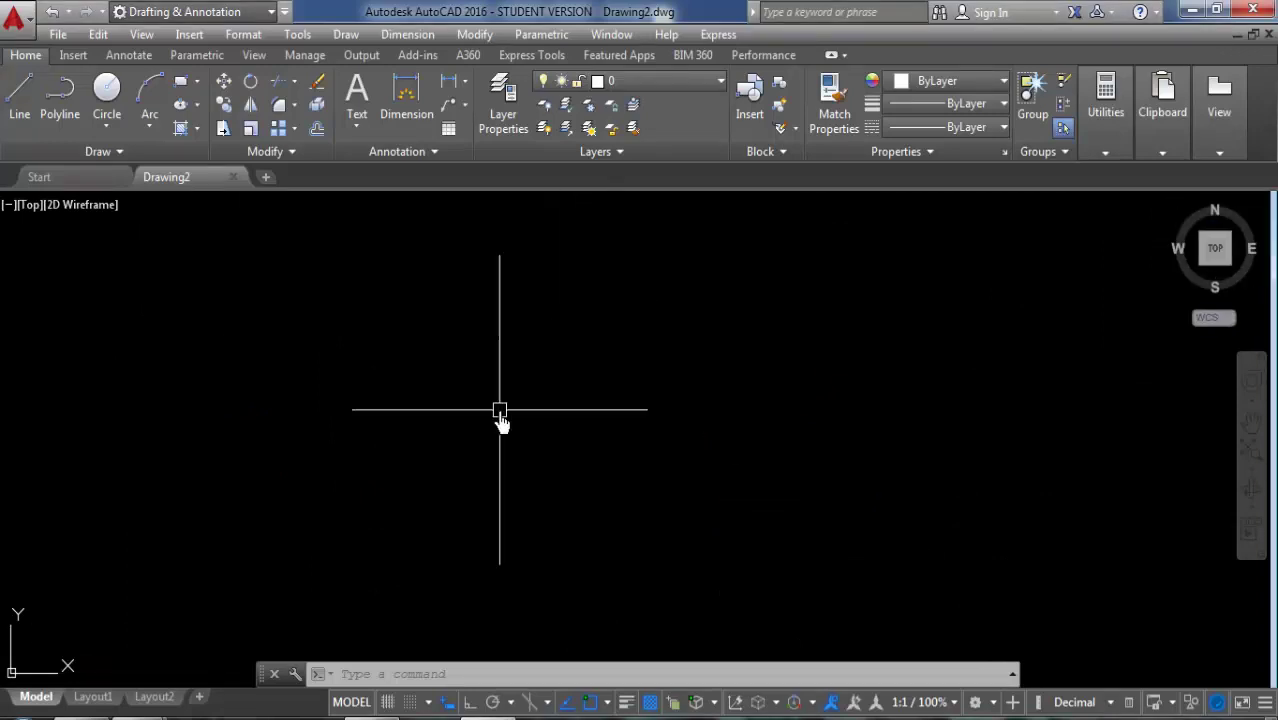
Step: Use UN to set Engineering length units at 0'-0.0" precision in Drawing Units
{"action": "type", "text": "un"}
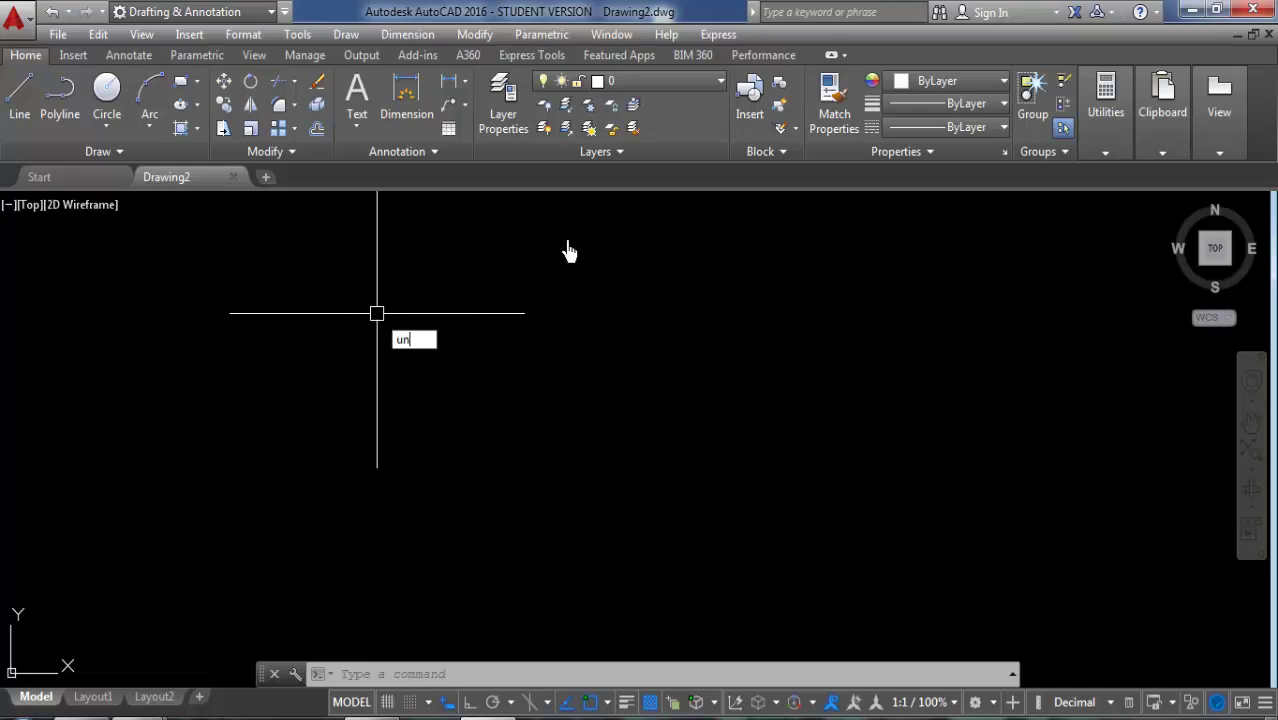
{"action": "key", "text": "Return"}
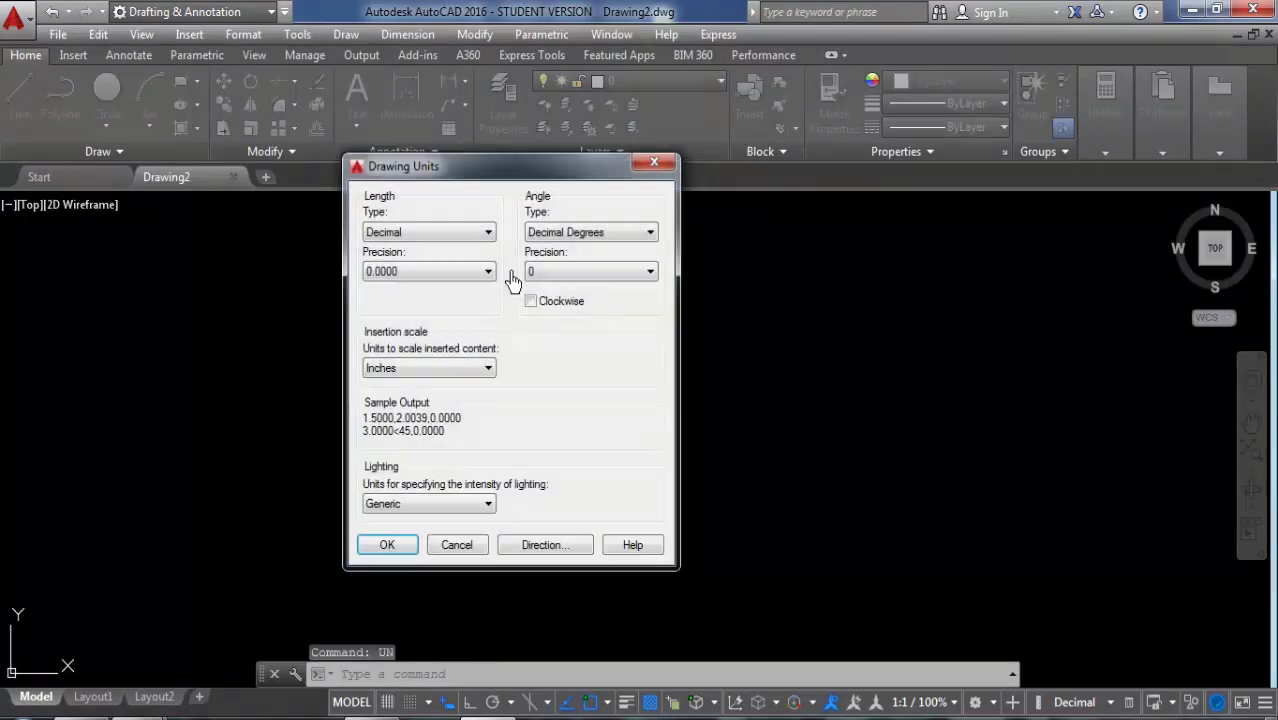
{"action": "left_click", "coordinate": [410, 236]}
{"action": "left_click", "coordinate": [437, 277]}
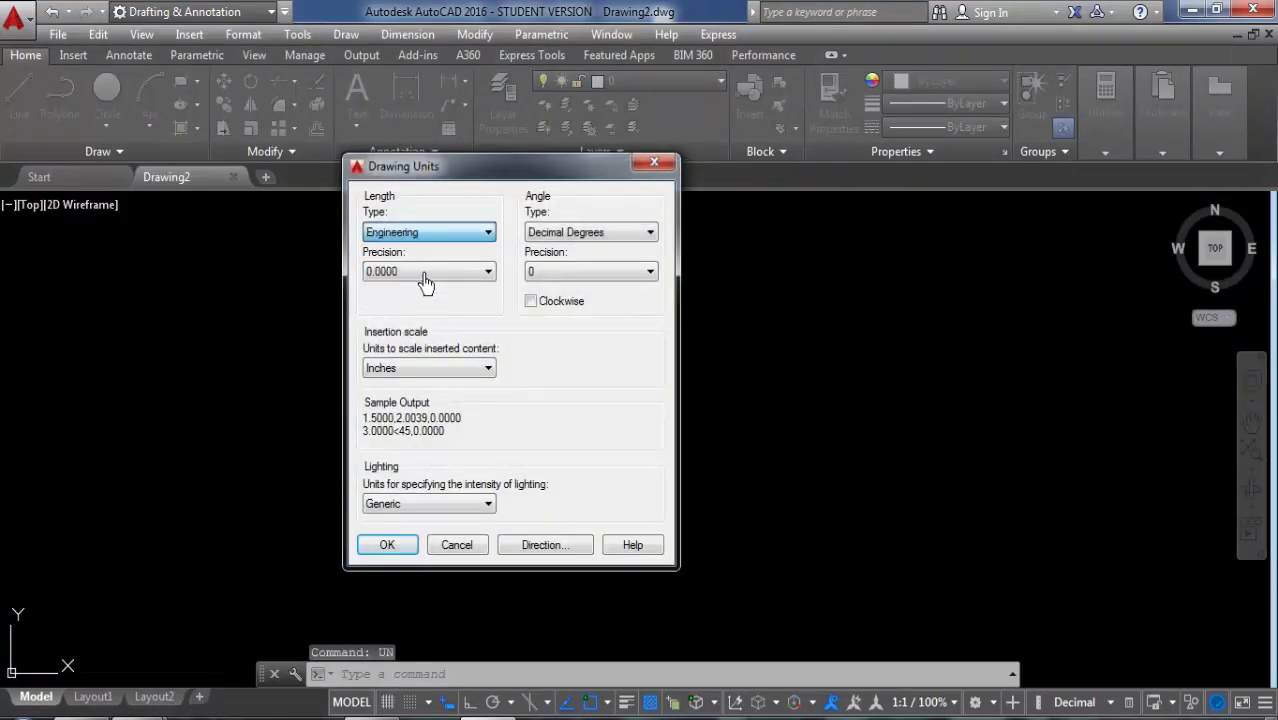
{"action": "left_click", "coordinate": [424, 277]}
{"action": "left_click", "coordinate": [420, 300]}
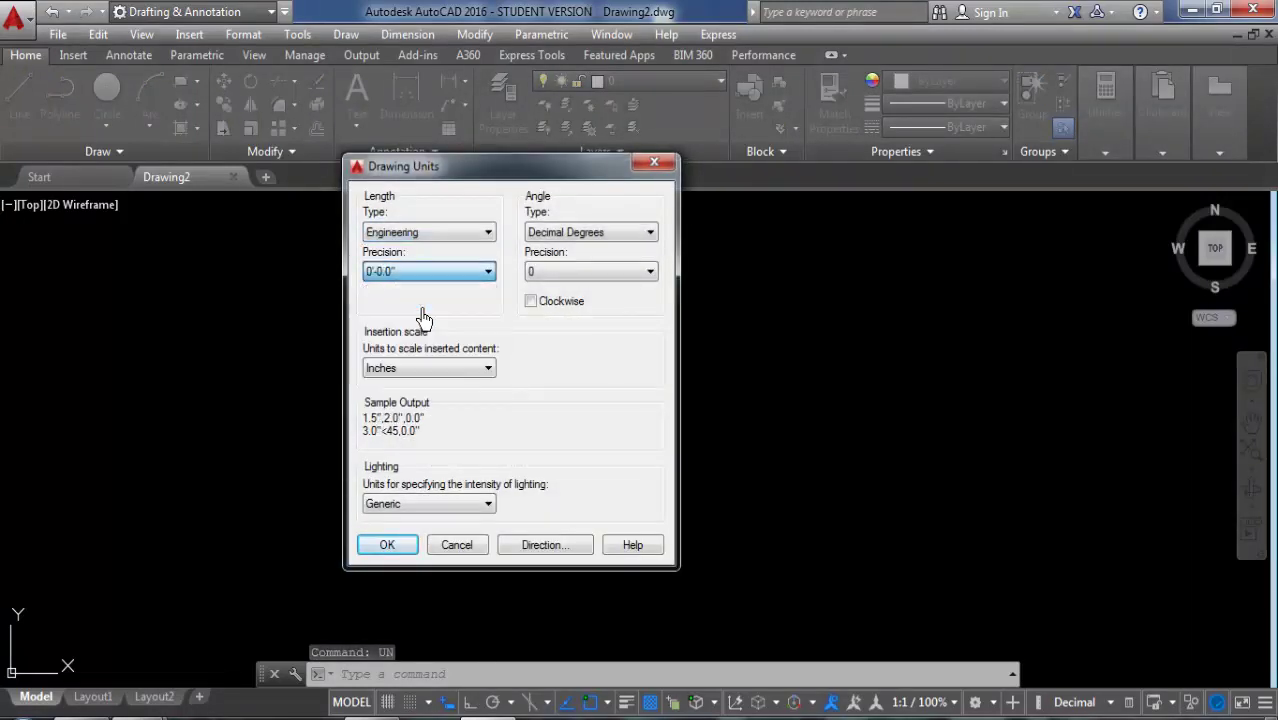
{"action": "left_click", "coordinate": [388, 545]}
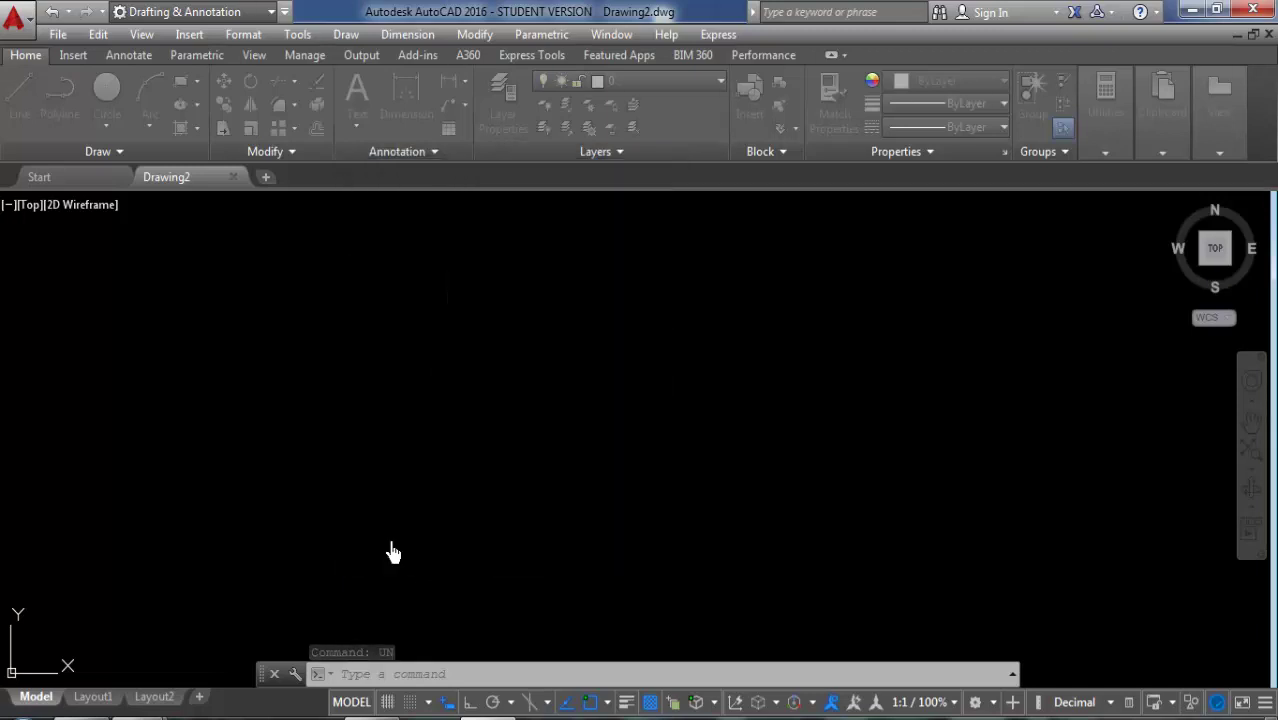
{"action": "left_click", "coordinate": [388, 517]}
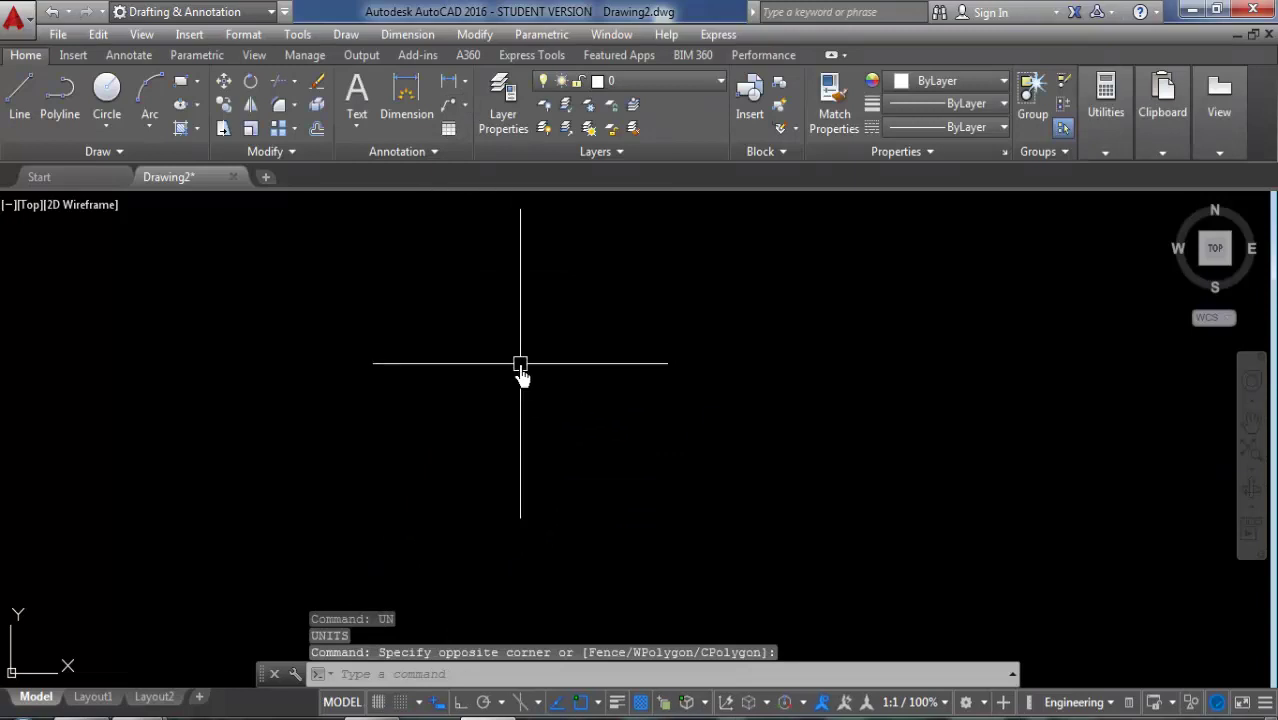
Step: Give the Standard dimension style Engineering units at 0'-0.0" precision and text height 6
{"action": "type", "text": "d"}
{"action": "key", "text": "Return"}
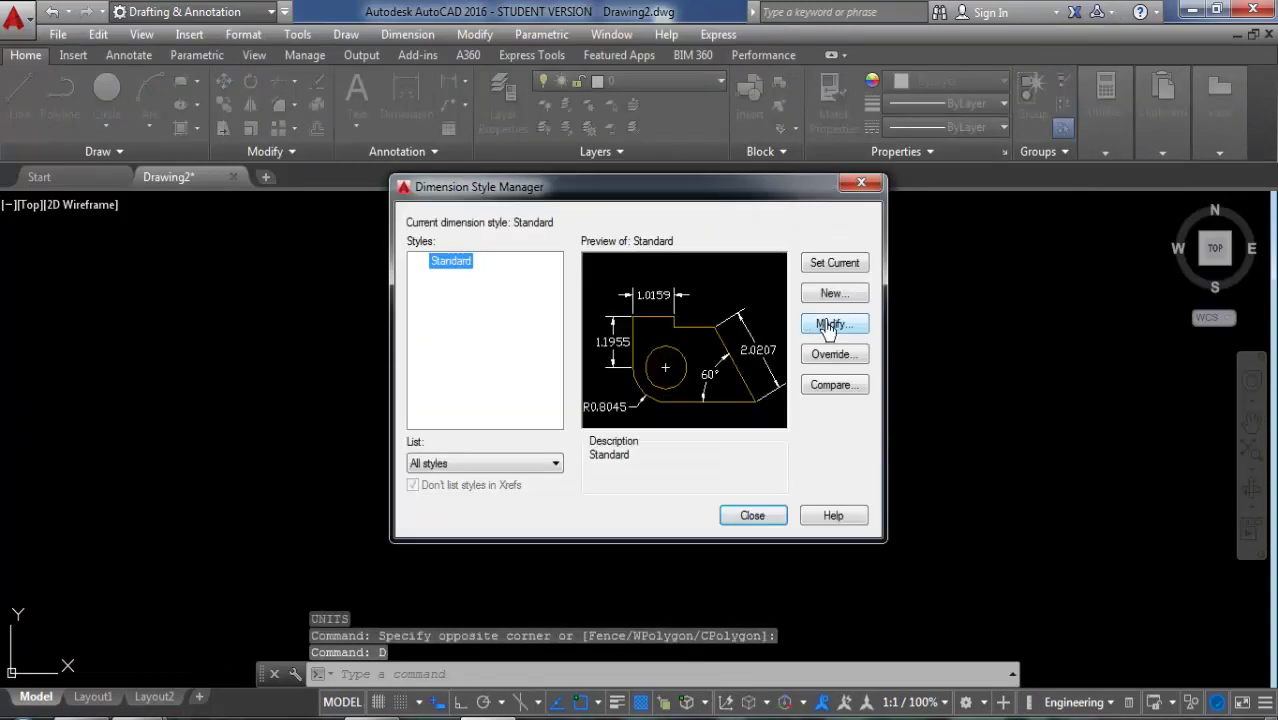
{"action": "left_click", "coordinate": [828, 326]}
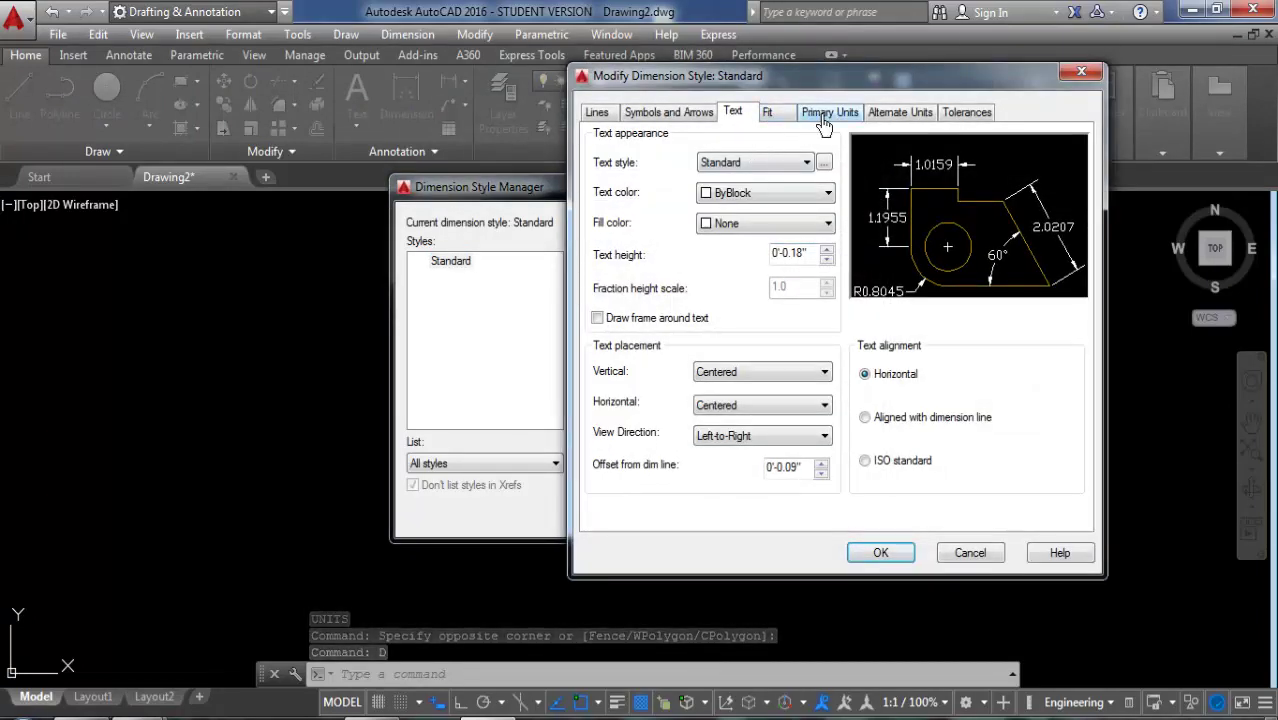
{"action": "left_click", "coordinate": [828, 112]}
{"action": "left_click", "coordinate": [765, 153]}
{"action": "left_click", "coordinate": [748, 180]}
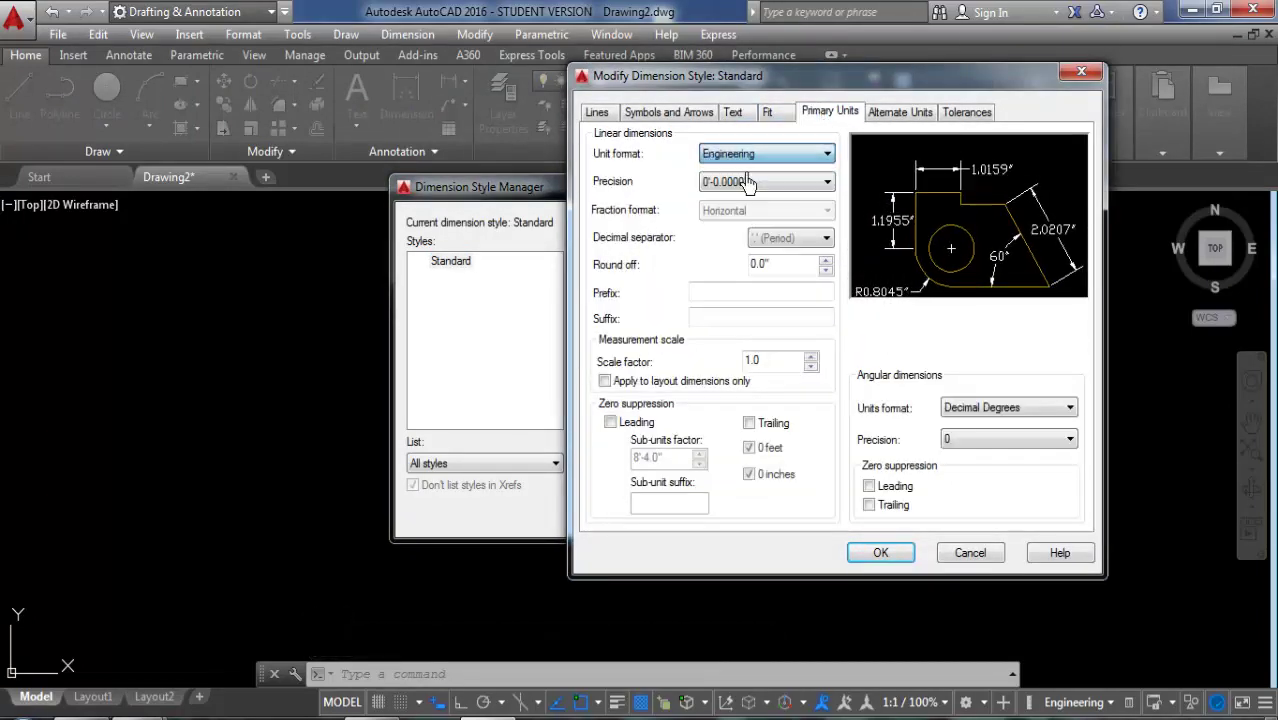
{"action": "left_click", "coordinate": [748, 181]}
{"action": "left_click", "coordinate": [743, 213]}
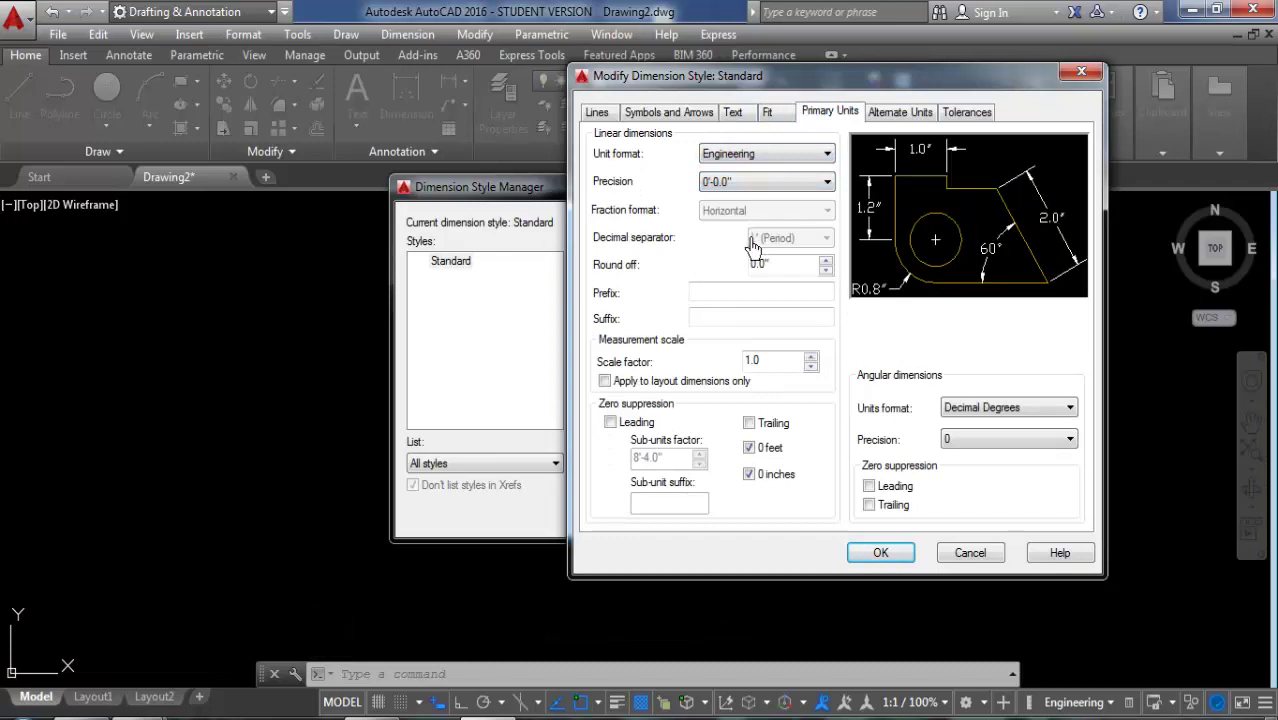
{"action": "left_click", "coordinate": [732, 112]}
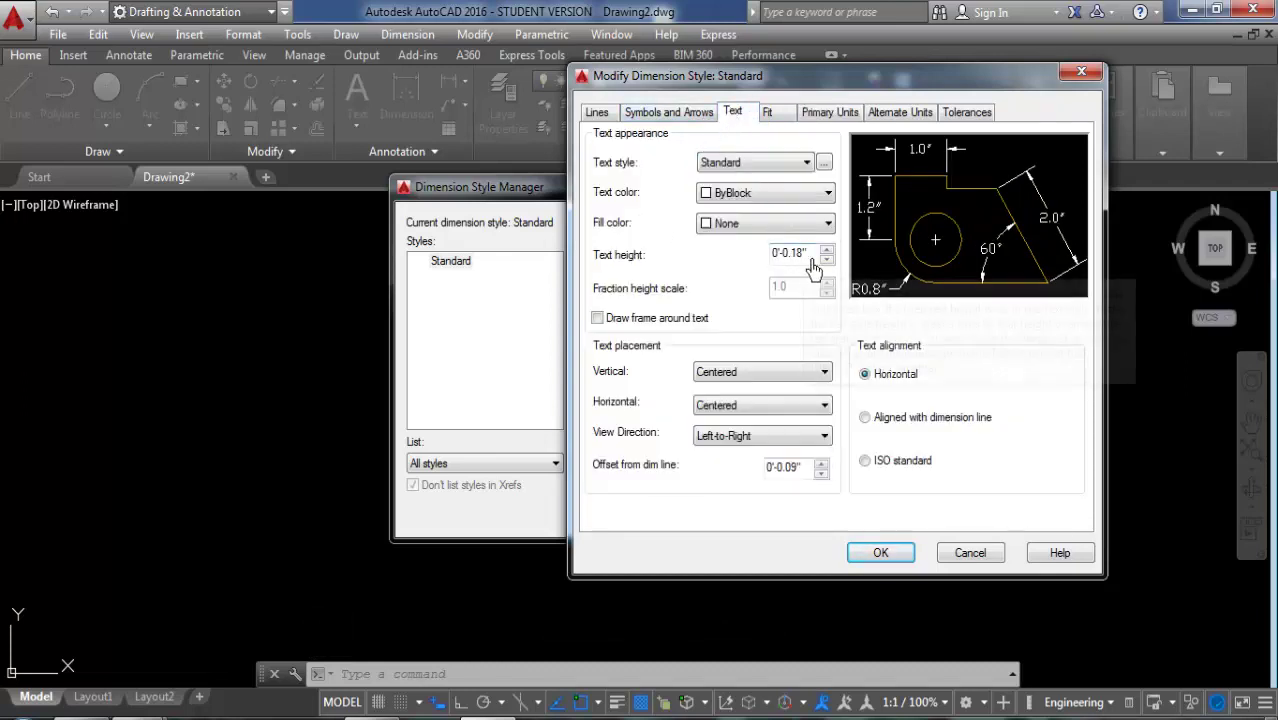
{"action": "left_click_drag", "start_coordinate": [812, 256], "coordinate": [700, 263]}
{"action": "type", "text": "6"}
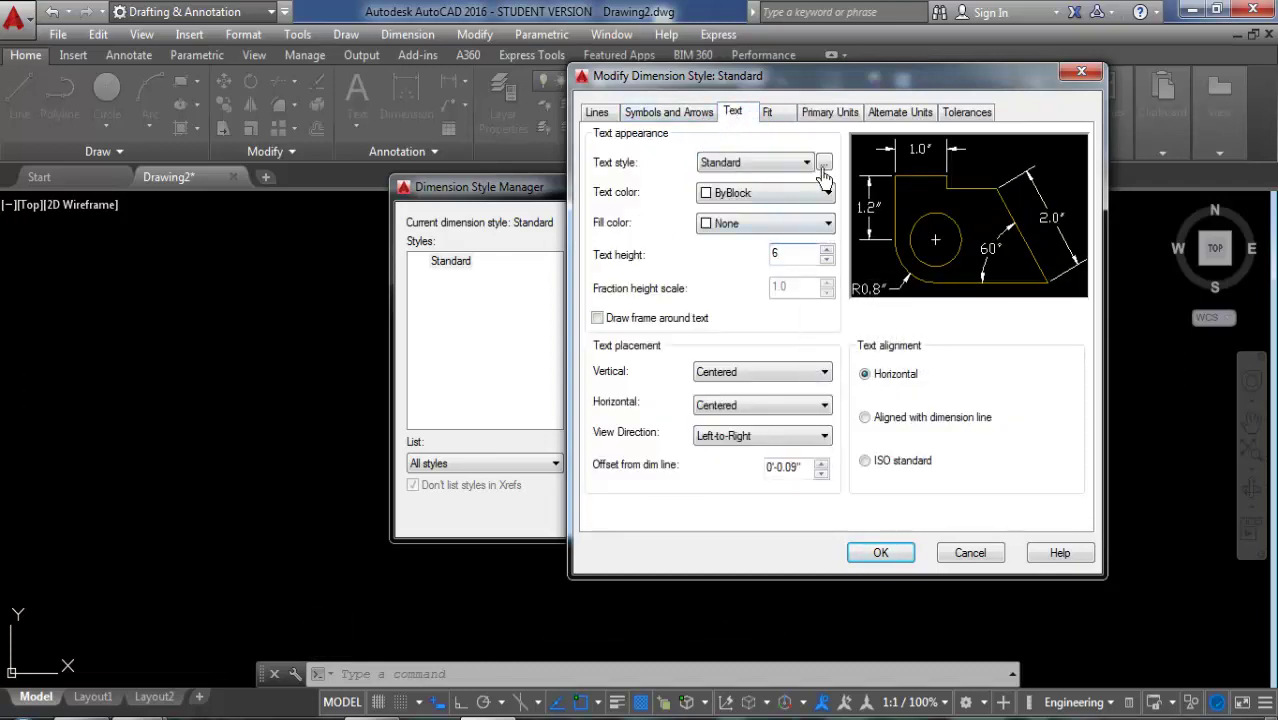
Step: Change the dimension text style font to Times New Roman and make Standard current
{"action": "left_click", "coordinate": [824, 163]}
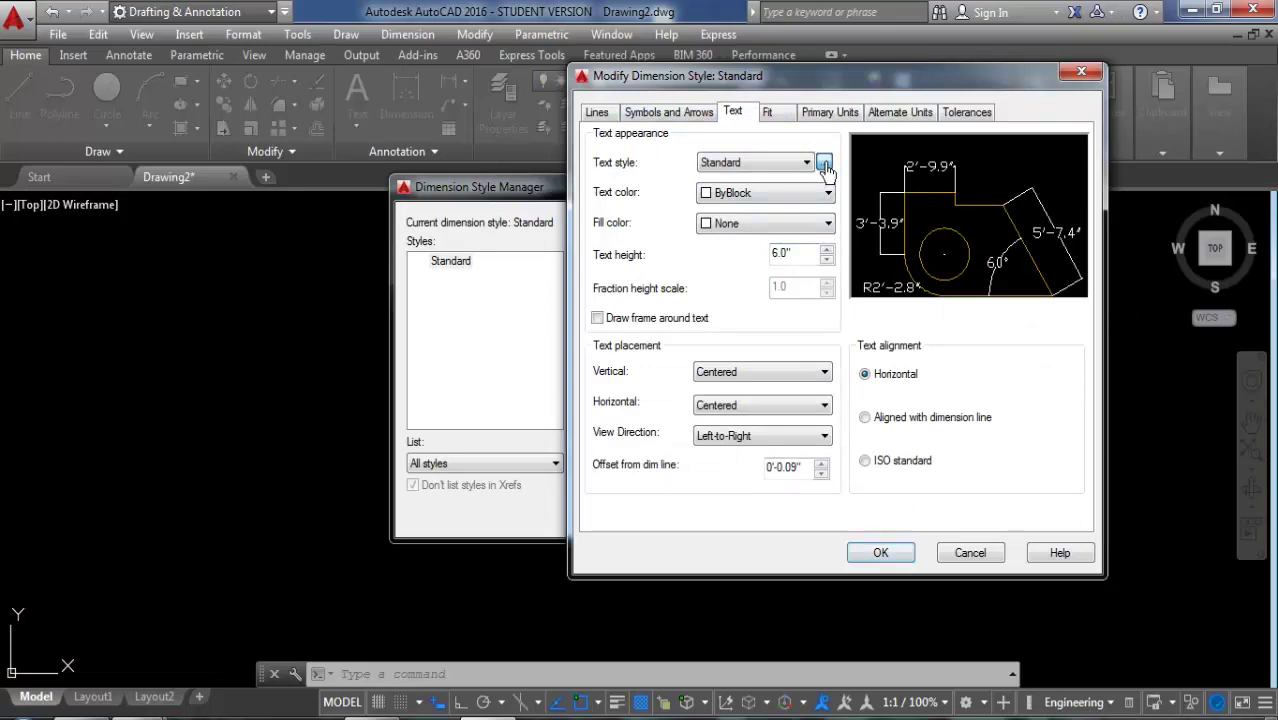
{"action": "left_click", "coordinate": [795, 233]}
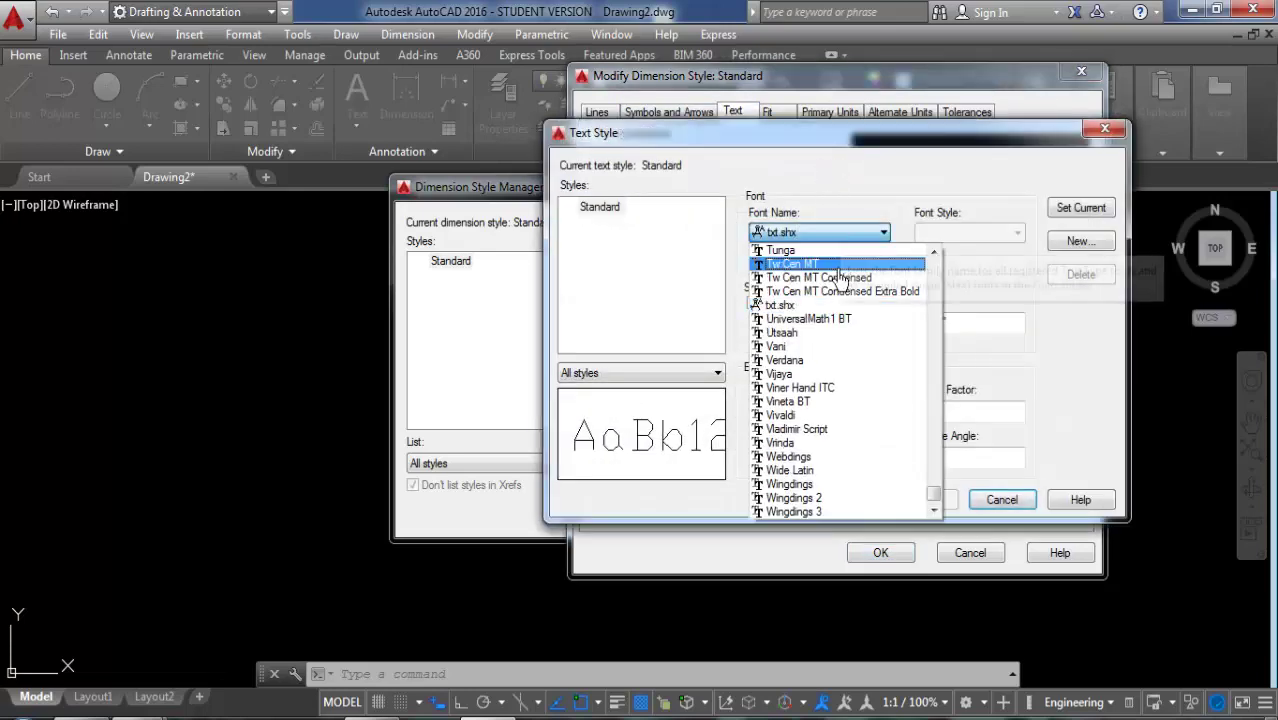
{"action": "left_click", "coordinate": [830, 264]}
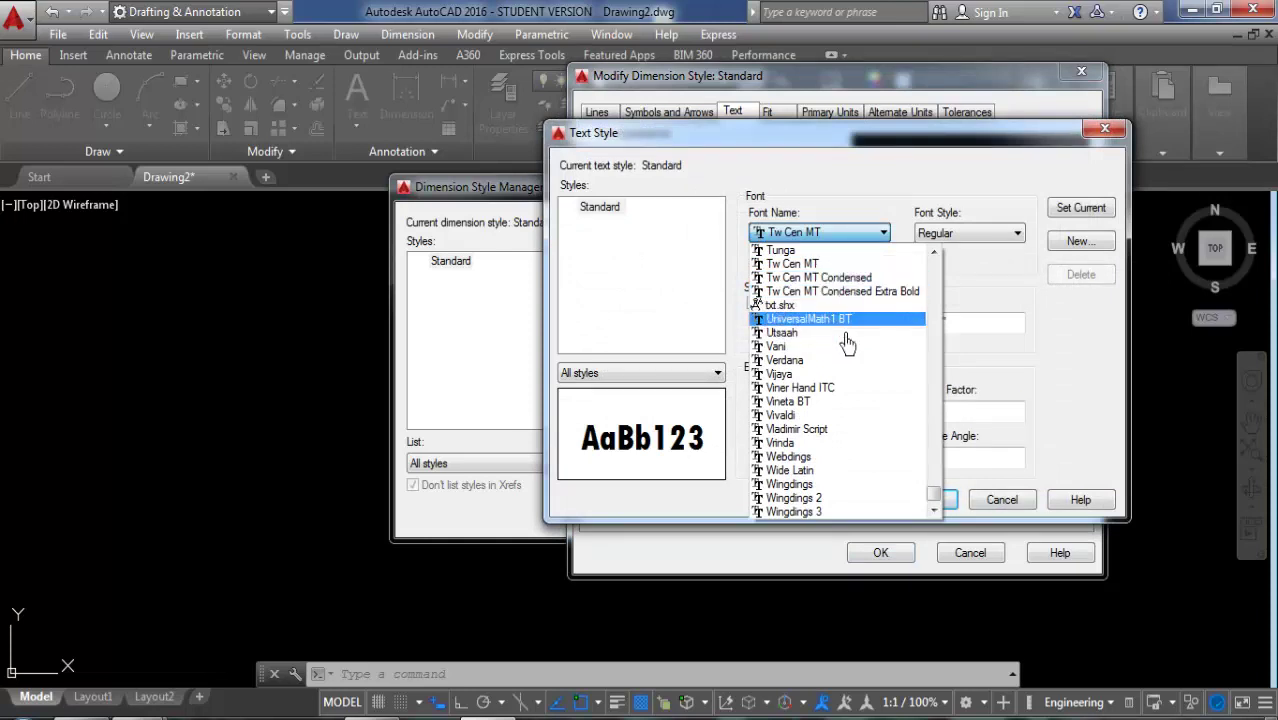
{"action": "scroll", "coordinate": [836, 337], "scroll_direction": "up", "scroll_amount": 2}
{"action": "scroll", "coordinate": [840, 330], "scroll_direction": "up", "scroll_amount": 1}
{"action": "scroll", "coordinate": [870, 300], "scroll_direction": "up", "scroll_amount": 1}
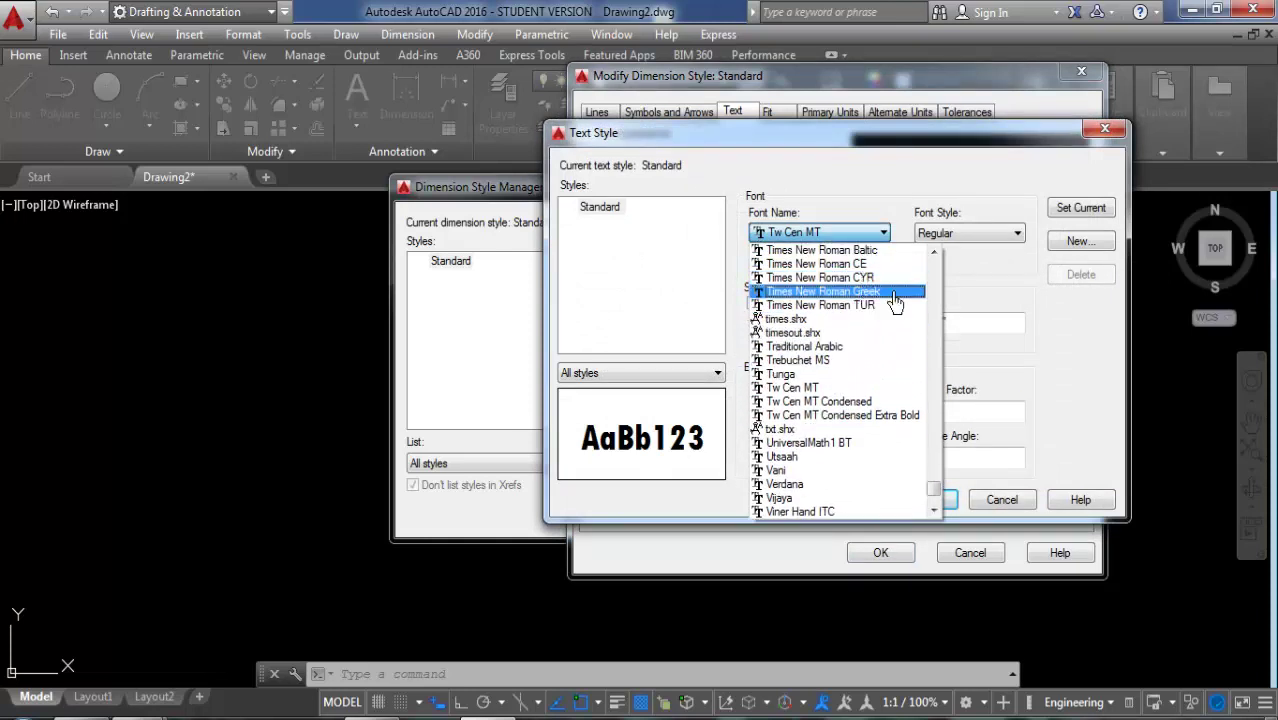
{"action": "left_click", "coordinate": [870, 278]}
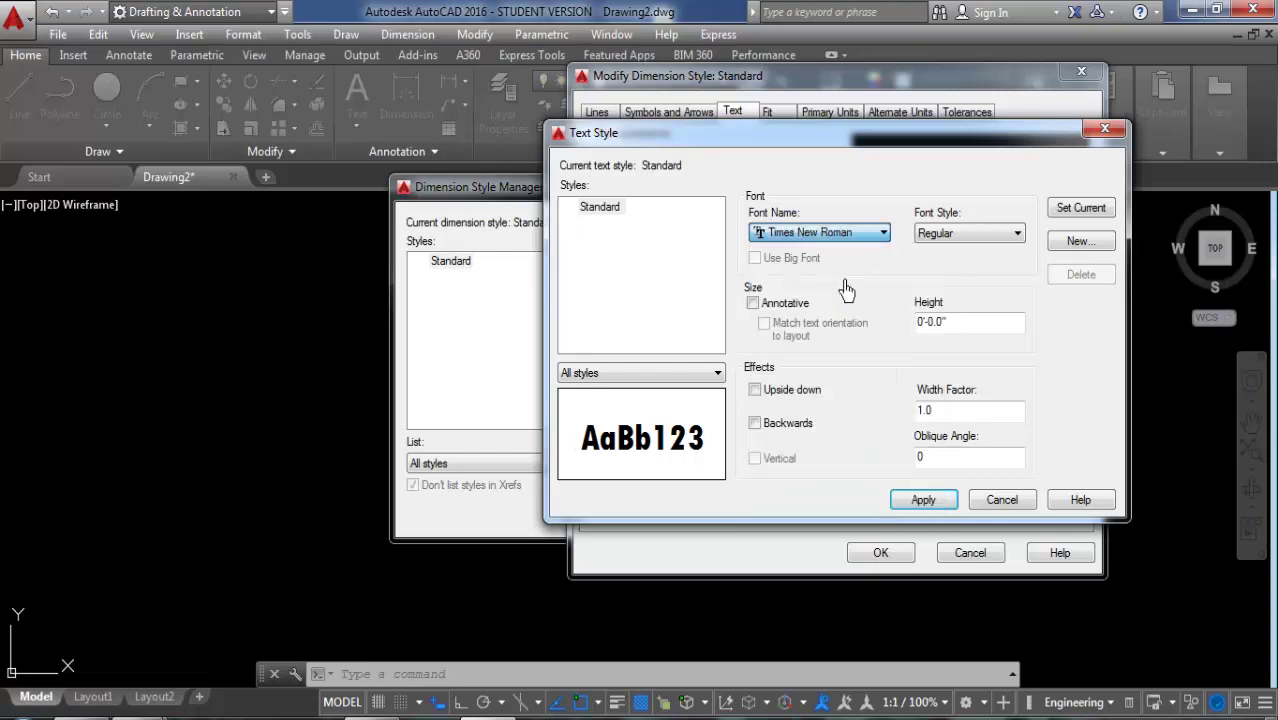
{"action": "left_click", "coordinate": [922, 500]}
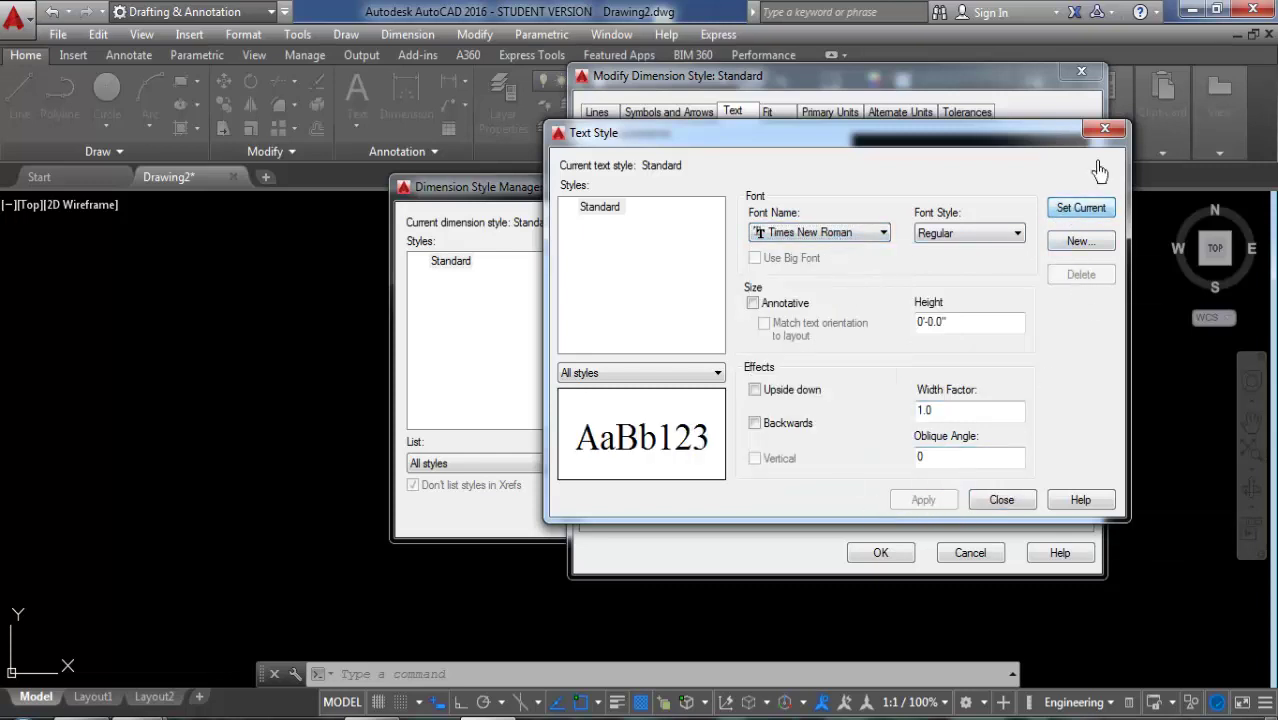
{"action": "left_click", "coordinate": [1104, 128]}
{"action": "left_click", "coordinate": [1082, 73]}
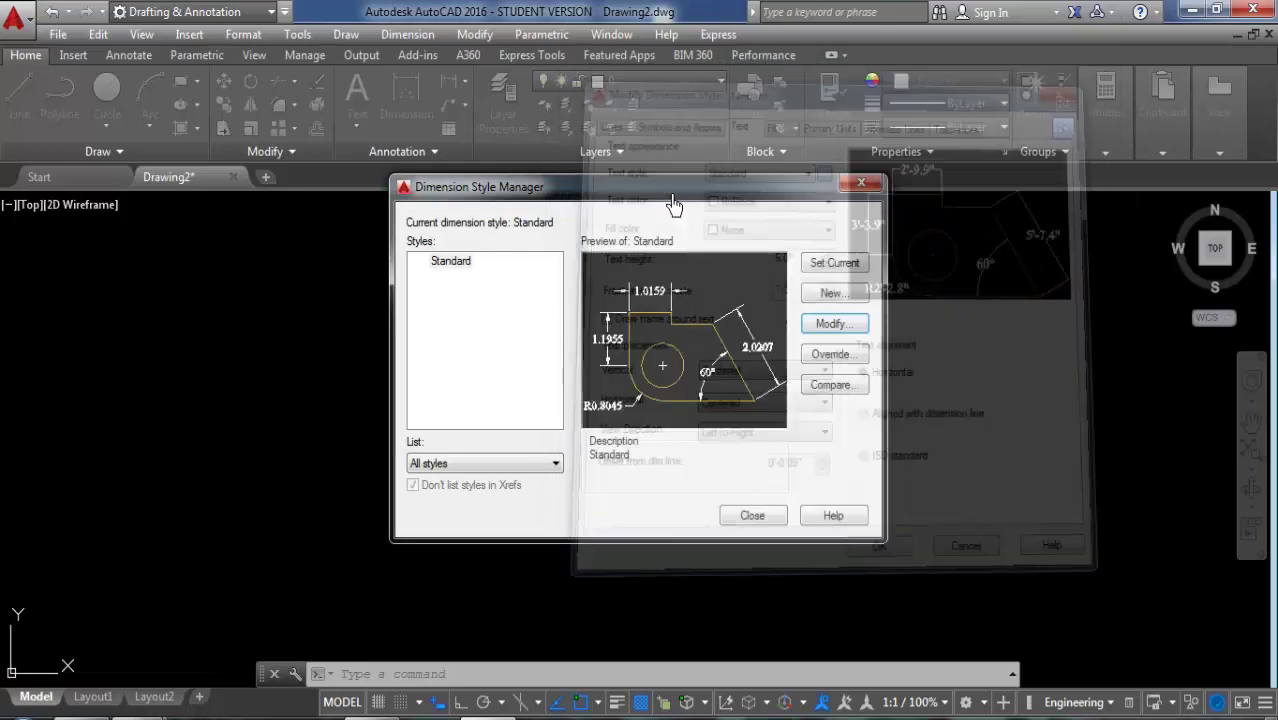
{"action": "left_click", "coordinate": [848, 265]}
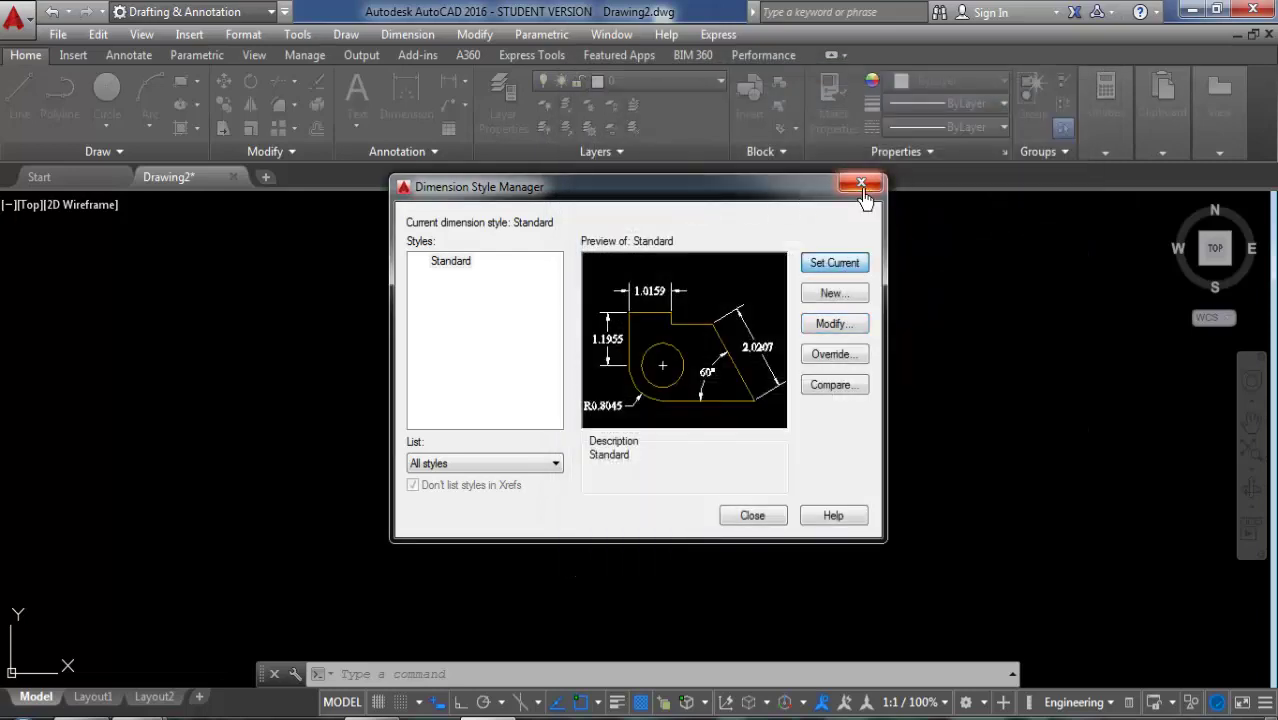
{"action": "left_click", "coordinate": [861, 183]}
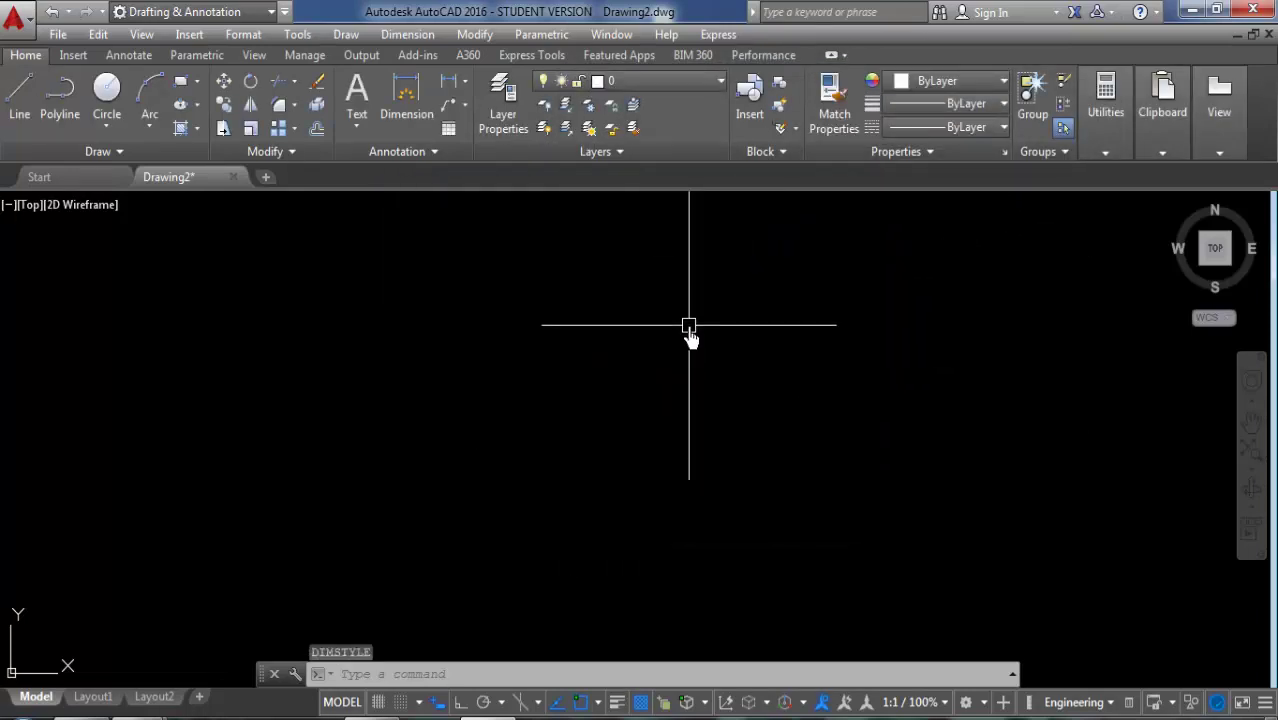
Step: Reapply Engineering units with 0'-0.0" precision to Standard and set it current
{"action": "type", "text": "d"}
{"action": "key", "text": "Return"}
{"action": "left_click", "coordinate": [834, 326]}
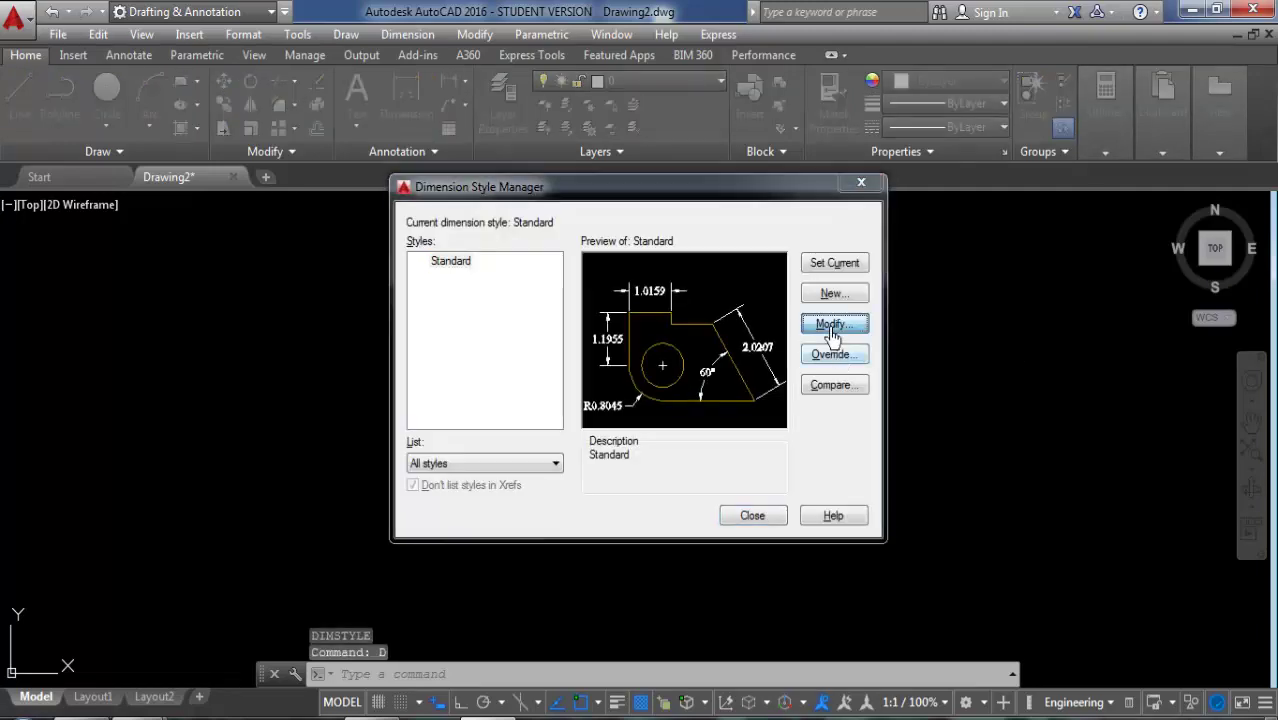
{"action": "left_click", "coordinate": [860, 115]}
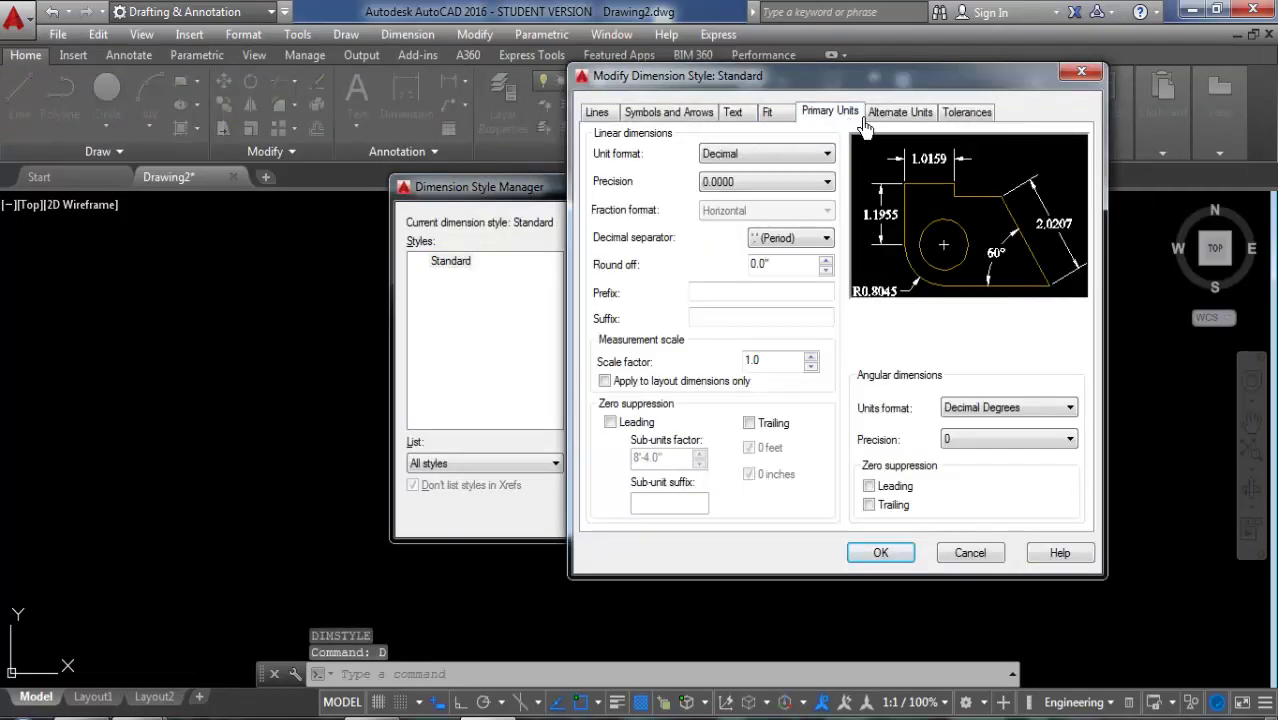
{"action": "left_click", "coordinate": [790, 153]}
{"action": "left_click", "coordinate": [752, 201]}
{"action": "left_click", "coordinate": [760, 181]}
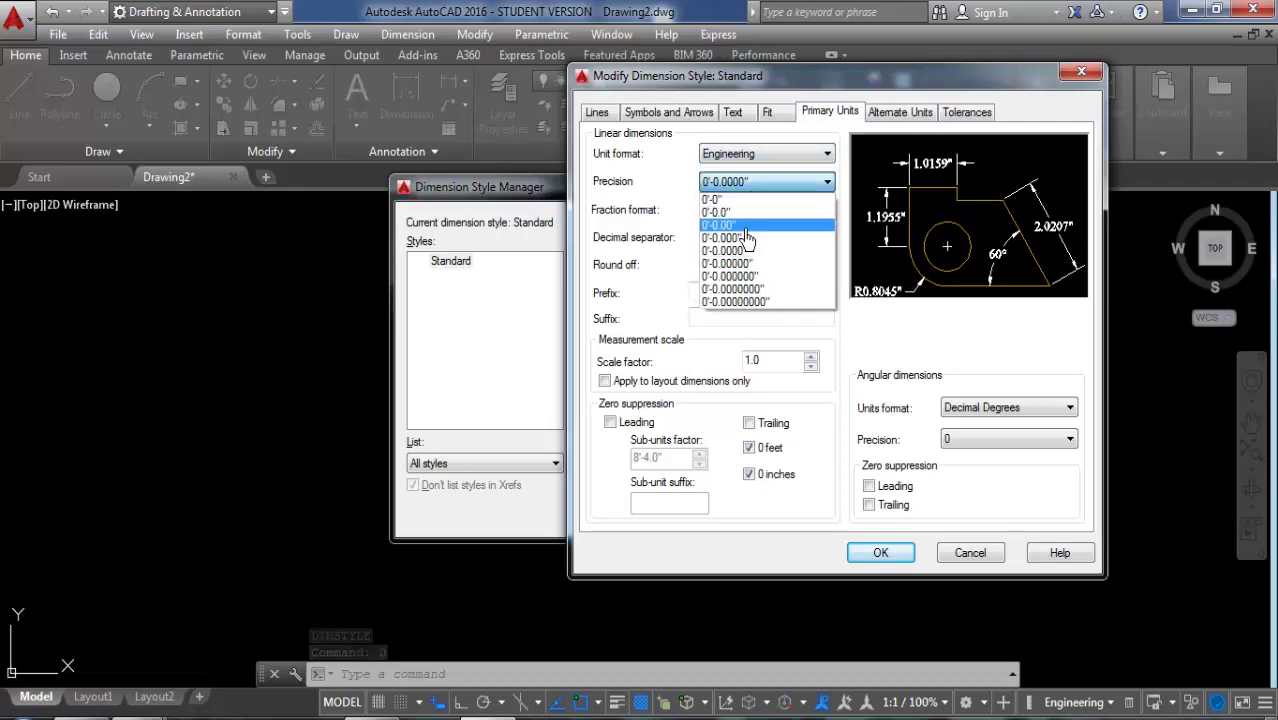
{"action": "left_click", "coordinate": [732, 222]}
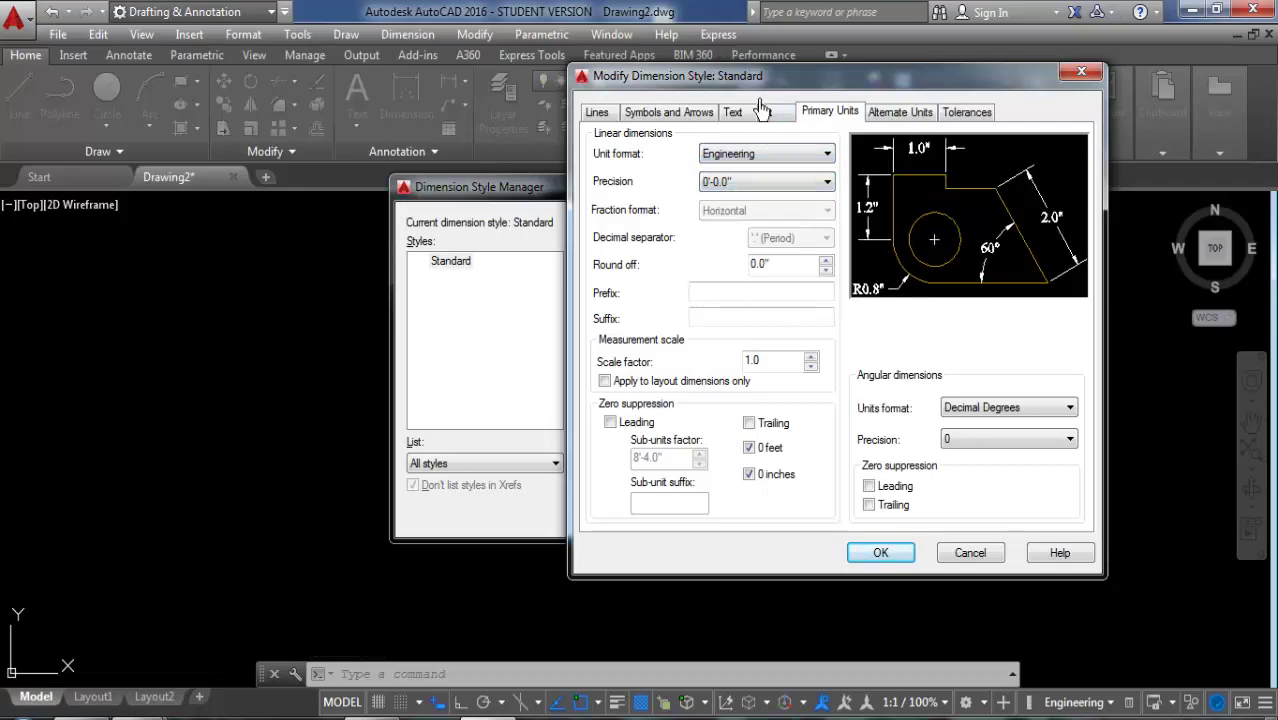
{"action": "left_click", "coordinate": [882, 553]}
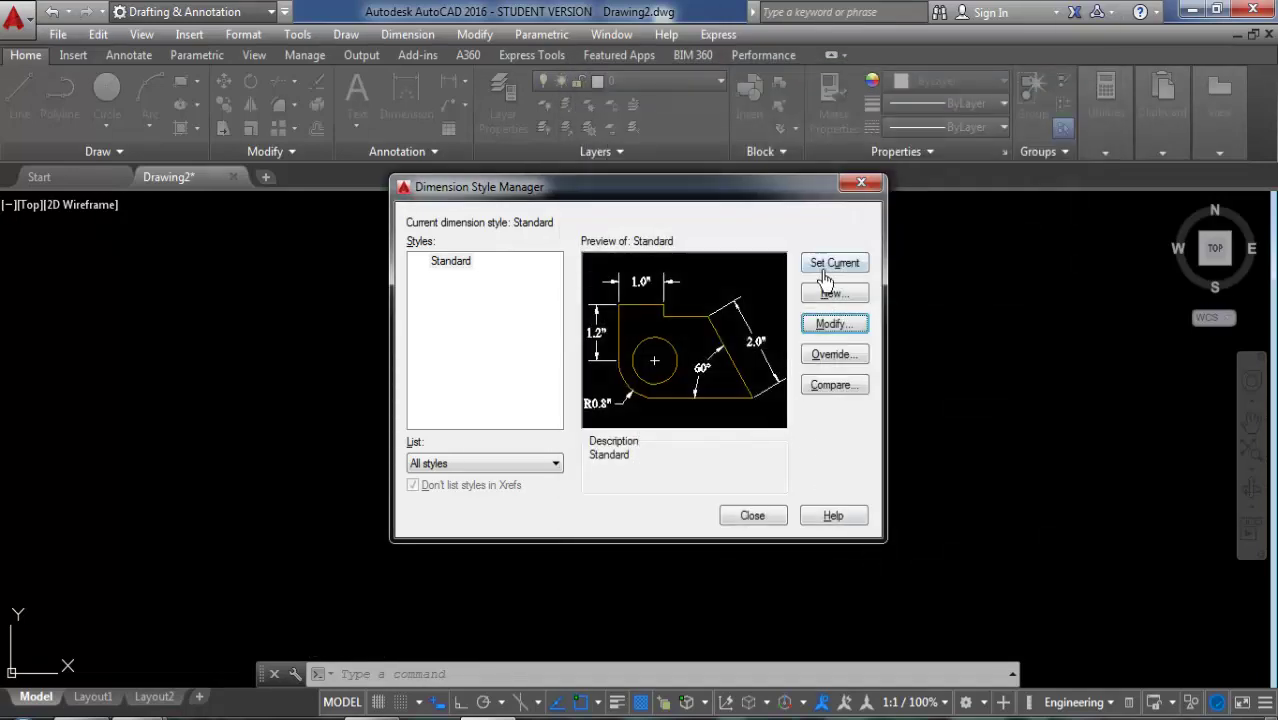
{"action": "left_click", "coordinate": [861, 182]}
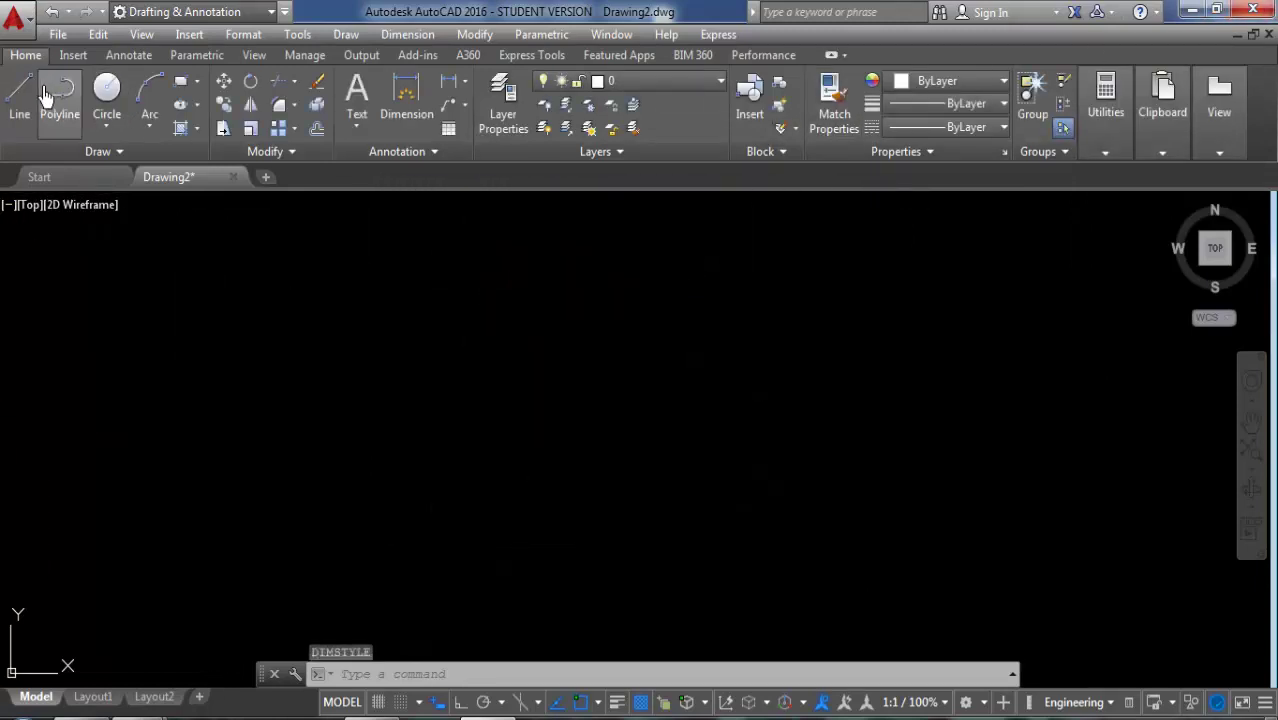
Step: Draw a rectangle sized 60' long by 32' wide
{"action": "left_click", "coordinate": [181, 92]}
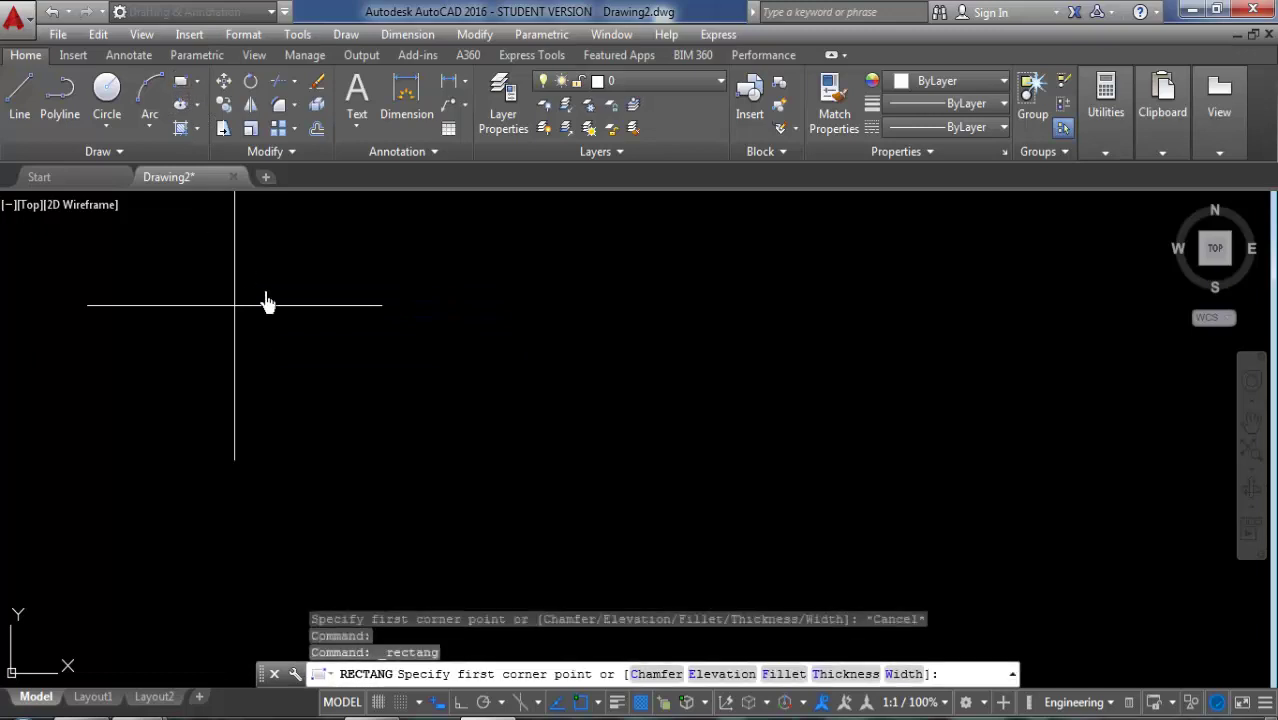
{"action": "left_click", "coordinate": [284, 531]}
{"action": "right_click", "coordinate": [757, 298]}
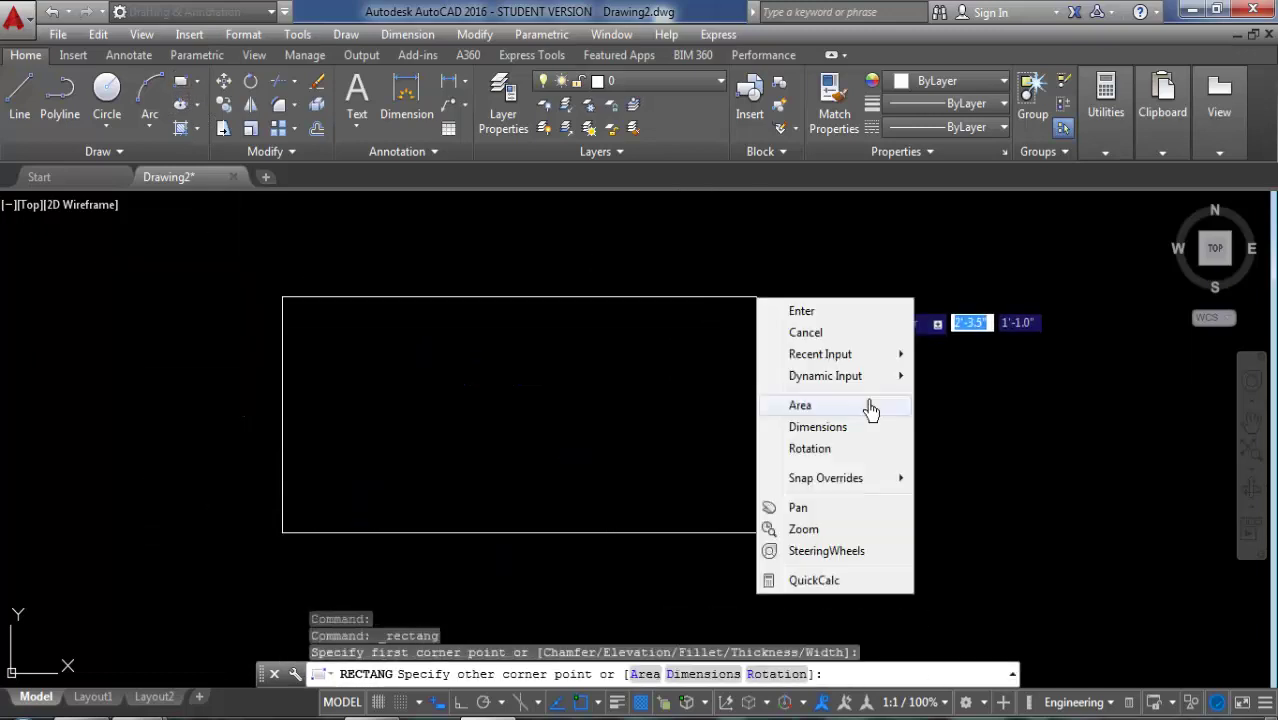
{"action": "left_click", "coordinate": [838, 428]}
{"action": "type", "text": "60'"}
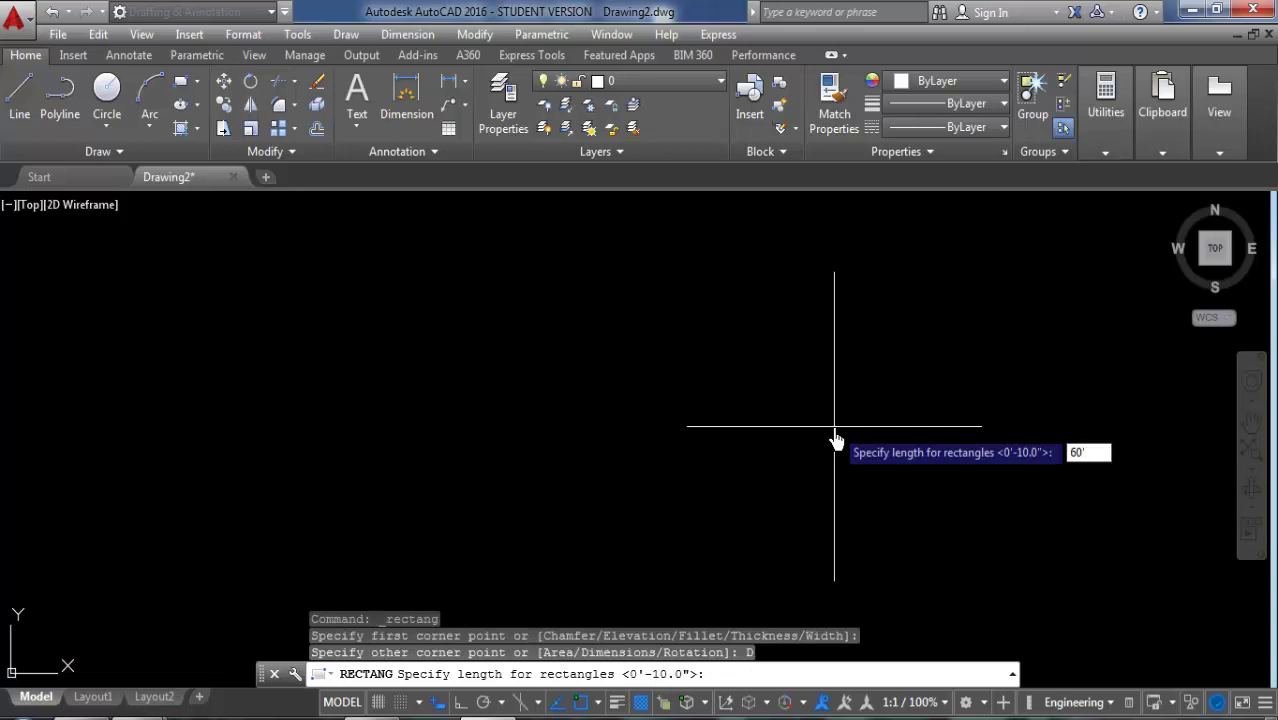
{"action": "key", "text": "Return"}
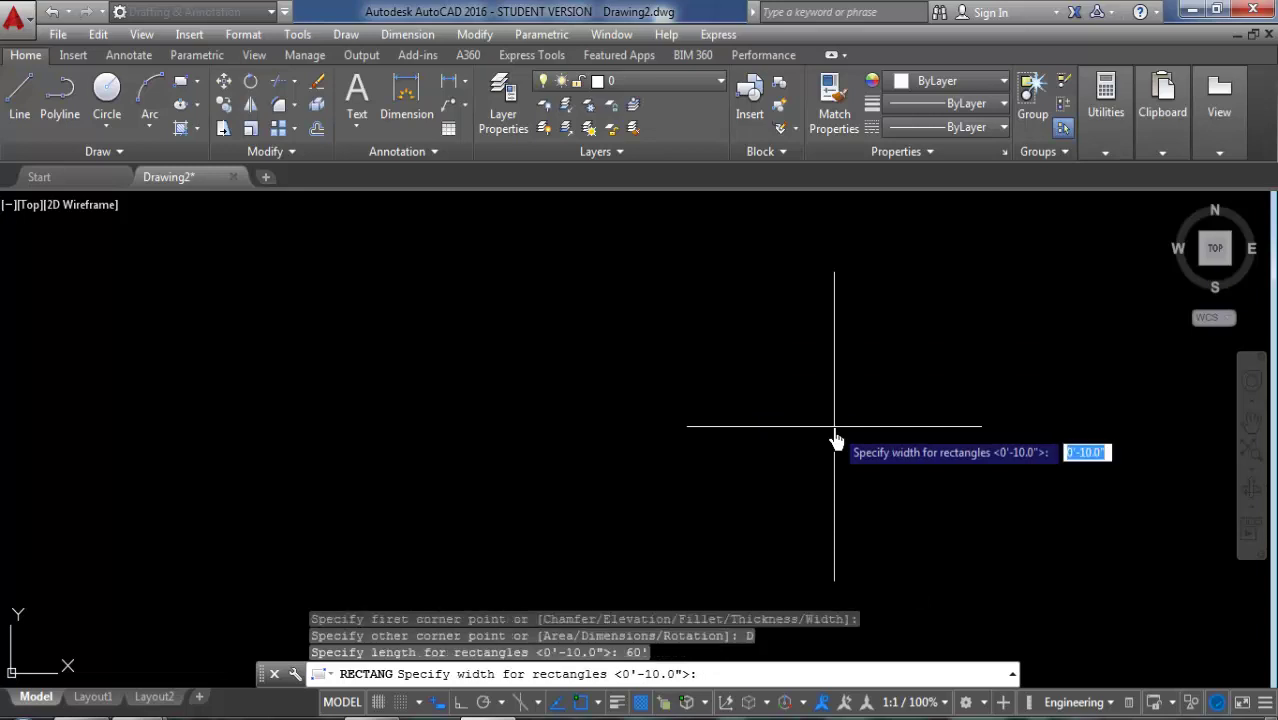
{"action": "type", "text": "32"}
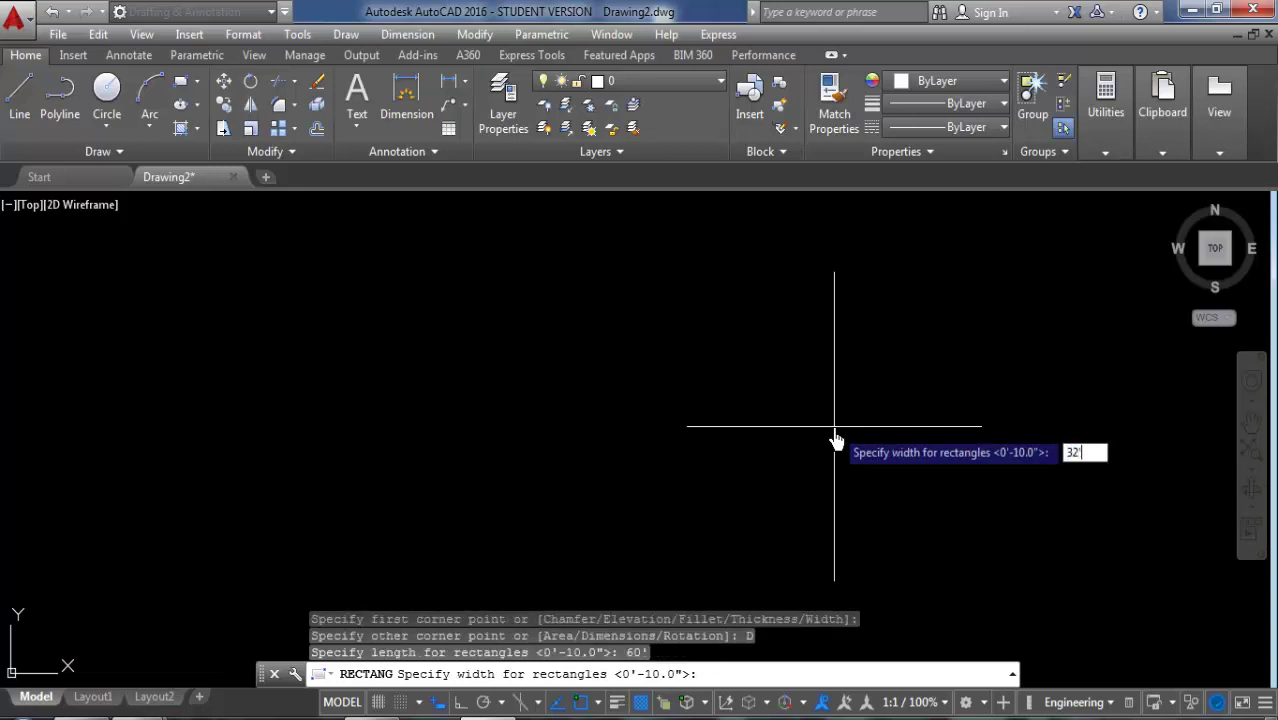
{"action": "key", "text": "Return"}
{"action": "left_click", "coordinate": [836, 440]}
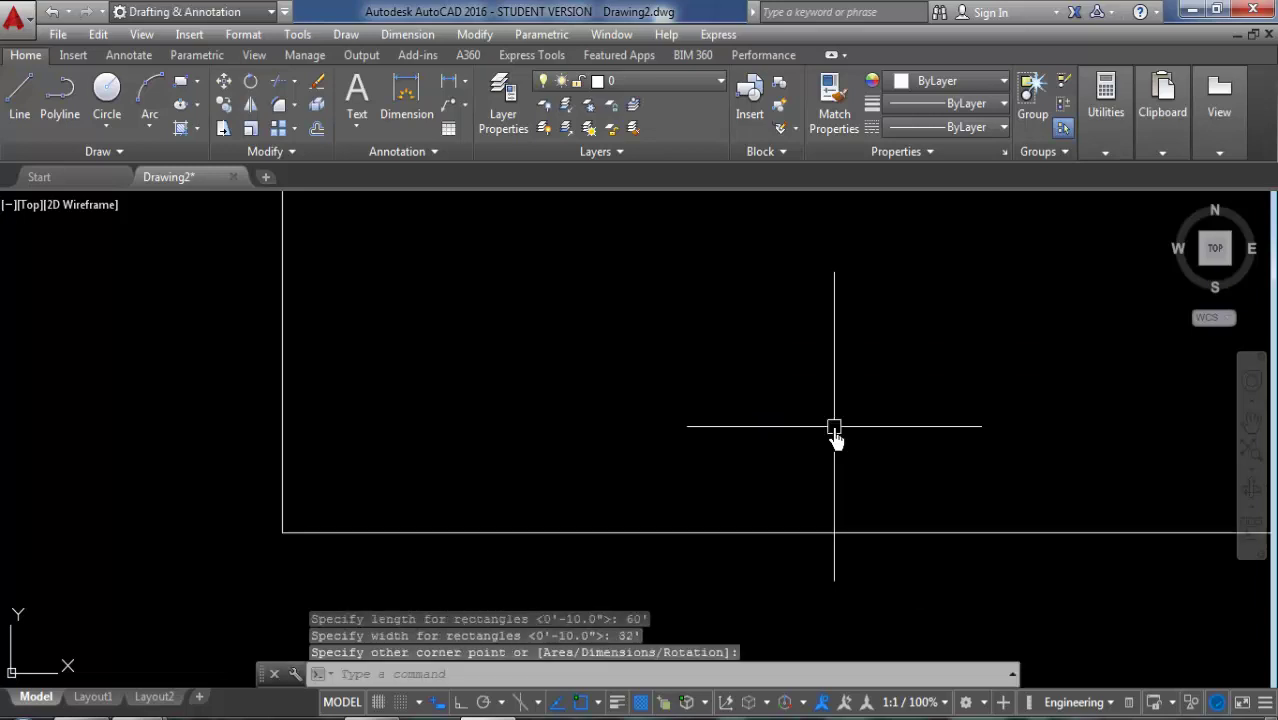
Step: Zoom All and pan so the whole rectangle is framed left of centre
{"action": "type", "text": "z"}
{"action": "key", "text": "Return"}
{"action": "type", "text": "a"}
{"action": "key", "text": "Return"}
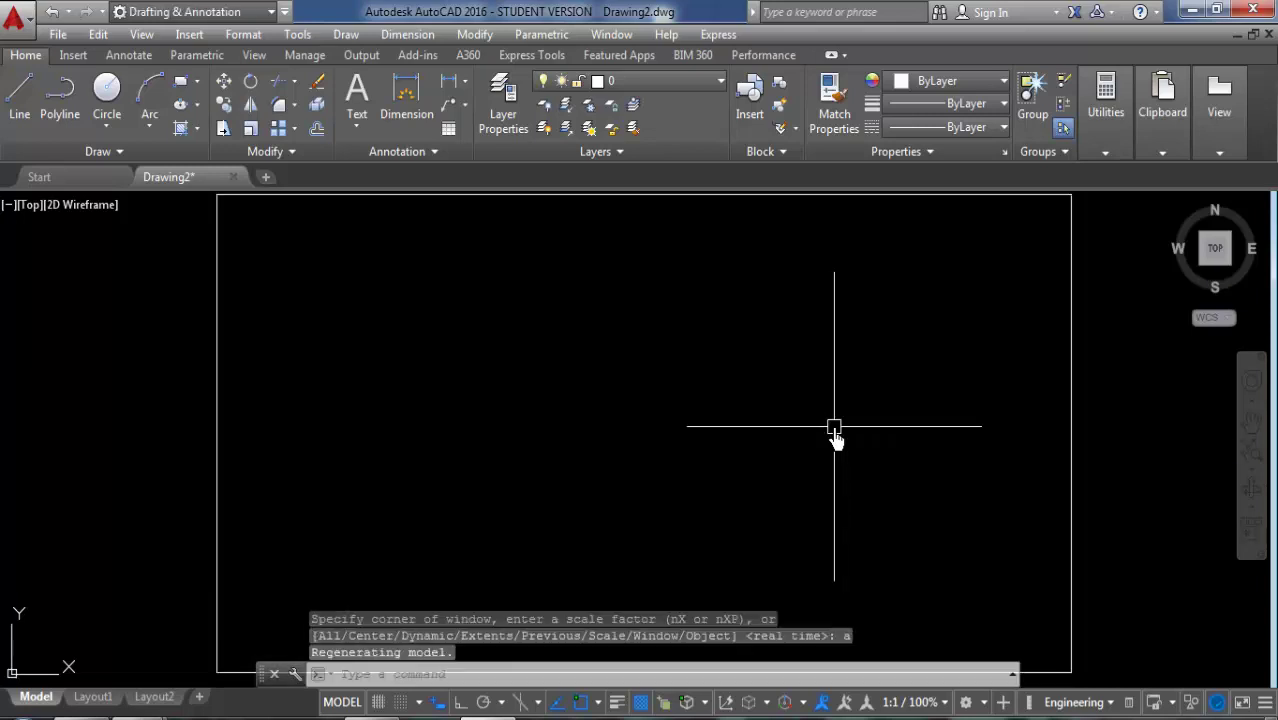
{"action": "scroll", "coordinate": [474, 337], "scroll_direction": "down", "scroll_amount": 4}
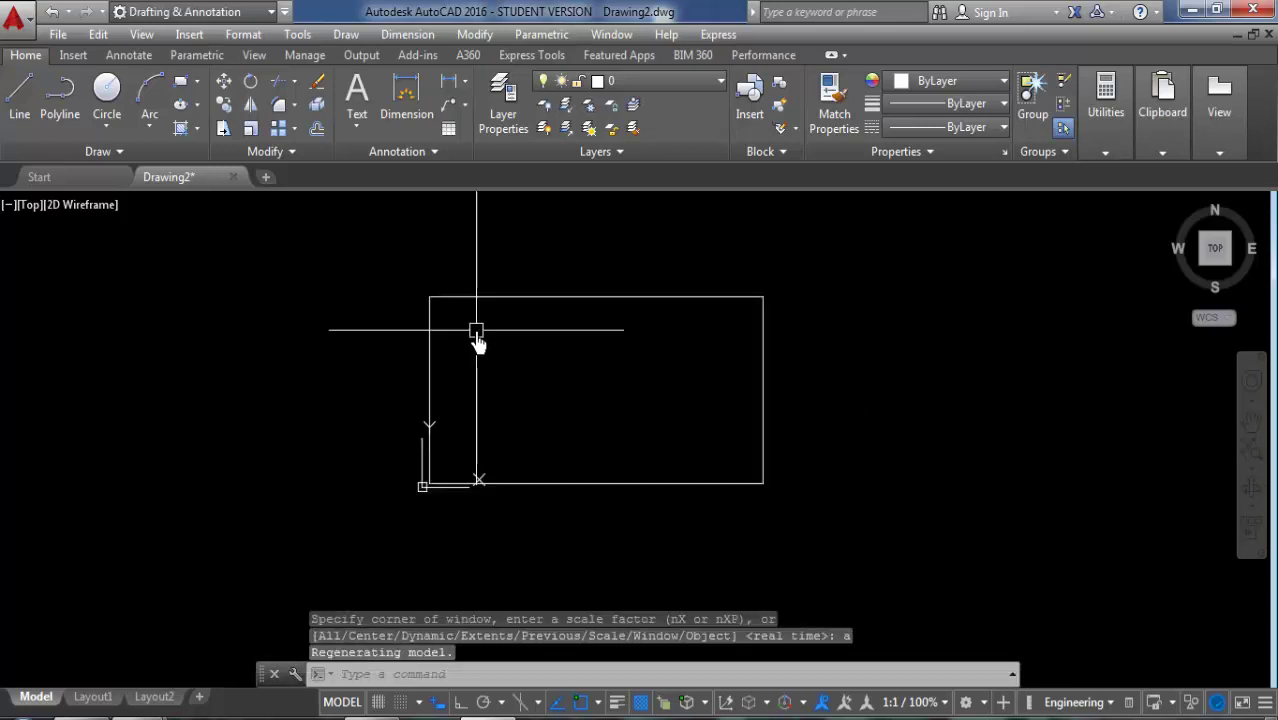
{"action": "scroll", "coordinate": [522, 380], "scroll_direction": "up", "scroll_amount": 2}
{"action": "middle_click_drag", "start_coordinate": [562, 382], "coordinate": [429, 405]}
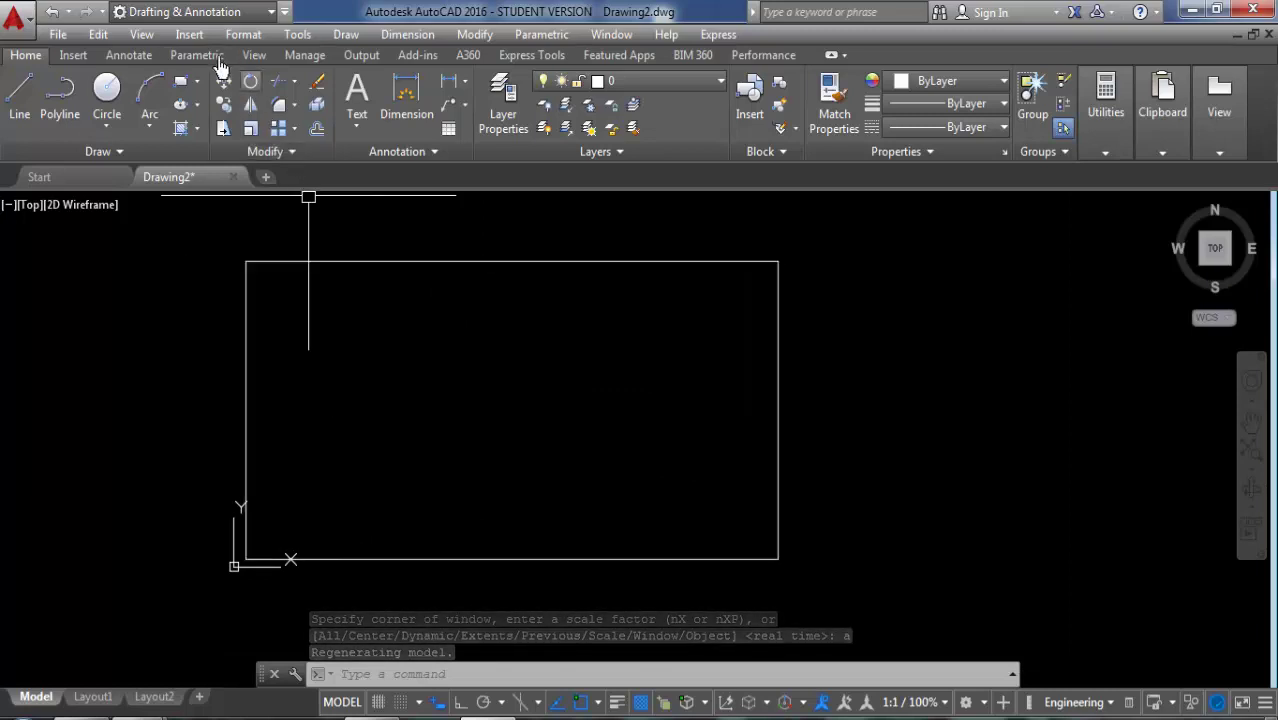
Step: Set the UCS icon to No Origin and explode the rectangle into separate lines
{"action": "left_click", "coordinate": [141, 34]}
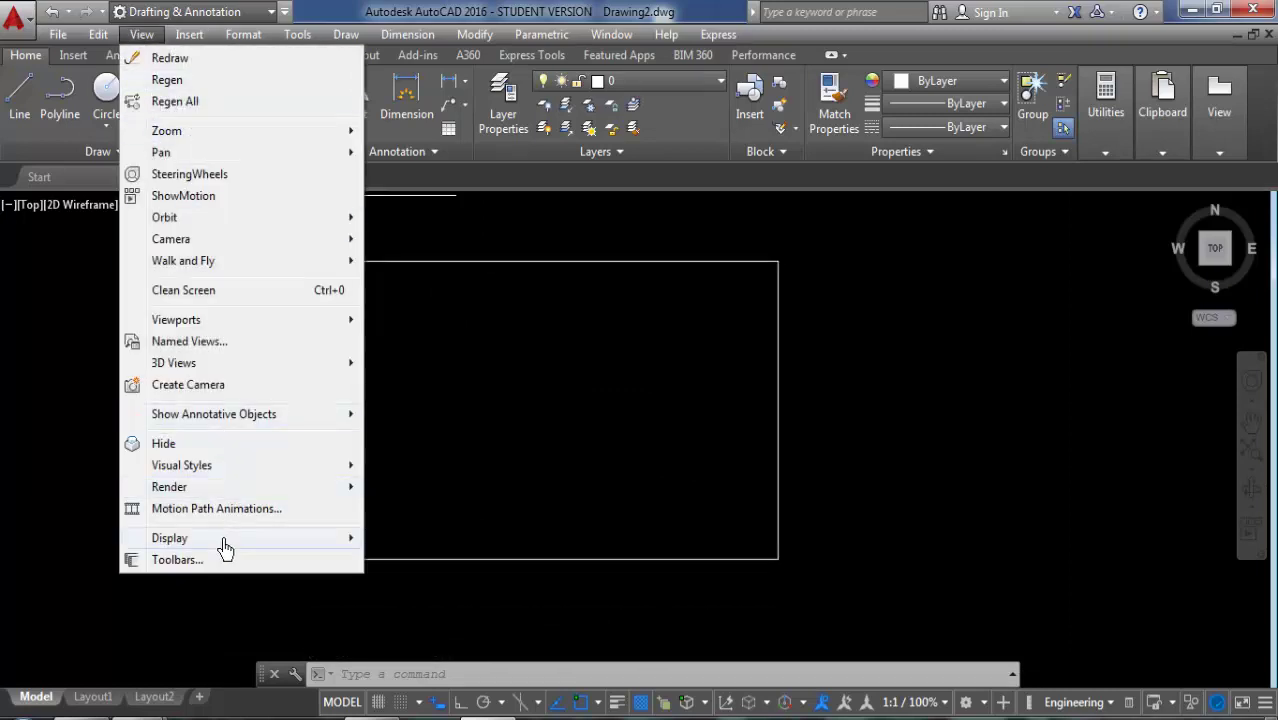
{"action": "left_click", "coordinate": [582, 562]}
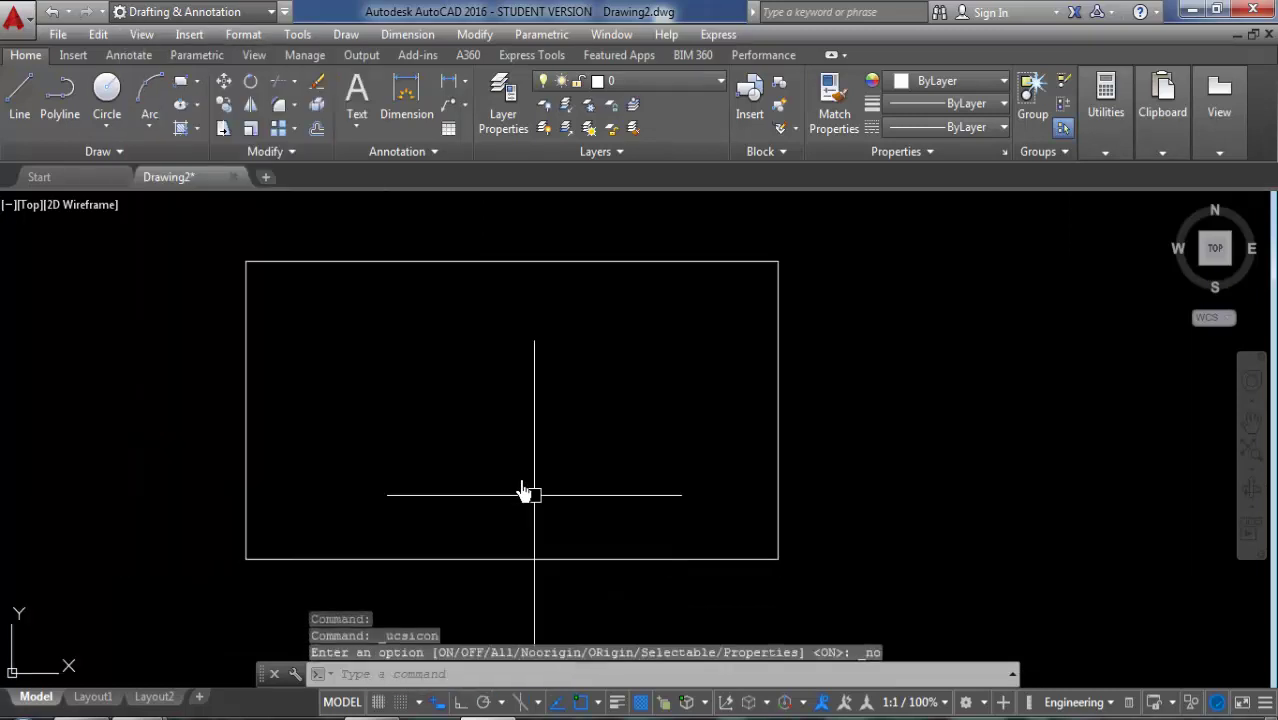
{"action": "left_click", "coordinate": [320, 110]}
{"action": "left_click", "coordinate": [490, 262]}
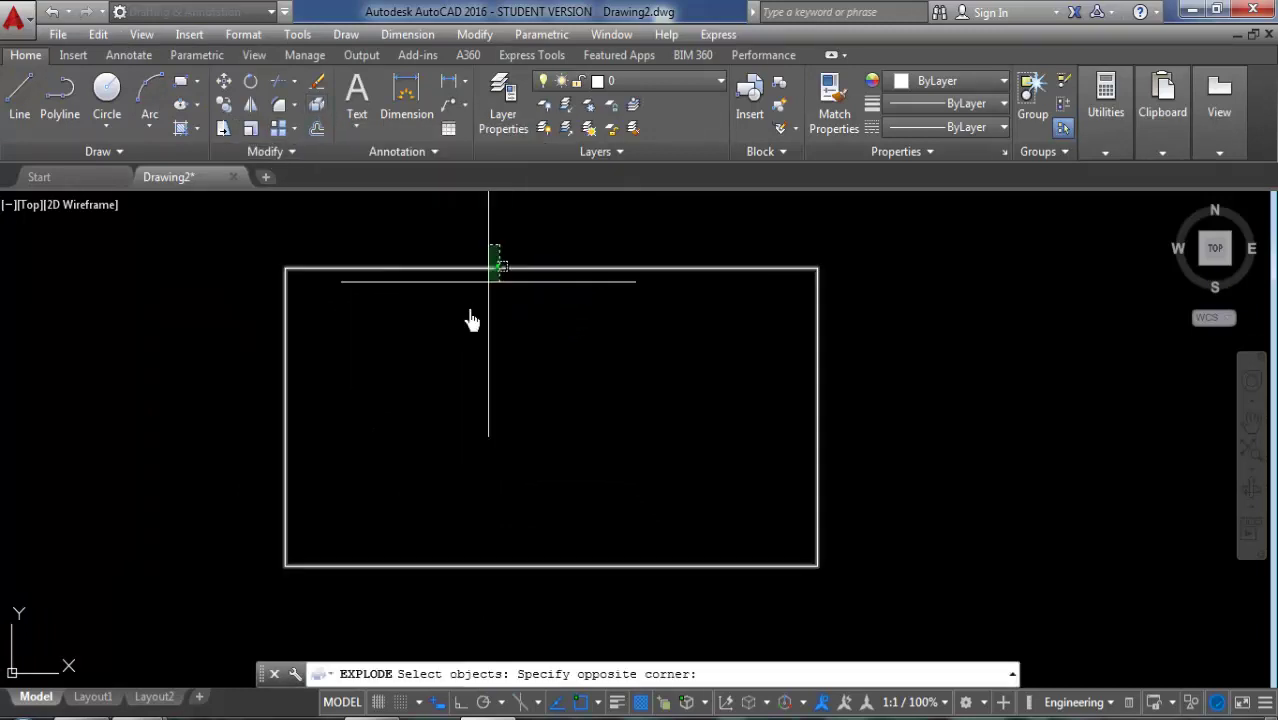
{"action": "left_click", "coordinate": [382, 368]}
{"action": "key", "text": "Return"}
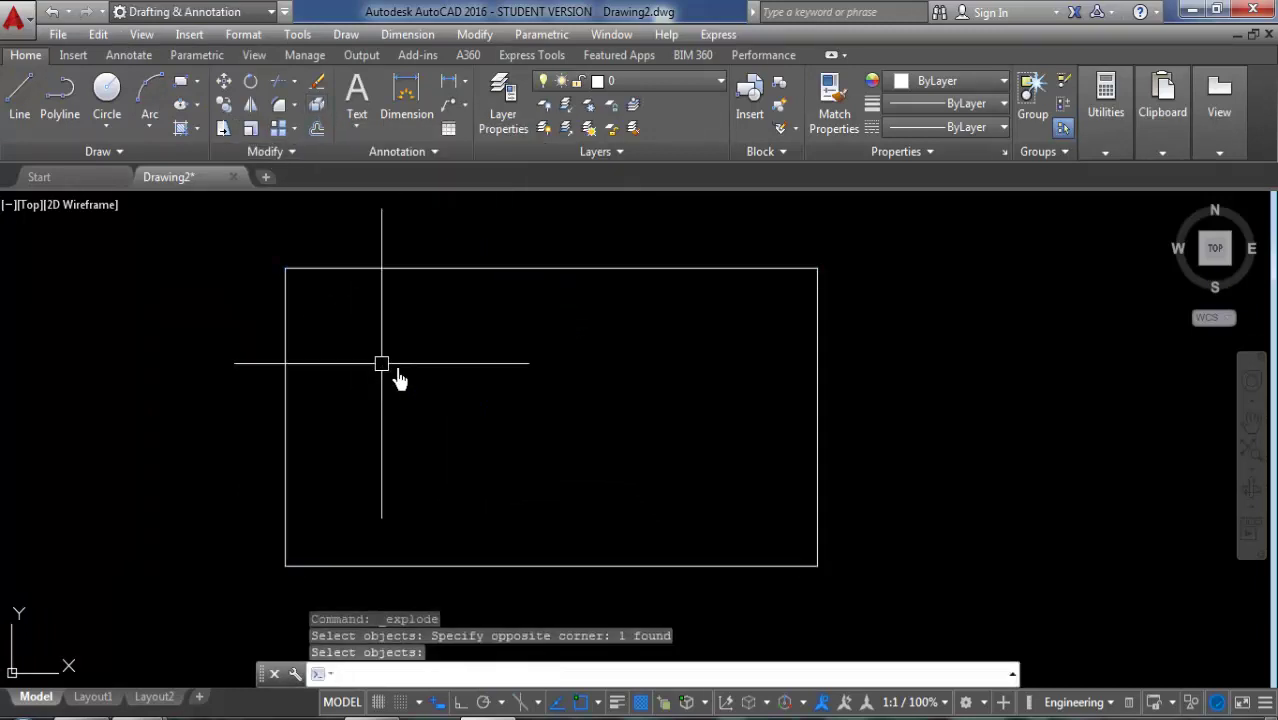
Step: Offset the bottom and top edges 4' inward
{"action": "left_click", "coordinate": [314, 132]}
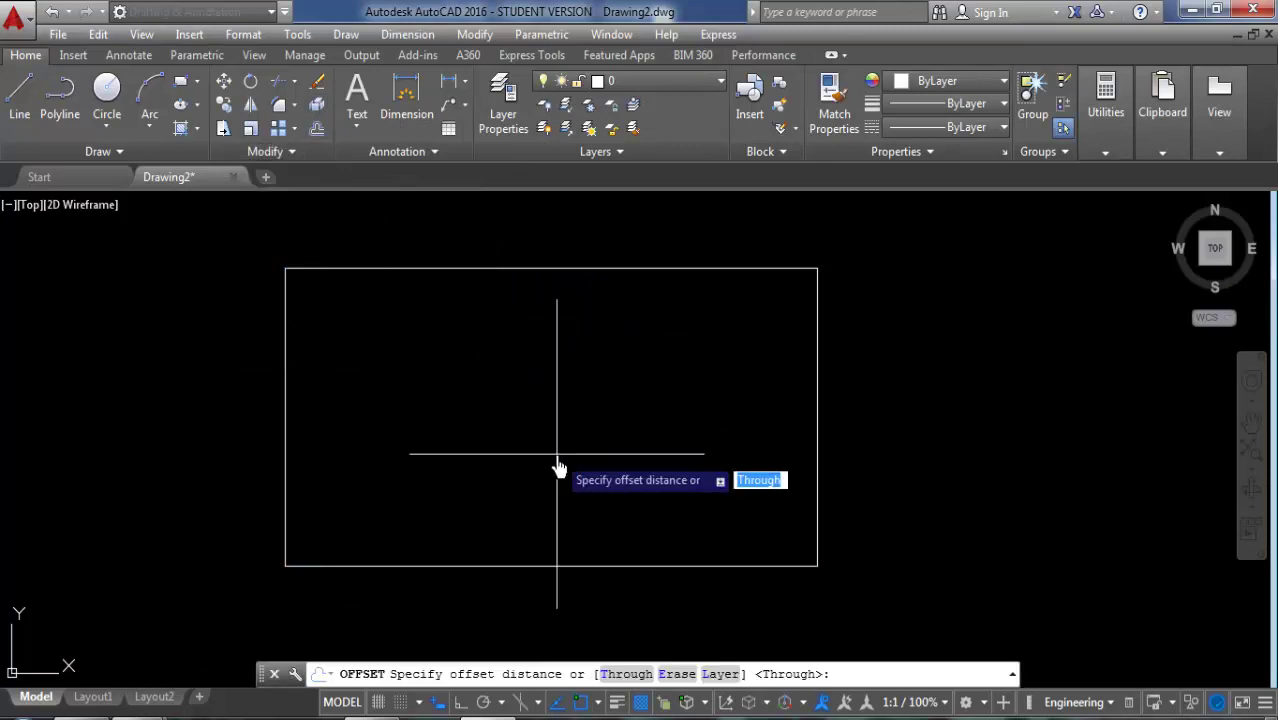
{"action": "type", "text": "4"}
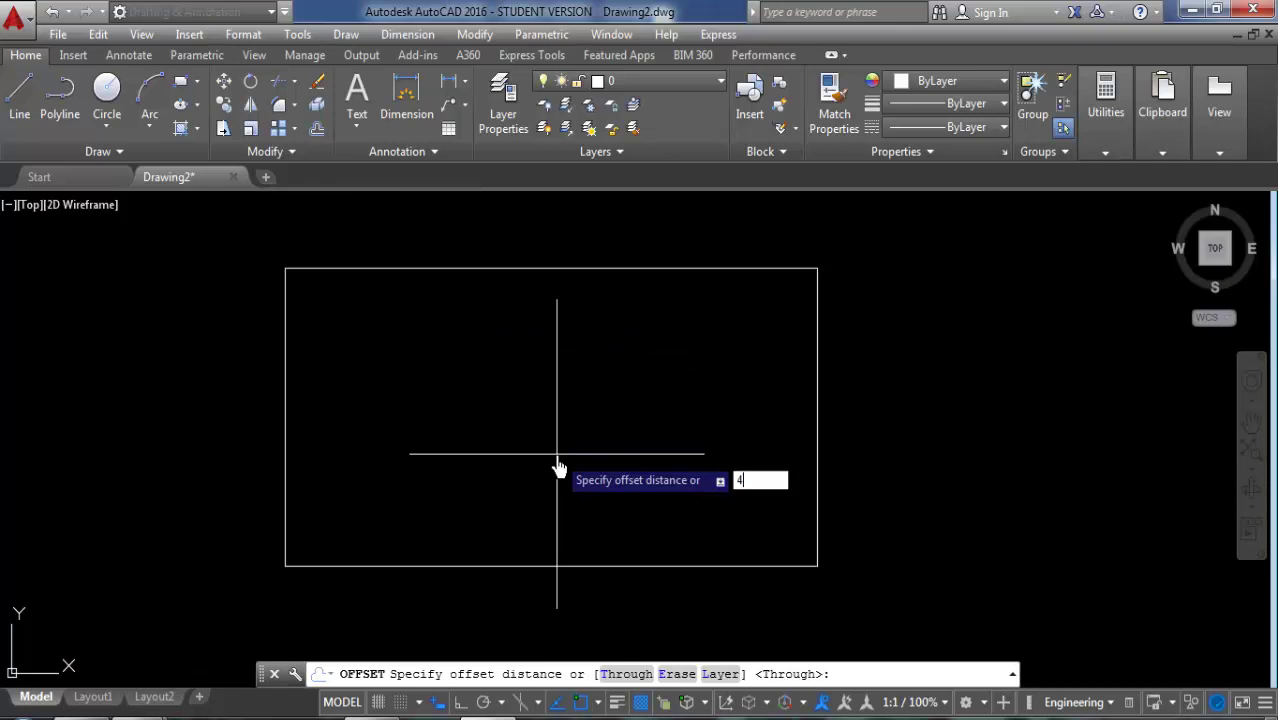
{"action": "key", "text": "Return"}
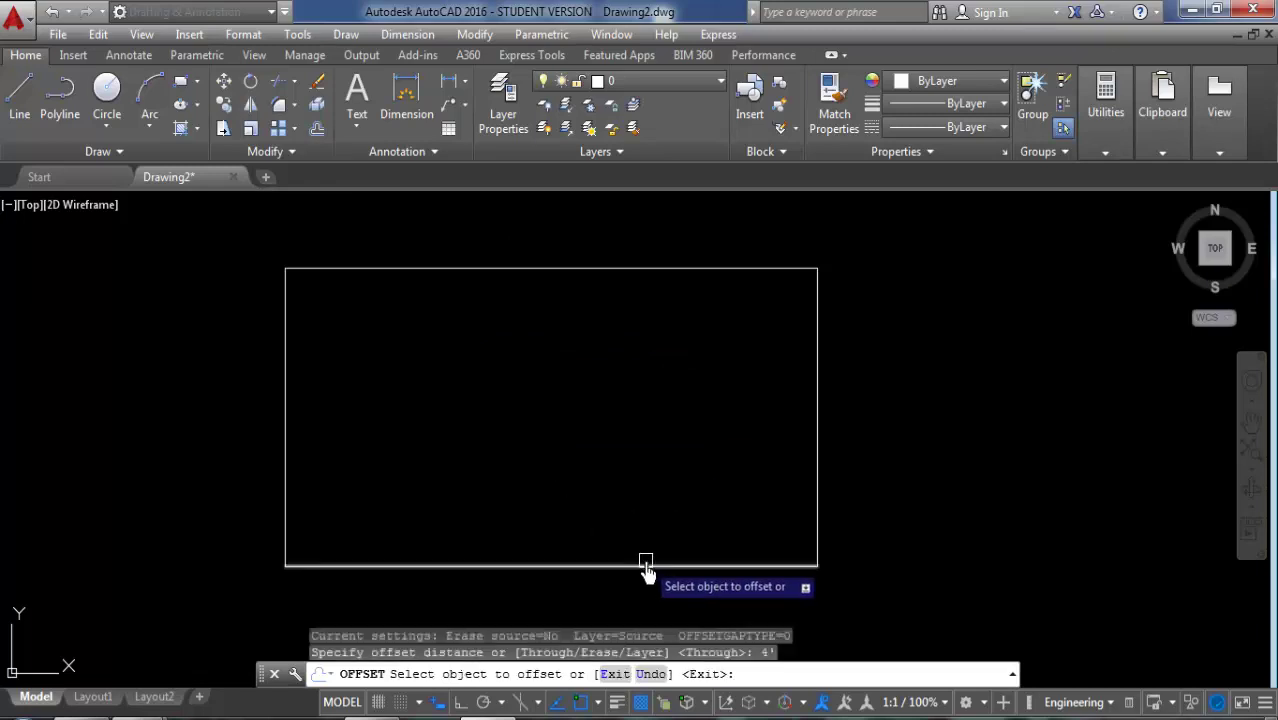
{"action": "left_click", "coordinate": [645, 565]}
{"action": "left_click", "coordinate": [648, 497]}
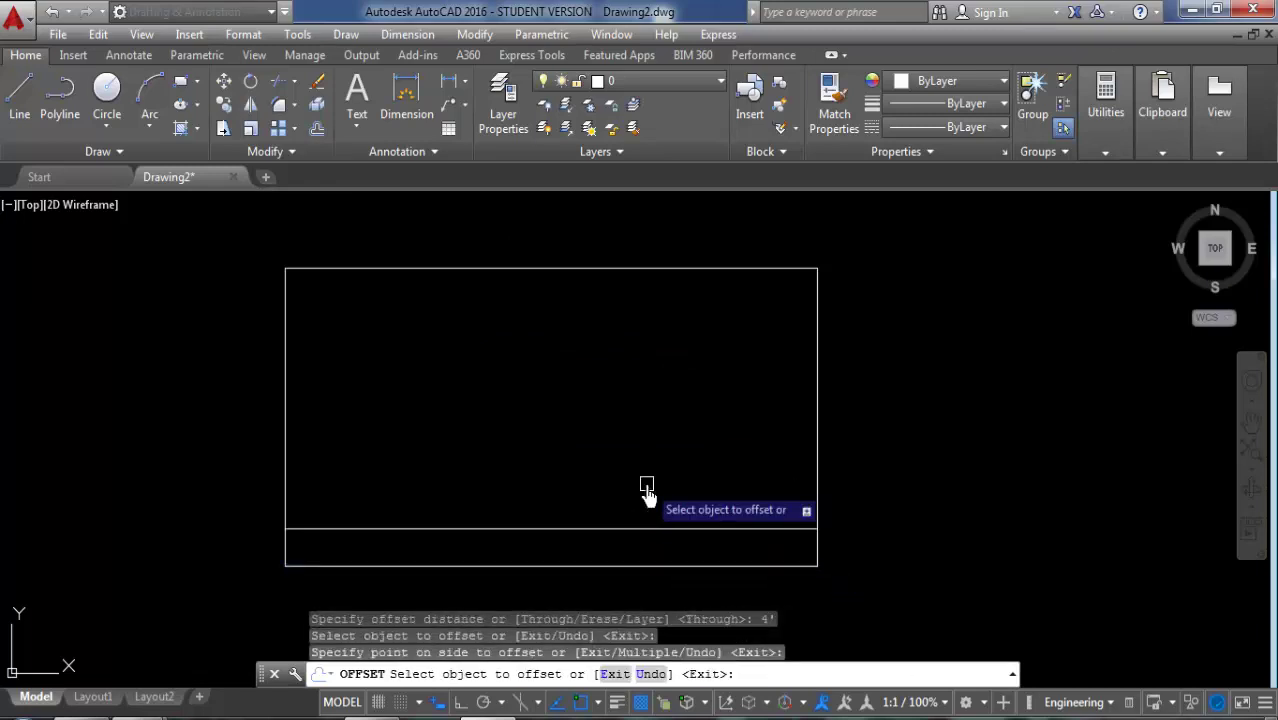
{"action": "left_click", "coordinate": [622, 268]}
{"action": "left_click", "coordinate": [620, 395]}
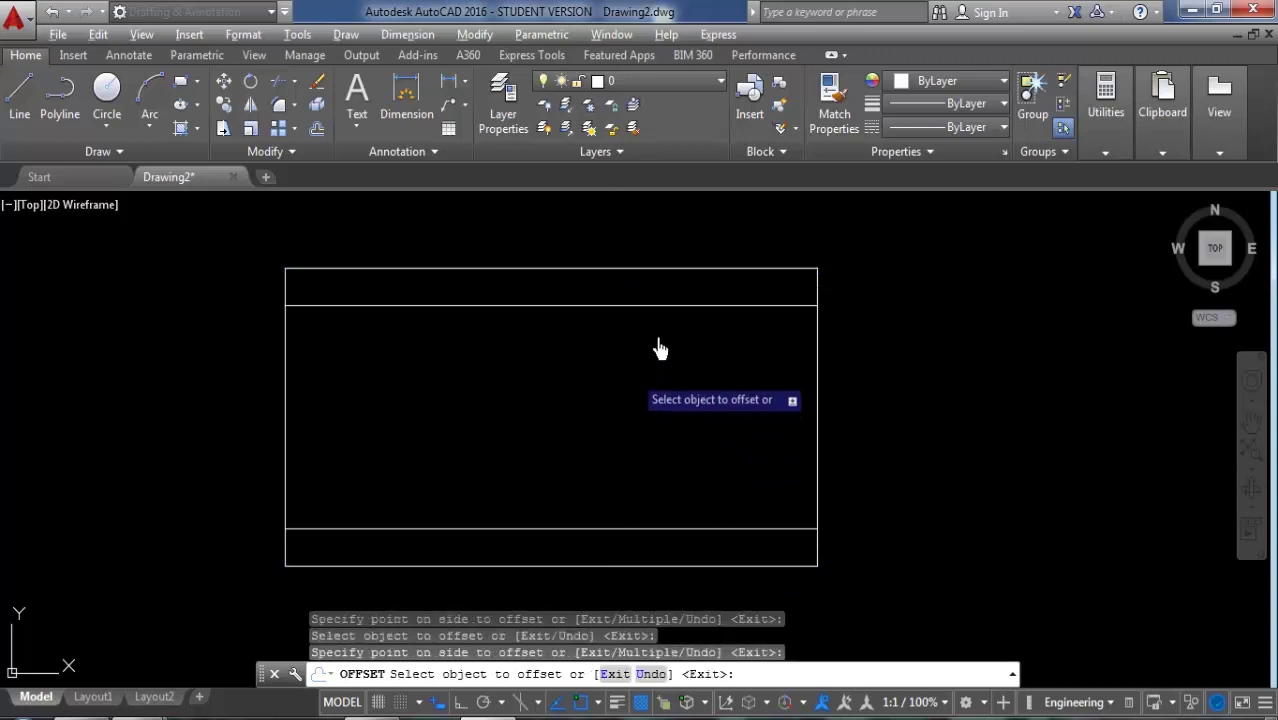
{"action": "key", "text": "Escape"}
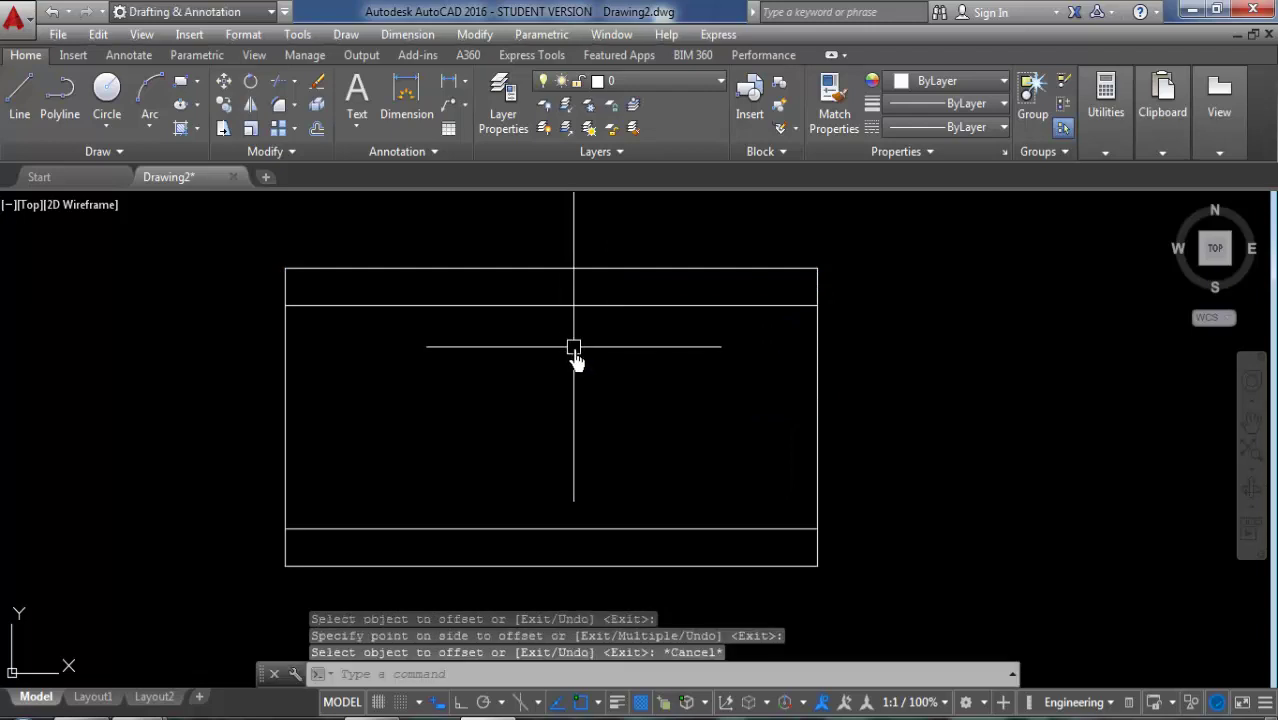
Step: Offset the right and left edges 5' inward
{"action": "type", "text": "o"}
{"action": "key", "text": "Return"}
{"action": "type", "text": "5"}
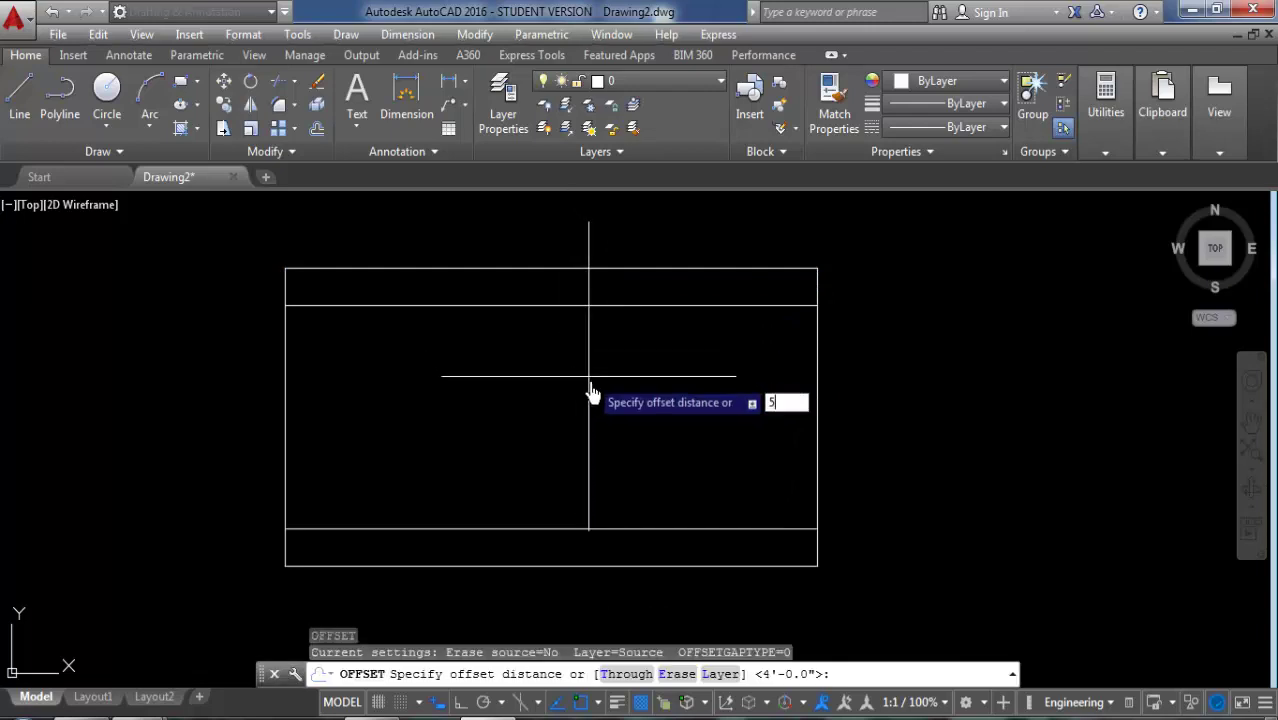
{"action": "key", "text": "Return"}
{"action": "left_click", "coordinate": [817, 422]}
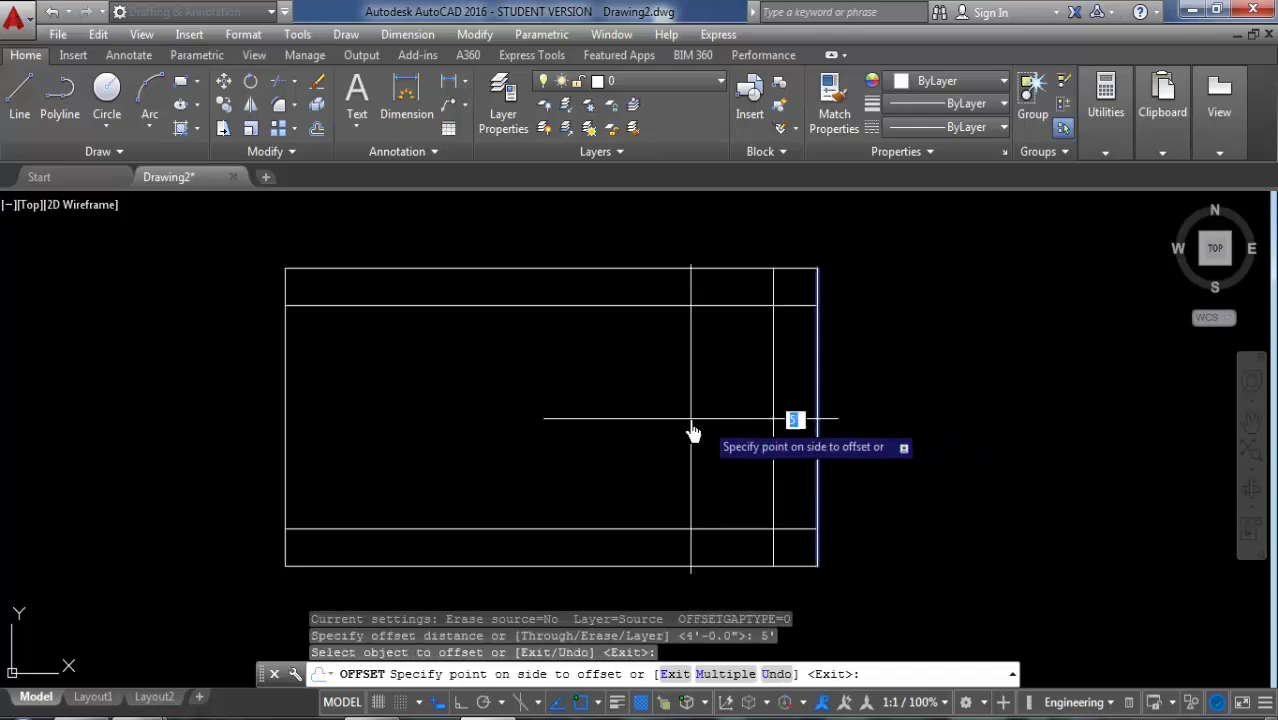
{"action": "left_click", "coordinate": [693, 434]}
{"action": "left_click", "coordinate": [286, 400]}
{"action": "left_click", "coordinate": [536, 412]}
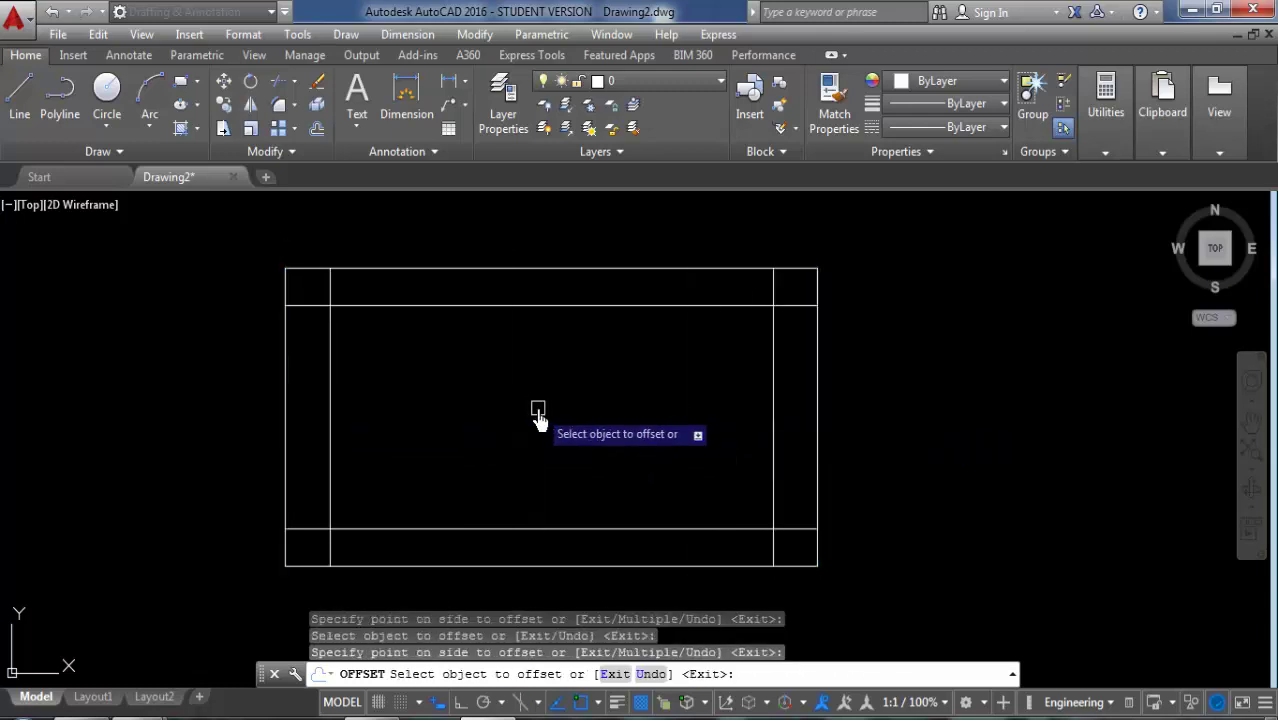
{"action": "key", "text": "Return"}
{"action": "key", "text": "Escape"}
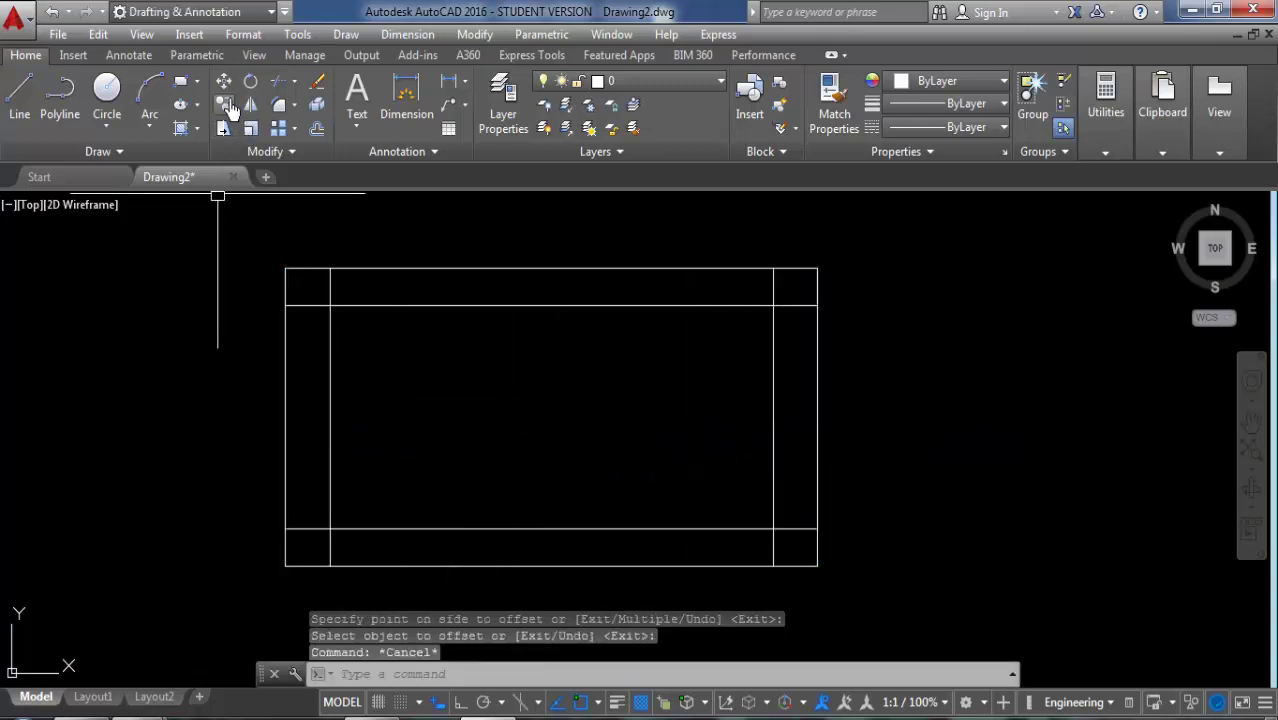
Step: Trim the overhangs at all four corners to form a clean inner rectangle
{"action": "left_click", "coordinate": [279, 81]}
{"action": "key", "text": "Return"}
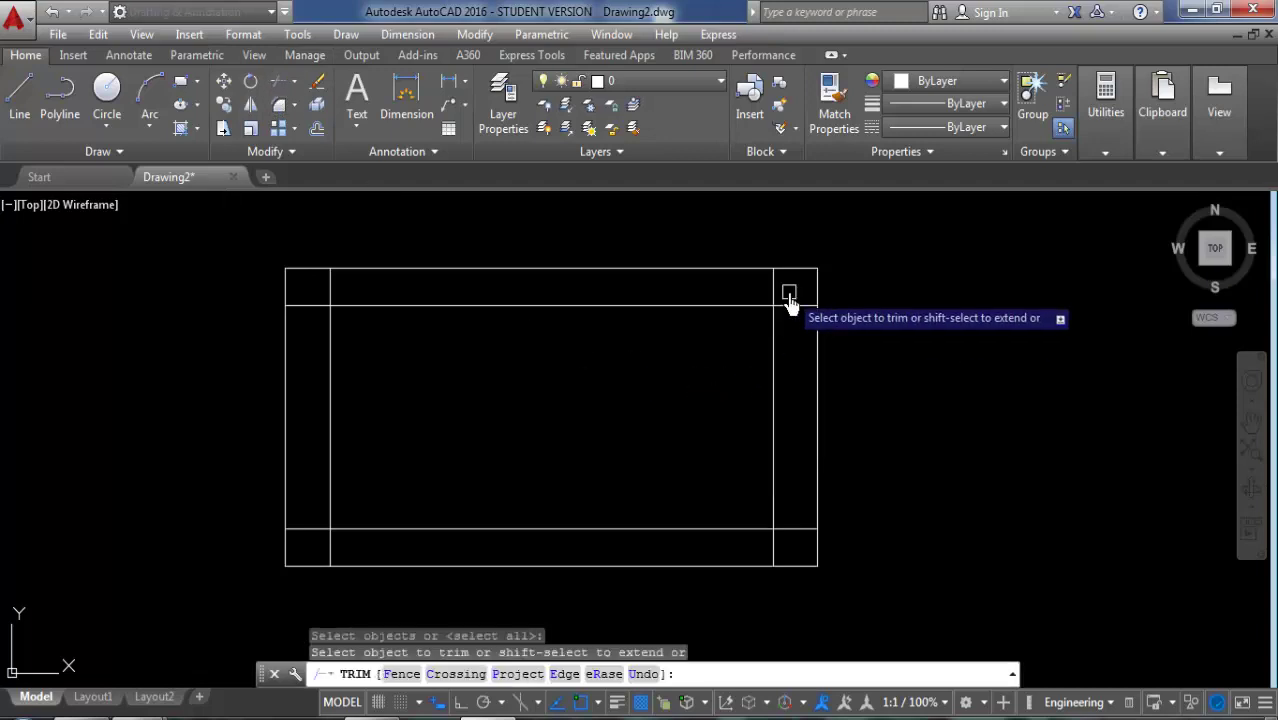
{"action": "left_click", "coordinate": [795, 305]}
{"action": "left_click", "coordinate": [773, 290]}
{"action": "left_click", "coordinate": [305, 305]}
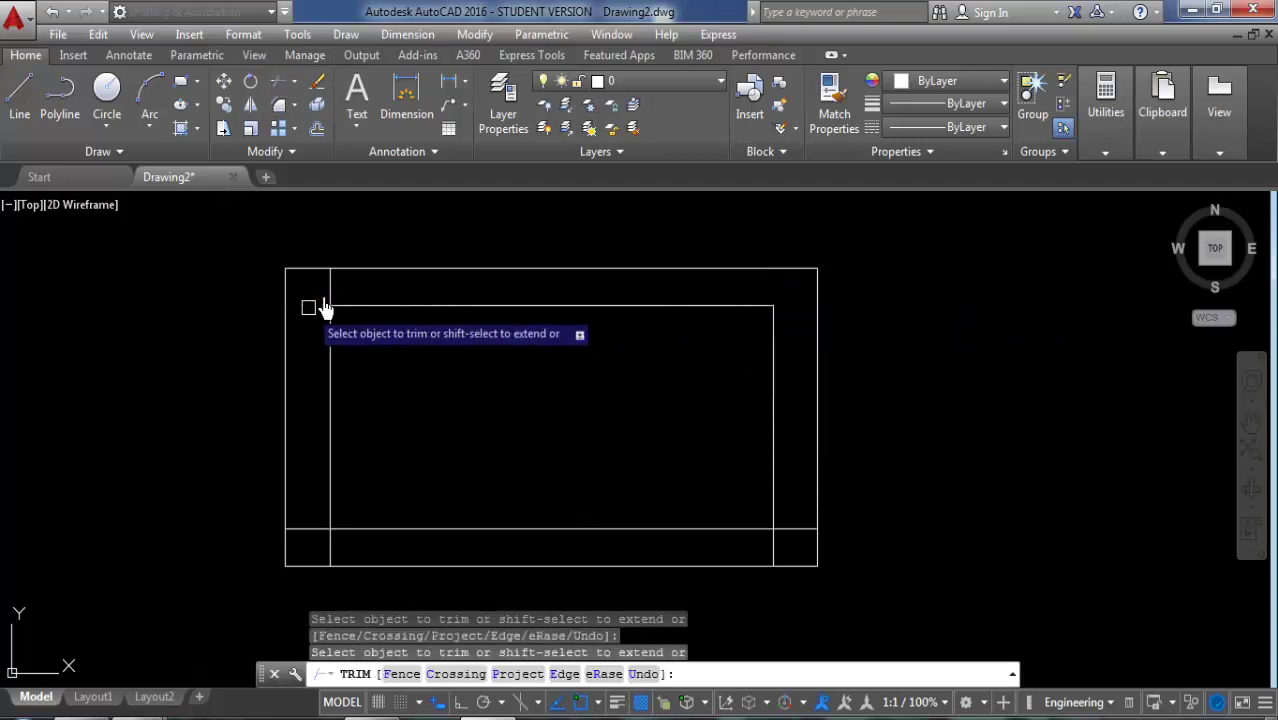
{"action": "left_click", "coordinate": [330, 287]}
{"action": "left_click", "coordinate": [319, 529]}
{"action": "left_click", "coordinate": [332, 552]}
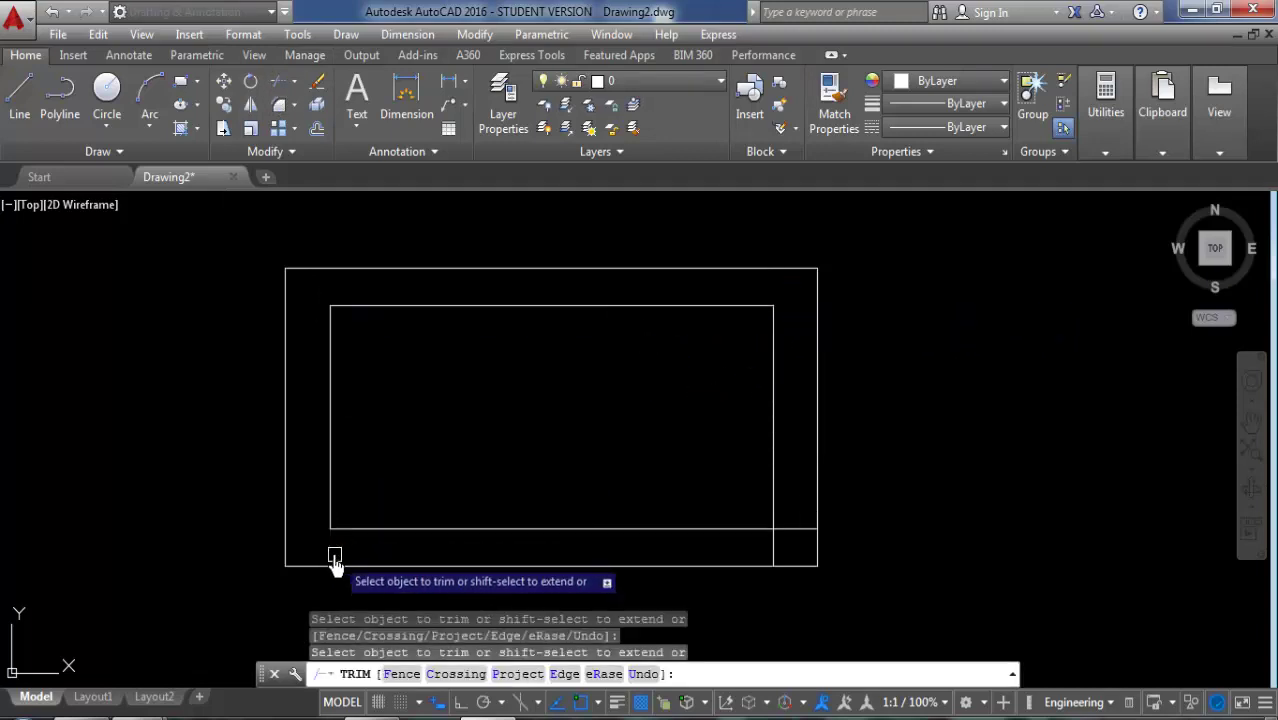
{"action": "left_click", "coordinate": [773, 548]}
{"action": "left_click", "coordinate": [805, 528]}
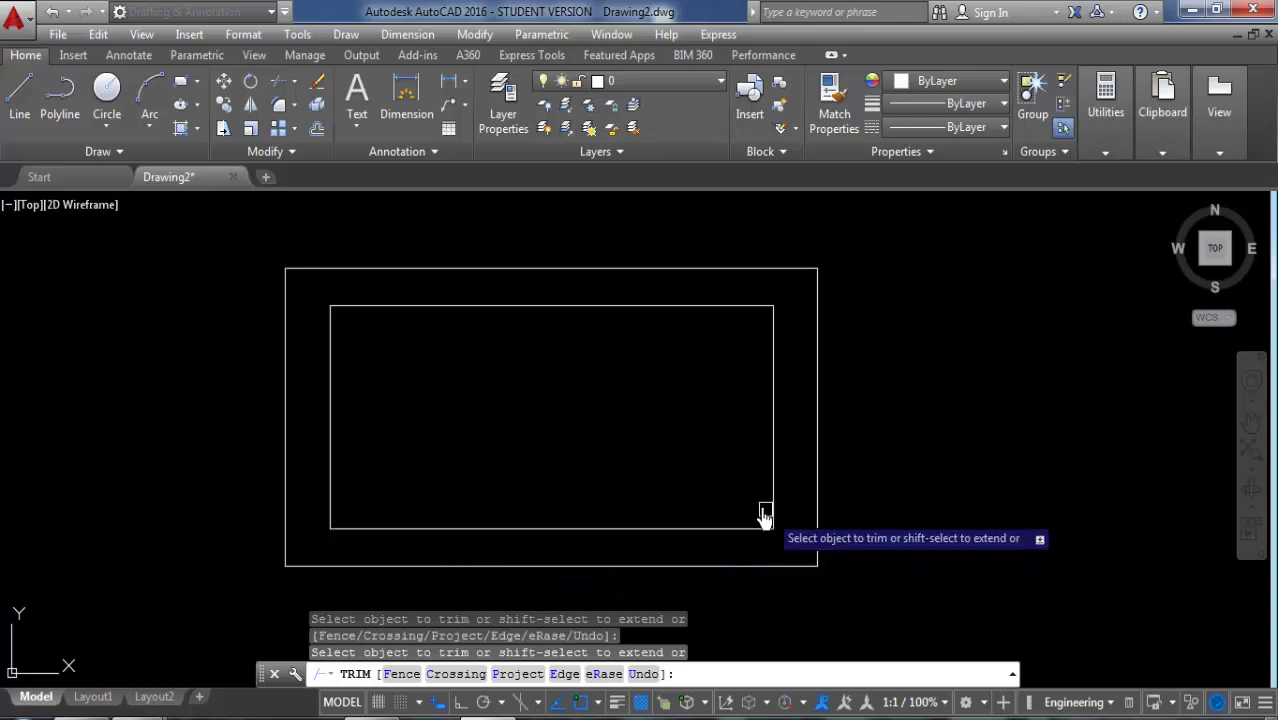
{"action": "key", "text": "Escape"}
Step: Offset the inner rectangle's top, left, bottom and right lines 5" inward
{"action": "type", "text": "o"}
{"action": "key", "text": "Return"}
{"action": "type", "text": "5"}
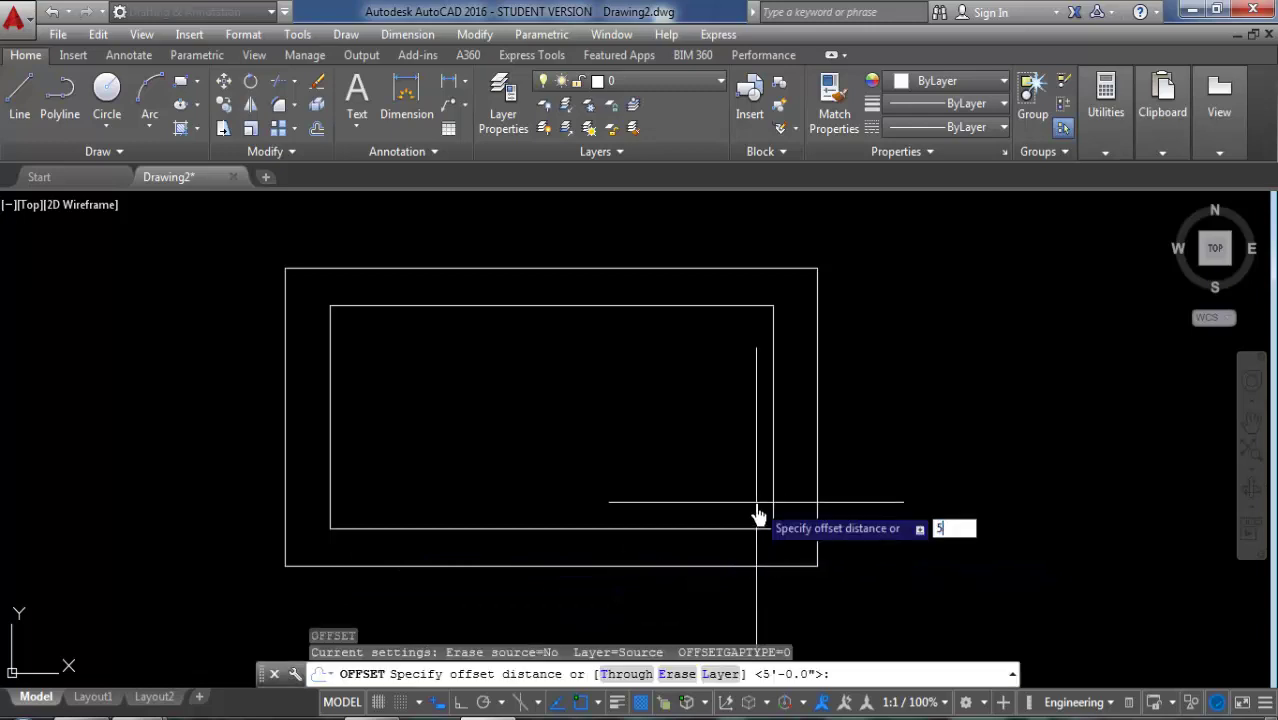
{"action": "key", "text": "Return"}
{"action": "left_click", "coordinate": [601, 306]}
{"action": "left_click", "coordinate": [606, 425]}
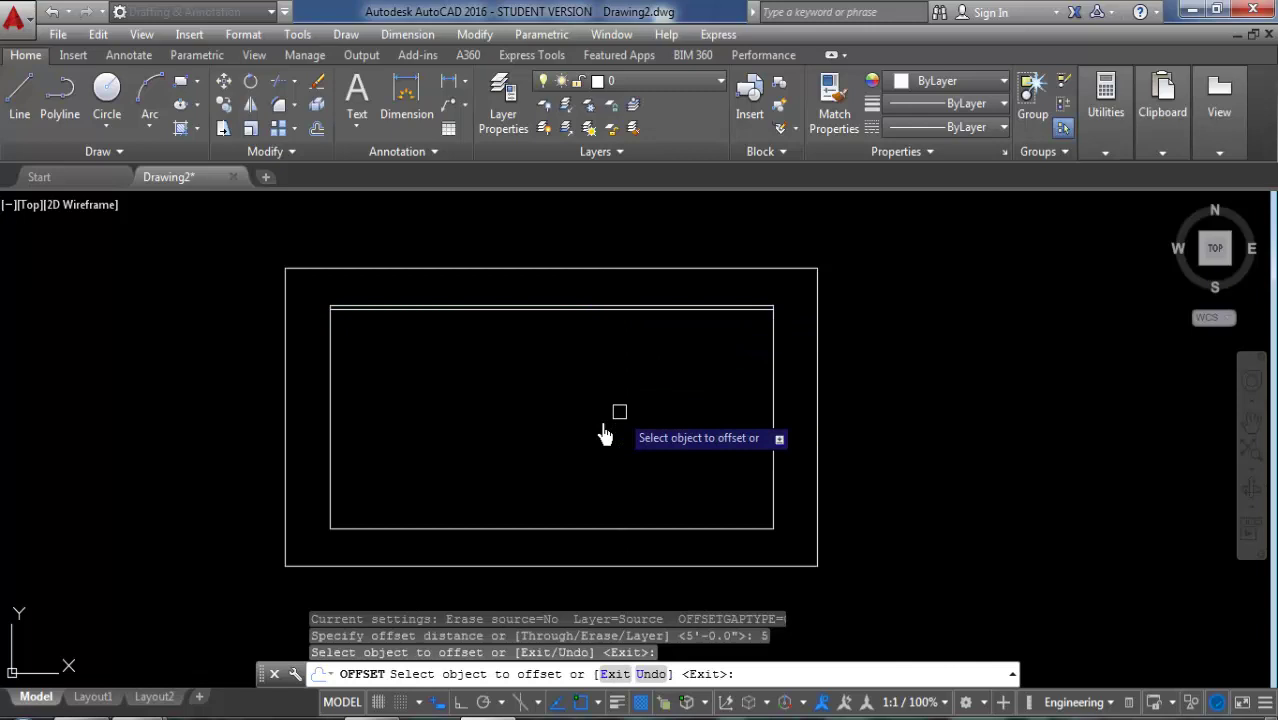
{"action": "left_click", "coordinate": [331, 372]}
{"action": "left_click", "coordinate": [492, 385]}
{"action": "left_click", "coordinate": [510, 528]}
{"action": "left_click", "coordinate": [505, 505]}
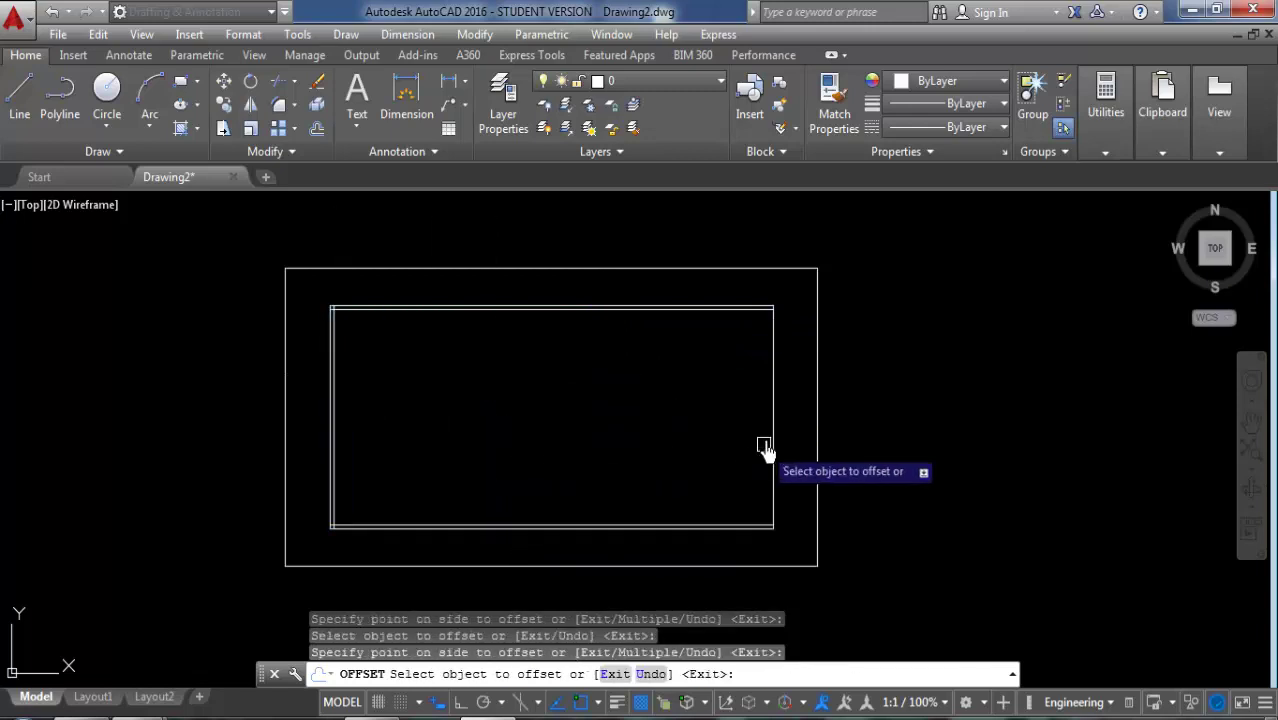
{"action": "left_click", "coordinate": [772, 440]}
{"action": "left_click", "coordinate": [725, 449]}
{"action": "key", "text": "Escape"}
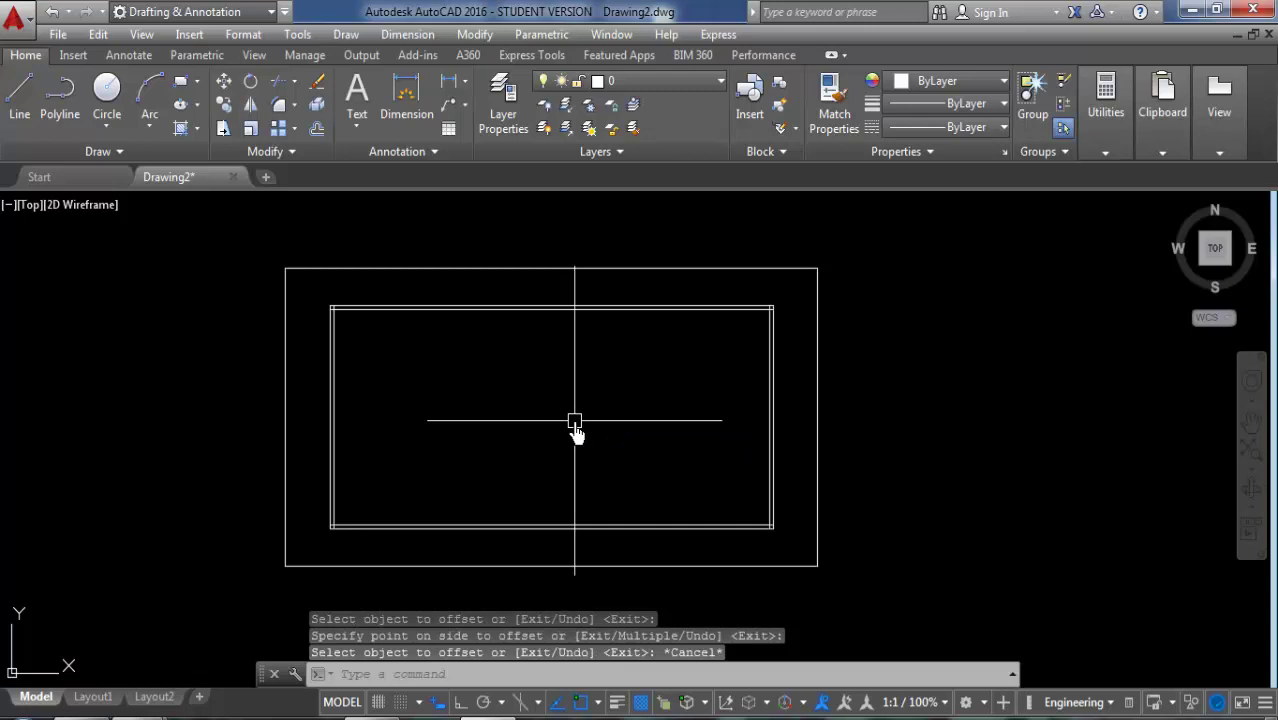
{"action": "type", "text": "o"}
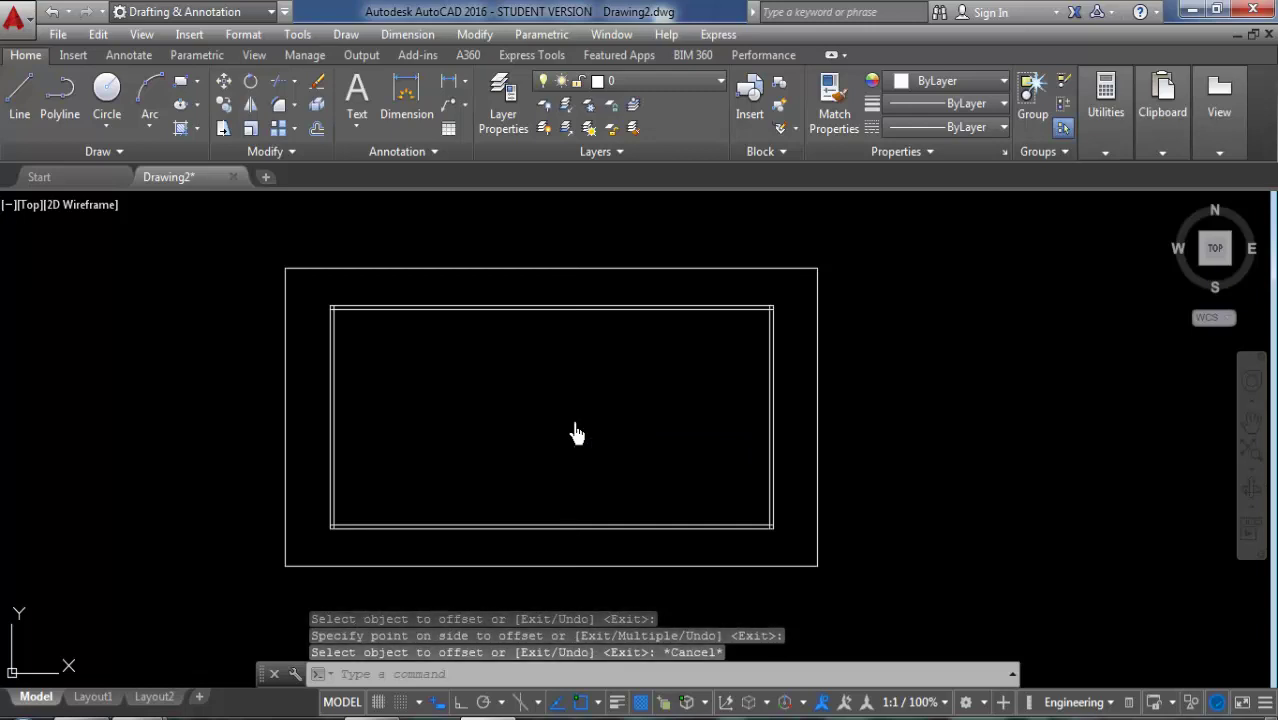
{"action": "key", "text": "Return"}
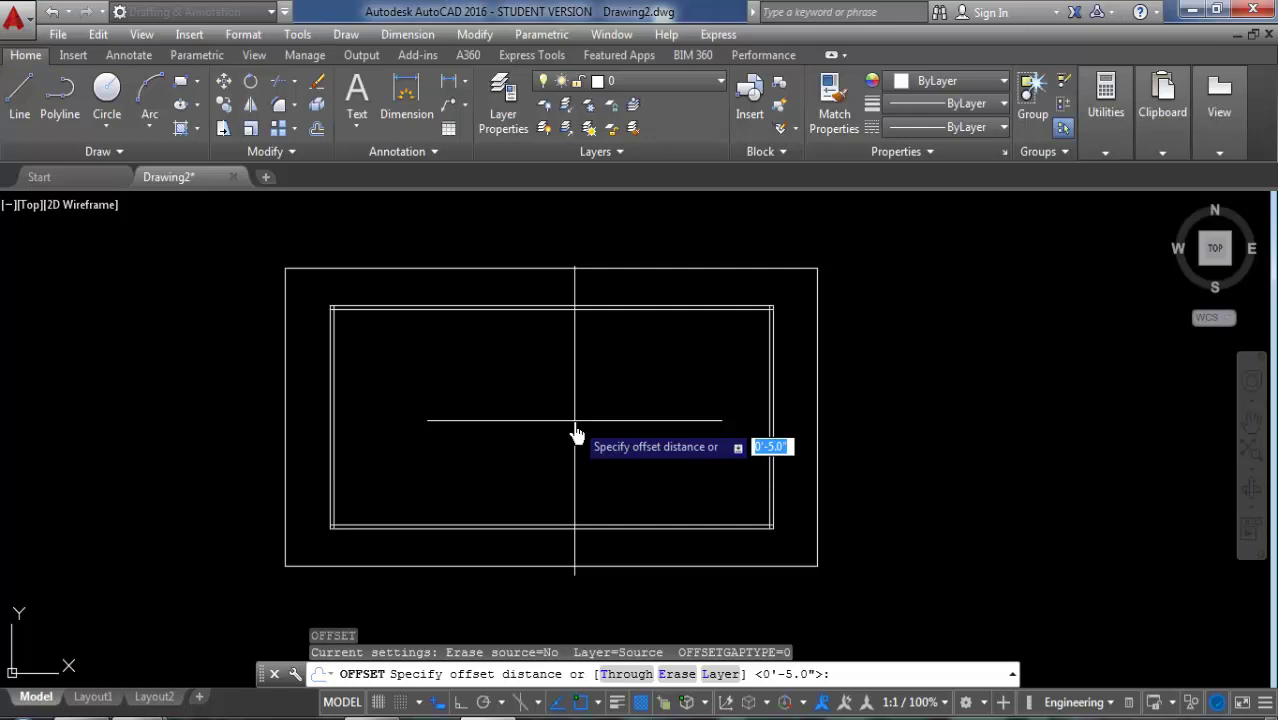
Step: Add a horizontal partition 12' in from the wall, doubled with a 5" offset
{"action": "type", "text": "12'"}
{"action": "key", "text": "Return"}
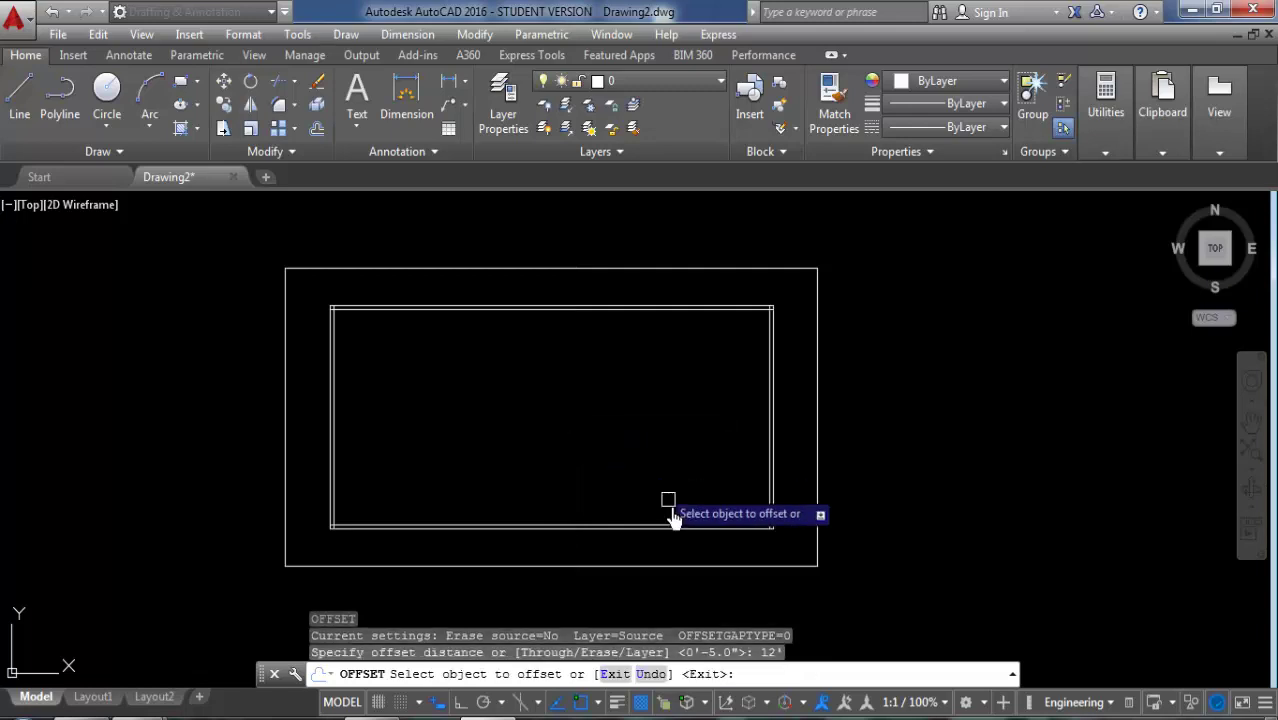
{"action": "left_click", "coordinate": [685, 524]}
{"action": "left_click", "coordinate": [662, 456]}
{"action": "key", "text": "Return"}
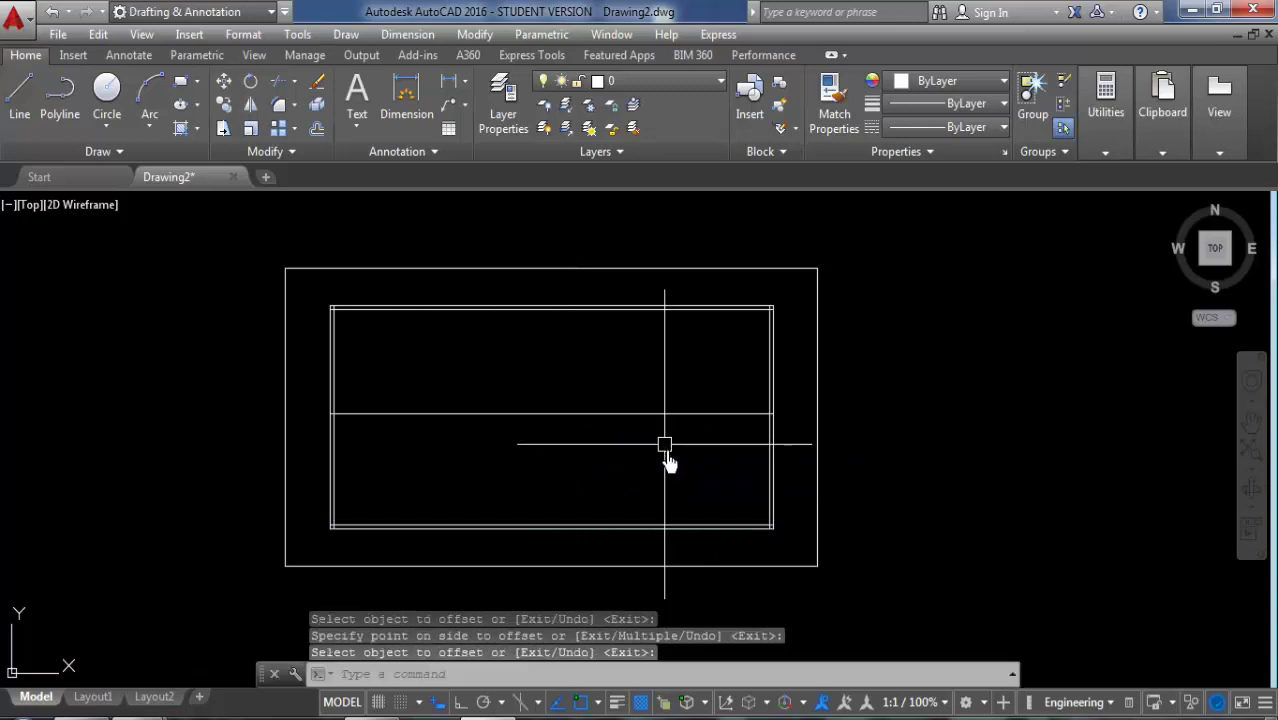
{"action": "key", "text": "Return"}
{"action": "type", "text": "5"}
{"action": "key", "text": "Return"}
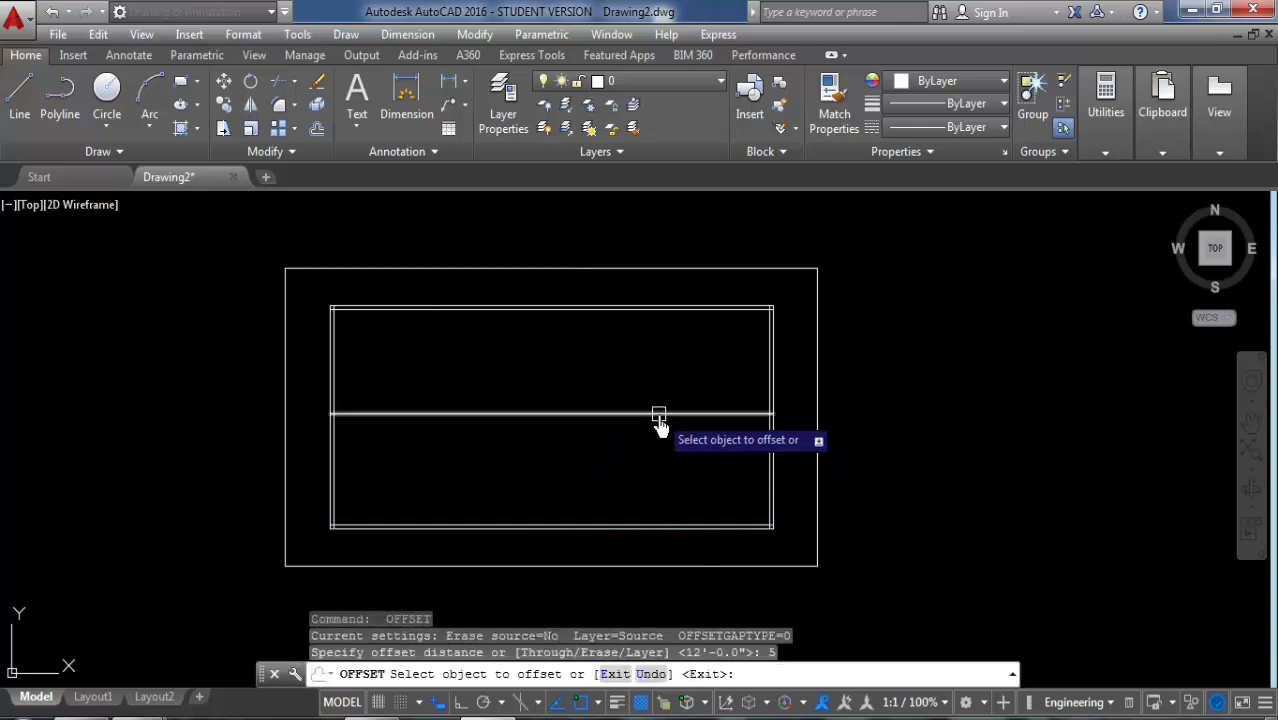
{"action": "left_click", "coordinate": [665, 414]}
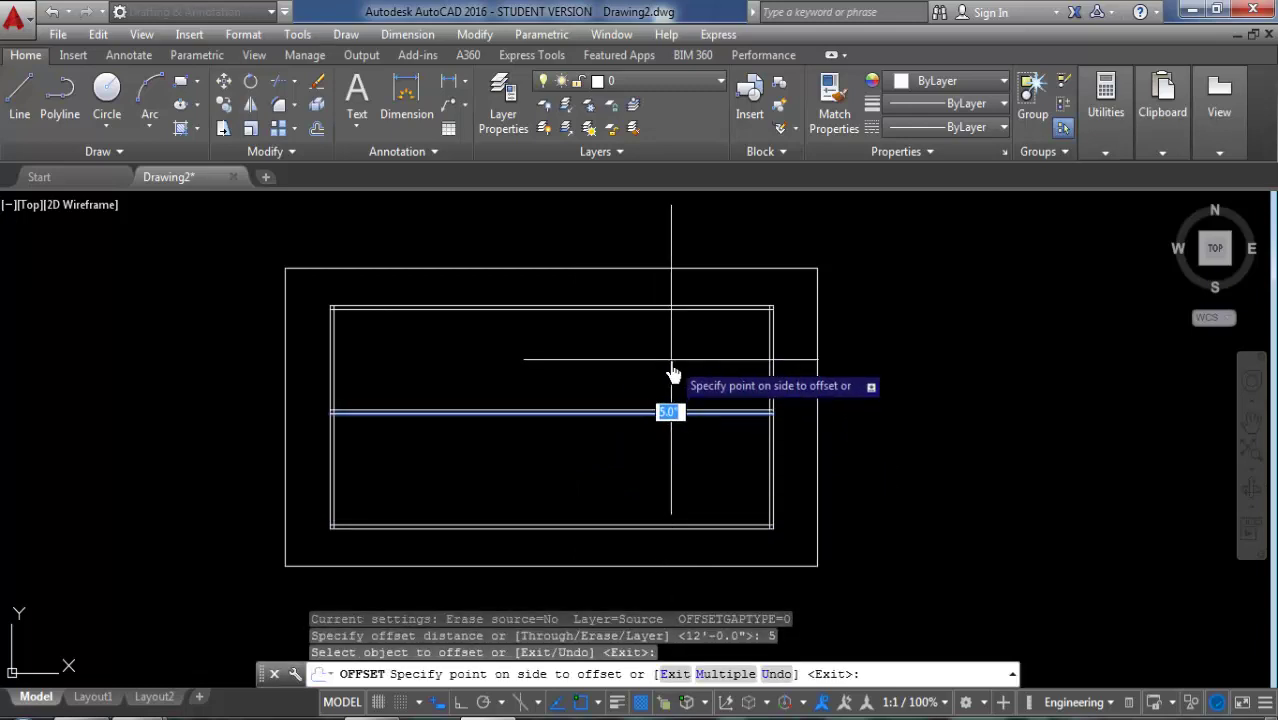
{"action": "left_click", "coordinate": [673, 374]}
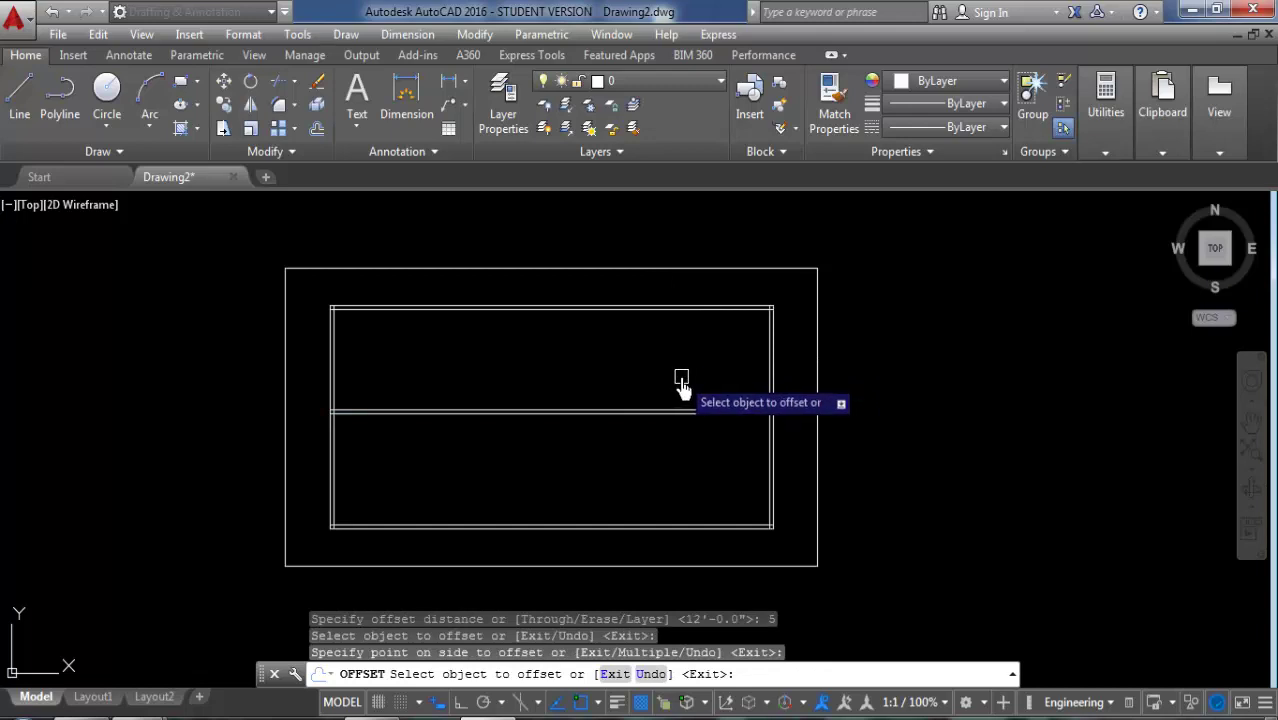
{"action": "key", "text": "Return"}
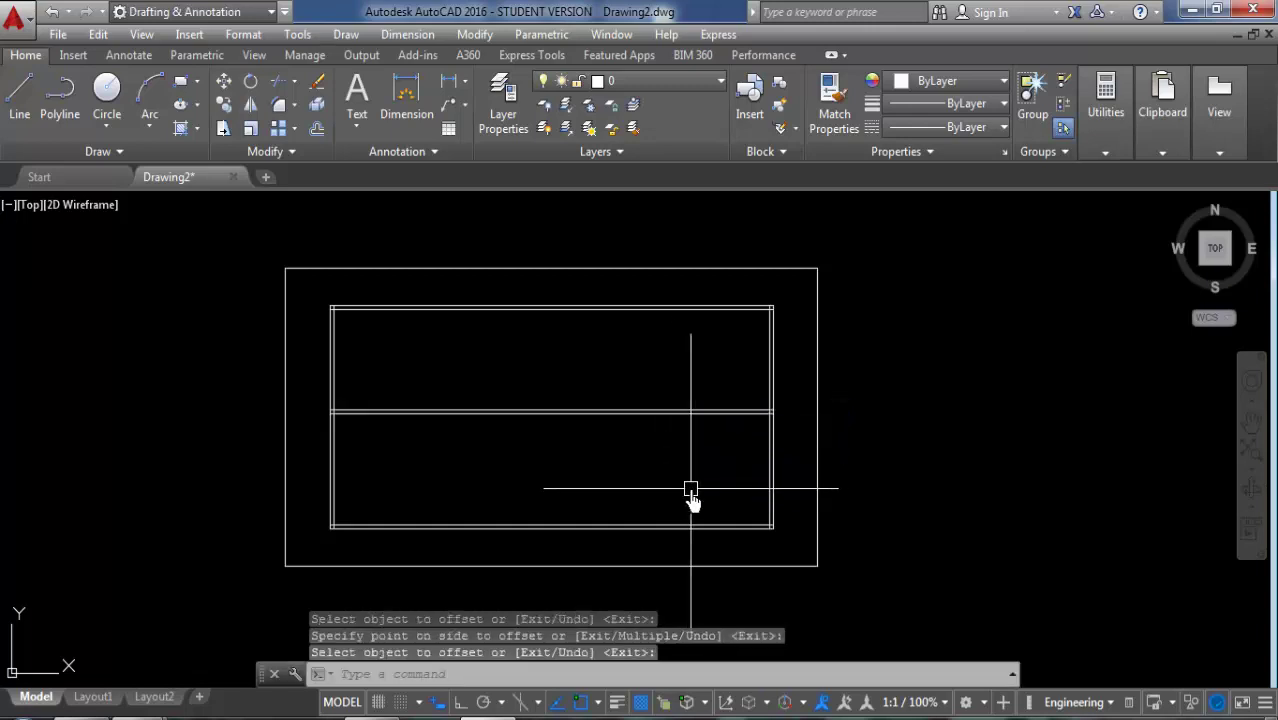
{"action": "type", "text": "o"}
Step: Add a vertical wall 2'8" inside the right wall, doubled with a 5" offset
{"action": "key", "text": "Return"}
{"action": "type", "text": "2'8"}
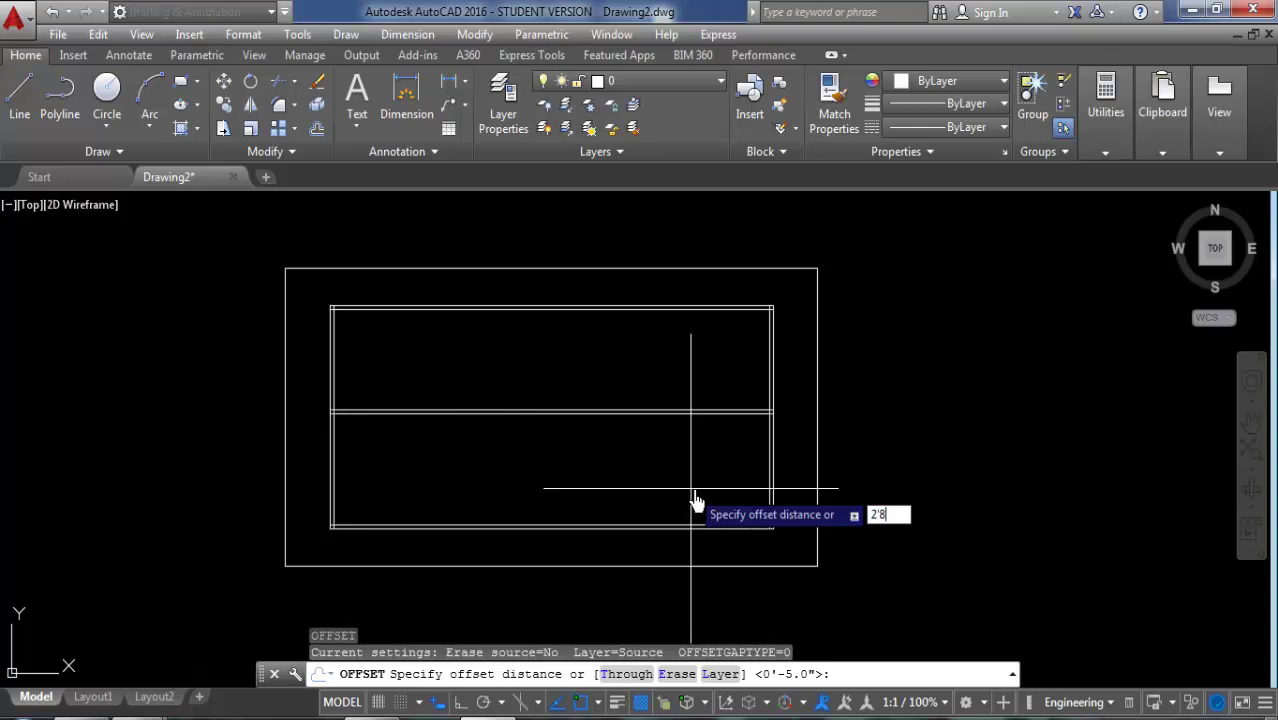
{"action": "key", "text": "Return"}
{"action": "scroll", "coordinate": [770, 470], "scroll_direction": "up", "scroll_amount": 2}
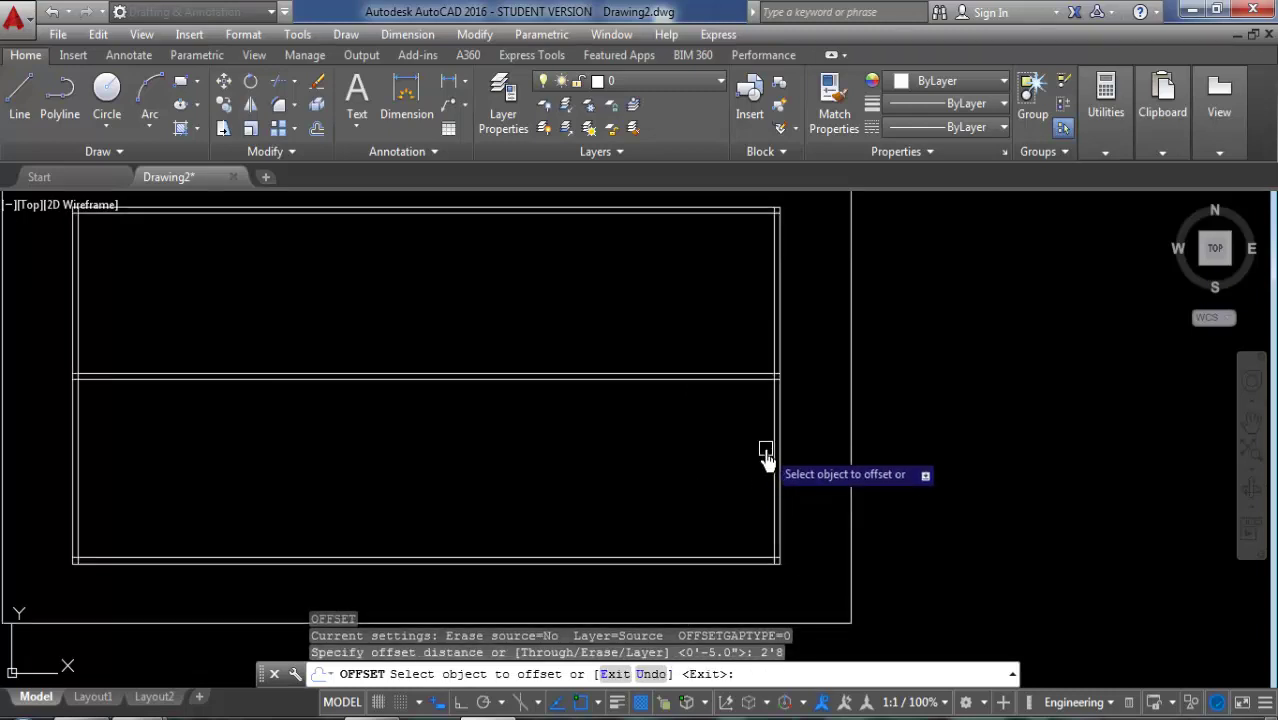
{"action": "left_click", "coordinate": [772, 458]}
{"action": "left_click", "coordinate": [614, 495]}
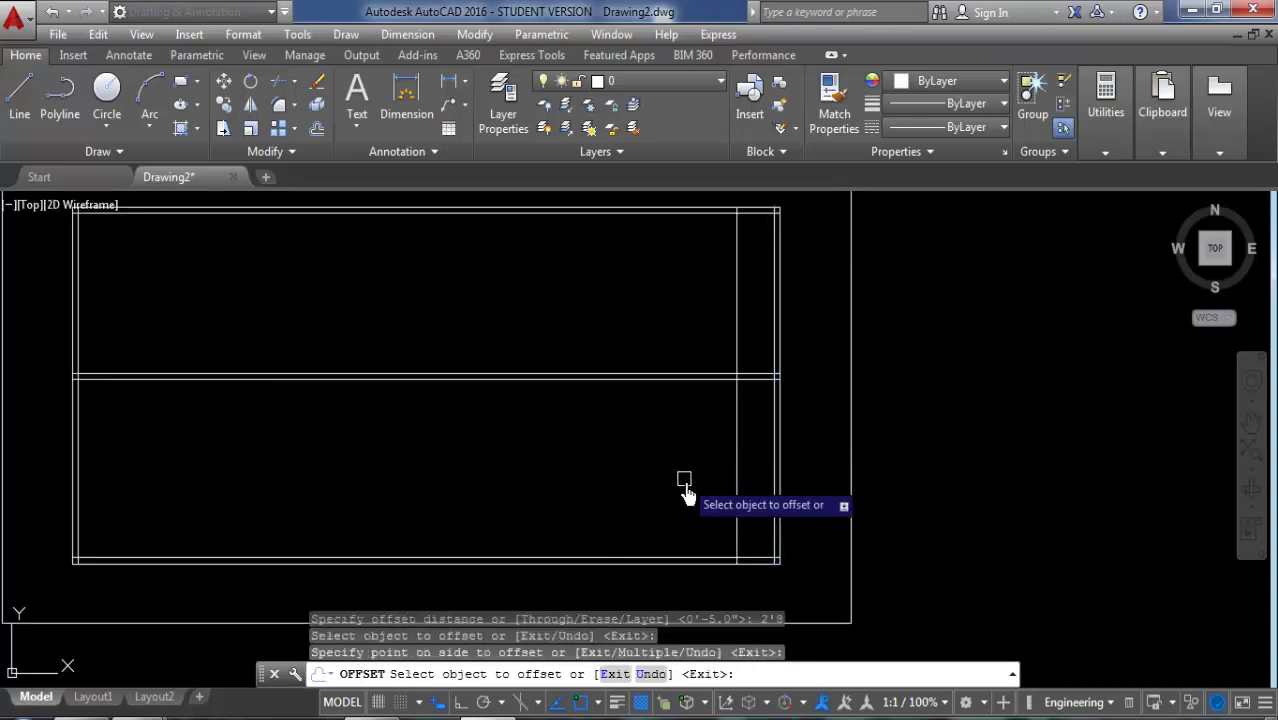
{"action": "scroll", "coordinate": [685, 487], "scroll_direction": "down", "scroll_amount": 2}
{"action": "key", "text": "Return"}
{"action": "key", "text": "Return"}
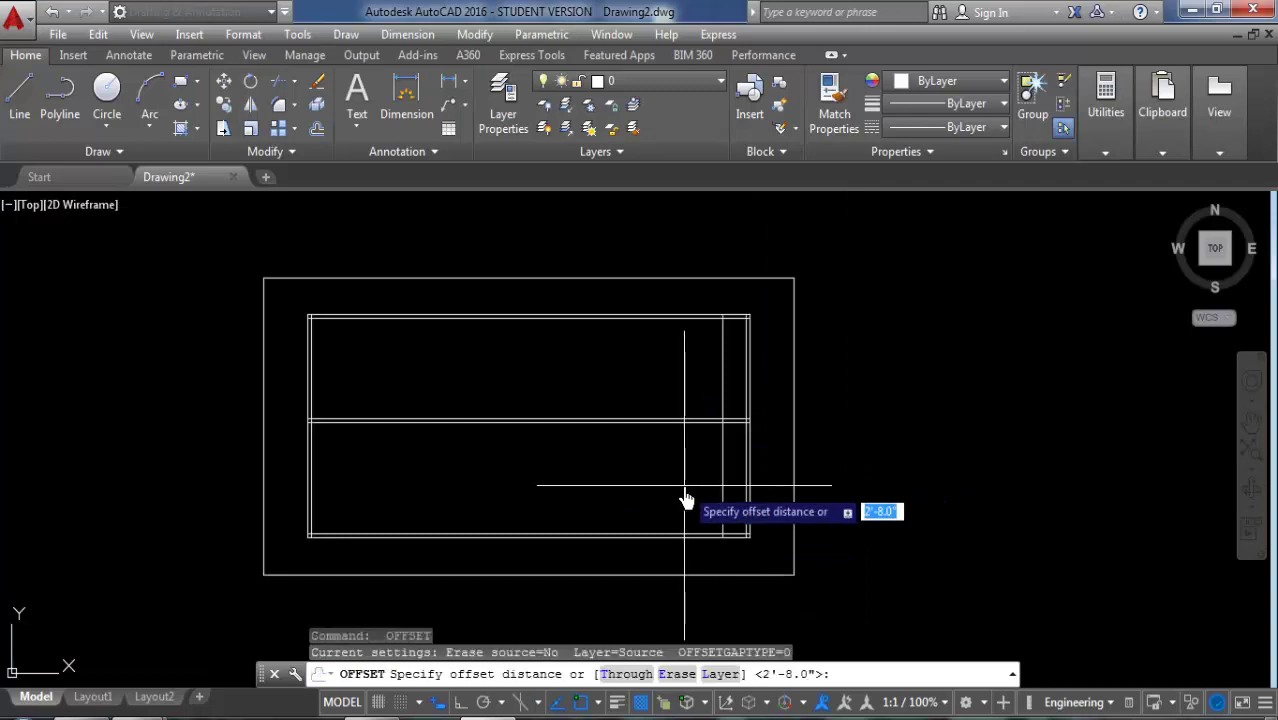
{"action": "key", "text": "Return"}
{"action": "left_click", "coordinate": [718, 486]}
{"action": "left_click", "coordinate": [690, 490]}
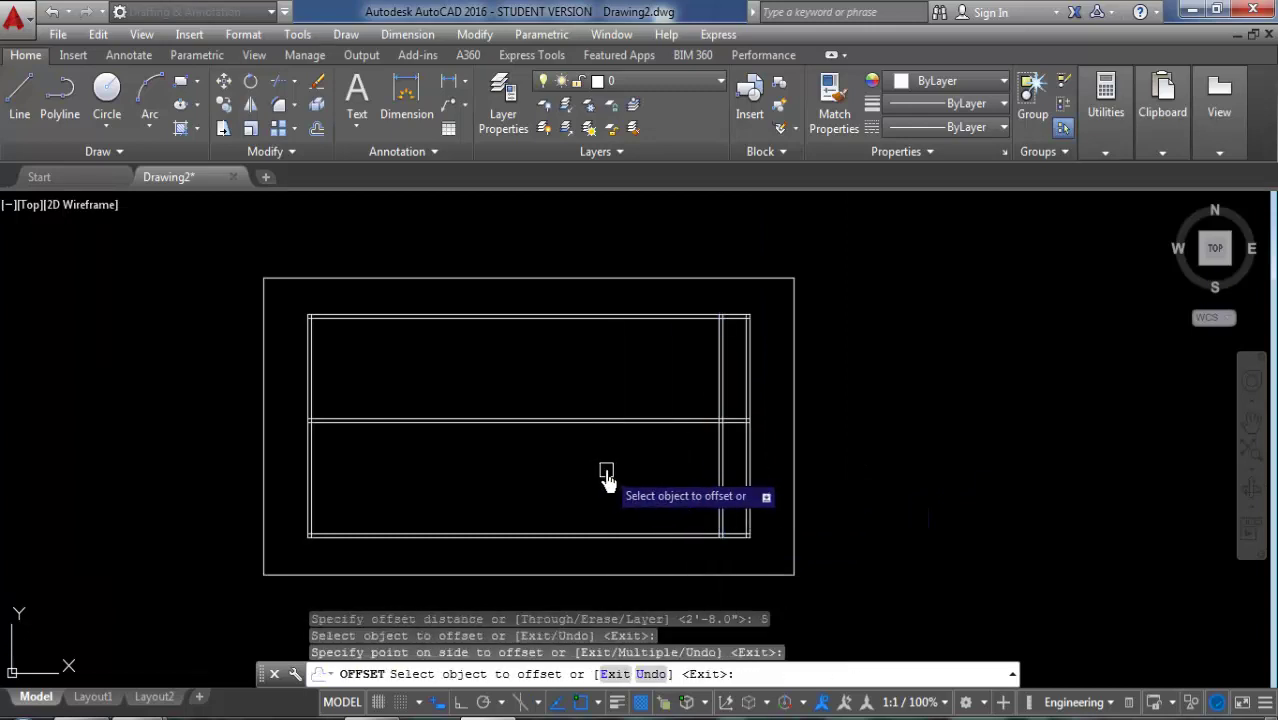
{"action": "key", "text": "Escape"}
{"action": "key", "text": "Escape"}
Step: Trim the lower right wall lines and delete the leftover pieces at the bottom-right corner
{"action": "key", "text": "Return"}
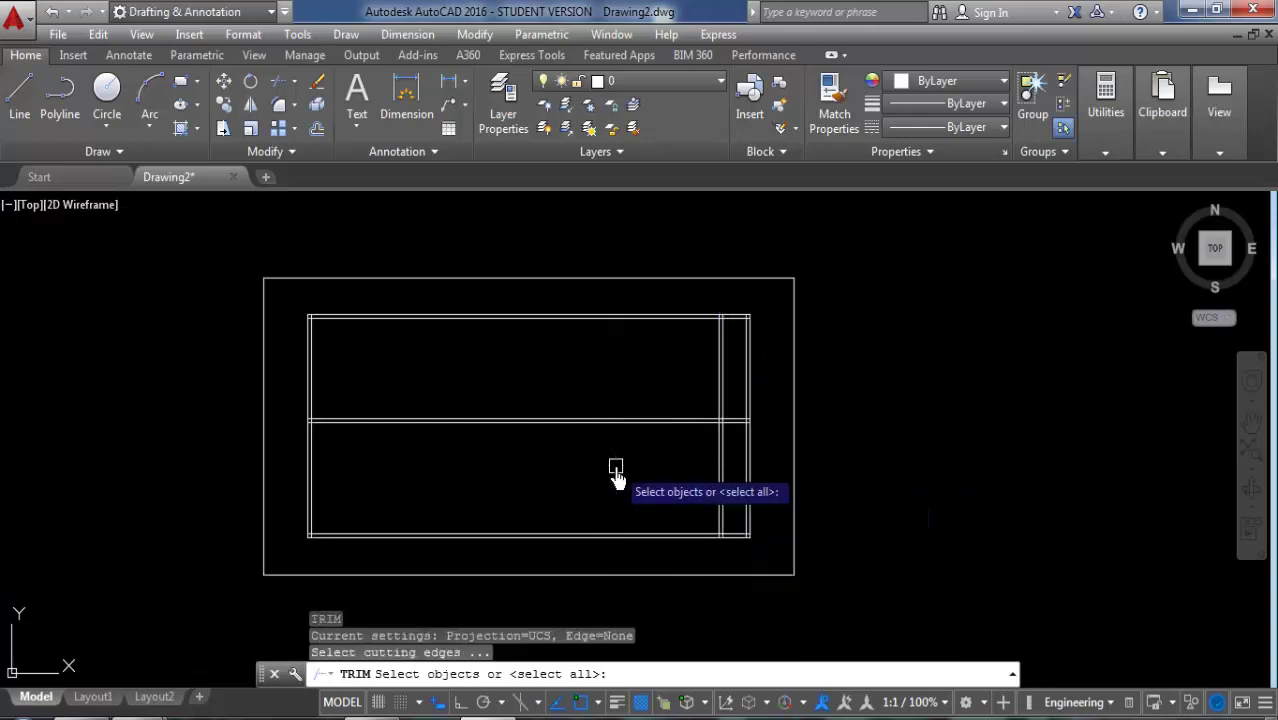
{"action": "key", "text": "Return"}
{"action": "left_click", "coordinate": [765, 447]}
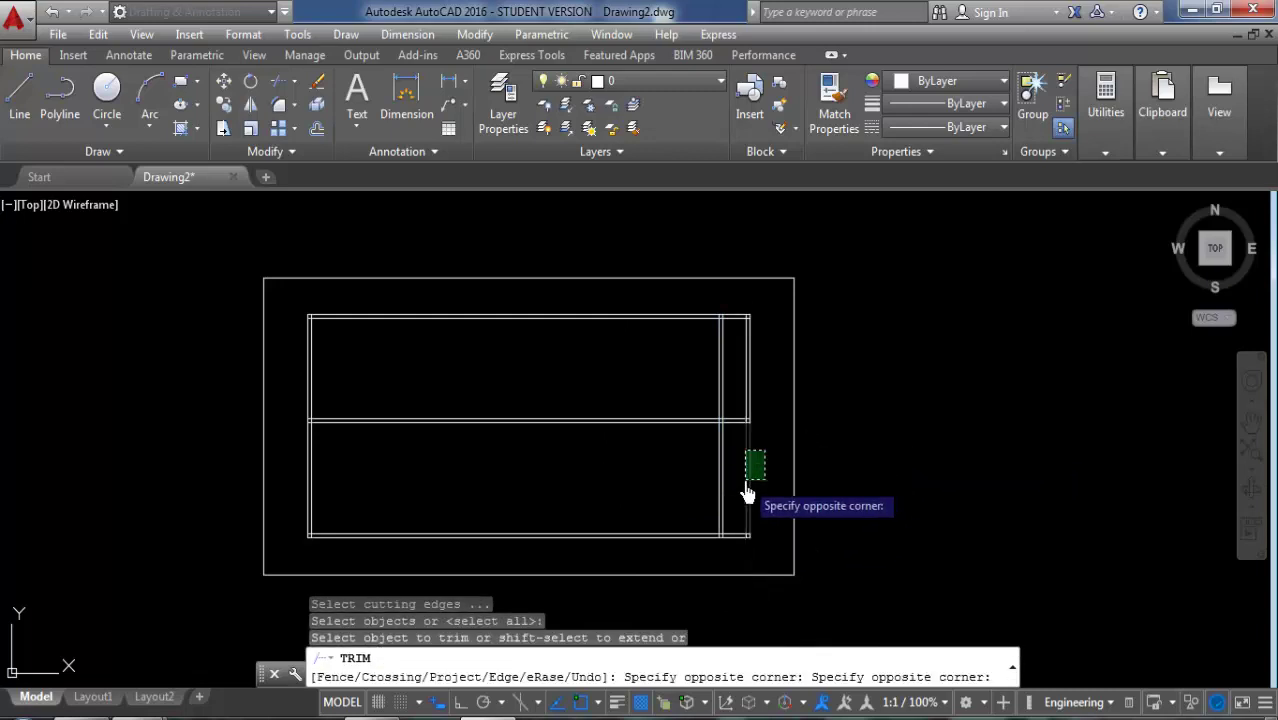
{"action": "left_click", "coordinate": [750, 484]}
{"action": "left_click", "coordinate": [735, 537]}
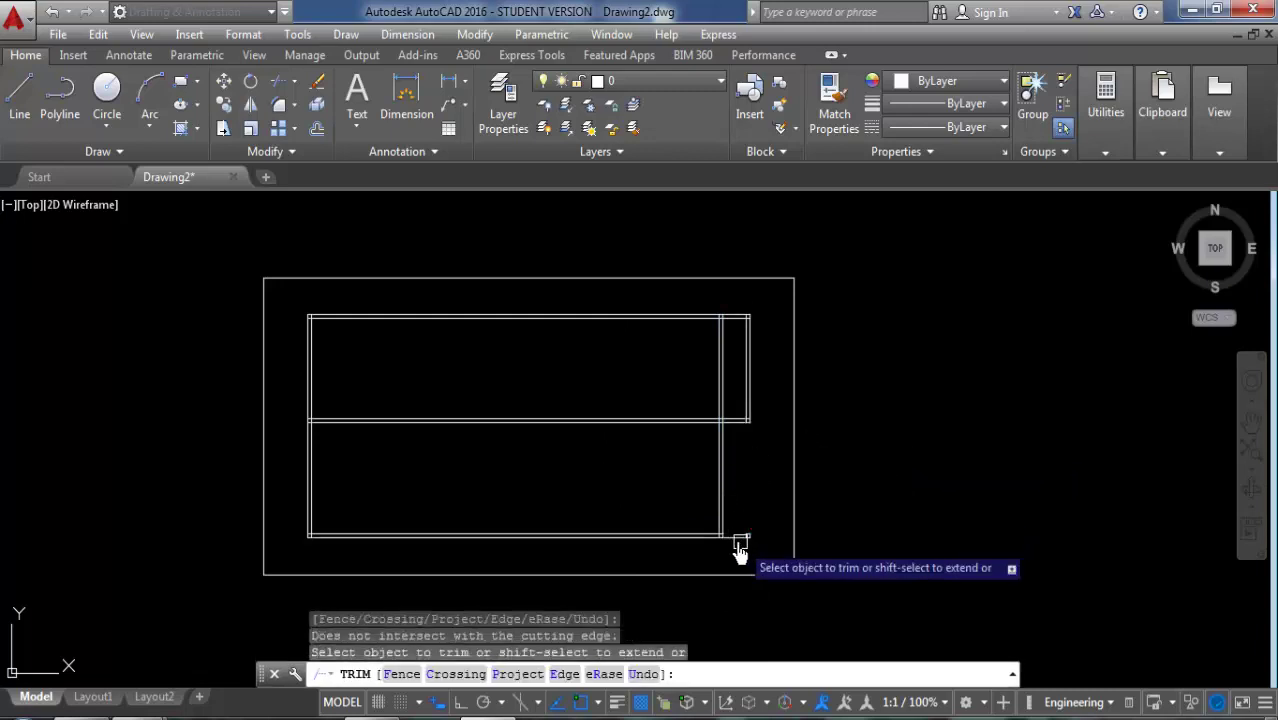
{"action": "left_click", "coordinate": [748, 535]}
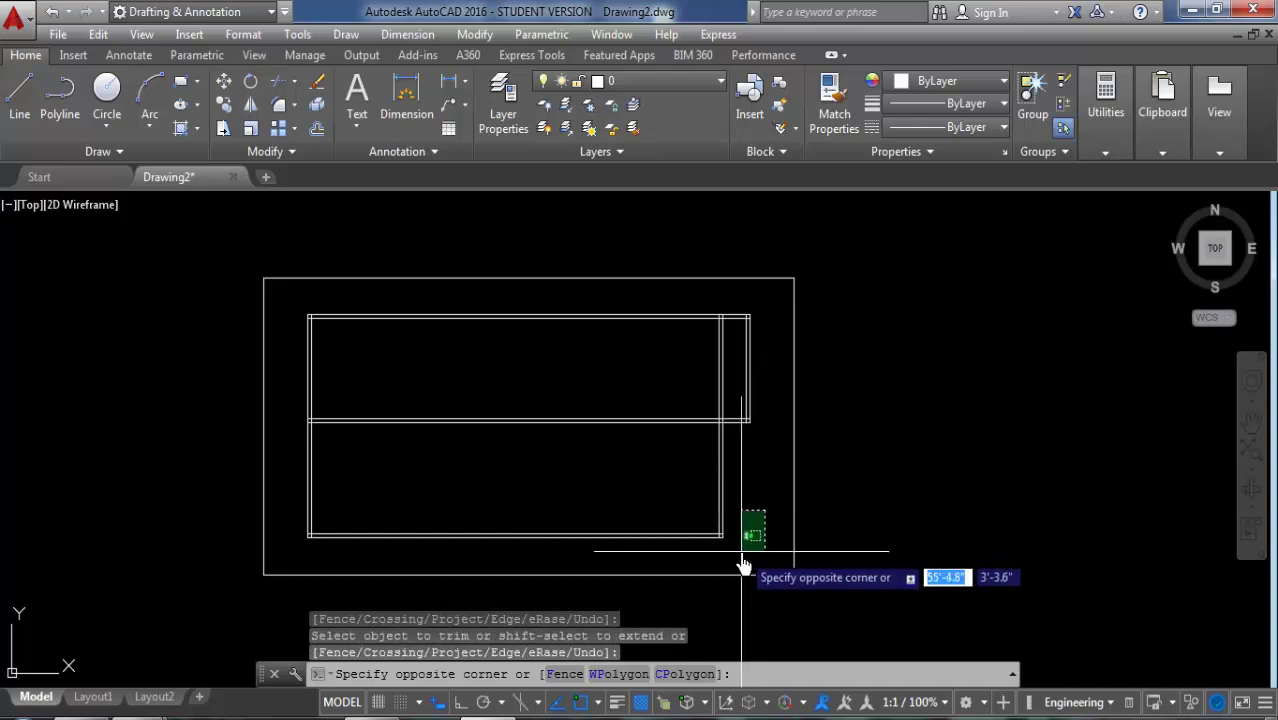
{"action": "left_click", "coordinate": [742, 528]}
{"action": "key", "text": "Delete"}
{"action": "type", "text": "tr"}
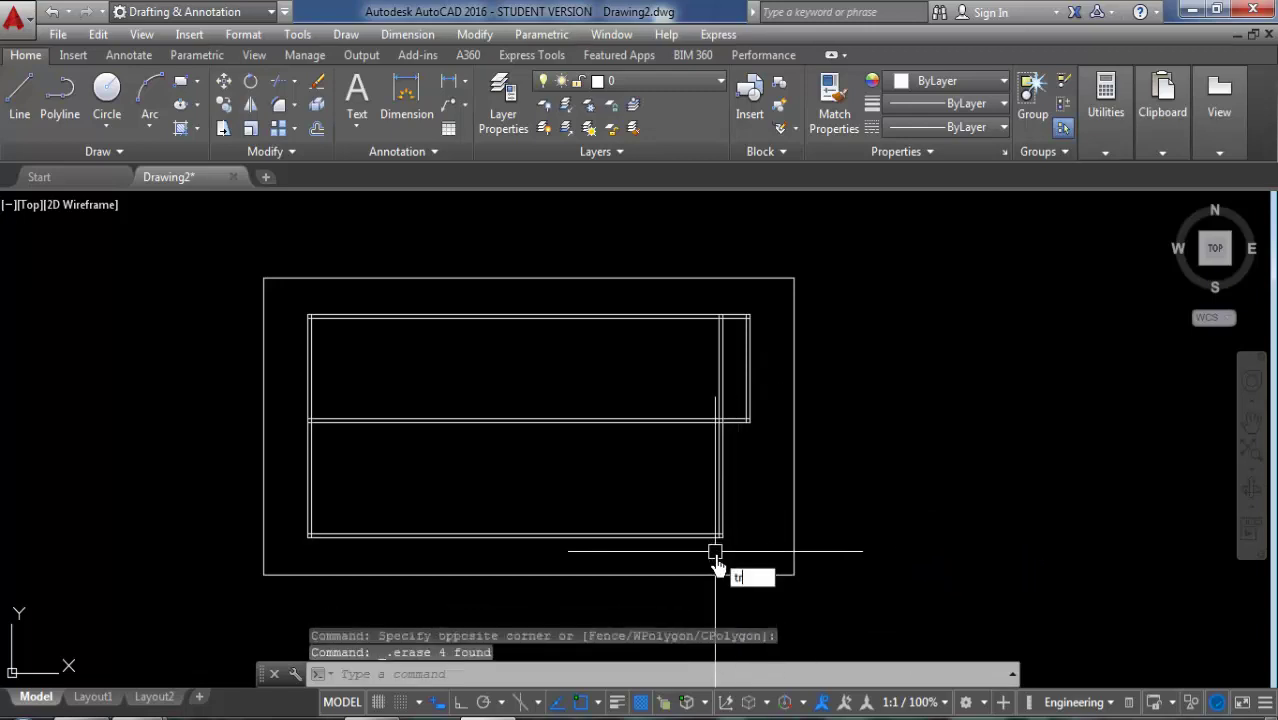
Step: Trim the remaining vertical wall stub in the top room
{"action": "key", "text": "Return"}
{"action": "key", "text": "Return"}
{"action": "left_click", "coordinate": [721, 372]}
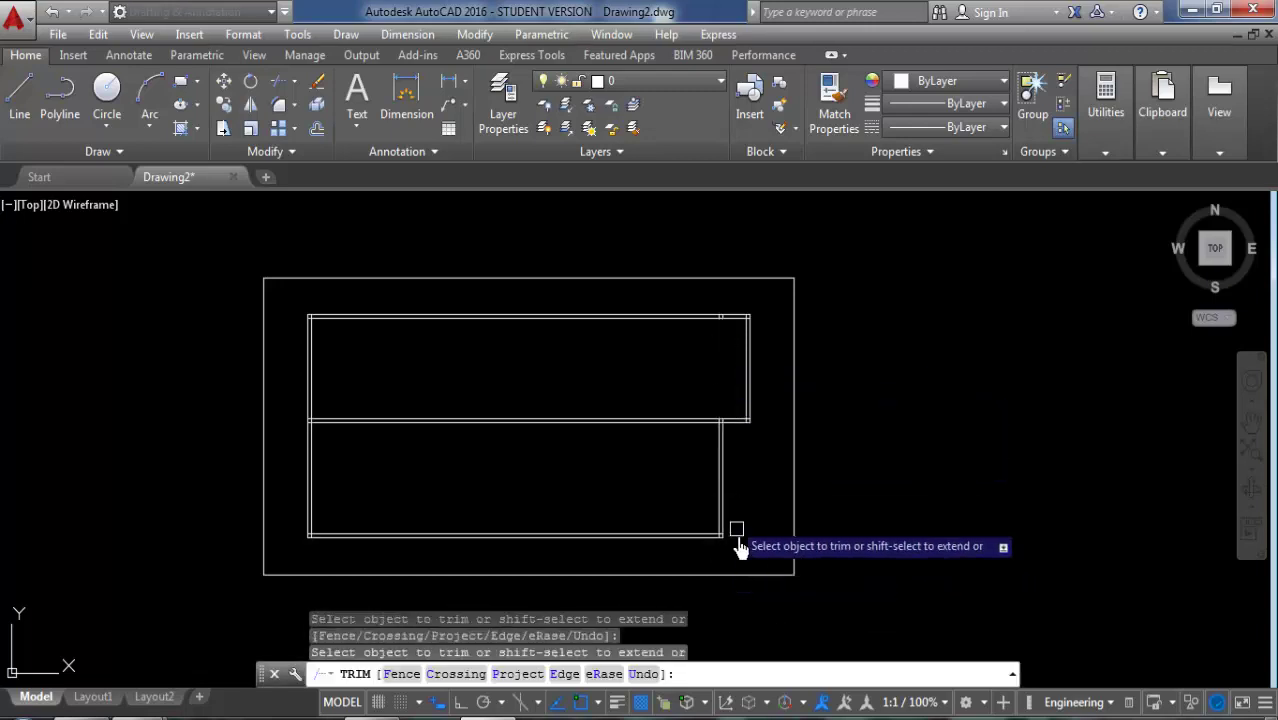
{"action": "middle_click_drag", "start_coordinate": [740, 548], "coordinate": [782, 545]}
{"action": "key", "text": "Escape"}
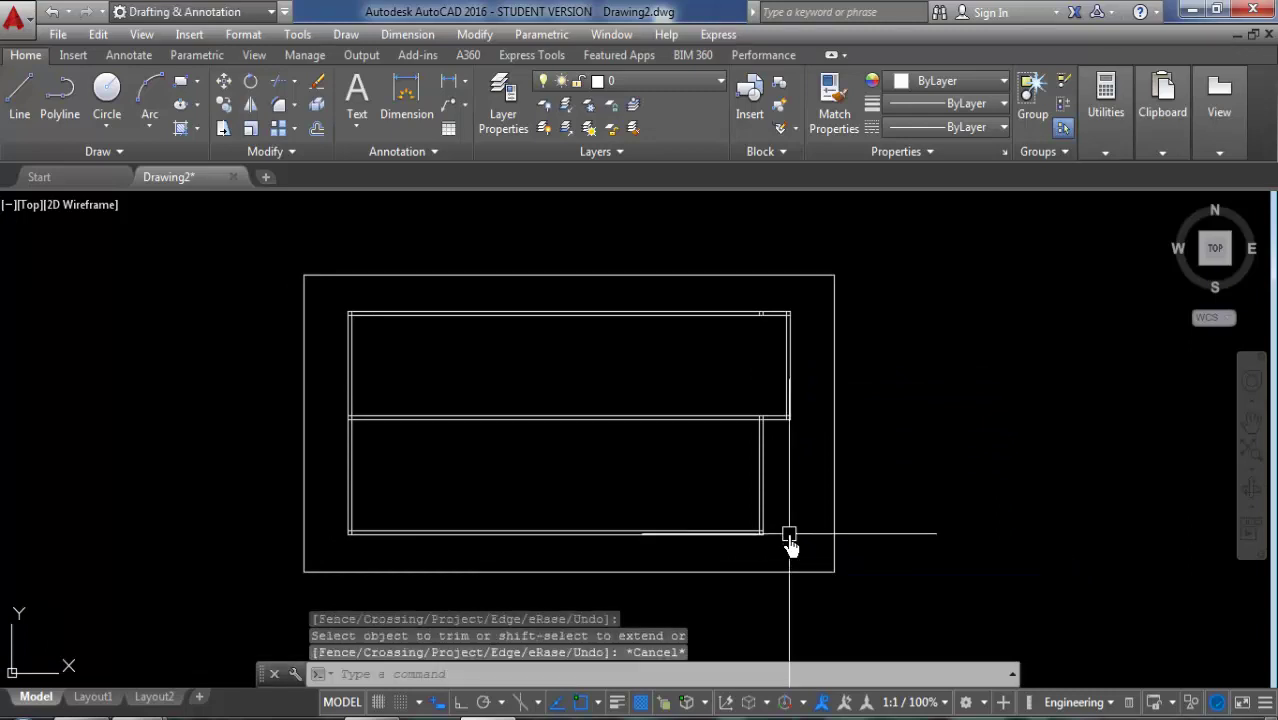
{"action": "type", "text": "O"}
{"action": "key", "text": "Return"}
{"action": "type", "text": "13"}
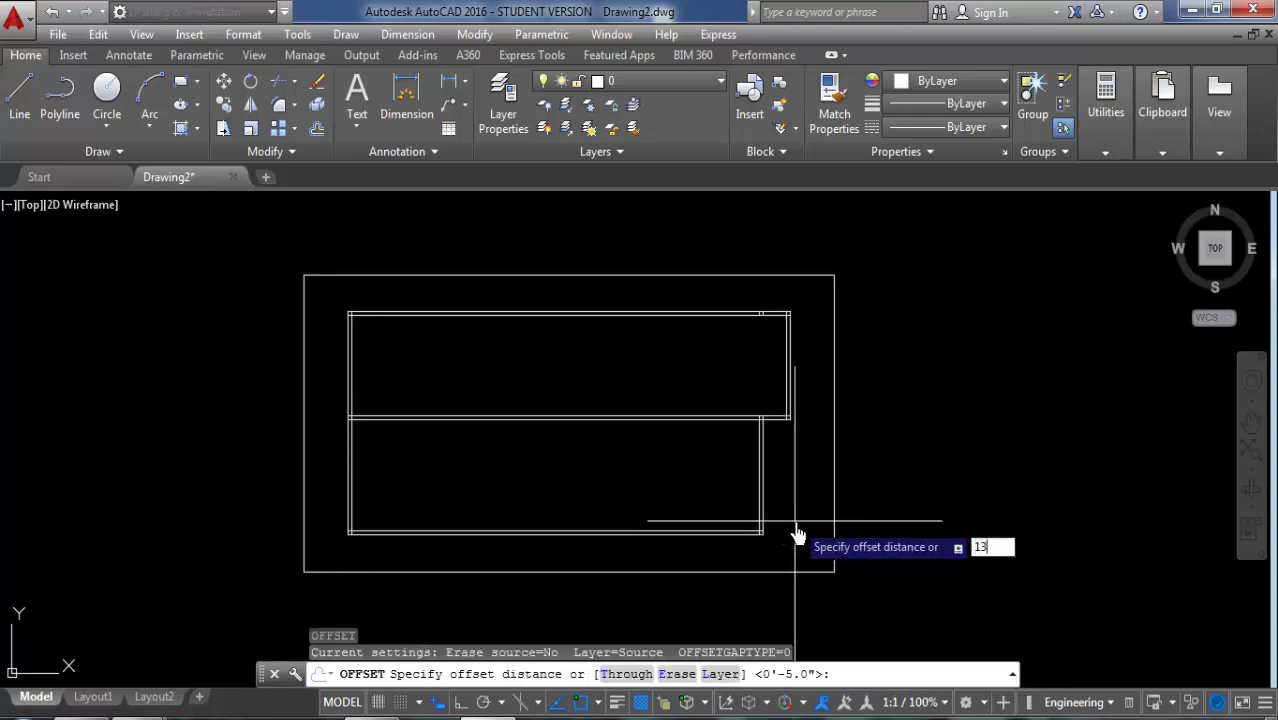
Step: Add a partition 13' left of the right wall, with a second line 5 further left
{"action": "key", "text": "Return"}
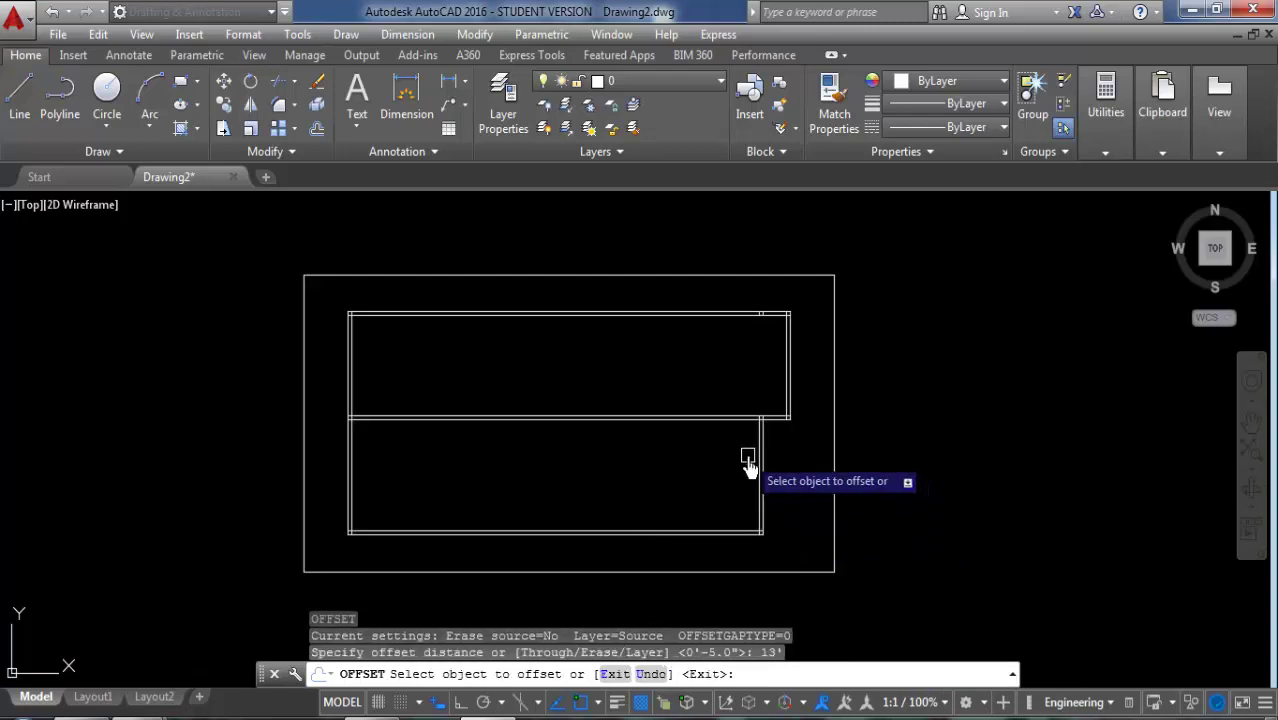
{"action": "left_click", "coordinate": [757, 470]}
{"action": "left_click", "coordinate": [630, 490]}
{"action": "key", "text": "Return"}
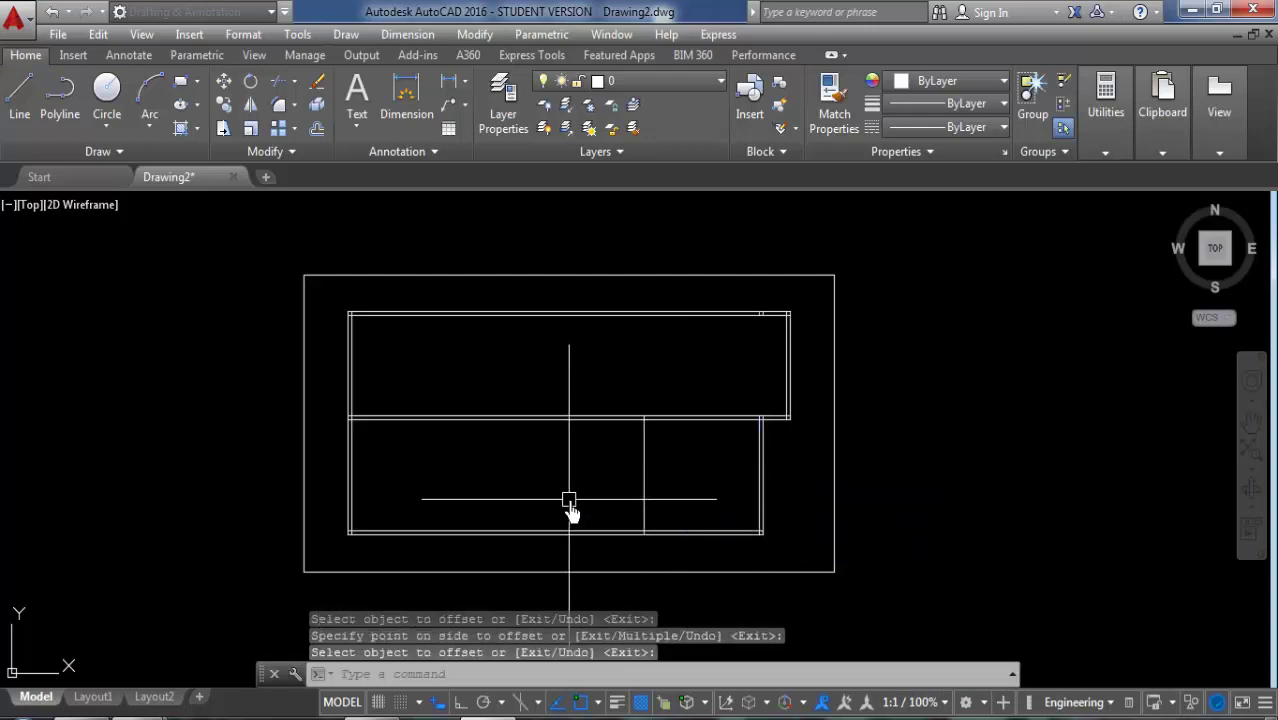
{"action": "key", "text": "Return"}
{"action": "key", "text": "Return"}
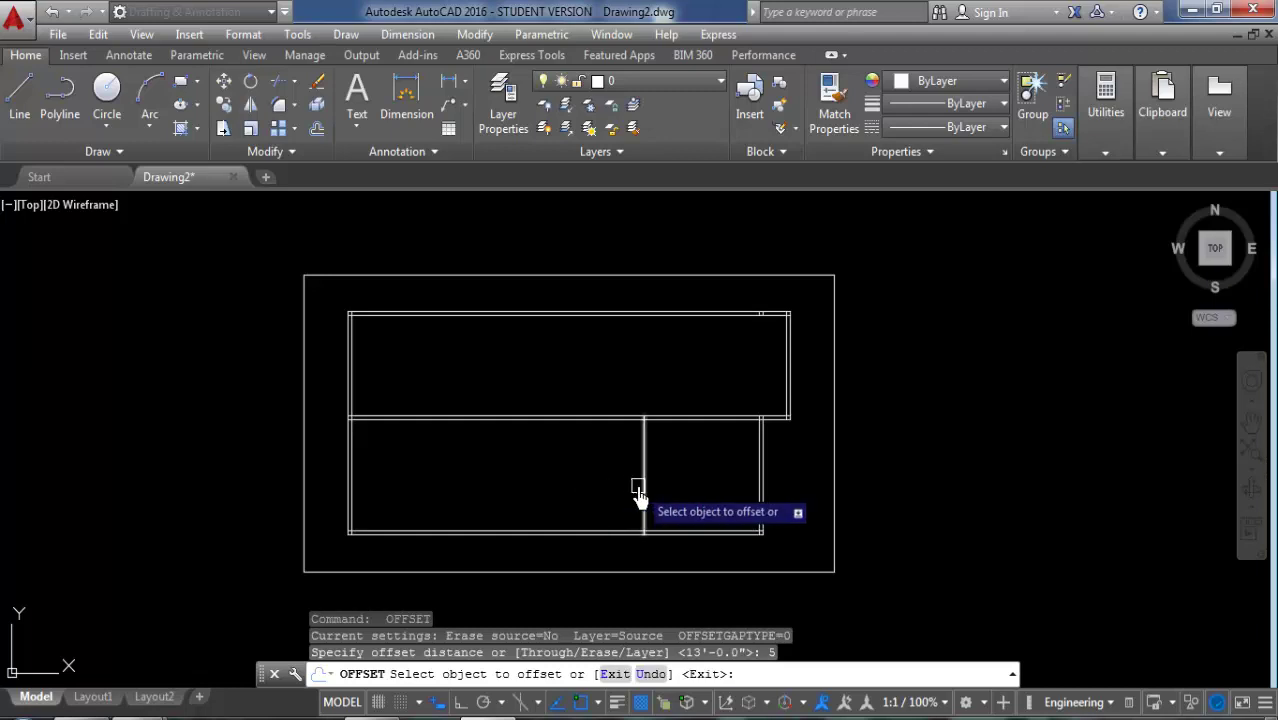
{"action": "left_click", "coordinate": [642, 485]}
{"action": "left_click", "coordinate": [605, 497]}
{"action": "middle_click_drag", "start_coordinate": [605, 497], "coordinate": [703, 514]}
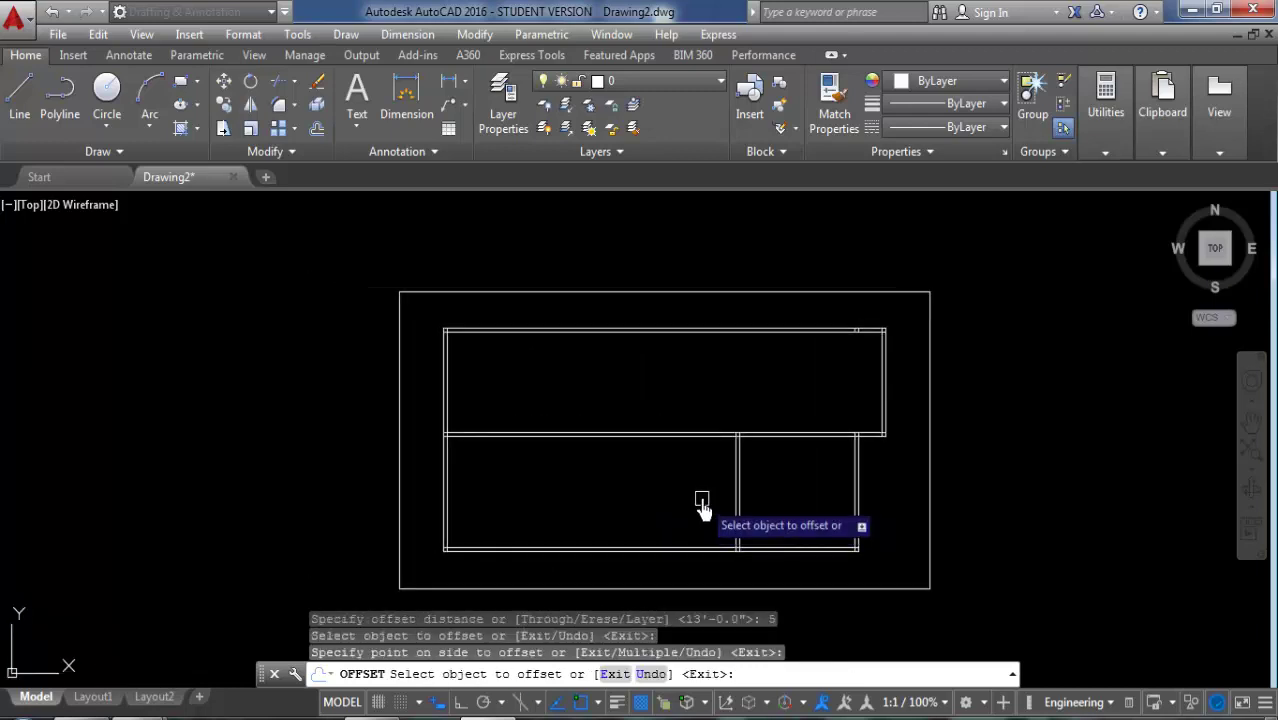
{"action": "key", "text": "Escape"}
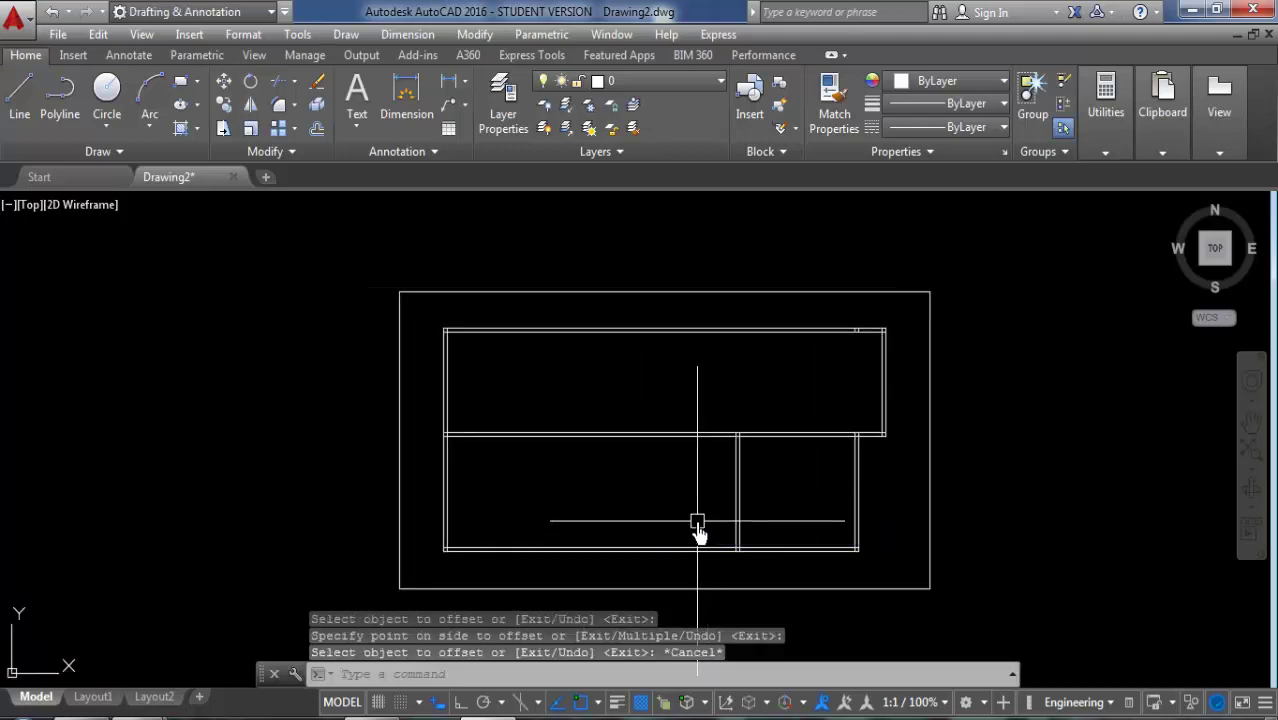
{"action": "type", "text": "o"}
Step: Add another partition 12' from the previous one, doubled with a line 5 to its left
{"action": "key", "text": "Return"}
{"action": "type", "text": "12'"}
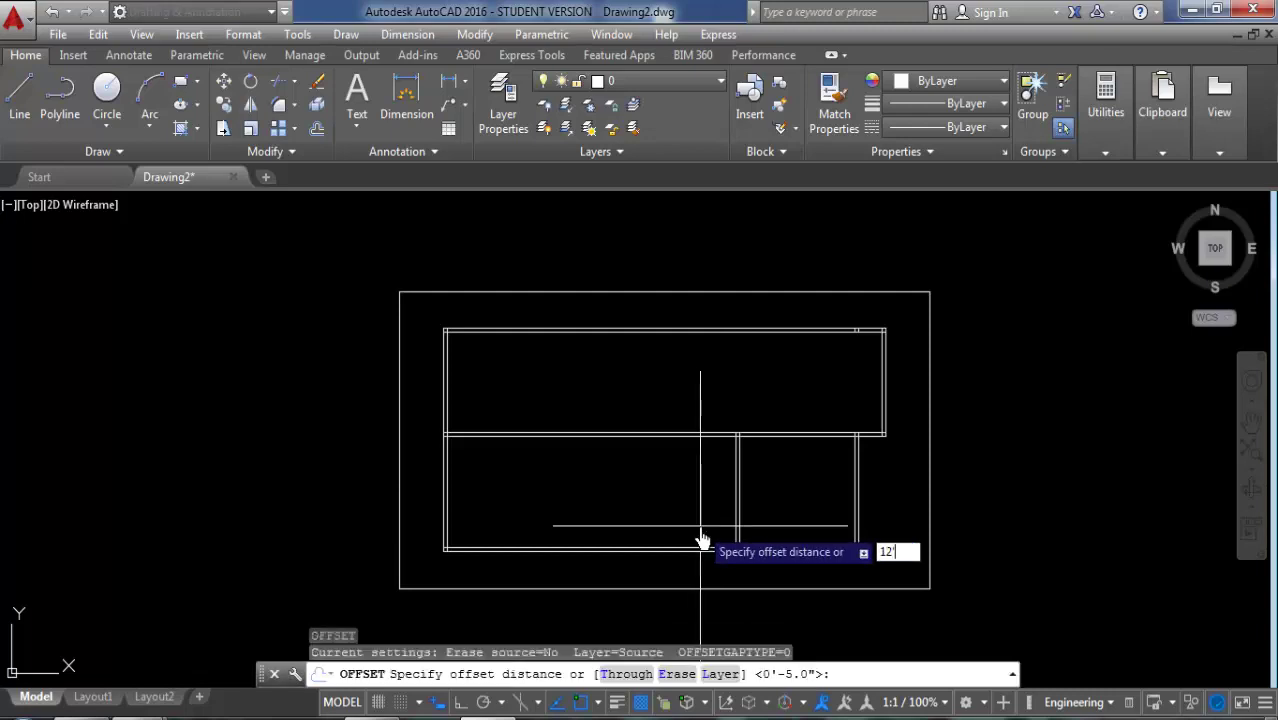
{"action": "key", "text": "Return"}
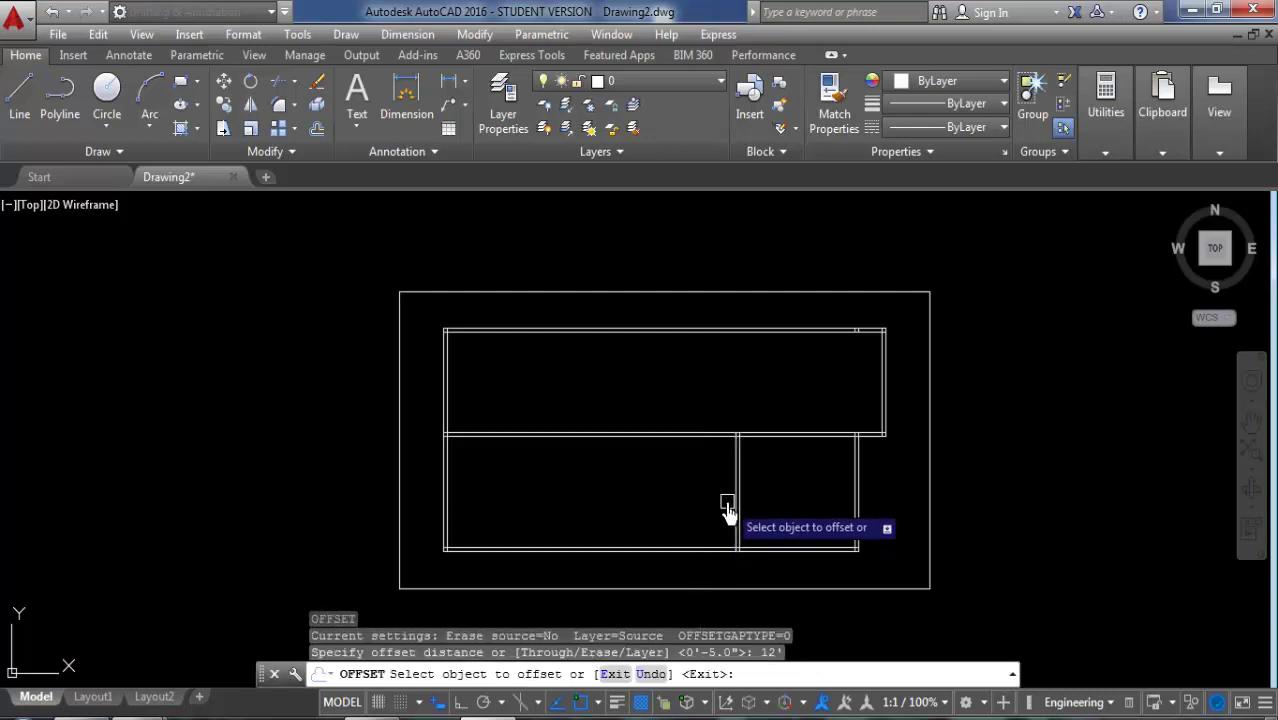
{"action": "left_click", "coordinate": [735, 505]}
{"action": "left_click", "coordinate": [696, 522]}
{"action": "key", "text": "Return"}
{"action": "key", "text": "Return"}
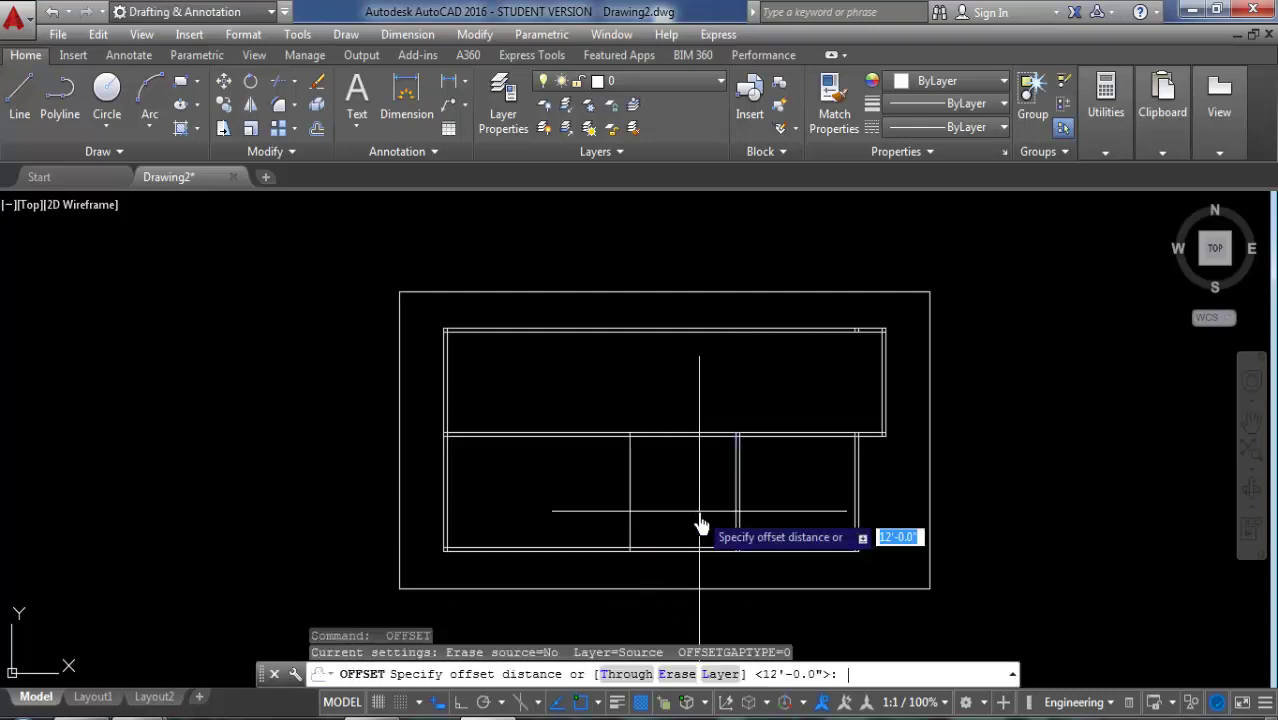
{"action": "type", "text": "5"}
{"action": "key", "text": "Return"}
{"action": "left_click", "coordinate": [630, 490]}
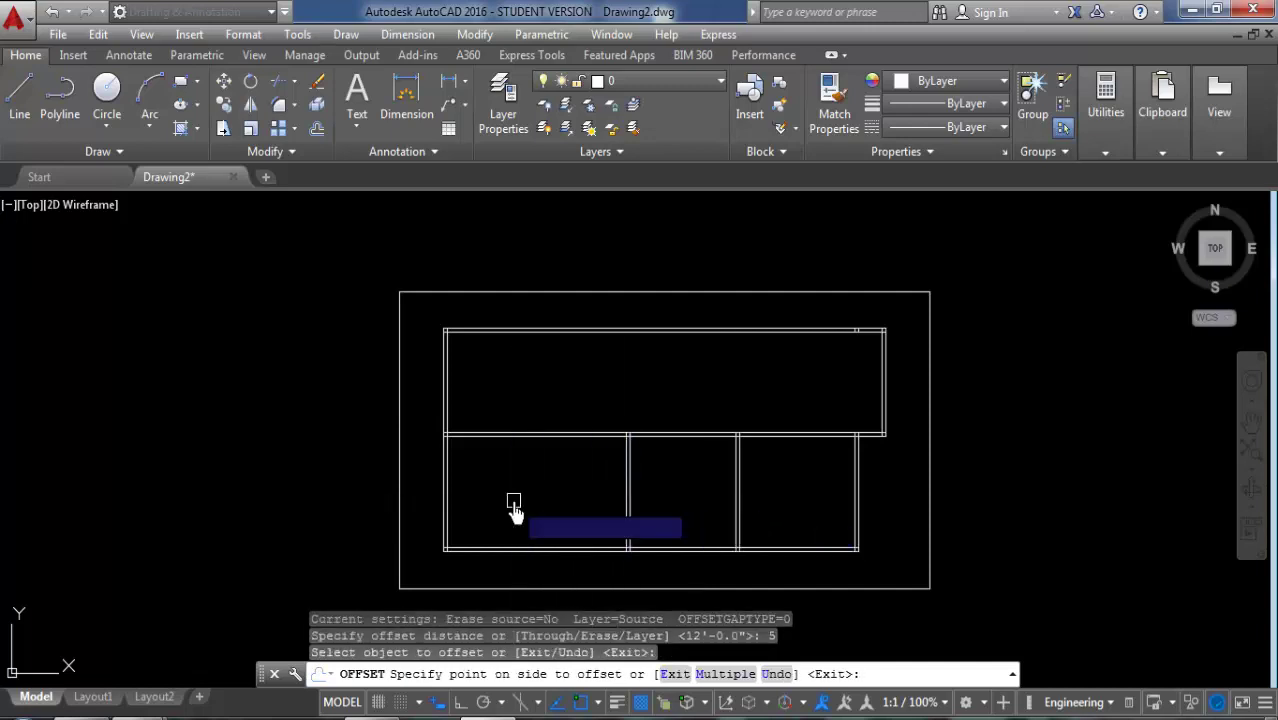
{"action": "left_click", "coordinate": [553, 500]}
{"action": "key", "text": "Escape"}
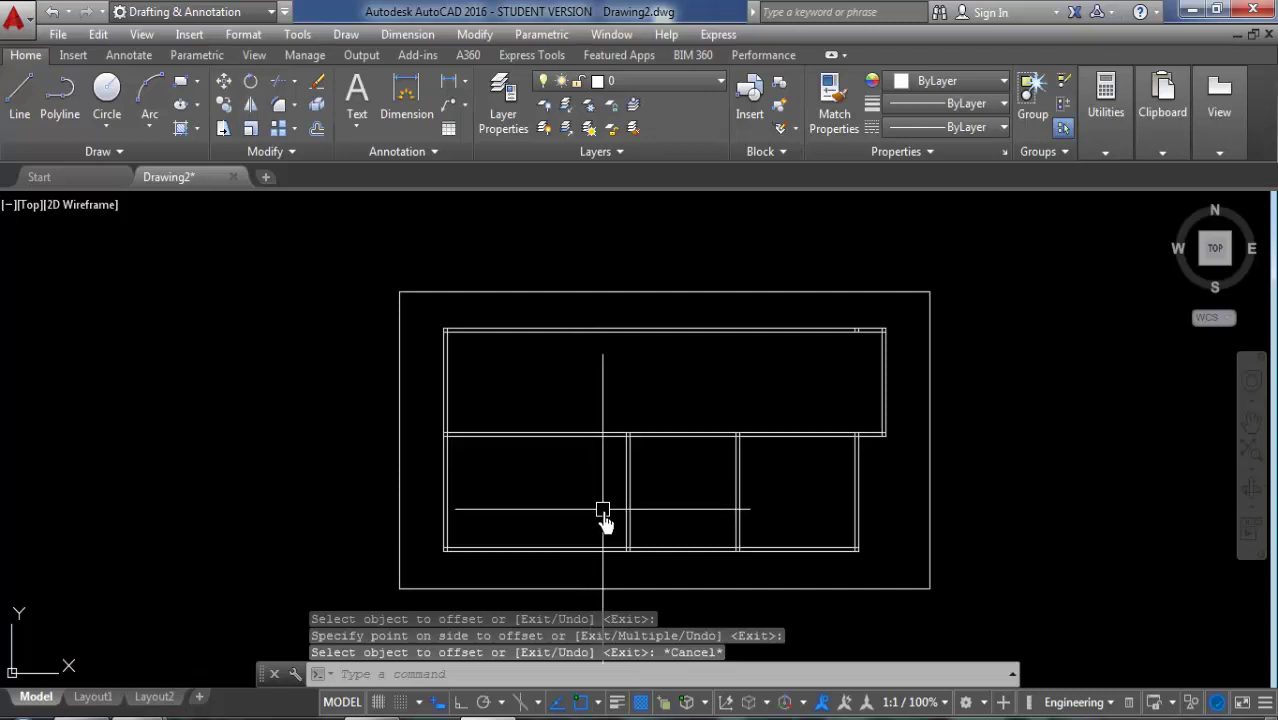
{"action": "type", "text": "o"}
Step: Offset the left wall 15' inward and double the new line at 5 thickness
{"action": "key", "text": "Return"}
{"action": "type", "text": "15'"}
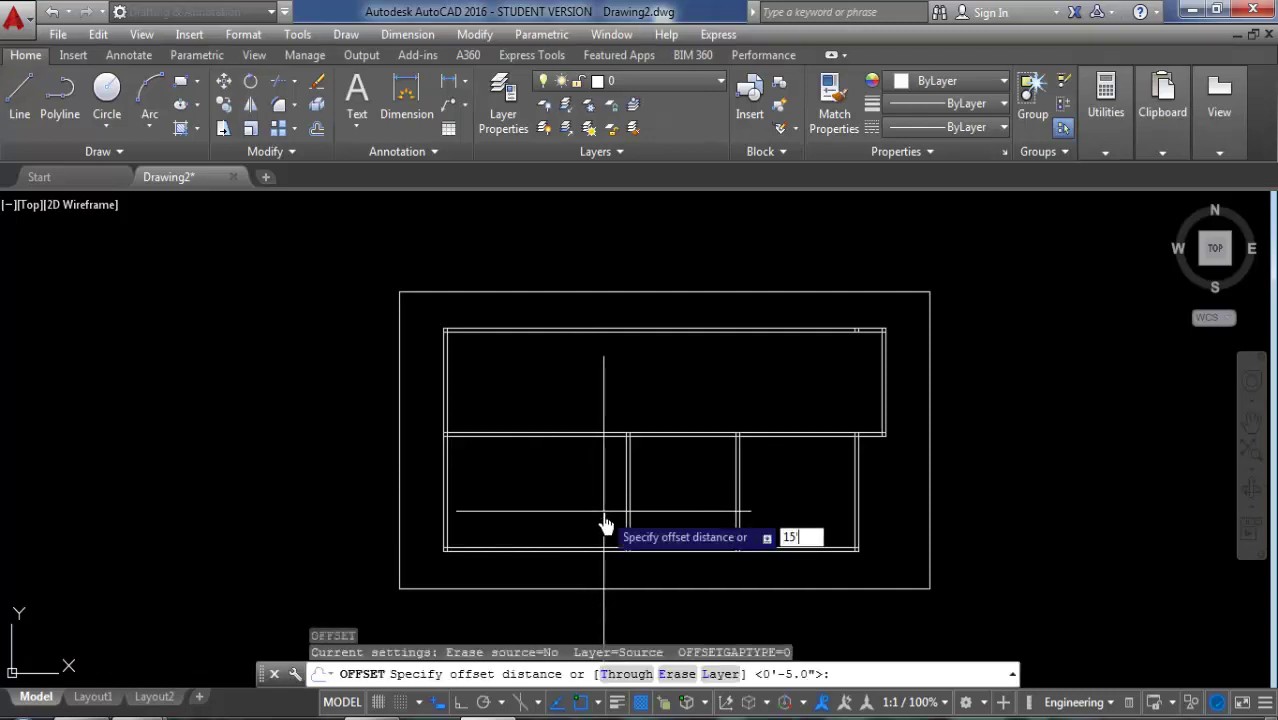
{"action": "key", "text": "Return"}
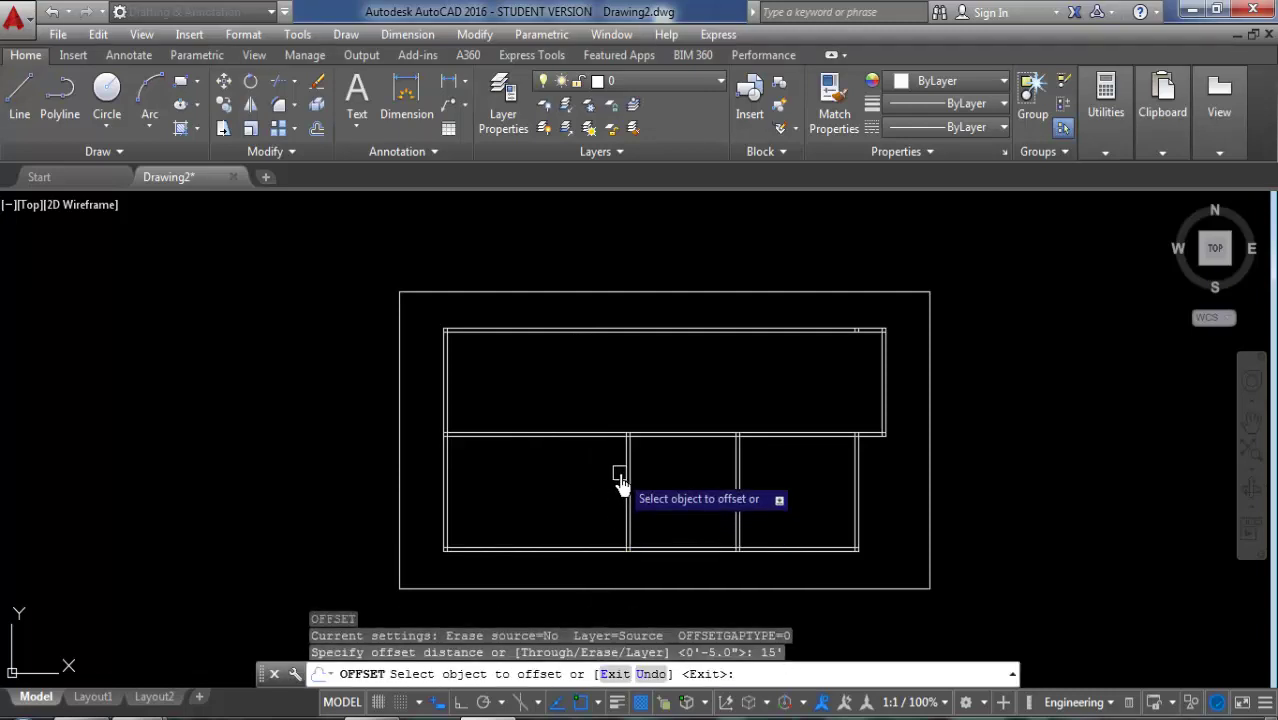
{"action": "left_click", "coordinate": [621, 482]}
{"action": "left_click", "coordinate": [592, 487]}
{"action": "key", "text": "Return"}
{"action": "type", "text": "o"}
{"action": "key", "text": "Return"}
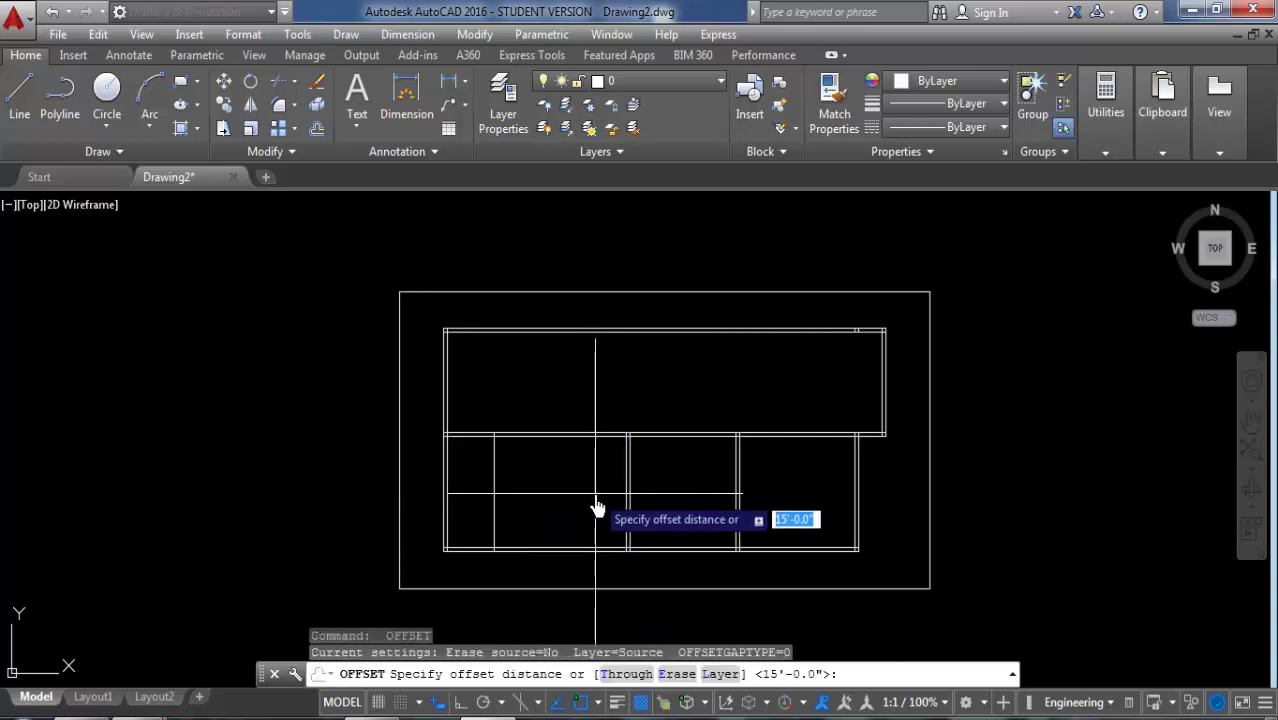
{"action": "type", "text": "5"}
{"action": "key", "text": "Return"}
{"action": "left_click", "coordinate": [493, 502]}
{"action": "left_click", "coordinate": [454, 512]}
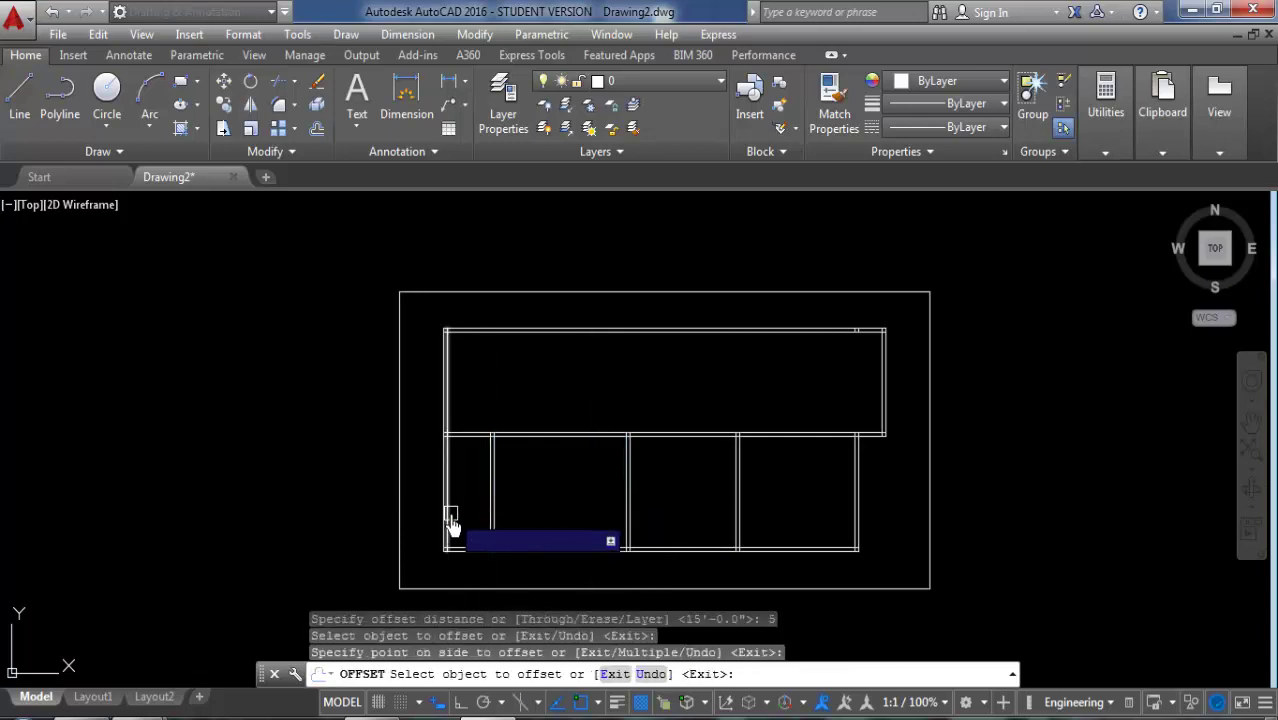
Step: Trim the lower block's old left wall and bottom-left stub, then delete the leftover segments
{"action": "left_click", "coordinate": [282, 88]}
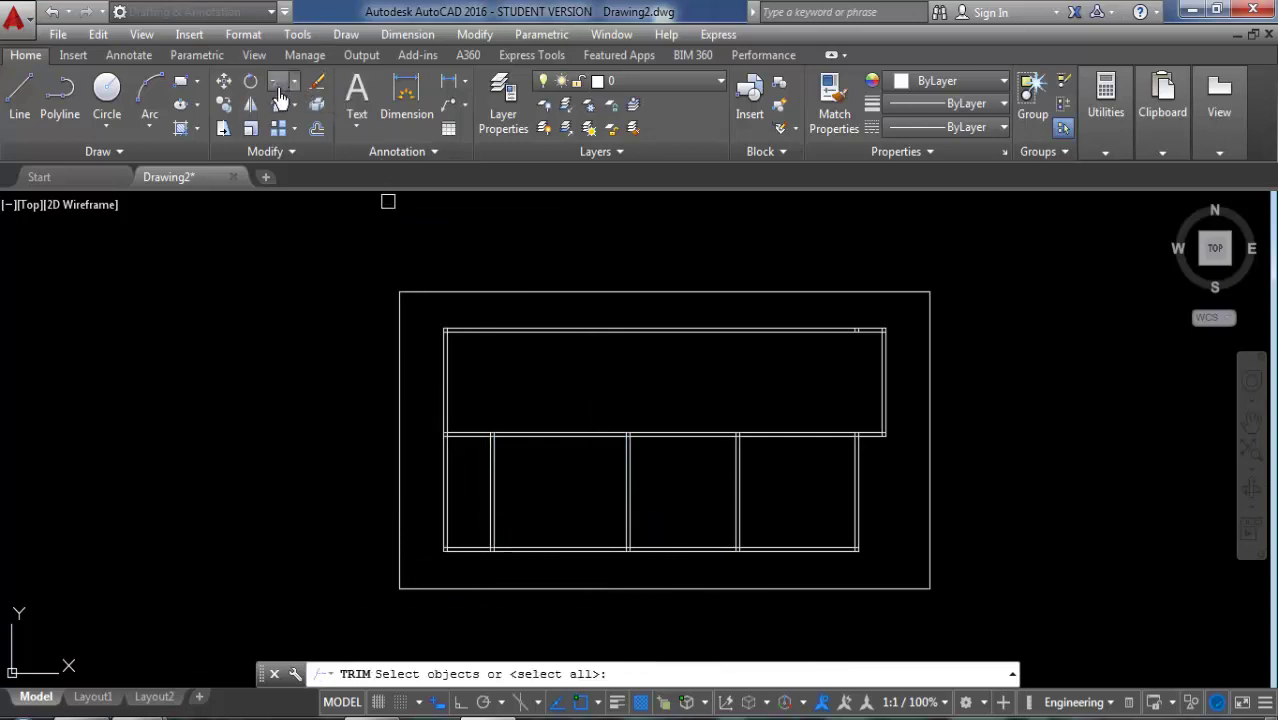
{"action": "key", "text": "Return"}
{"action": "left_click", "coordinate": [466, 476]}
{"action": "left_click", "coordinate": [386, 517]}
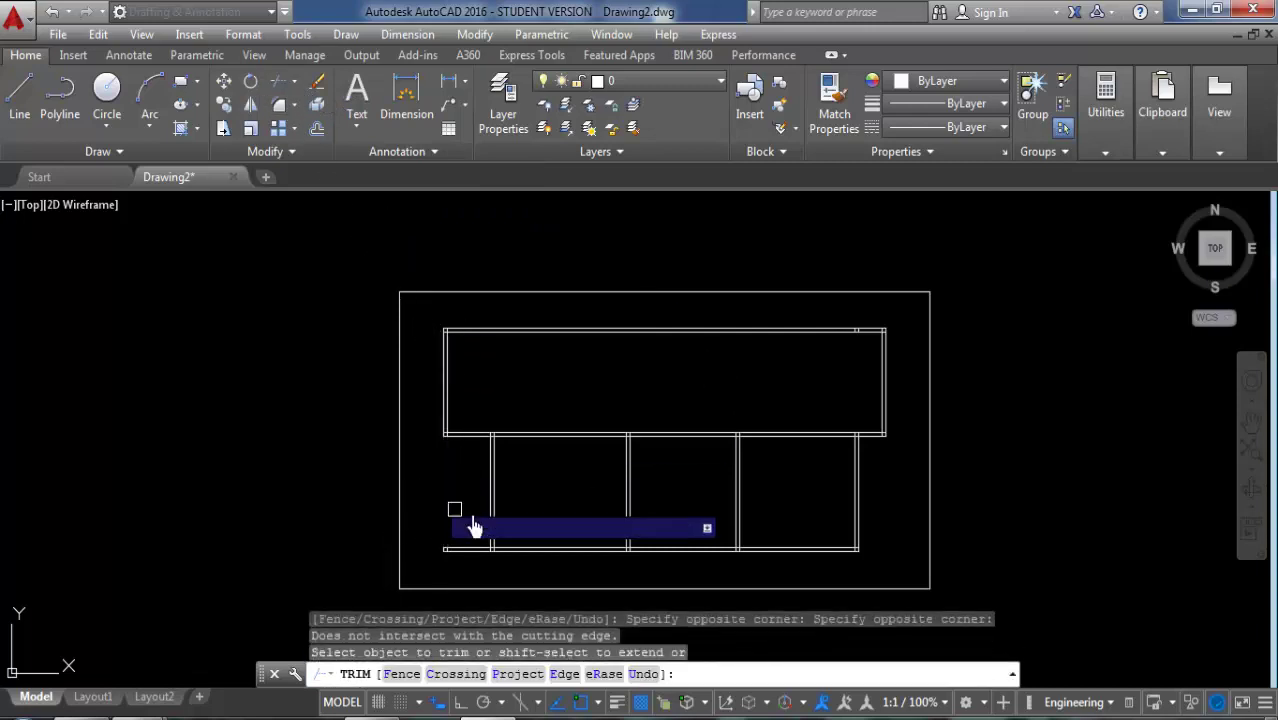
{"action": "left_click", "coordinate": [468, 548]}
{"action": "key", "text": "Return"}
{"action": "left_click", "coordinate": [452, 543]}
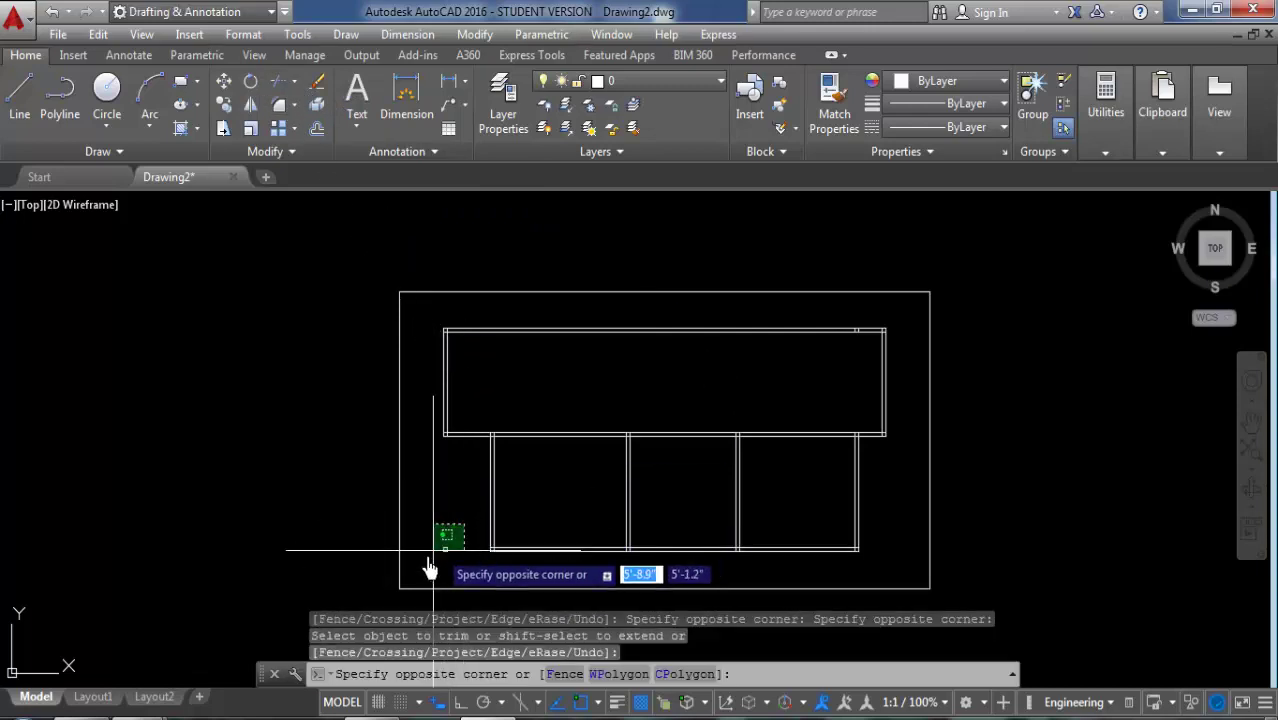
{"action": "key", "text": "Delete"}
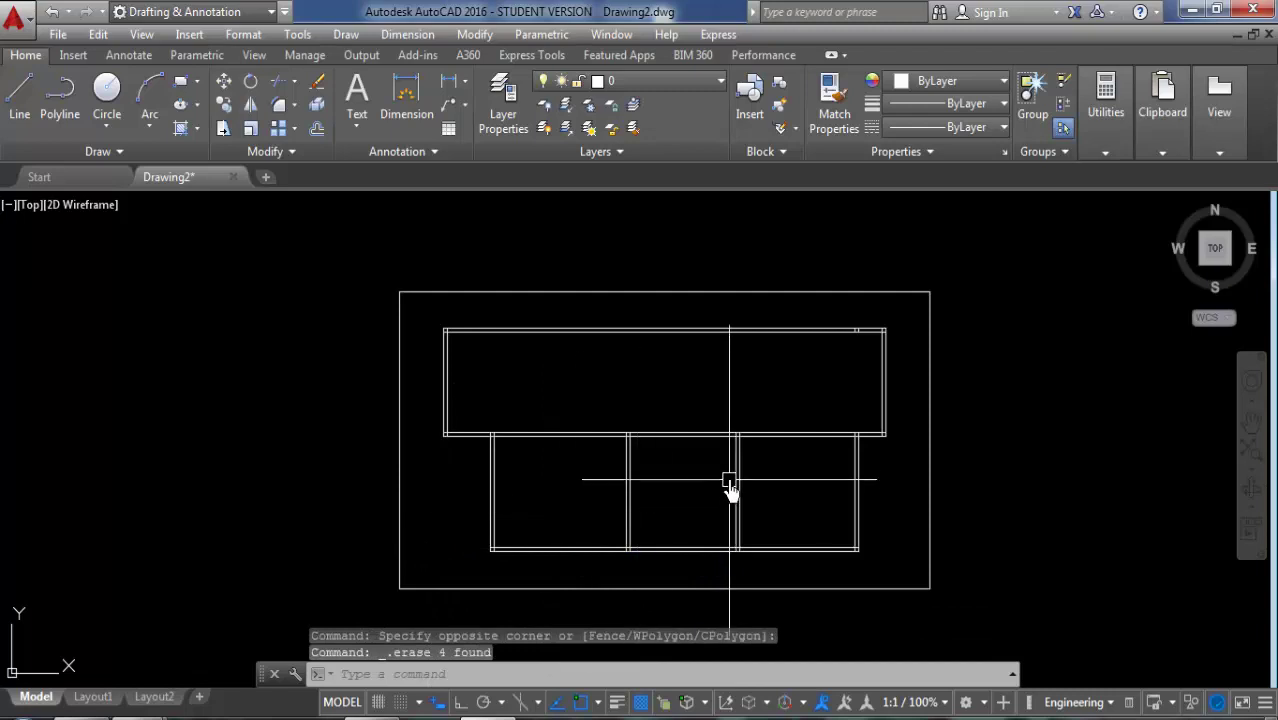
{"action": "key", "text": "Escape"}
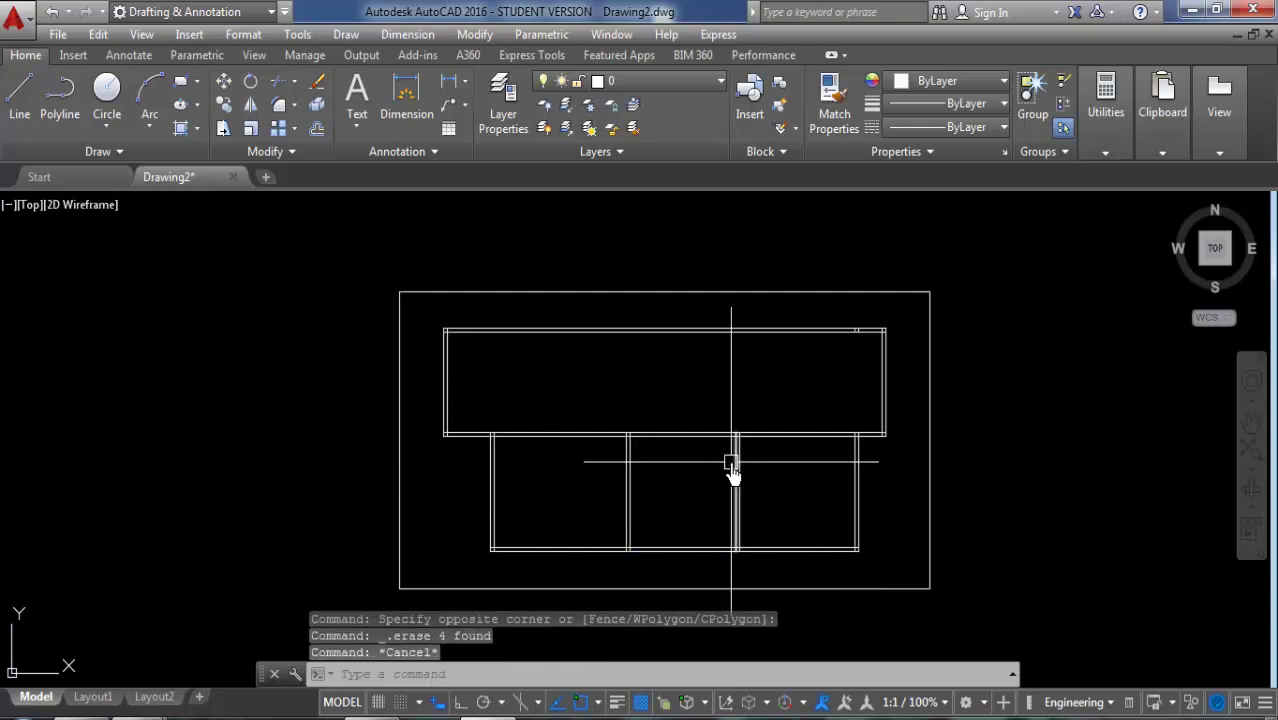
{"action": "key", "text": "Escape"}
Step: Offset 3' guide lines right of the right interior wall and both sides of the middle wall
{"action": "key", "text": "Return"}
{"action": "type", "text": "3"}
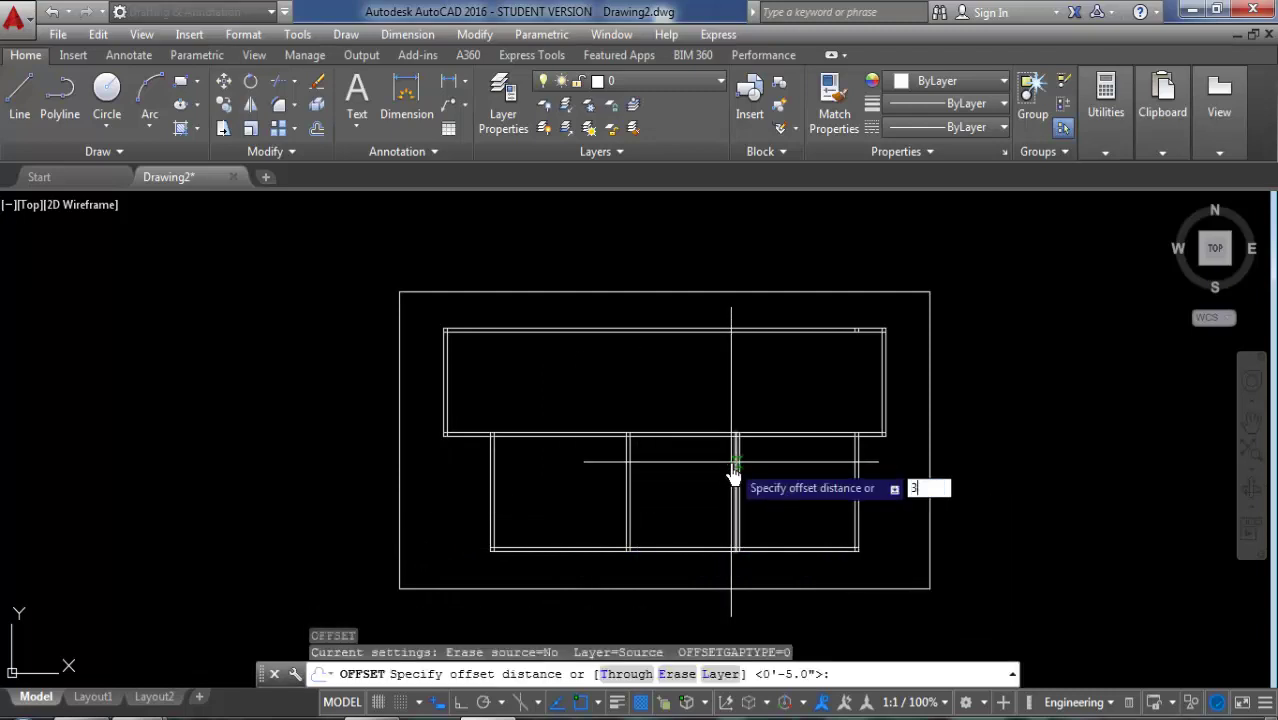
{"action": "type", "text": "'"}
{"action": "key", "text": "Return"}
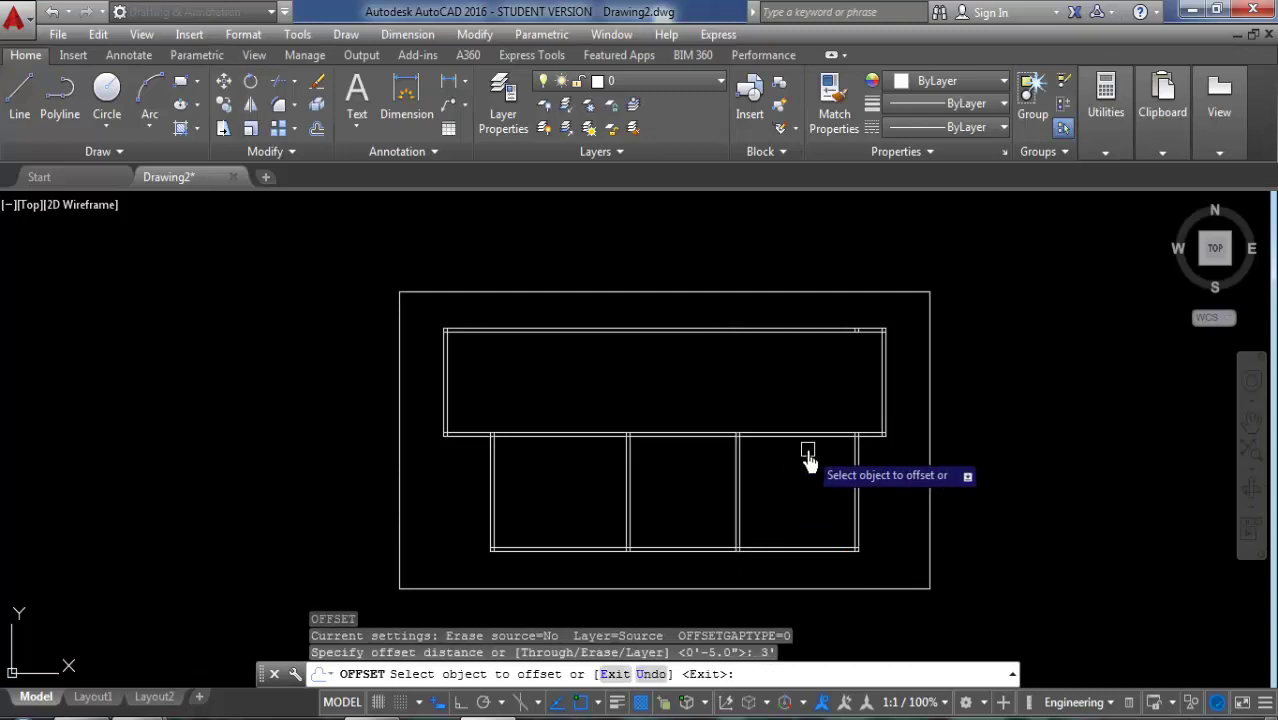
{"action": "scroll", "coordinate": [758, 450], "scroll_direction": "up", "scroll_amount": 2}
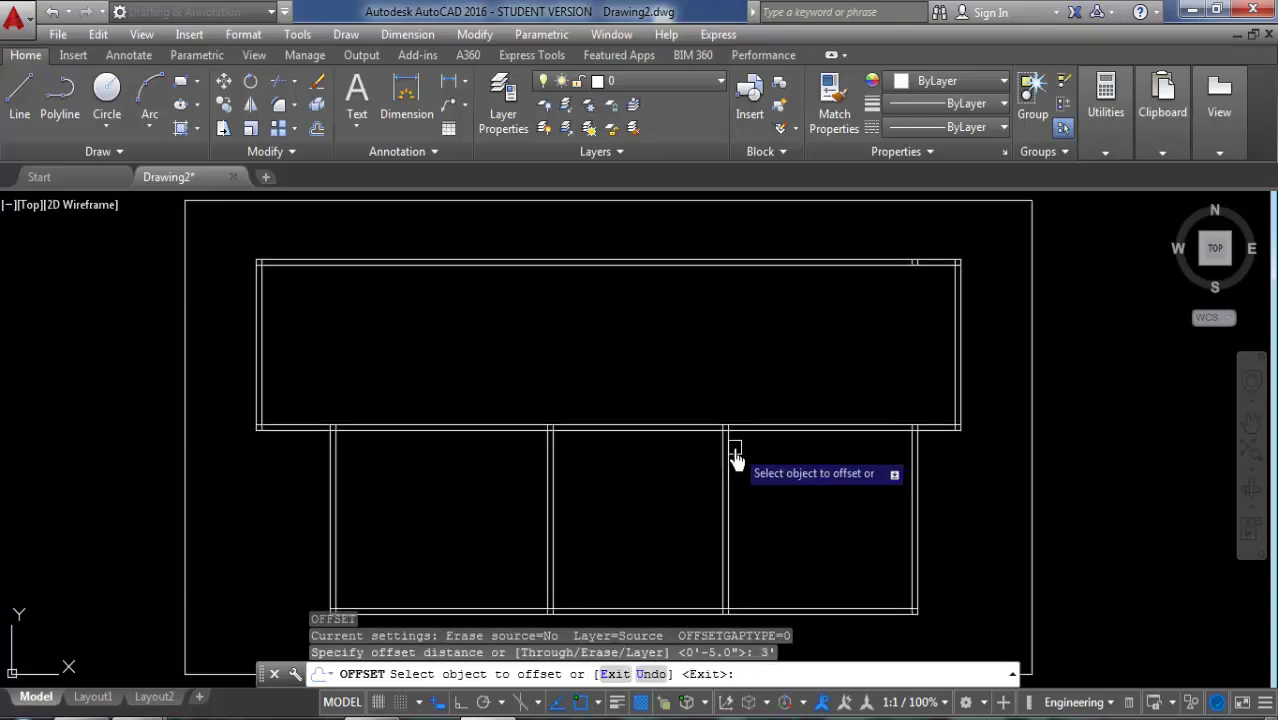
{"action": "left_click", "coordinate": [732, 443]}
{"action": "left_click", "coordinate": [797, 468]}
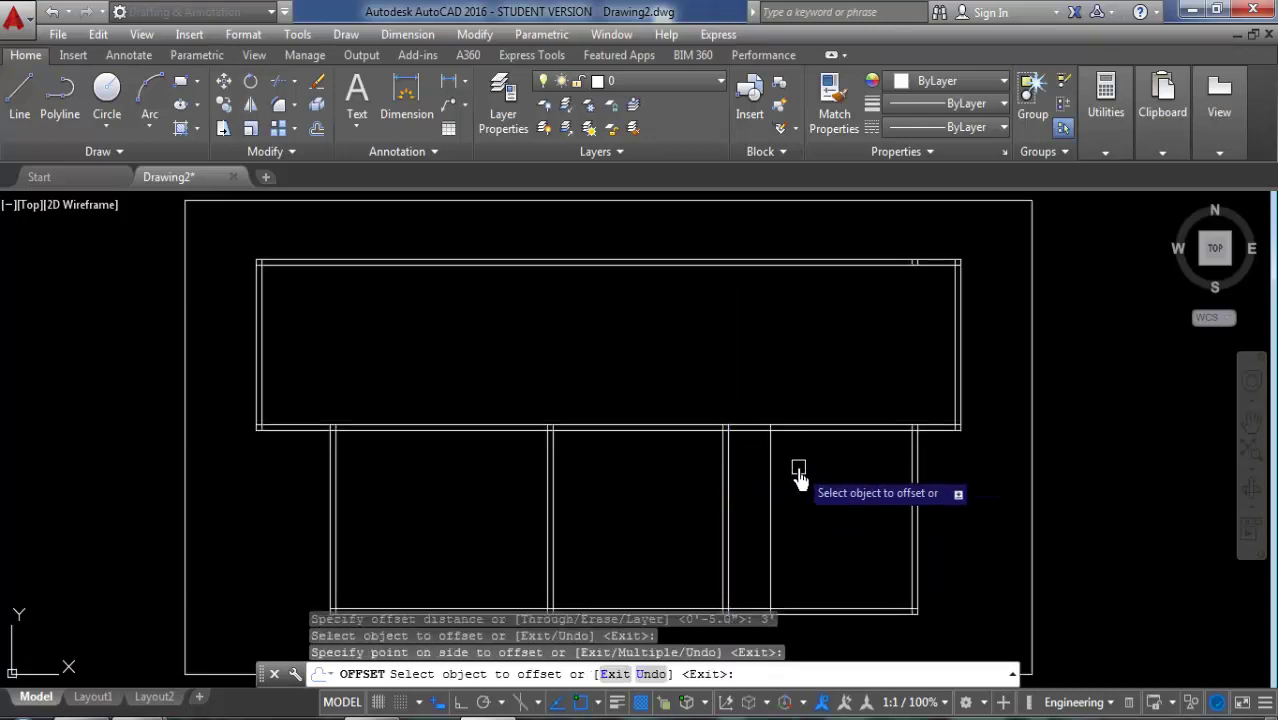
{"action": "left_click", "coordinate": [551, 458]}
{"action": "left_click", "coordinate": [665, 484]}
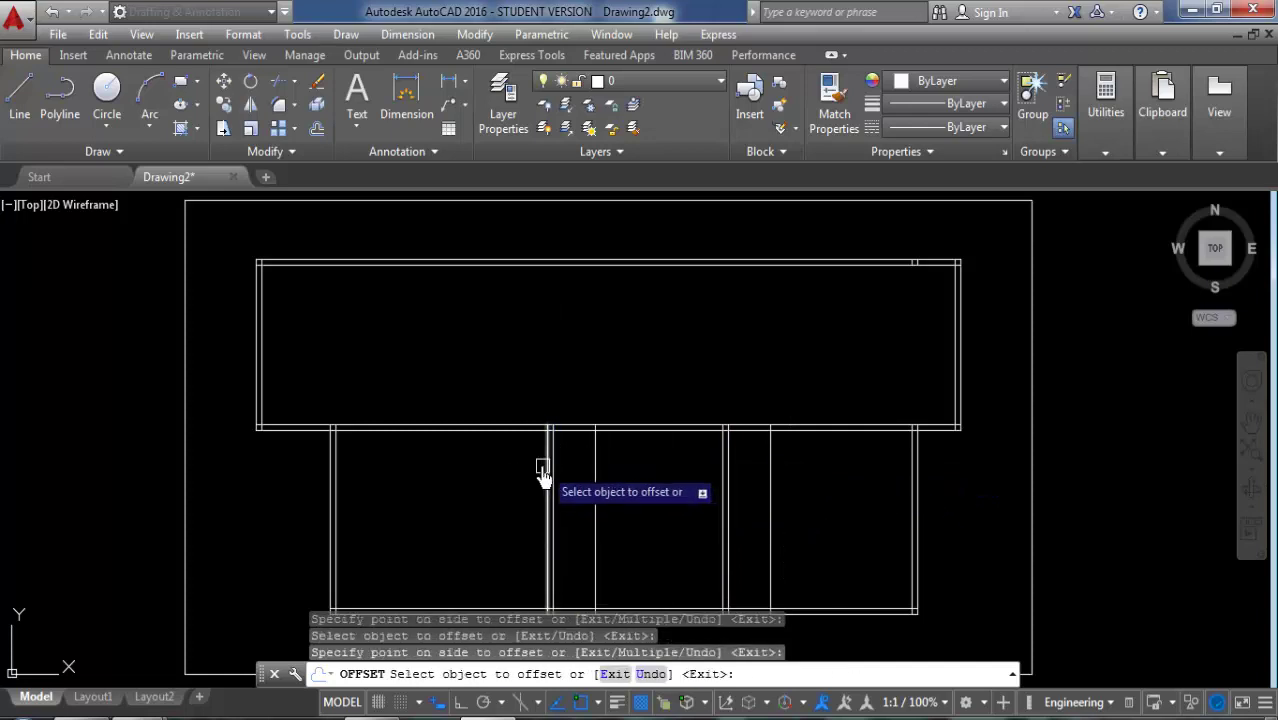
{"action": "left_click", "coordinate": [545, 470]}
{"action": "left_click", "coordinate": [525, 465]}
{"action": "key", "text": "Escape"}
{"action": "type", "text": "tr"}
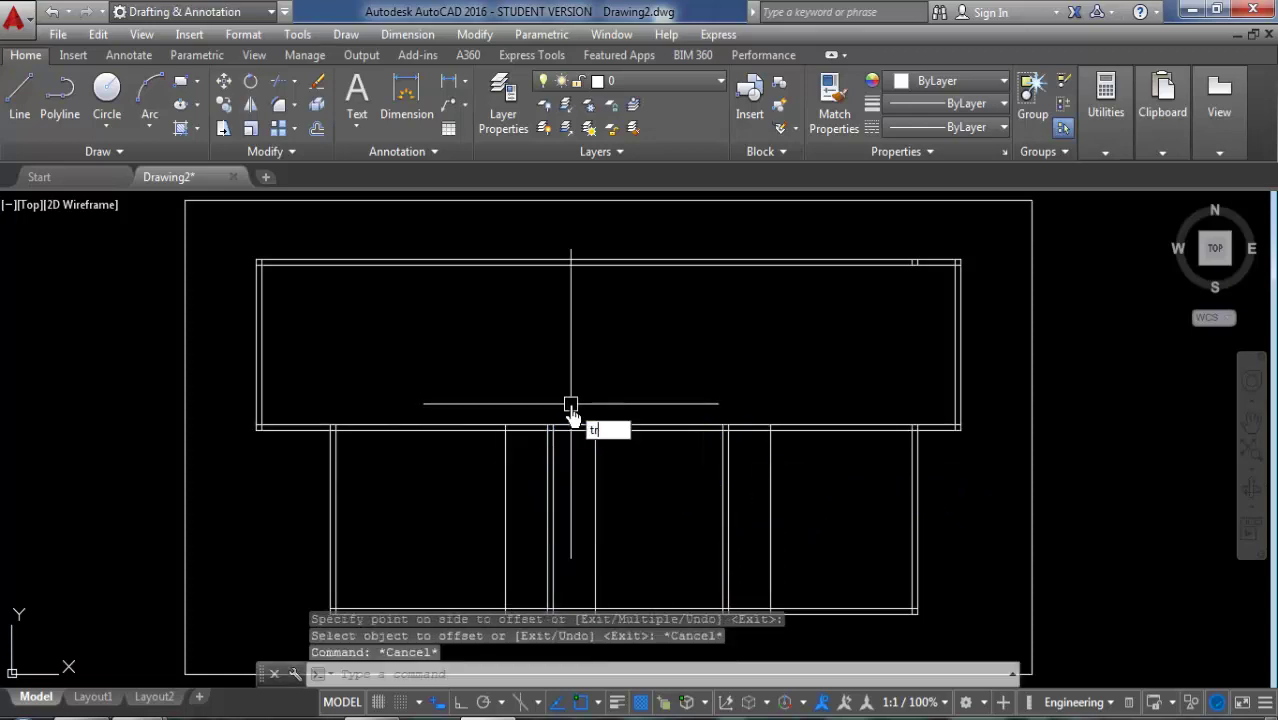
{"action": "key", "text": "Return"}
{"action": "key", "text": "Return"}
Step: Cut the wall lines inside the 3' door openings and trim excess guide line segments
{"action": "left_click", "coordinate": [522, 420]}
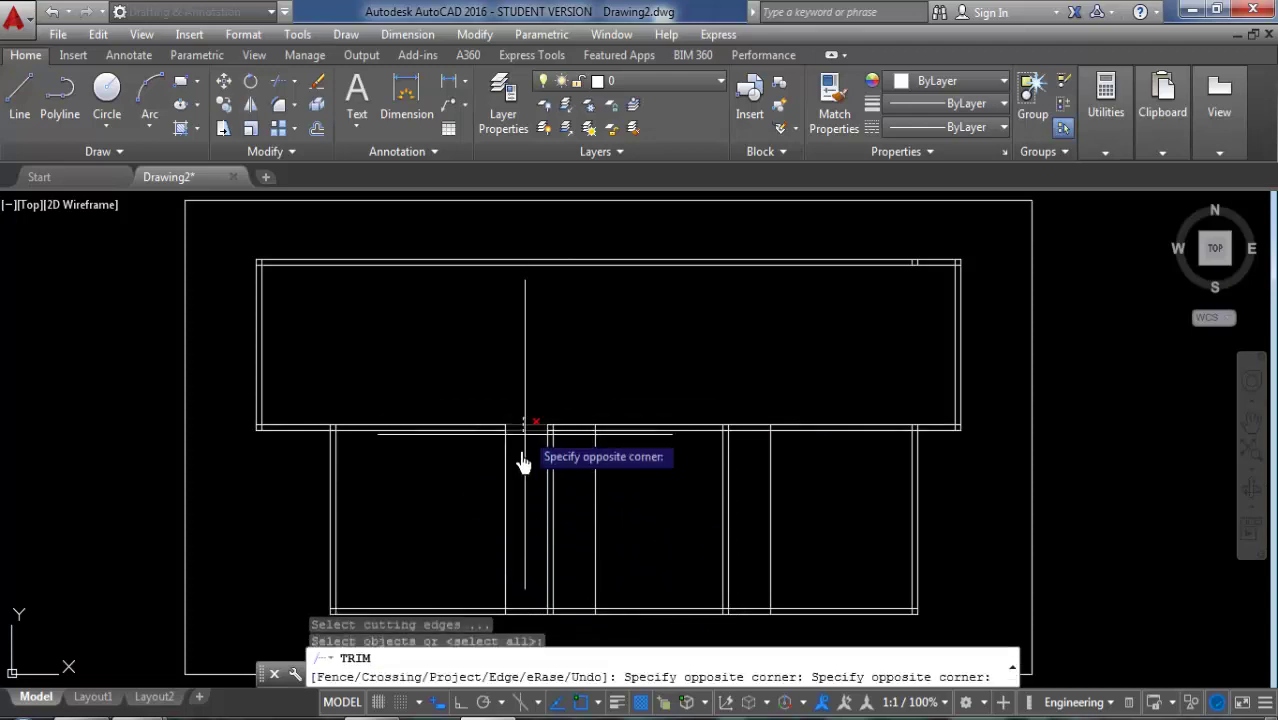
{"action": "left_click", "coordinate": [512, 466]}
{"action": "left_click", "coordinate": [512, 466]}
{"action": "left_click", "coordinate": [499, 429]}
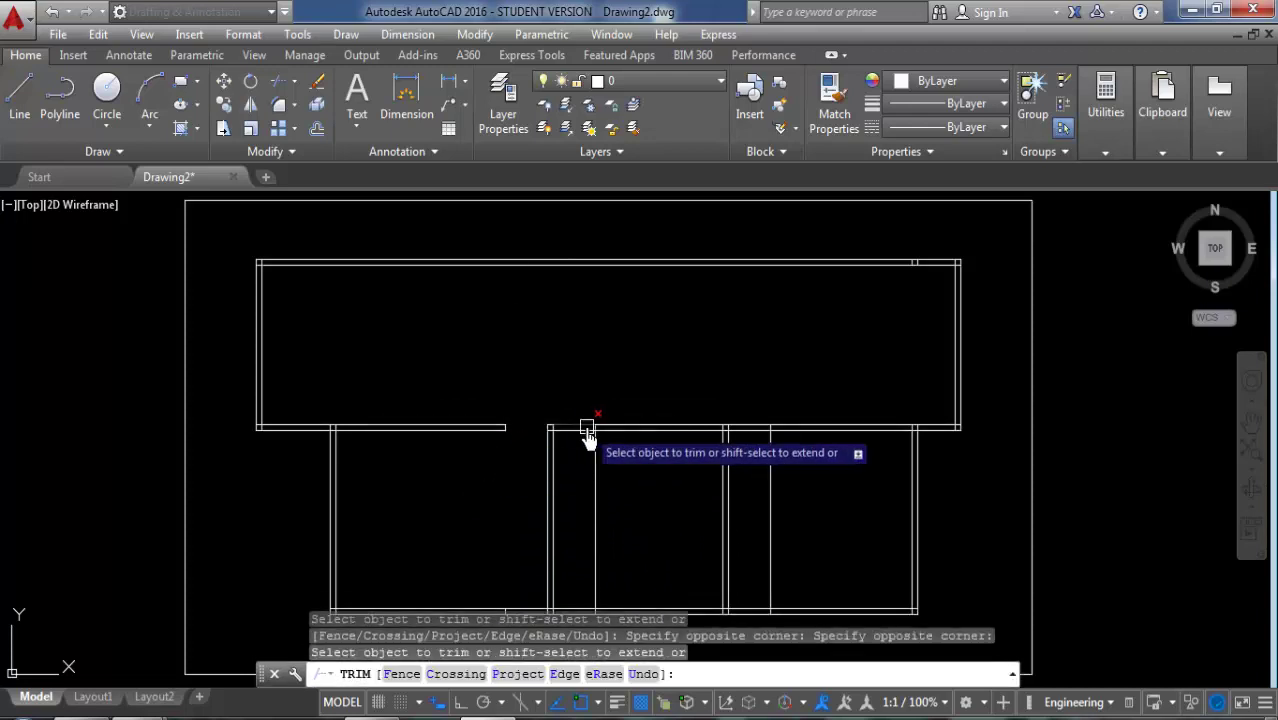
{"action": "left_click", "coordinate": [573, 441]}
{"action": "left_click", "coordinate": [597, 460]}
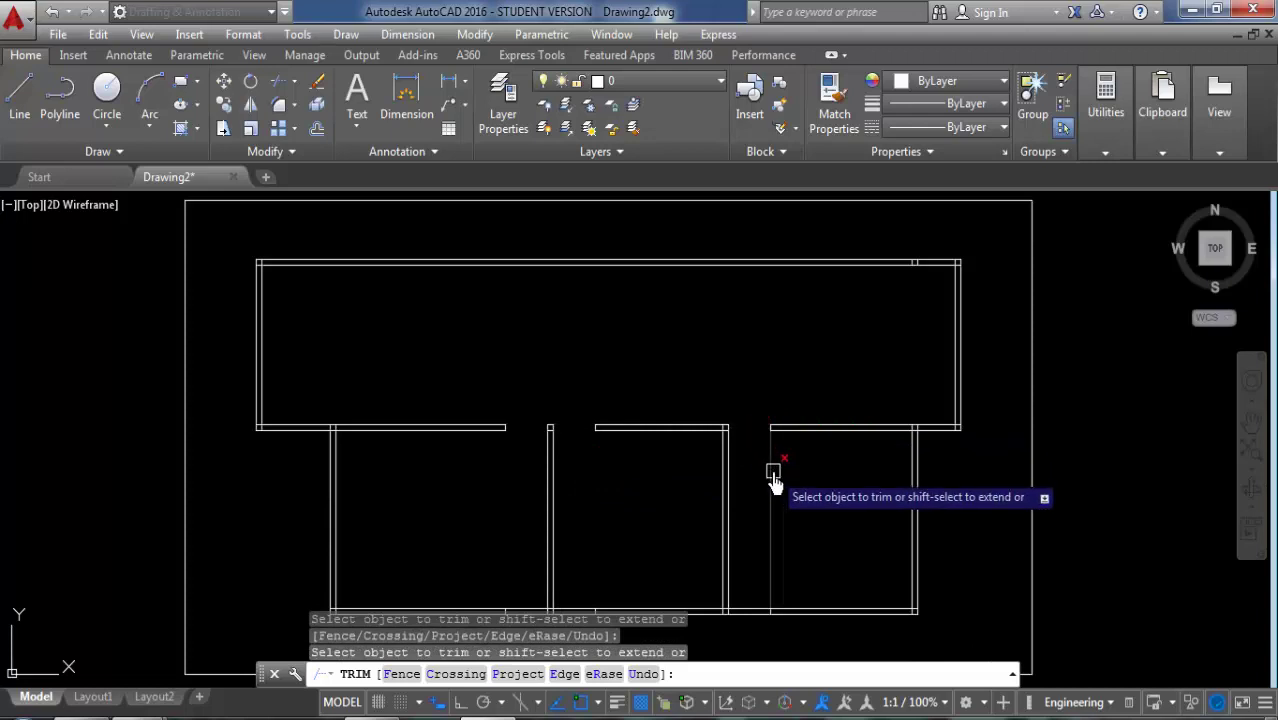
{"action": "left_click", "coordinate": [772, 473]}
Step: Zoom in and trim the wall stubs at the partition junction
{"action": "scroll", "coordinate": [725, 437], "scroll_direction": "up", "scroll_amount": 2}
{"action": "scroll", "coordinate": [725, 437], "scroll_direction": "up", "scroll_amount": 4}
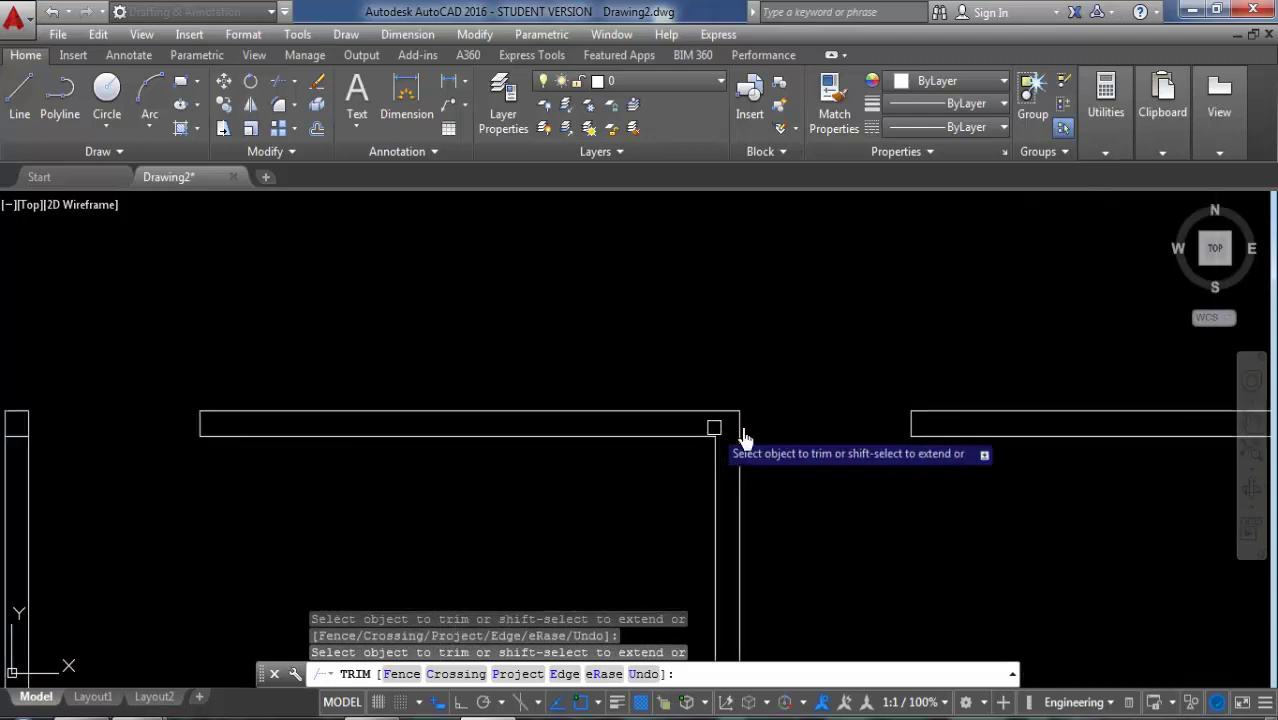
{"action": "scroll", "coordinate": [744, 437], "scroll_direction": "down", "scroll_amount": 5}
{"action": "scroll", "coordinate": [528, 471], "scroll_direction": "up", "scroll_amount": 4}
{"action": "scroll", "coordinate": [599, 443], "scroll_direction": "up", "scroll_amount": 1}
{"action": "scroll", "coordinate": [556, 500], "scroll_direction": "down", "scroll_amount": 1}
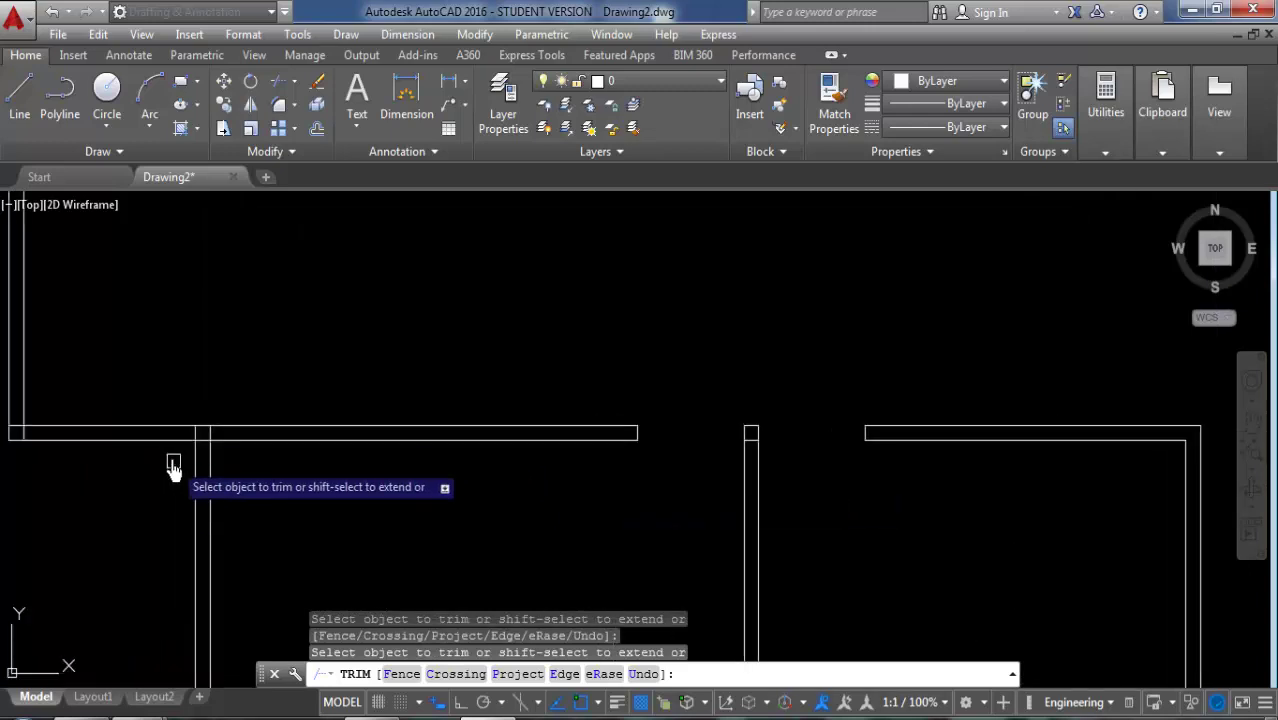
{"action": "scroll", "coordinate": [190, 438], "scroll_direction": "up", "scroll_amount": 6}
{"action": "left_click_drag", "start_coordinate": [314, 428], "coordinate": [214, 442]}
{"action": "left_click_drag", "start_coordinate": [357, 479], "coordinate": [205, 451]}
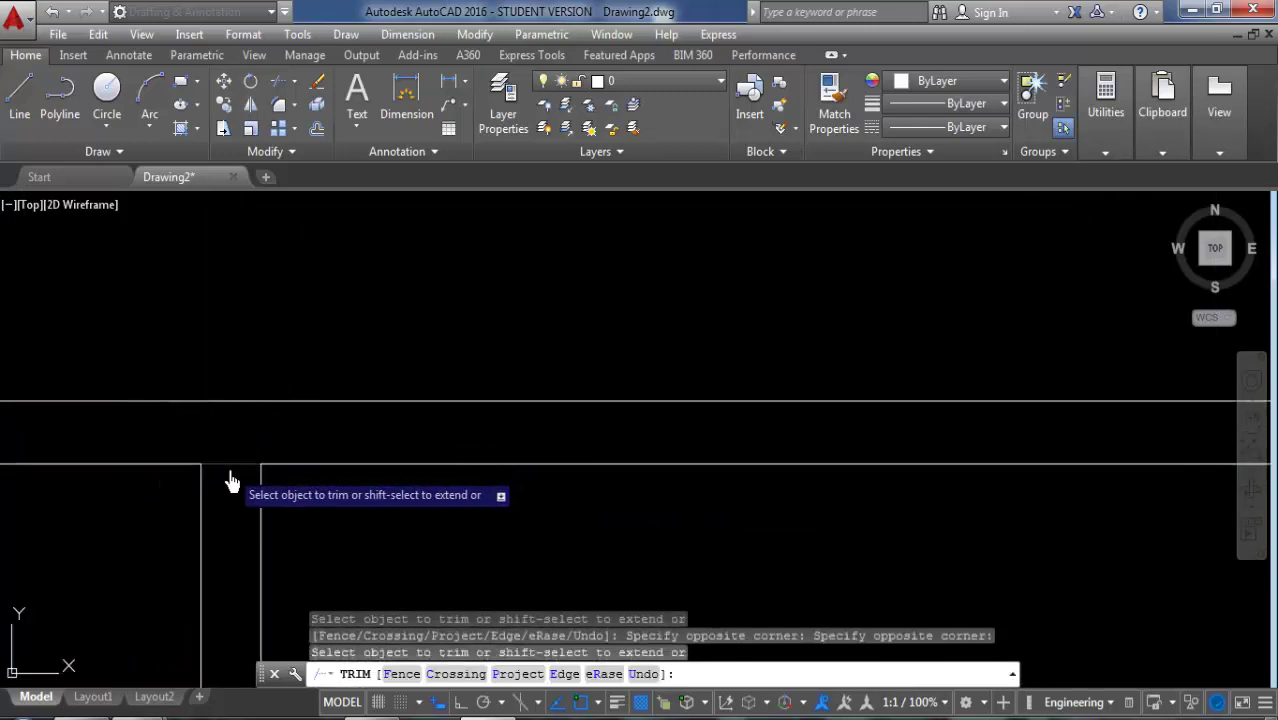
Step: Trim the lower wall segment between two walls and finish the cleanup
{"action": "scroll", "coordinate": [335, 470], "scroll_direction": "down", "scroll_amount": 6}
{"action": "scroll", "coordinate": [125, 450], "scroll_direction": "up", "scroll_amount": 4}
{"action": "scroll", "coordinate": [122, 442], "scroll_direction": "up", "scroll_amount": 2}
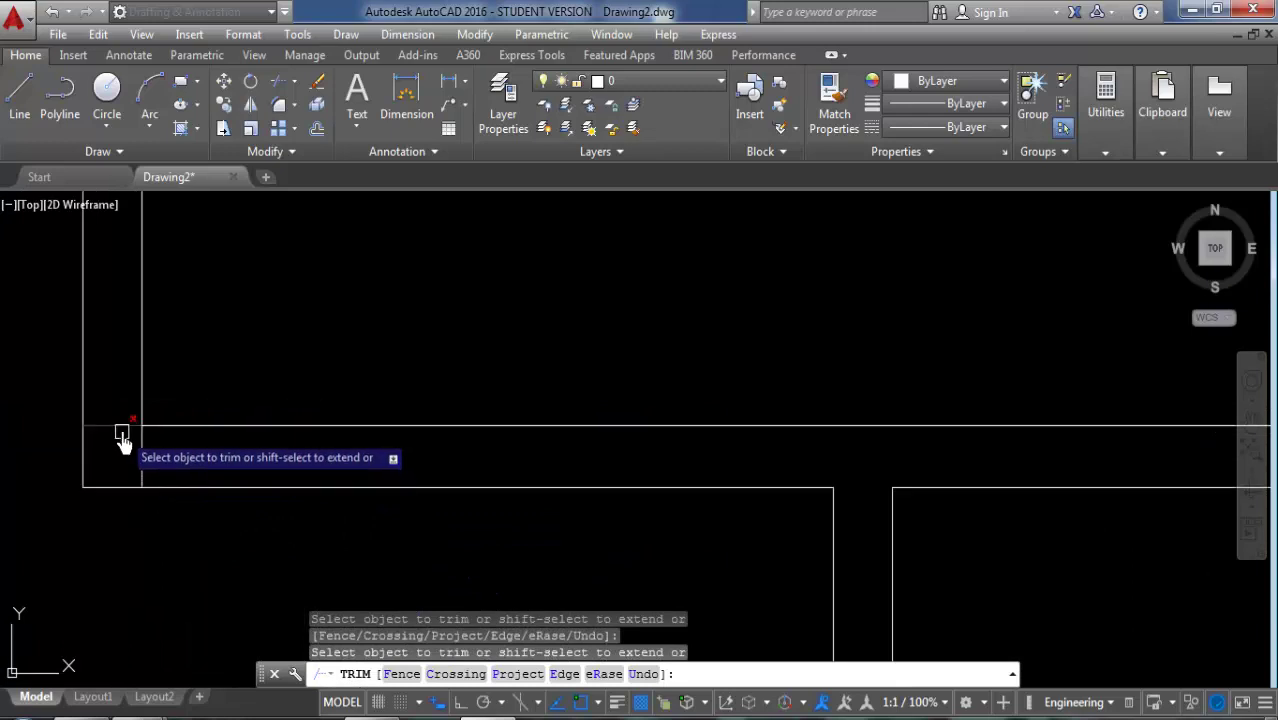
{"action": "scroll", "coordinate": [137, 456], "scroll_direction": "down", "scroll_amount": 6}
{"action": "scroll", "coordinate": [157, 471], "scroll_direction": "down", "scroll_amount": 4}
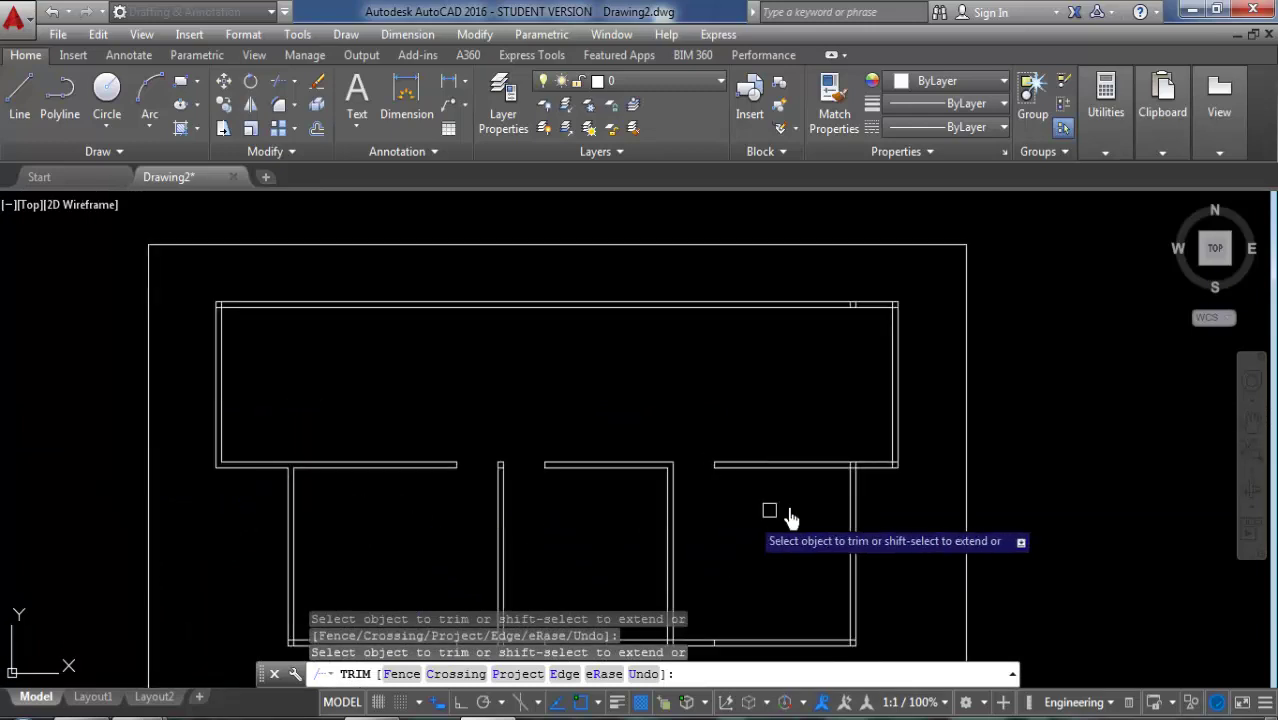
{"action": "scroll", "coordinate": [850, 480], "scroll_direction": "up", "scroll_amount": 4}
{"action": "scroll", "coordinate": [805, 479], "scroll_direction": "up", "scroll_amount": 3}
{"action": "scroll", "coordinate": [864, 471], "scroll_direction": "up", "scroll_amount": 3}
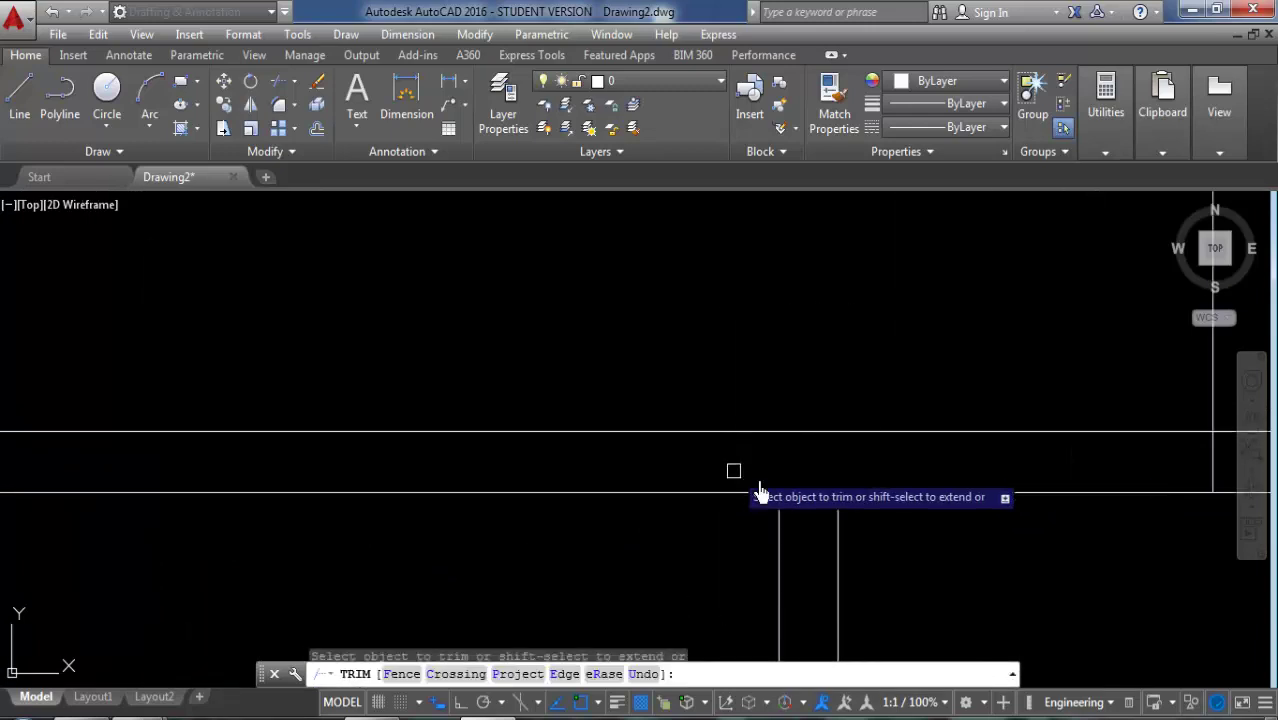
{"action": "left_click", "coordinate": [808, 492]}
{"action": "scroll", "coordinate": [840, 520], "scroll_direction": "down", "scroll_amount": 4}
{"action": "scroll", "coordinate": [865, 500], "scroll_direction": "up", "scroll_amount": 3}
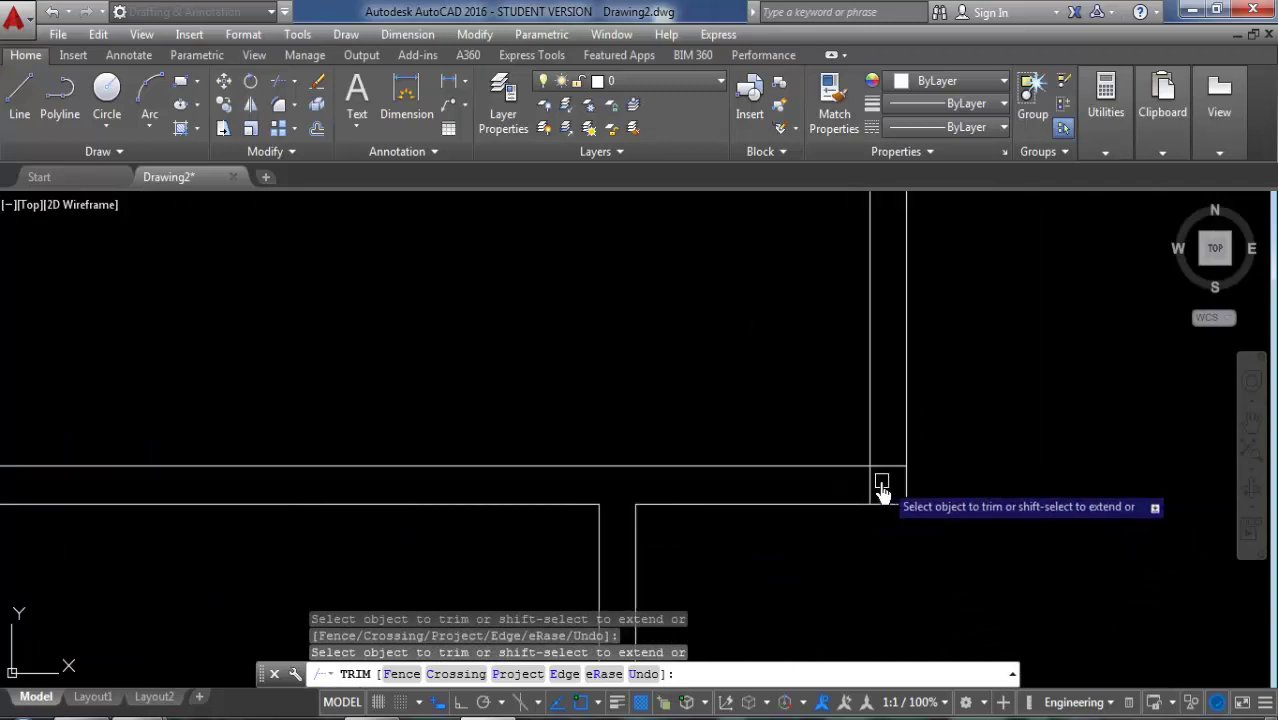
{"action": "scroll", "coordinate": [892, 520], "scroll_direction": "down", "scroll_amount": 5}
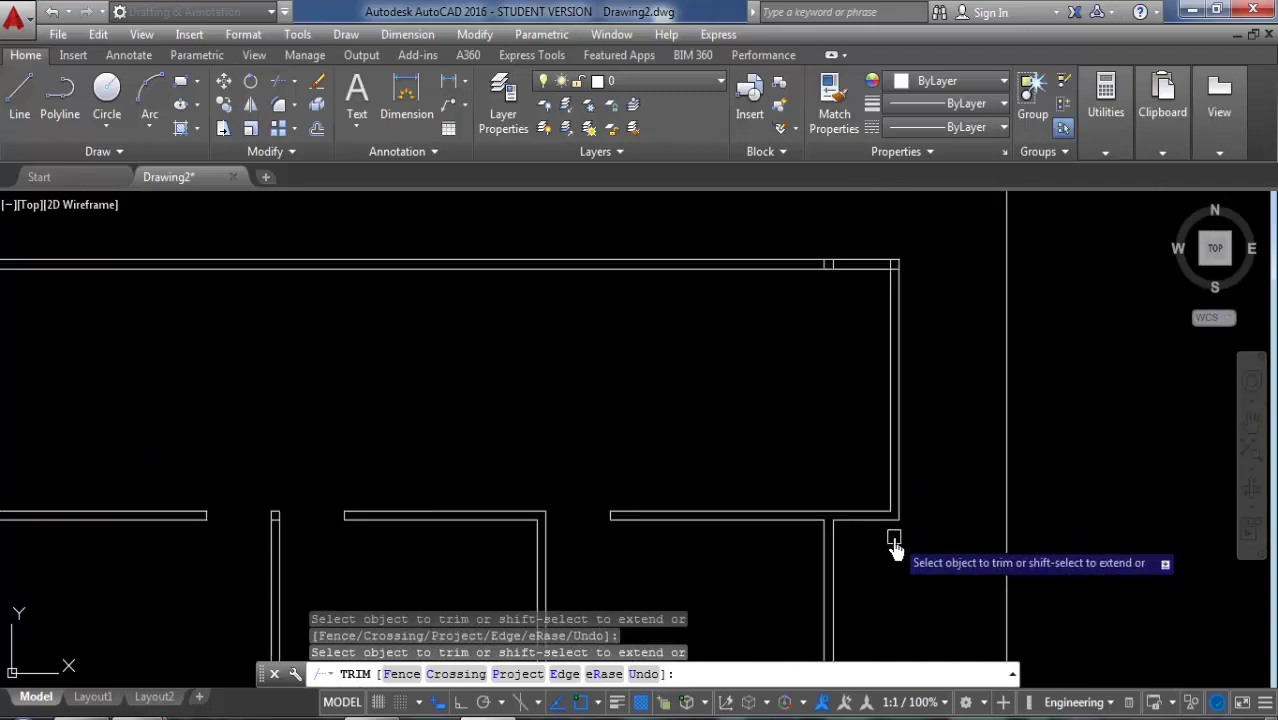
{"action": "key", "text": "Escape"}
{"action": "scroll", "coordinate": [829, 470], "scroll_direction": "down", "scroll_amount": 4}
{"action": "middle_click_drag", "start_coordinate": [764, 447], "coordinate": [830, 452]}
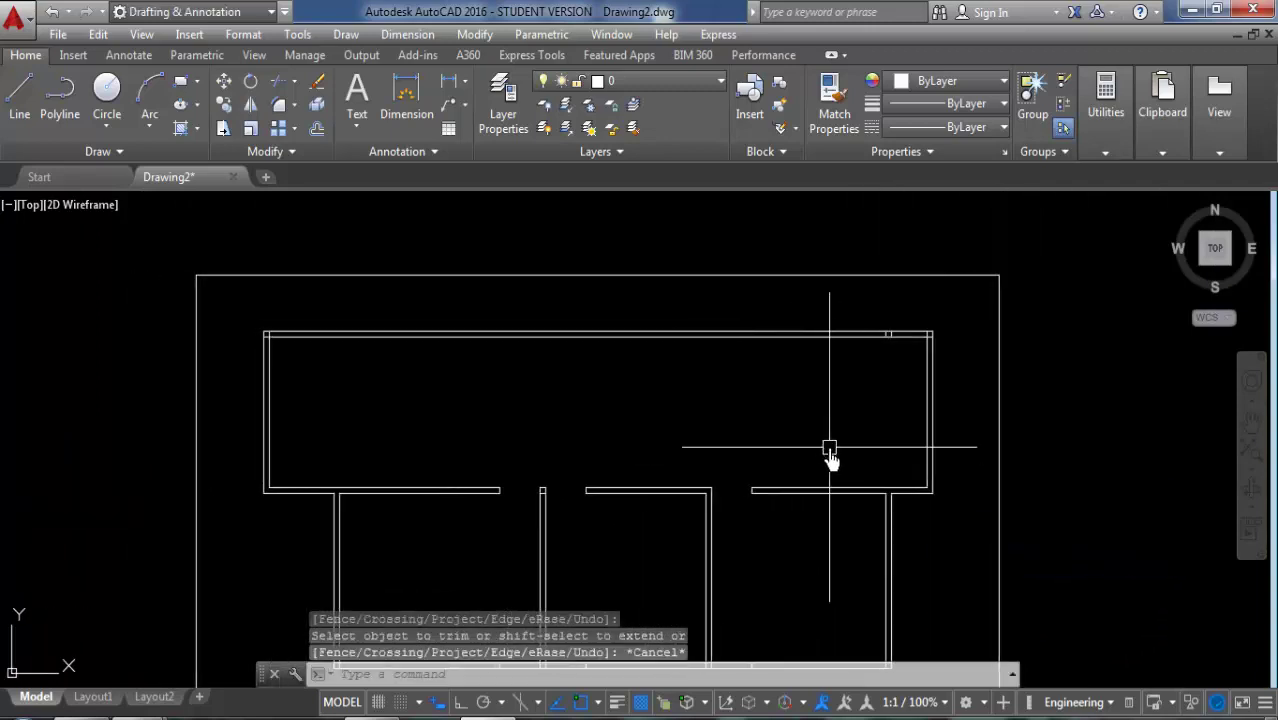
{"action": "key", "text": "Escape"}
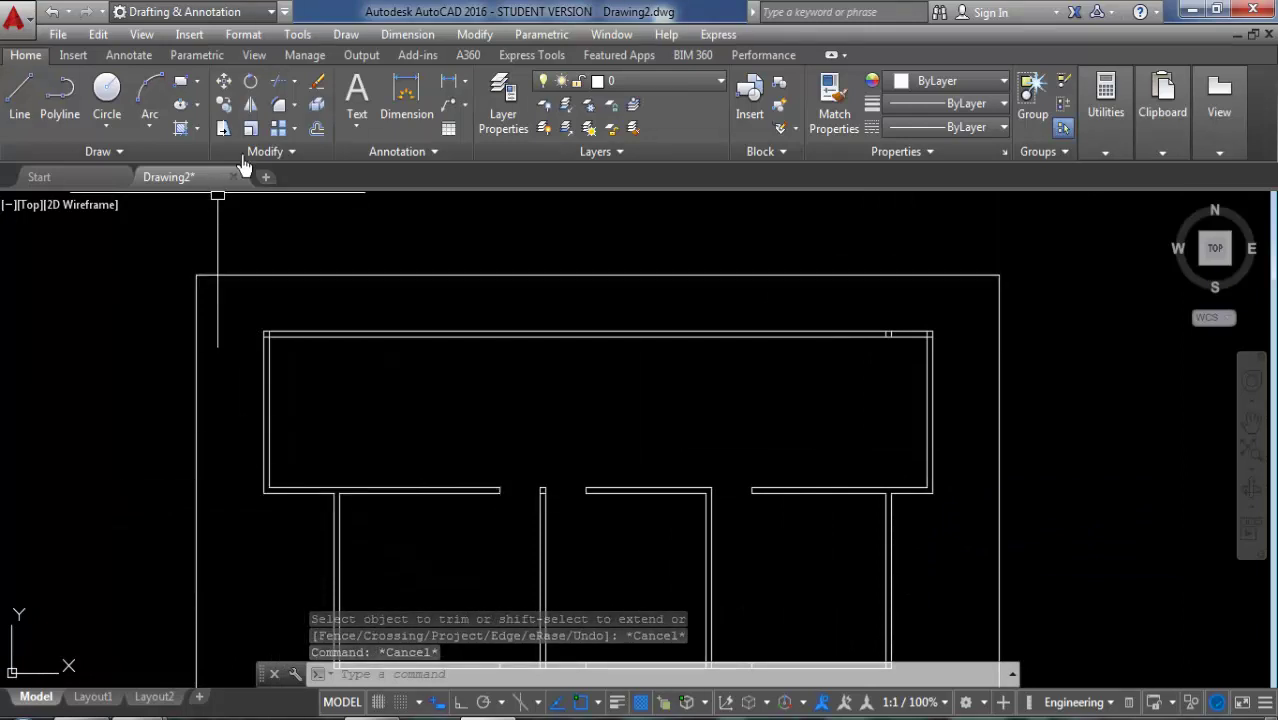
{"action": "left_click", "coordinate": [278, 92]}
Step: Offset the upper-left room's left wall 3'6 inward as the first stair line
{"action": "scroll", "coordinate": [285, 325], "scroll_direction": "up", "scroll_amount": 2}
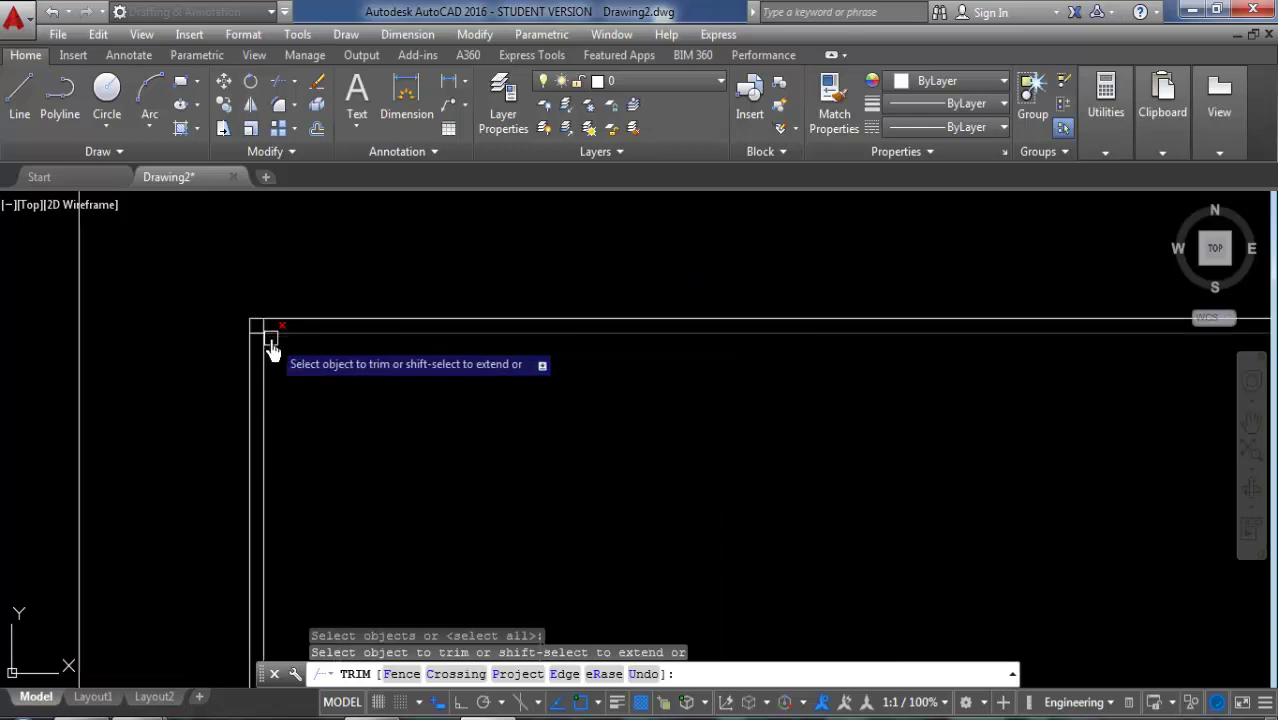
{"action": "scroll", "coordinate": [260, 330], "scroll_direction": "up", "scroll_amount": 2}
{"action": "scroll", "coordinate": [300, 330], "scroll_direction": "down", "scroll_amount": 2}
{"action": "scroll", "coordinate": [330, 360], "scroll_direction": "up", "scroll_amount": 2}
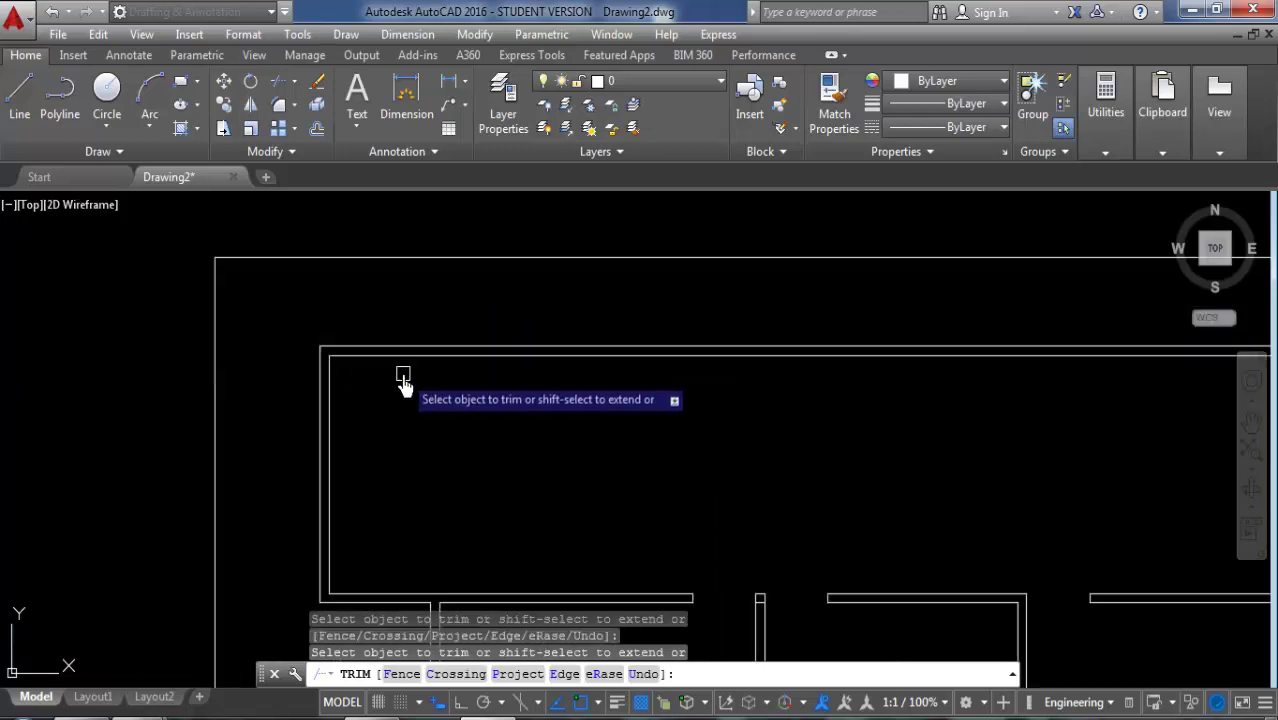
{"action": "key", "text": "Escape"}
{"action": "type", "text": "o"}
{"action": "key", "text": "Return"}
{"action": "type", "text": "3'6"}
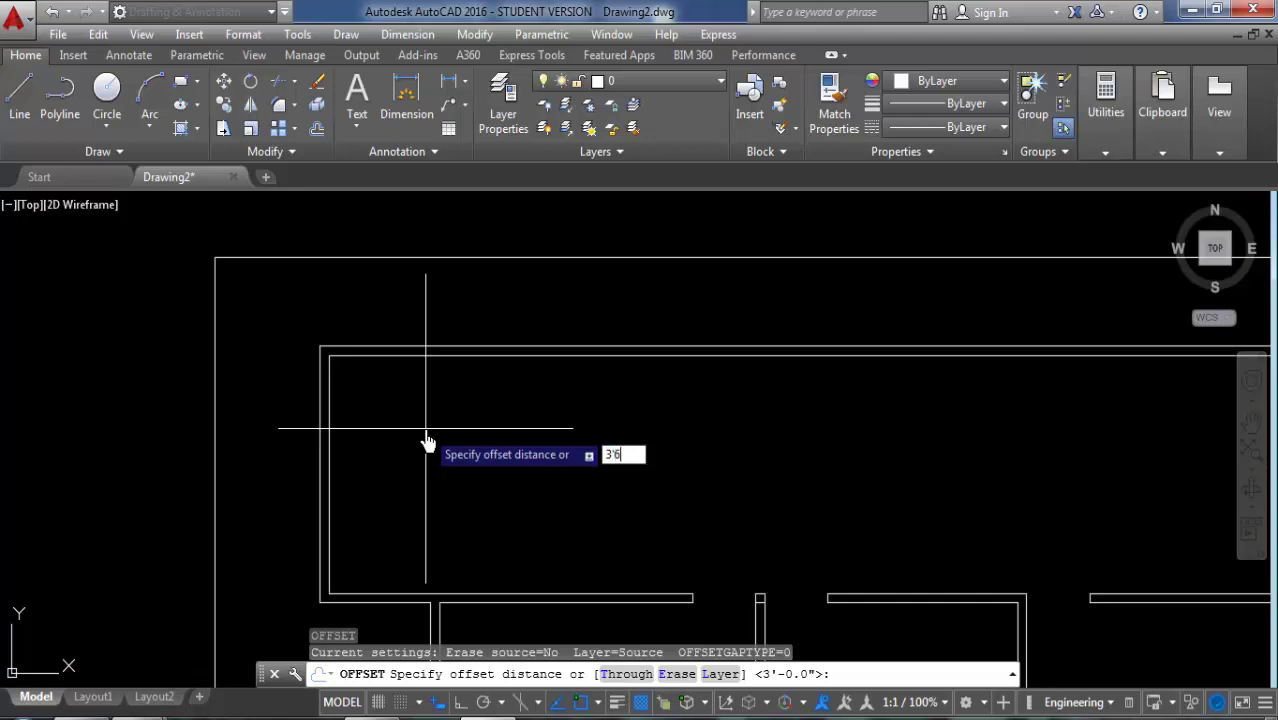
{"action": "key", "text": "Return"}
{"action": "scroll", "coordinate": [365, 435], "scroll_direction": "down", "scroll_amount": 1}
{"action": "scroll", "coordinate": [308, 351], "scroll_direction": "down", "scroll_amount": 2}
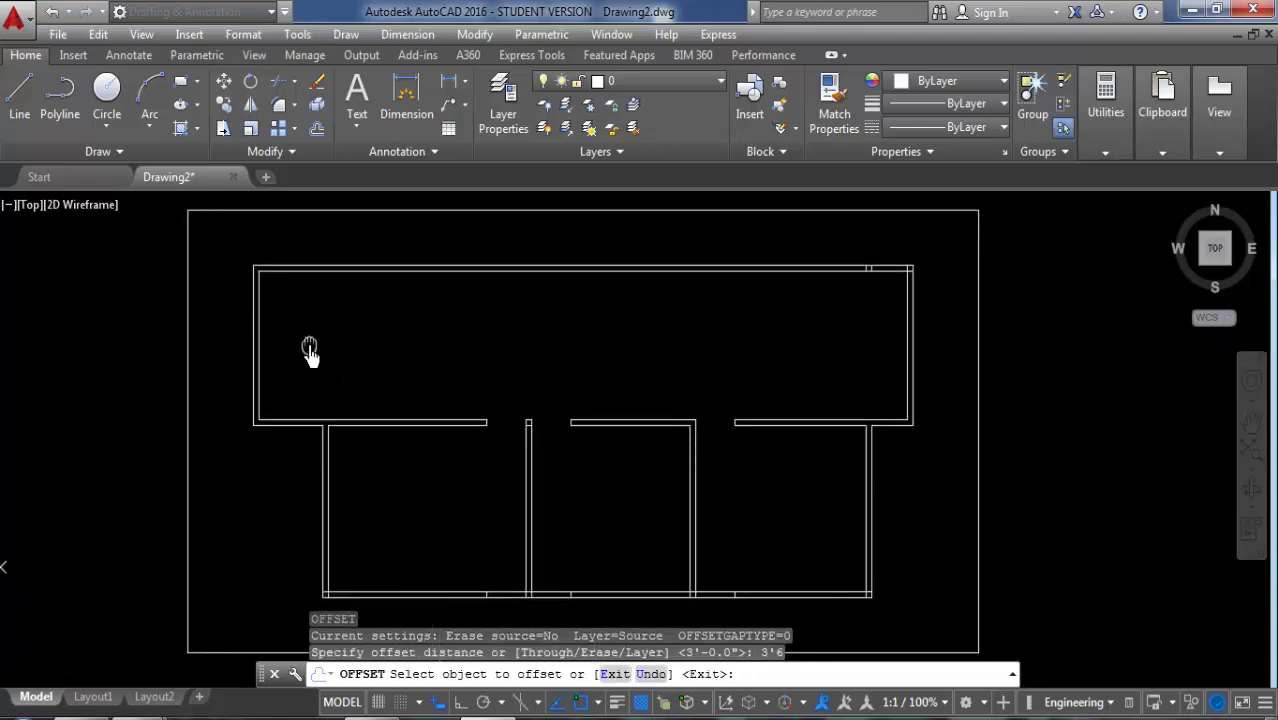
{"action": "left_click", "coordinate": [259, 312]}
{"action": "left_click", "coordinate": [357, 322]}
{"action": "scroll", "coordinate": [400, 362], "scroll_direction": "up", "scroll_amount": 2}
{"action": "key", "text": "Return"}
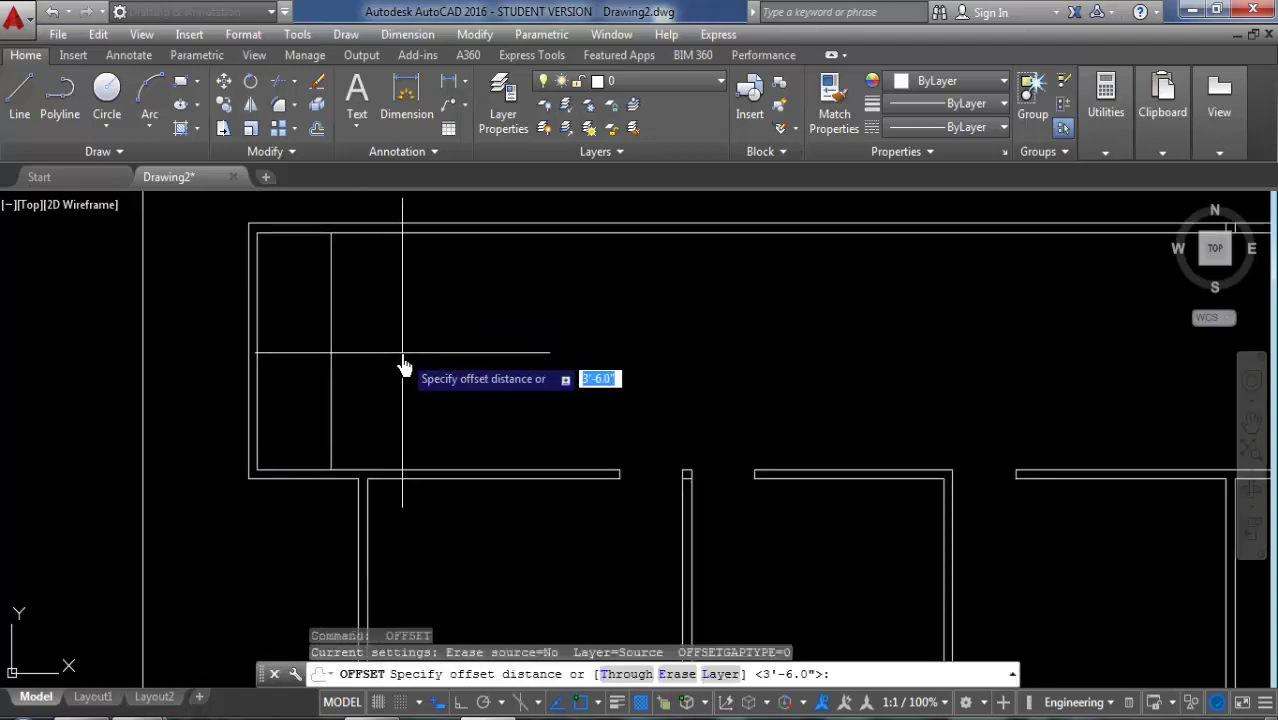
Step: Add seven more tread lines 10 inches apart to the right using Multiple offset
{"action": "key", "text": "Return"}
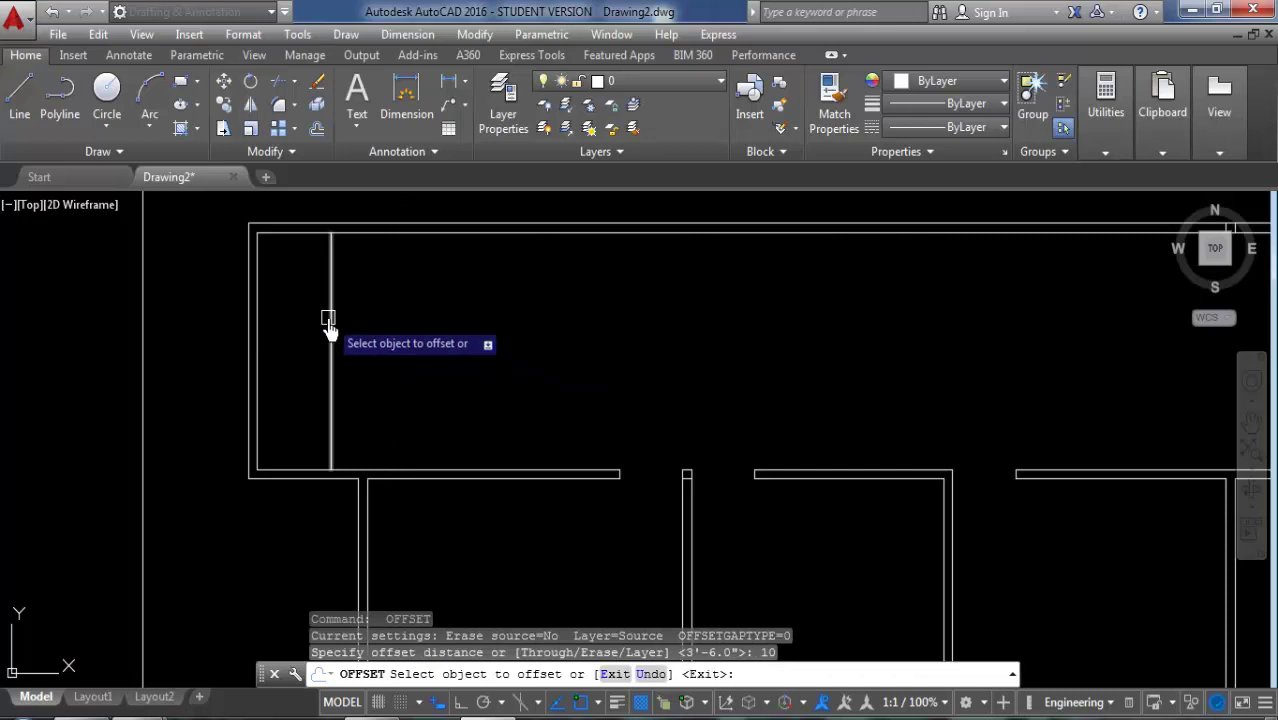
{"action": "left_click", "coordinate": [331, 320]}
{"action": "right_click", "coordinate": [445, 330]}
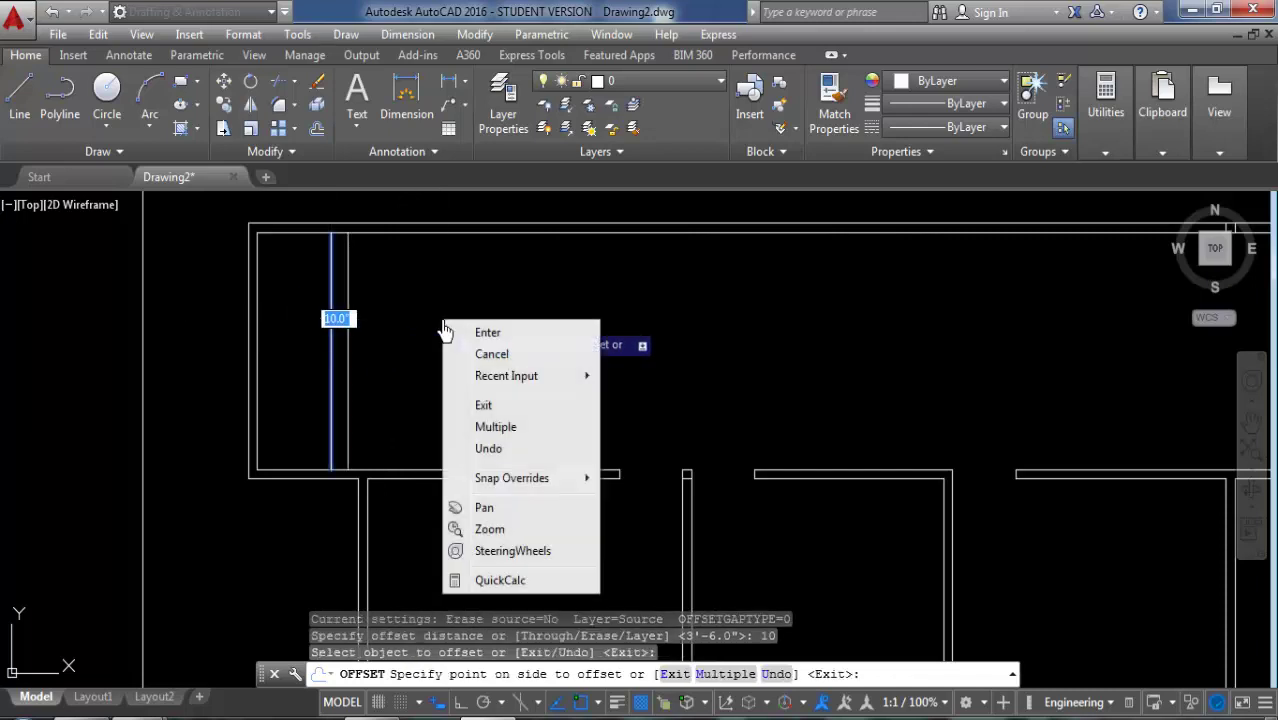
{"action": "left_click", "coordinate": [506, 438]}
{"action": "left_click", "coordinate": [479, 371]}
{"action": "left_click", "coordinate": [503, 370]}
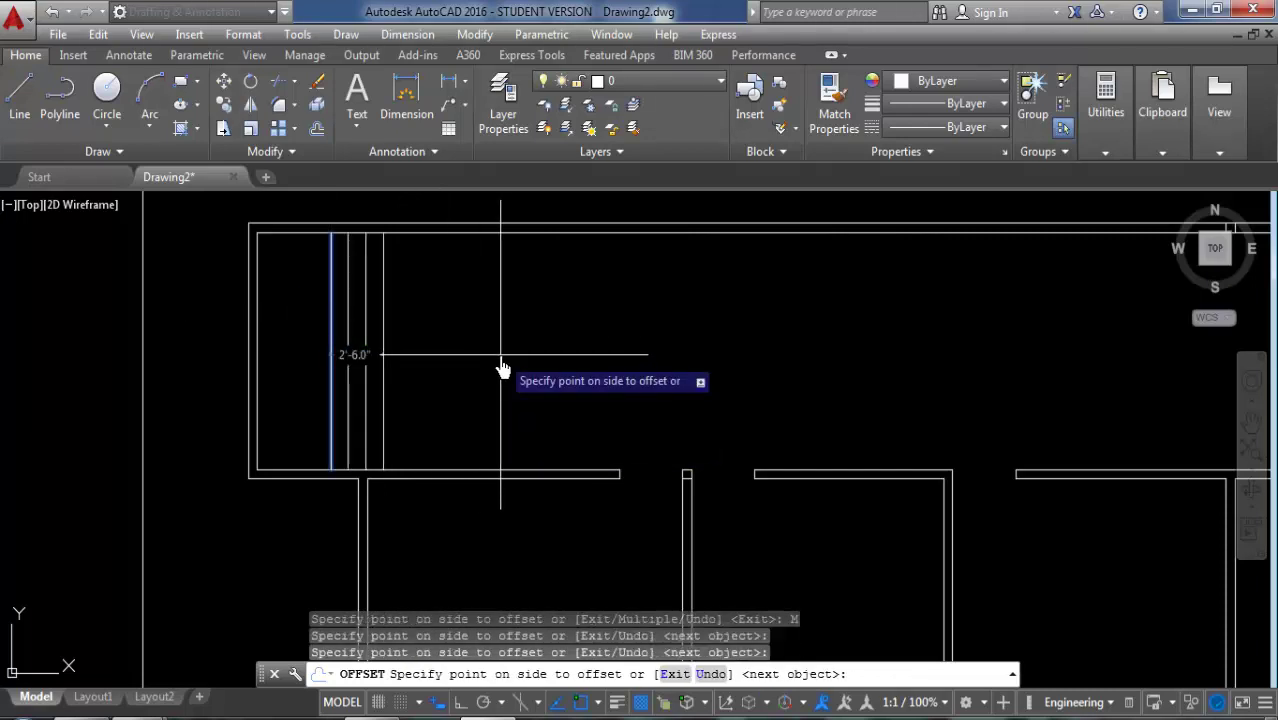
{"action": "left_click", "coordinate": [505, 366]}
{"action": "left_click", "coordinate": [521, 362]}
{"action": "left_click", "coordinate": [536, 358]}
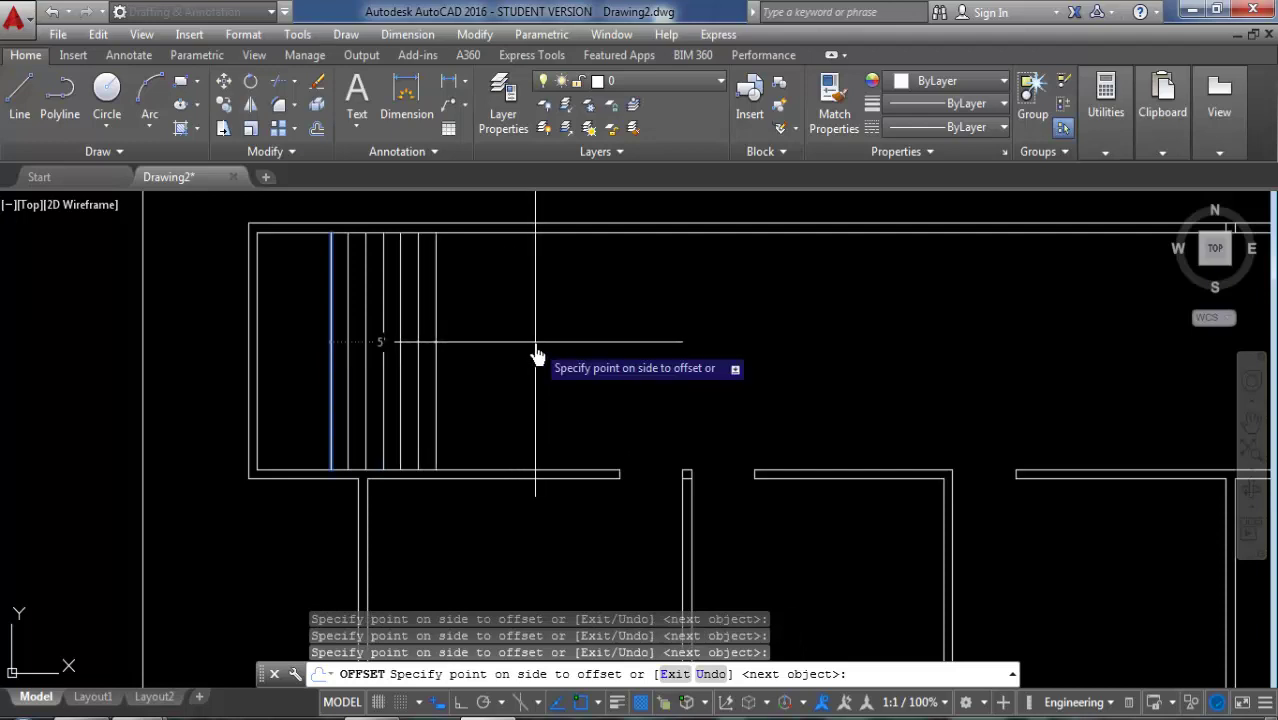
{"action": "left_click", "coordinate": [592, 358]}
{"action": "left_click", "coordinate": [608, 358]}
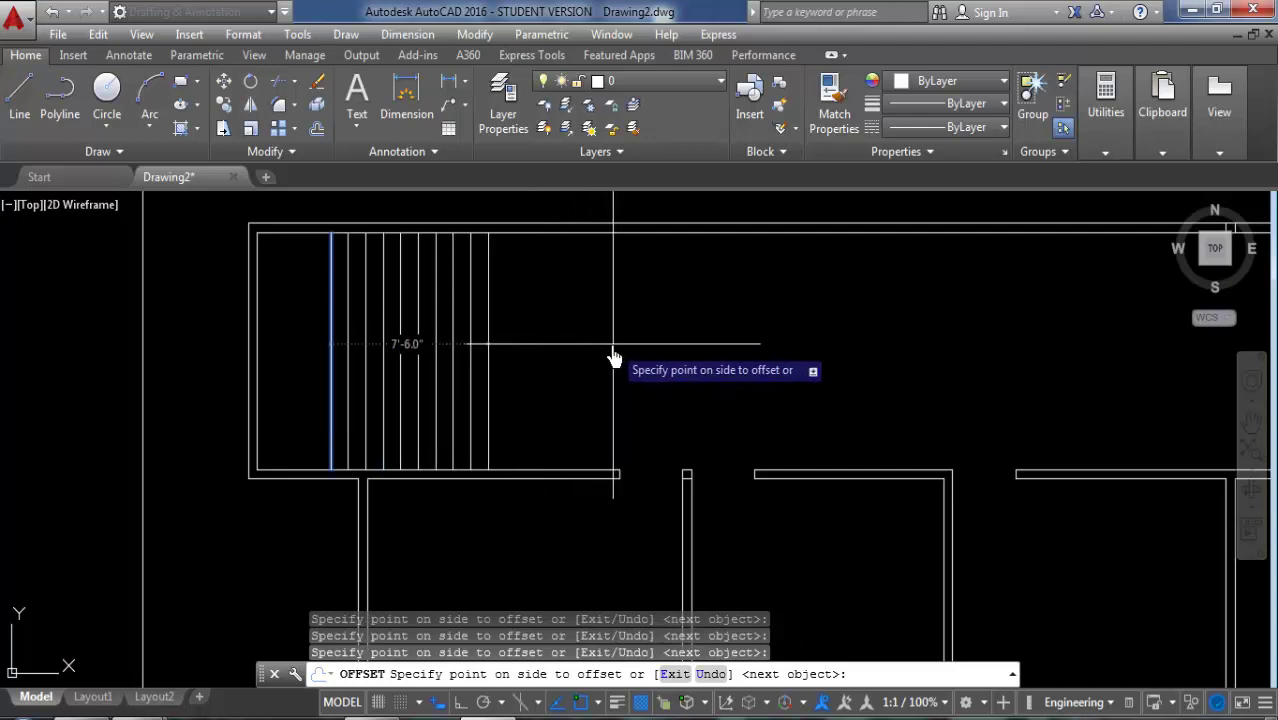
{"action": "key", "text": "Return"}
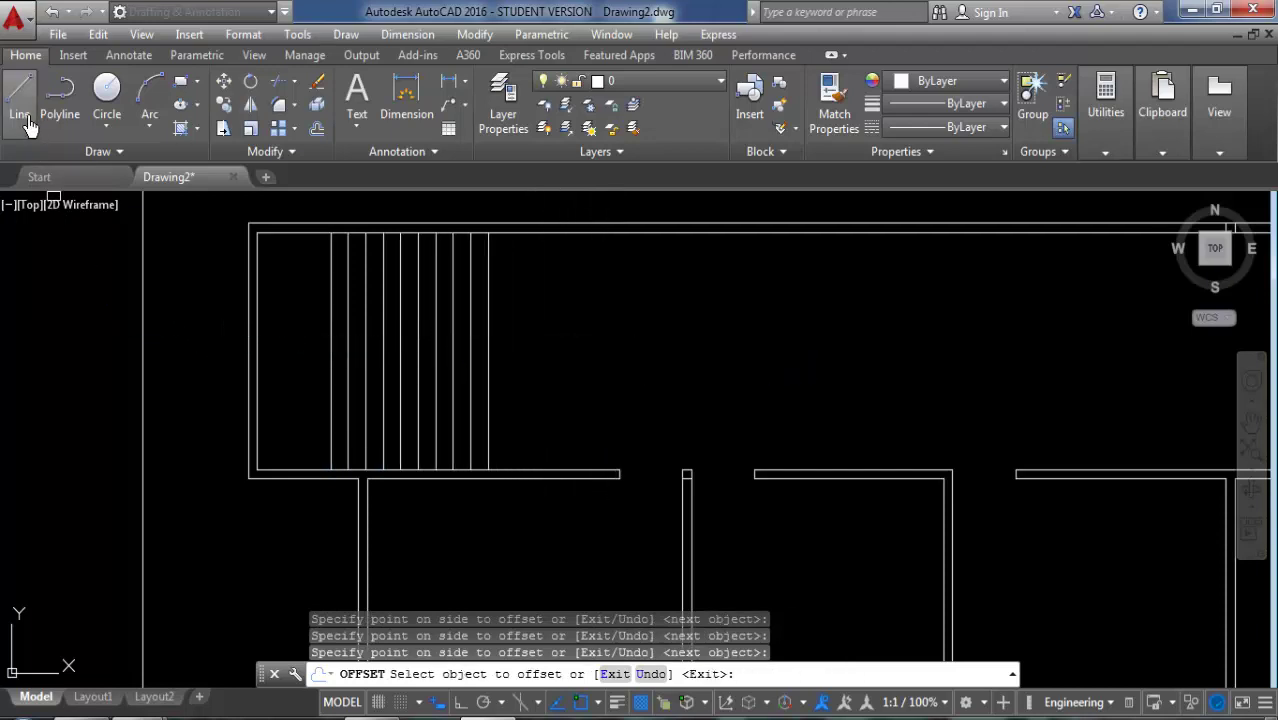
Step: Draw a horizontal line across the stair treads from the first to the last tread line
{"action": "left_click", "coordinate": [18, 100]}
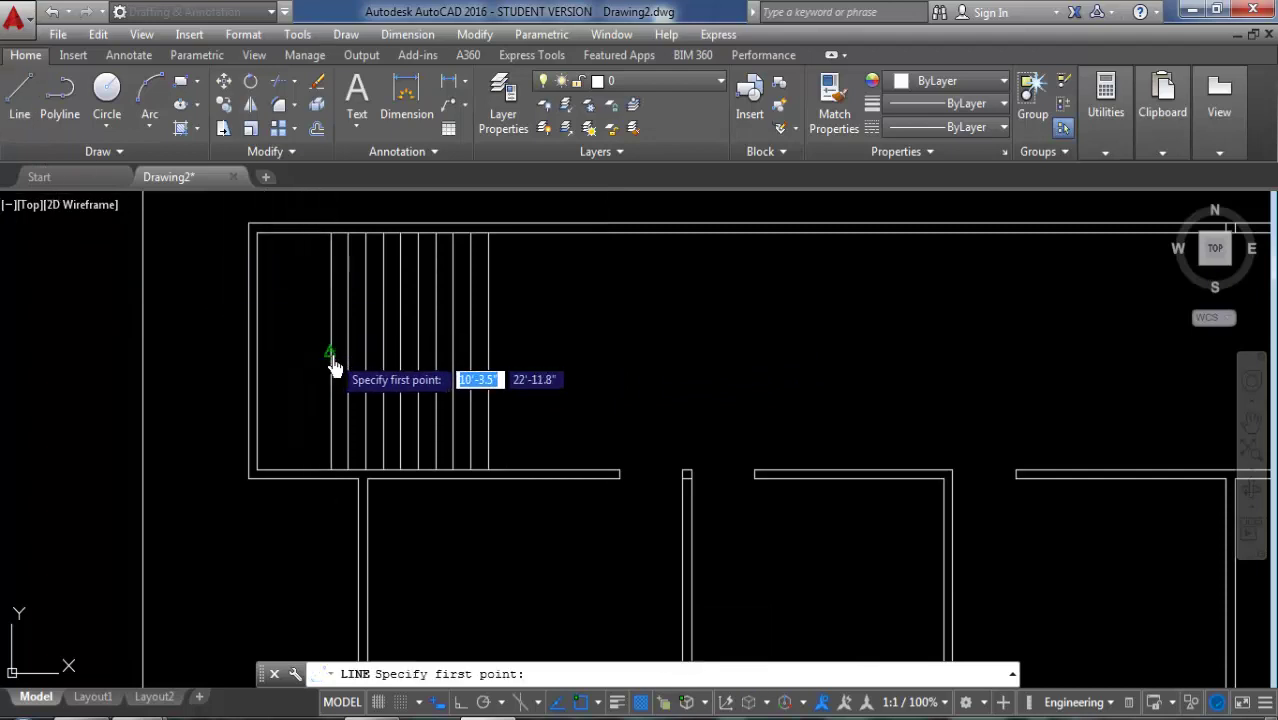
{"action": "left_click", "coordinate": [330, 353]}
{"action": "left_click", "coordinate": [488, 353]}
{"action": "key", "text": "Return"}
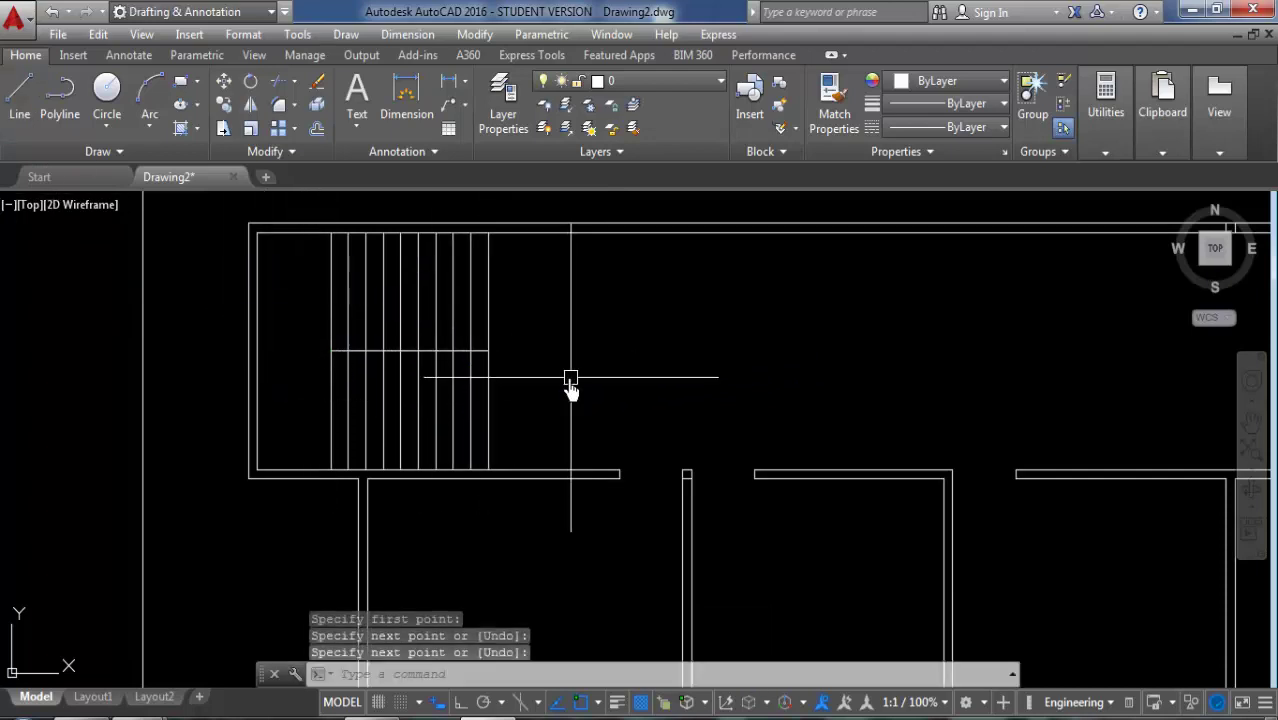
{"action": "type", "text": "o"}
Step: Offset the horizontal stair line 2 inches above and below it
{"action": "key", "text": "Return"}
{"action": "type", "text": "2"}
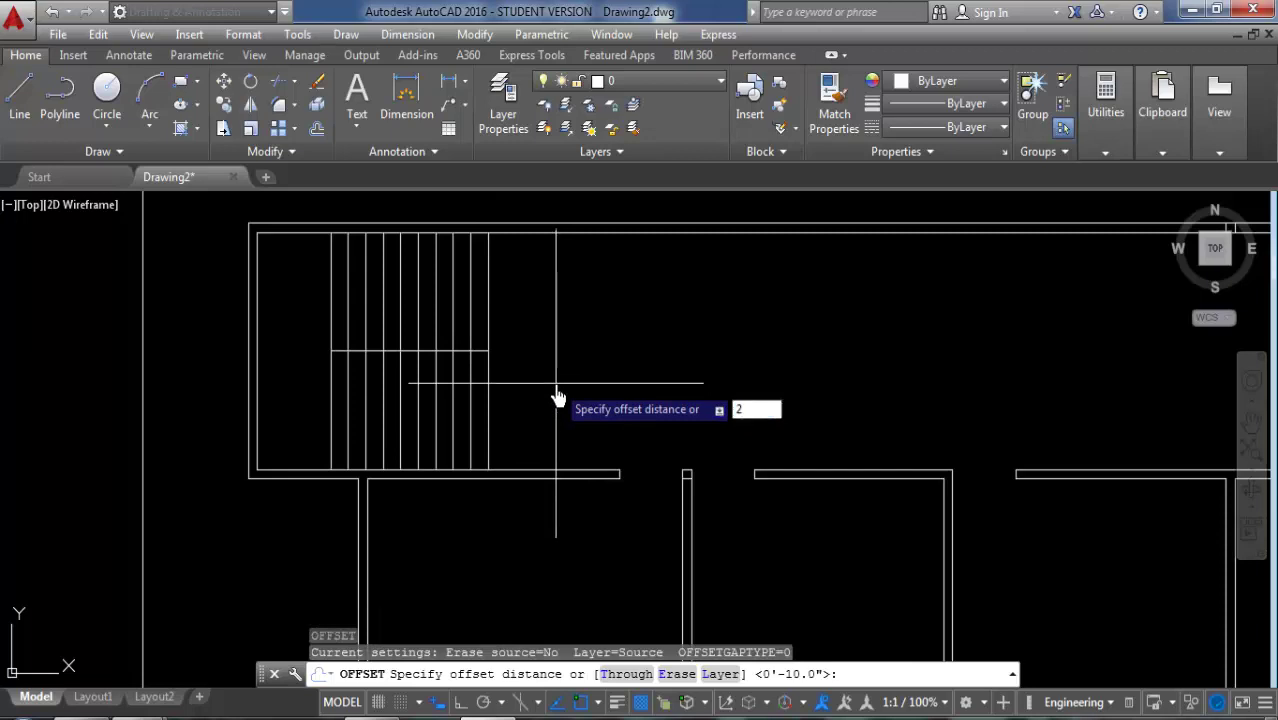
{"action": "key", "text": "Return"}
{"action": "scroll", "coordinate": [465, 365], "scroll_direction": "up", "scroll_amount": 2}
{"action": "scroll", "coordinate": [468, 400], "scroll_direction": "up", "scroll_amount": 2}
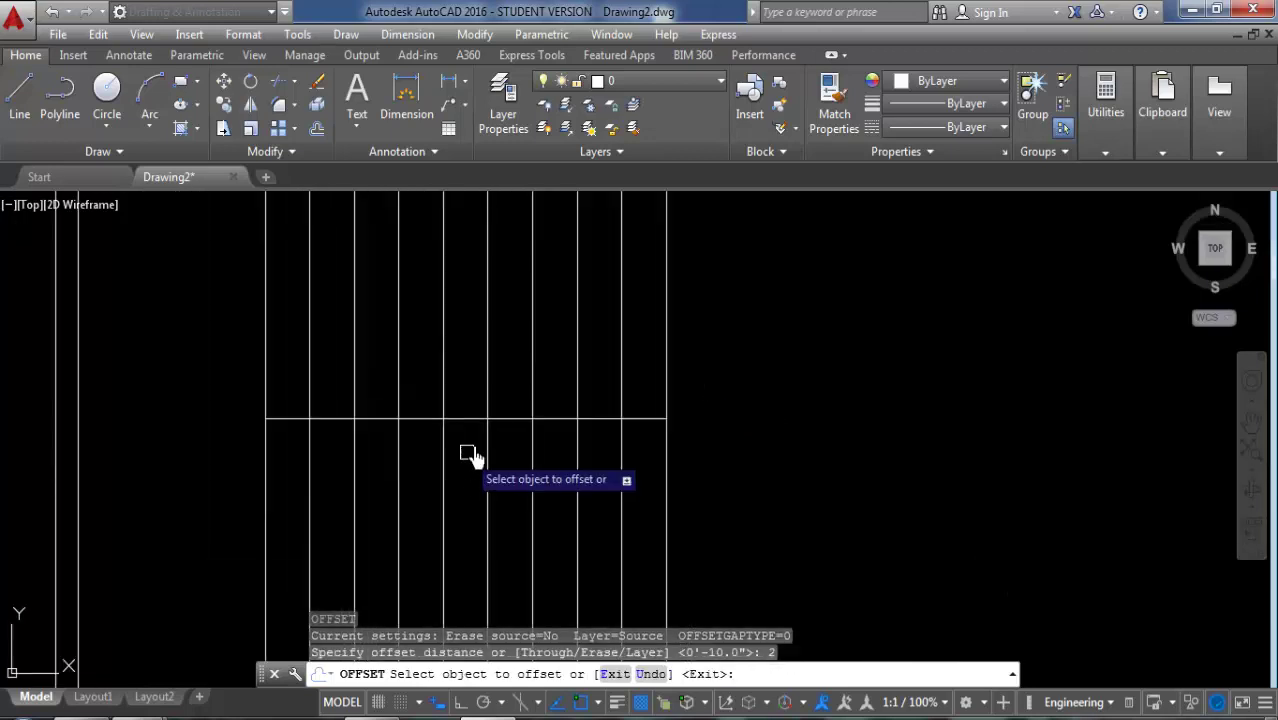
{"action": "scroll", "coordinate": [518, 470], "scroll_direction": "down", "scroll_amount": 2}
{"action": "left_click", "coordinate": [540, 432]}
{"action": "left_click", "coordinate": [522, 368]}
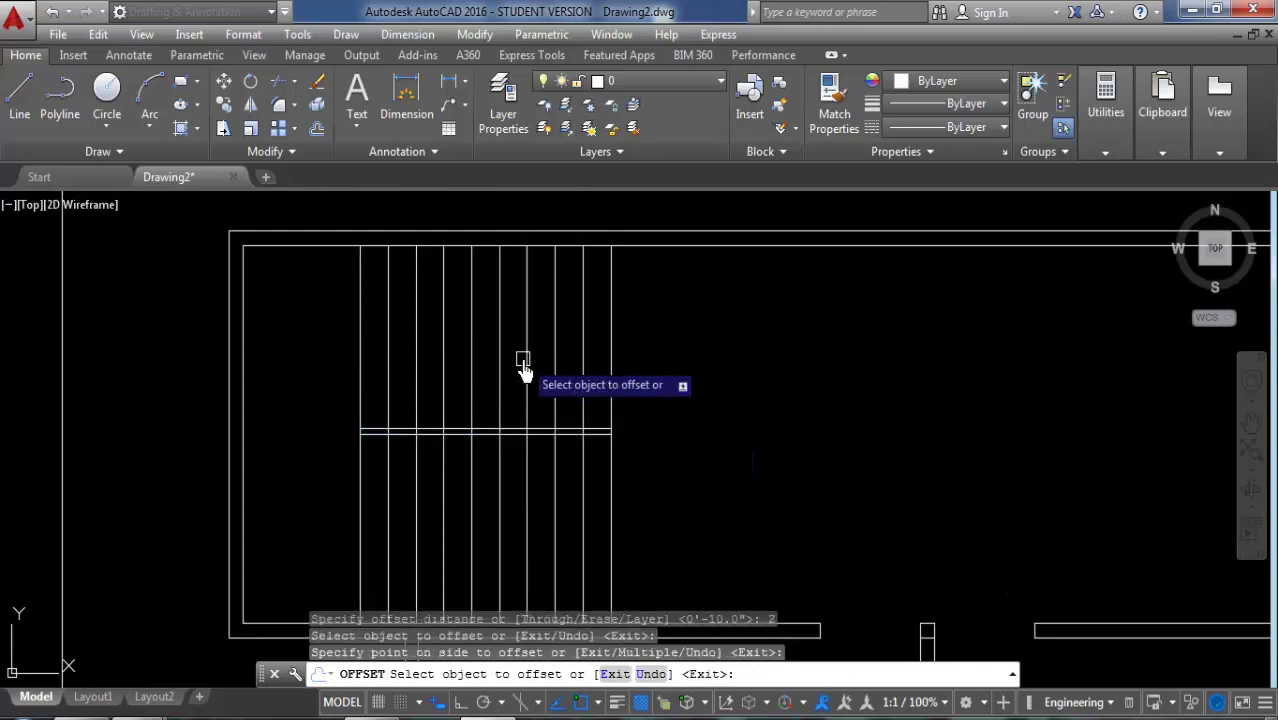
{"action": "scroll", "coordinate": [547, 447], "scroll_direction": "up", "scroll_amount": 1}
{"action": "left_click", "coordinate": [547, 442]}
{"action": "left_click", "coordinate": [539, 514]}
{"action": "key", "text": "Return"}
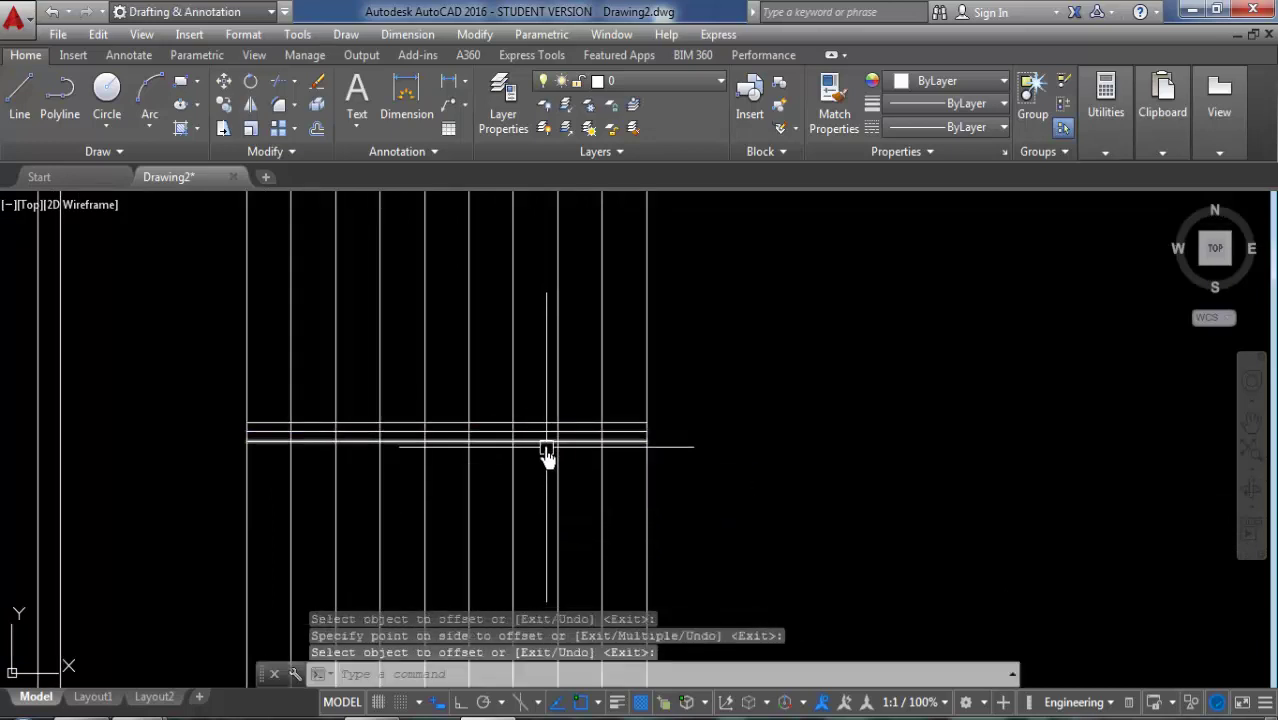
{"action": "key", "text": "Return"}
{"action": "left_click", "coordinate": [600, 440]}
Step: Delete the middle horizontal guide line across the staircase
{"action": "key", "text": "Escape"}
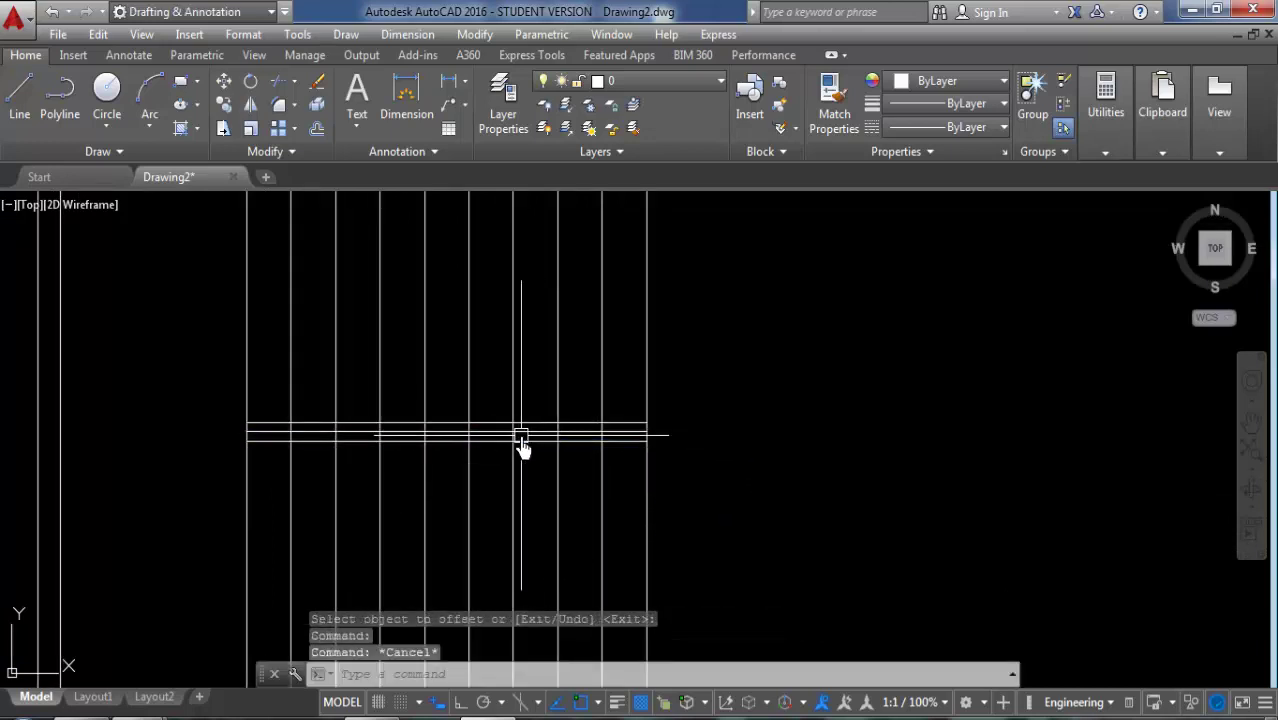
{"action": "left_click", "coordinate": [522, 441]}
{"action": "key", "text": "Escape"}
{"action": "scroll", "coordinate": [540, 447], "scroll_direction": "up", "scroll_amount": 1}
{"action": "left_click", "coordinate": [538, 428]}
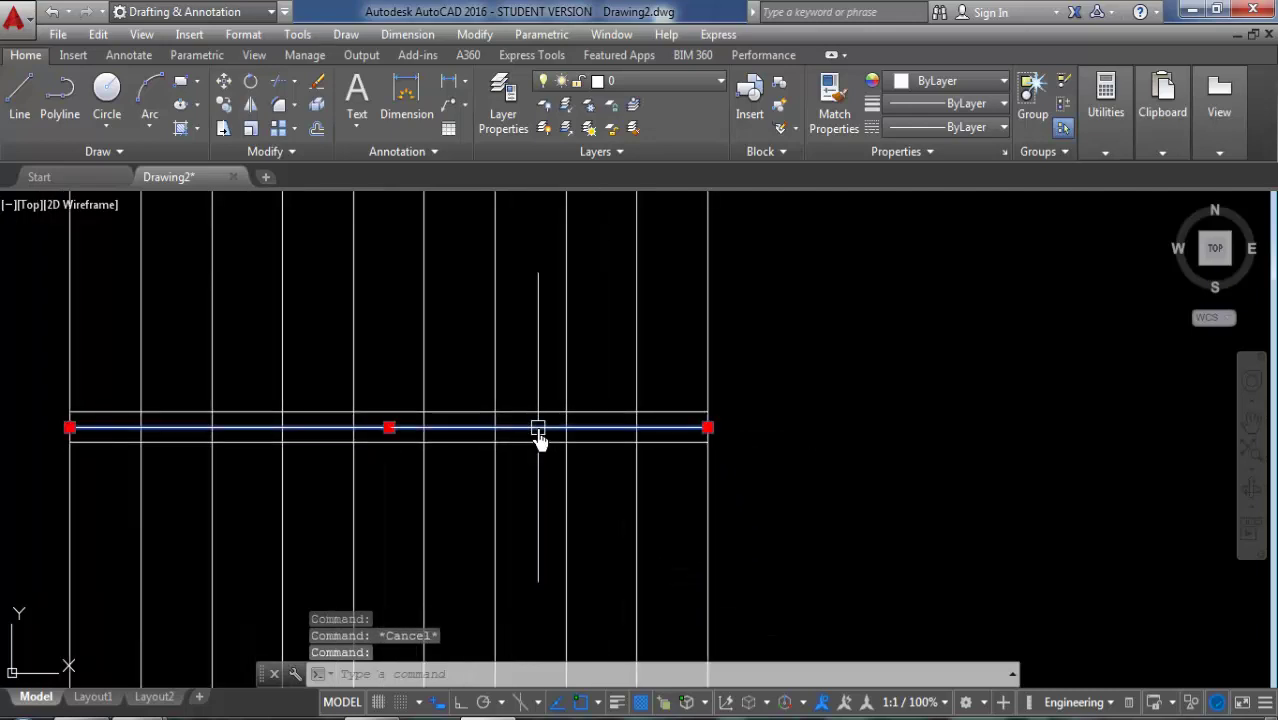
{"action": "key", "text": "Delete"}
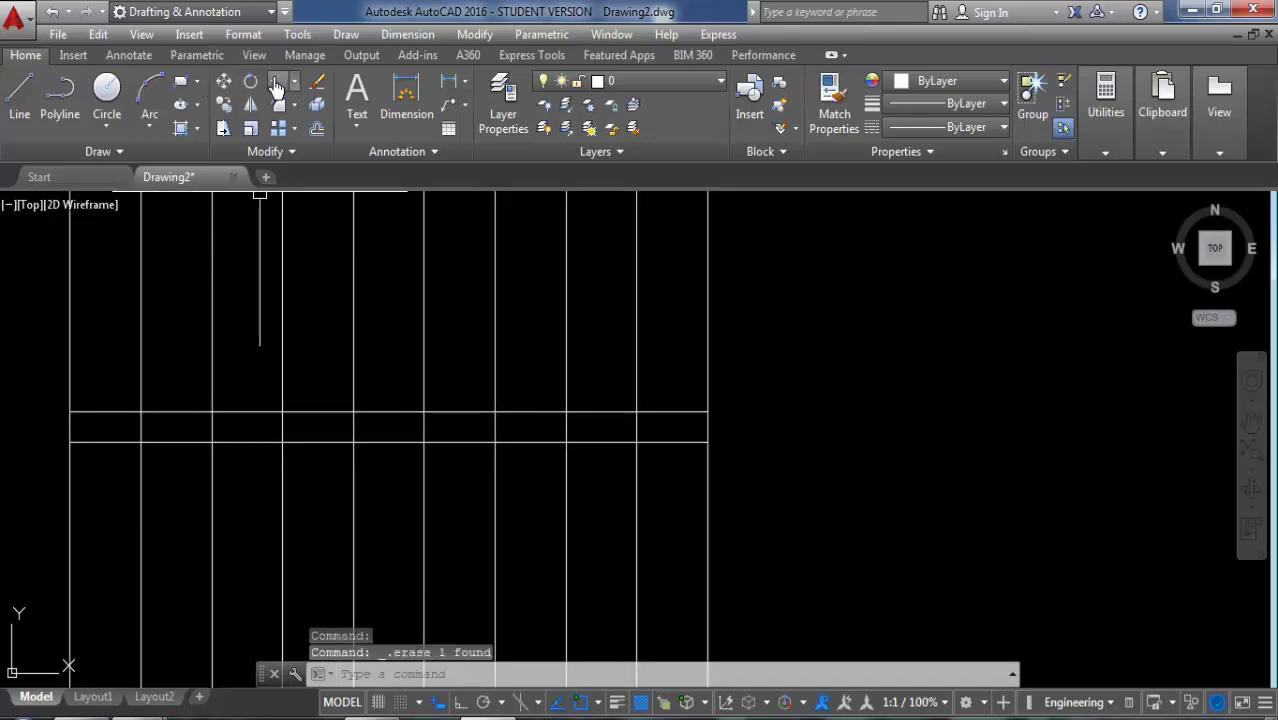
Step: Trim all tread line pieces out of the 4" central stair band
{"action": "left_click", "coordinate": [276, 84]}
{"action": "key", "text": "Return"}
{"action": "left_click", "coordinate": [662, 432]}
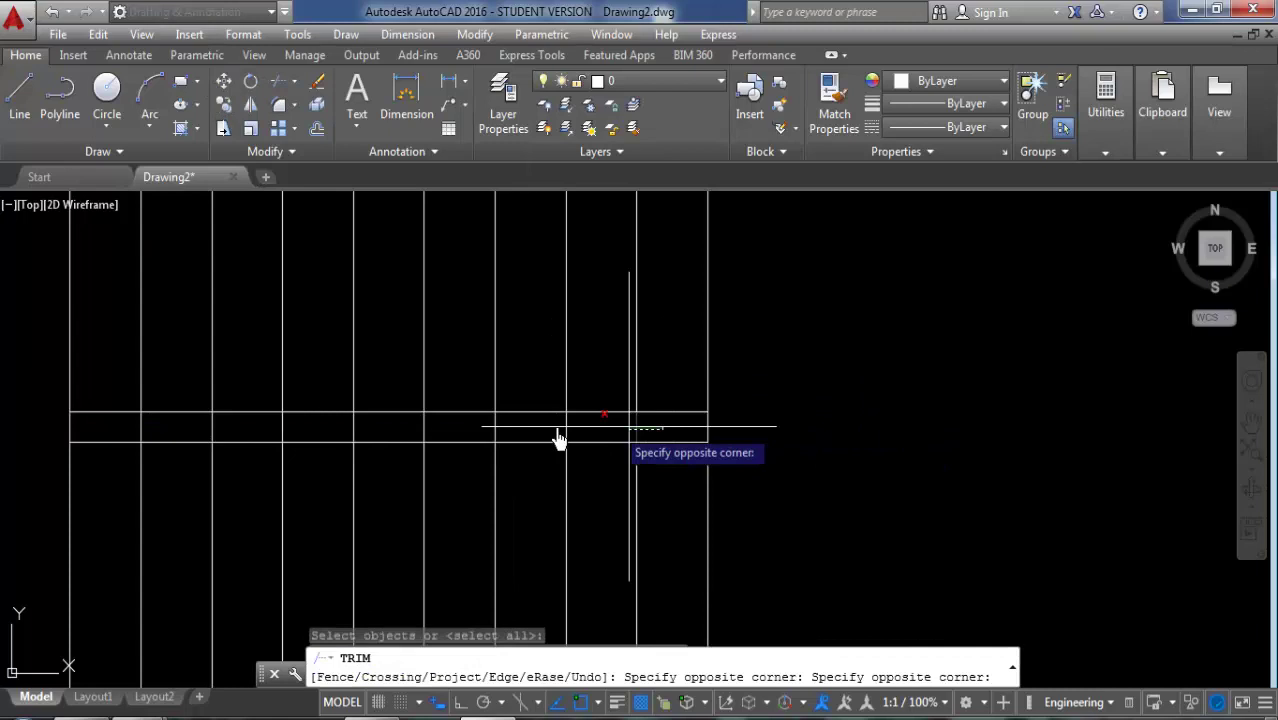
{"action": "left_click", "coordinate": [397, 442]}
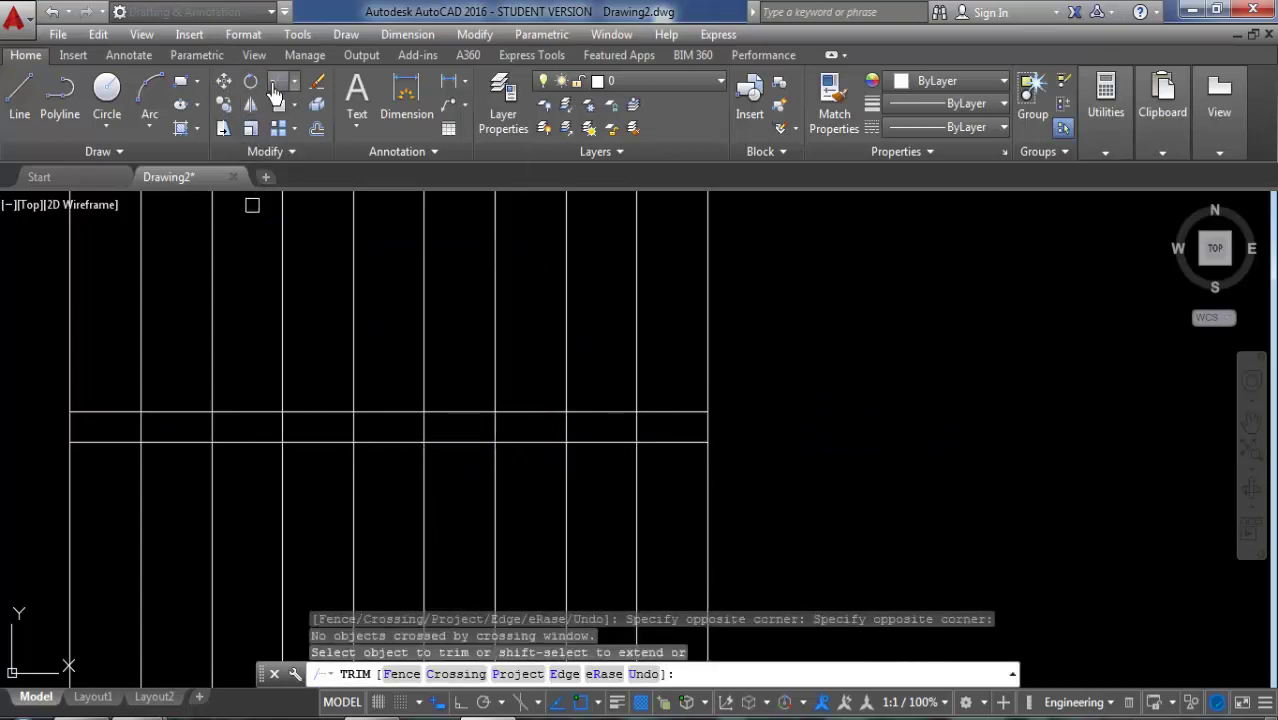
{"action": "left_click", "coordinate": [631, 430]}
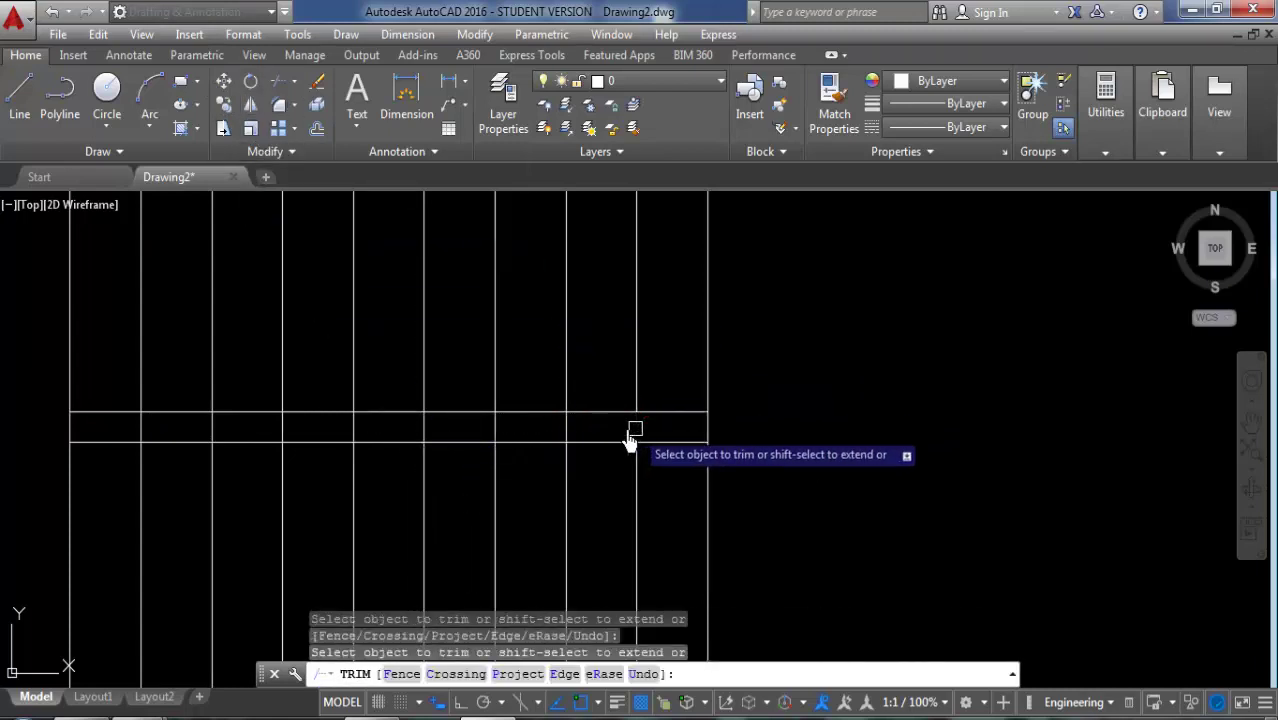
{"action": "left_click", "coordinate": [574, 432]}
{"action": "left_click", "coordinate": [448, 434]}
{"action": "left_click", "coordinate": [418, 414]}
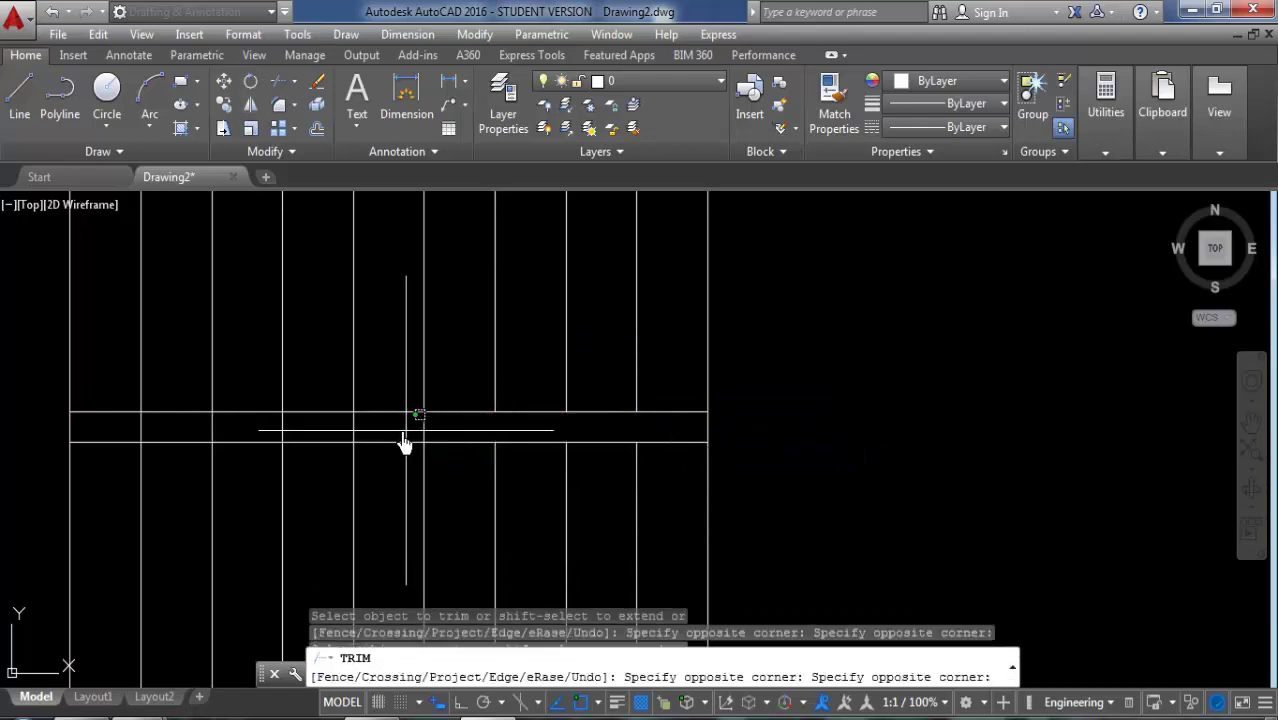
{"action": "left_click", "coordinate": [240, 440]}
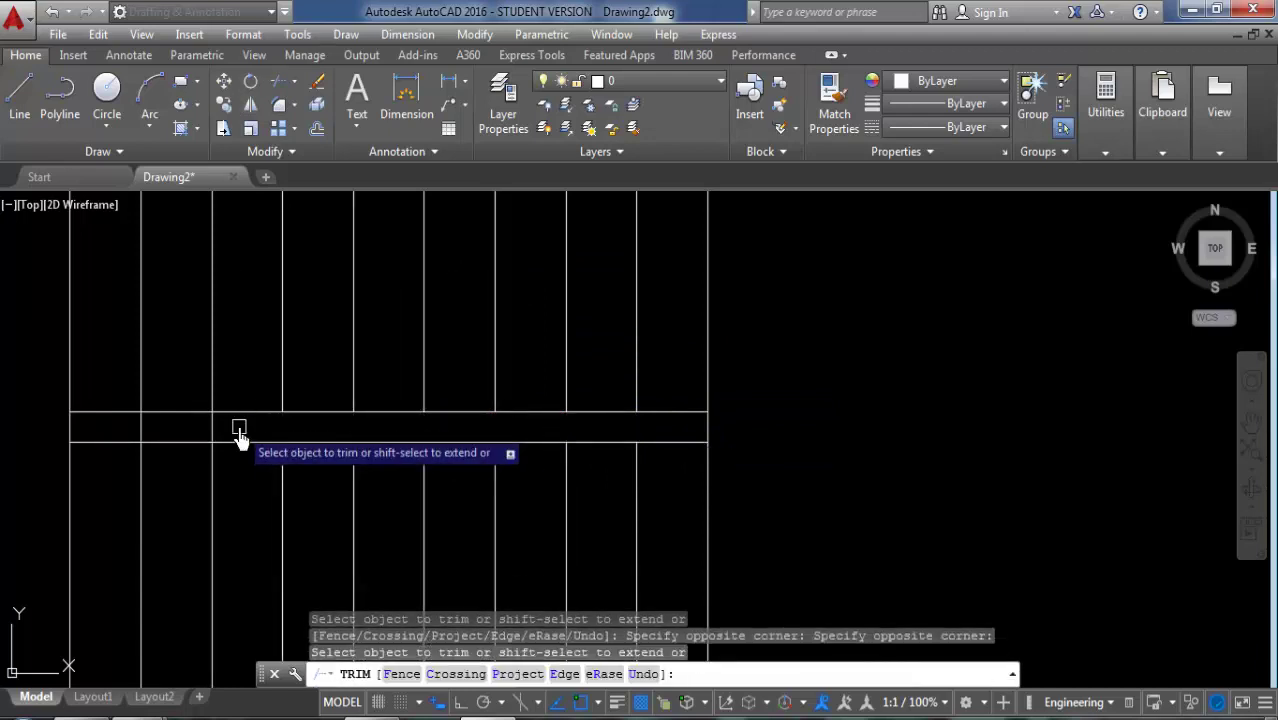
{"action": "left_click", "coordinate": [146, 432]}
{"action": "scroll", "coordinate": [499, 448], "scroll_direction": "down", "scroll_amount": 4}
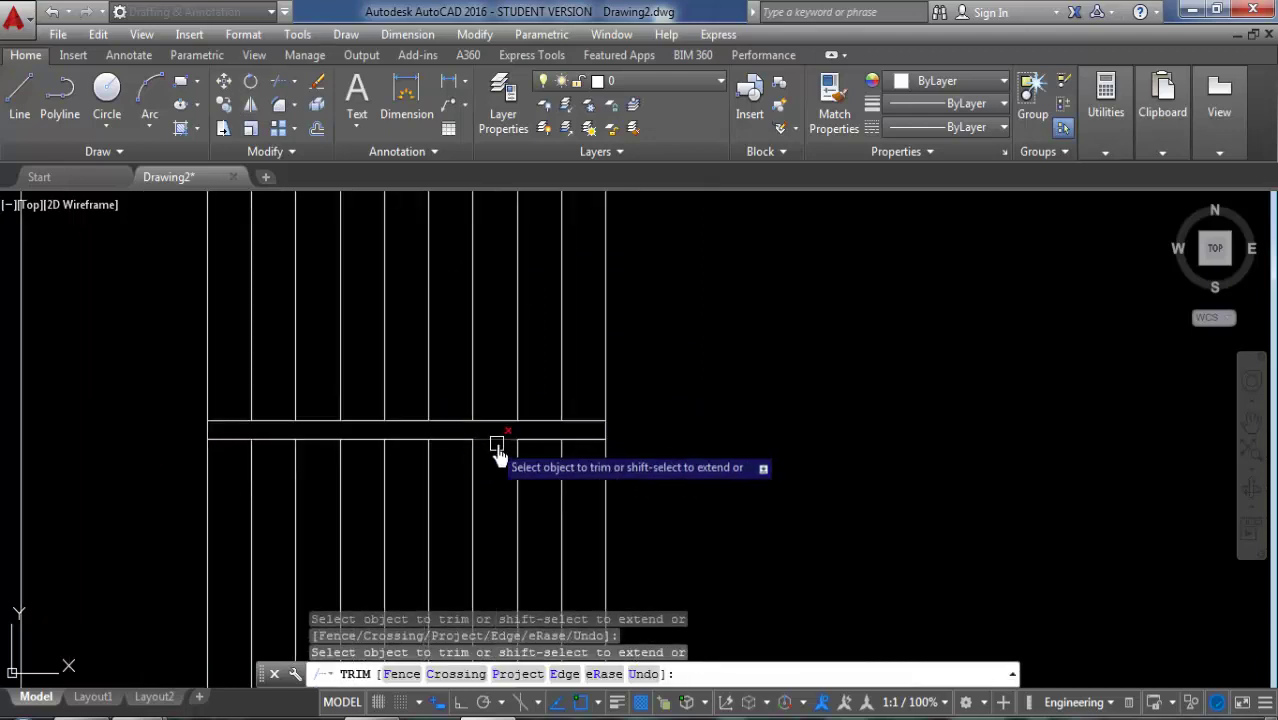
{"action": "scroll", "coordinate": [599, 466], "scroll_direction": "down", "scroll_amount": 2}
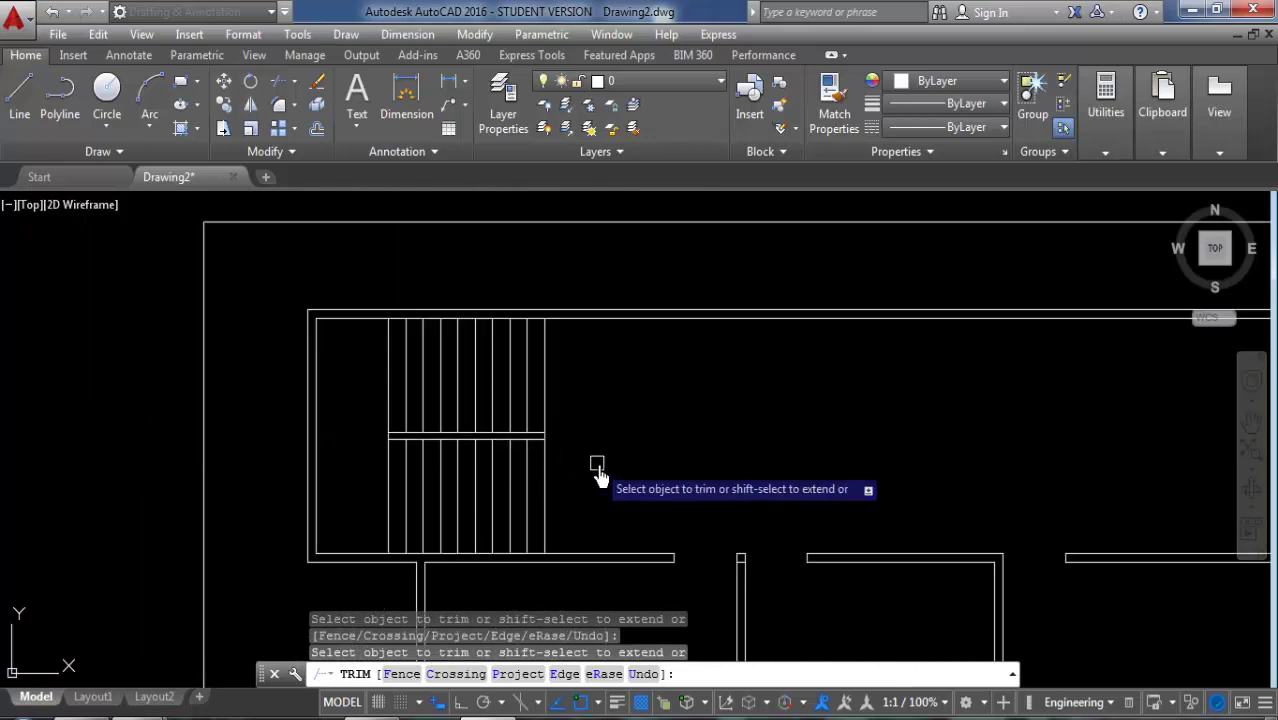
Step: Cap the band's right end with a circle and trim its inner half away
{"action": "left_click", "coordinate": [107, 100]}
{"action": "scroll", "coordinate": [533, 390], "scroll_direction": "up", "scroll_amount": 3}
{"action": "scroll", "coordinate": [555, 437], "scroll_direction": "up", "scroll_amount": 2}
{"action": "scroll", "coordinate": [562, 400], "scroll_direction": "up", "scroll_amount": 2}
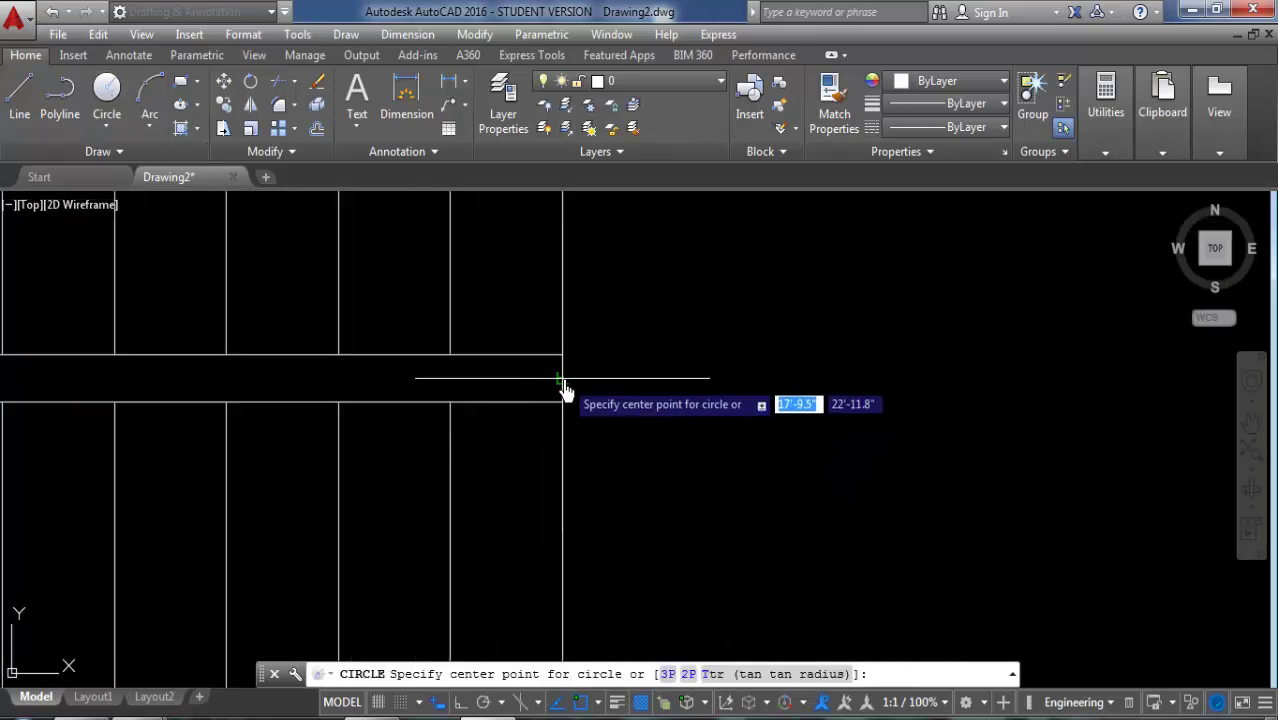
{"action": "left_click", "coordinate": [561, 362]}
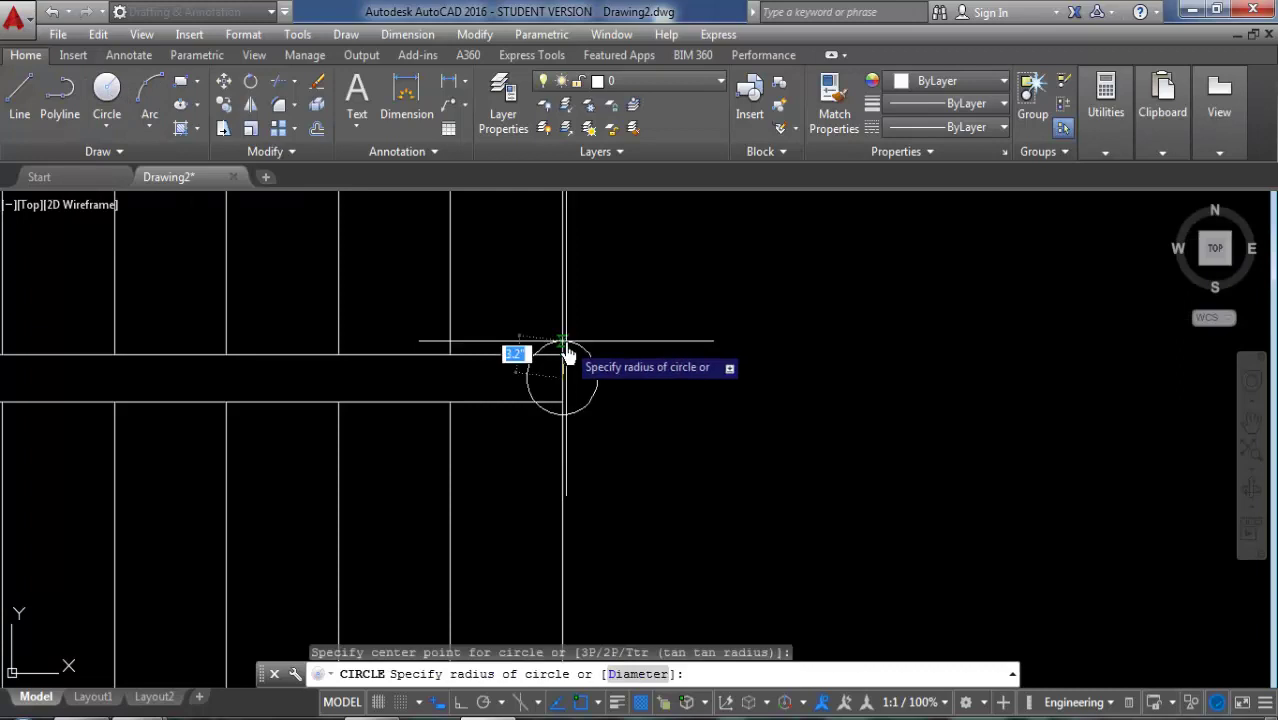
{"action": "key", "text": "Return"}
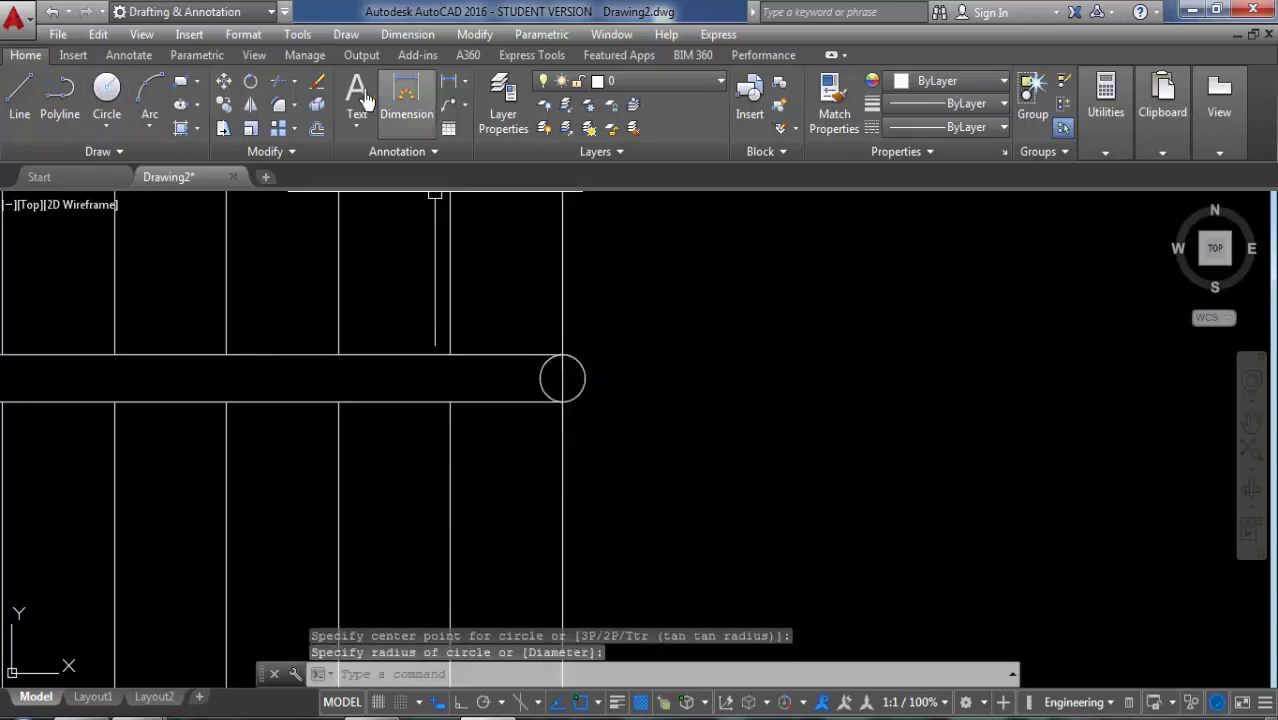
{"action": "left_click", "coordinate": [278, 93]}
{"action": "key", "text": "Return"}
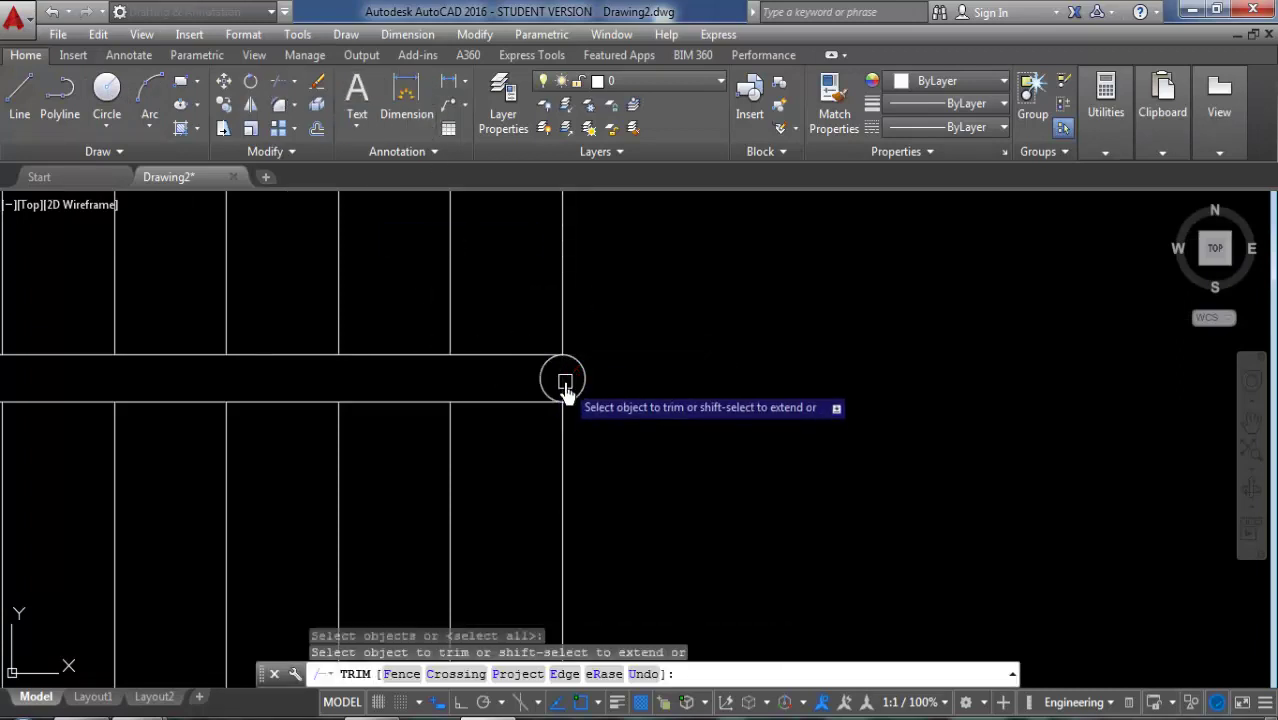
{"action": "left_click", "coordinate": [545, 378]}
{"action": "scroll", "coordinate": [700, 375], "scroll_direction": "down", "scroll_amount": 4}
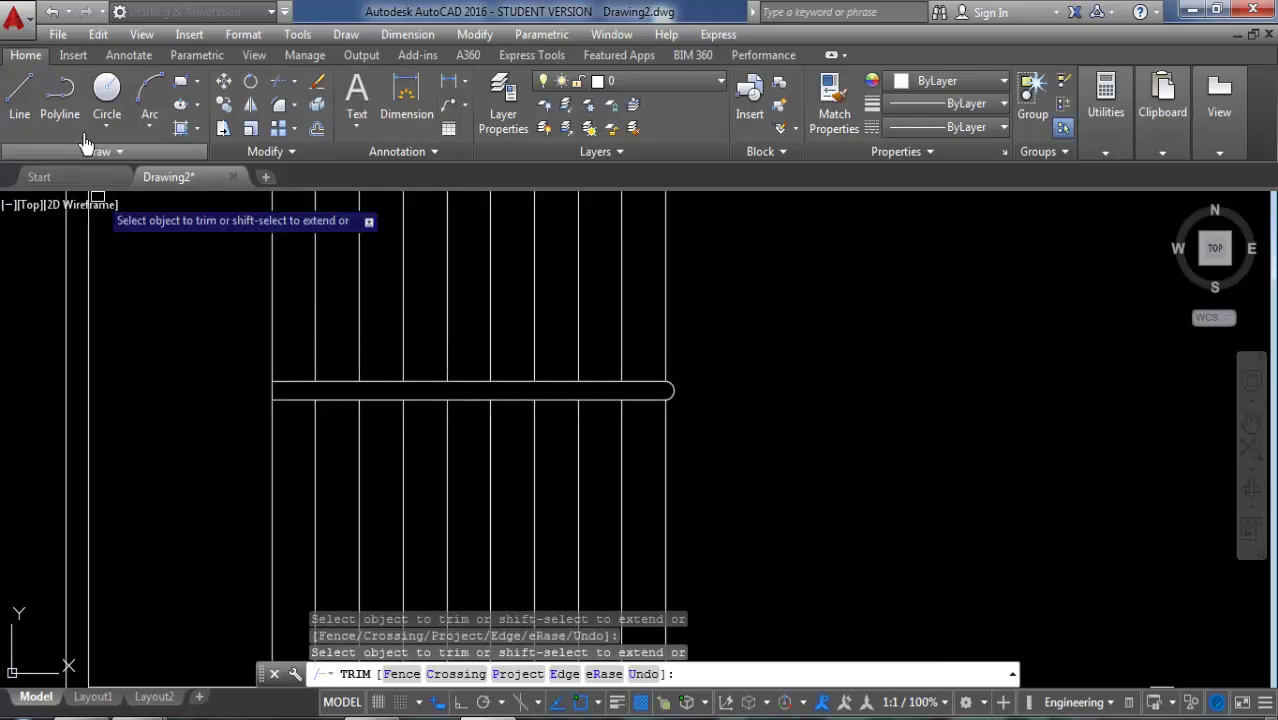
Step: Cap the band's left end with a band-width circle and trim its inner half
{"action": "left_click", "coordinate": [107, 92]}
{"action": "scroll", "coordinate": [282, 405], "scroll_direction": "up", "scroll_amount": 3}
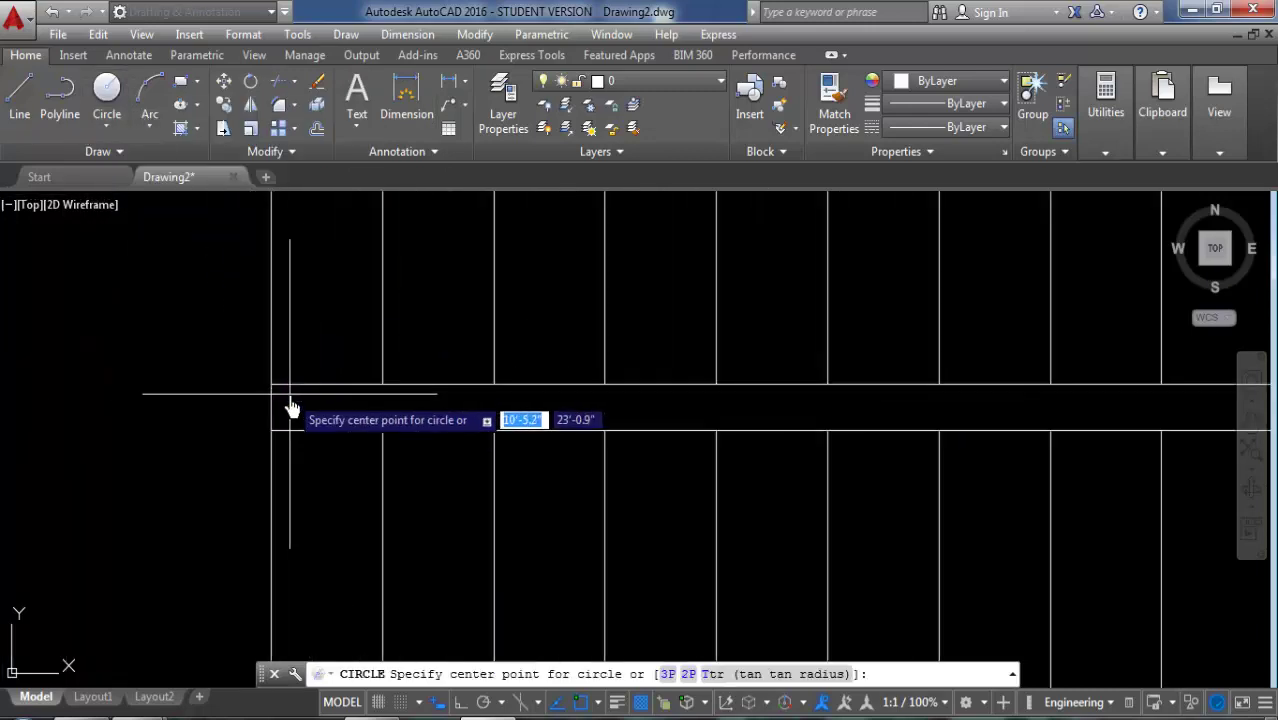
{"action": "left_click", "coordinate": [274, 420]}
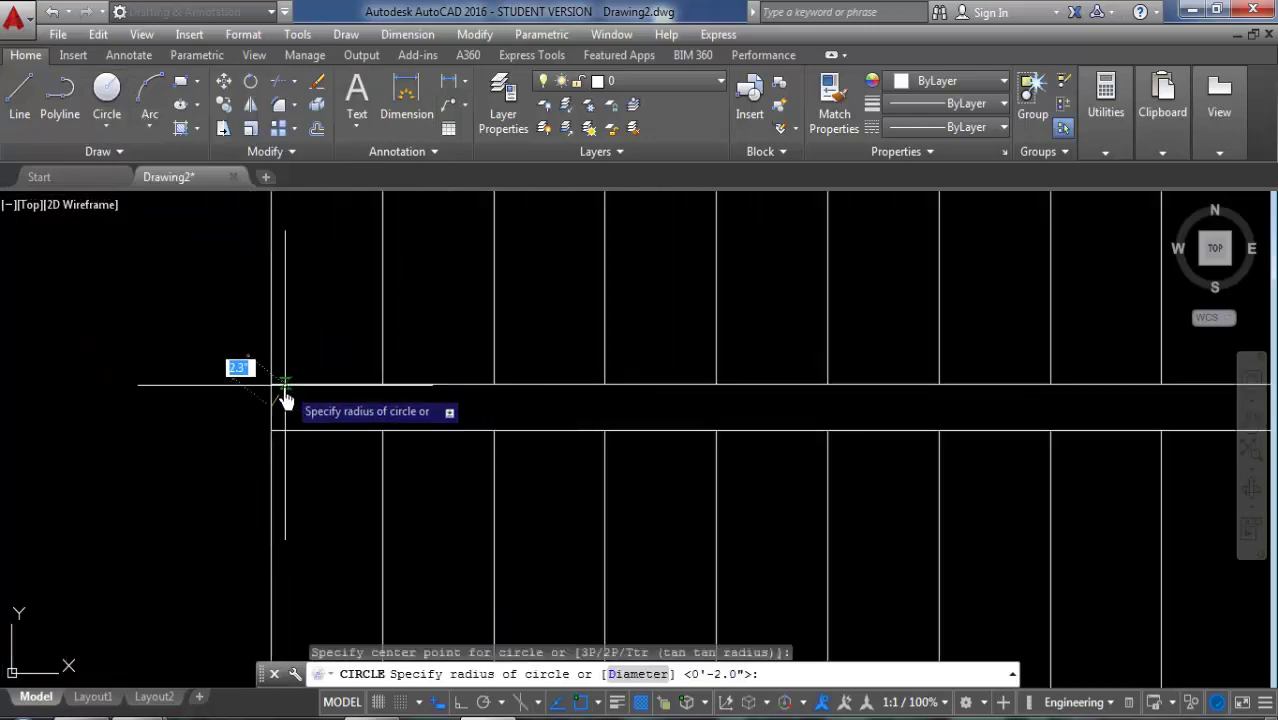
{"action": "left_click", "coordinate": [275, 383]}
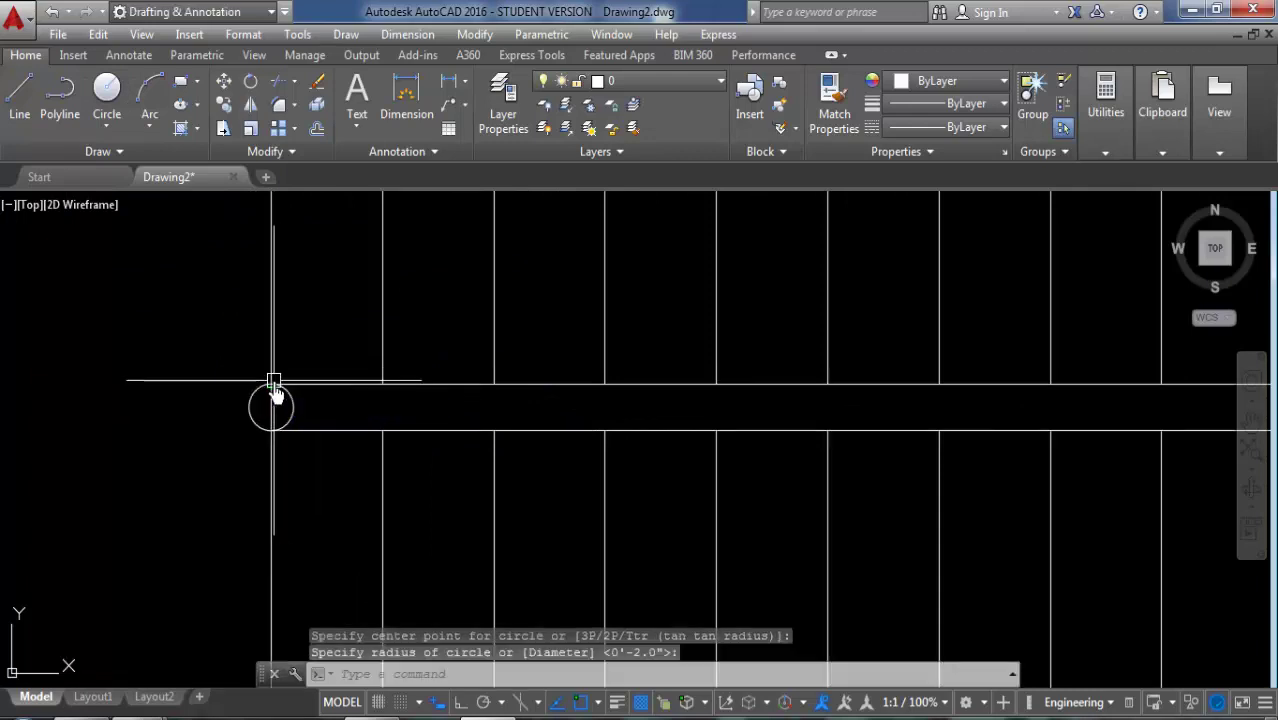
{"action": "left_click", "coordinate": [284, 93]}
{"action": "key", "text": "Return"}
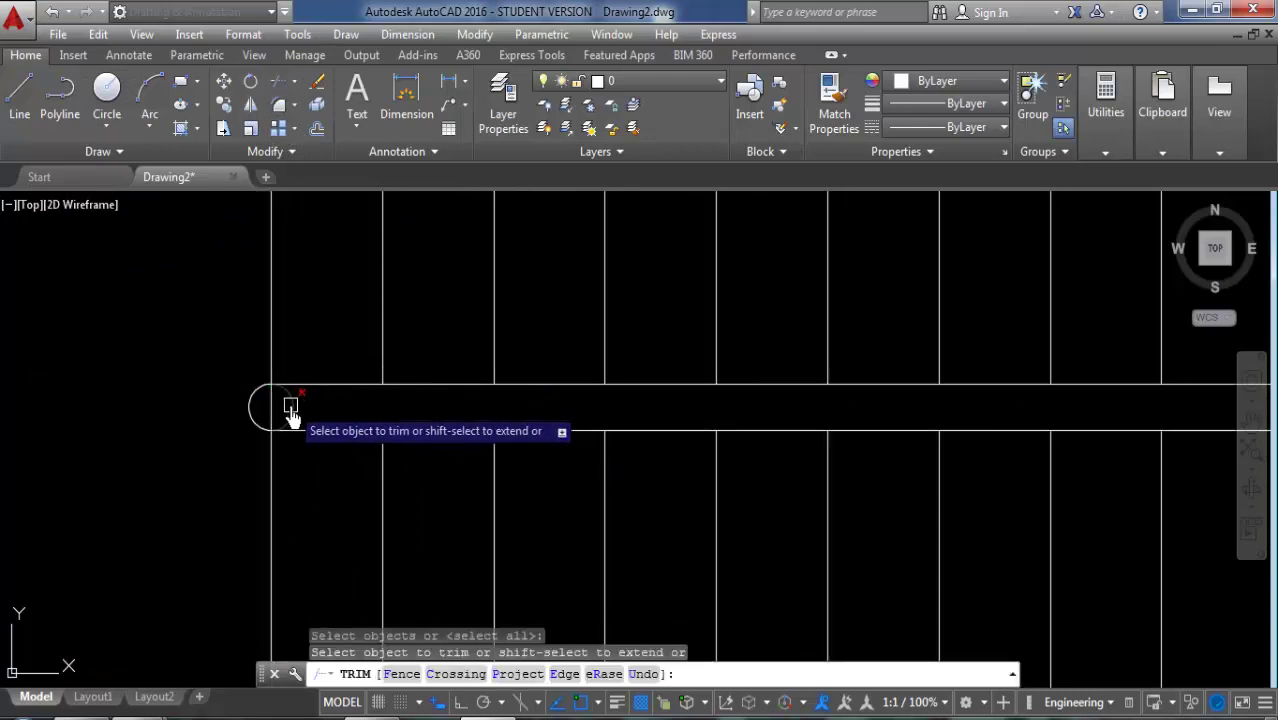
{"action": "left_click", "coordinate": [284, 408]}
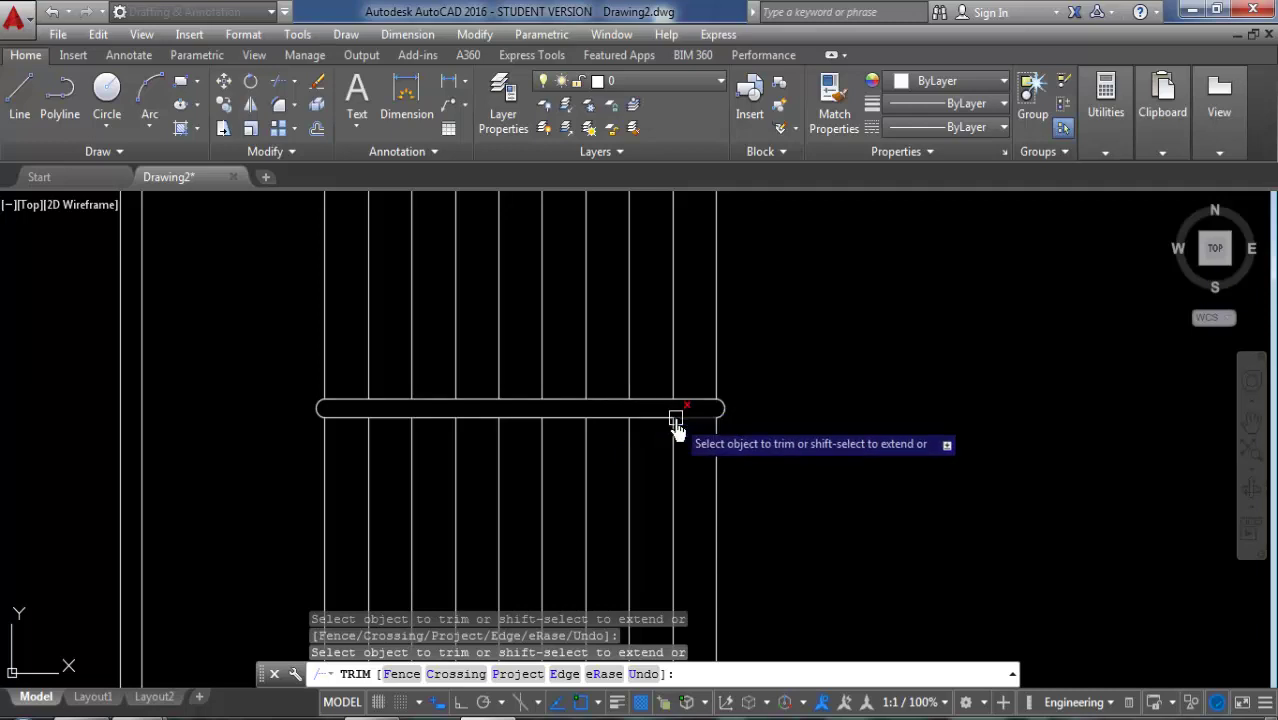
{"action": "scroll", "coordinate": [679, 422], "scroll_direction": "down", "scroll_amount": 4}
{"action": "key", "text": "Escape"}
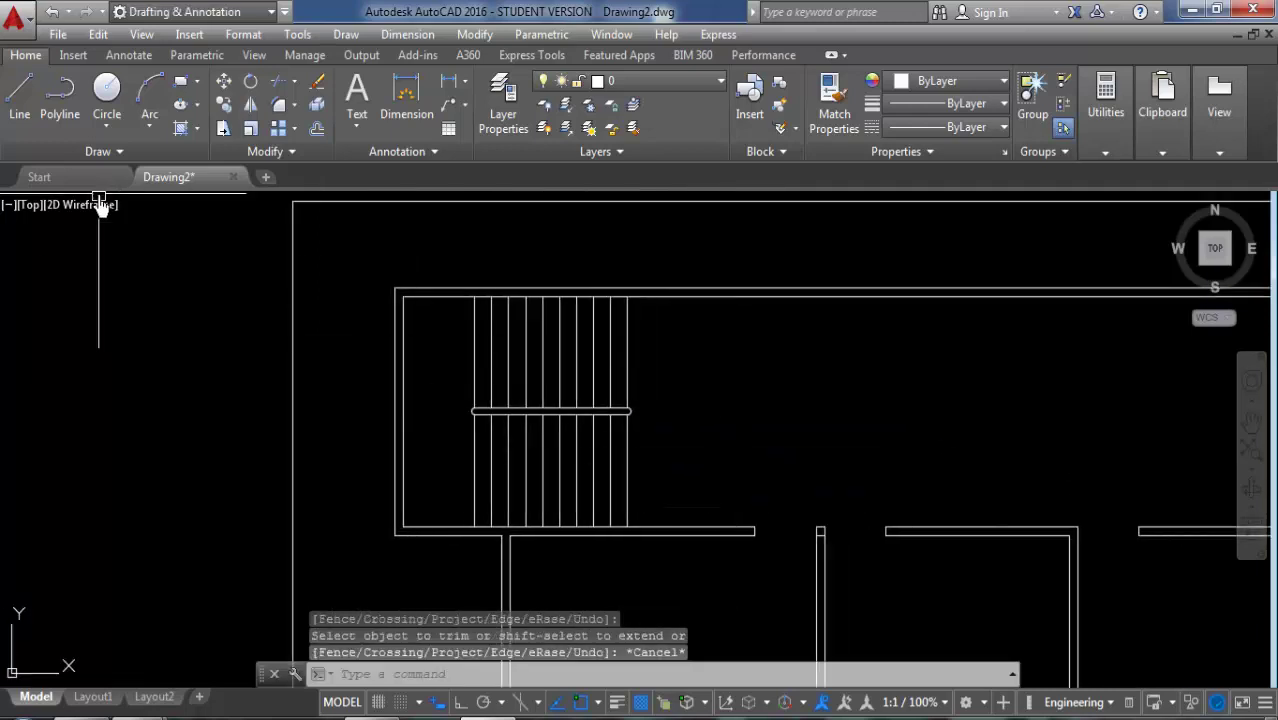
Step: Draw the Ortho walking line left across the upper flight, down, and right along the lower flight
{"action": "left_click", "coordinate": [20, 92]}
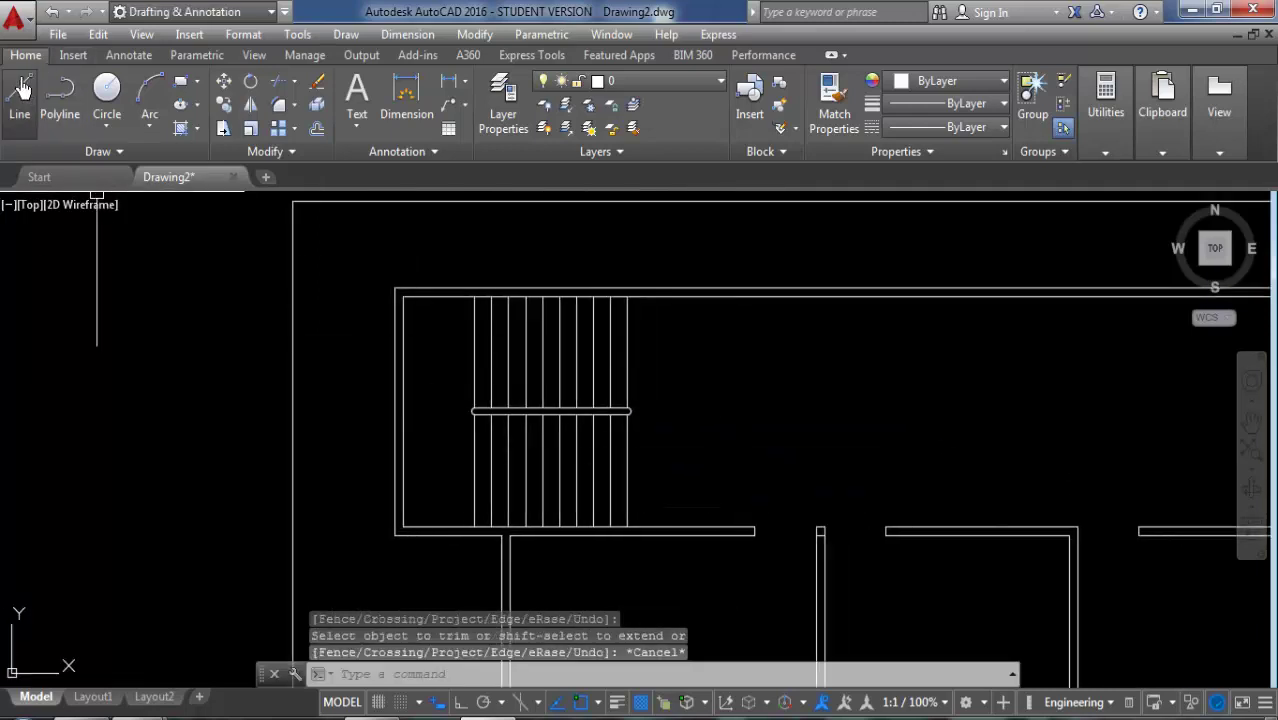
{"action": "left_click", "coordinate": [685, 351]}
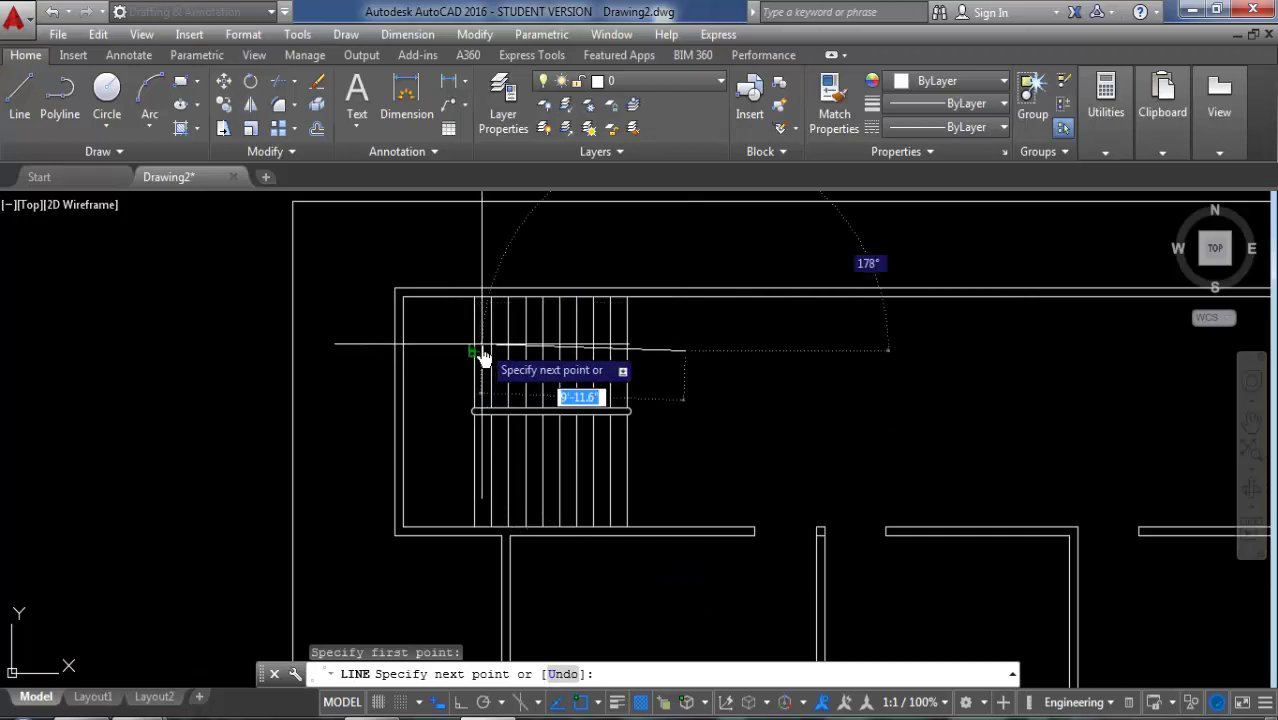
{"action": "key", "text": "F8"}
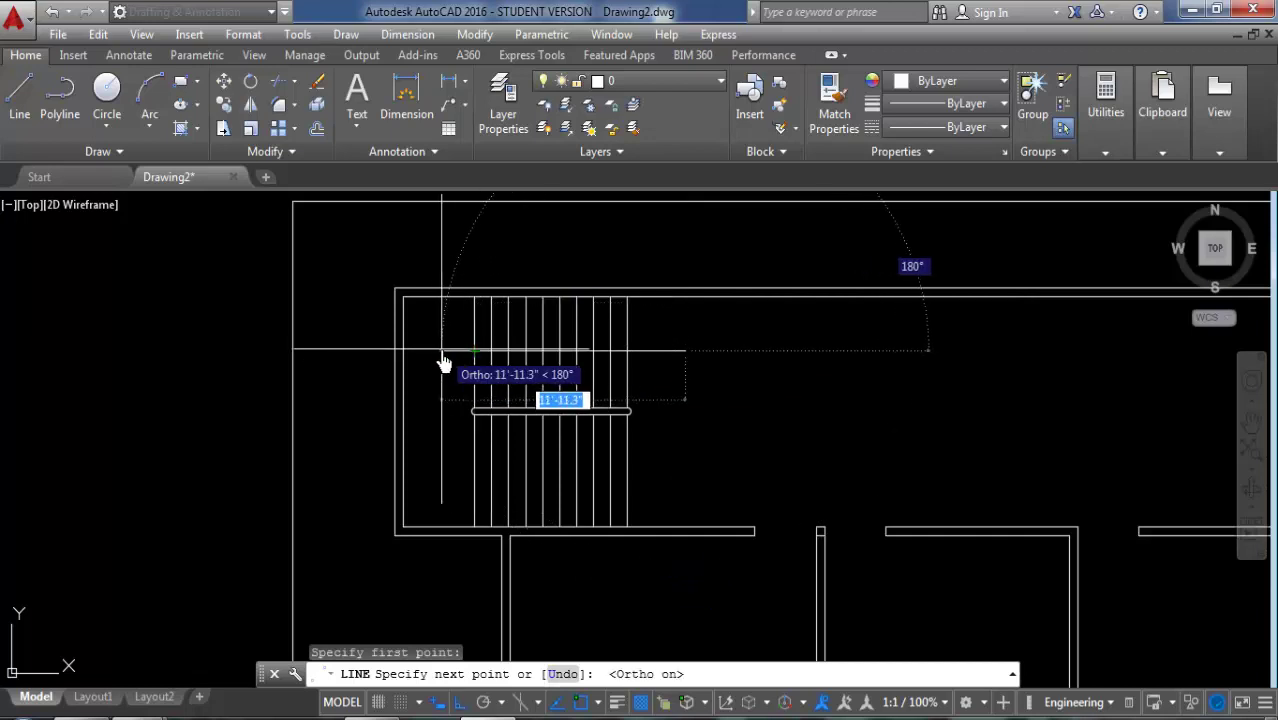
{"action": "left_click", "coordinate": [443, 351]}
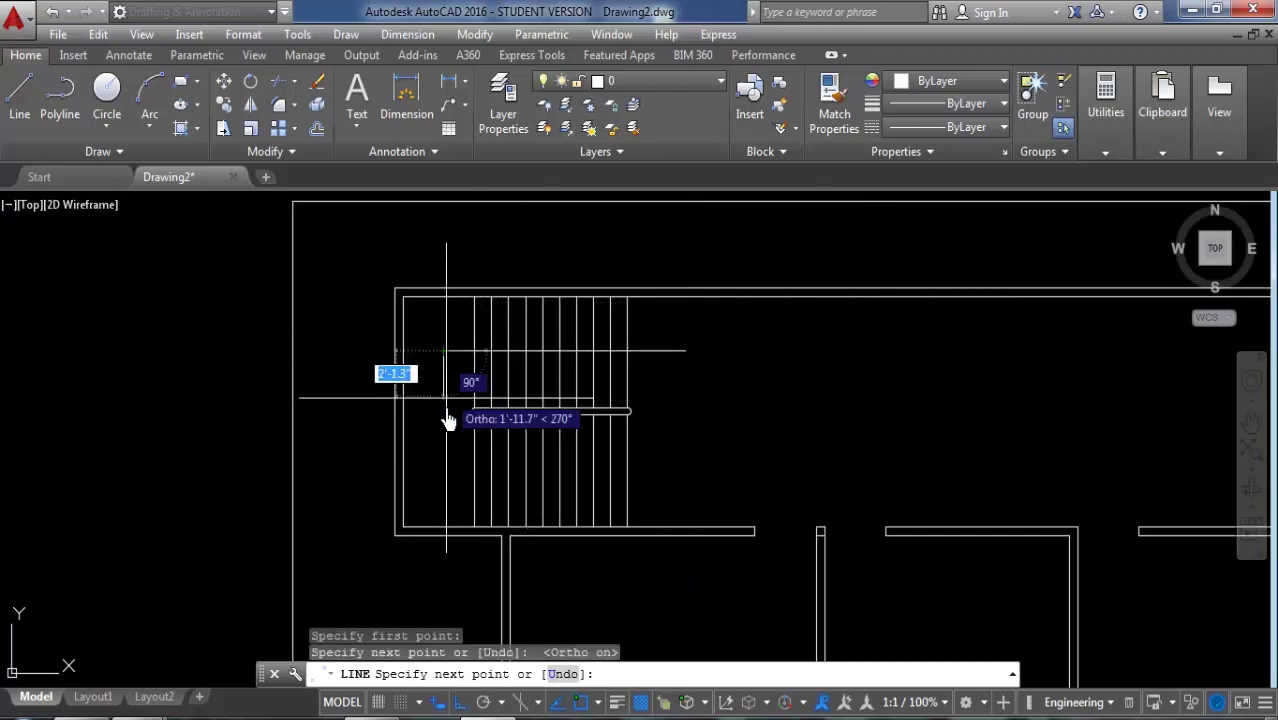
{"action": "left_click", "coordinate": [443, 471]}
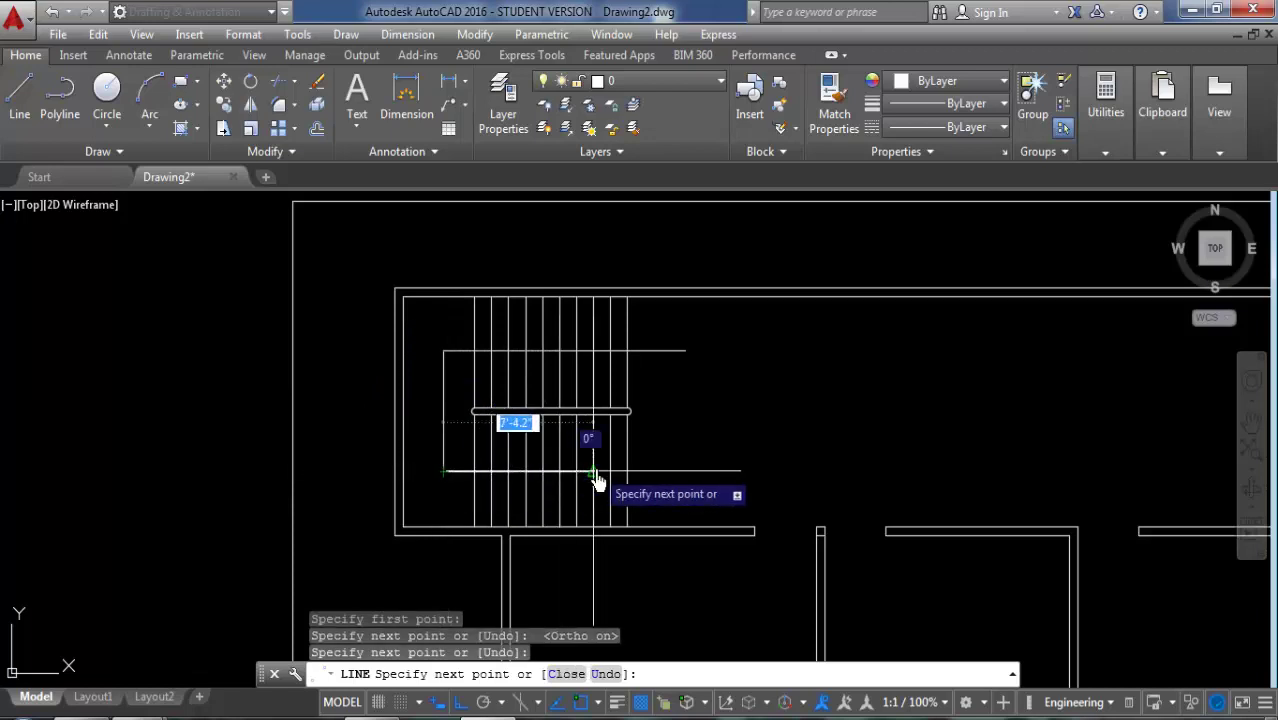
{"action": "left_click", "coordinate": [593, 472]}
{"action": "scroll", "coordinate": [590, 478], "scroll_direction": "up", "scroll_amount": 2}
{"action": "scroll", "coordinate": [588, 479], "scroll_direction": "up", "scroll_amount": 2}
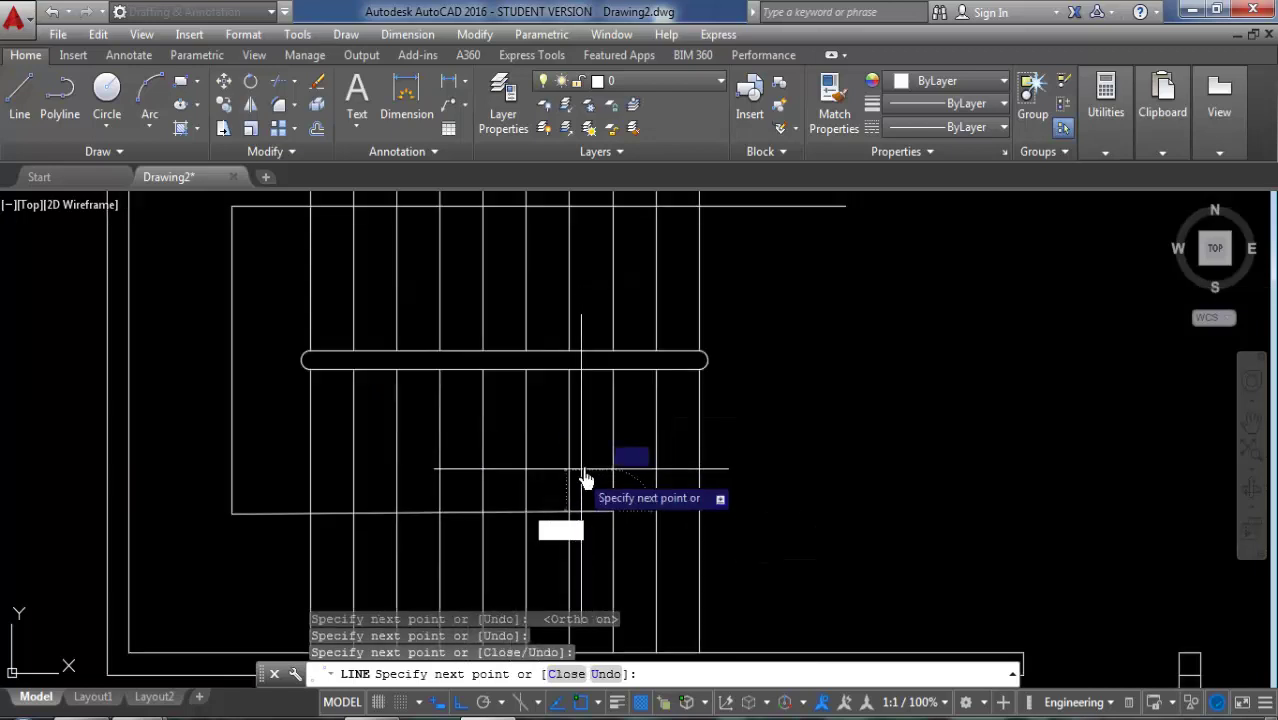
{"action": "key", "text": "F8"}
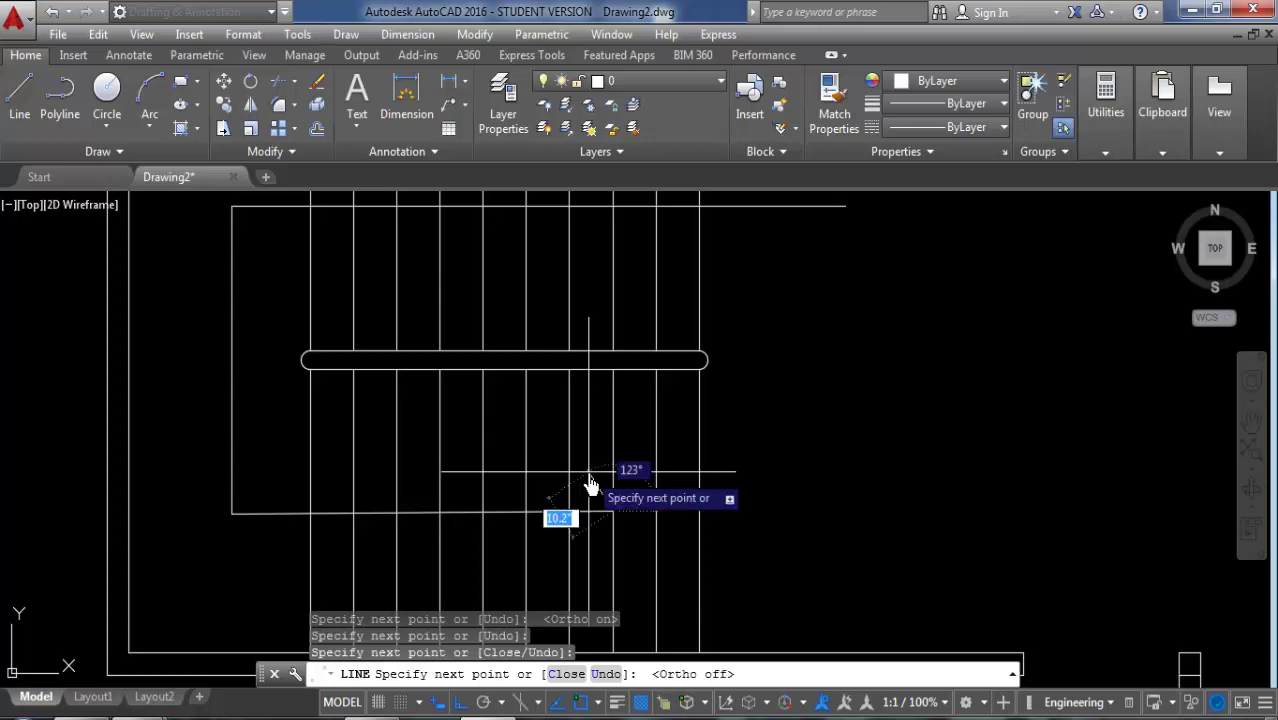
{"action": "scroll", "coordinate": [590, 485], "scroll_direction": "up", "scroll_amount": 2}
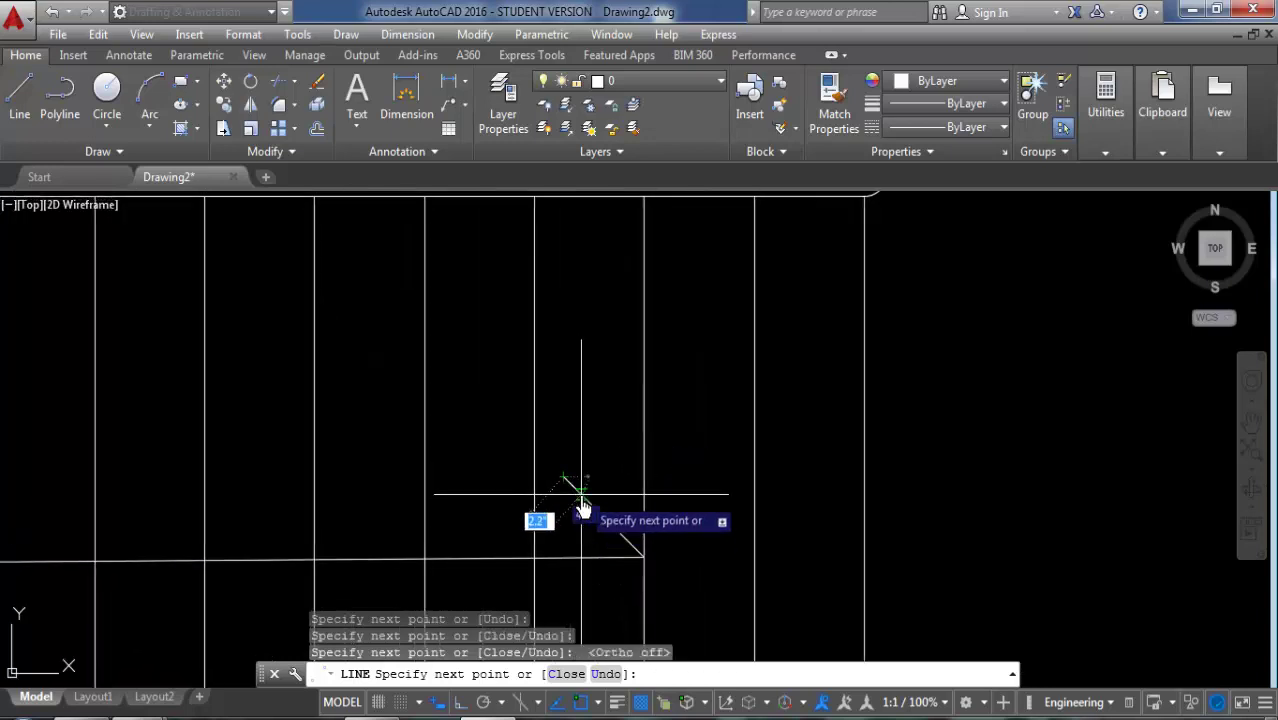
{"action": "key", "text": "Return"}
Step: Add two short angled strokes forming the arrowhead at the walking line's end
{"action": "middle_click_drag", "start_coordinate": [622, 542], "coordinate": [605, 442]}
{"action": "key", "text": "Return"}
{"action": "left_click", "coordinate": [605, 418]}
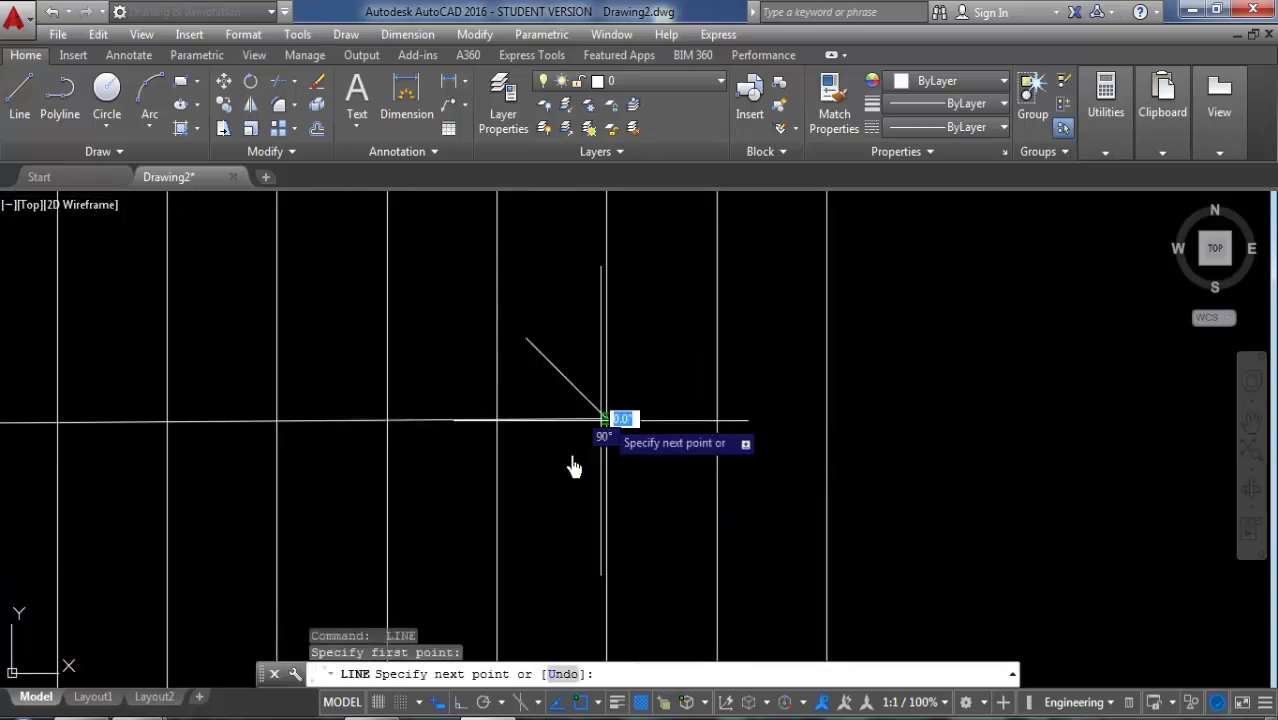
{"action": "left_click", "coordinate": [545, 482]}
{"action": "key", "text": "Return"}
{"action": "scroll", "coordinate": [628, 533], "scroll_direction": "down", "scroll_amount": 5}
{"action": "scroll", "coordinate": [628, 533], "scroll_direction": "down", "scroll_amount": 2}
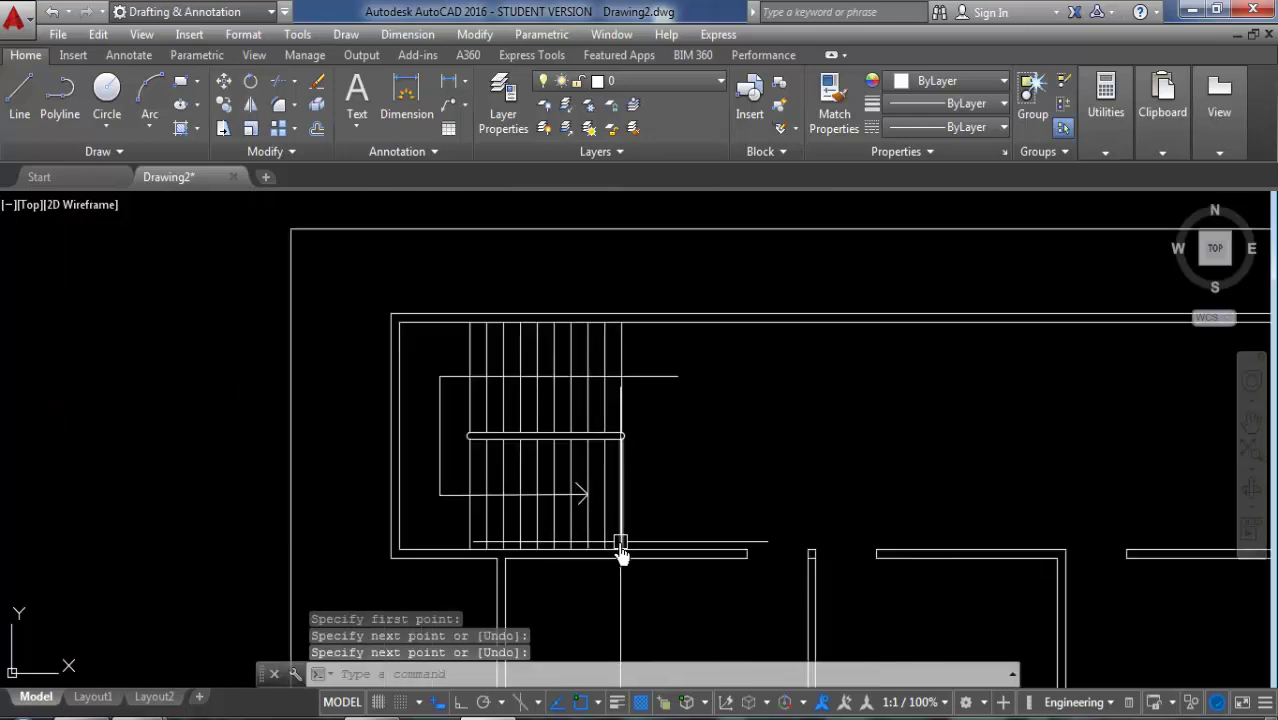
Step: Pan to show the full floor plan and start an Offset at 5' distance
{"action": "scroll", "coordinate": [655, 470], "scroll_direction": "down", "scroll_amount": 3}
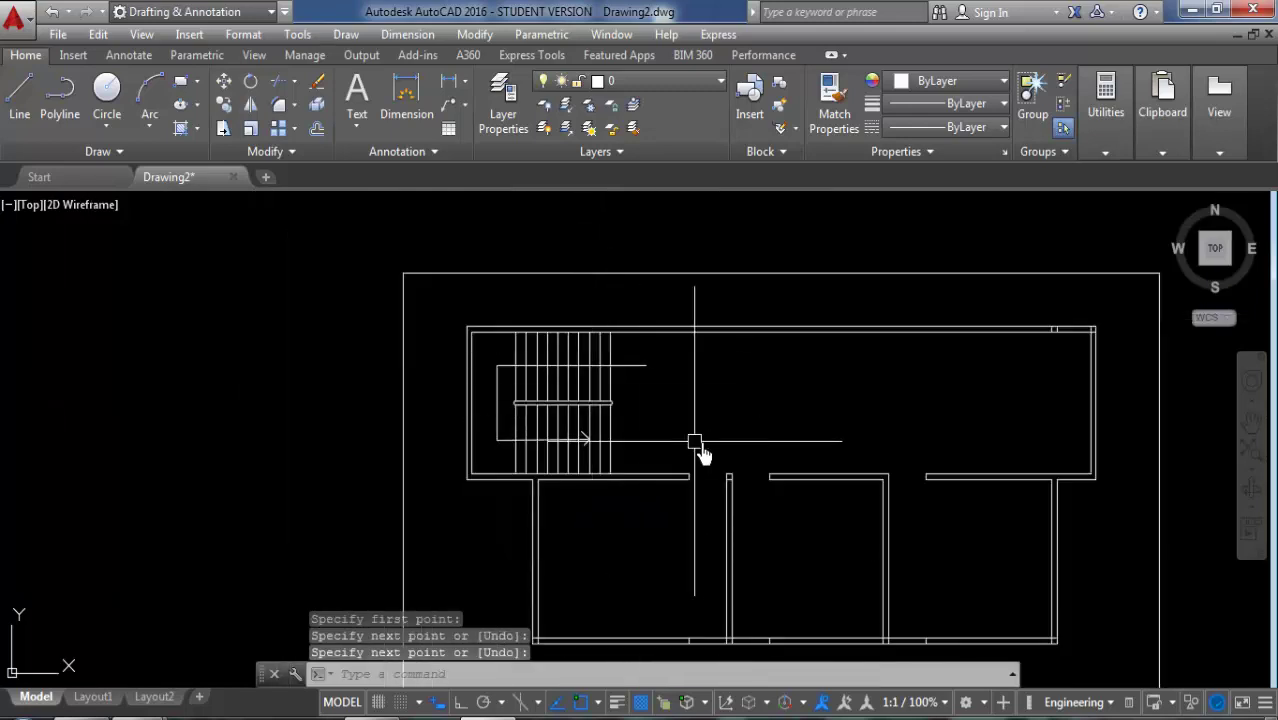
{"action": "middle_click_drag", "start_coordinate": [699, 442], "coordinate": [593, 434]}
{"action": "middle_click_drag", "start_coordinate": [697, 485], "coordinate": [658, 448]}
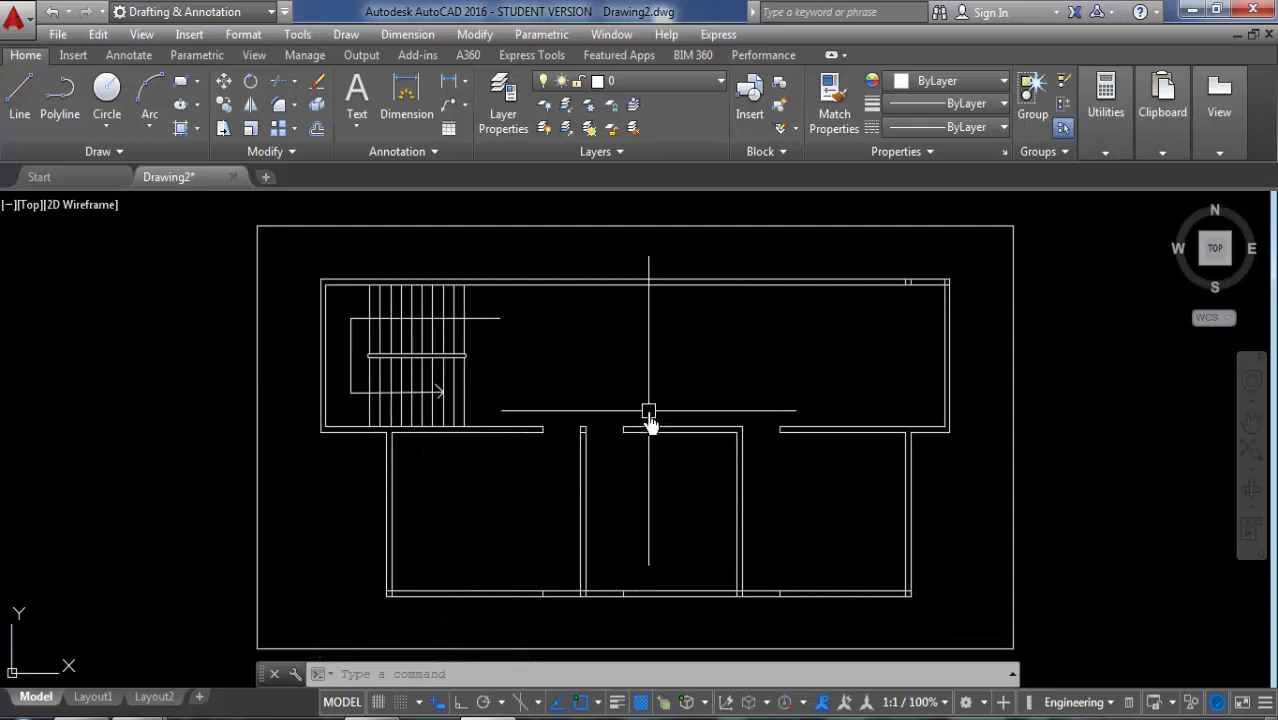
{"action": "middle_click_drag", "start_coordinate": [664, 445], "coordinate": [585, 390]}
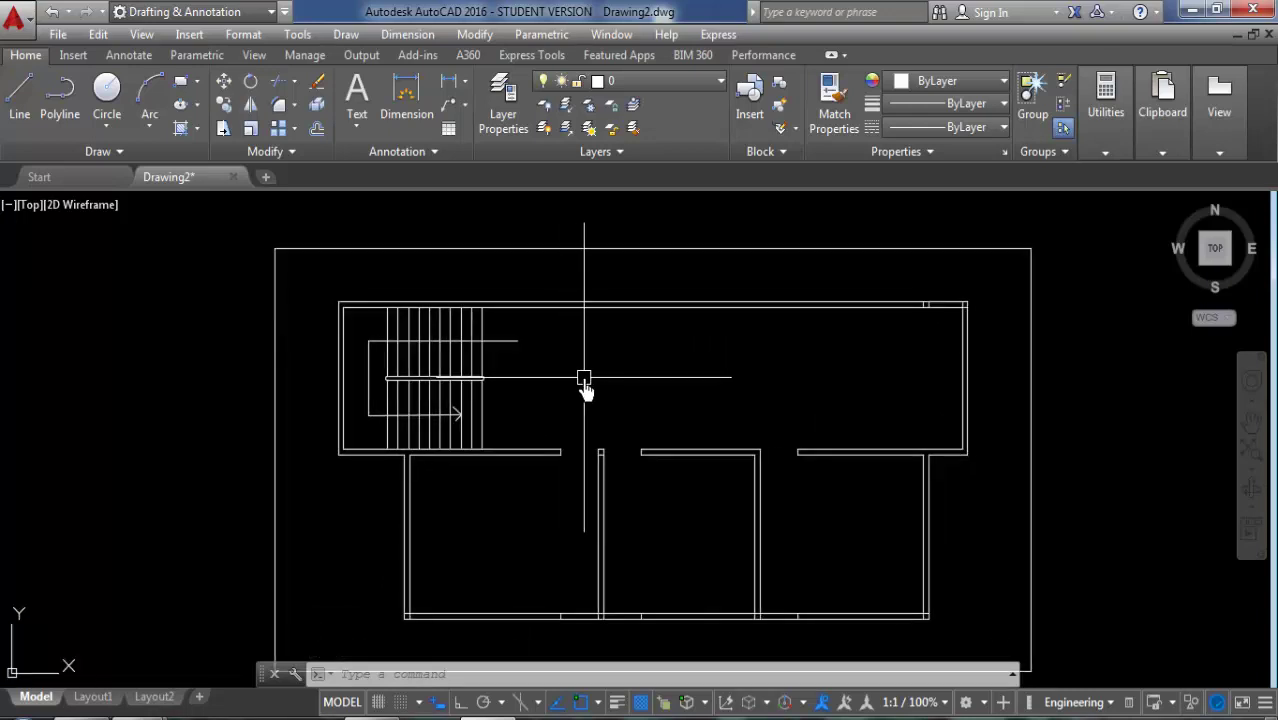
{"action": "key", "text": "Escape"}
{"action": "key", "text": "Return"}
{"action": "type", "text": "5'"}
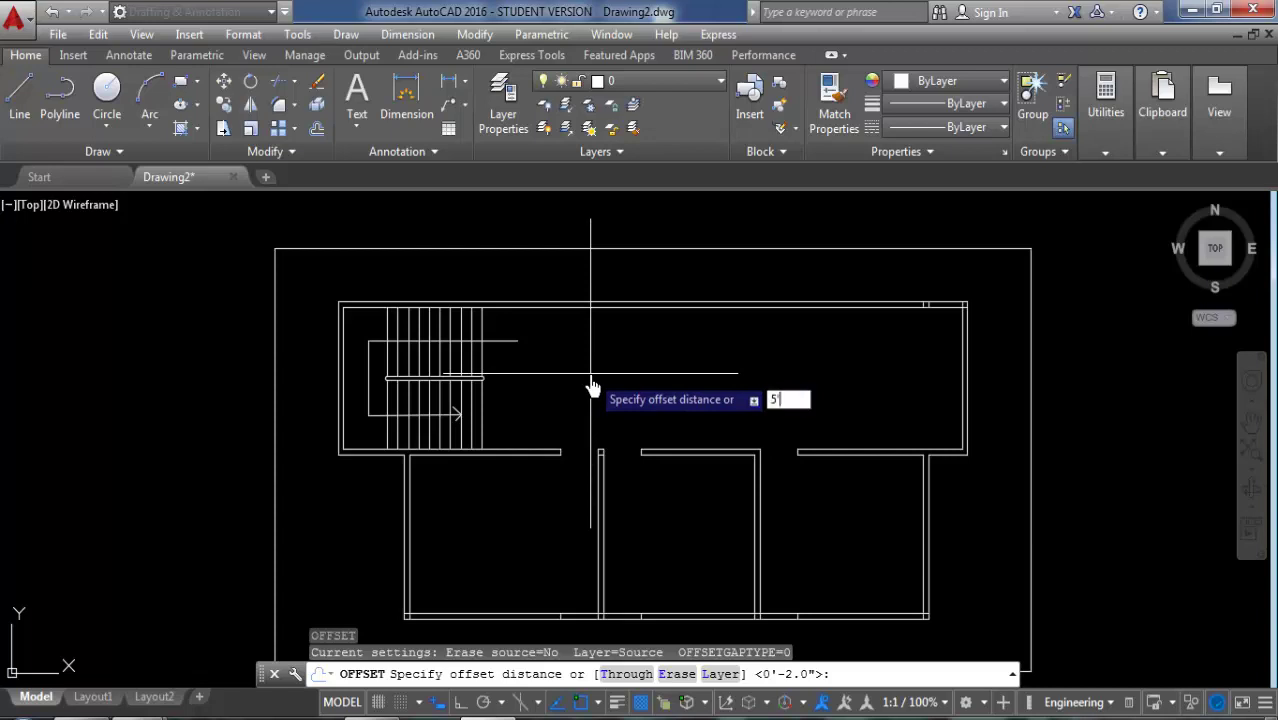
Step: Offset the right wall line 5' inward, then add a 5" second face
{"action": "key", "text": "Return"}
{"action": "scroll", "coordinate": [985, 383], "scroll_direction": "up", "scroll_amount": 2}
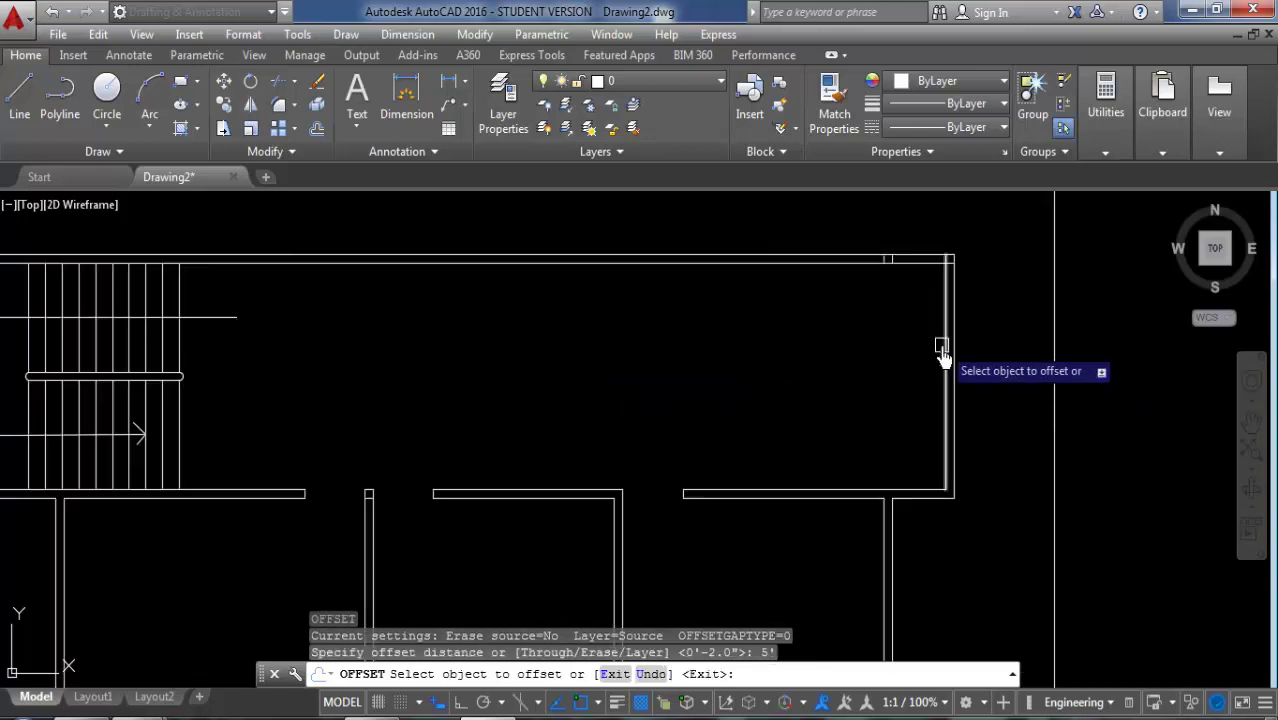
{"action": "left_click", "coordinate": [944, 357]}
{"action": "left_click", "coordinate": [893, 345]}
{"action": "key", "text": "Return"}
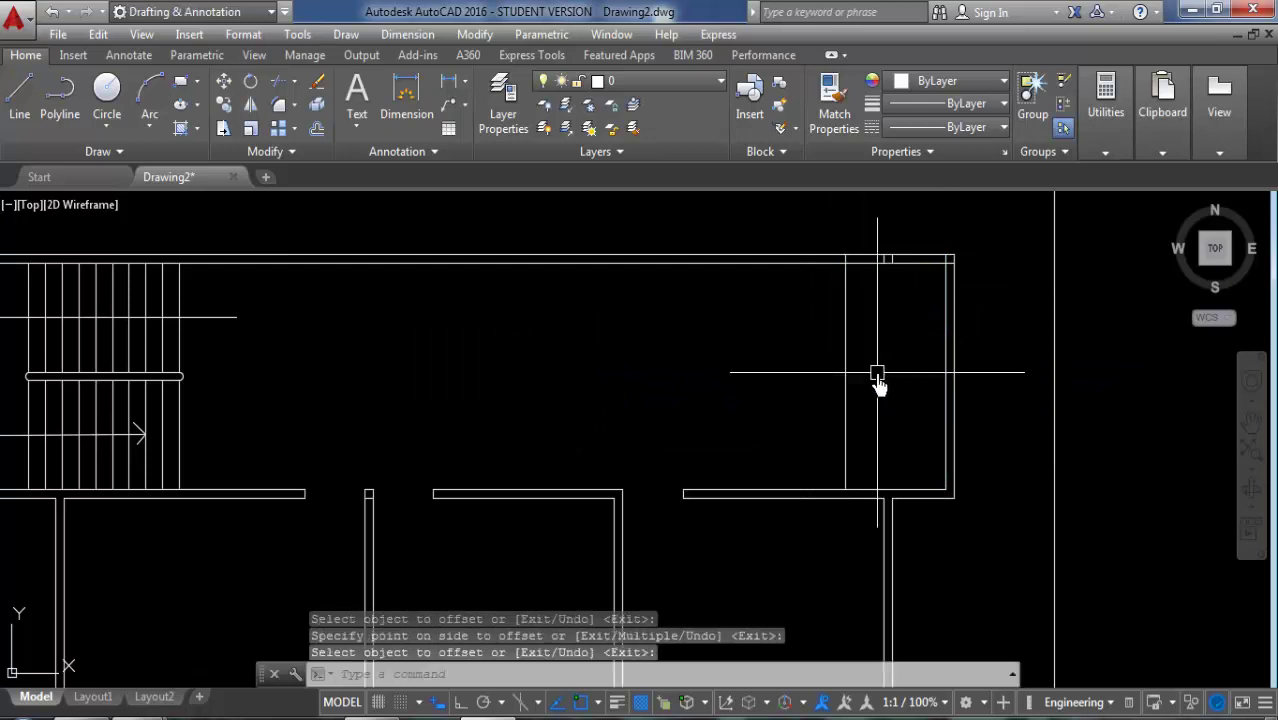
{"action": "key", "text": "Return"}
{"action": "type", "text": "5"}
{"action": "key", "text": "Return"}
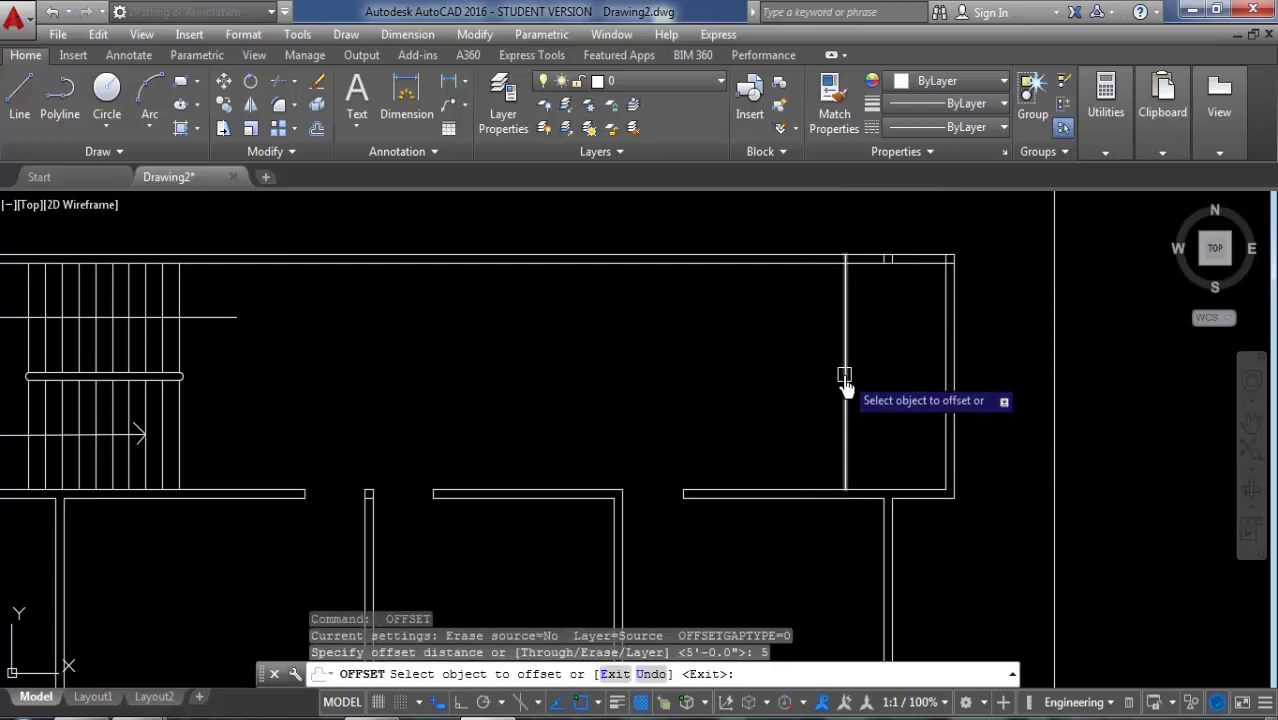
{"action": "left_click", "coordinate": [845, 378]}
{"action": "left_click", "coordinate": [745, 387]}
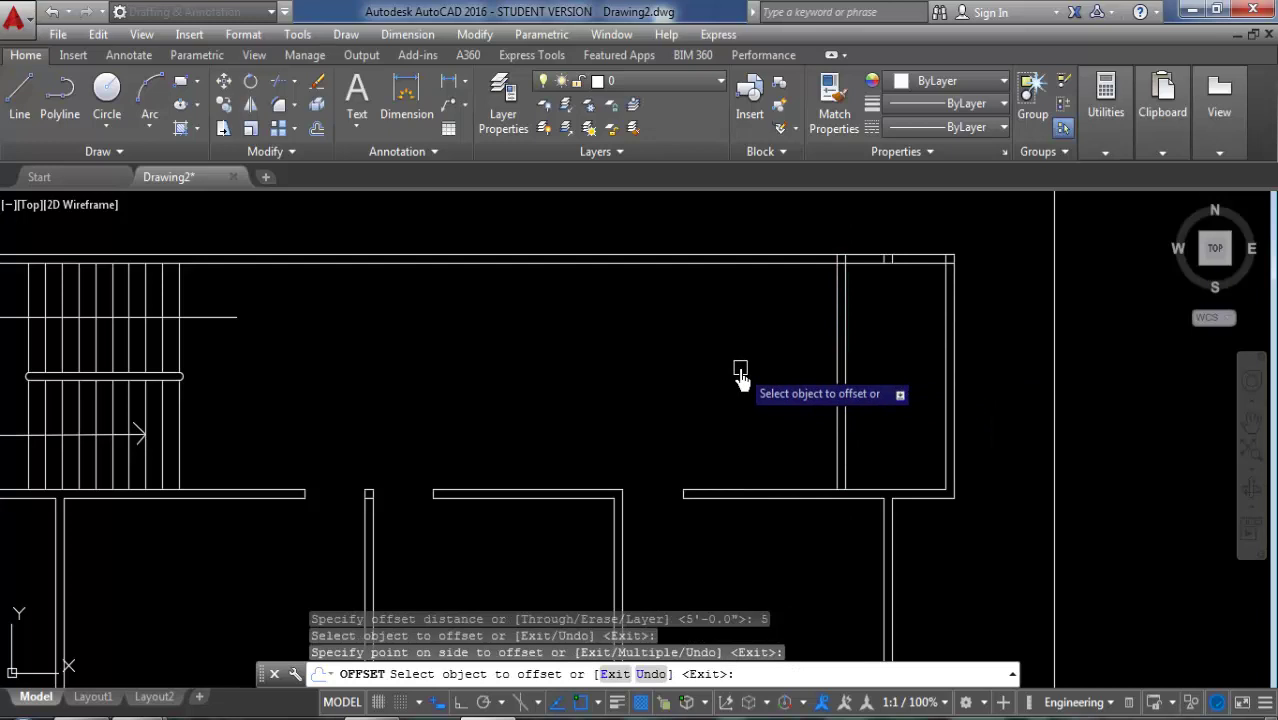
{"action": "key", "text": "Escape"}
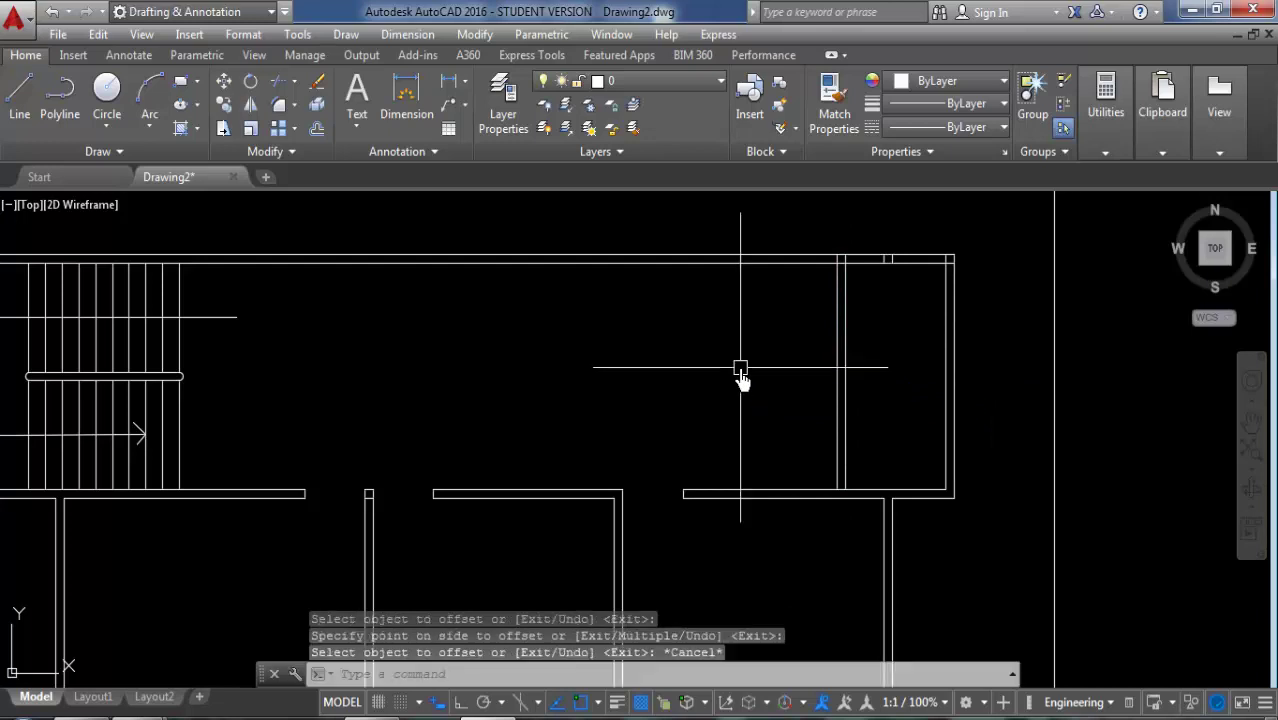
Step: Offset the inner partition line 12' left and add a 5" second face
{"action": "key", "text": "o"}
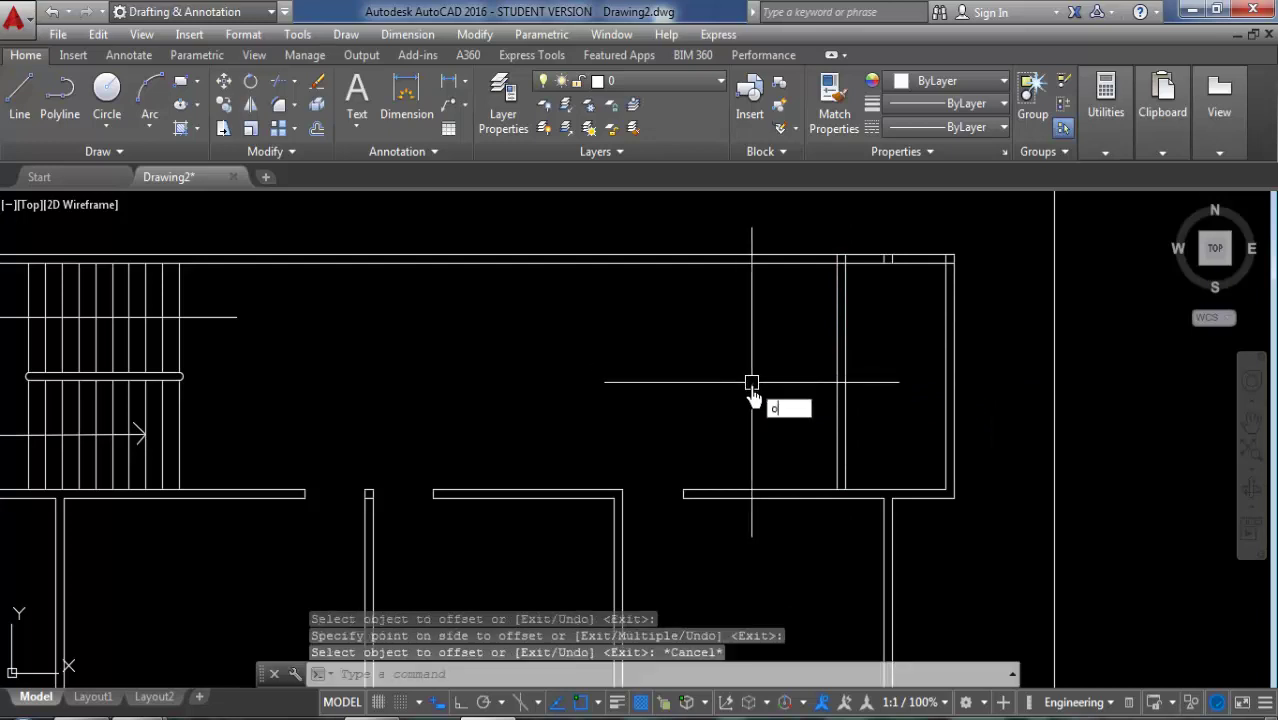
{"action": "key", "text": "Return"}
{"action": "type", "text": "12'"}
{"action": "key", "text": "Return"}
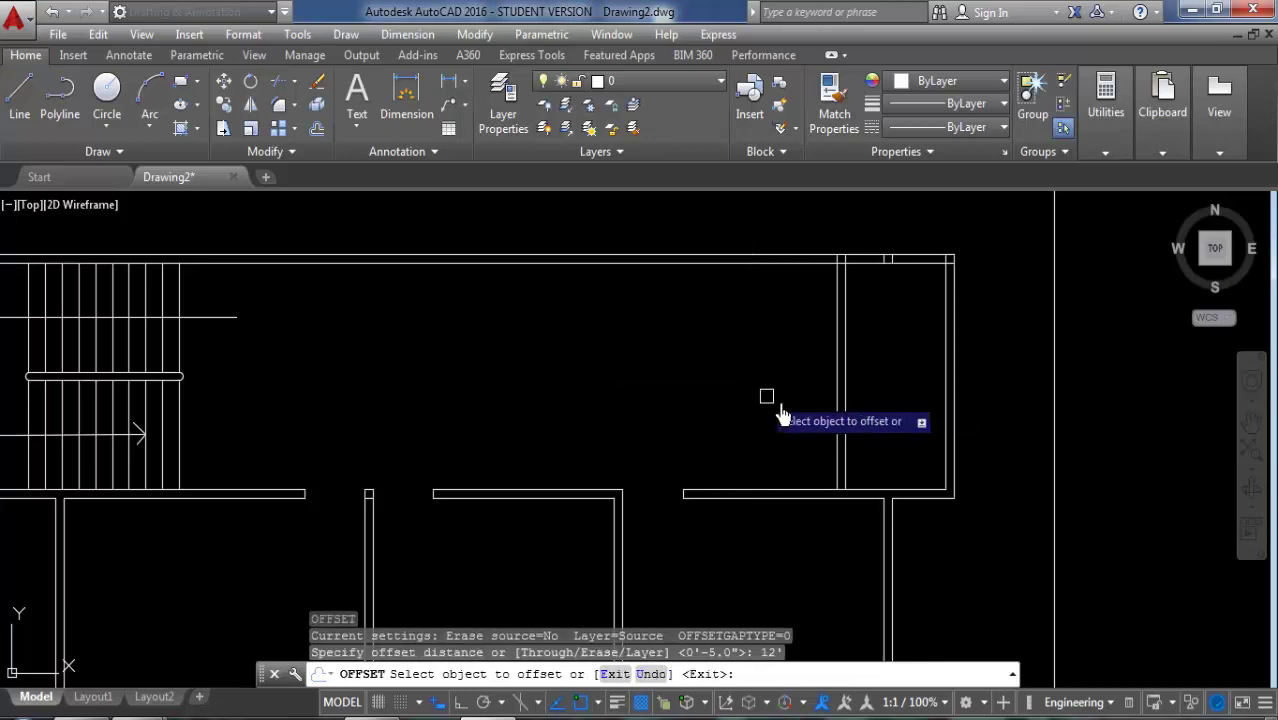
{"action": "left_click", "coordinate": [836, 399]}
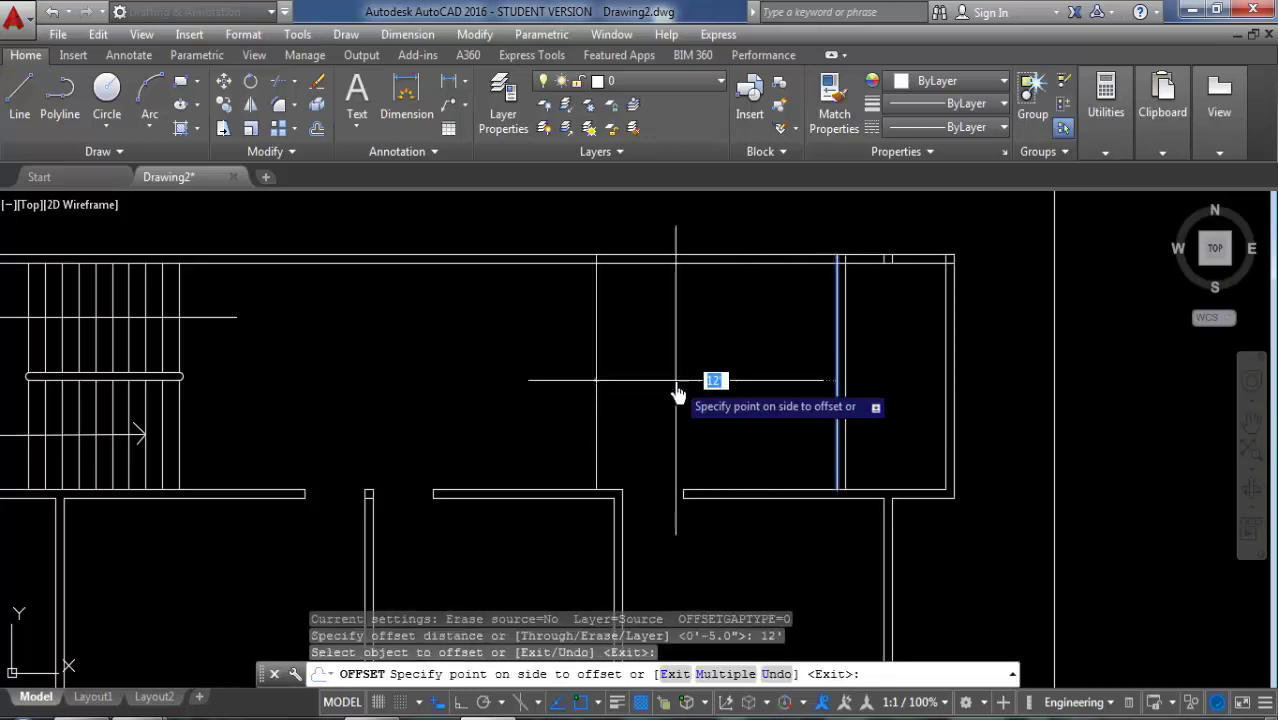
{"action": "left_click", "coordinate": [578, 395]}
{"action": "key", "text": "Return"}
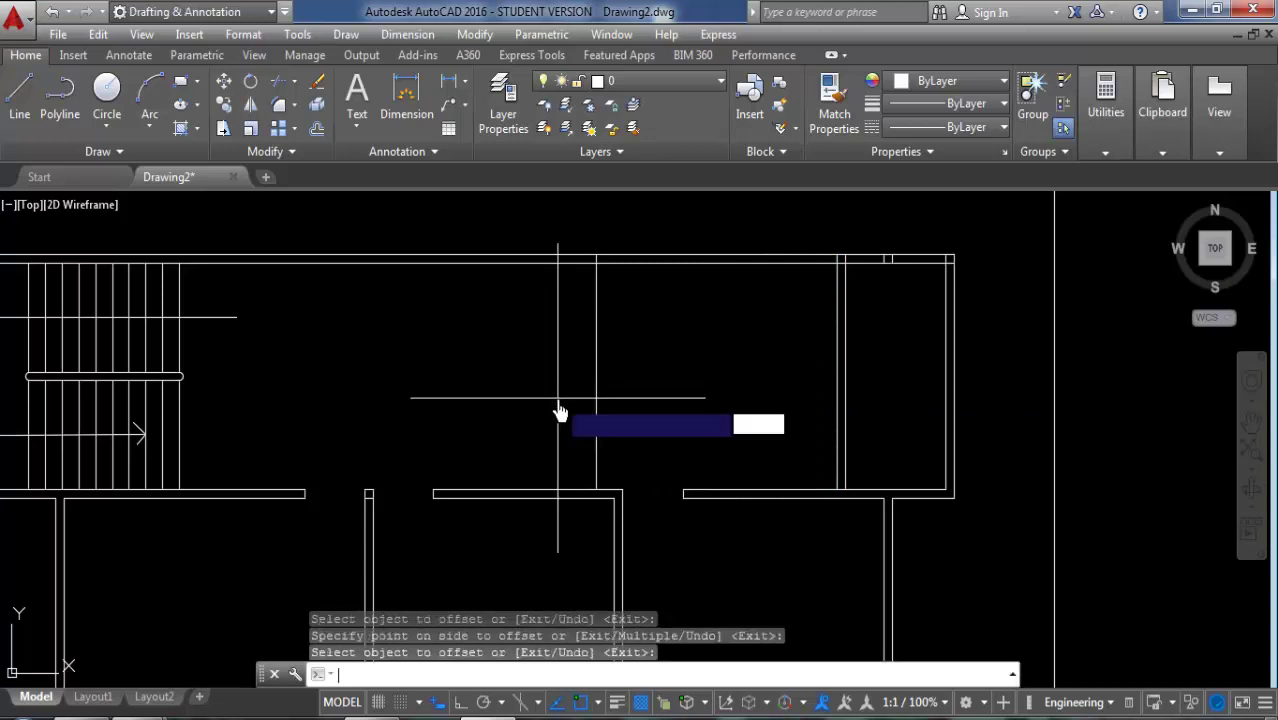
{"action": "key", "text": "Return"}
{"action": "type", "text": "5"}
{"action": "key", "text": "Return"}
{"action": "left_click", "coordinate": [595, 421]}
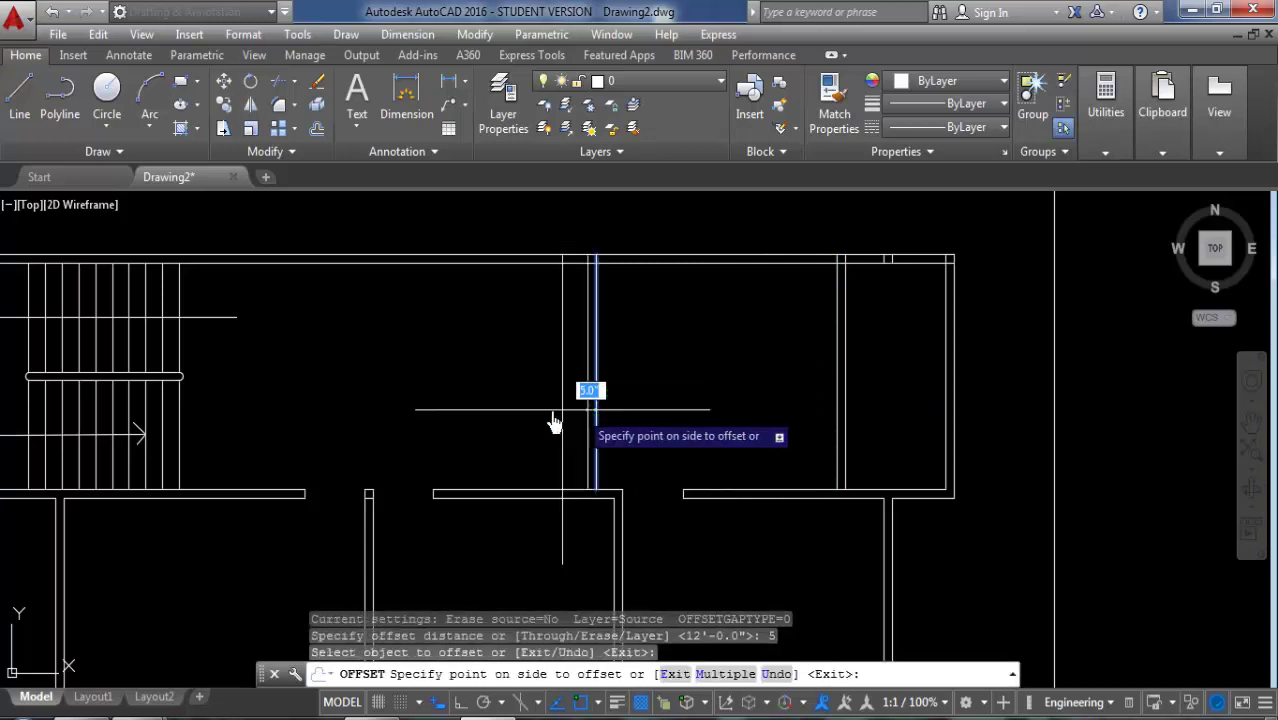
{"action": "left_click", "coordinate": [522, 409]}
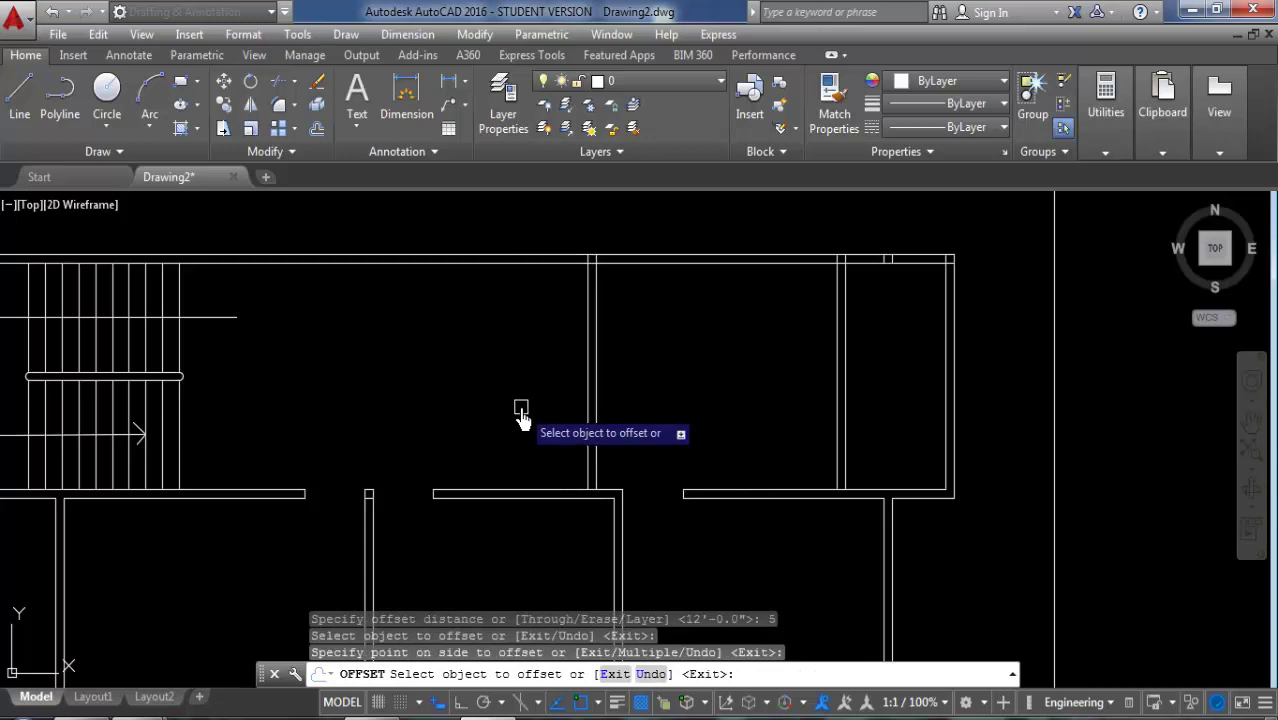
{"action": "key", "text": "Escape"}
Step: Offset the top wall line 6' downward, then add a 5" face below it
{"action": "key", "text": "Return"}
{"action": "type", "text": "7'"}
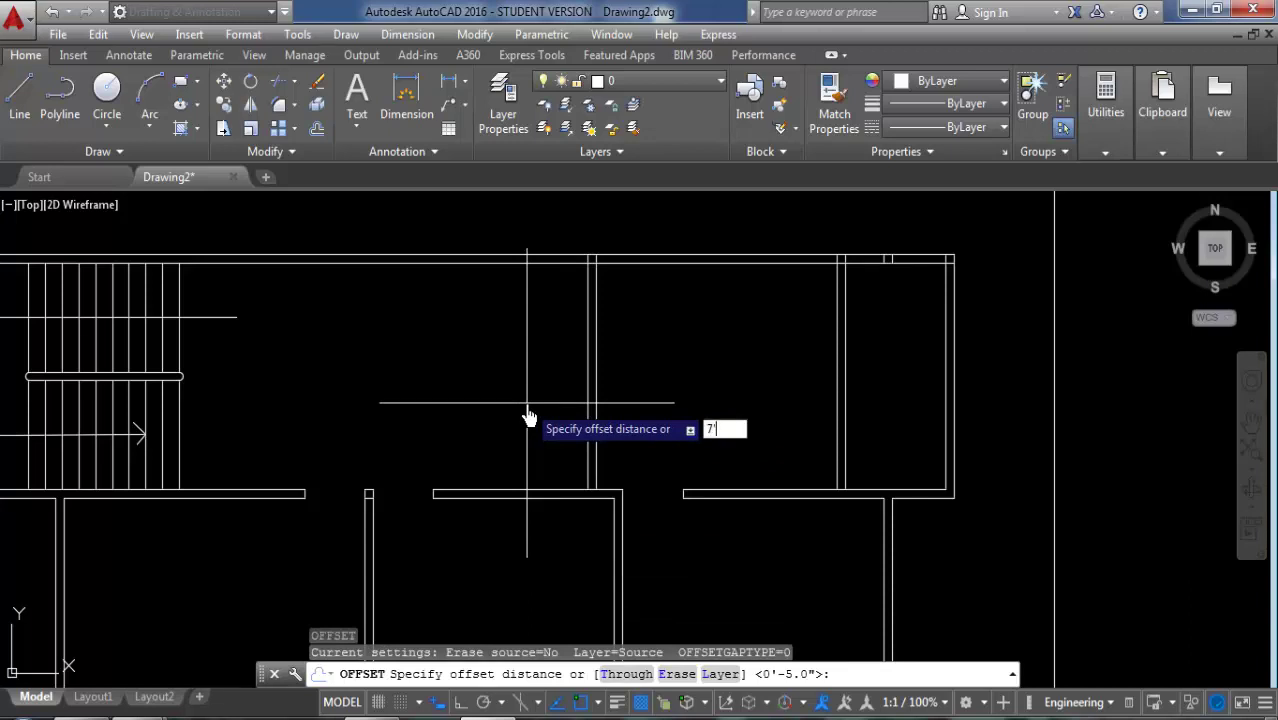
{"action": "key", "text": "Return"}
{"action": "left_click", "coordinate": [536, 262]}
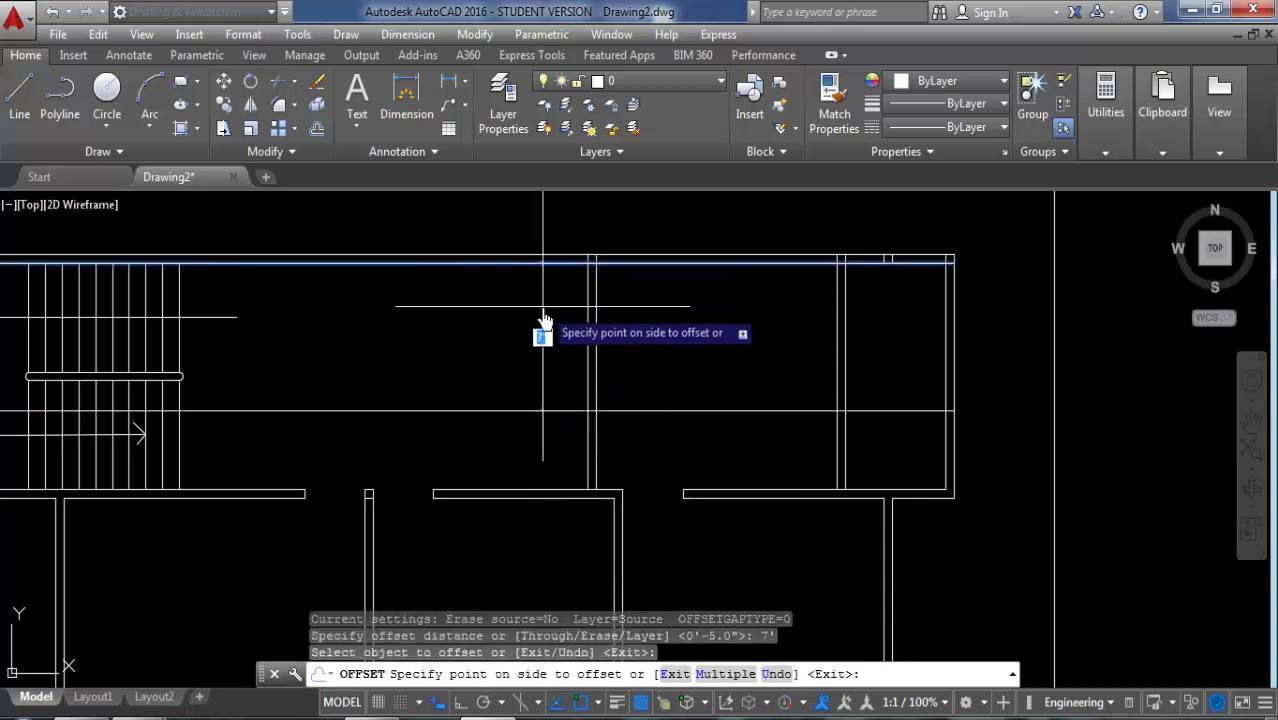
{"action": "key", "text": "Escape"}
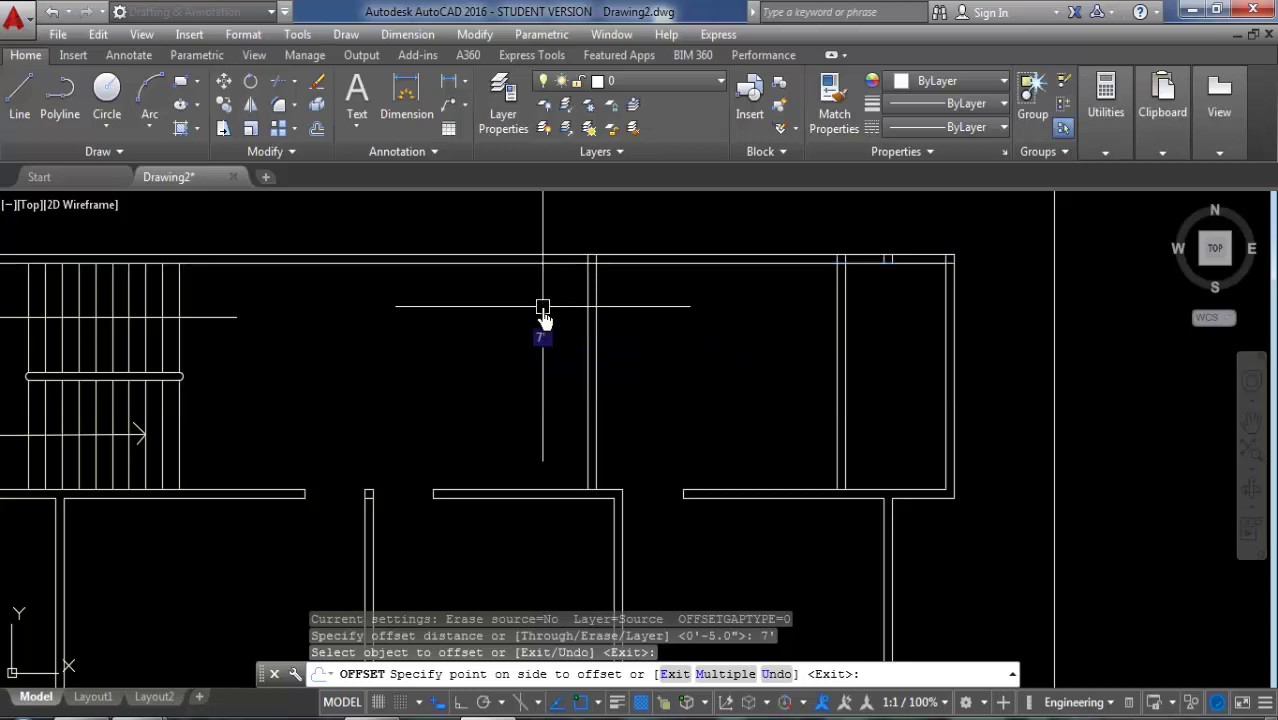
{"action": "type", "text": "o"}
{"action": "key", "text": "Return"}
{"action": "type", "text": "6"}
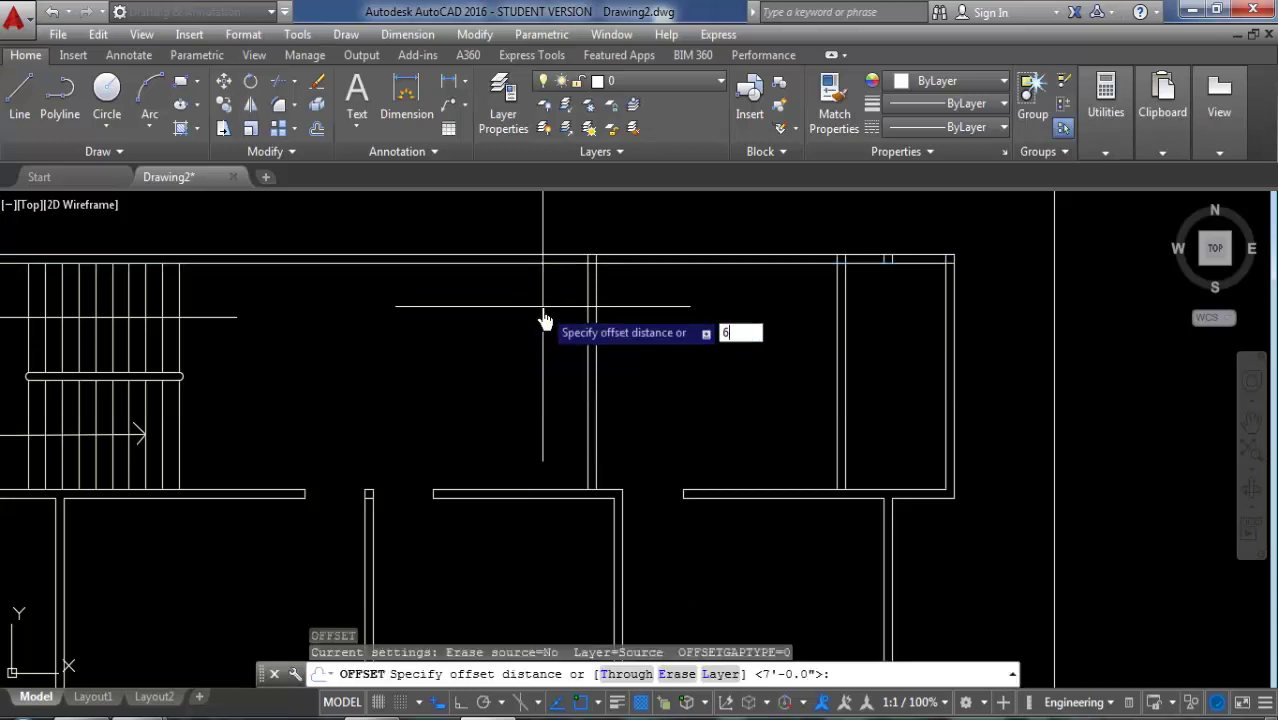
{"action": "key", "text": "Return"}
{"action": "left_click", "coordinate": [551, 262]}
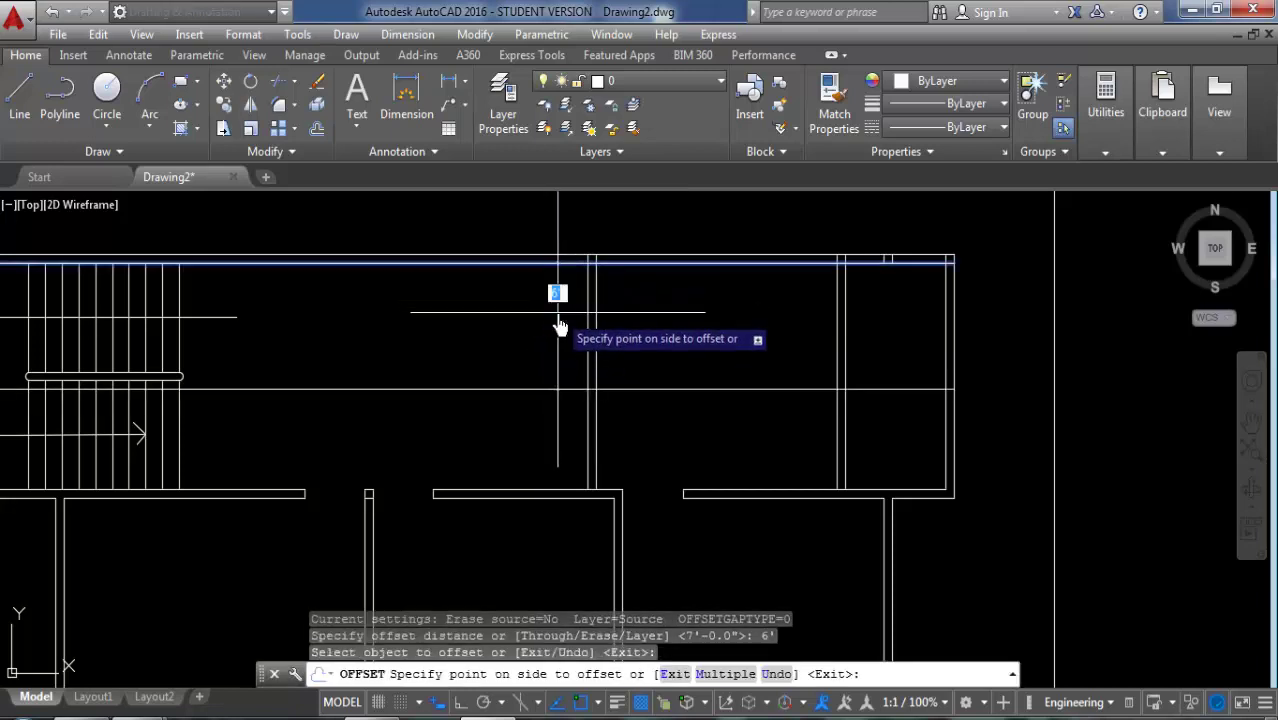
{"action": "left_click", "coordinate": [600, 330]}
{"action": "key", "text": "Return"}
{"action": "key", "text": "Return"}
{"action": "type", "text": "5"}
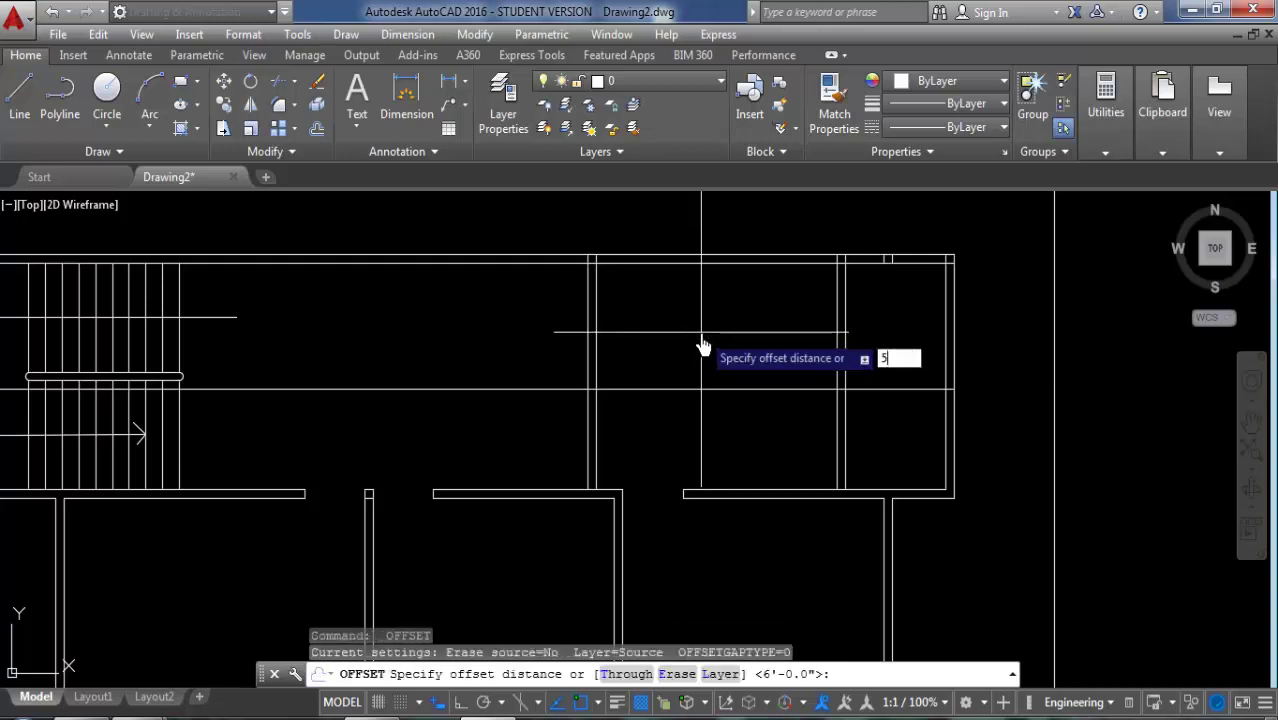
{"action": "key", "text": "Return"}
{"action": "left_click", "coordinate": [497, 390]}
{"action": "left_click", "coordinate": [514, 433]}
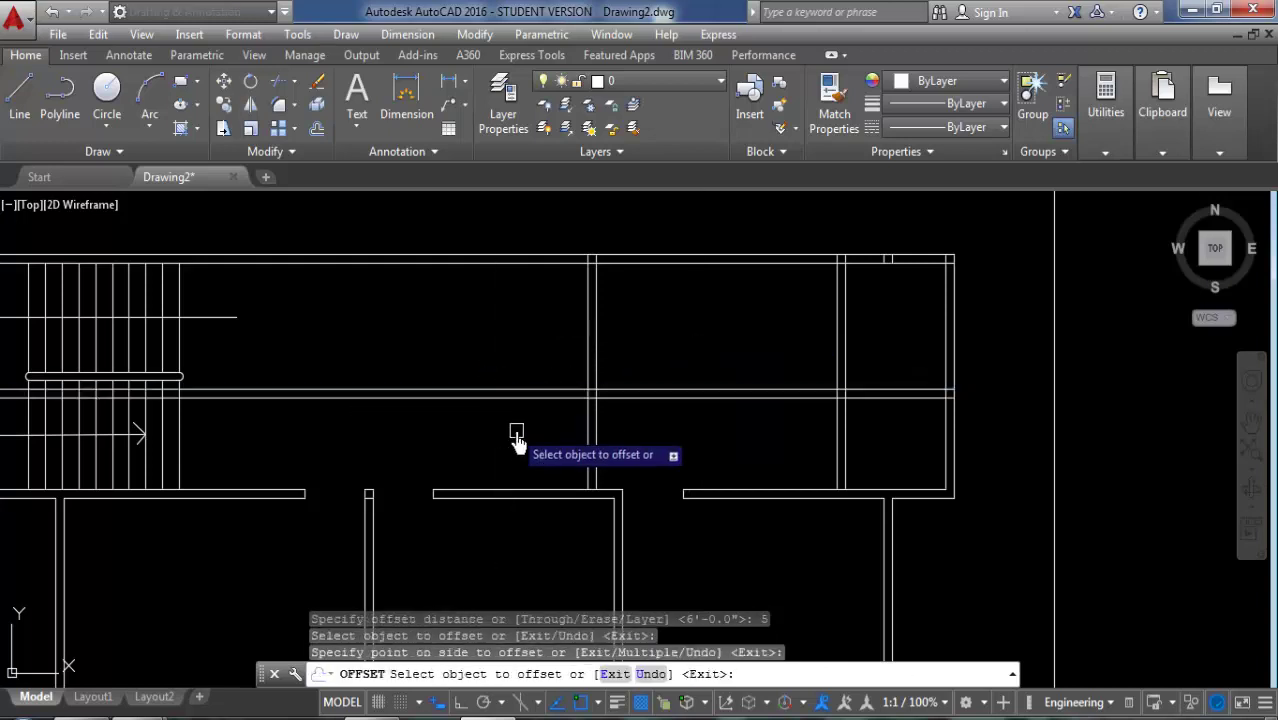
Step: Trim the new partition lines with a crossing window and erase the leftover line over the stairs
{"action": "left_click", "coordinate": [283, 82]}
{"action": "left_click_drag", "start_coordinate": [560, 375], "coordinate": [328, 415]}
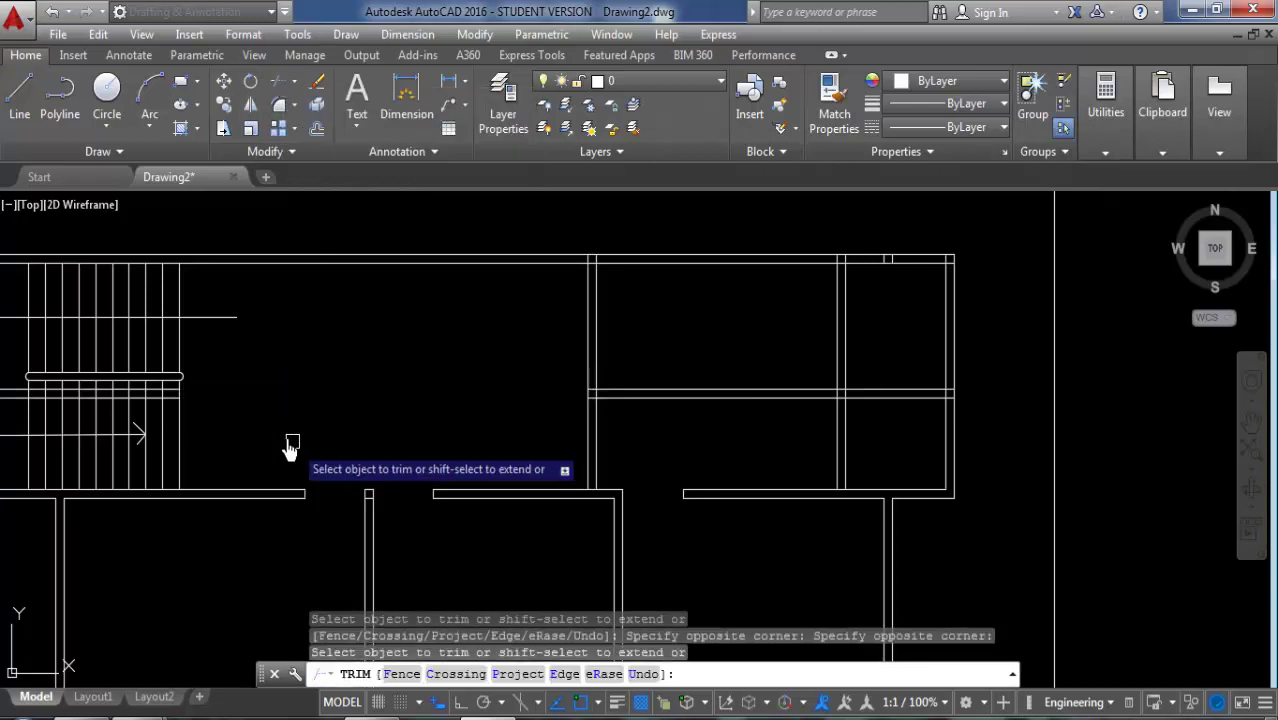
{"action": "key", "text": "Return"}
{"action": "scroll", "coordinate": [126, 391], "scroll_direction": "up", "scroll_amount": 2}
{"action": "left_click", "coordinate": [100, 368]}
{"action": "scroll", "coordinate": [80, 440], "scroll_direction": "up", "scroll_amount": 2}
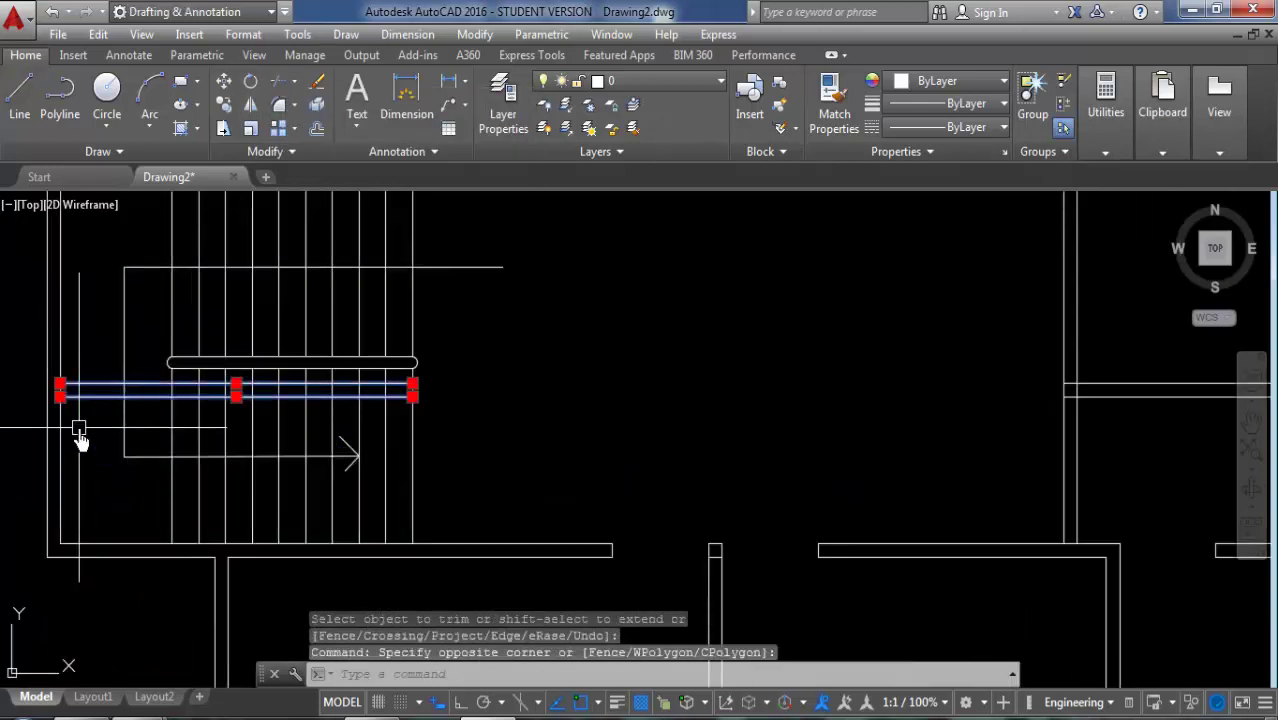
{"action": "key", "text": "Delete"}
{"action": "scroll", "coordinate": [157, 428], "scroll_direction": "down", "scroll_amount": 2}
{"action": "scroll", "coordinate": [522, 448], "scroll_direction": "down", "scroll_amount": 2}
{"action": "scroll", "coordinate": [485, 398], "scroll_direction": "down", "scroll_amount": 1}
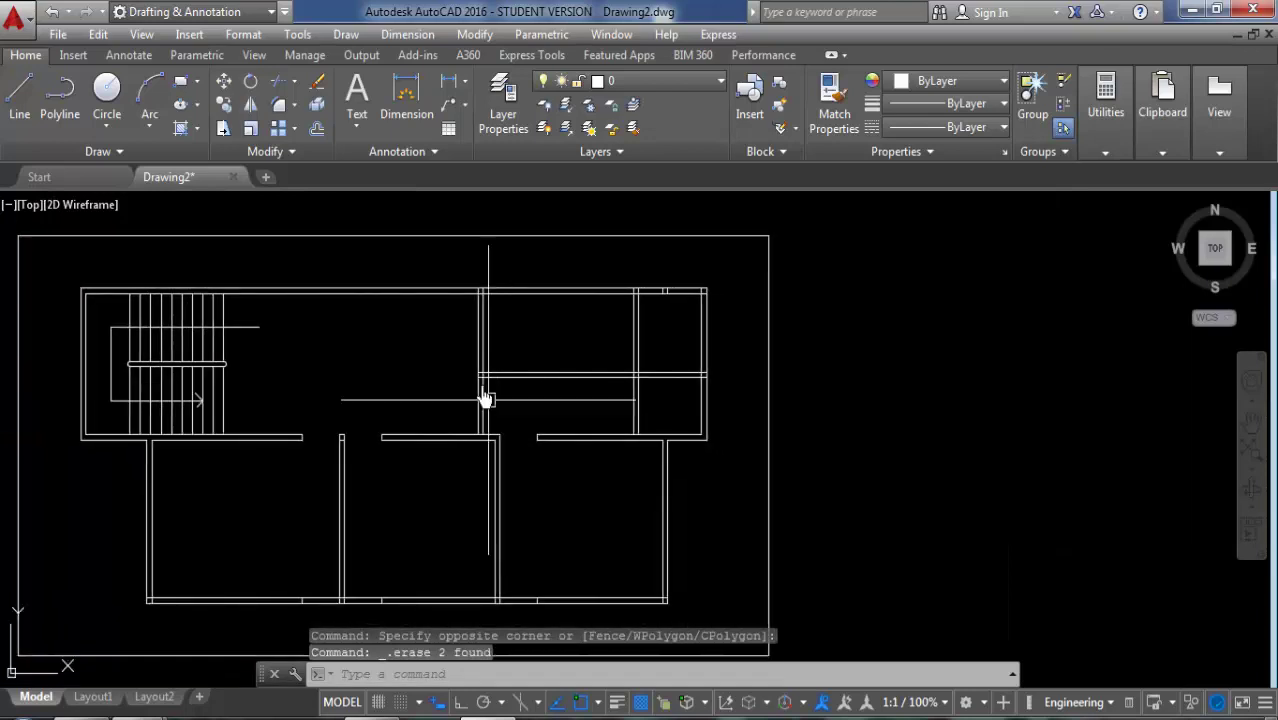
Step: Trim the remaining partition segments and wall stubs back to the upper-right room
{"action": "type", "text": "tr"}
{"action": "key", "text": "Return"}
{"action": "key", "text": "Return"}
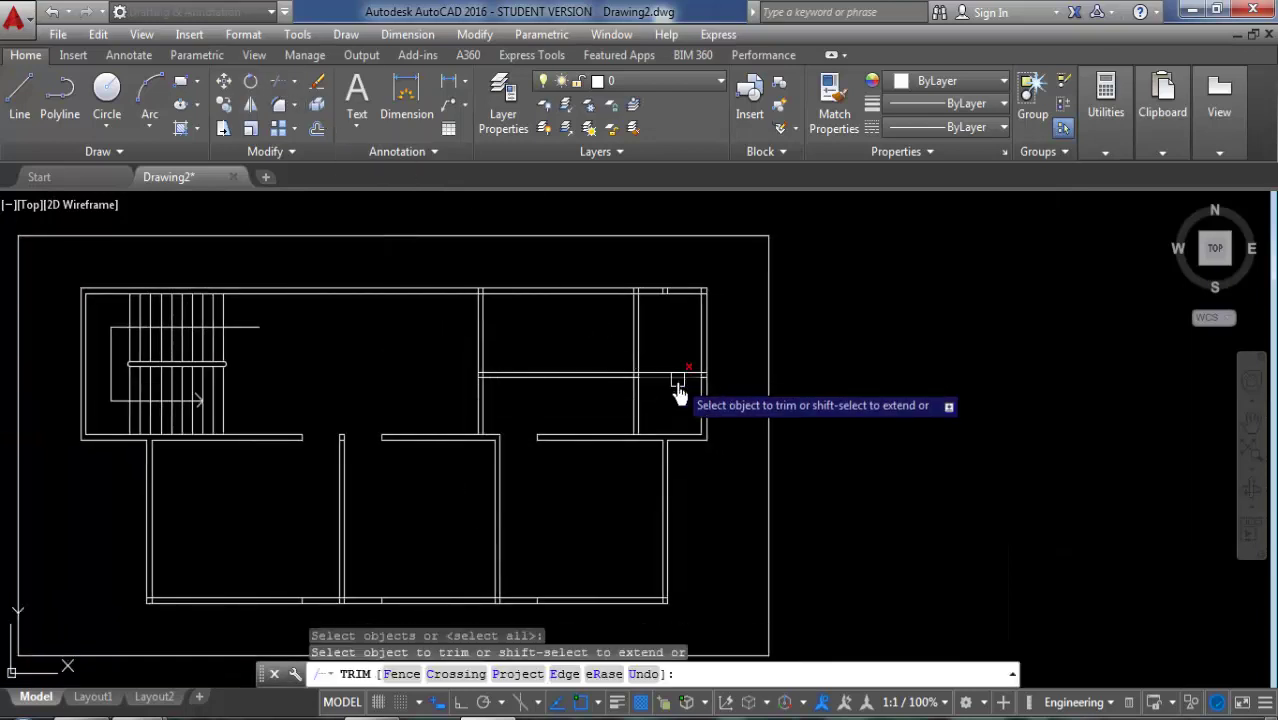
{"action": "left_click", "coordinate": [678, 390]}
{"action": "left_click", "coordinate": [610, 400]}
{"action": "left_click", "coordinate": [545, 414]}
{"action": "left_click", "coordinate": [450, 421]}
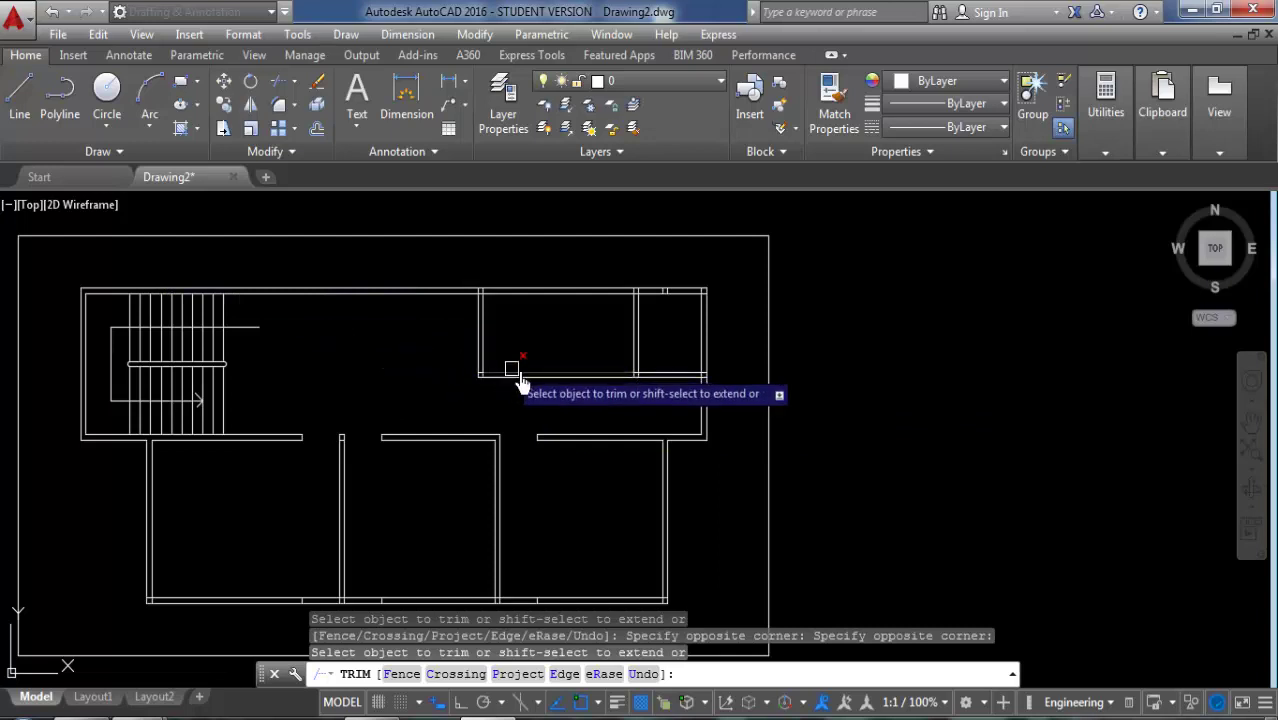
{"action": "left_click", "coordinate": [569, 357]}
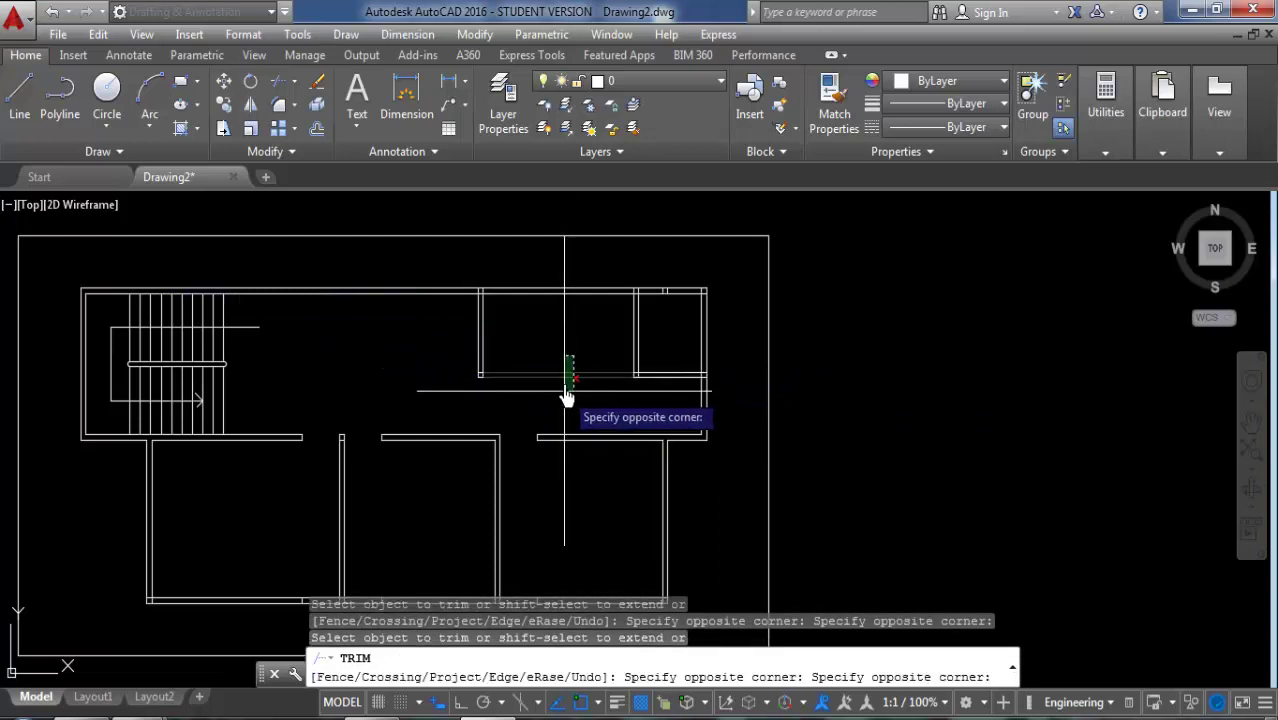
{"action": "left_click", "coordinate": [563, 395]}
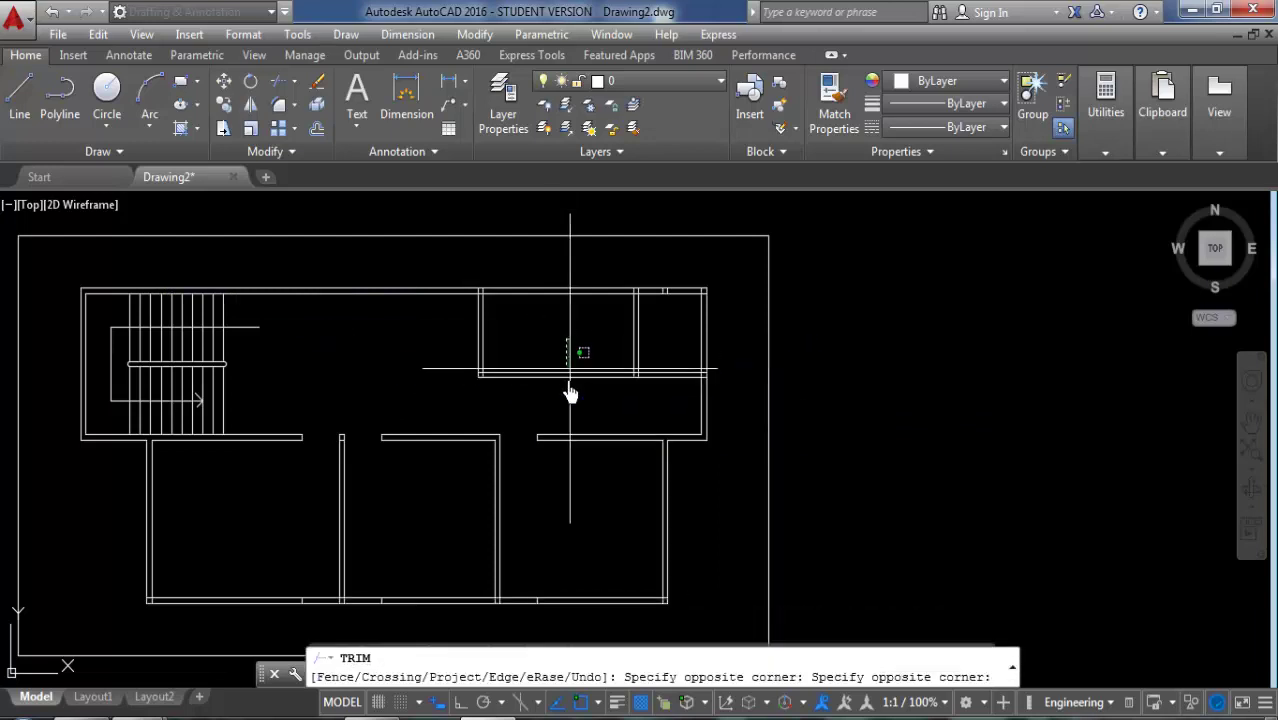
Step: Extend the small room's inner wall line to the partition
{"action": "left_click", "coordinate": [287, 92]}
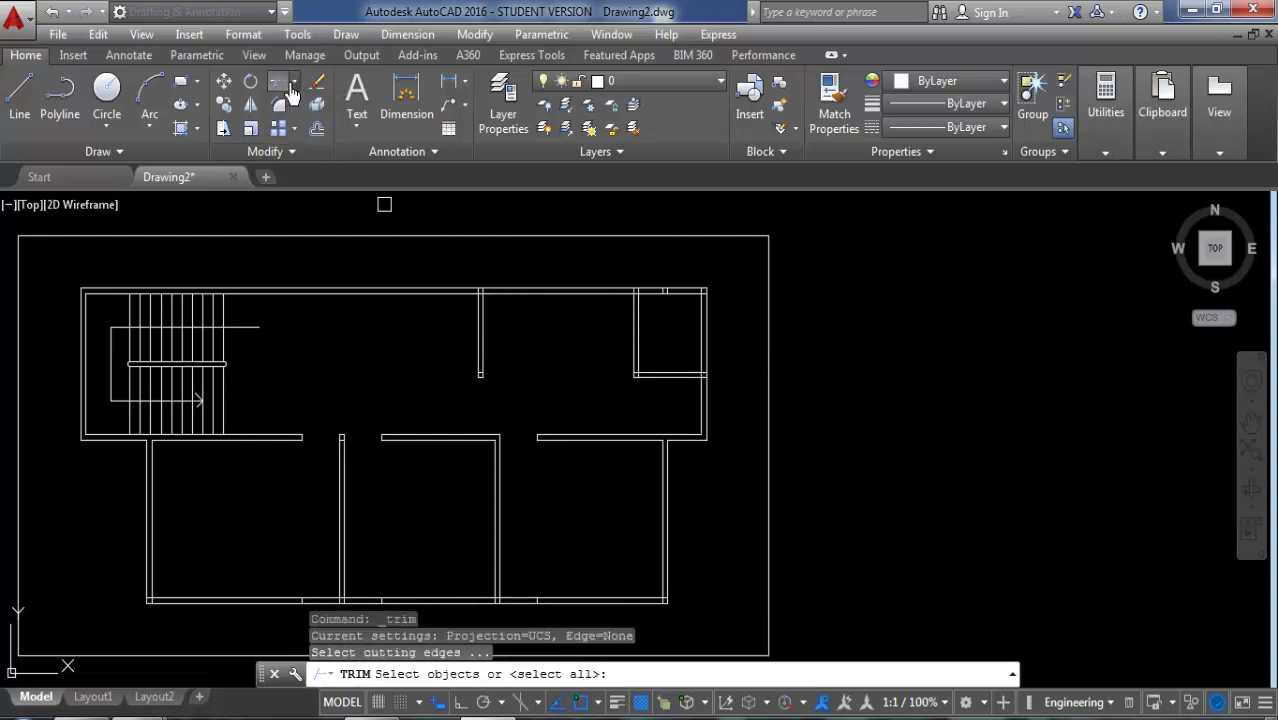
{"action": "left_click", "coordinate": [636, 352]}
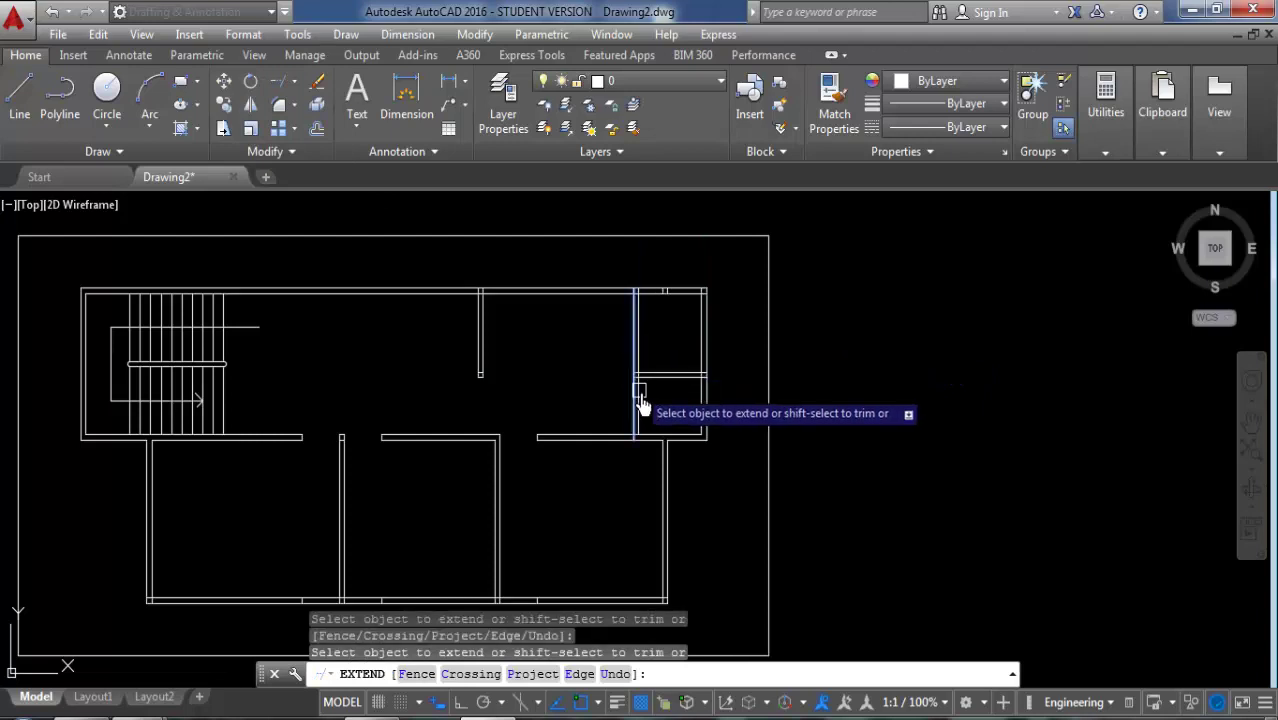
{"action": "middle_click_drag", "start_coordinate": [533, 385], "coordinate": [585, 391]}
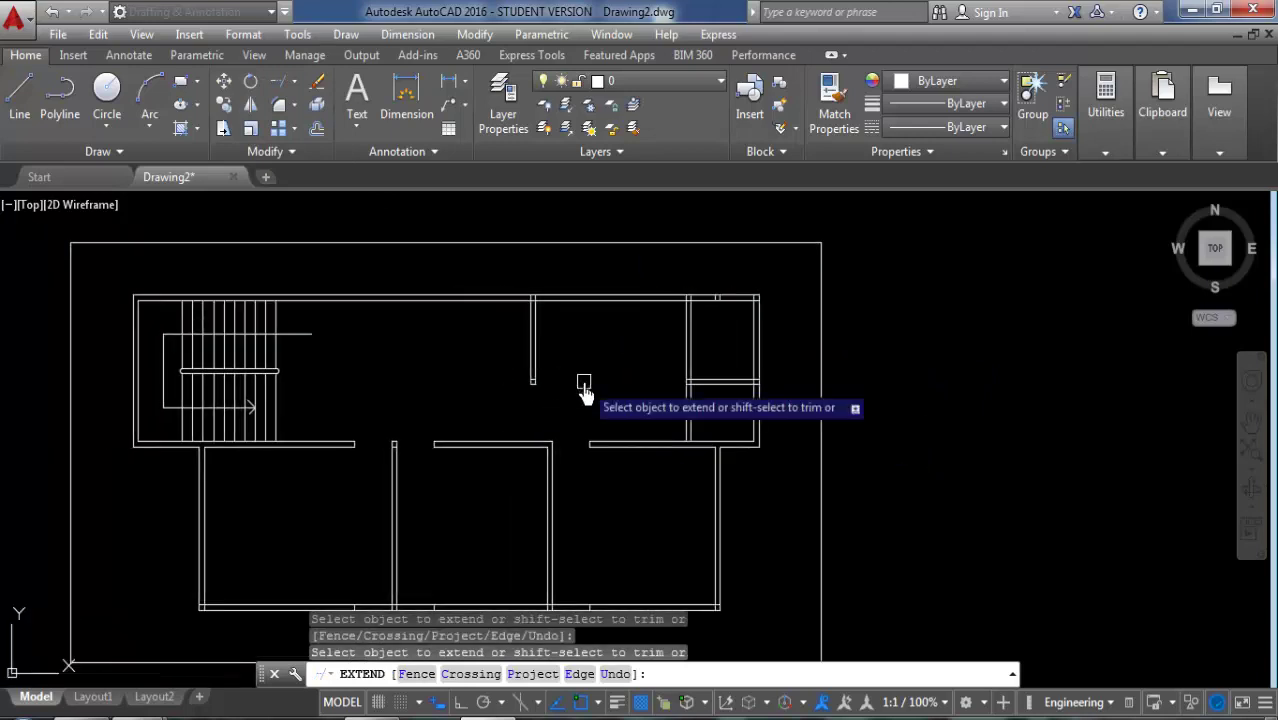
{"action": "key", "text": "Escape"}
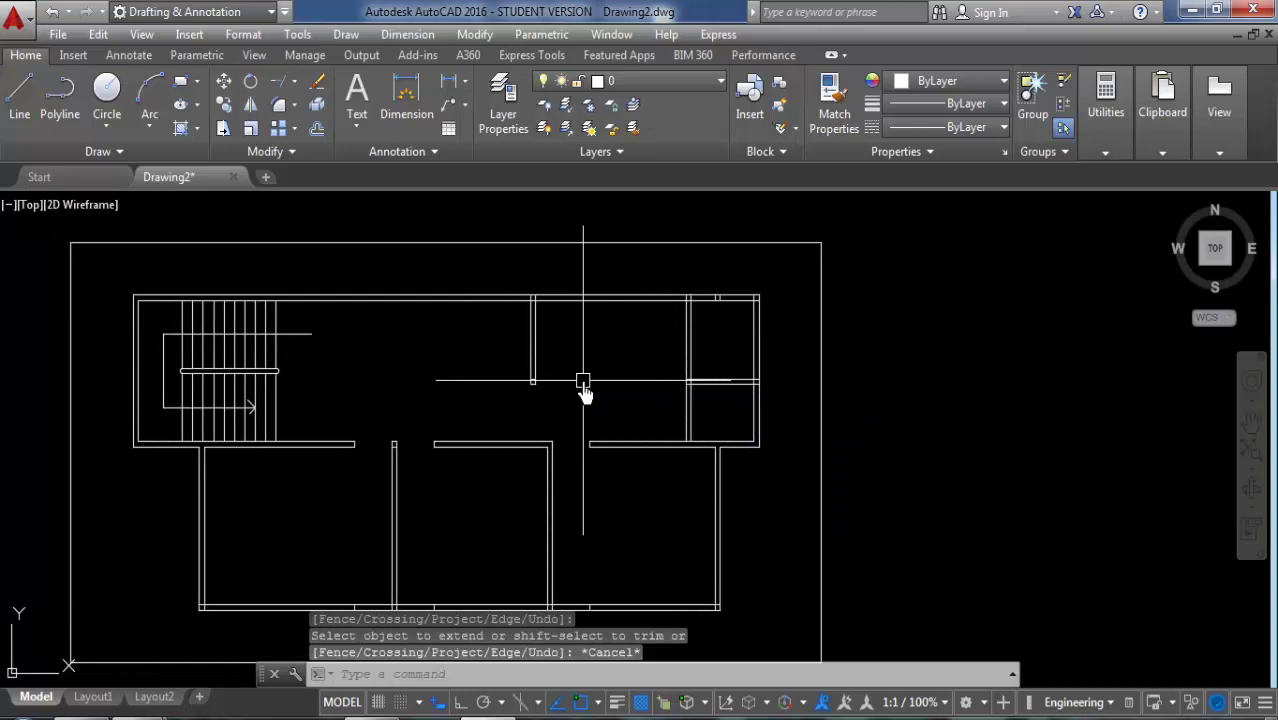
{"action": "type", "text": "o"}
Step: Offset the vertical partition line 6' left, then add a 5" second face
{"action": "key", "text": "Return"}
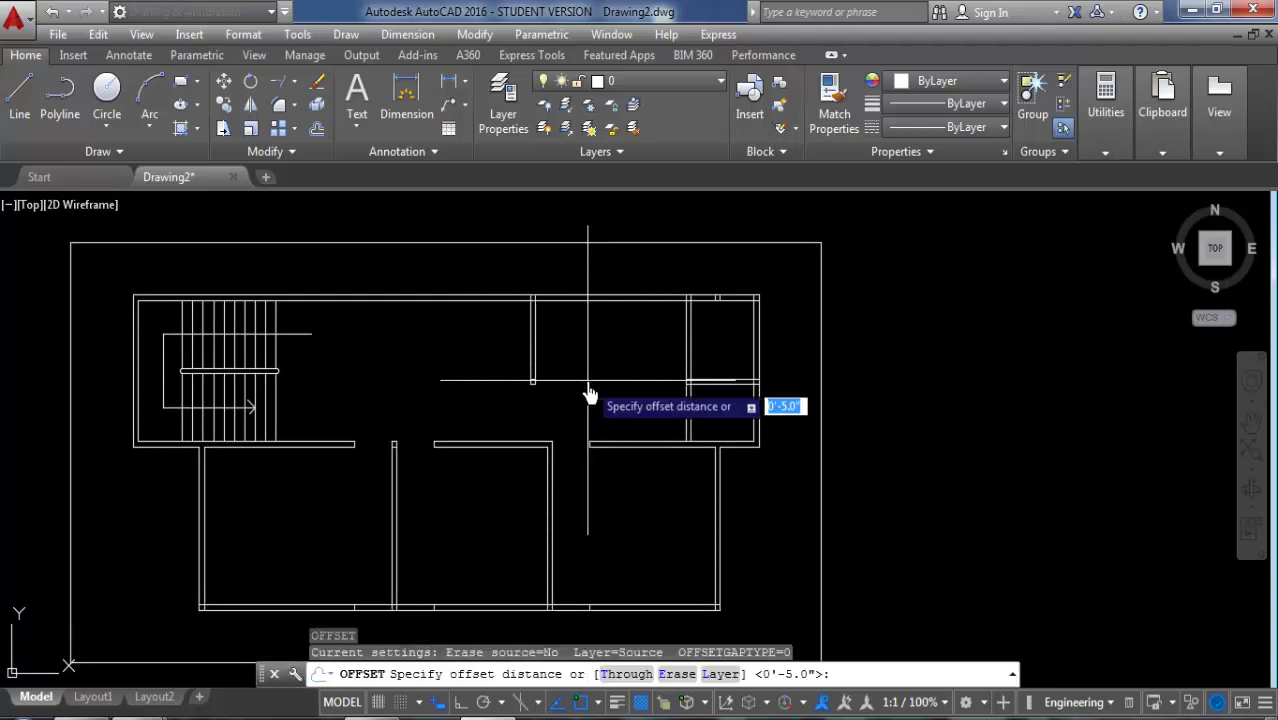
{"action": "type", "text": "6'"}
{"action": "key", "text": "Return"}
{"action": "left_click", "coordinate": [531, 352]}
{"action": "left_click", "coordinate": [451, 360]}
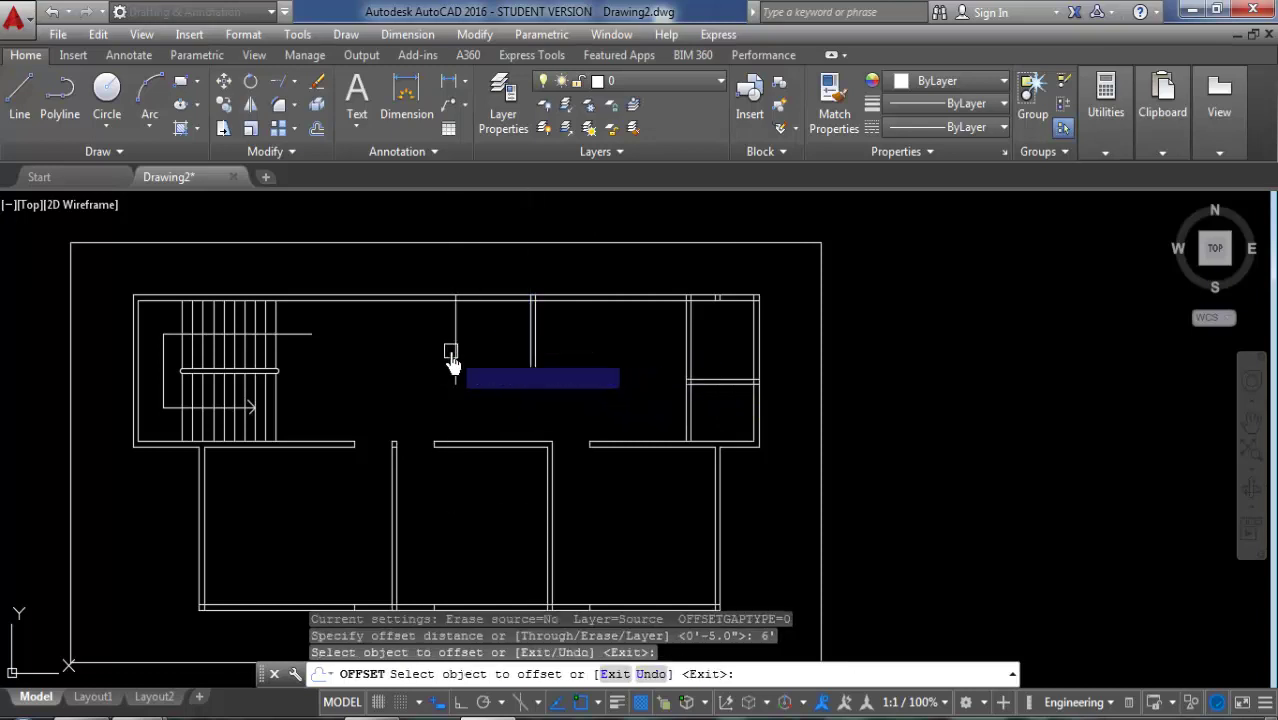
{"action": "key", "text": "Return"}
{"action": "key", "text": "Return"}
{"action": "type", "text": "5"}
{"action": "key", "text": "Return"}
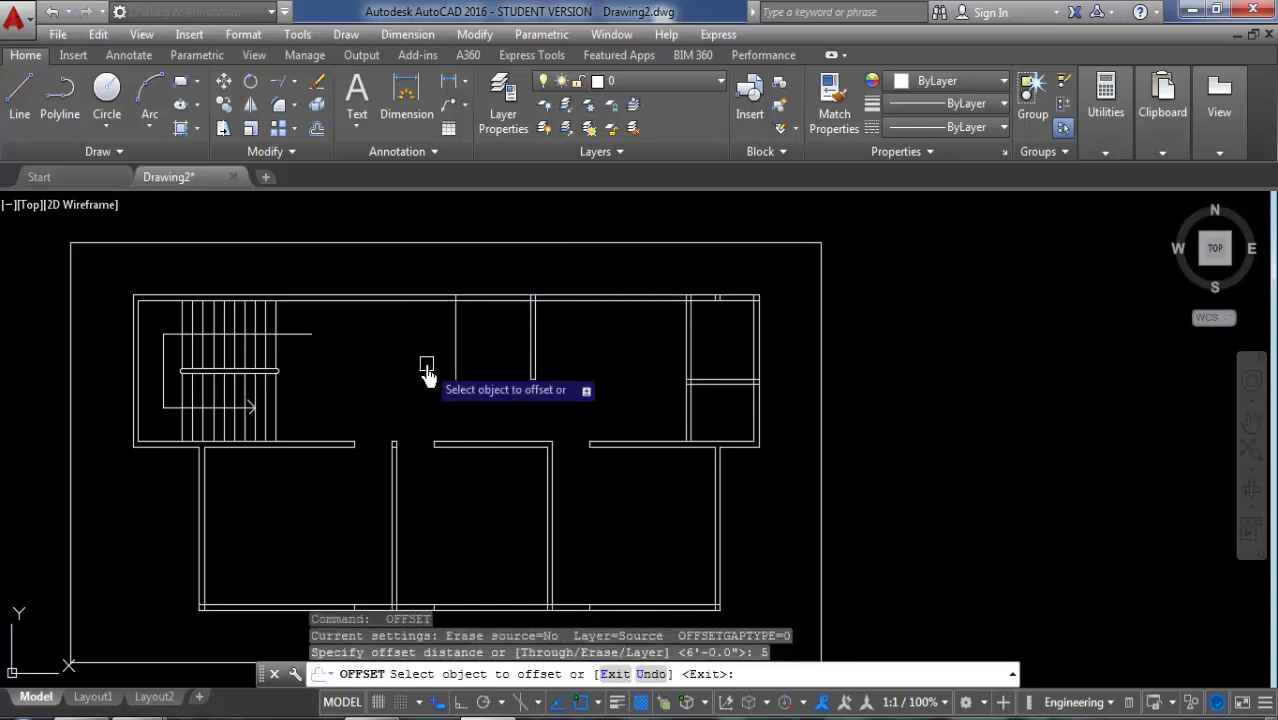
{"action": "left_click", "coordinate": [454, 330]}
{"action": "left_click", "coordinate": [377, 360]}
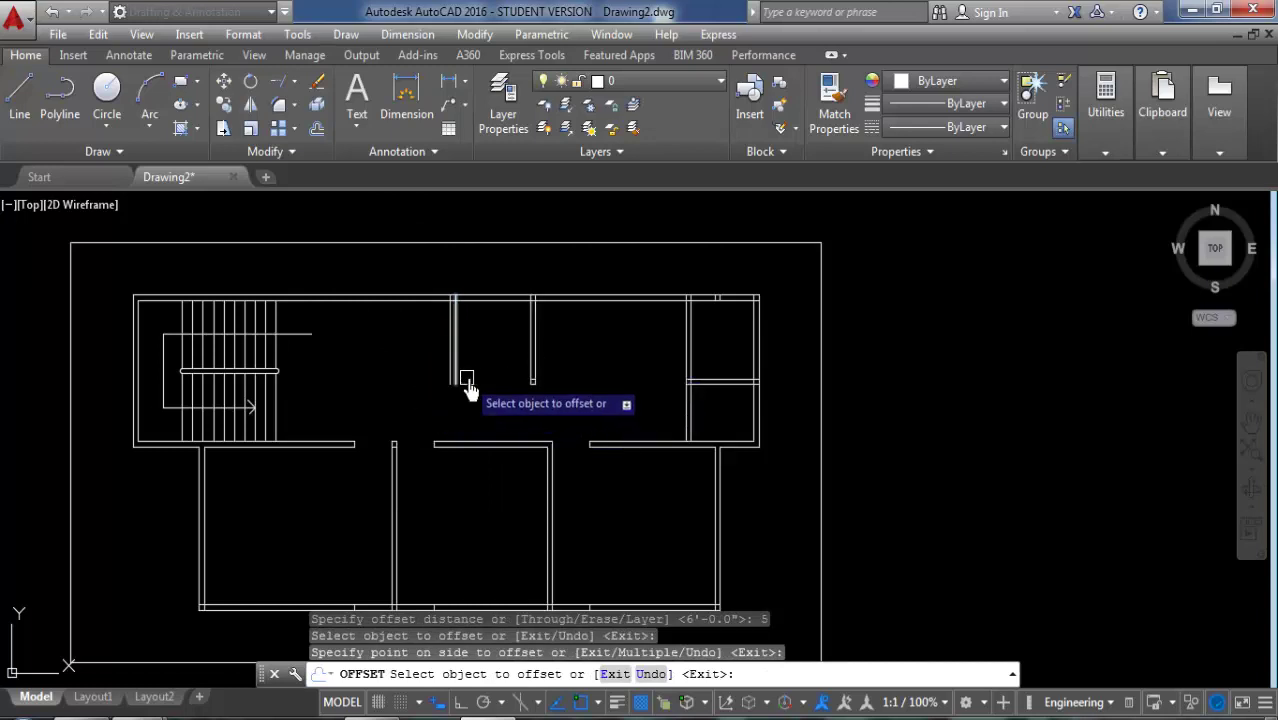
{"action": "key", "text": "Escape"}
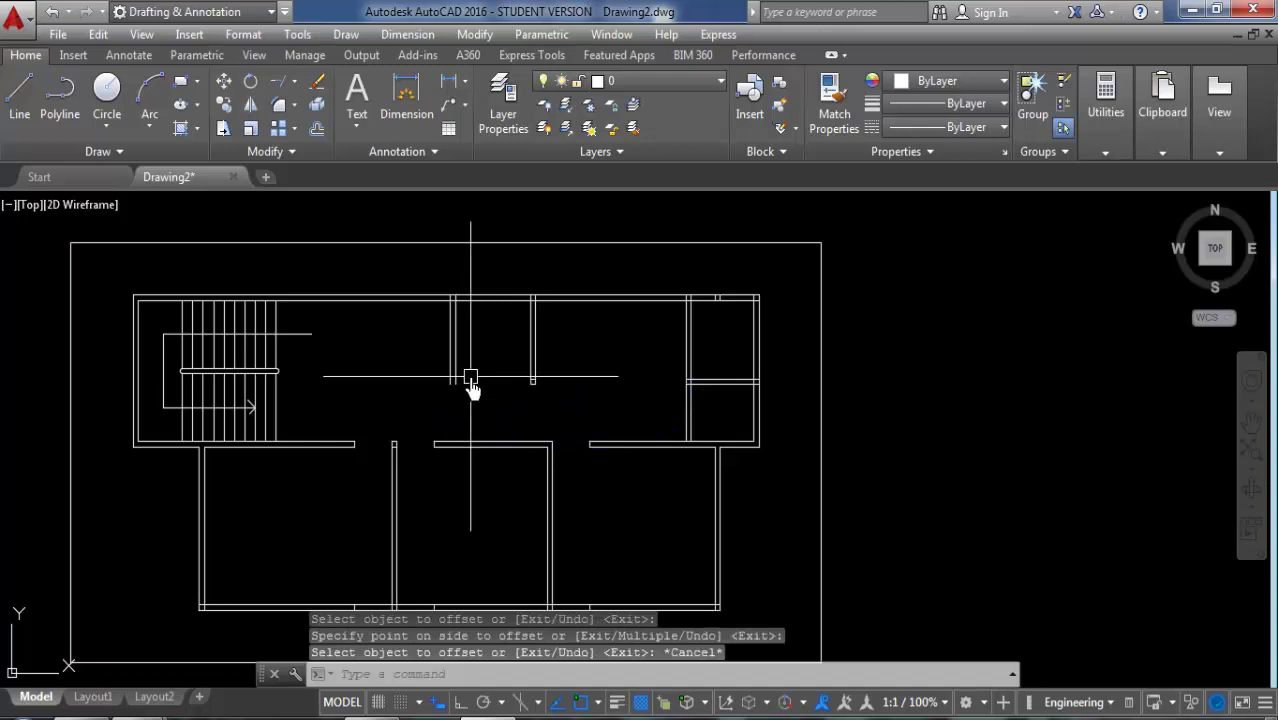
{"action": "type", "text": "o"}
Step: Offset the new wall line 5' further left and add a 5" face forming another wall
{"action": "key", "text": "Return"}
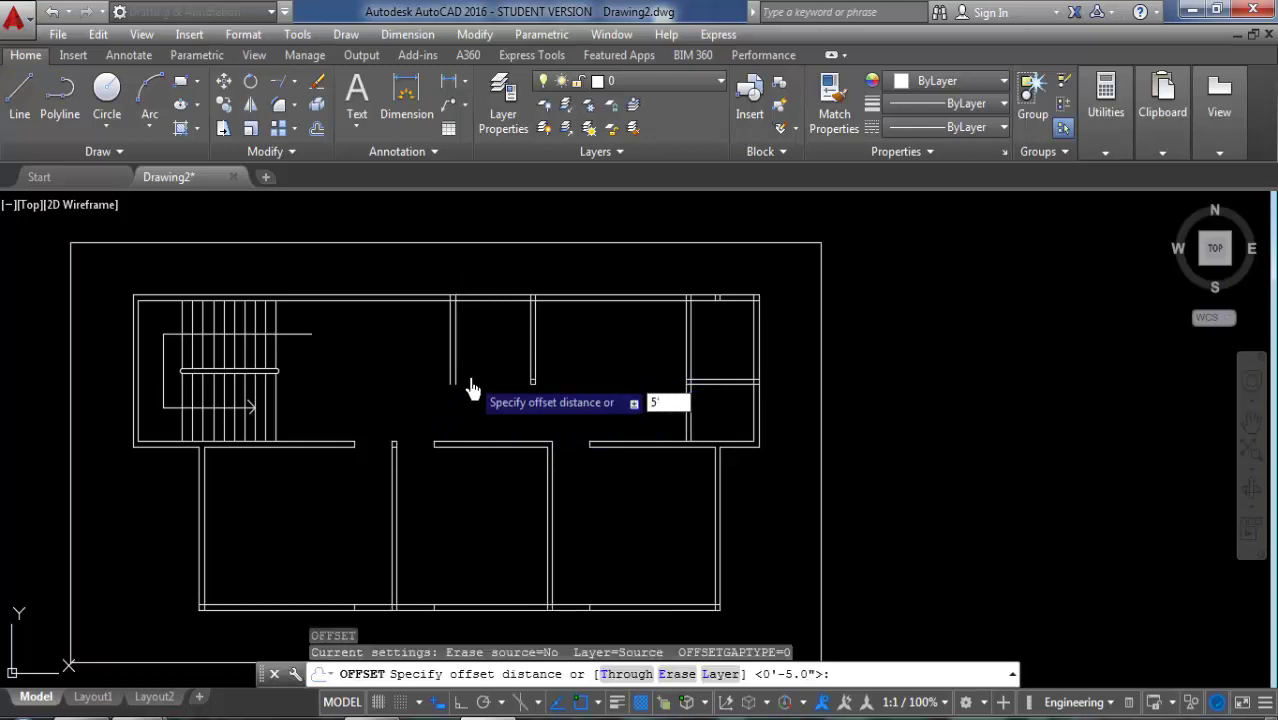
{"action": "key", "text": "Return"}
{"action": "left_click", "coordinate": [452, 363]}
{"action": "left_click", "coordinate": [446, 368]}
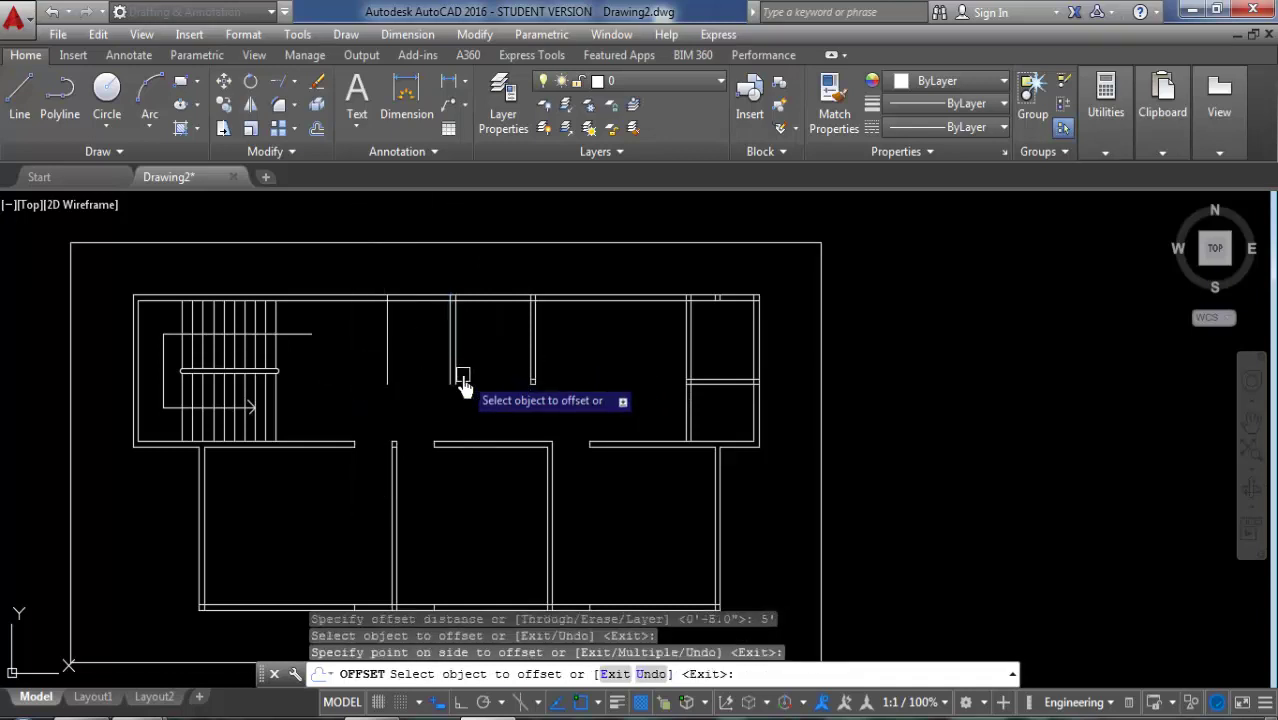
{"action": "key", "text": "Return"}
{"action": "key", "text": "Return"}
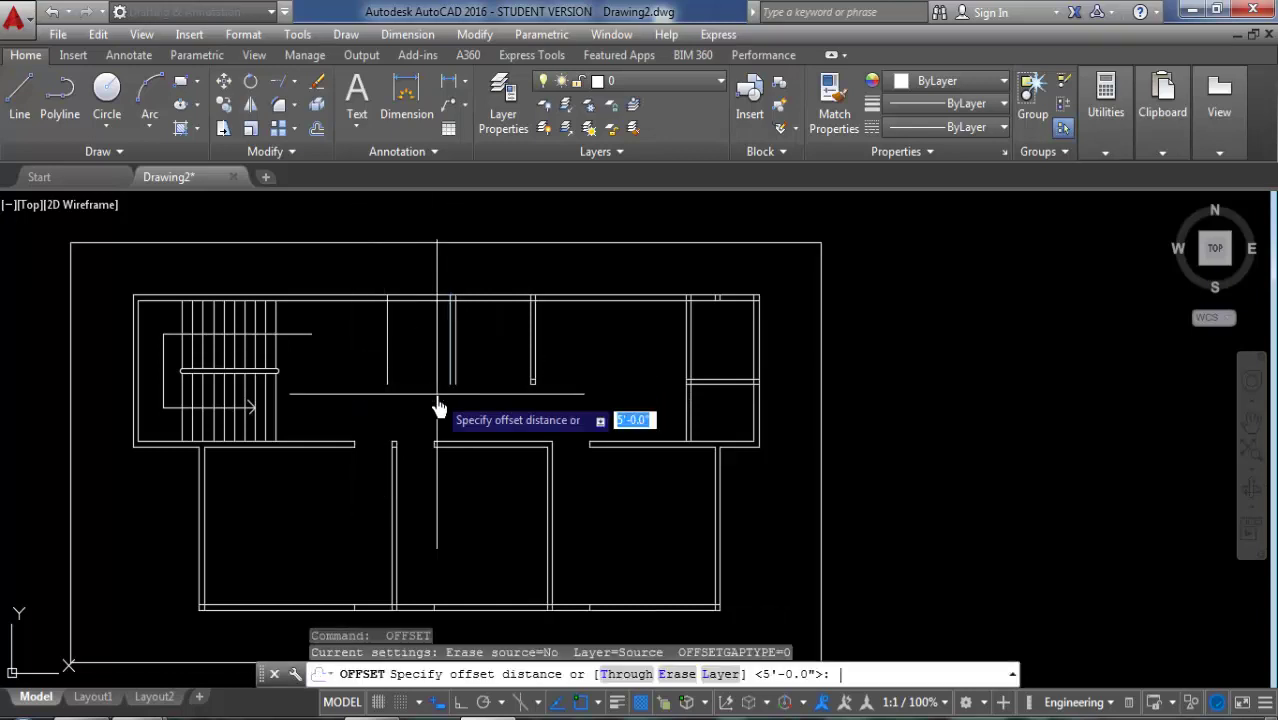
{"action": "type", "text": "5"}
{"action": "key", "text": "Return"}
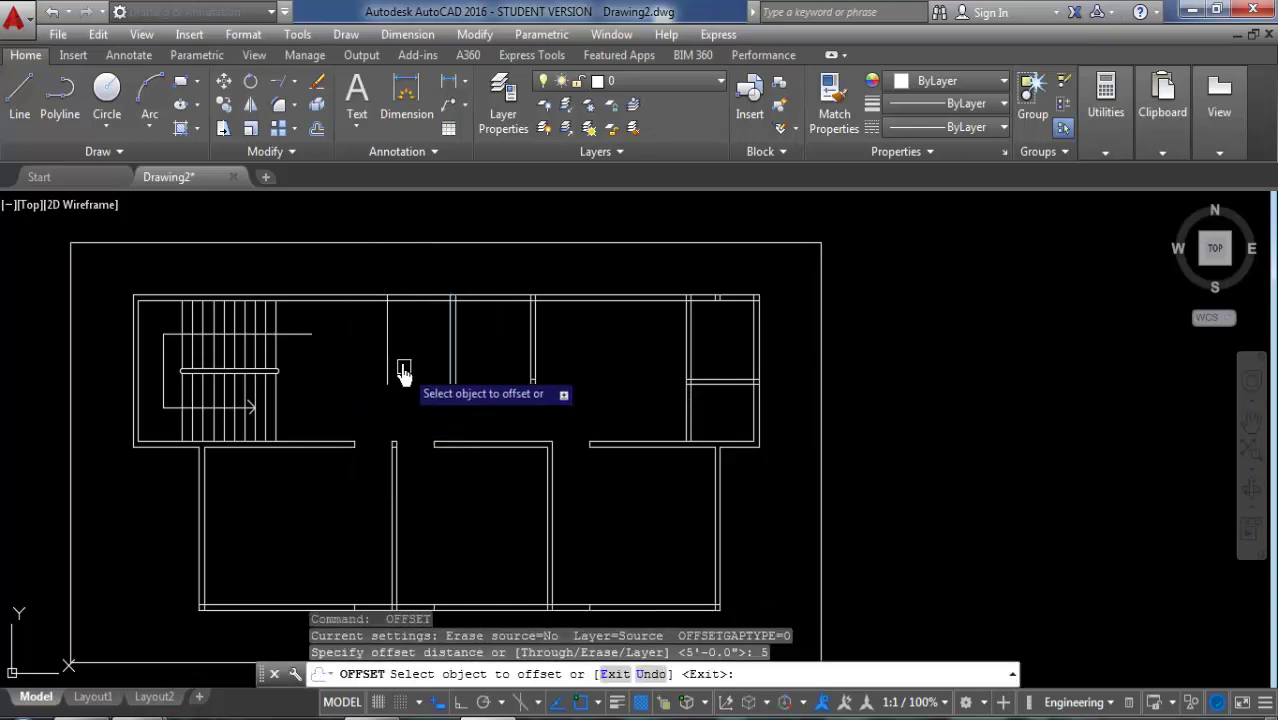
{"action": "left_click", "coordinate": [387, 356]}
{"action": "left_click", "coordinate": [334, 362]}
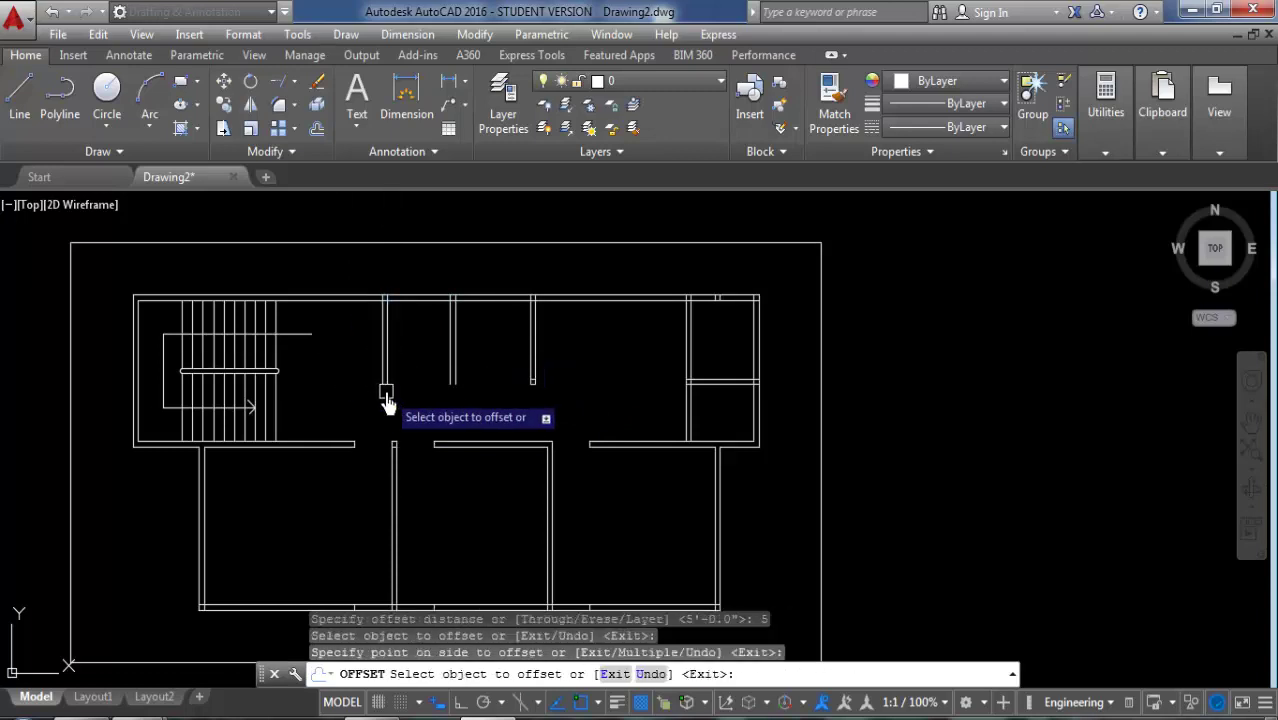
{"action": "key", "text": "Return"}
Step: Stretch the first top partition wall 2' sideways with Ortho on
{"action": "left_click", "coordinate": [223, 130]}
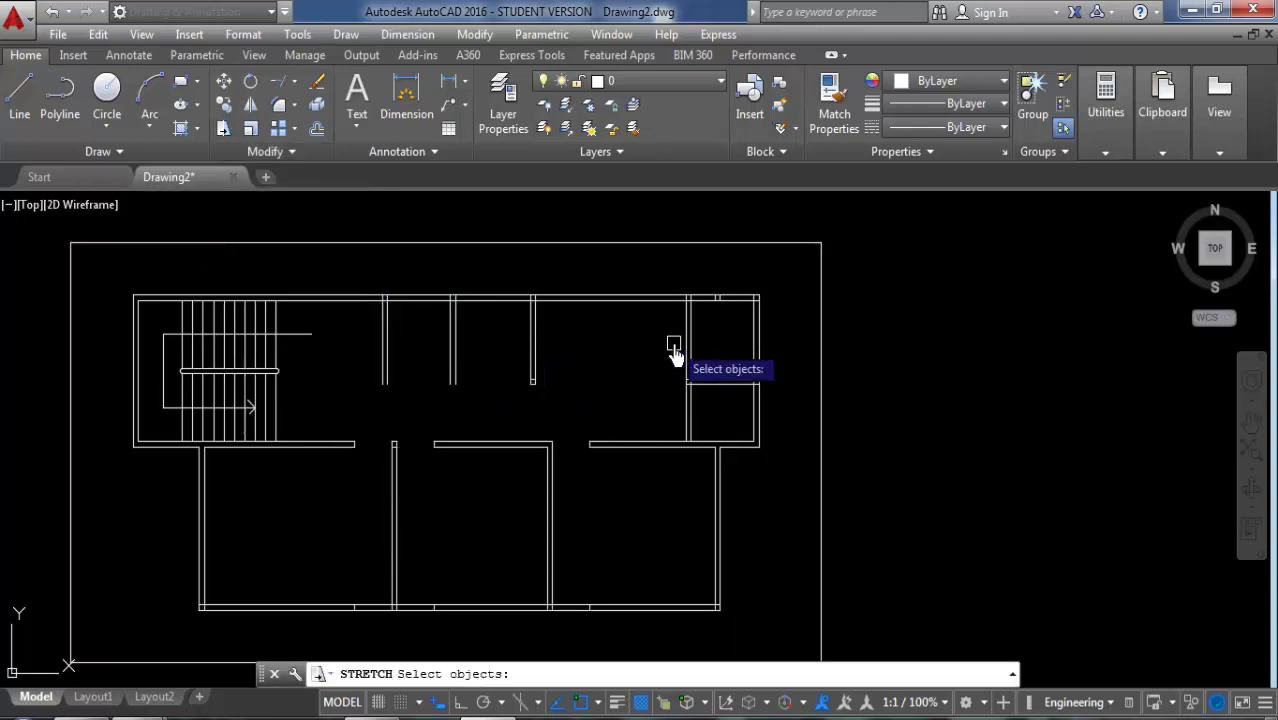
{"action": "left_click", "coordinate": [563, 268]}
{"action": "left_click", "coordinate": [362, 418]}
{"action": "key", "text": "Return"}
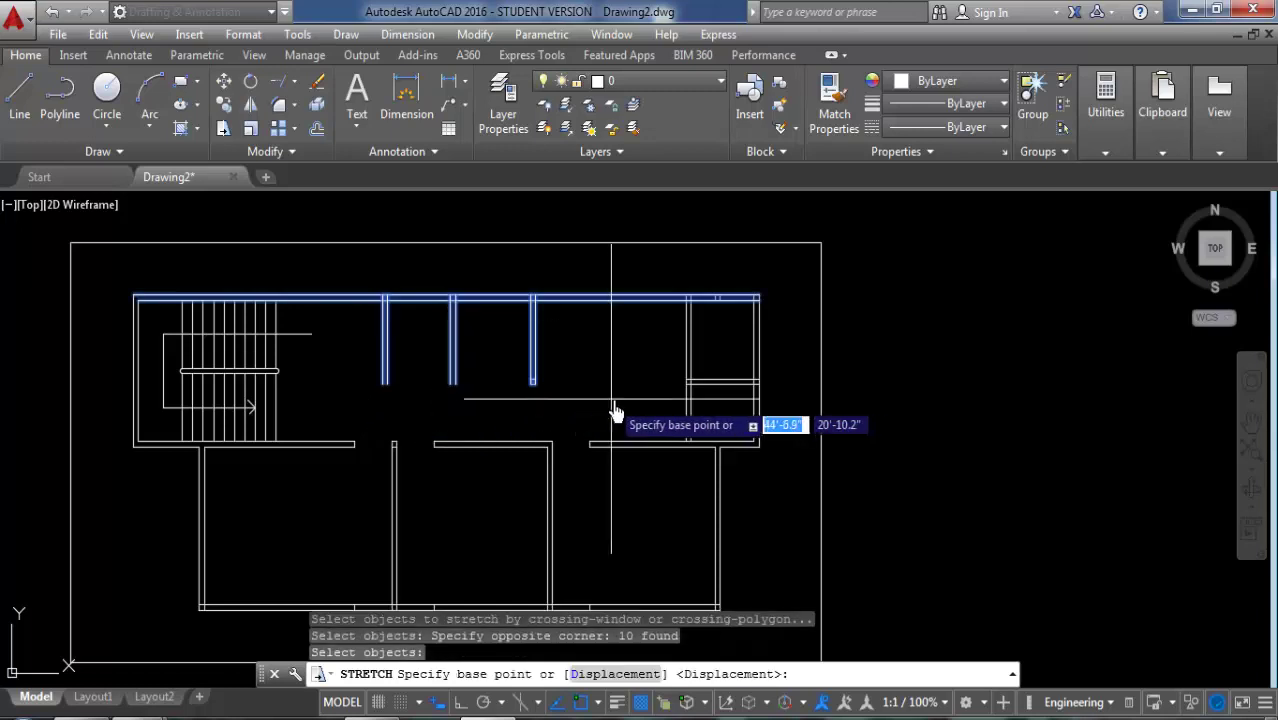
{"action": "left_click", "coordinate": [617, 400]}
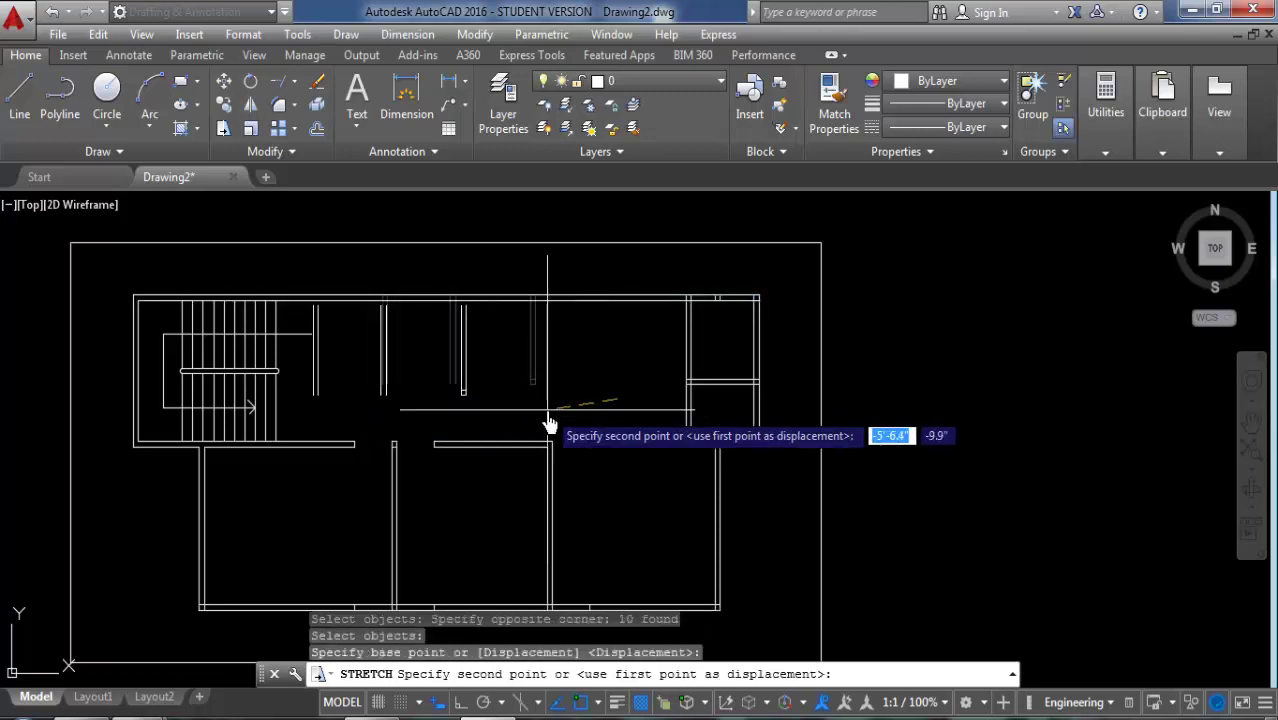
{"action": "key", "text": "F8"}
{"action": "type", "text": "2"}
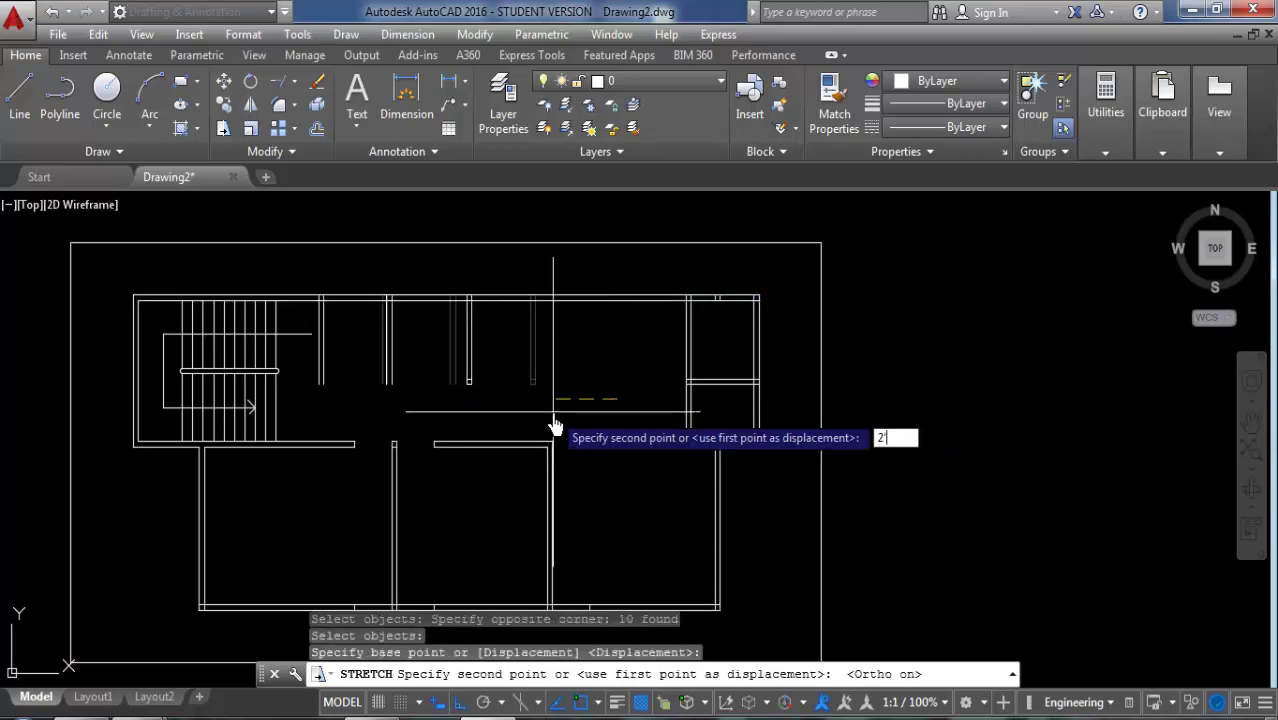
{"action": "key", "text": "Return"}
{"action": "scroll", "coordinate": [555, 425], "scroll_direction": "up", "scroll_amount": 1}
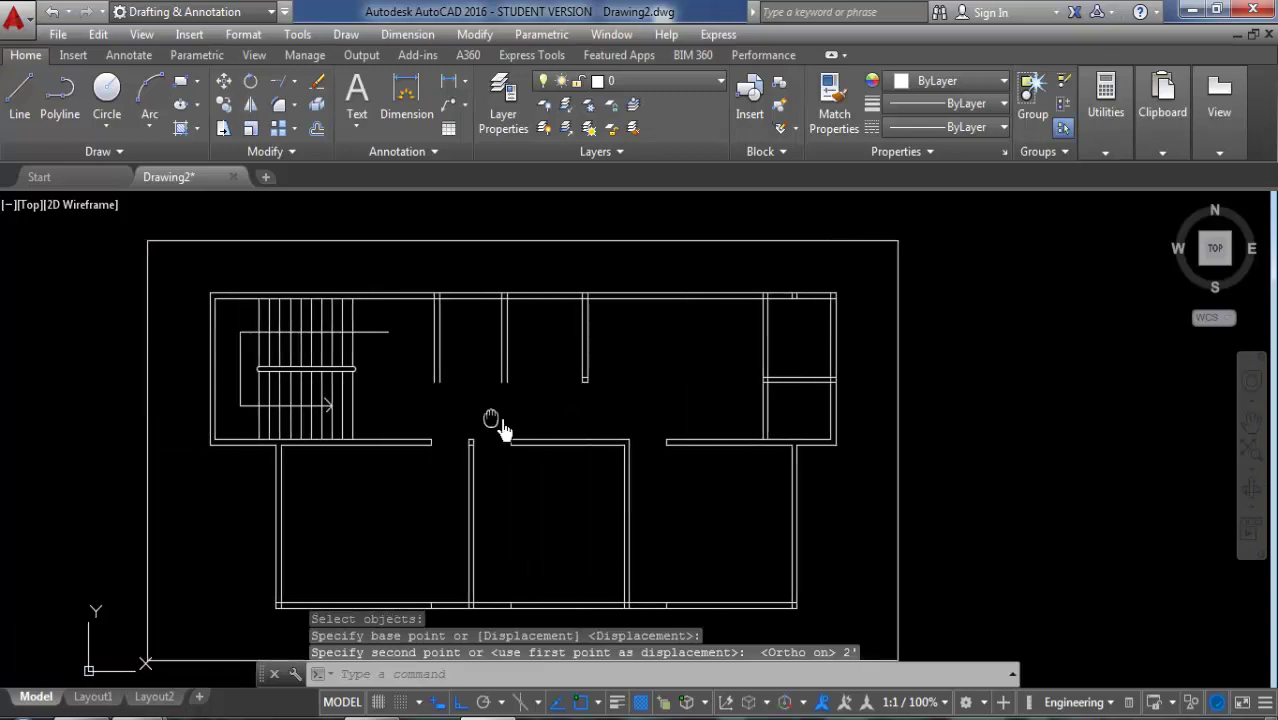
{"action": "scroll", "coordinate": [491, 422], "scroll_direction": "up", "scroll_amount": 2}
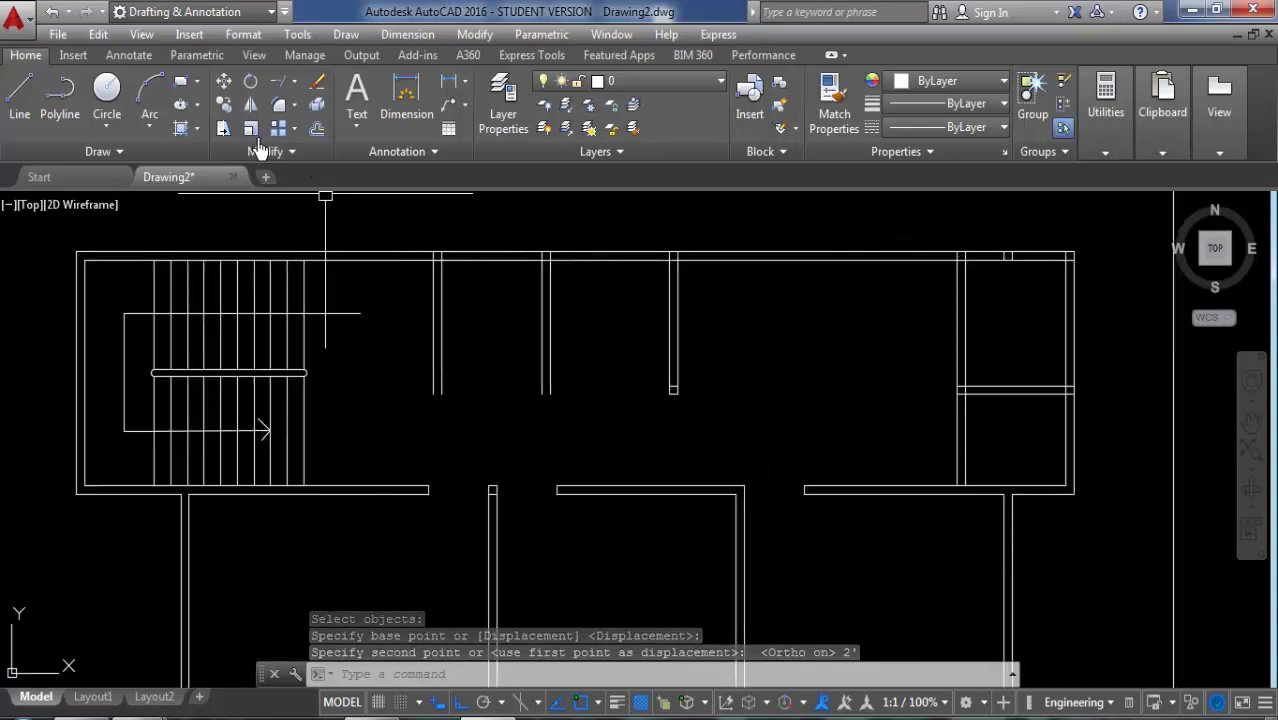
Step: Stretch the end of the second partition slightly to the right
{"action": "key", "text": "Return"}
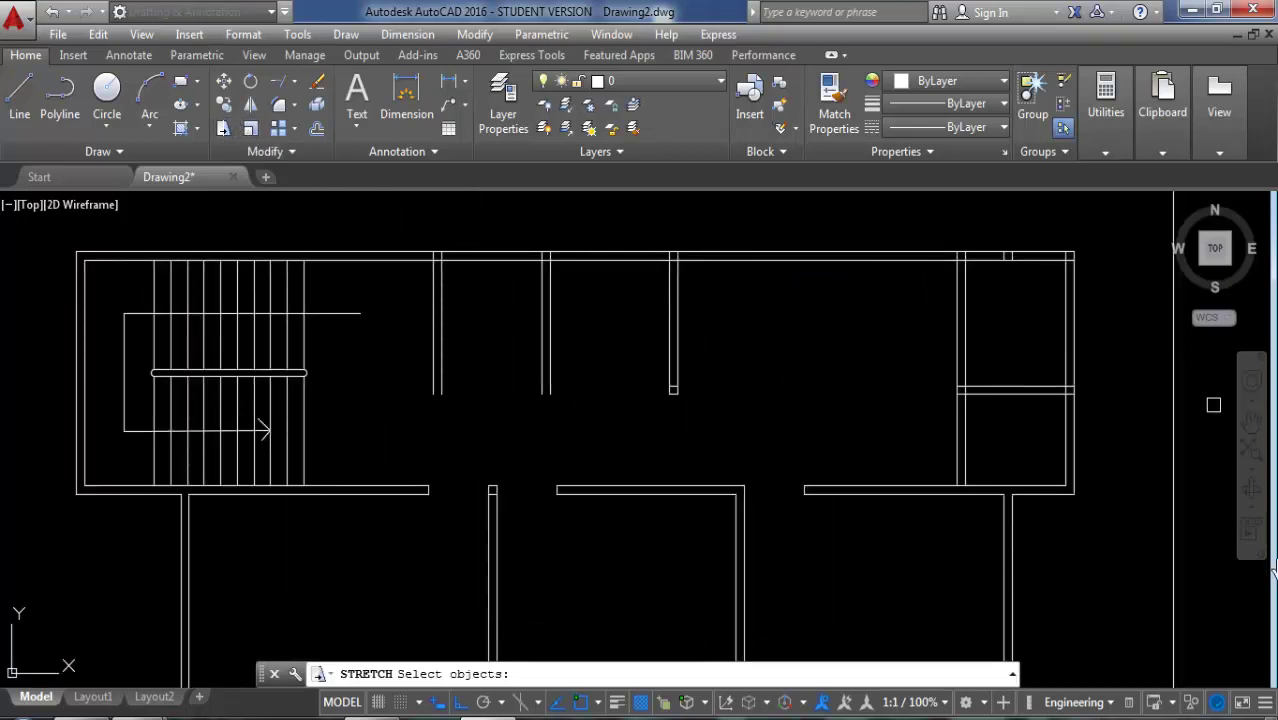
{"action": "left_click", "coordinate": [737, 222]}
{"action": "left_click", "coordinate": [643, 432]}
{"action": "key", "text": "Return"}
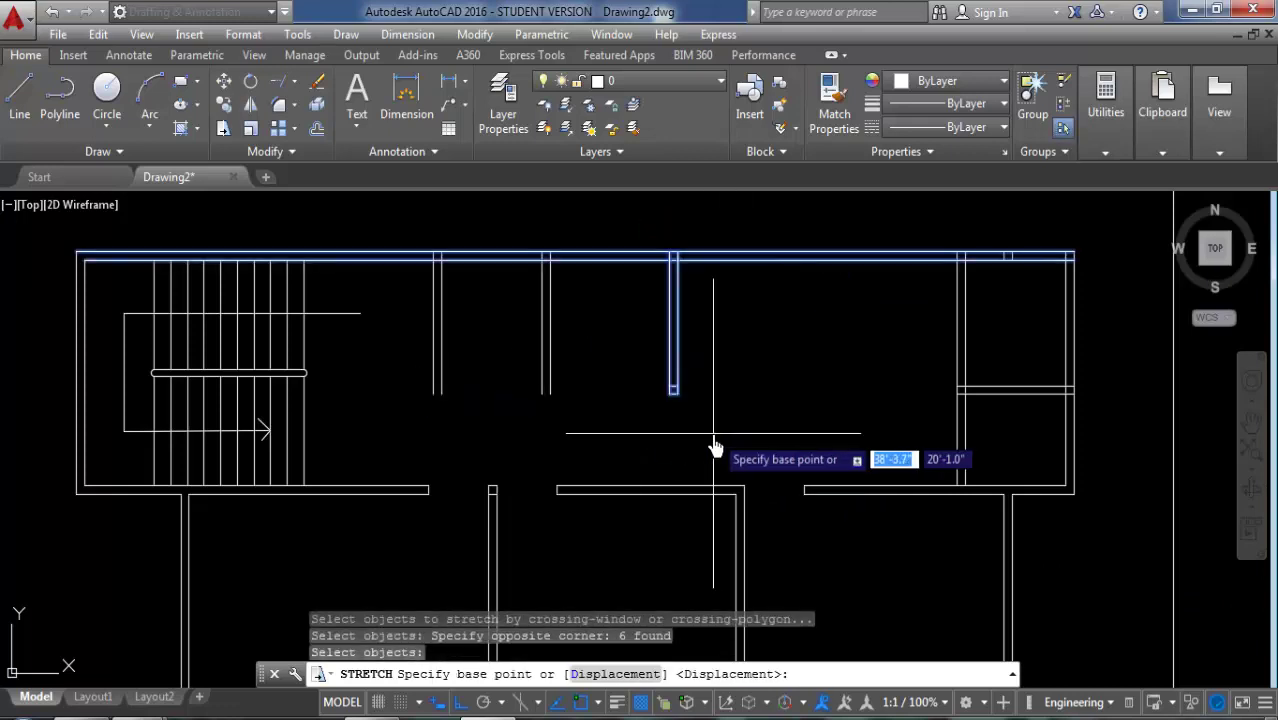
{"action": "left_click", "coordinate": [714, 446]}
{"action": "left_click", "coordinate": [727, 447]}
Step: Stretch the left partition rightward into its new position
{"action": "key", "text": "Return"}
{"action": "left_click", "coordinate": [450, 243]}
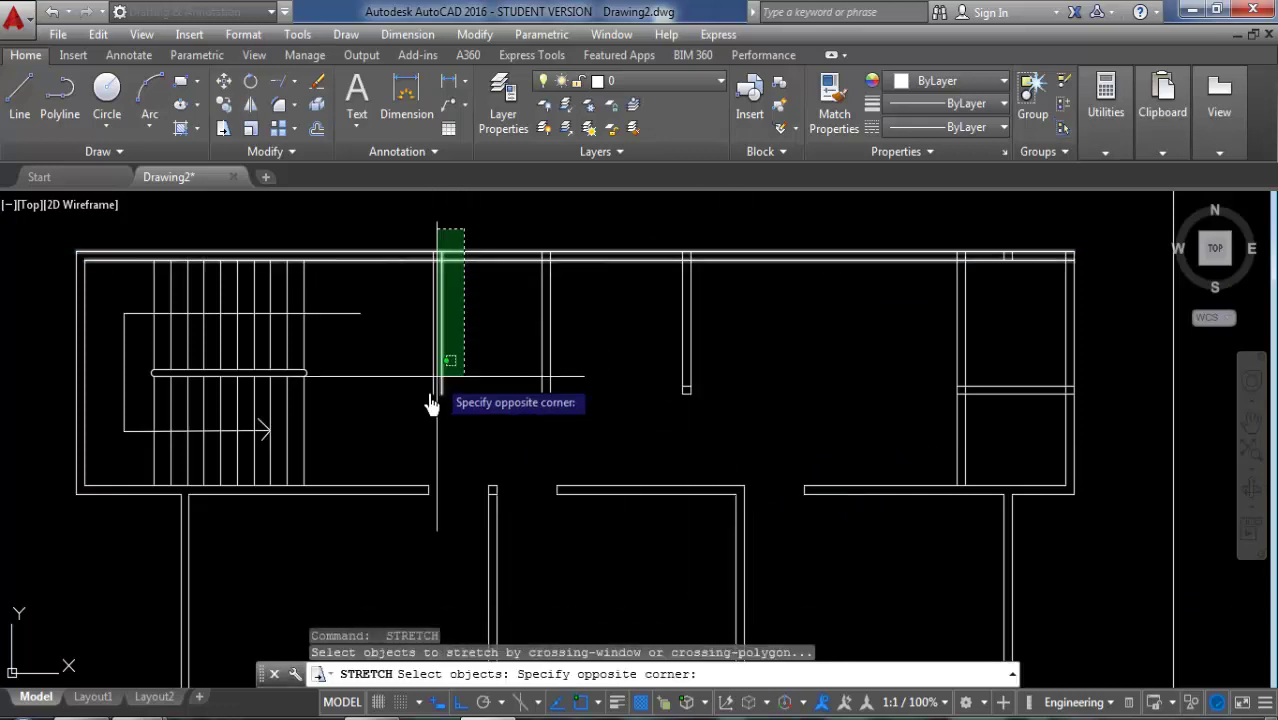
{"action": "left_click", "coordinate": [432, 402]}
{"action": "key", "text": "Return"}
{"action": "left_click", "coordinate": [434, 450]}
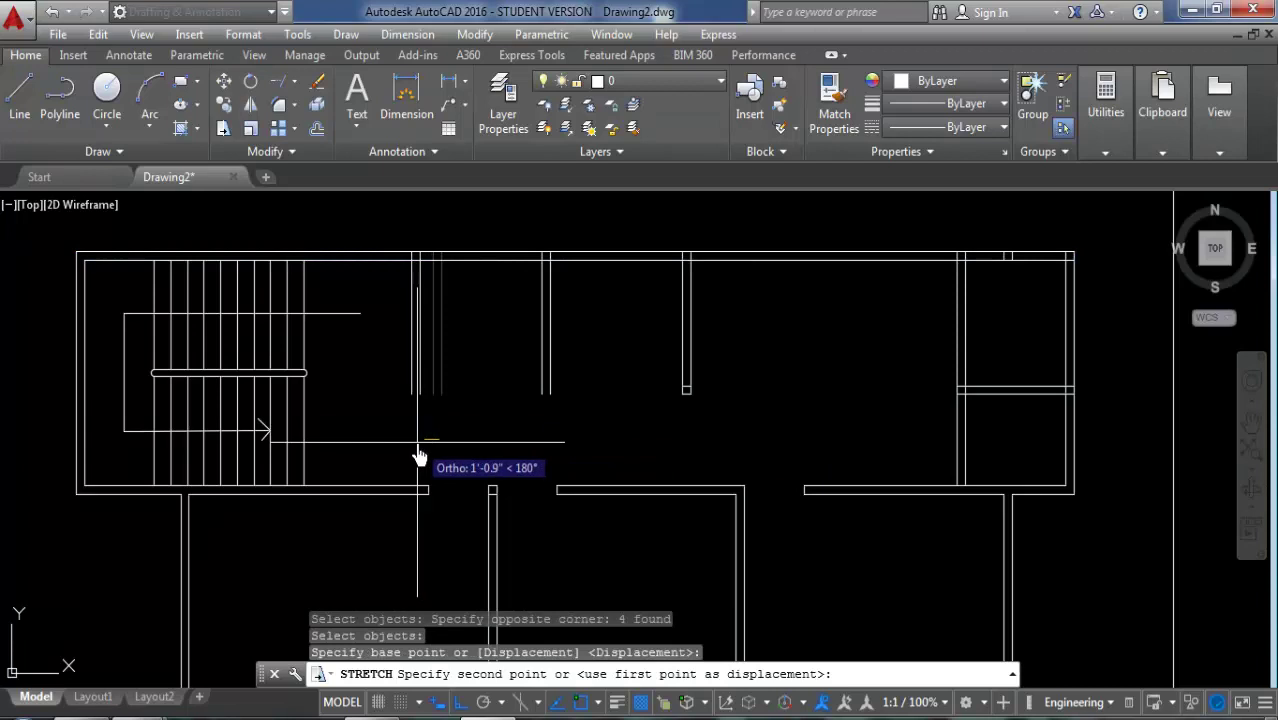
{"action": "left_click", "coordinate": [520, 447]}
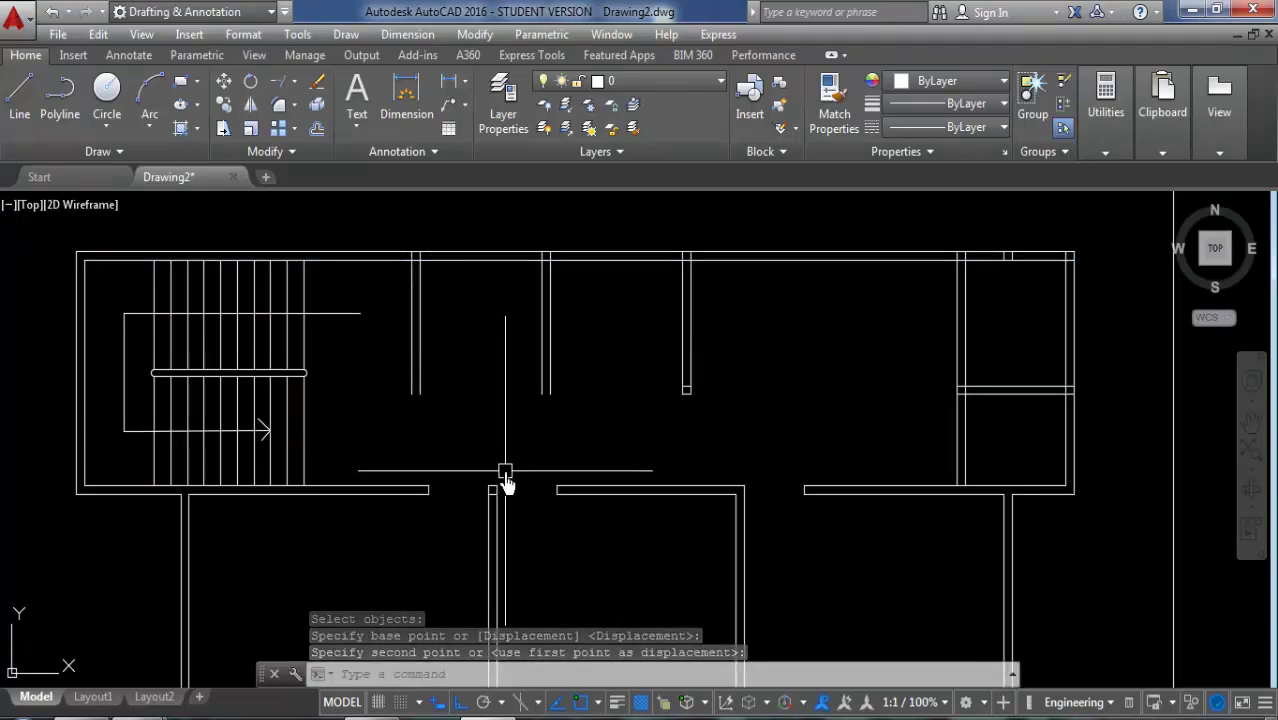
{"action": "left_click", "coordinate": [296, 84]}
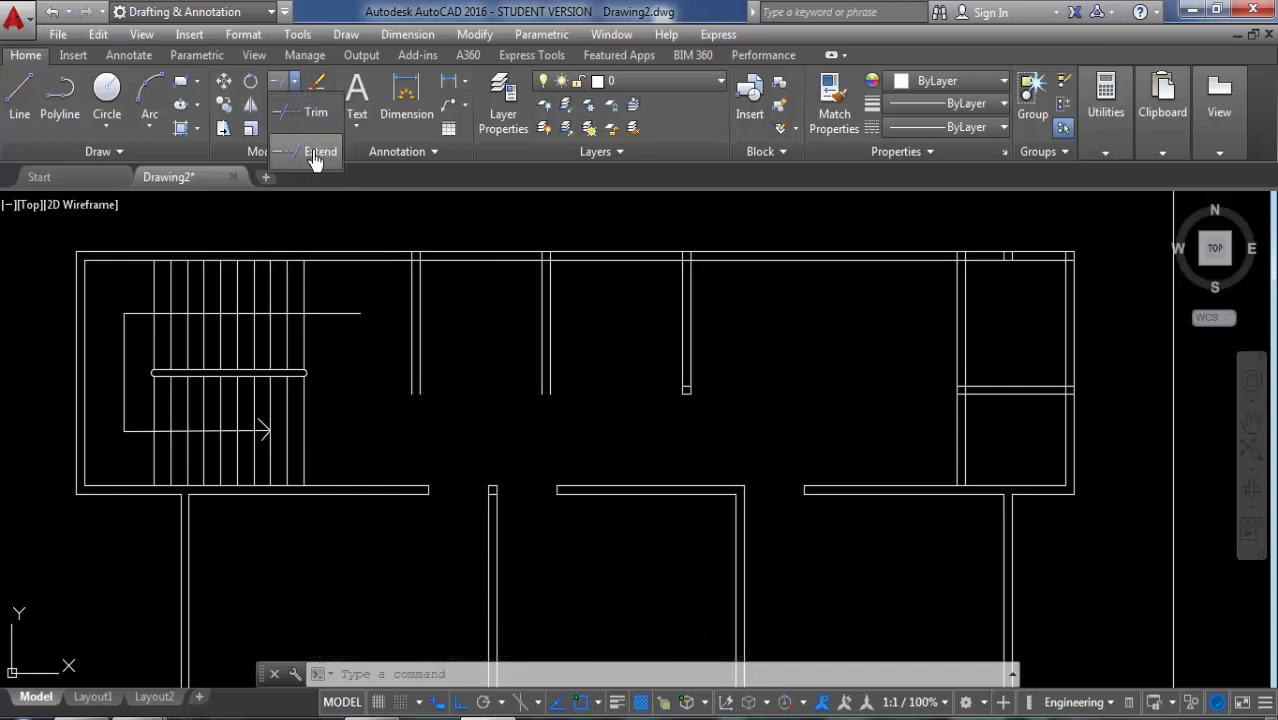
Step: Extend the short partition line and the room's bottom wall lines to meet adjoining walls
{"action": "left_click", "coordinate": [312, 157]}
{"action": "key", "text": "Return"}
{"action": "left_click", "coordinate": [419, 360]}
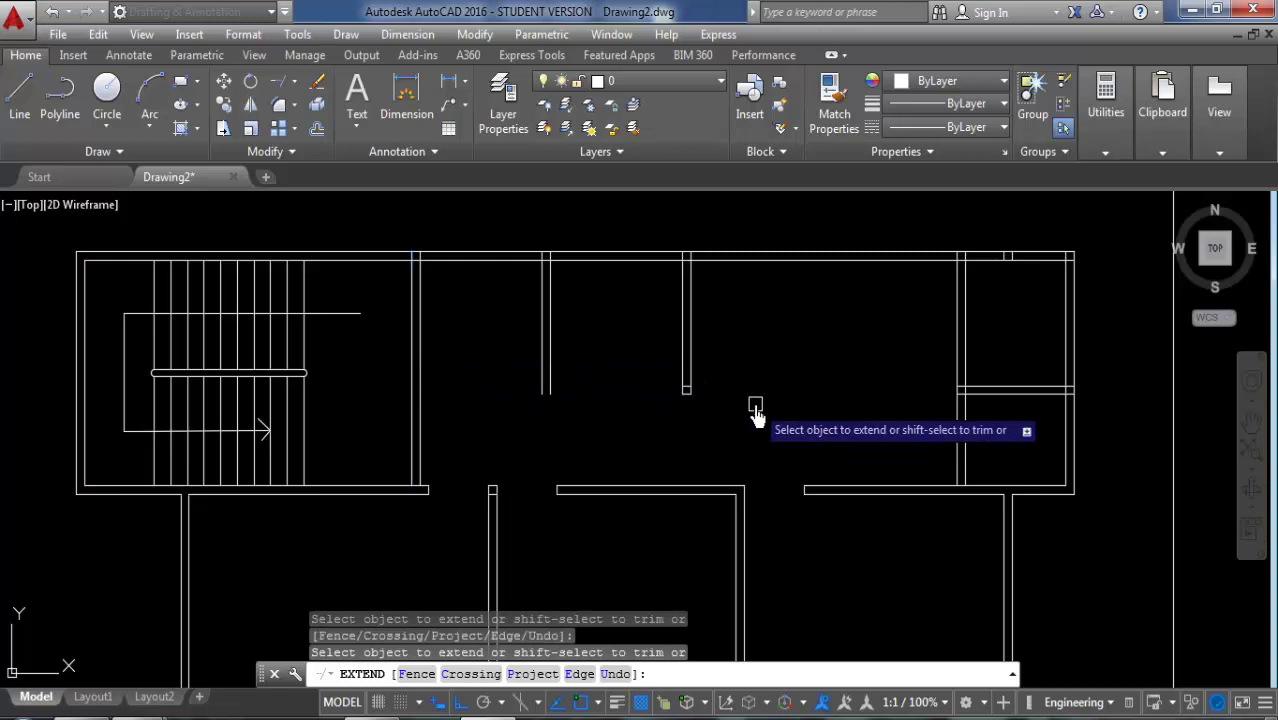
{"action": "scroll", "coordinate": [684, 400], "scroll_direction": "up", "scroll_amount": 4}
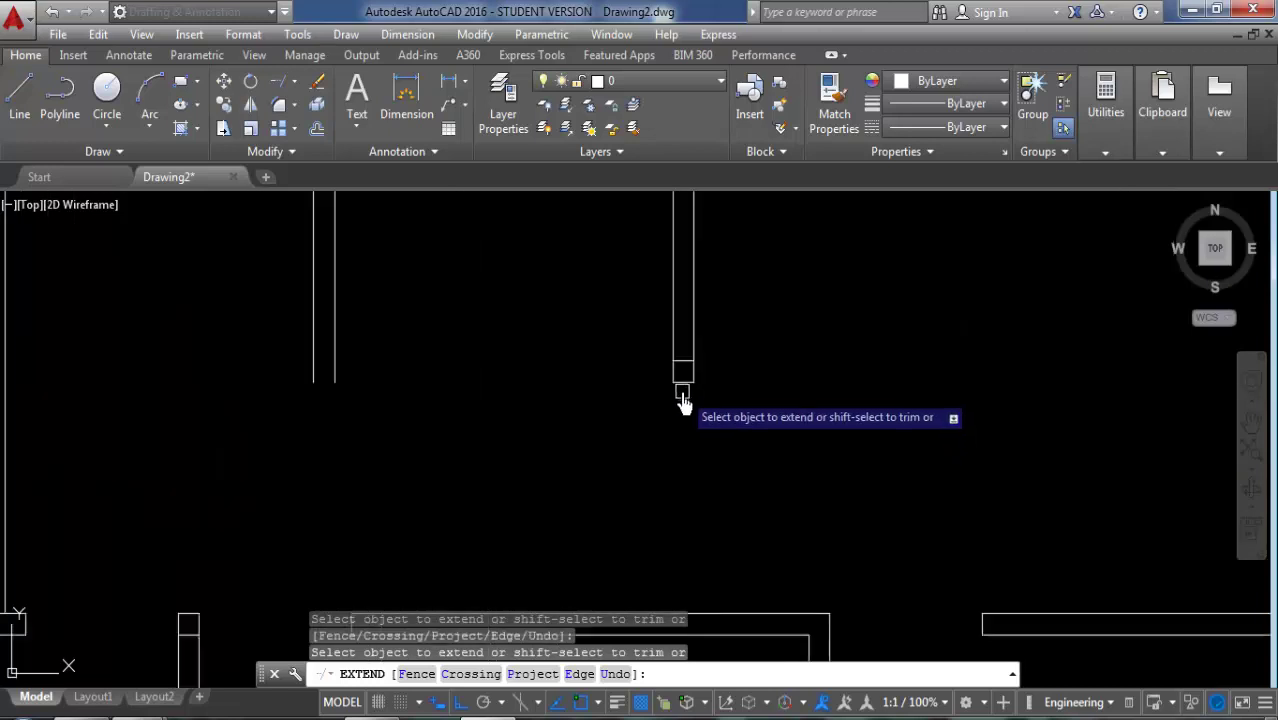
{"action": "left_click", "coordinate": [502, 381]}
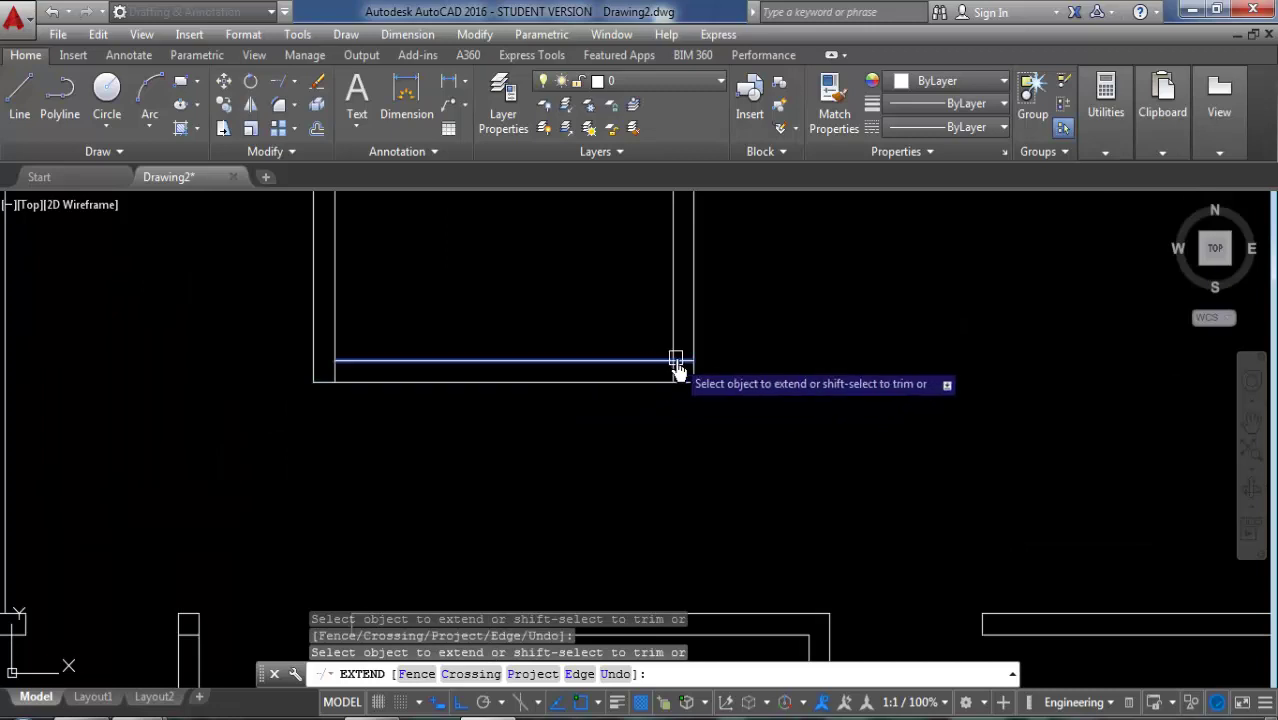
{"action": "scroll", "coordinate": [460, 440], "scroll_direction": "down", "scroll_amount": 4}
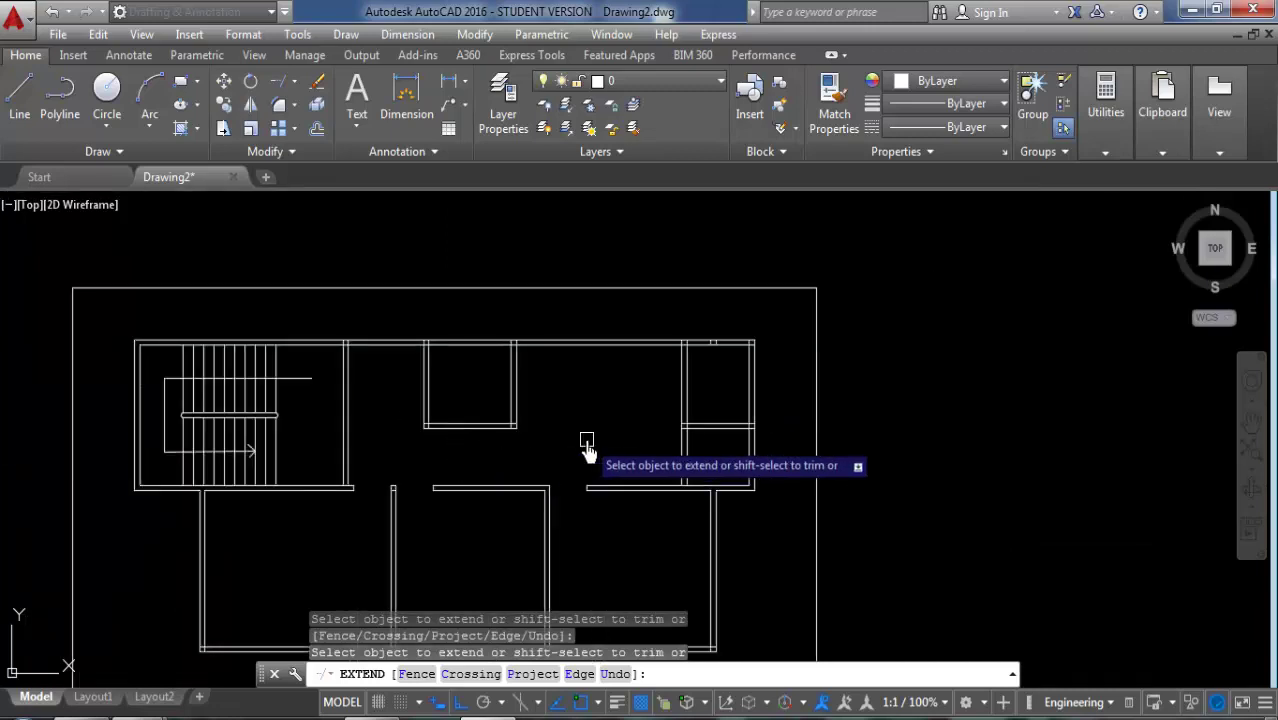
{"action": "left_click", "coordinate": [450, 426]}
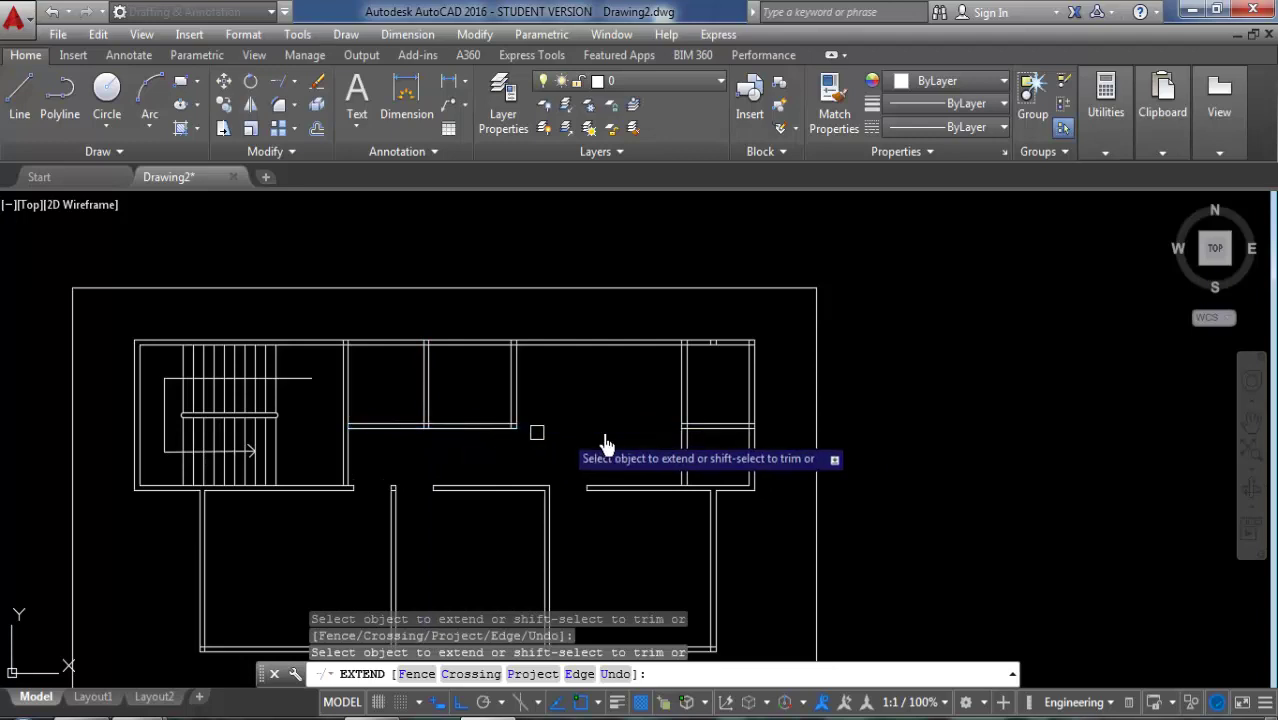
{"action": "left_click", "coordinate": [384, 418]}
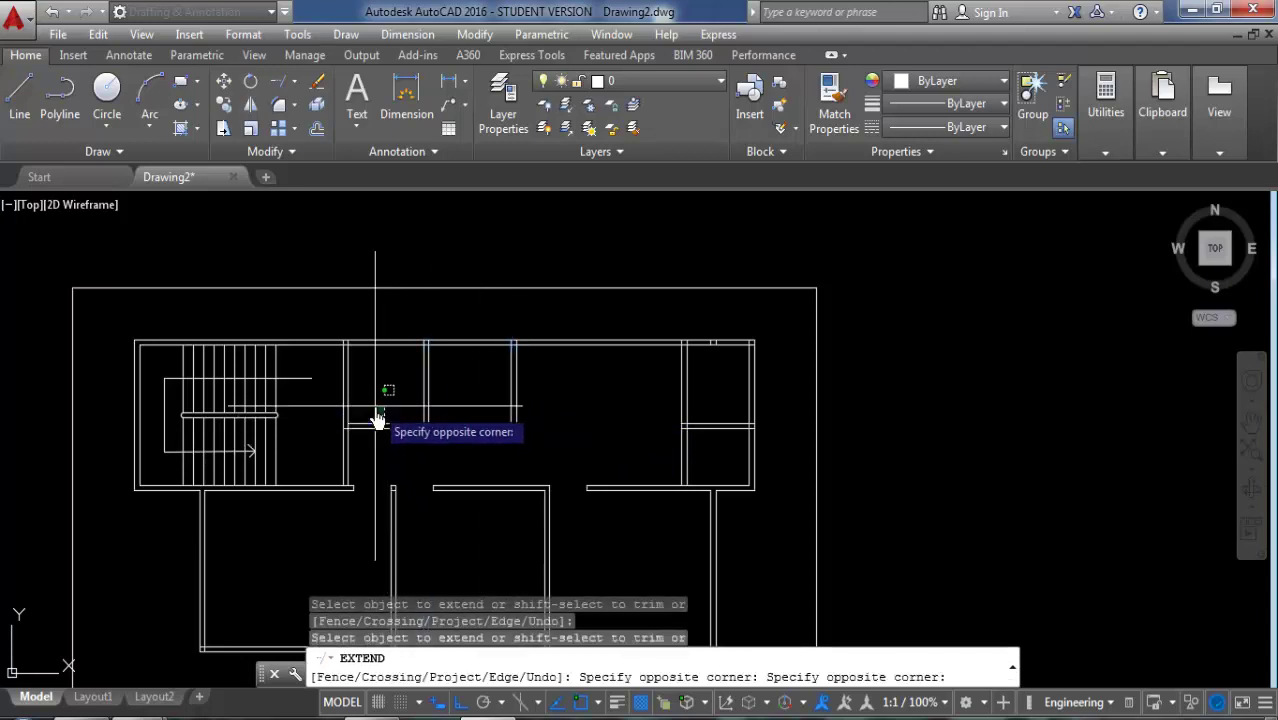
{"action": "left_click", "coordinate": [381, 417]}
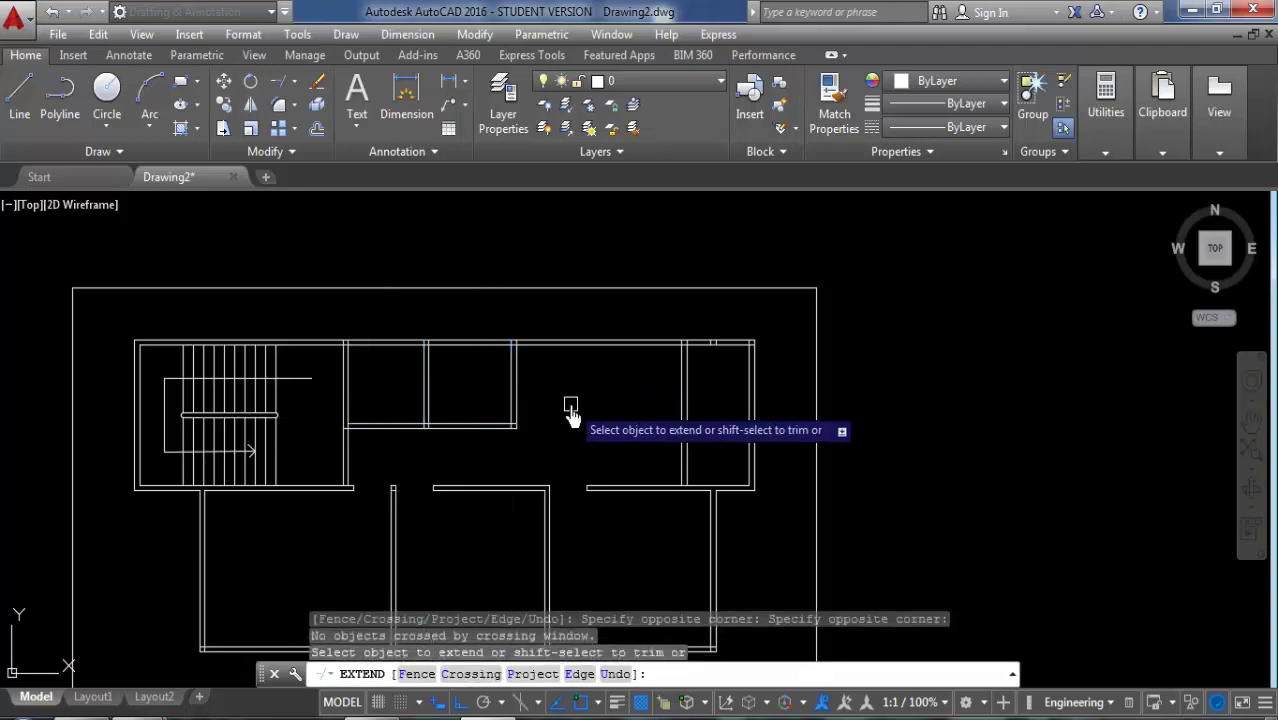
{"action": "key", "text": "Escape"}
{"action": "type", "text": "O"}
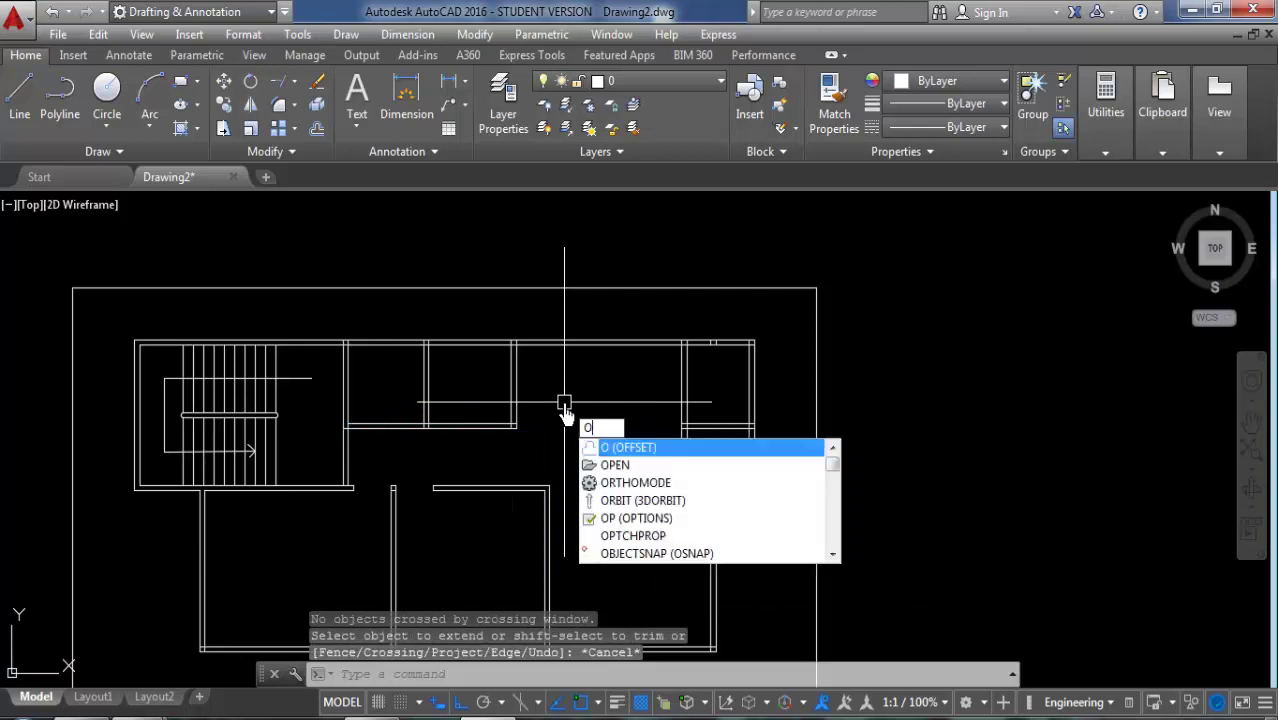
Step: Offset the stair room's bottom wall line 3' toward the stairs
{"action": "key", "text": "Return"}
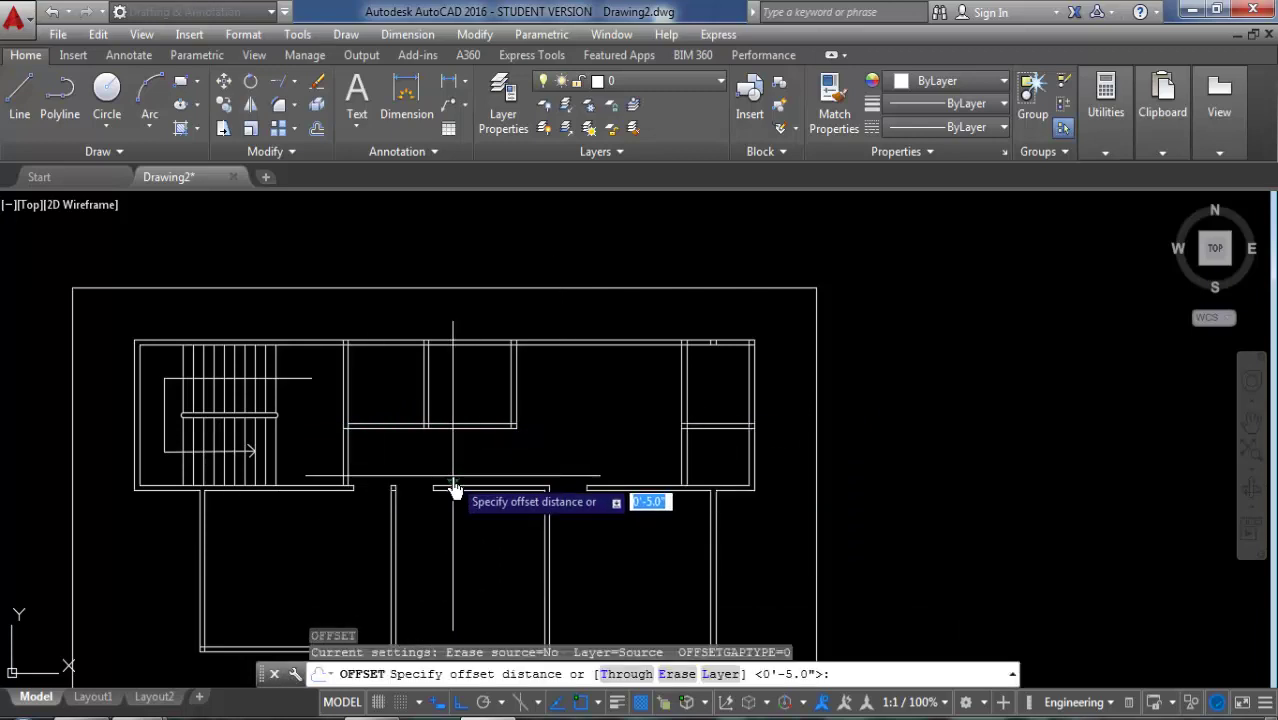
{"action": "type", "text": "3'"}
{"action": "key", "text": "Return"}
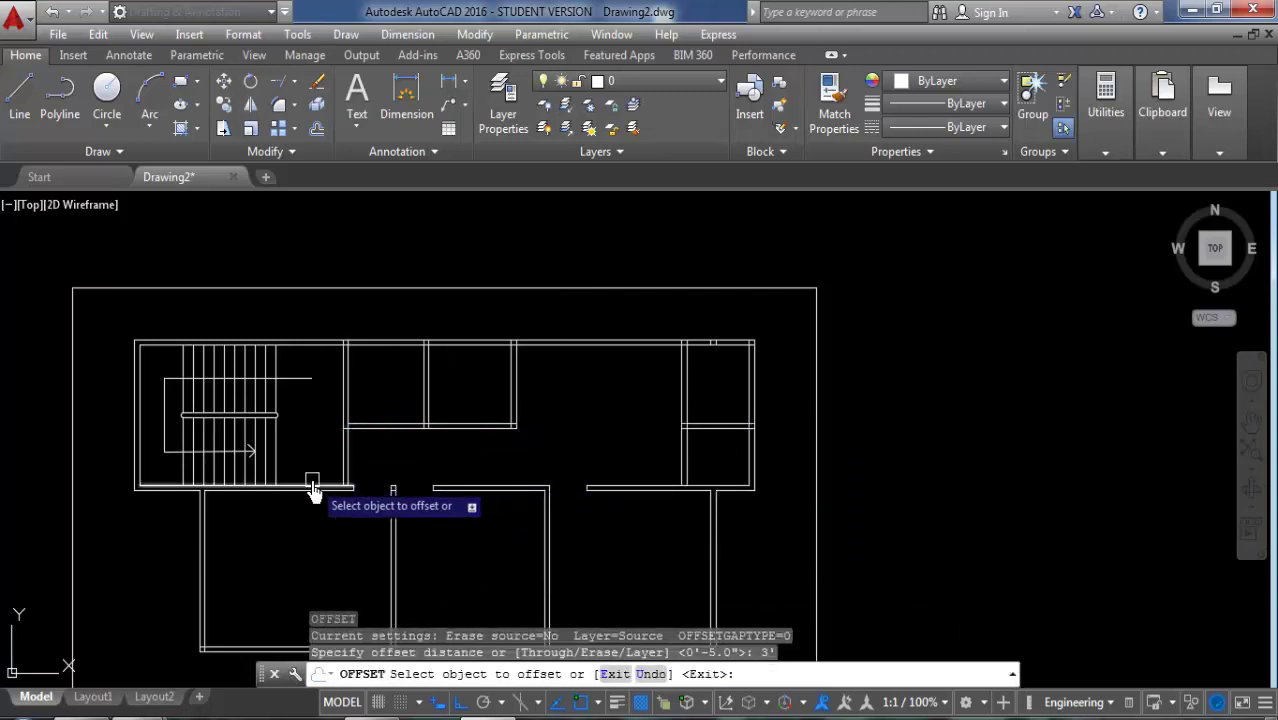
{"action": "left_click", "coordinate": [312, 488]}
{"action": "left_click", "coordinate": [326, 474]}
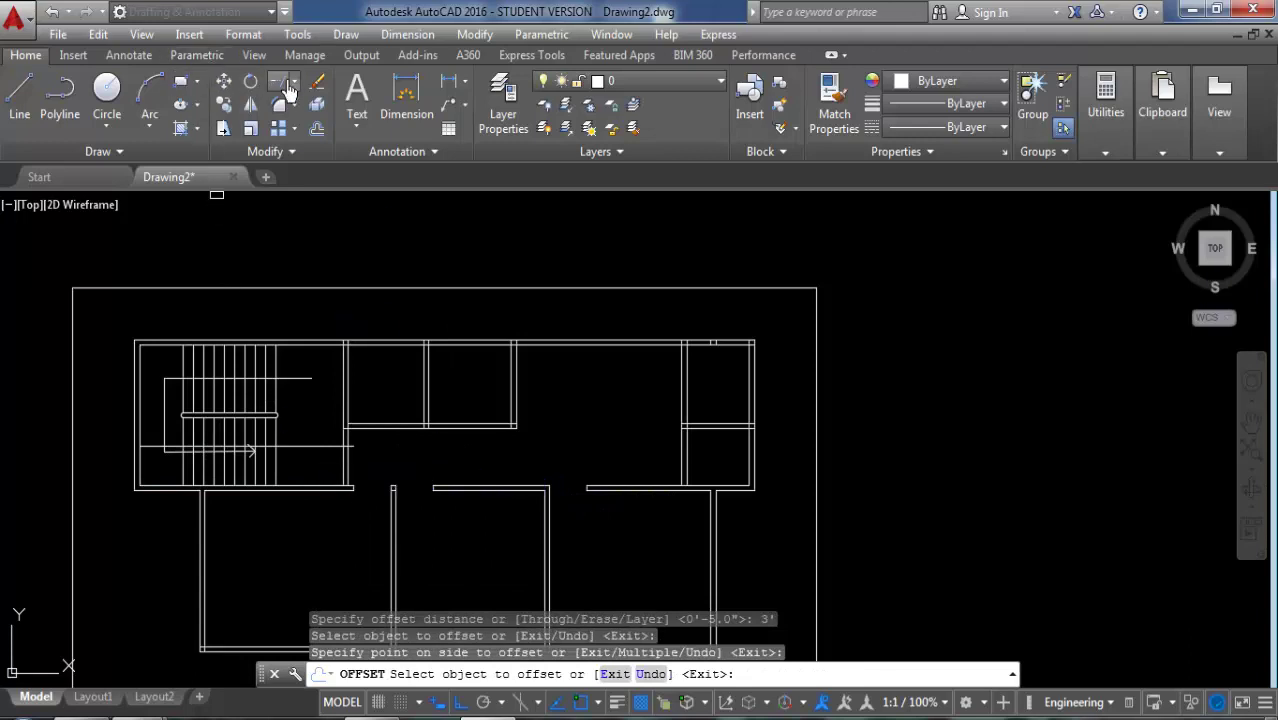
Step: Trim the excess line pieces beside the partition and across the stairs
{"action": "left_click", "coordinate": [310, 112]}
{"action": "key", "text": "Return"}
{"action": "scroll", "coordinate": [388, 528], "scroll_direction": "up", "scroll_amount": 3}
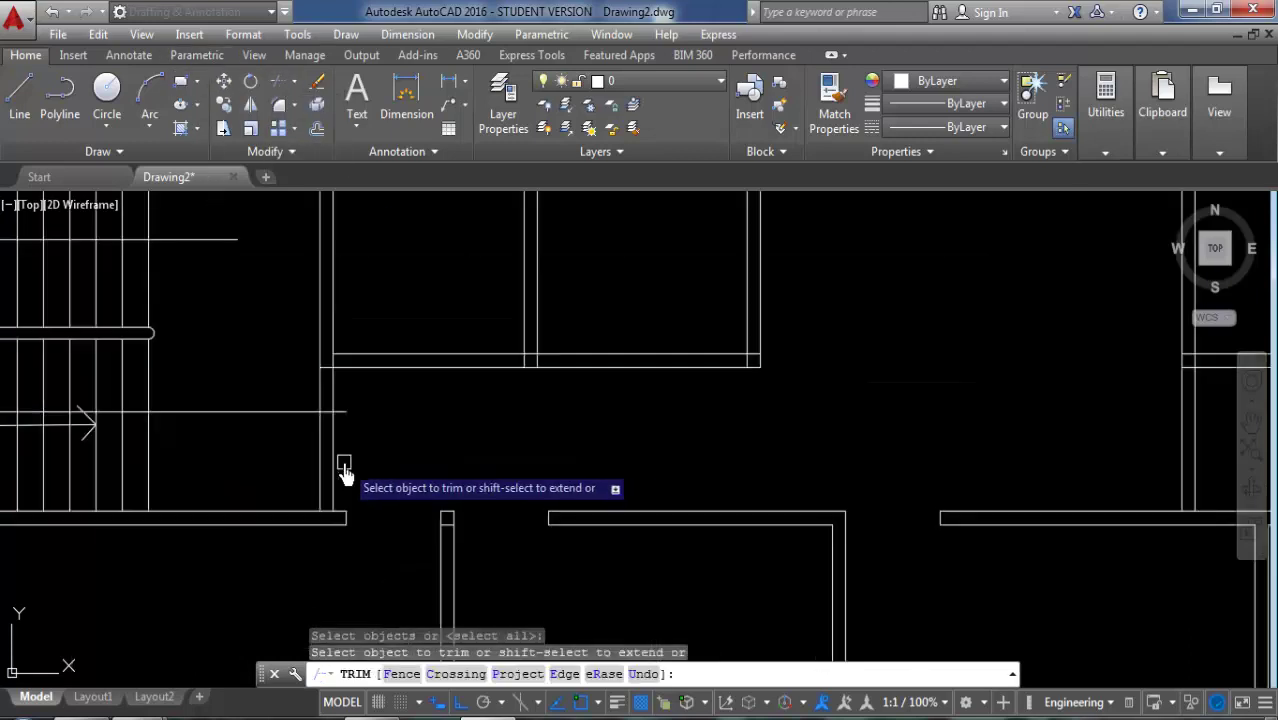
{"action": "left_click", "coordinate": [266, 481]}
{"action": "left_click", "coordinate": [318, 428]}
{"action": "left_click", "coordinate": [343, 412]}
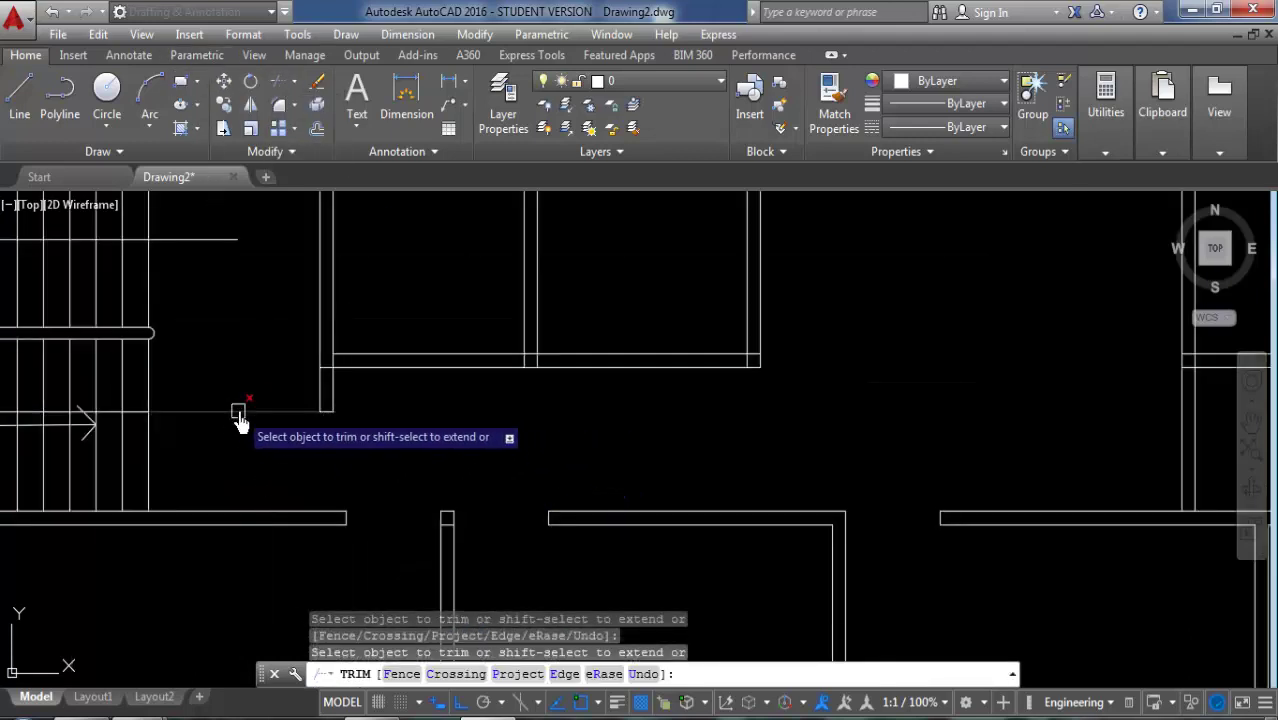
{"action": "left_click", "coordinate": [240, 410]}
{"action": "scroll", "coordinate": [306, 445], "scroll_direction": "down", "scroll_amount": 5}
{"action": "scroll", "coordinate": [190, 448], "scroll_direction": "up", "scroll_amount": 3}
{"action": "key", "text": "Return"}
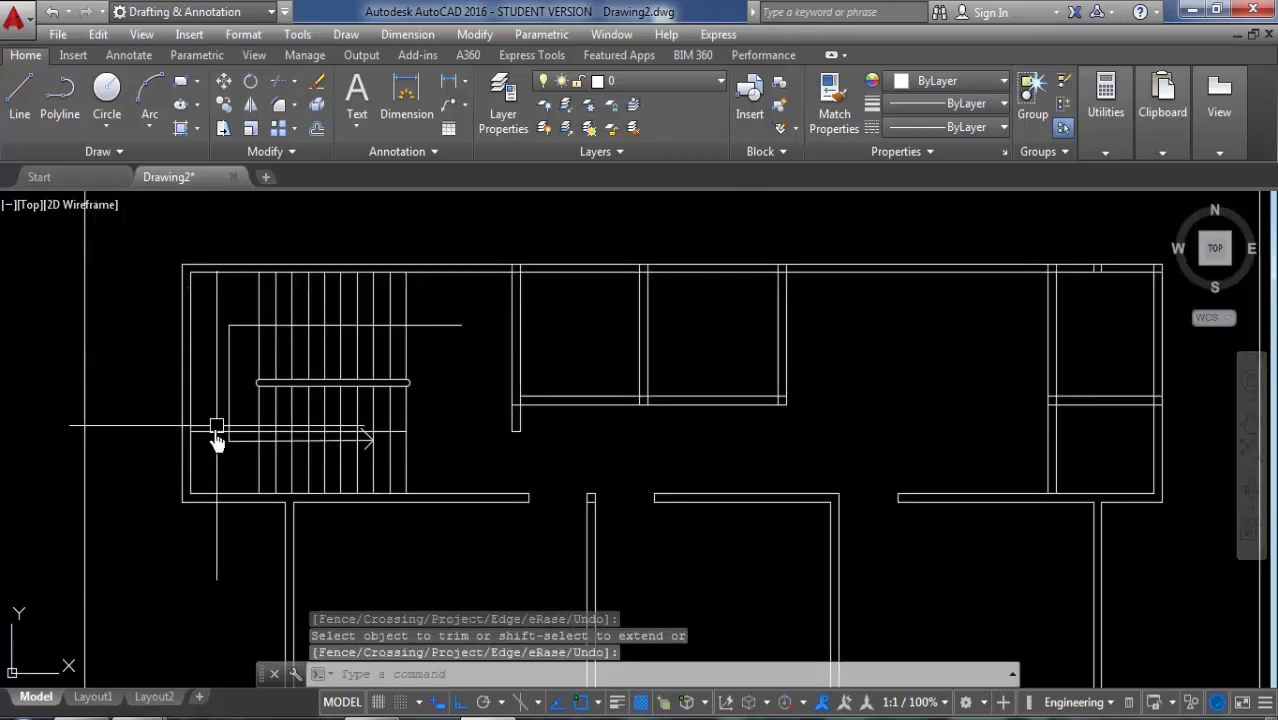
Step: Erase the stray line left in the stair area
{"action": "key", "text": "Return"}
{"action": "left_click", "coordinate": [213, 431]}
{"action": "key", "text": "Delete"}
{"action": "scroll", "coordinate": [208, 445], "scroll_direction": "down", "scroll_amount": 2}
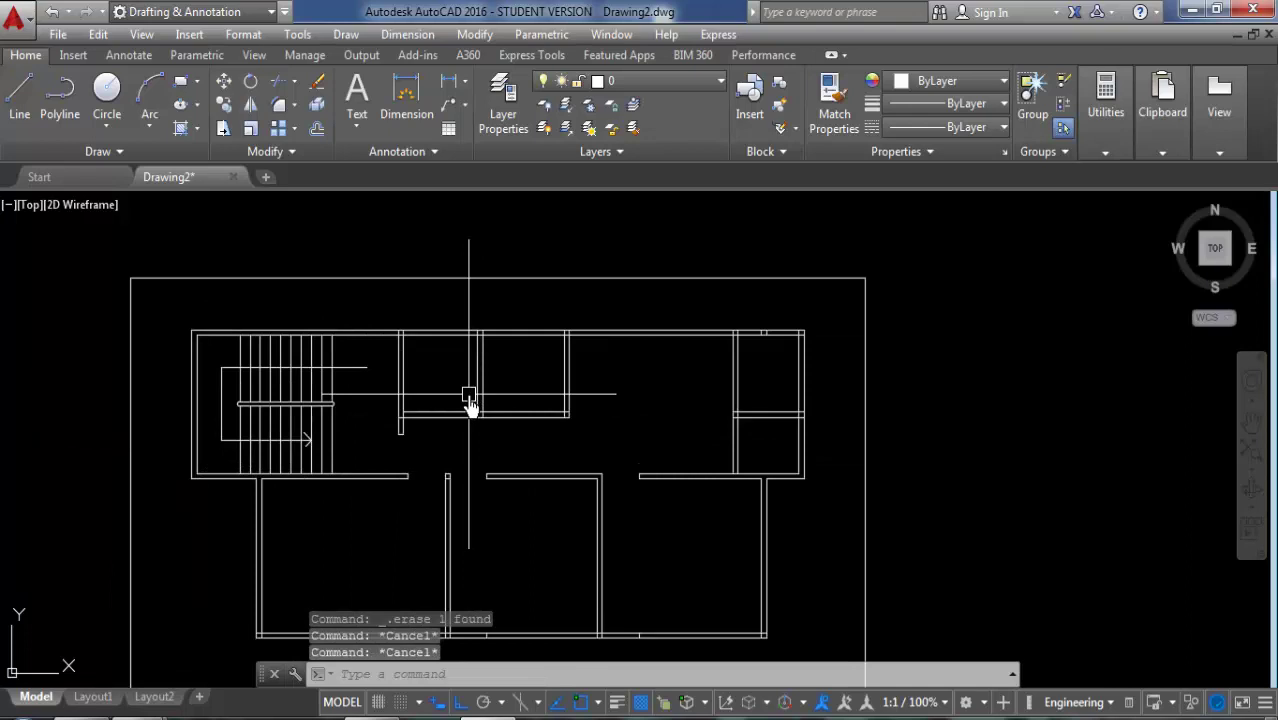
{"action": "type", "text": "o"}
Step: Offset the partition wall line and the next wall line 3' into the room
{"action": "key", "text": "Return"}
{"action": "type", "text": "3'"}
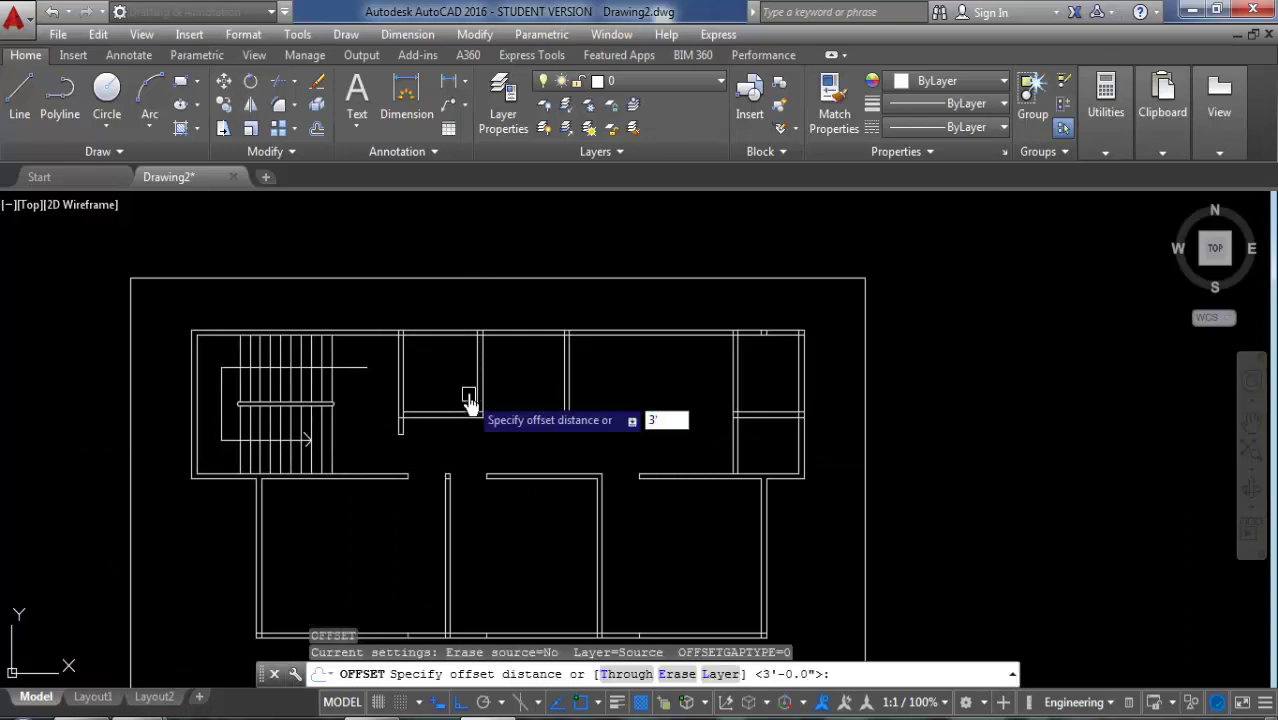
{"action": "key", "text": "Return"}
{"action": "scroll", "coordinate": [416, 400], "scroll_direction": "up", "scroll_amount": 2}
{"action": "left_click", "coordinate": [392, 376]}
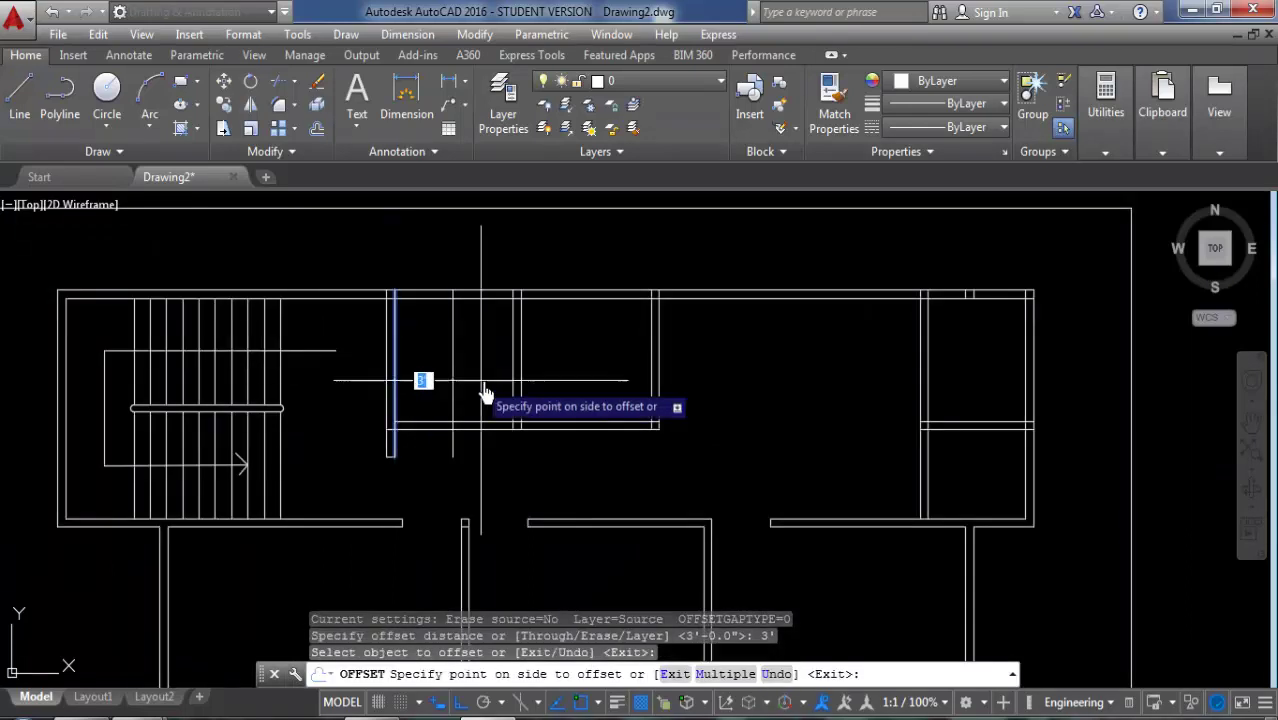
{"action": "left_click", "coordinate": [485, 393]}
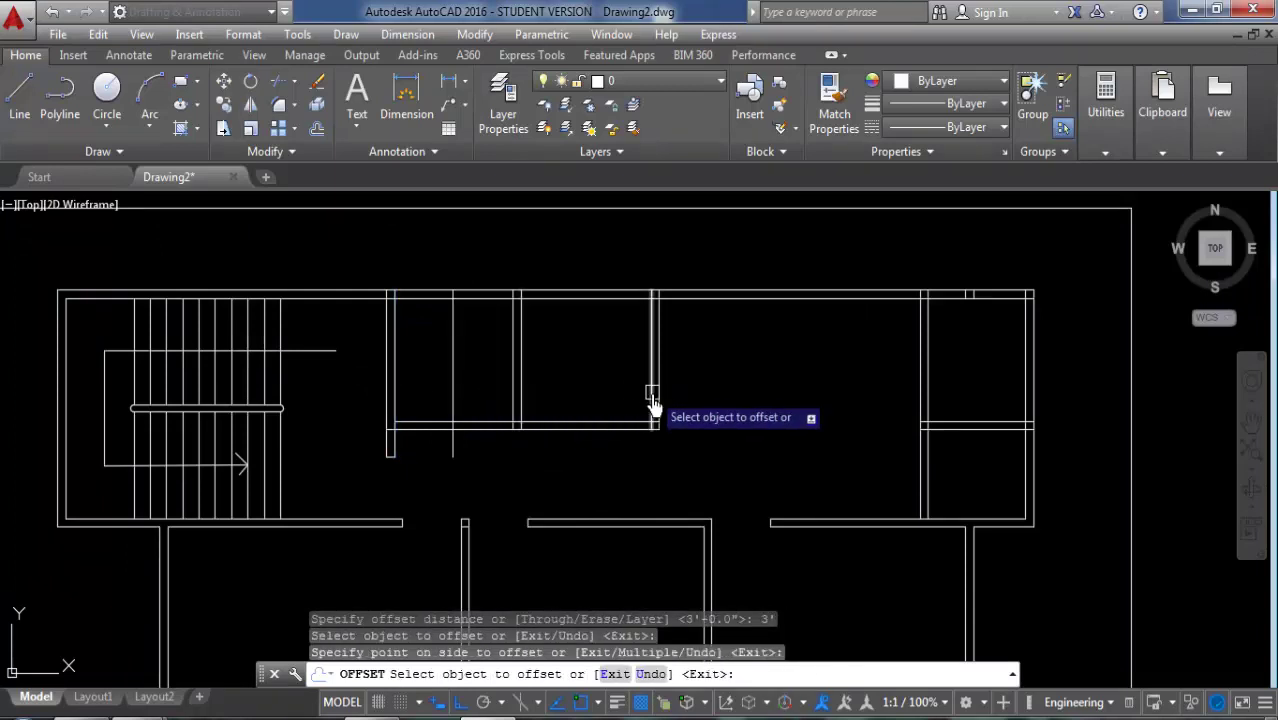
{"action": "left_click", "coordinate": [652, 400]}
{"action": "left_click", "coordinate": [527, 388]}
{"action": "key", "text": "Escape"}
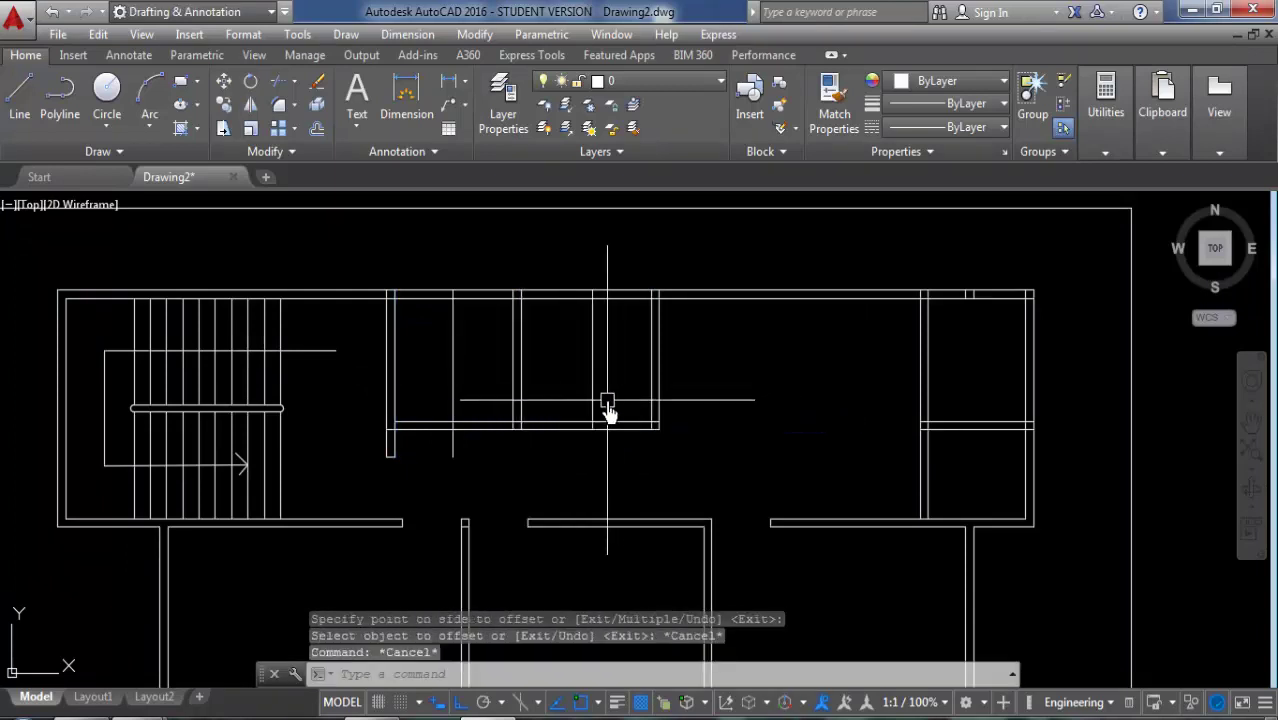
{"action": "type", "text": "TR"}
Step: Trim the short wall segments and vertical stub at the partition junctions
{"action": "key", "text": "Return"}
{"action": "key", "text": "Return"}
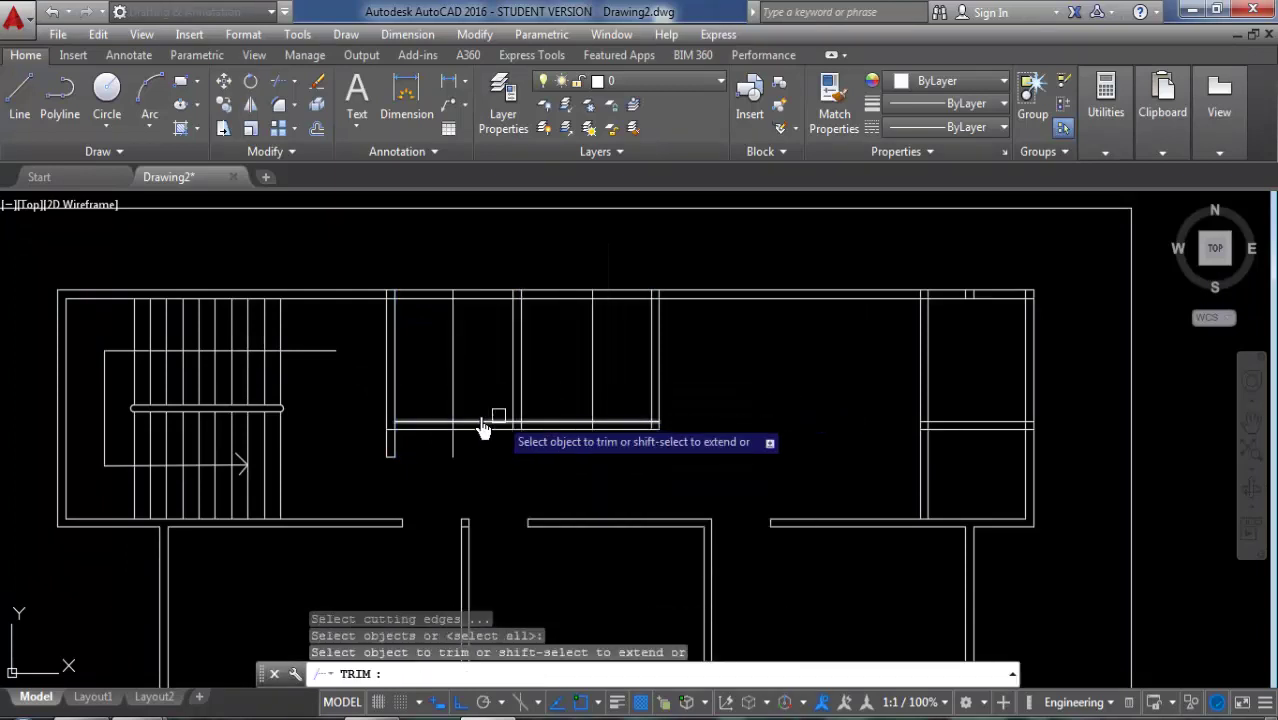
{"action": "left_click", "coordinate": [428, 428]}
{"action": "left_click", "coordinate": [428, 420]}
{"action": "left_click", "coordinate": [447, 443]}
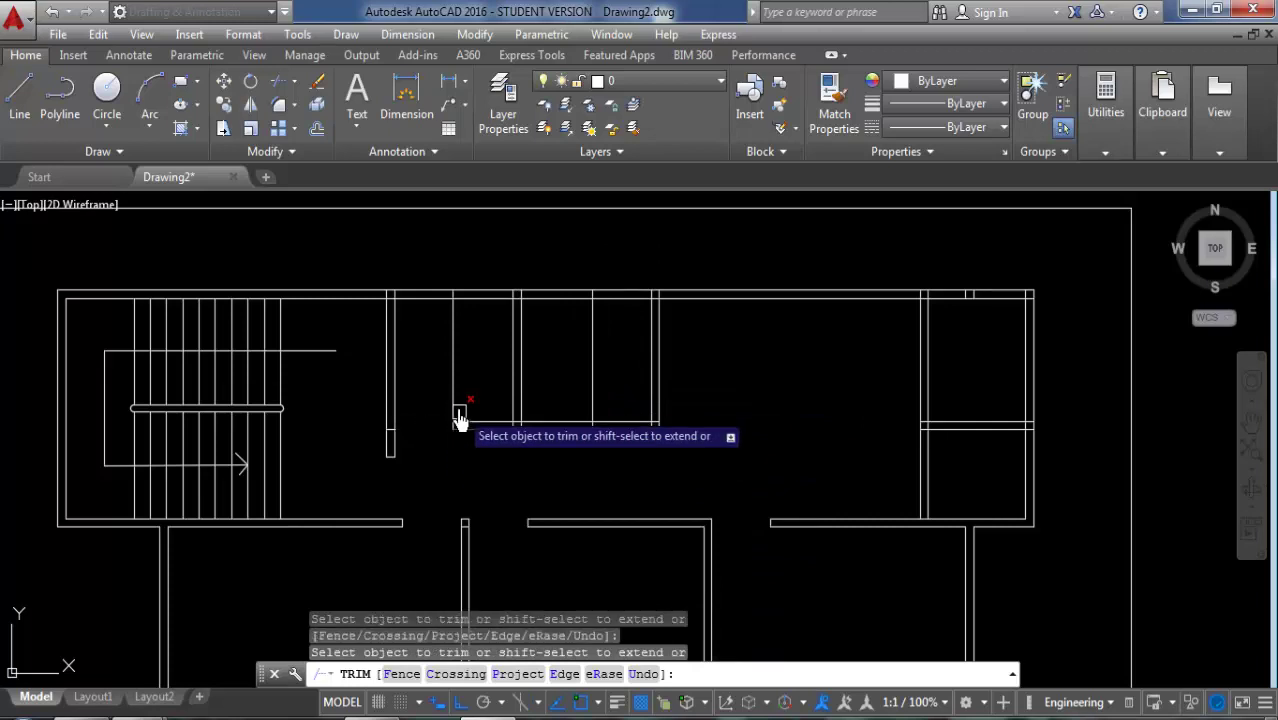
{"action": "left_click", "coordinate": [455, 398]}
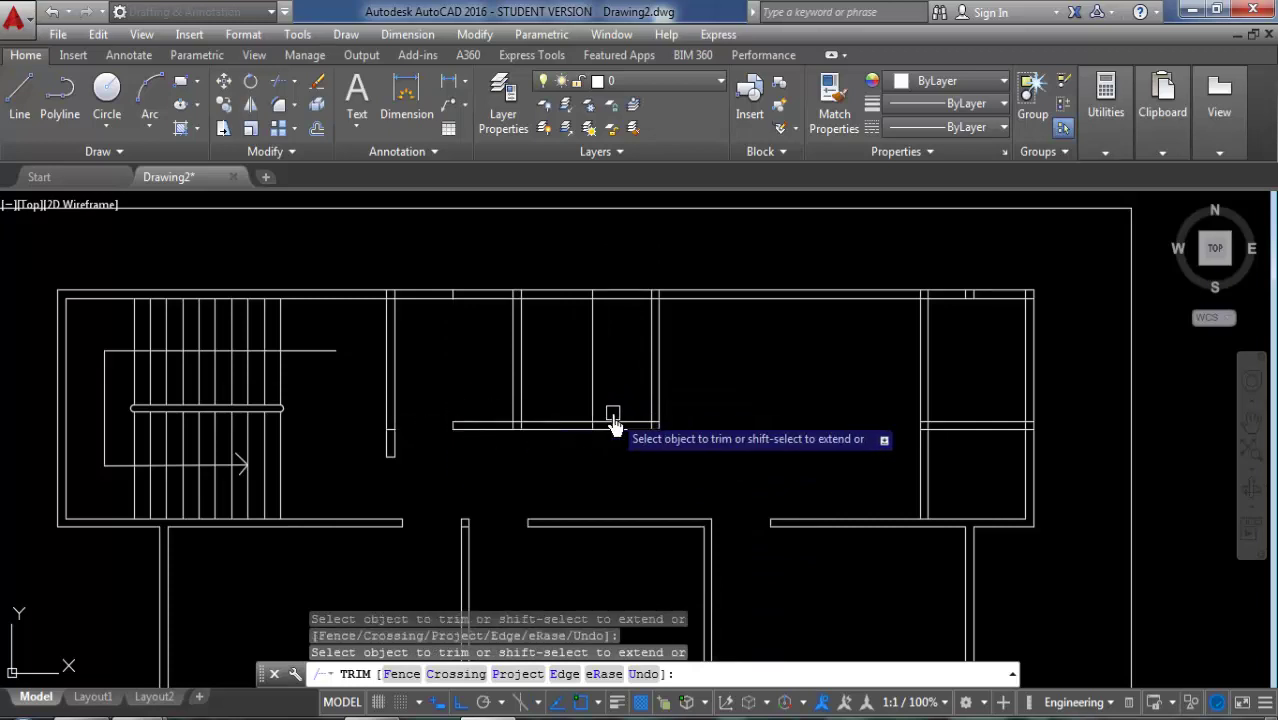
{"action": "left_click", "coordinate": [612, 420]}
{"action": "left_click", "coordinate": [604, 437]}
{"action": "left_click", "coordinate": [588, 370]}
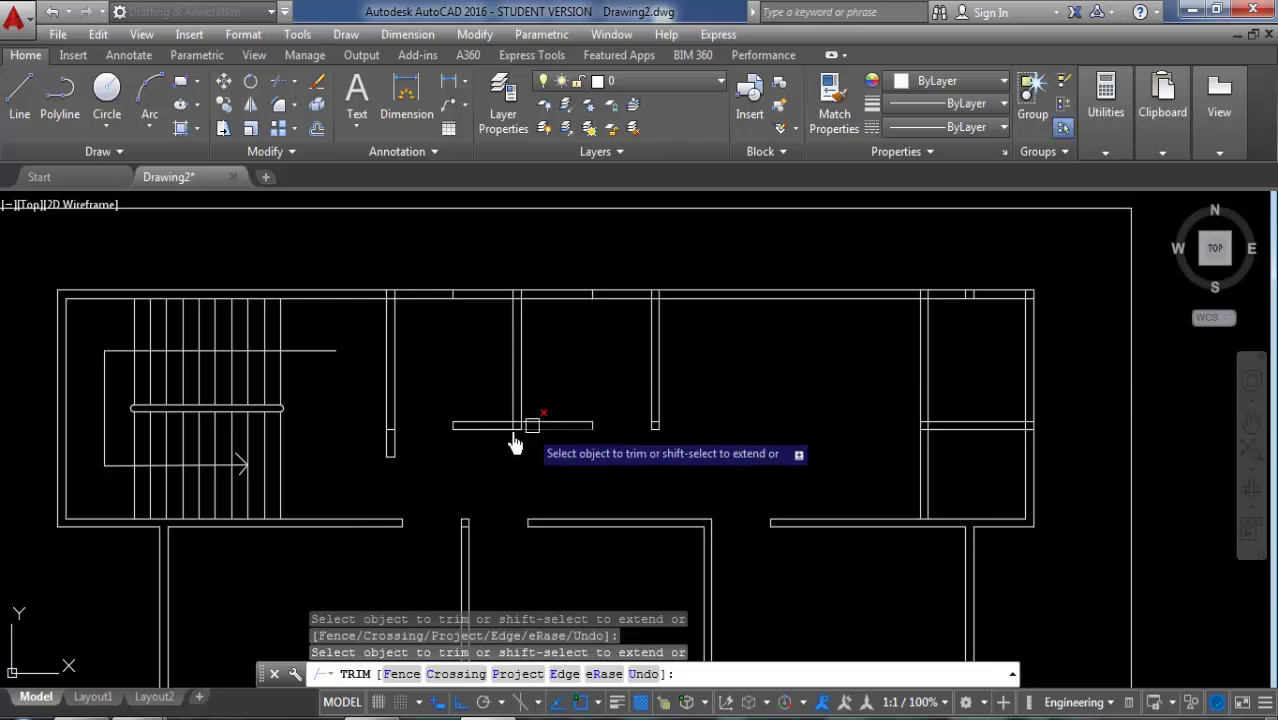
Step: Trim the overlapping wall lines at the remaining upper junctions
{"action": "scroll", "coordinate": [515, 445], "scroll_direction": "up", "scroll_amount": 8}
{"action": "scroll", "coordinate": [542, 349], "scroll_direction": "up", "scroll_amount": 3}
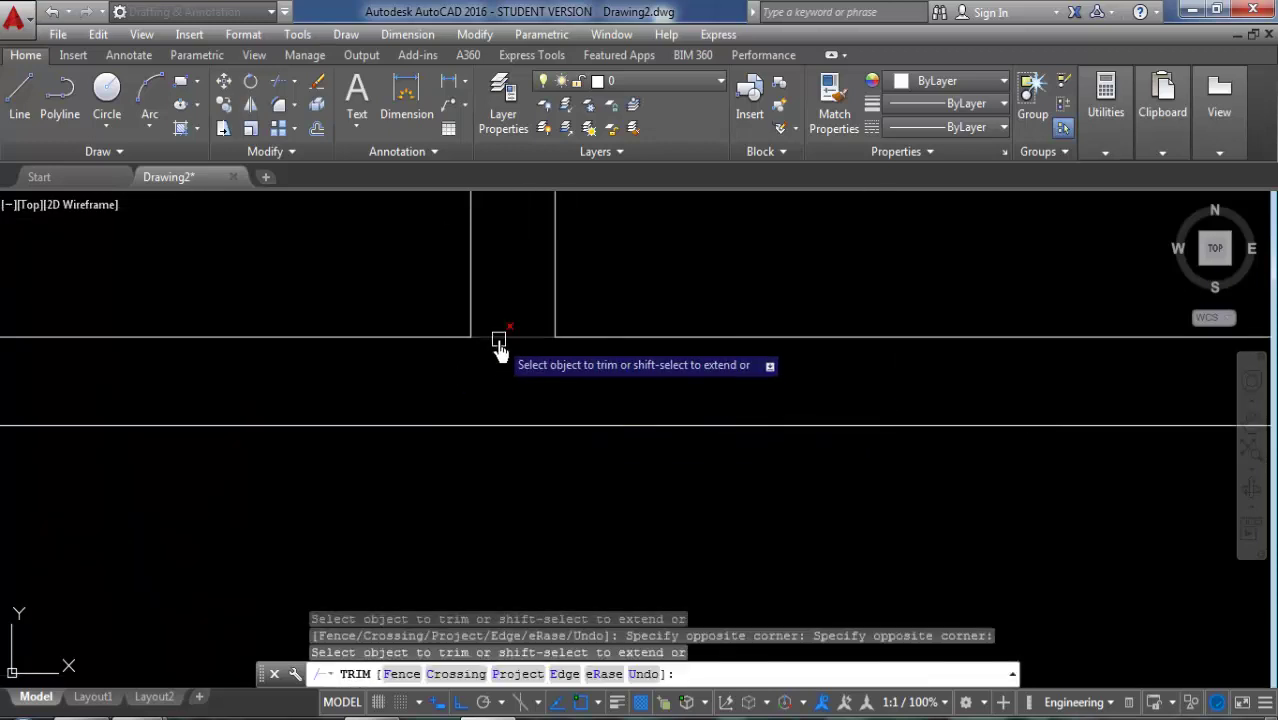
{"action": "scroll", "coordinate": [499, 345], "scroll_direction": "down", "scroll_amount": 4}
{"action": "scroll", "coordinate": [488, 440], "scroll_direction": "down", "scroll_amount": 4}
{"action": "scroll", "coordinate": [630, 320], "scroll_direction": "up", "scroll_amount": 8}
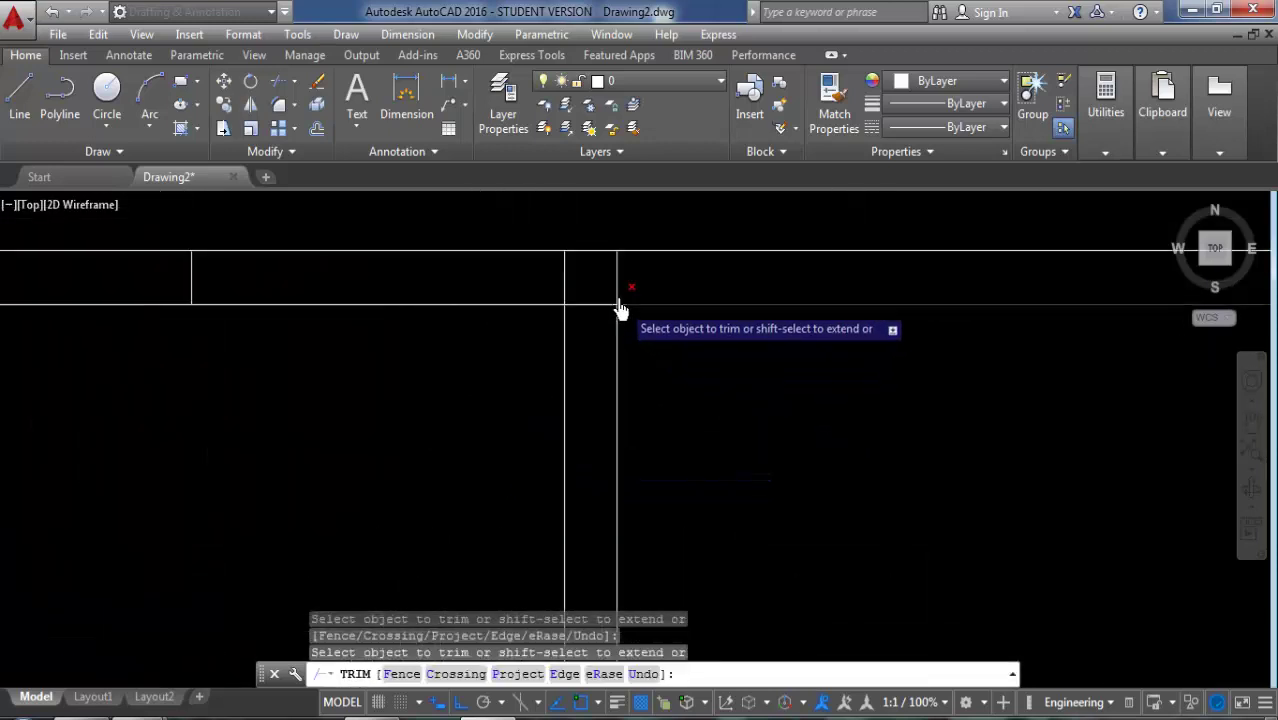
{"action": "left_click", "coordinate": [448, 280]}
{"action": "left_click", "coordinate": [571, 294]}
{"action": "scroll", "coordinate": [594, 314], "scroll_direction": "down", "scroll_amount": 4}
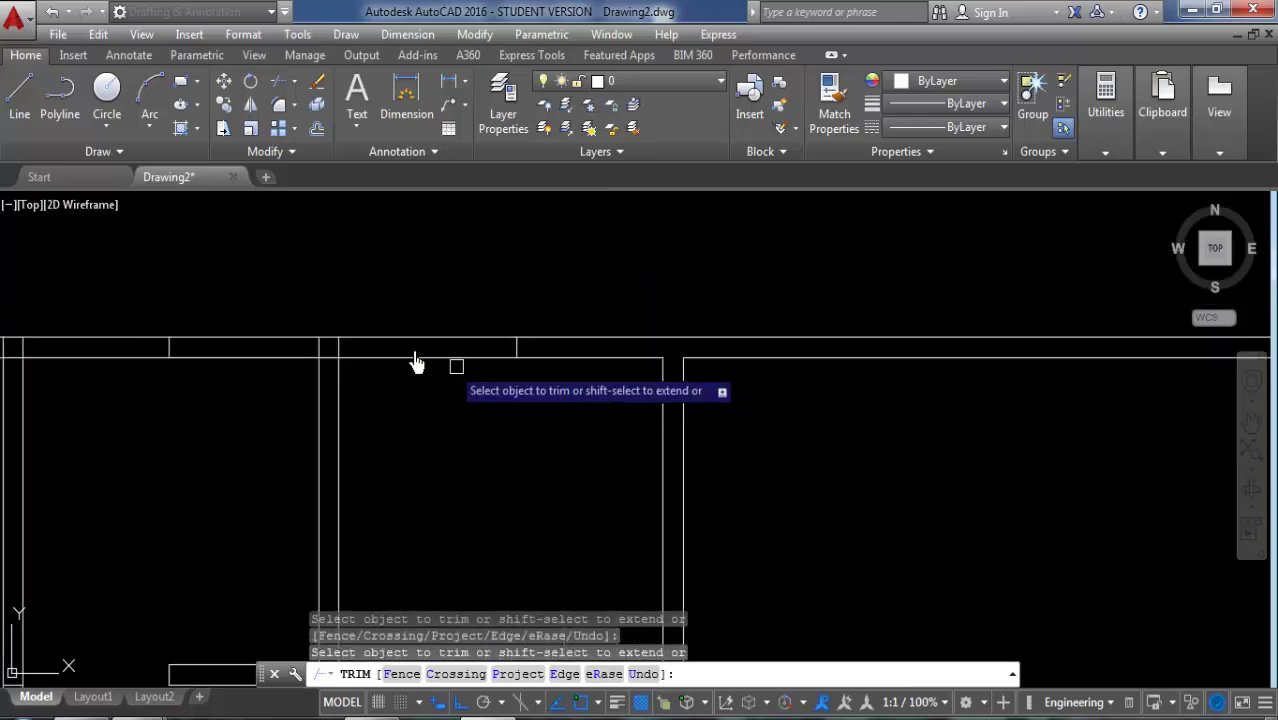
{"action": "scroll", "coordinate": [417, 362], "scroll_direction": "up", "scroll_amount": 3}
{"action": "left_click", "coordinate": [499, 323]}
{"action": "left_click", "coordinate": [314, 357]}
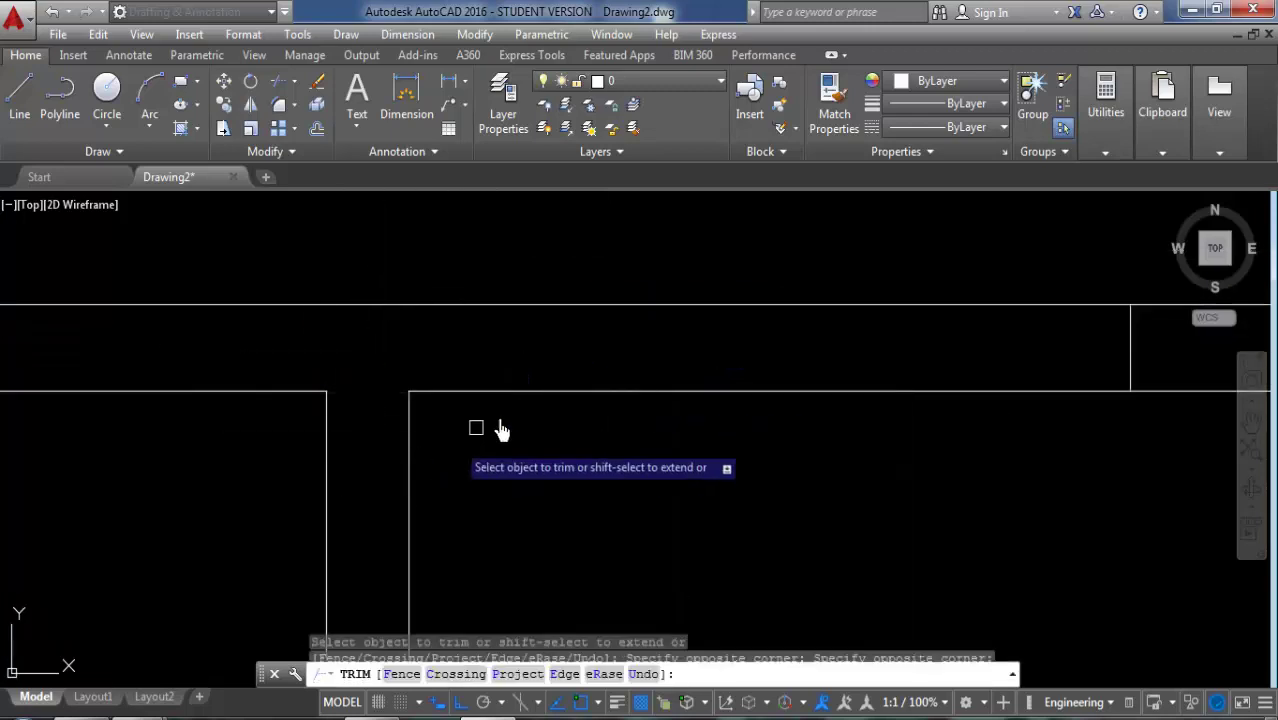
{"action": "scroll", "coordinate": [502, 430], "scroll_direction": "down", "scroll_amount": 3}
{"action": "scroll", "coordinate": [359, 391], "scroll_direction": "up", "scroll_amount": 3}
{"action": "scroll", "coordinate": [647, 391], "scroll_direction": "up", "scroll_amount": 2}
{"action": "left_click", "coordinate": [669, 399]}
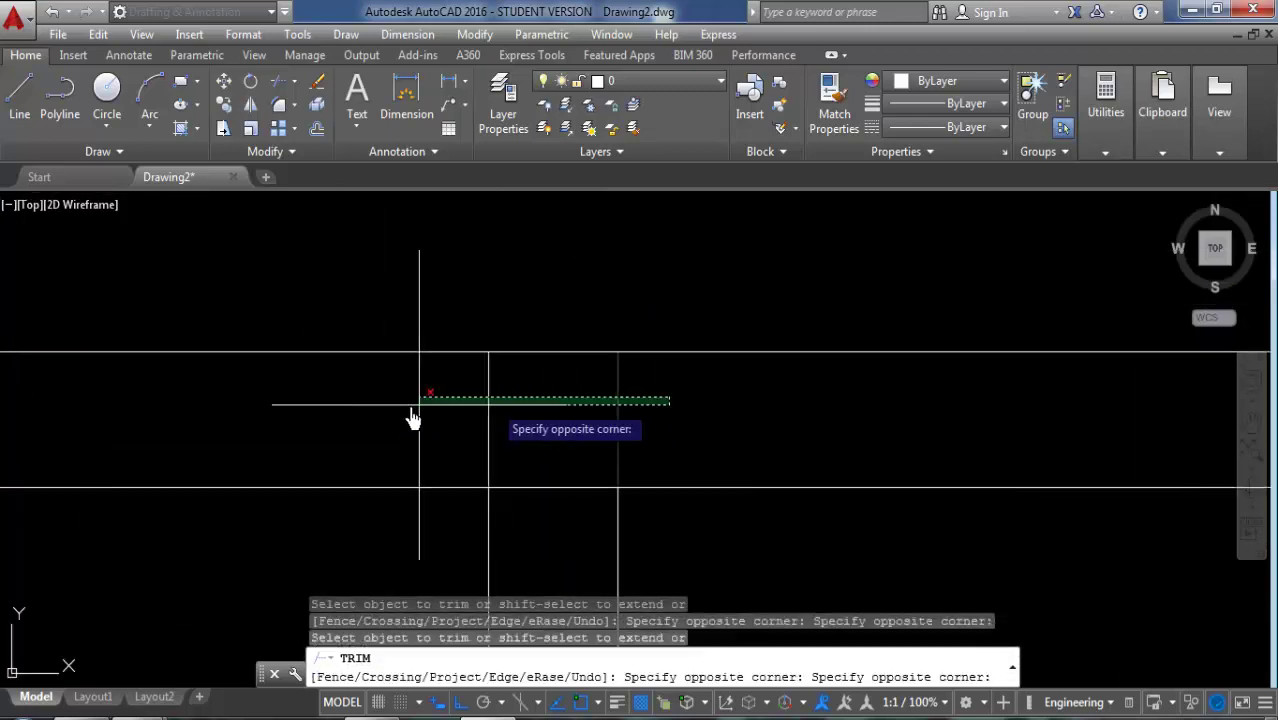
{"action": "left_click", "coordinate": [413, 410]}
{"action": "scroll", "coordinate": [500, 505], "scroll_direction": "down", "scroll_amount": 2}
{"action": "scroll", "coordinate": [543, 526], "scroll_direction": "down", "scroll_amount": 2}
{"action": "scroll", "coordinate": [465, 478], "scroll_direction": "down", "scroll_amount": 1}
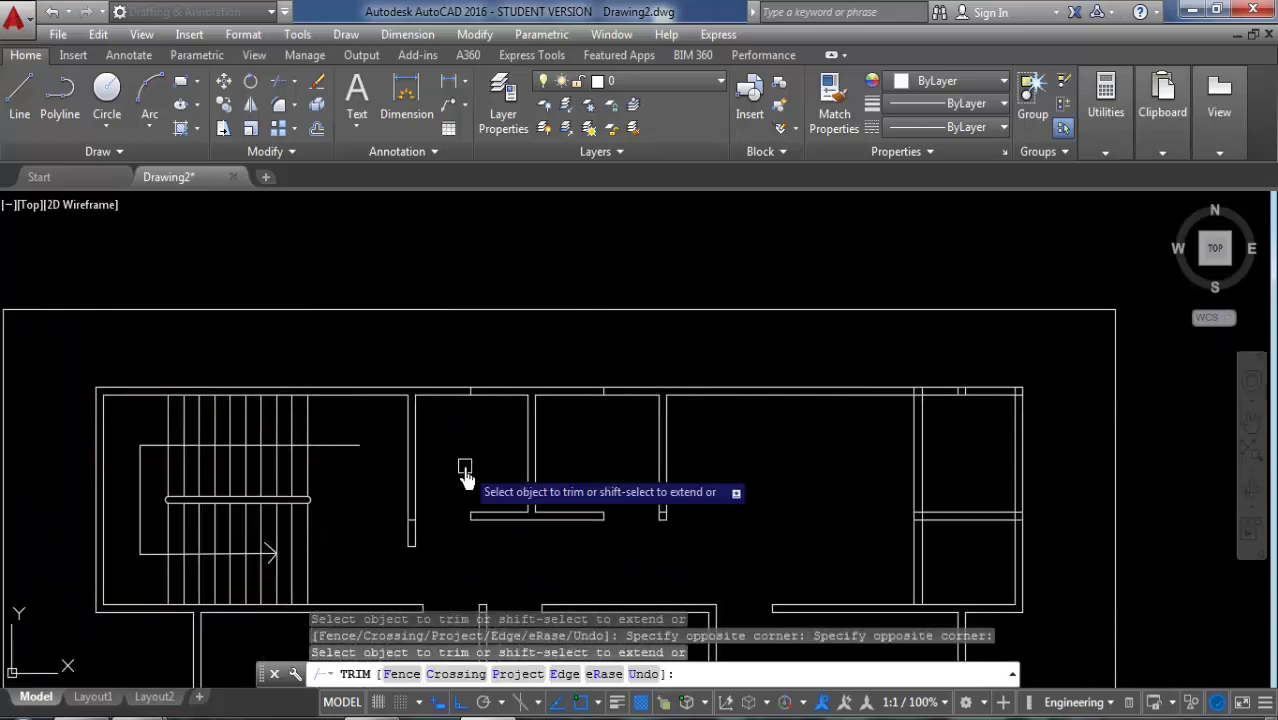
{"action": "key", "text": "Escape"}
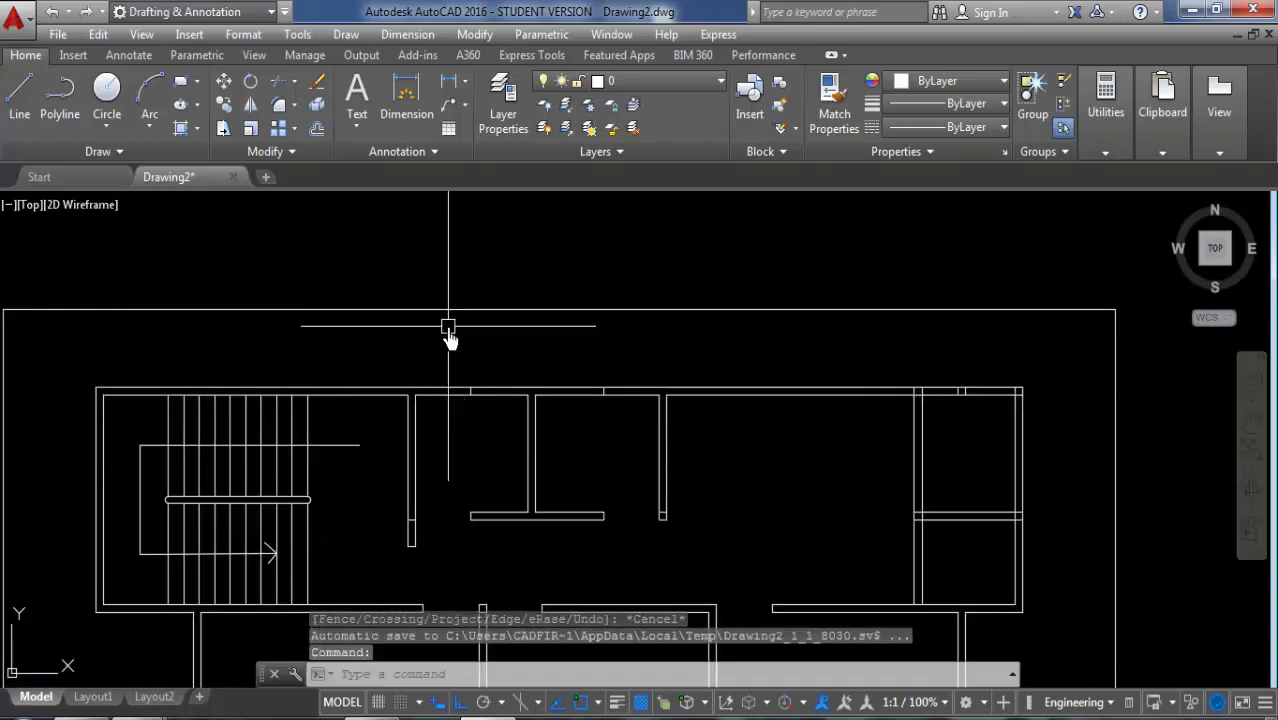
Step: Erase the three stray line pieces around the middle partition walls
{"action": "left_click", "coordinate": [448, 328]}
{"action": "left_click", "coordinate": [622, 427]}
{"action": "key", "text": "Delete"}
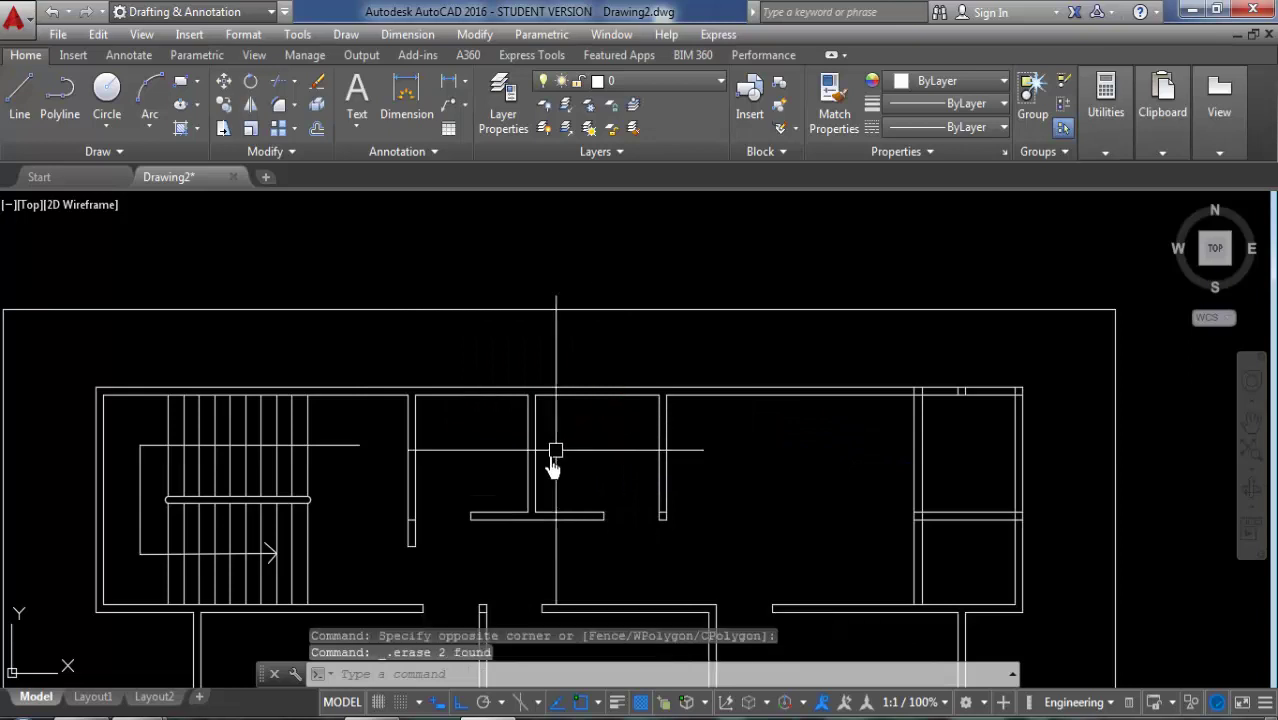
{"action": "left_click", "coordinate": [372, 508]}
{"action": "left_click", "coordinate": [447, 549]}
{"action": "key", "text": "Delete"}
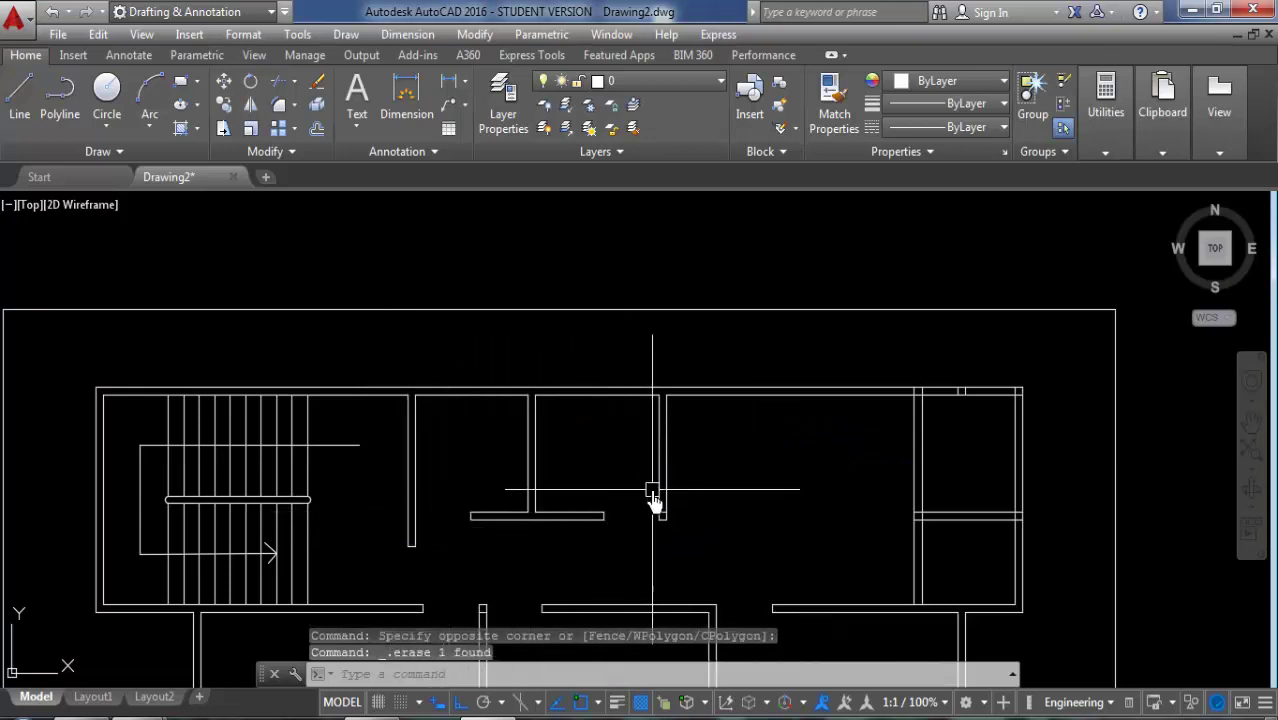
Step: Pan the view right to bring the right-hand rooms into view
{"action": "left_click", "coordinate": [688, 522]}
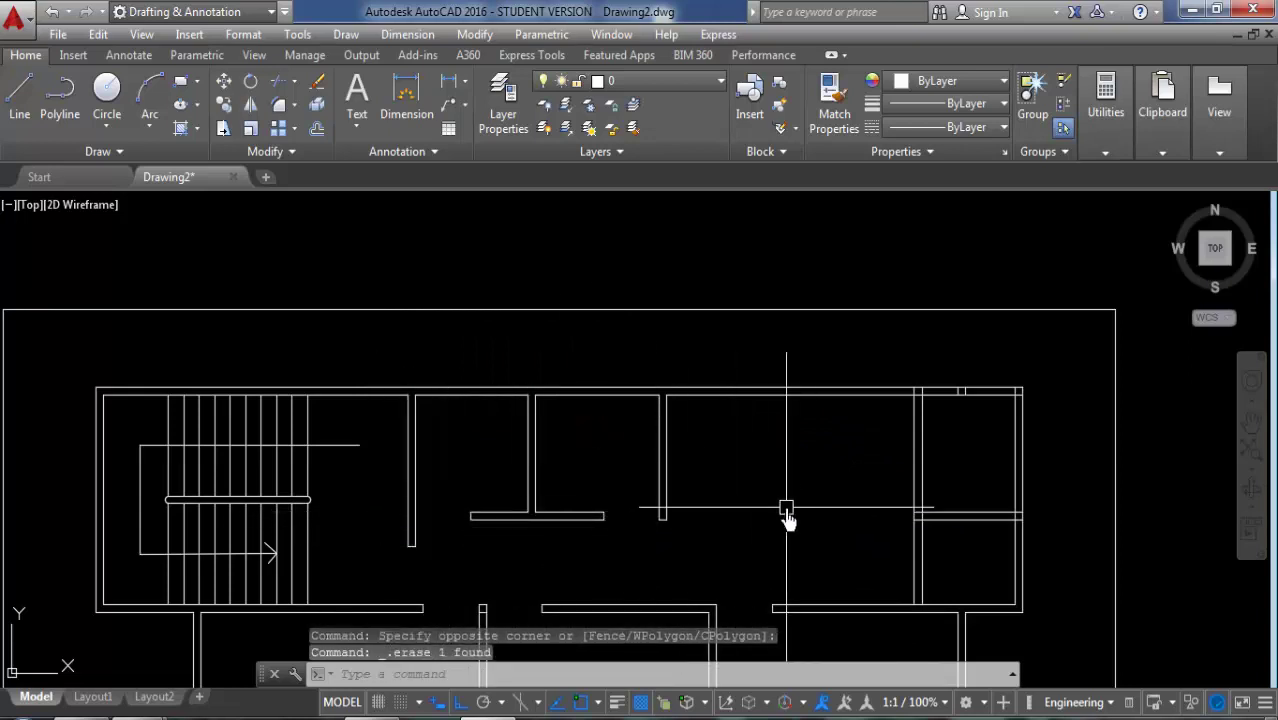
{"action": "middle_click_drag", "start_coordinate": [817, 550], "coordinate": [645, 518]}
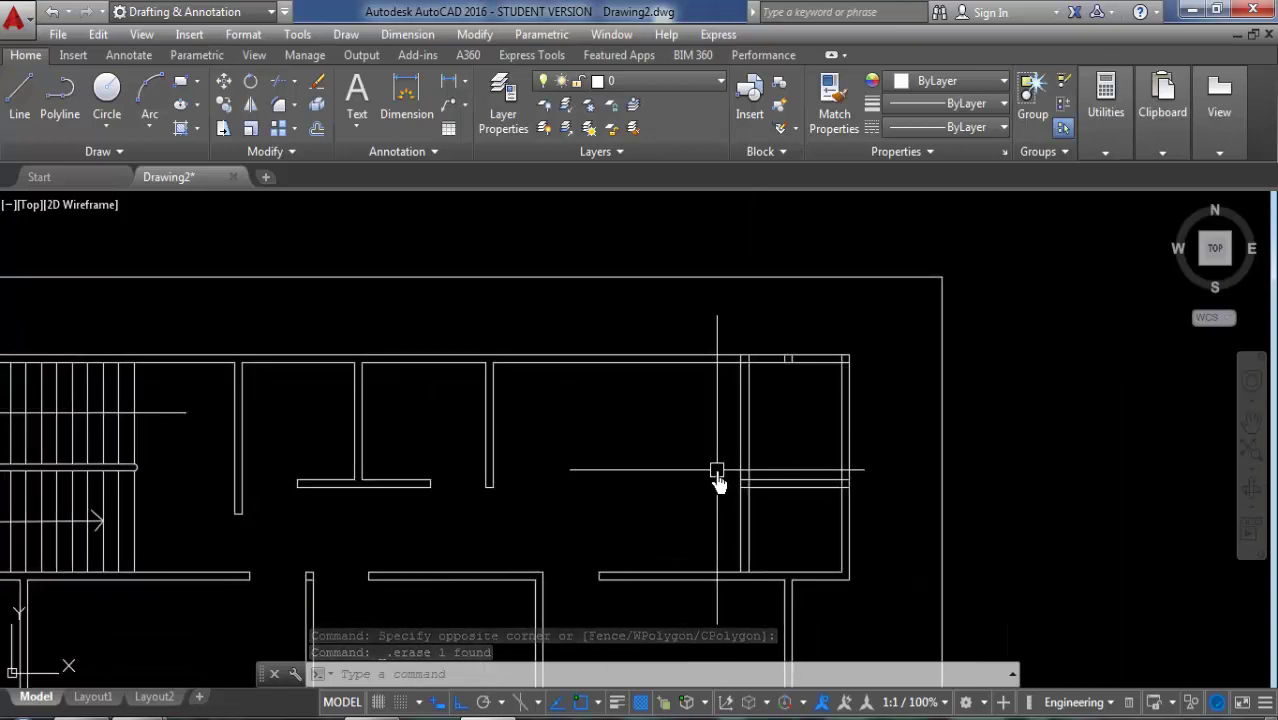
{"action": "key", "text": "Escape"}
{"action": "middle_click_drag", "start_coordinate": [840, 515], "coordinate": [816, 445]}
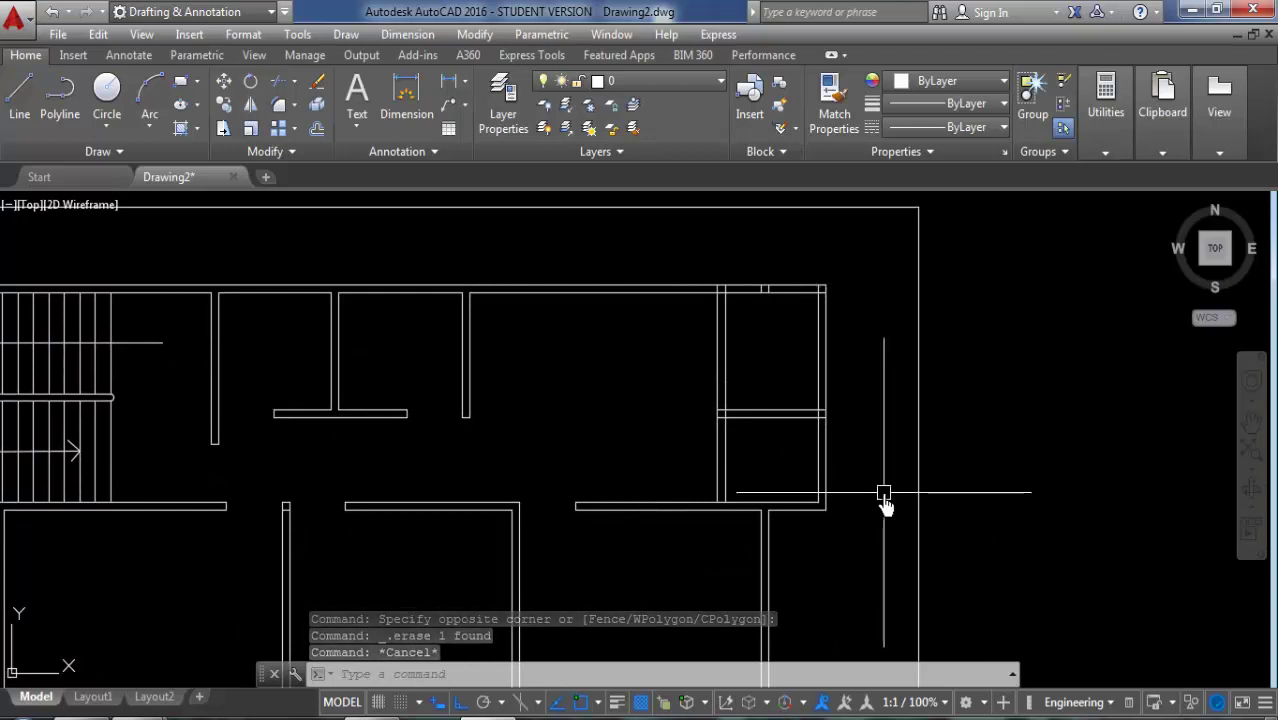
Step: Move the right room's double-line partition up against the top wall
{"action": "left_click", "coordinate": [778, 380]}
{"action": "left_click", "coordinate": [757, 423]}
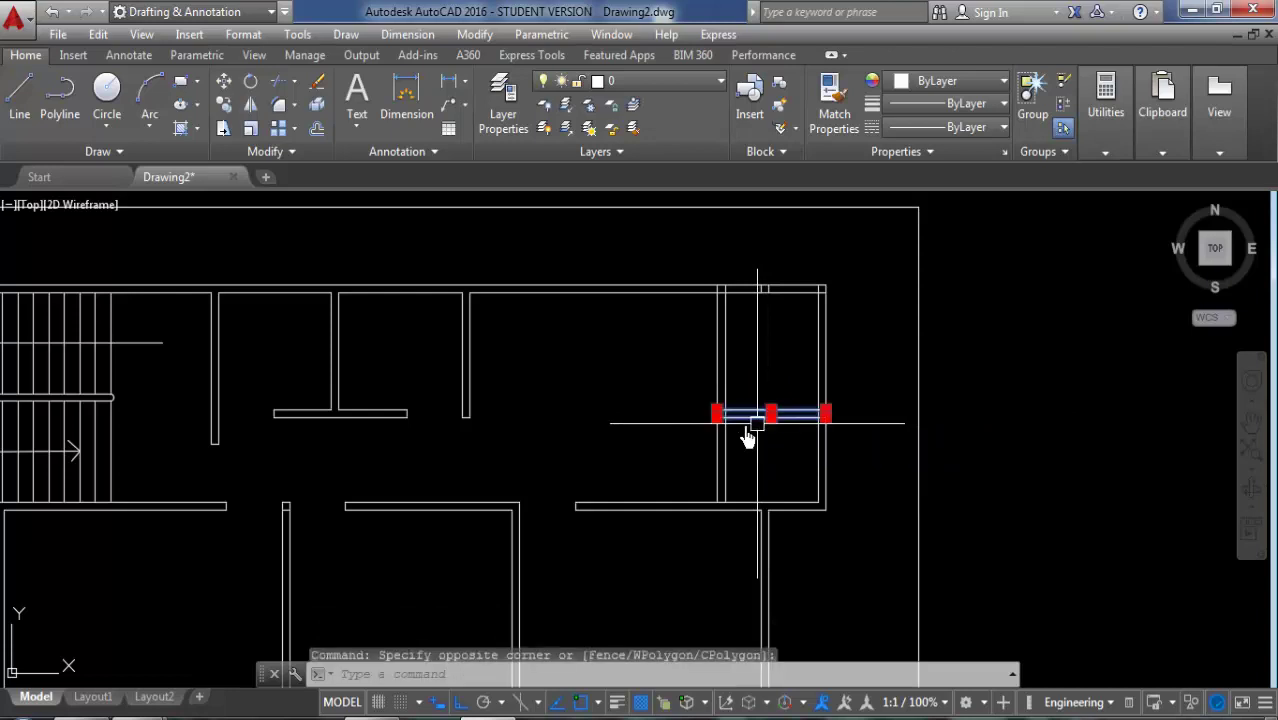
{"action": "left_click", "coordinate": [224, 88]}
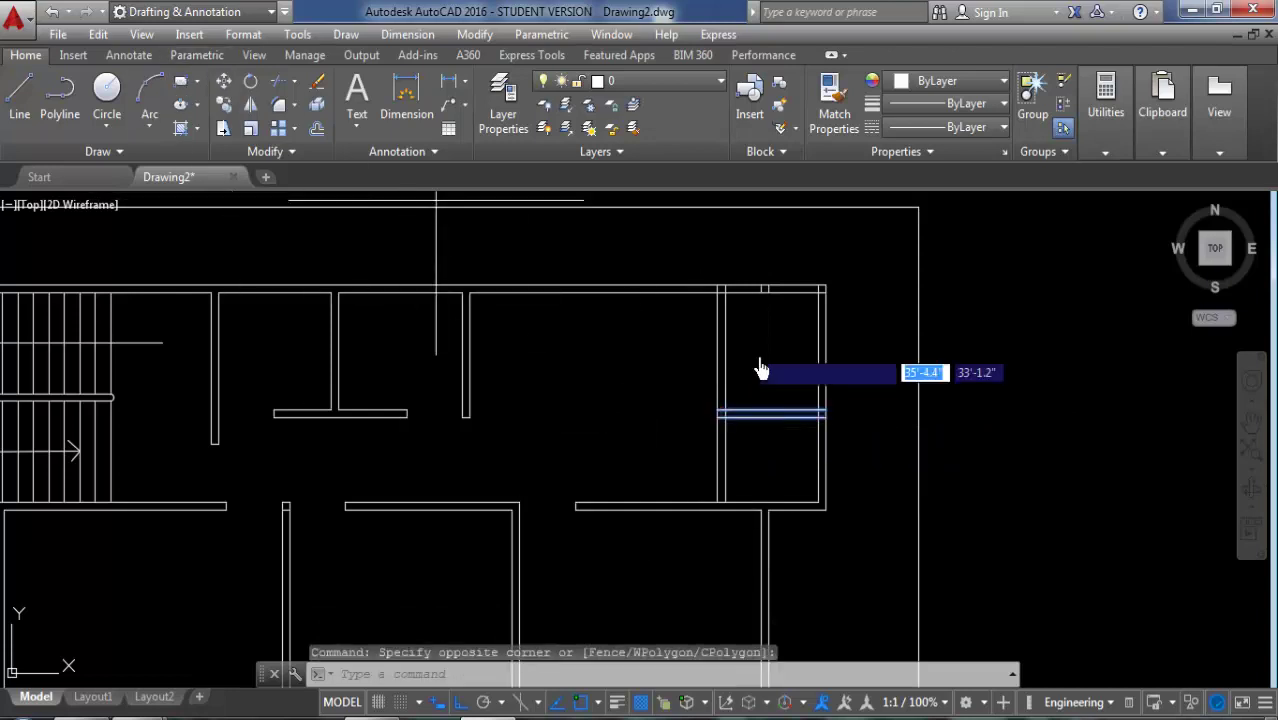
{"action": "left_click", "coordinate": [826, 413]}
{"action": "left_click", "coordinate": [869, 393]}
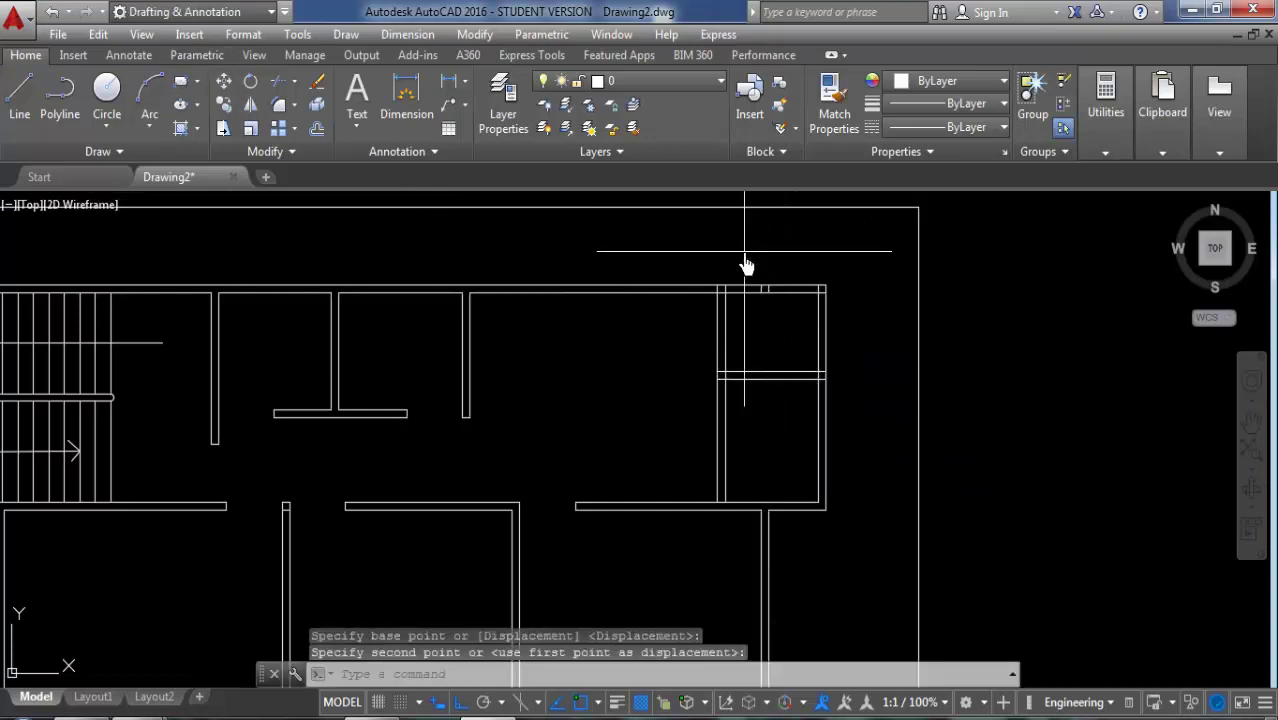
{"action": "left_click", "coordinate": [792, 305]}
{"action": "key", "text": "Escape"}
Step: Offset the room's wall line 3' toward its inner side
{"action": "type", "text": "o"}
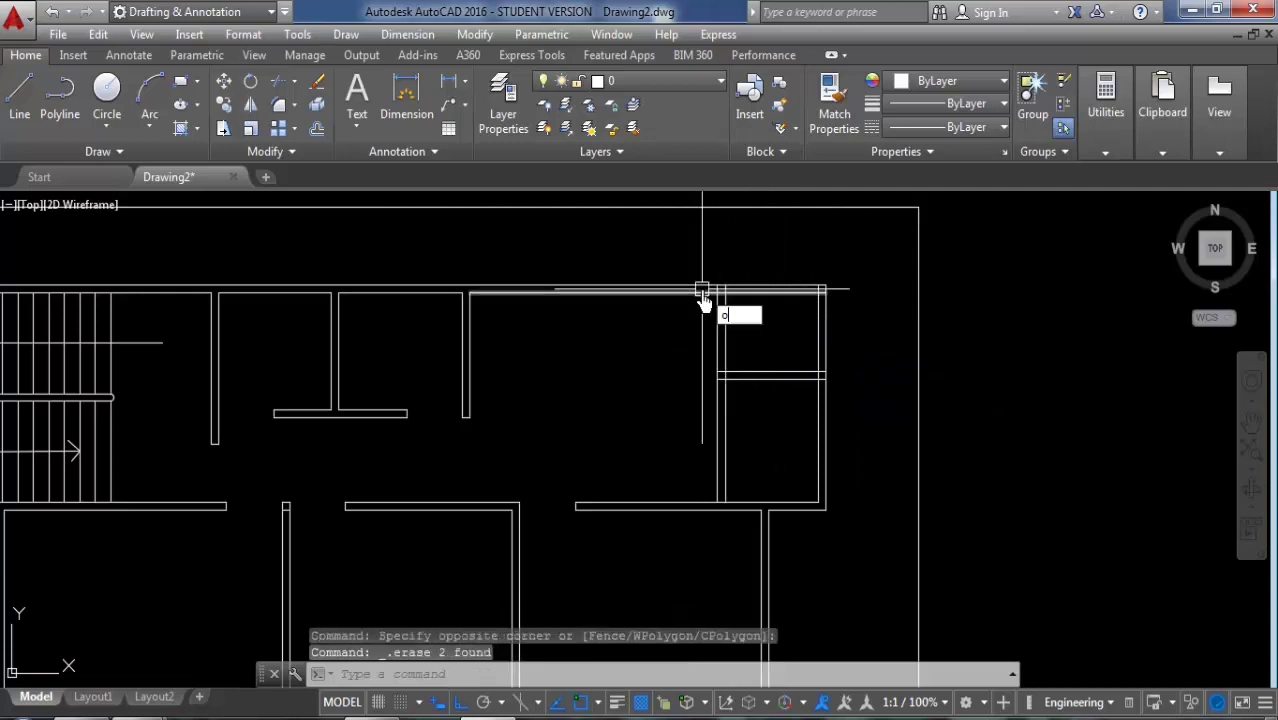
{"action": "key", "text": "Return"}
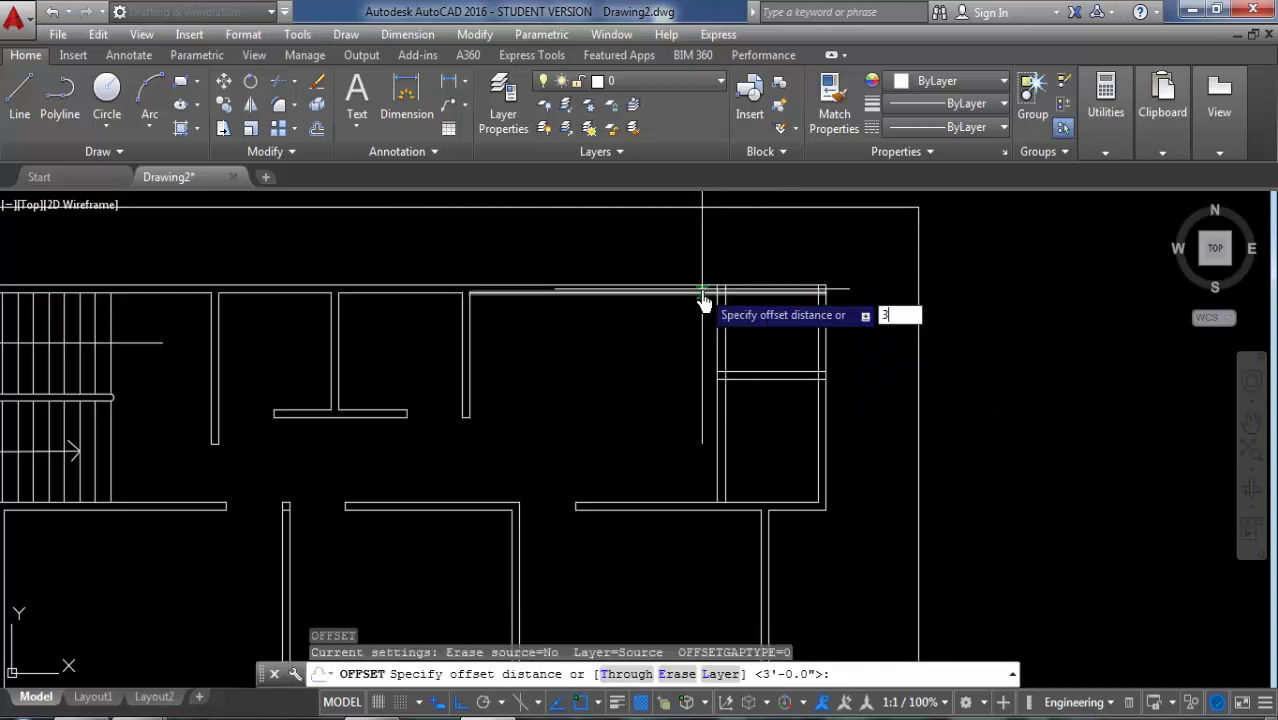
{"action": "key", "text": "Return"}
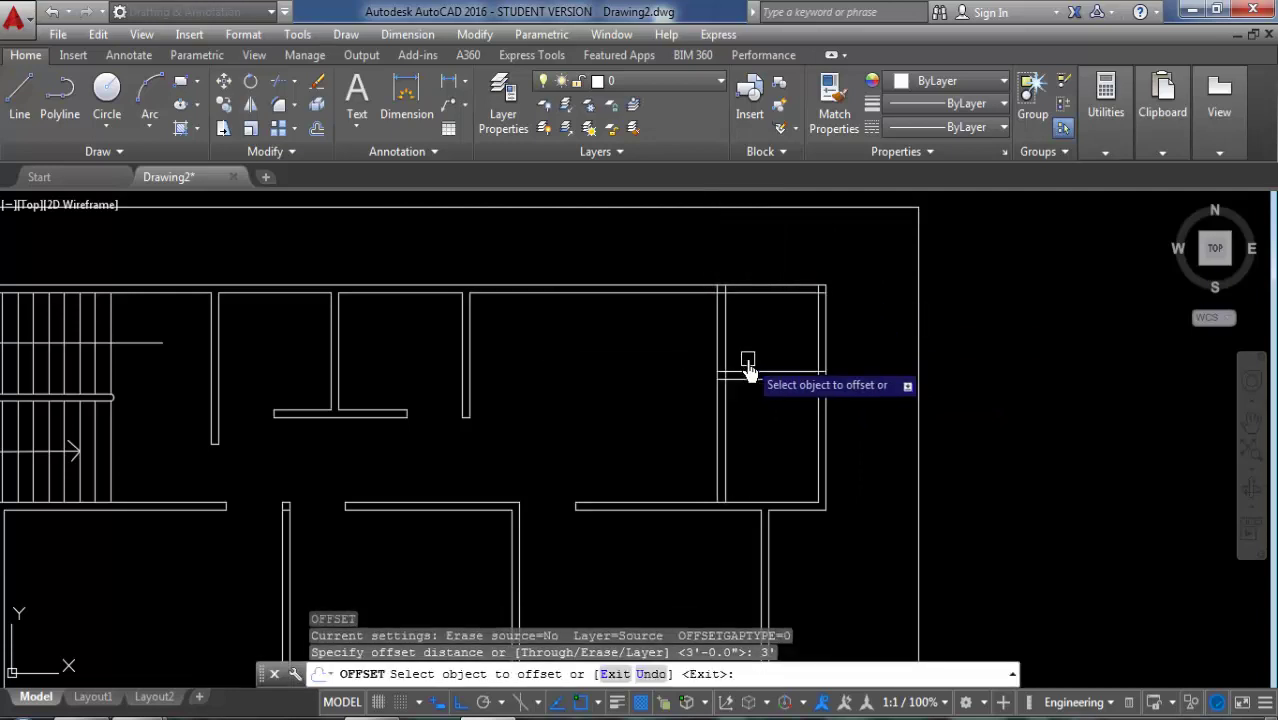
{"action": "scroll", "coordinate": [748, 368], "scroll_direction": "up", "scroll_amount": 2}
{"action": "left_click", "coordinate": [763, 380]}
{"action": "left_click", "coordinate": [757, 338]}
{"action": "scroll", "coordinate": [755, 357], "scroll_direction": "down", "scroll_amount": 2}
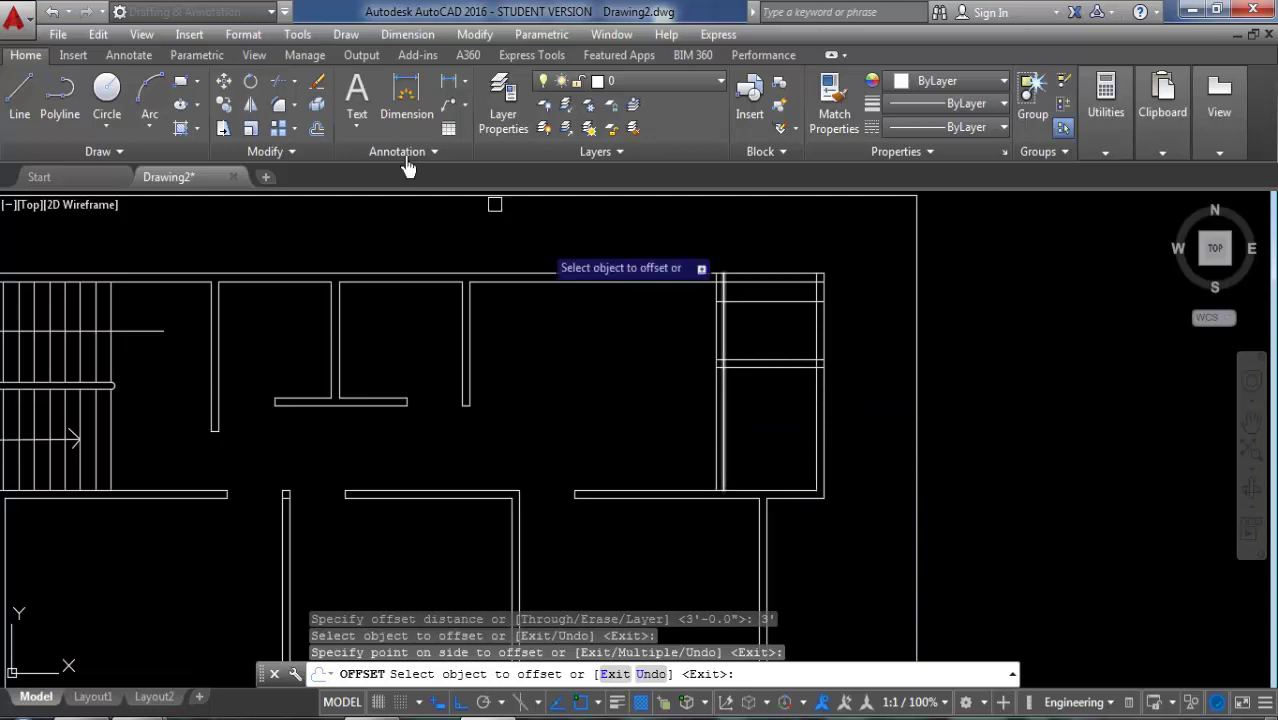
Step: Trim the wall lines to open a gap in the room's left wall
{"action": "left_click", "coordinate": [280, 86]}
{"action": "key", "text": "Return"}
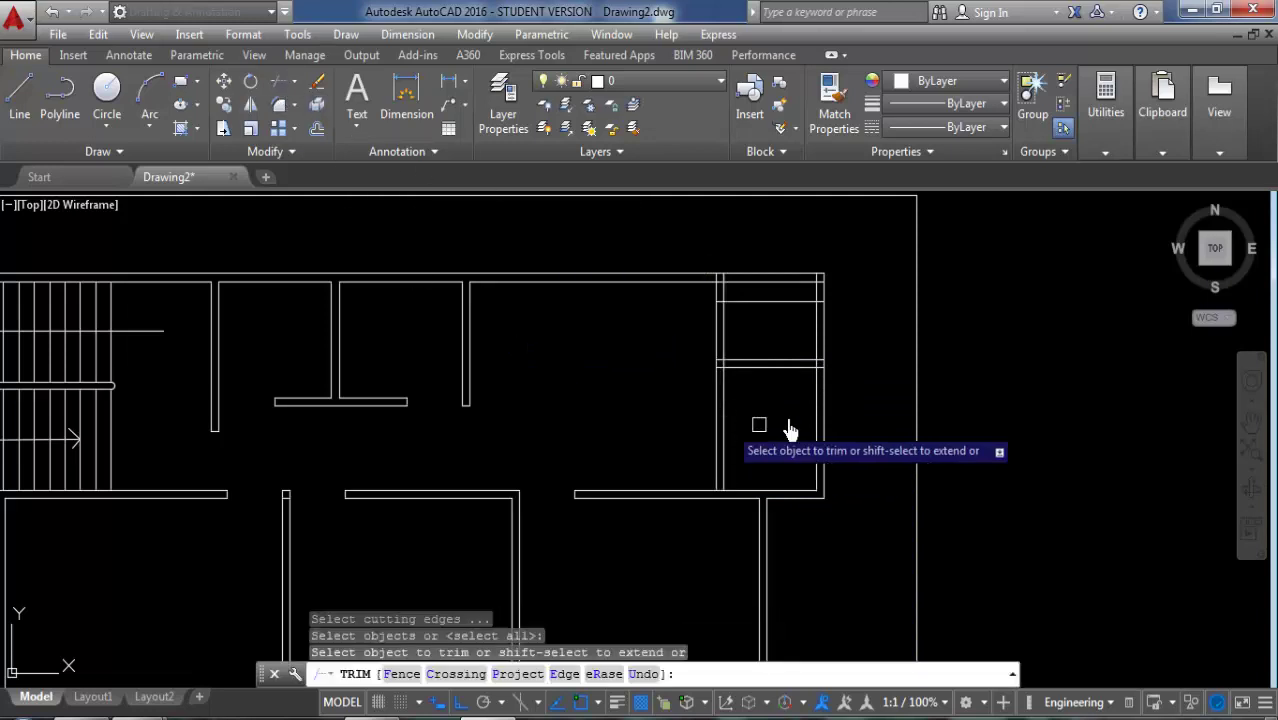
{"action": "left_click", "coordinate": [950, 368]}
{"action": "left_click", "coordinate": [685, 345]}
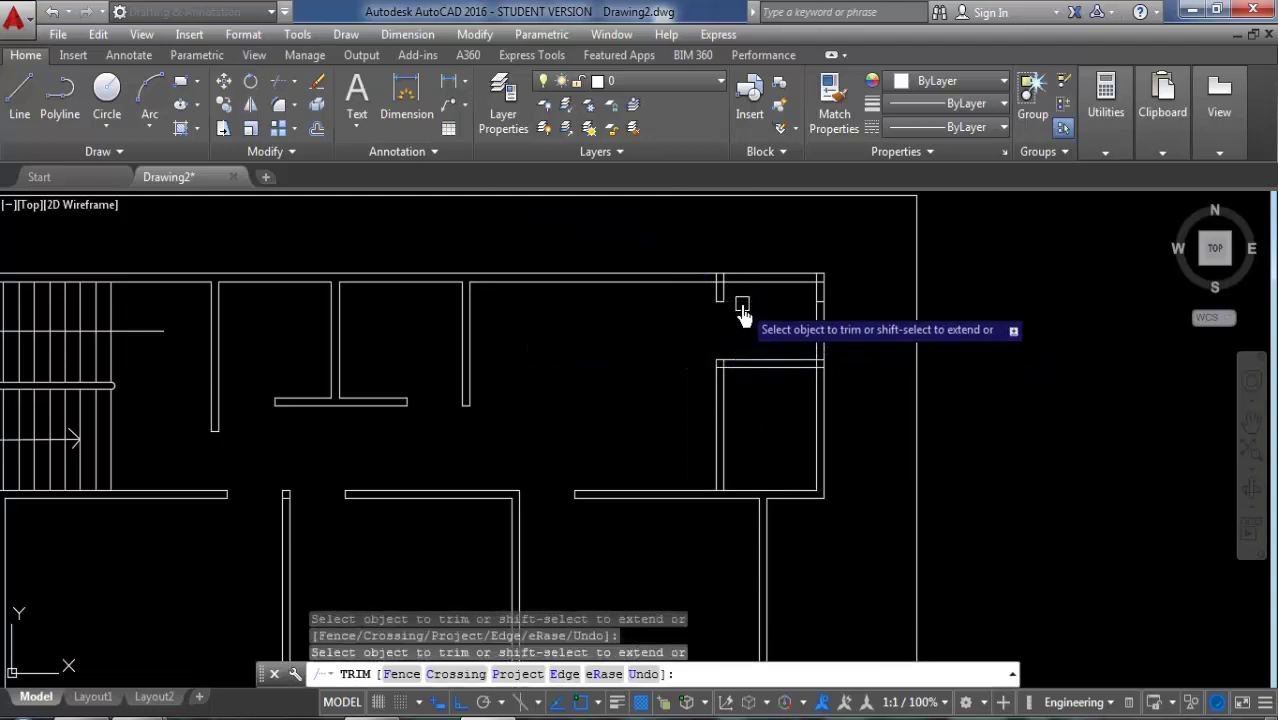
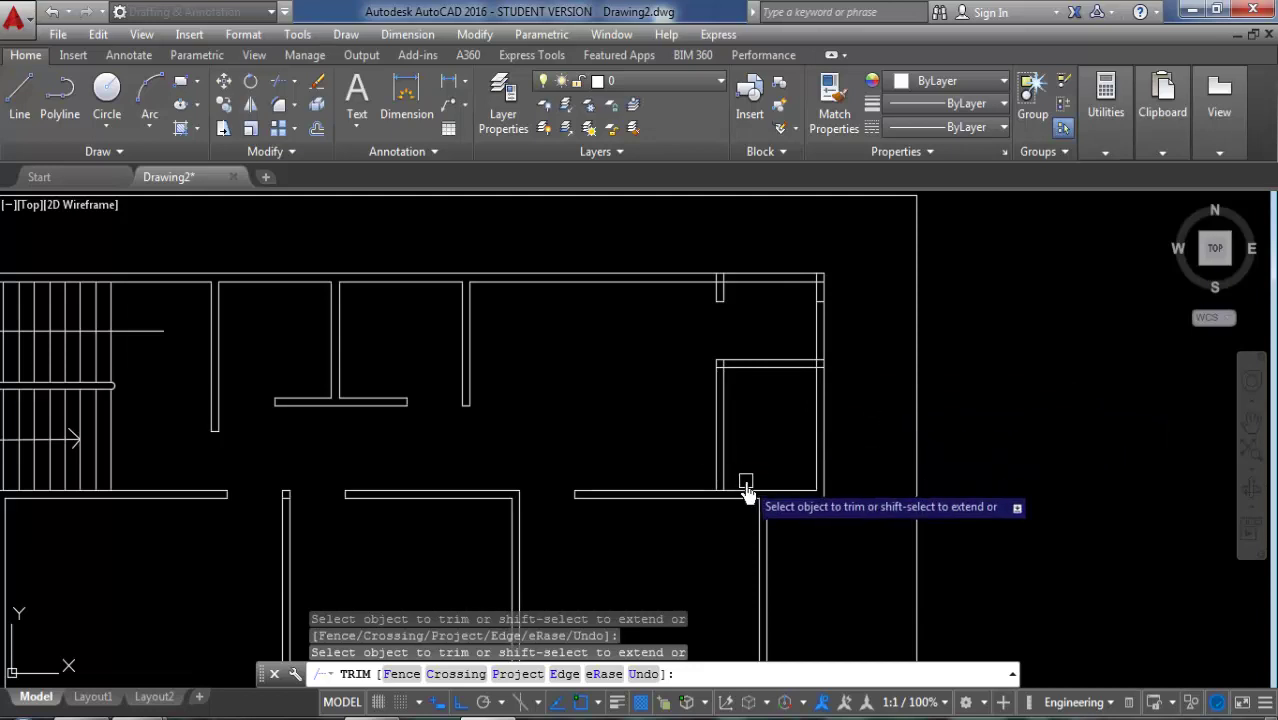
Step: Cancel the trim, try extending a wall line, then cancel the extend
{"action": "scroll", "coordinate": [836, 474], "scroll_direction": "down", "scroll_amount": 3}
{"action": "scroll", "coordinate": [736, 491], "scroll_direction": "up", "scroll_amount": 3}
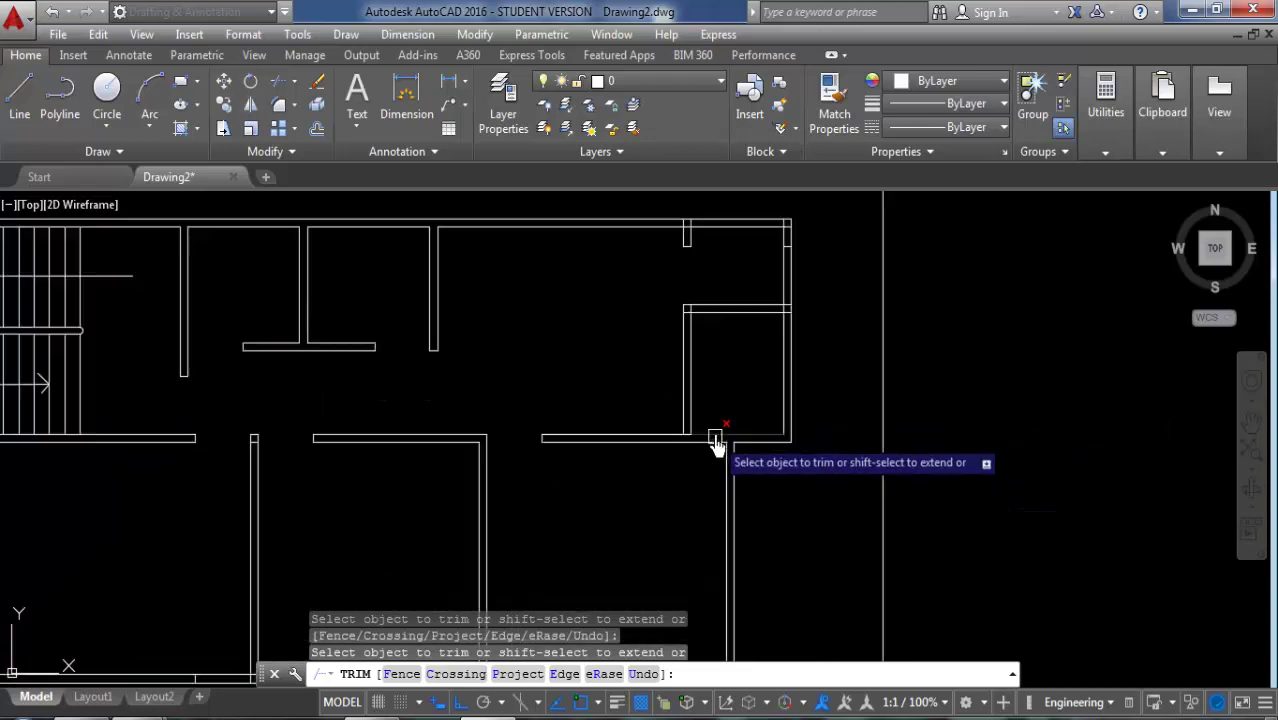
{"action": "key", "text": "Escape"}
{"action": "scroll", "coordinate": [716, 446], "scroll_direction": "up", "scroll_amount": 2}
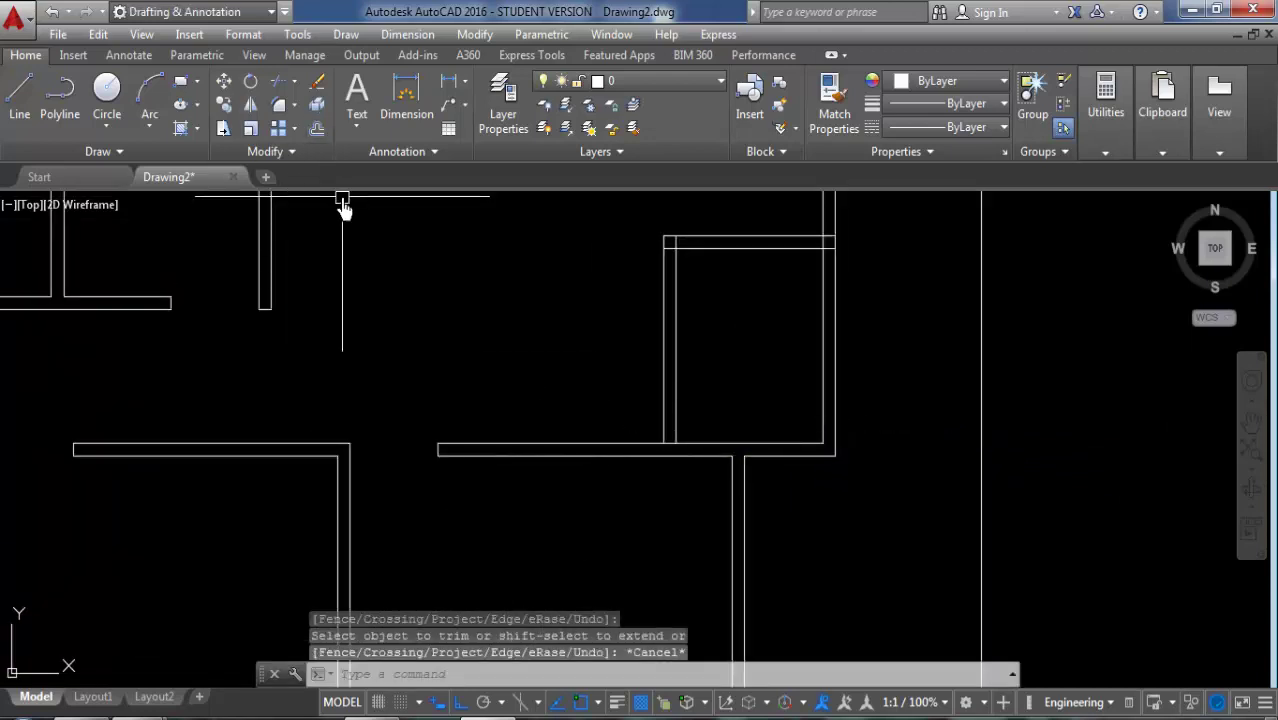
{"action": "type", "text": "EX"}
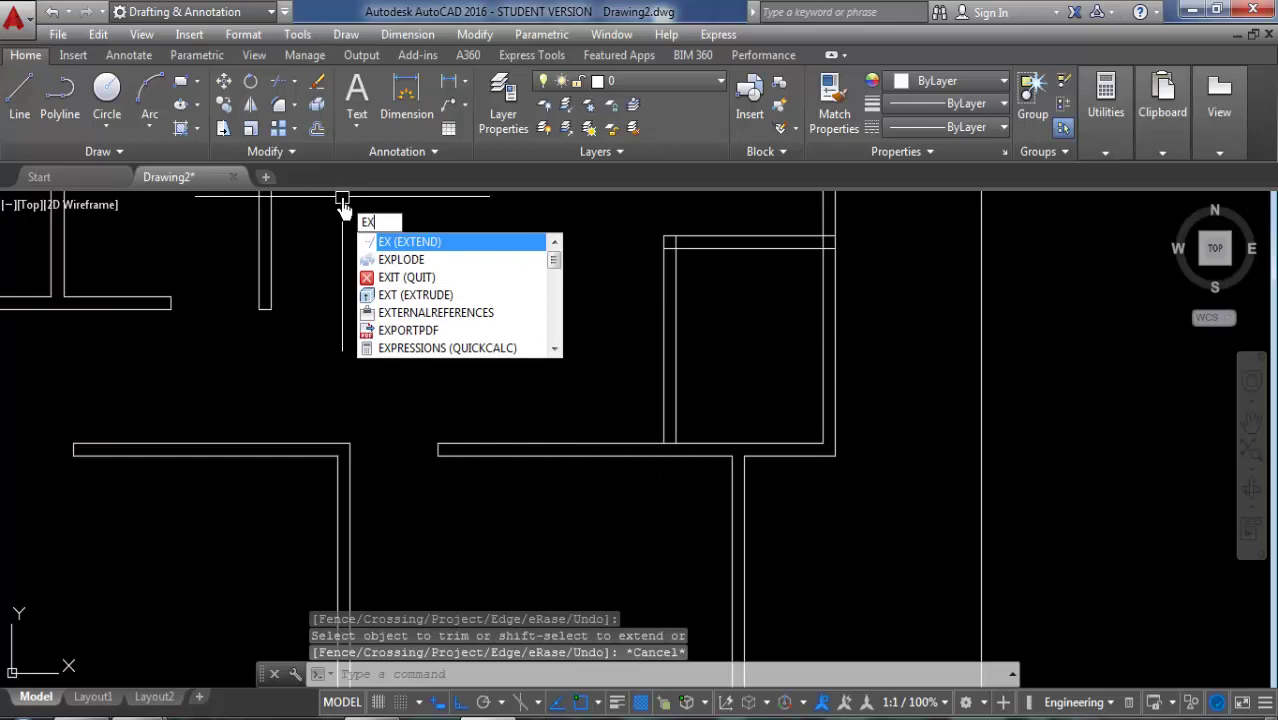
{"action": "key", "text": "Return"}
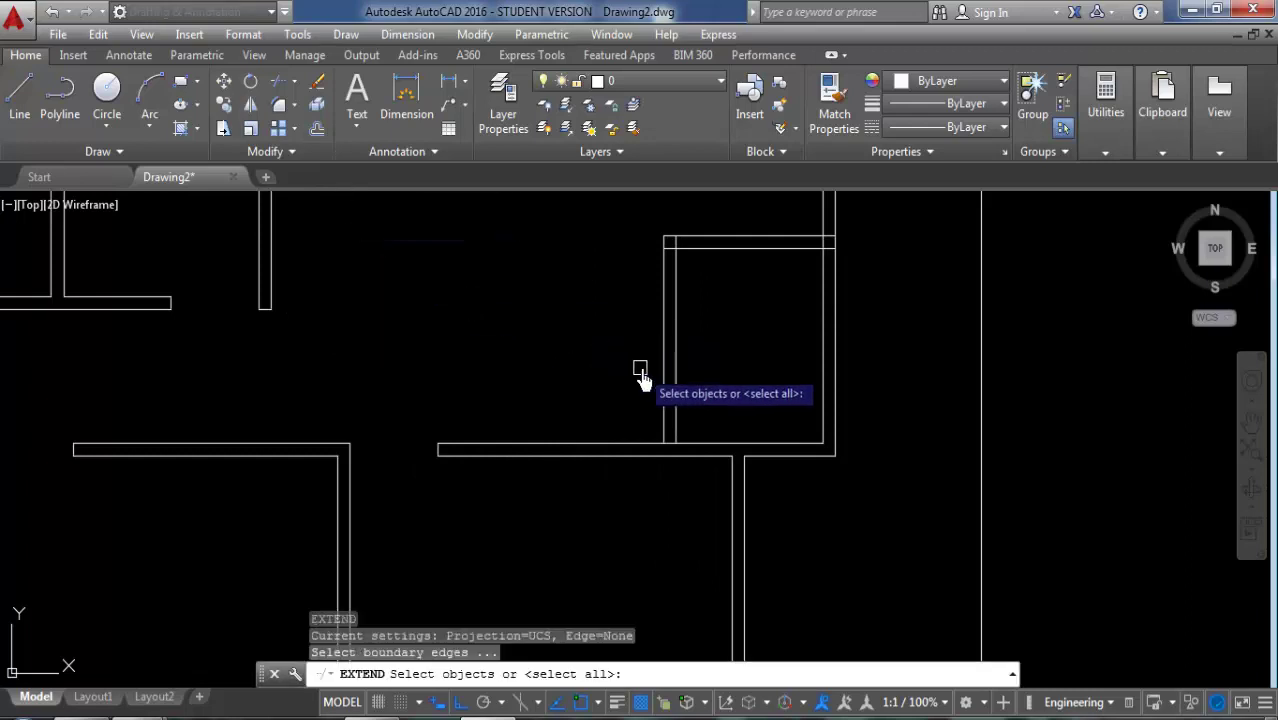
{"action": "key", "text": "Return"}
{"action": "left_click", "coordinate": [660, 392]}
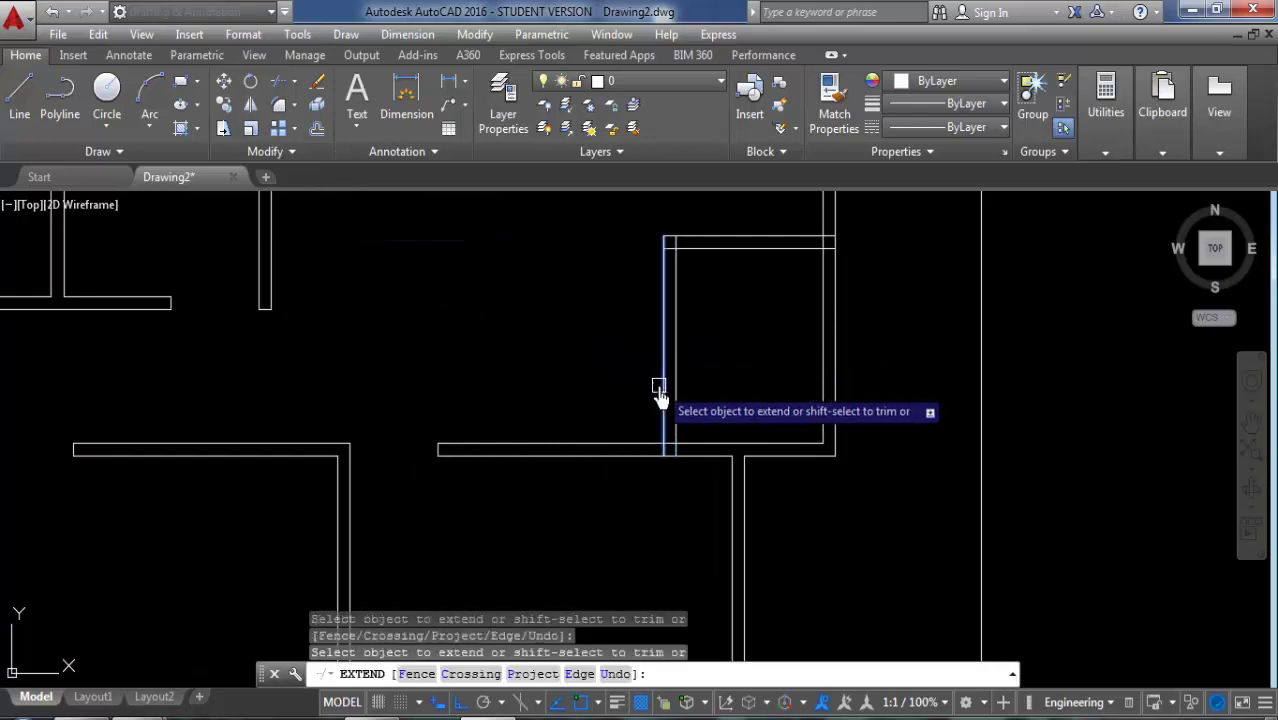
{"action": "key", "text": "Escape"}
{"action": "type", "text": "o"}
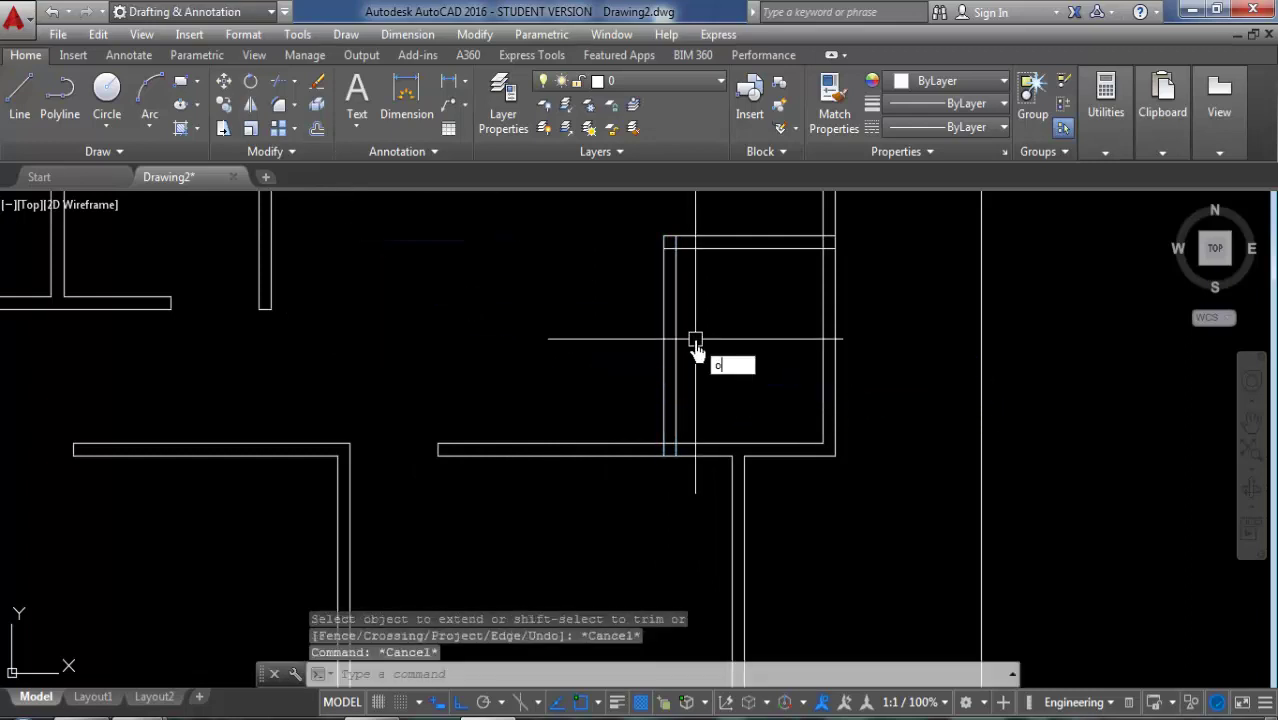
Step: Offset the door-frame wall line 2'-6" into the small top-right room
{"action": "key", "text": "Return"}
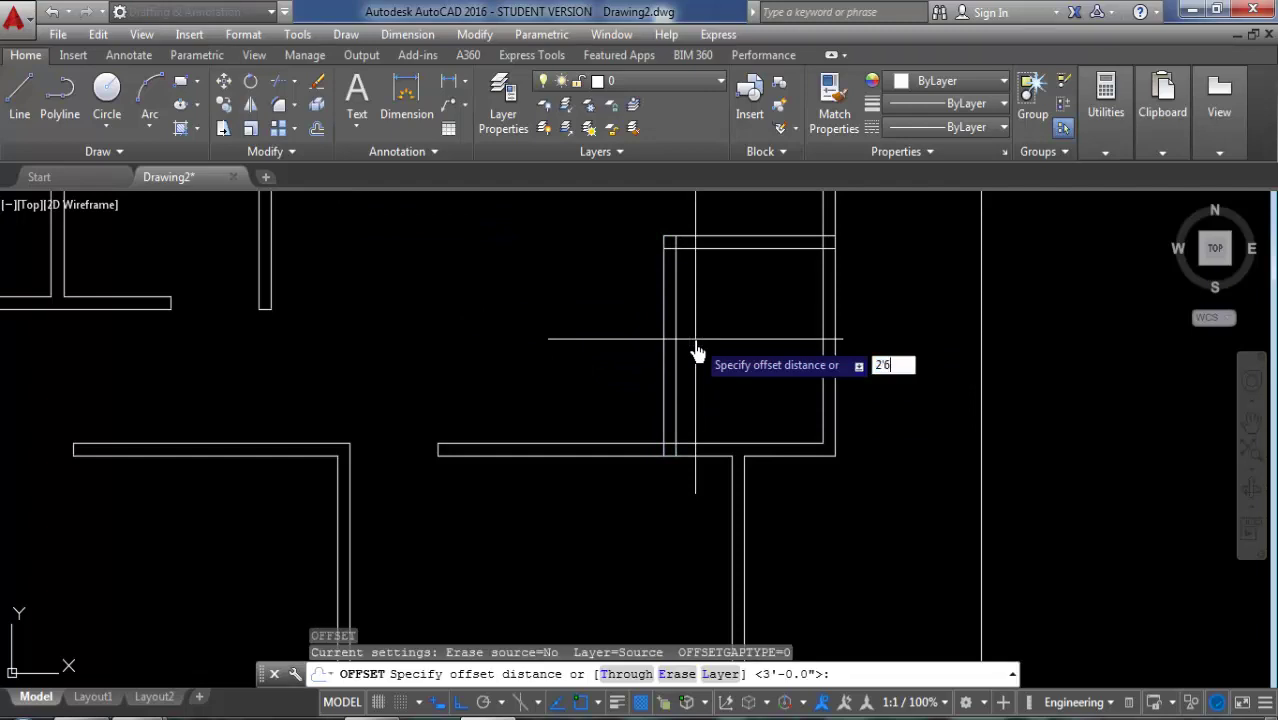
{"action": "key", "text": "Return"}
{"action": "left_click", "coordinate": [676, 408]}
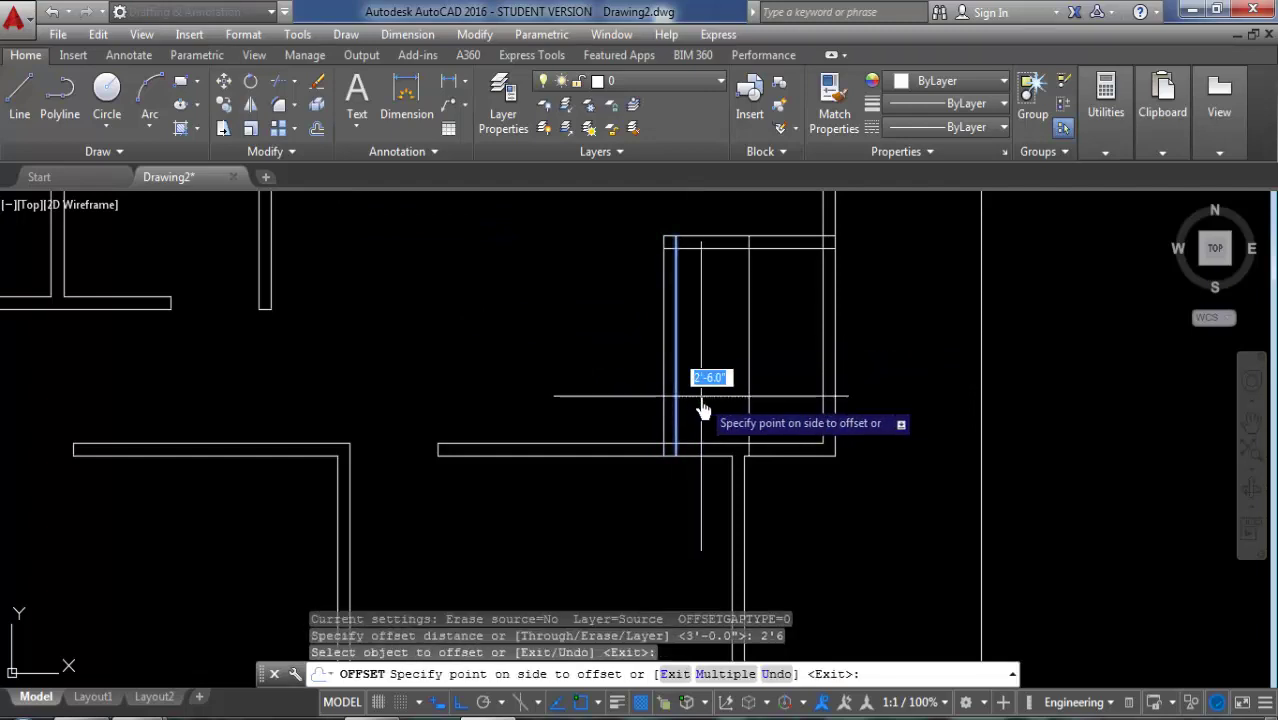
{"action": "left_click", "coordinate": [730, 418]}
{"action": "key", "text": "Return"}
{"action": "scroll", "coordinate": [760, 440], "scroll_direction": "down", "scroll_amount": 3}
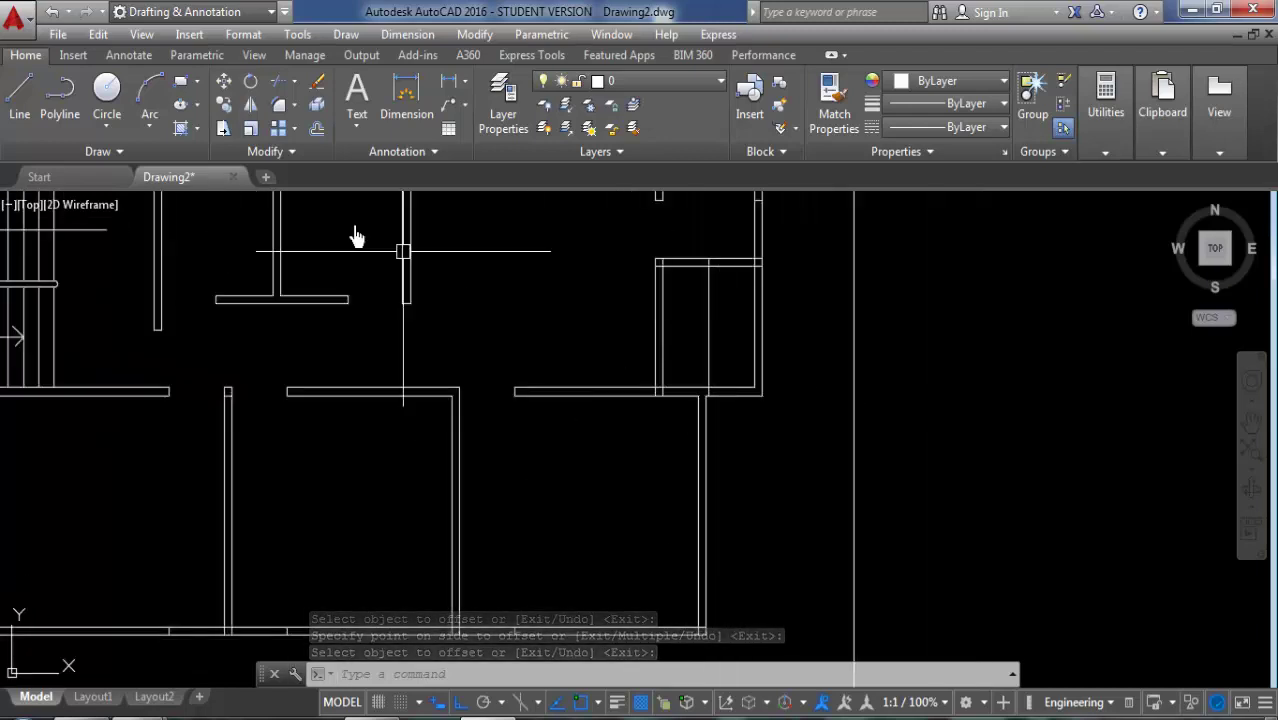
Step: Stretch the eight wall ends at the small room's doorway to the right
{"action": "left_click", "coordinate": [250, 122]}
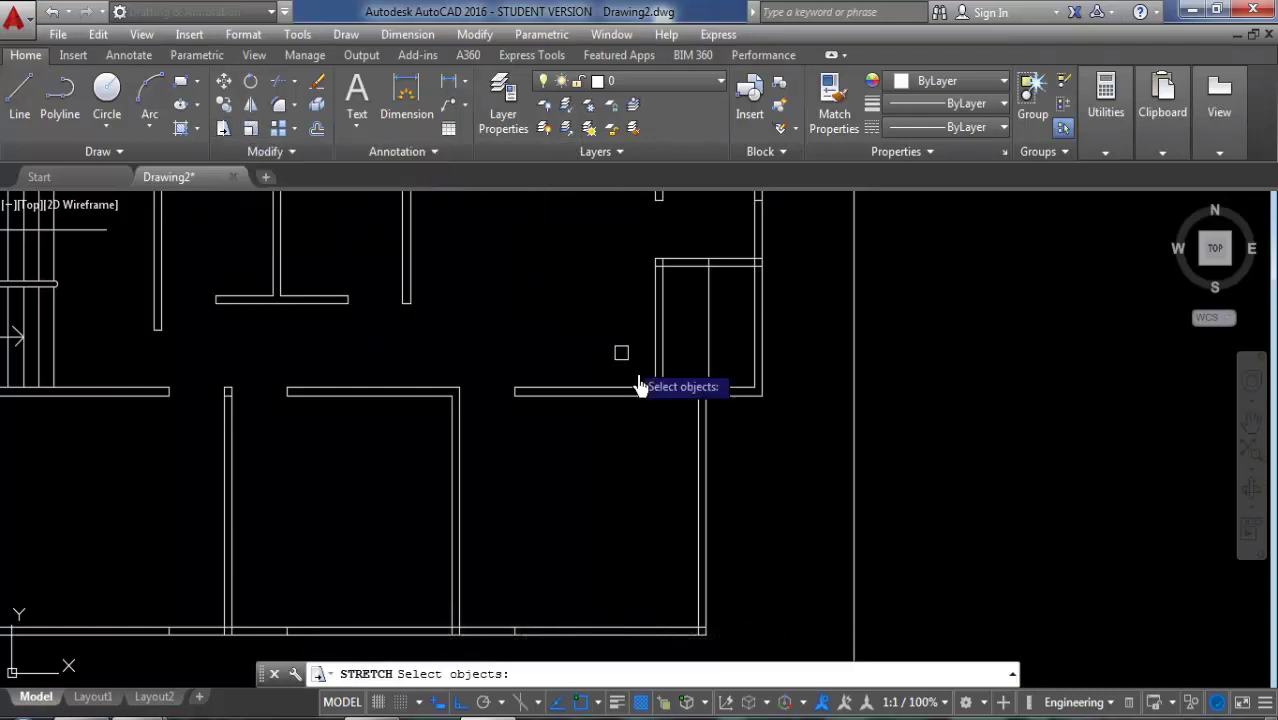
{"action": "scroll", "coordinate": [630, 390], "scroll_direction": "up", "scroll_amount": 2}
{"action": "scroll", "coordinate": [660, 330], "scroll_direction": "up", "scroll_amount": 2}
{"action": "scroll", "coordinate": [665, 300], "scroll_direction": "down", "scroll_amount": 1}
{"action": "left_click", "coordinate": [683, 270]}
{"action": "scroll", "coordinate": [690, 268], "scroll_direction": "down", "scroll_amount": 1}
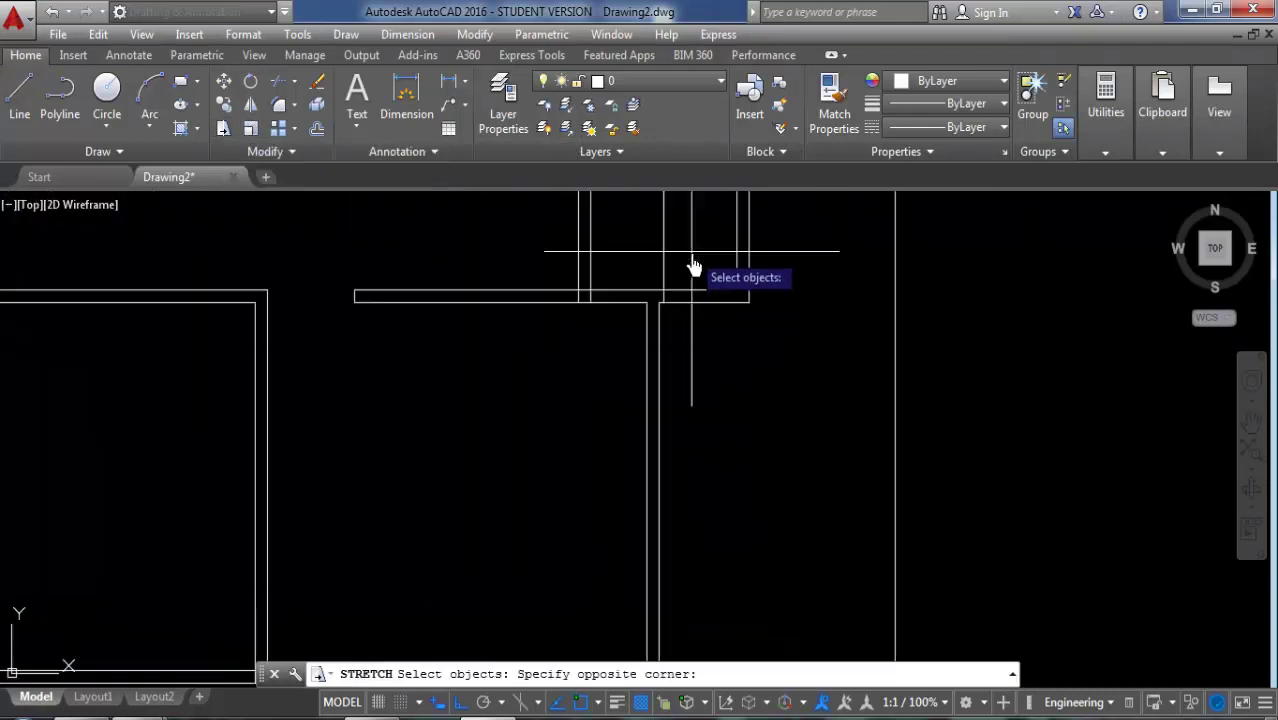
{"action": "scroll", "coordinate": [680, 380], "scroll_direction": "down", "scroll_amount": 1}
{"action": "left_click", "coordinate": [659, 596]}
{"action": "key", "text": "Return"}
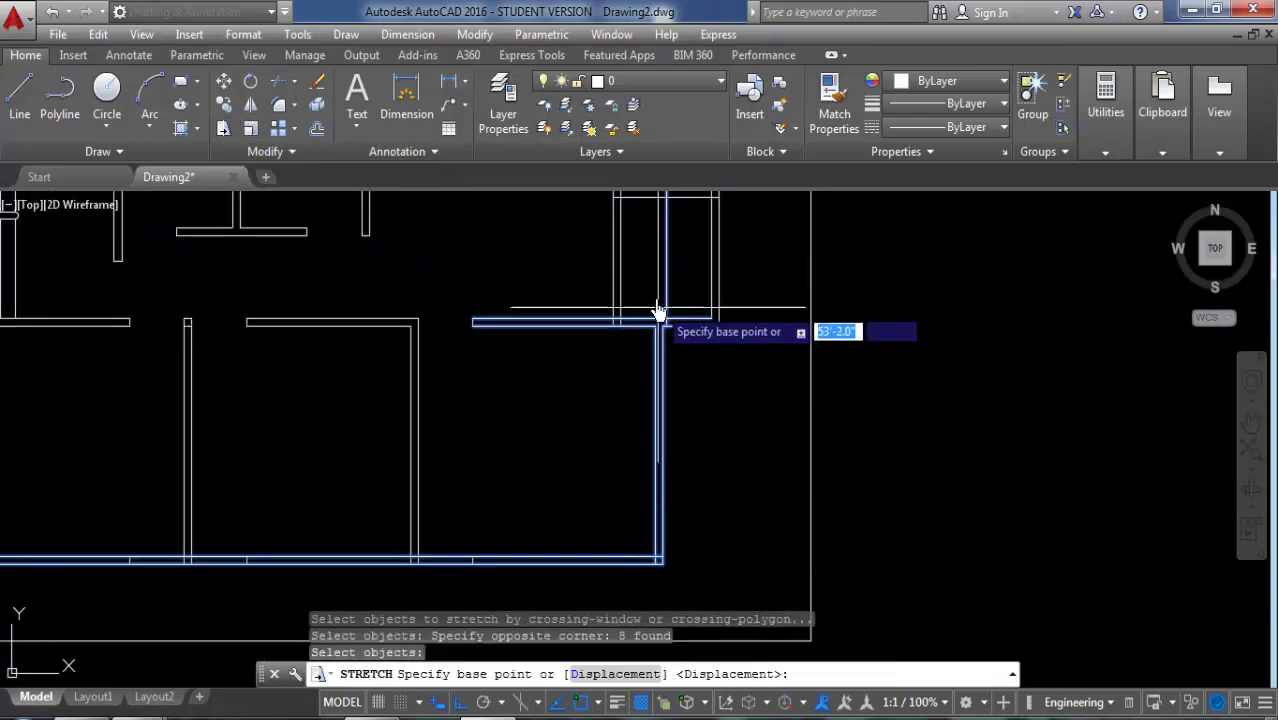
{"action": "scroll", "coordinate": [658, 330], "scroll_direction": "up", "scroll_amount": 2}
{"action": "left_click", "coordinate": [655, 368]}
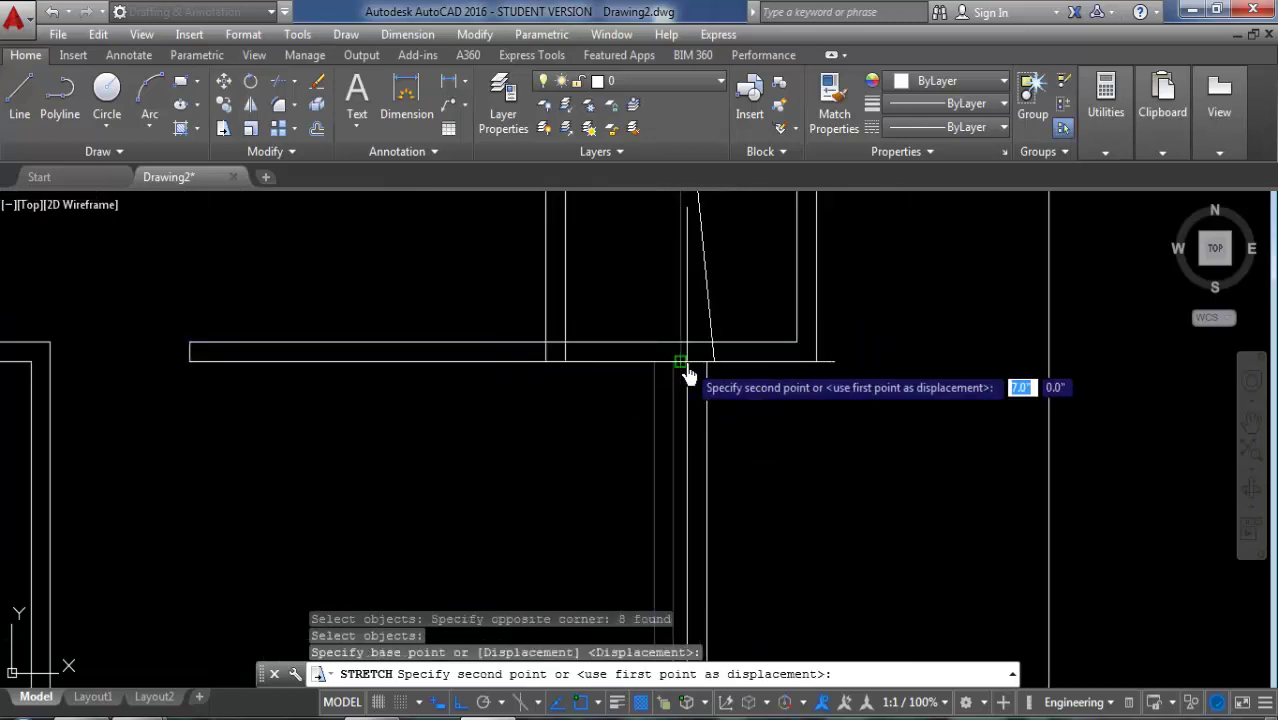
{"action": "left_click", "coordinate": [685, 366]}
Step: Erase the stray slanted line and offset the vertical wall line 2'-6" to the right
{"action": "left_click", "coordinate": [712, 298]}
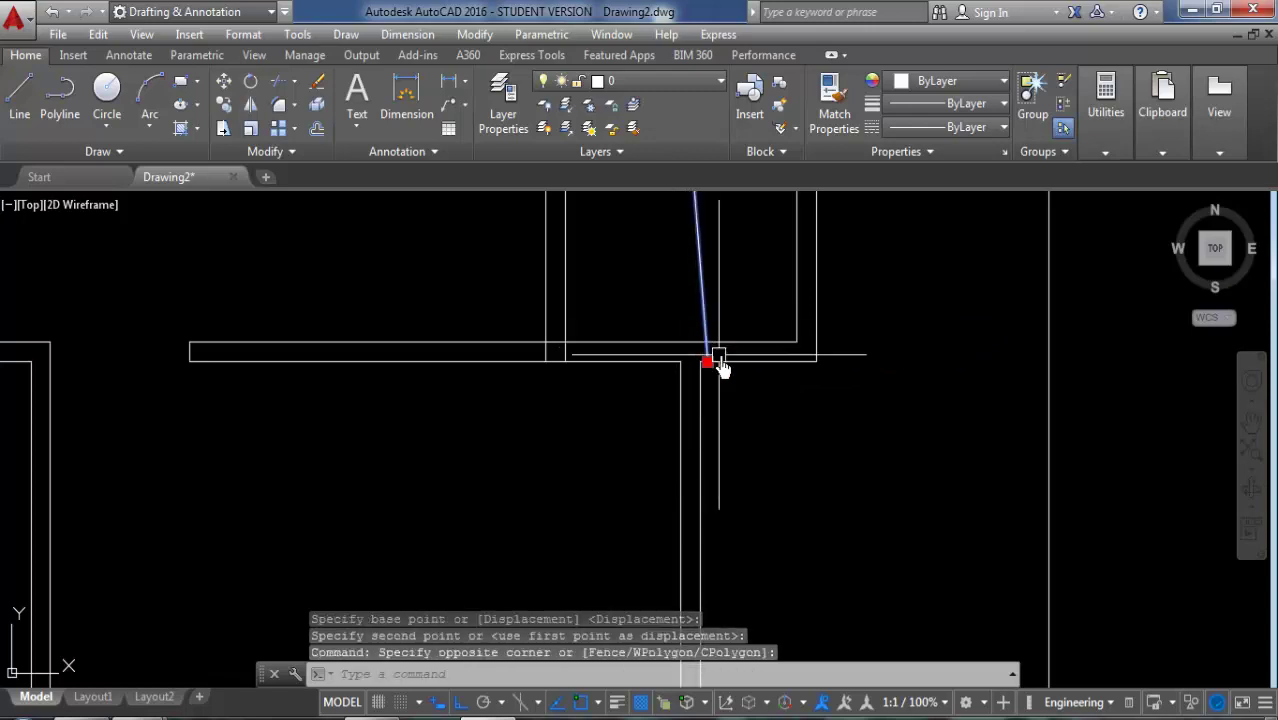
{"action": "key", "text": "Delete"}
{"action": "type", "text": "o"}
{"action": "key", "text": "Return"}
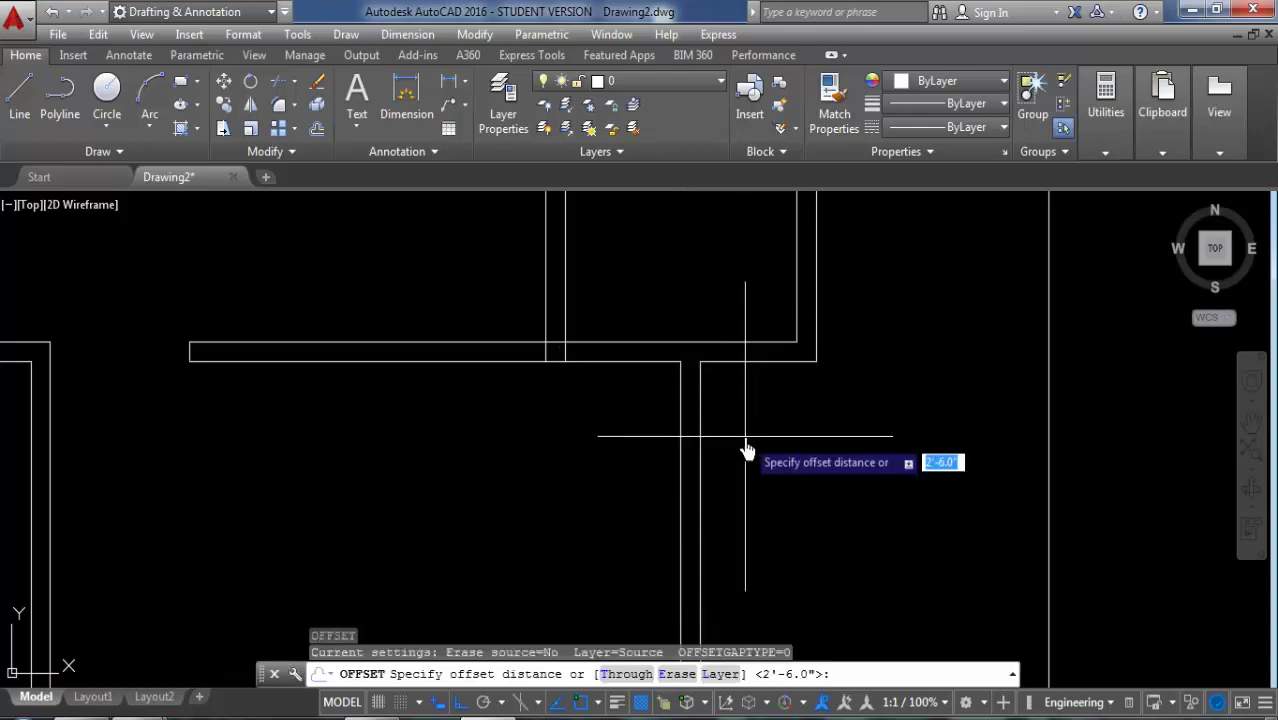
{"action": "type", "text": "26"}
{"action": "key", "text": "Return"}
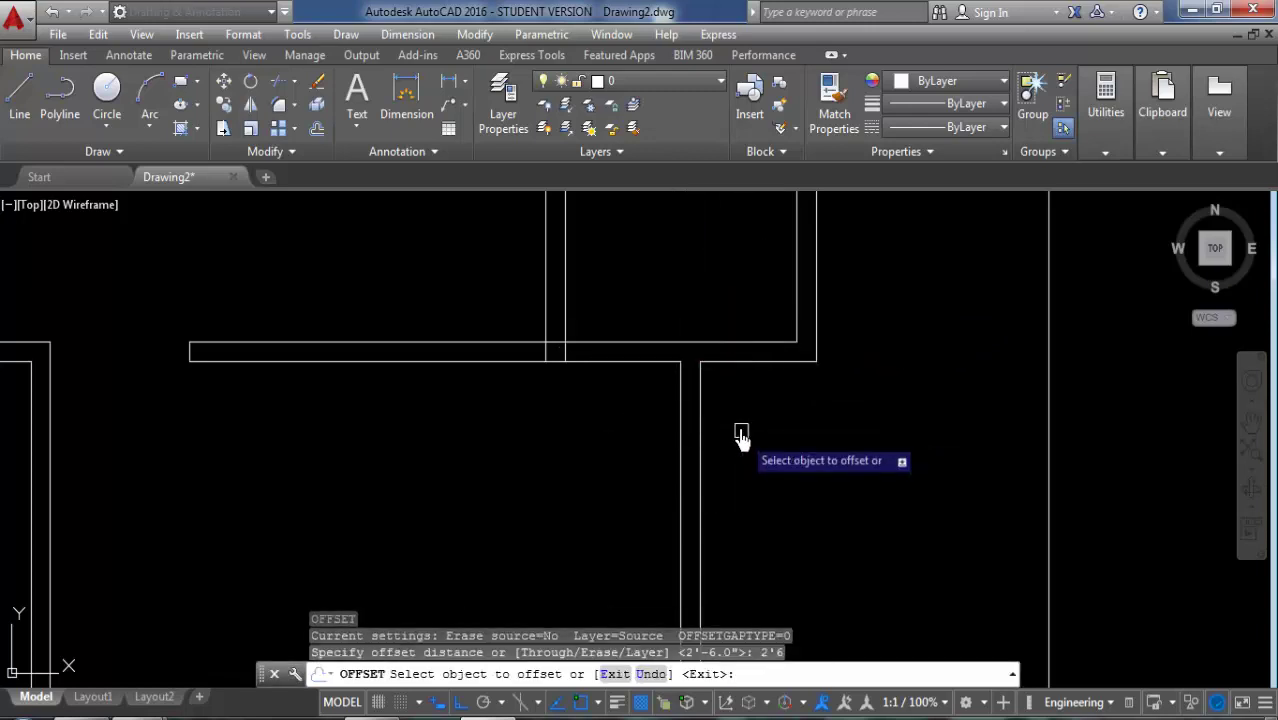
{"action": "left_click", "coordinate": [565, 305]}
{"action": "left_click", "coordinate": [657, 312]}
{"action": "scroll", "coordinate": [648, 430], "scroll_direction": "down", "scroll_amount": 2}
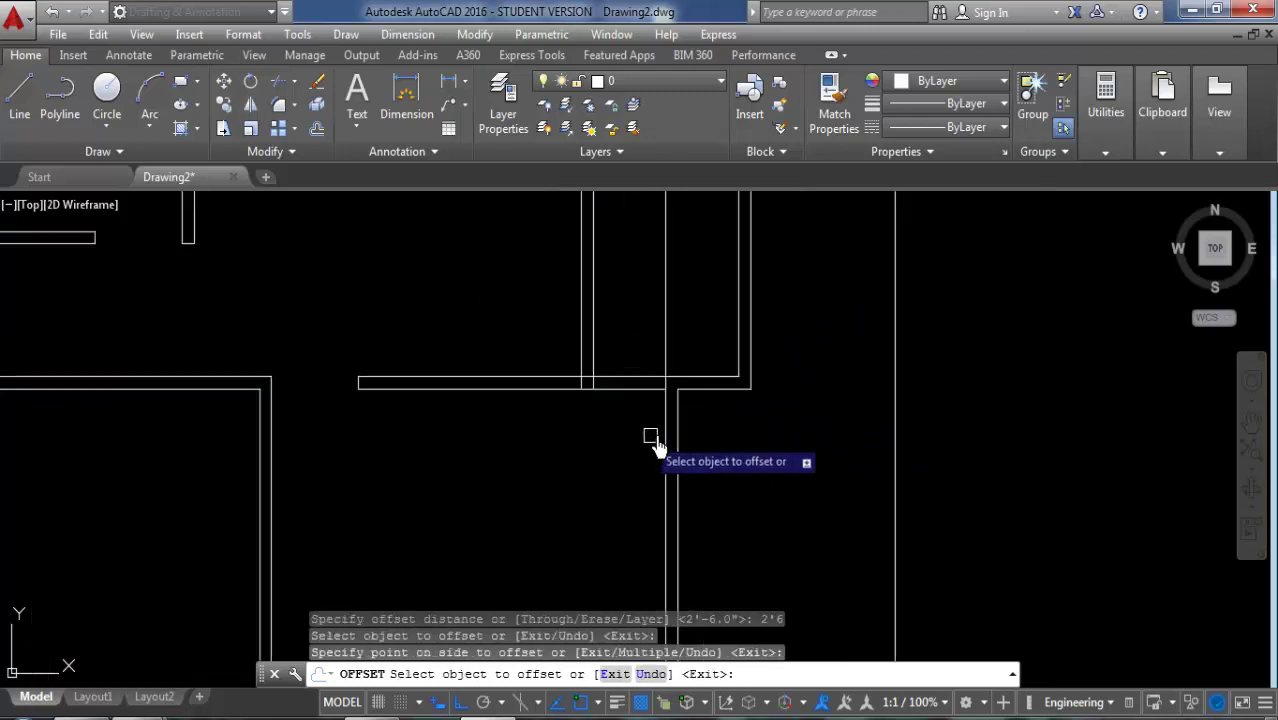
{"action": "key", "text": "Return"}
{"action": "key", "text": "Return"}
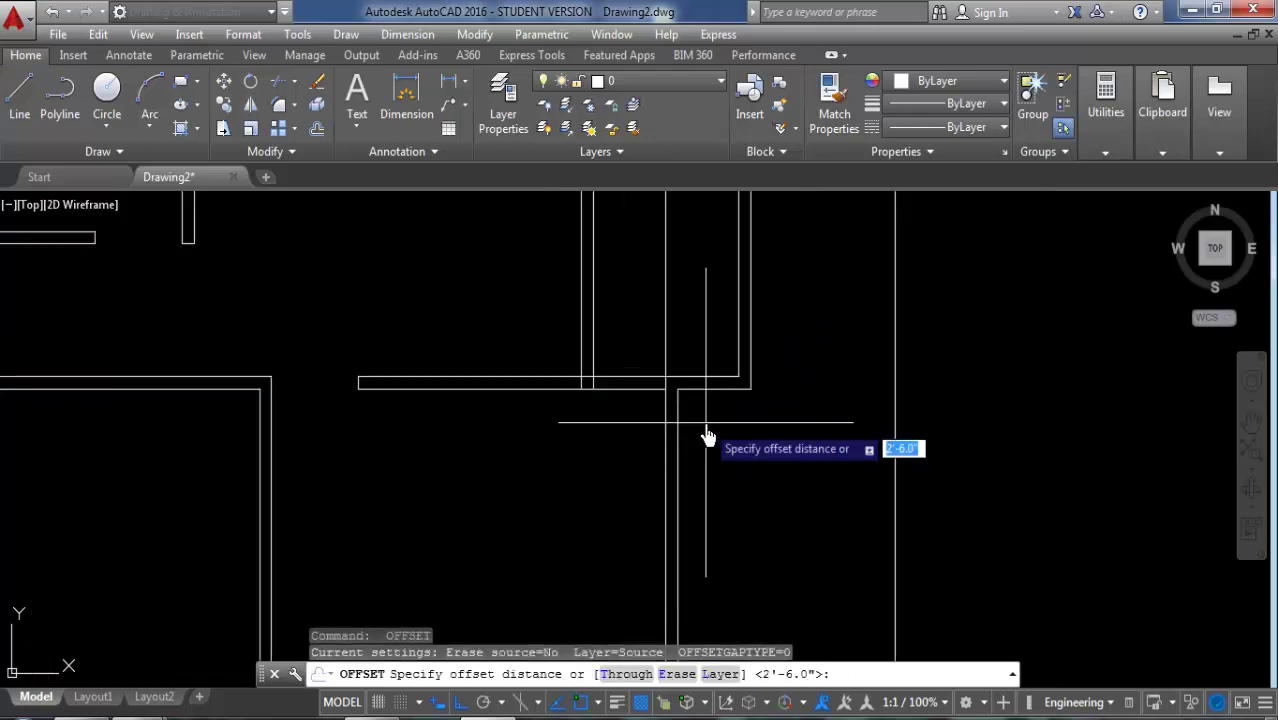
{"action": "key", "text": "Escape"}
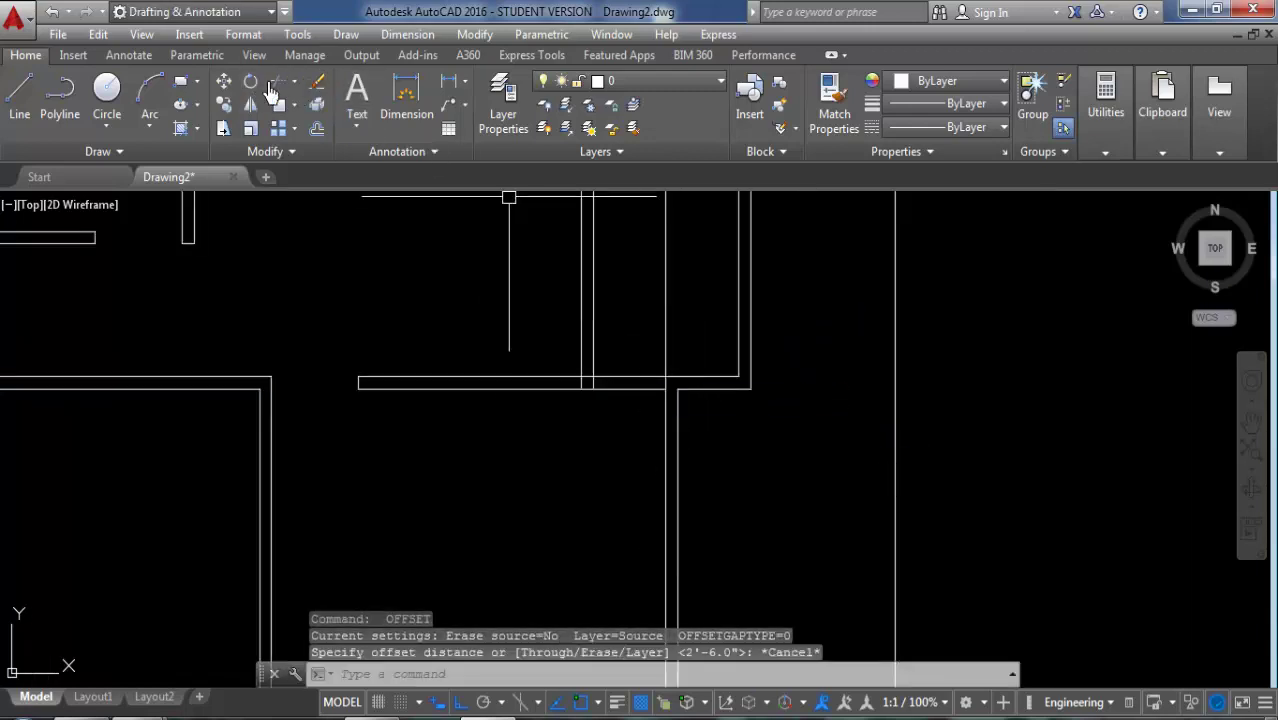
{"action": "left_click", "coordinate": [270, 90]}
Step: Trim the wall segments inside the door opening and at the corner junctions
{"action": "key", "text": "Return"}
{"action": "mouse_move", "coordinate": [619, 348]}
{"action": "left_mouse_down"}
{"action": "mouse_move", "coordinate": [627, 457]}
{"action": "mouse_move", "coordinate": [667, 360]}
{"action": "left_mouse_up"}
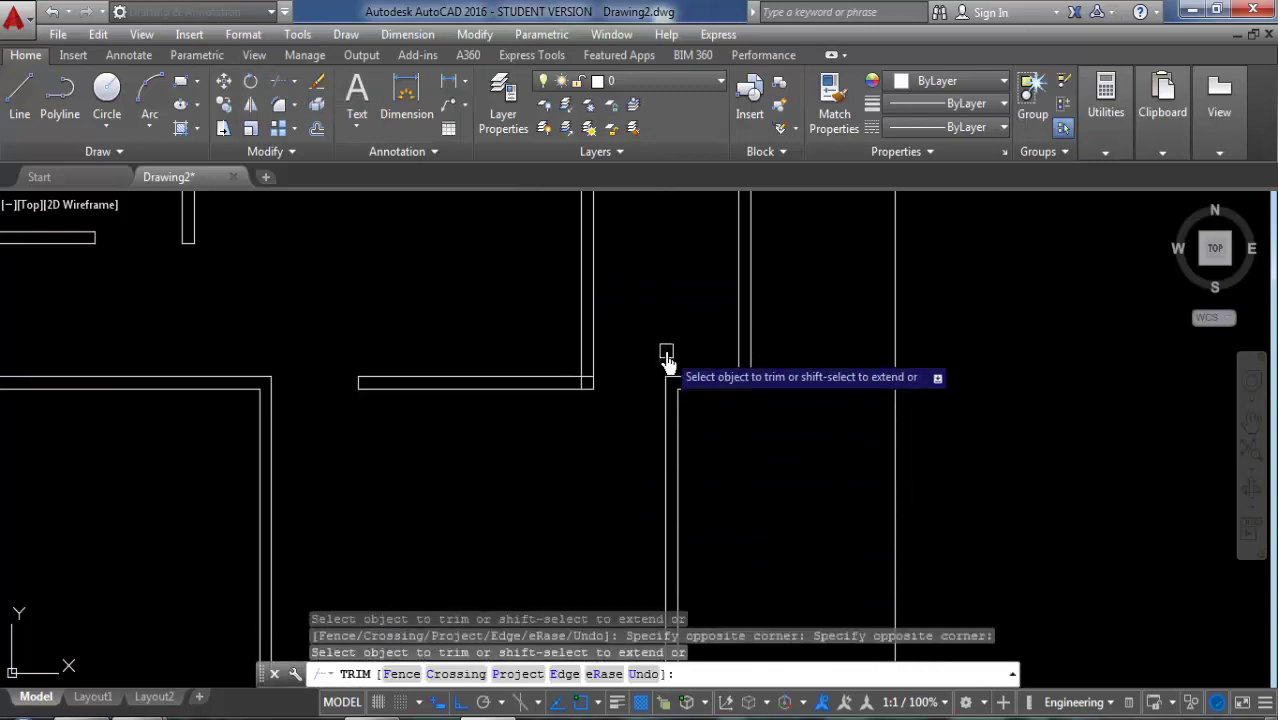
{"action": "scroll", "coordinate": [667, 360], "scroll_direction": "down", "scroll_amount": 3}
{"action": "scroll", "coordinate": [690, 479], "scroll_direction": "down", "scroll_amount": 2}
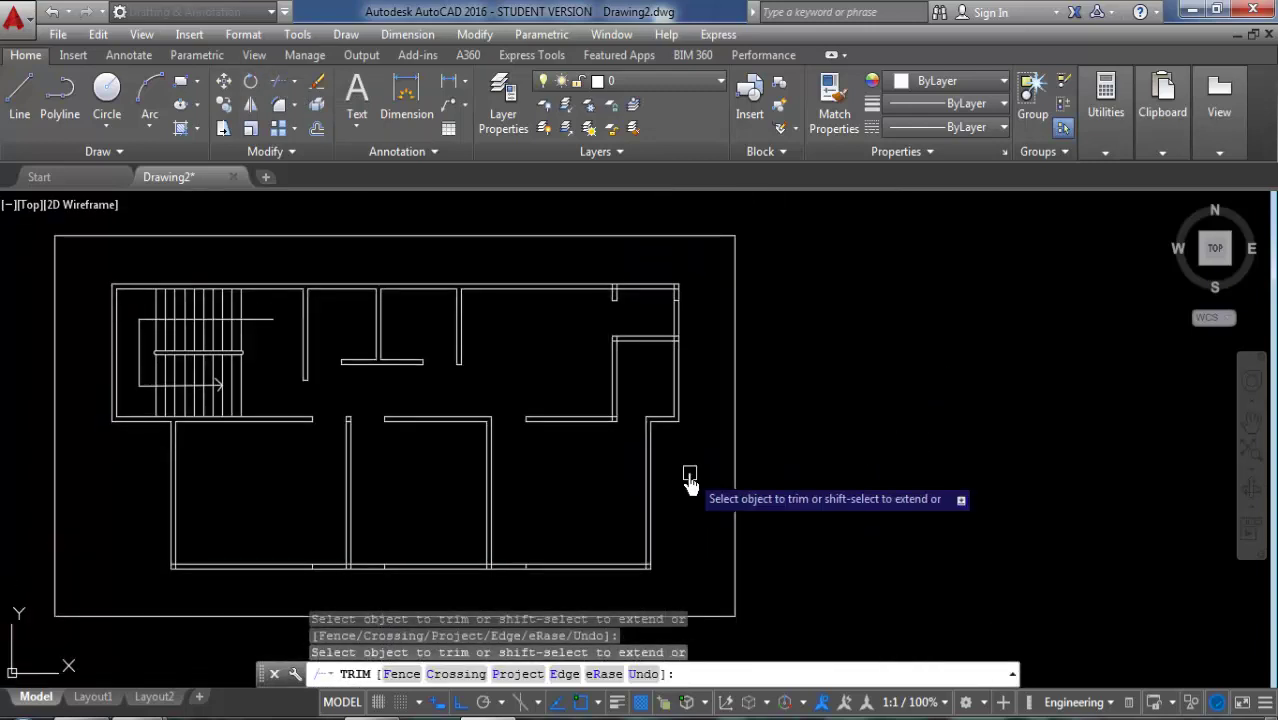
{"action": "scroll", "coordinate": [613, 336], "scroll_direction": "up", "scroll_amount": 3}
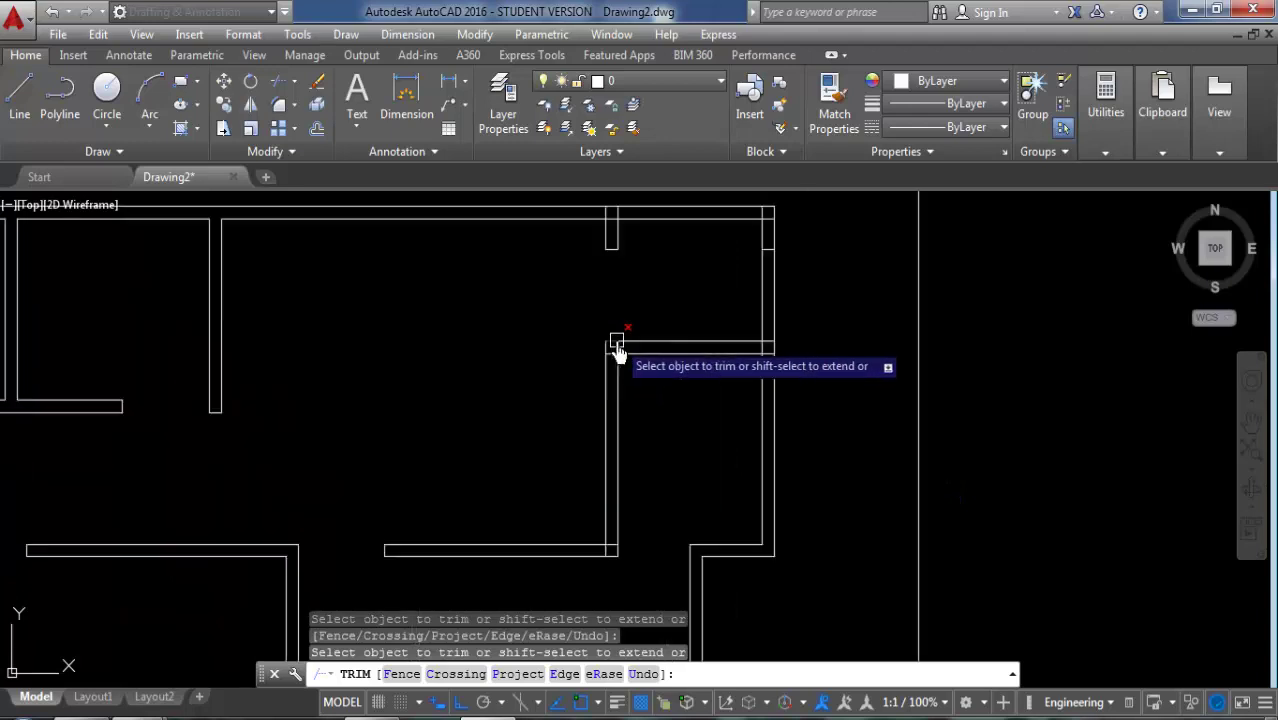
{"action": "scroll", "coordinate": [613, 350], "scroll_direction": "up", "scroll_amount": 3}
{"action": "left_click", "coordinate": [585, 377]}
{"action": "scroll", "coordinate": [602, 457], "scroll_direction": "down", "scroll_amount": 3}
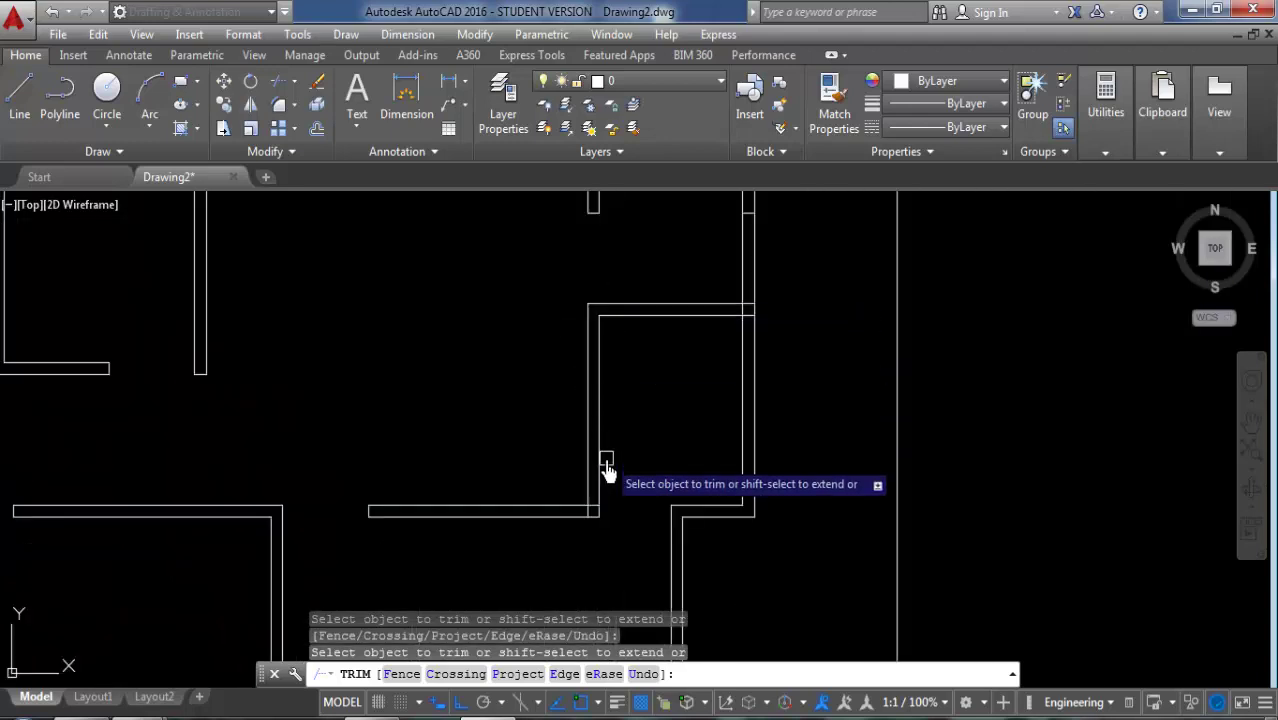
{"action": "scroll", "coordinate": [585, 500], "scroll_direction": "up", "scroll_amount": 2}
{"action": "scroll", "coordinate": [632, 484], "scroll_direction": "up", "scroll_amount": 2}
{"action": "left_click", "coordinate": [632, 484]}
{"action": "scroll", "coordinate": [627, 490], "scroll_direction": "down", "scroll_amount": 2}
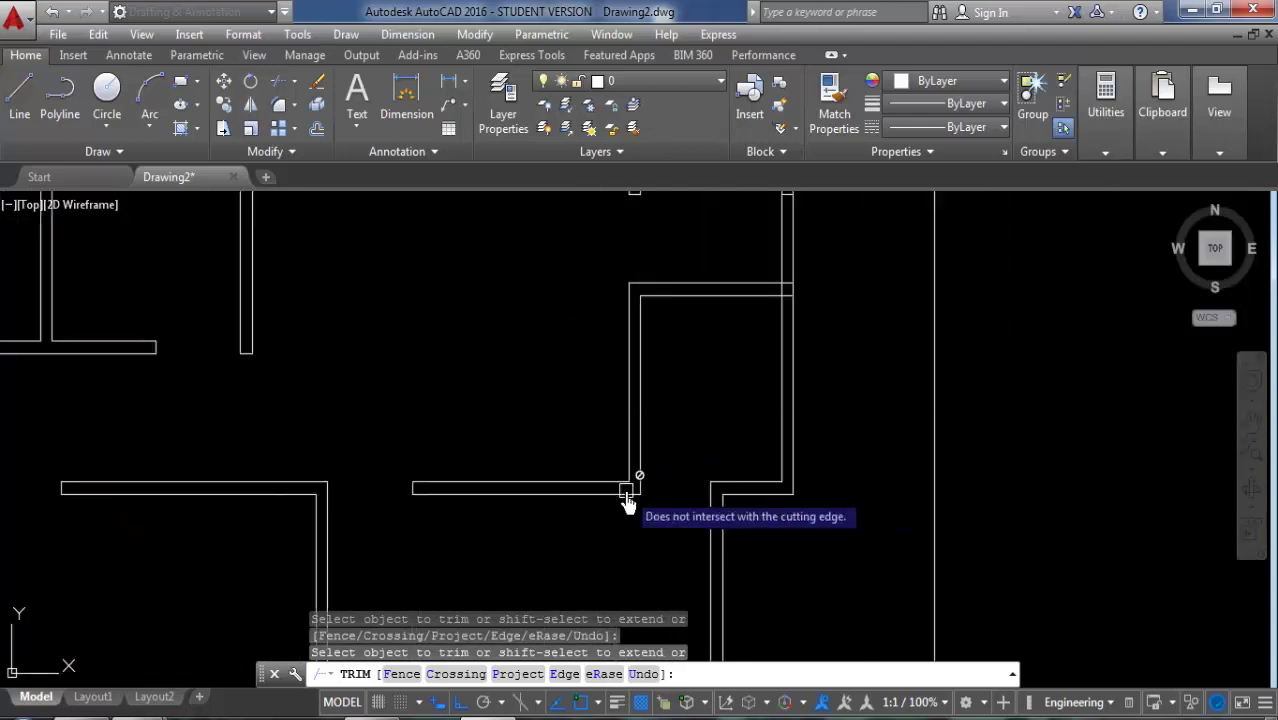
{"action": "scroll", "coordinate": [661, 507], "scroll_direction": "down", "scroll_amount": 2}
{"action": "scroll", "coordinate": [684, 358], "scroll_direction": "up", "scroll_amount": 4}
{"action": "scroll", "coordinate": [684, 358], "scroll_direction": "up", "scroll_amount": 2}
{"action": "scroll", "coordinate": [628, 334], "scroll_direction": "up", "scroll_amount": 2}
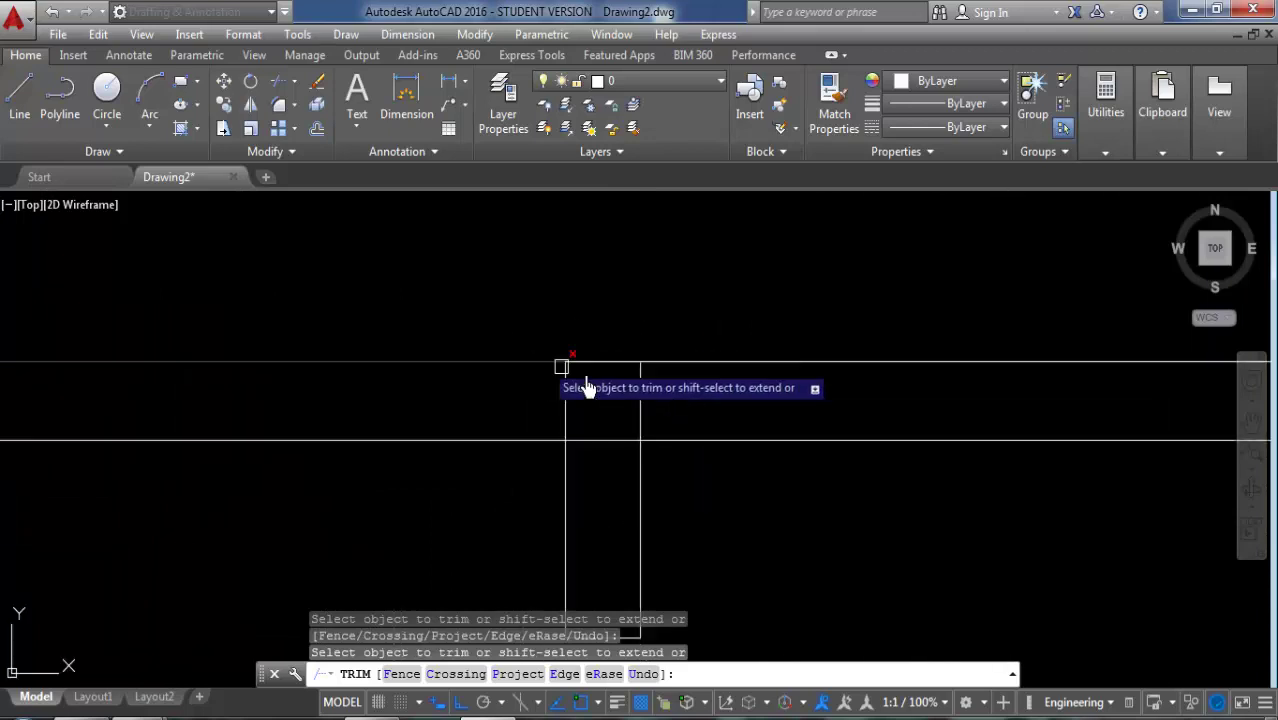
Step: Trim the remaining wall ends at the openings using crossing windows
{"action": "left_click", "coordinate": [660, 404]}
{"action": "left_click", "coordinate": [613, 434]}
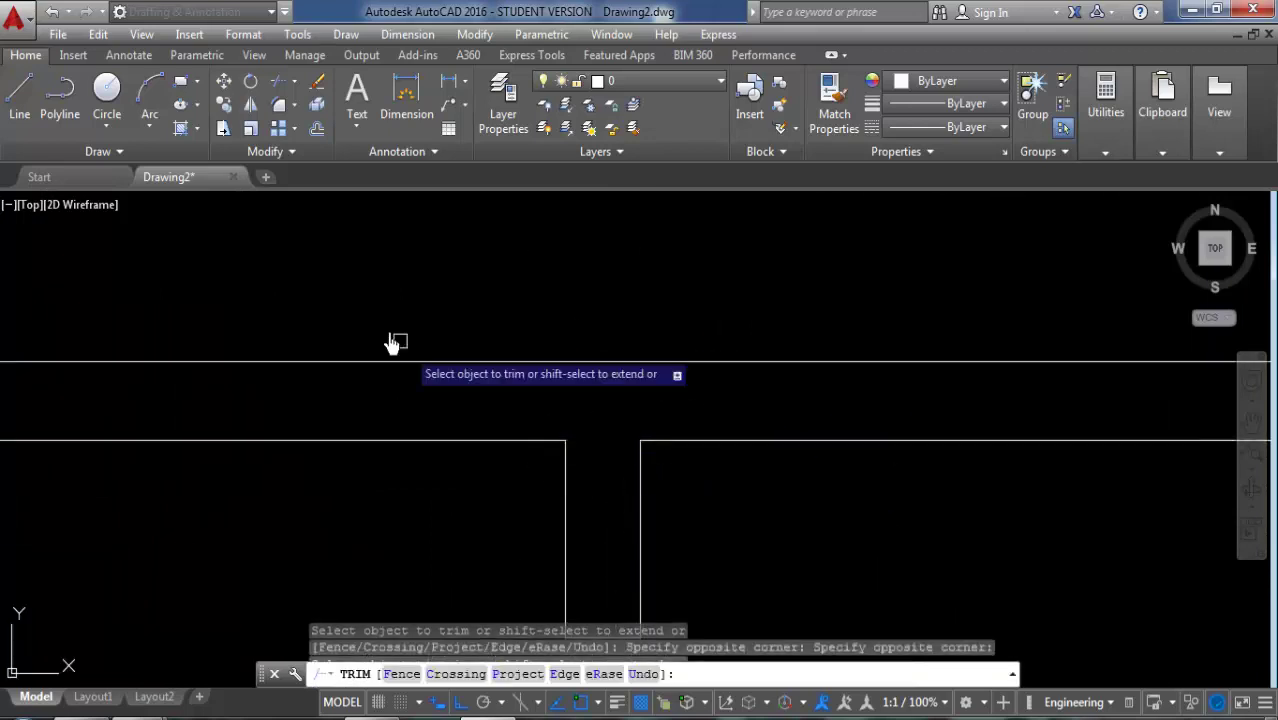
{"action": "scroll", "coordinate": [684, 400], "scroll_direction": "up", "scroll_amount": 2}
{"action": "scroll", "coordinate": [684, 388], "scroll_direction": "up", "scroll_amount": 2}
{"action": "left_click", "coordinate": [684, 385]}
{"action": "scroll", "coordinate": [664, 285], "scroll_direction": "down", "scroll_amount": 2}
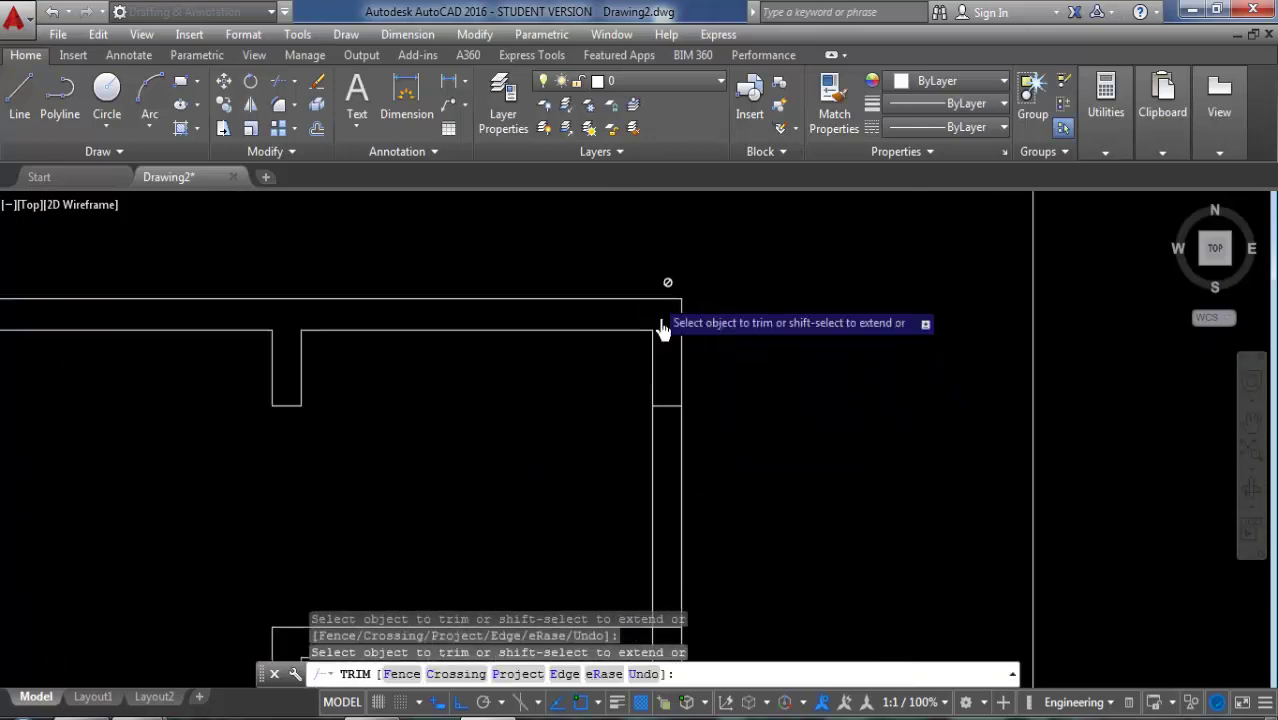
{"action": "scroll", "coordinate": [658, 419], "scroll_direction": "down", "scroll_amount": 1}
{"action": "scroll", "coordinate": [649, 447], "scroll_direction": "up", "scroll_amount": 3}
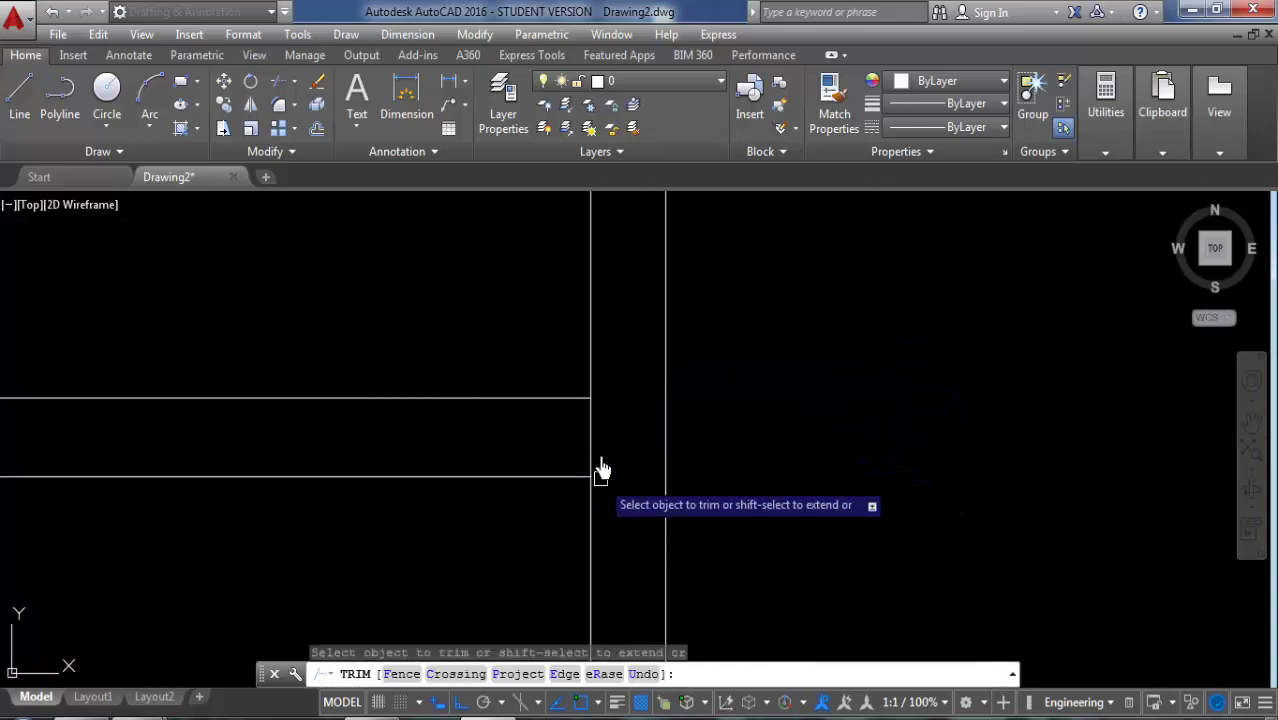
{"action": "left_click", "coordinate": [599, 465]}
{"action": "left_click", "coordinate": [599, 425]}
{"action": "left_click", "coordinate": [528, 428]}
{"action": "scroll", "coordinate": [581, 478], "scroll_direction": "down", "scroll_amount": 2}
{"action": "key", "text": "Escape"}
Step: Window-select and erase the leftover short wall segment
{"action": "left_click", "coordinate": [562, 318]}
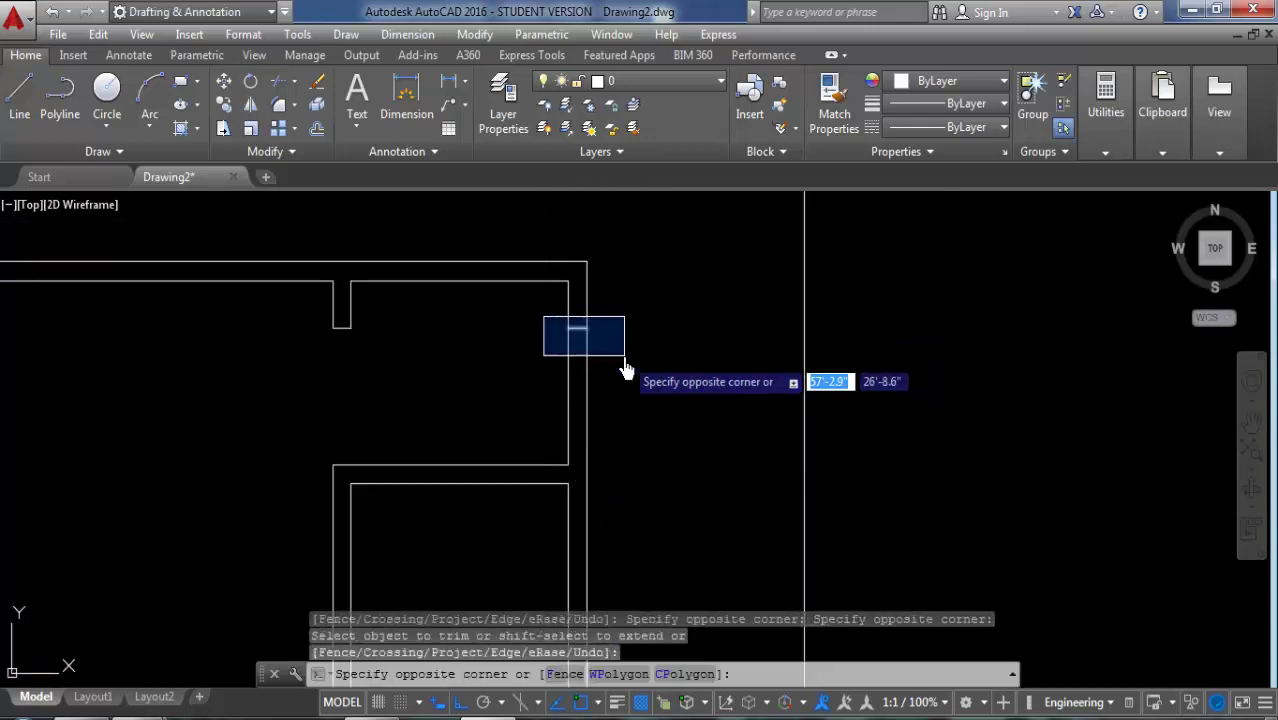
{"action": "left_click", "coordinate": [626, 362]}
{"action": "key", "text": "Delete"}
{"action": "scroll", "coordinate": [640, 337], "scroll_direction": "down", "scroll_amount": 3}
Step: Trim overlapping wall lines with crossing windows at the lower wall and right corner
{"action": "scroll", "coordinate": [653, 471], "scroll_direction": "up", "scroll_amount": 1}
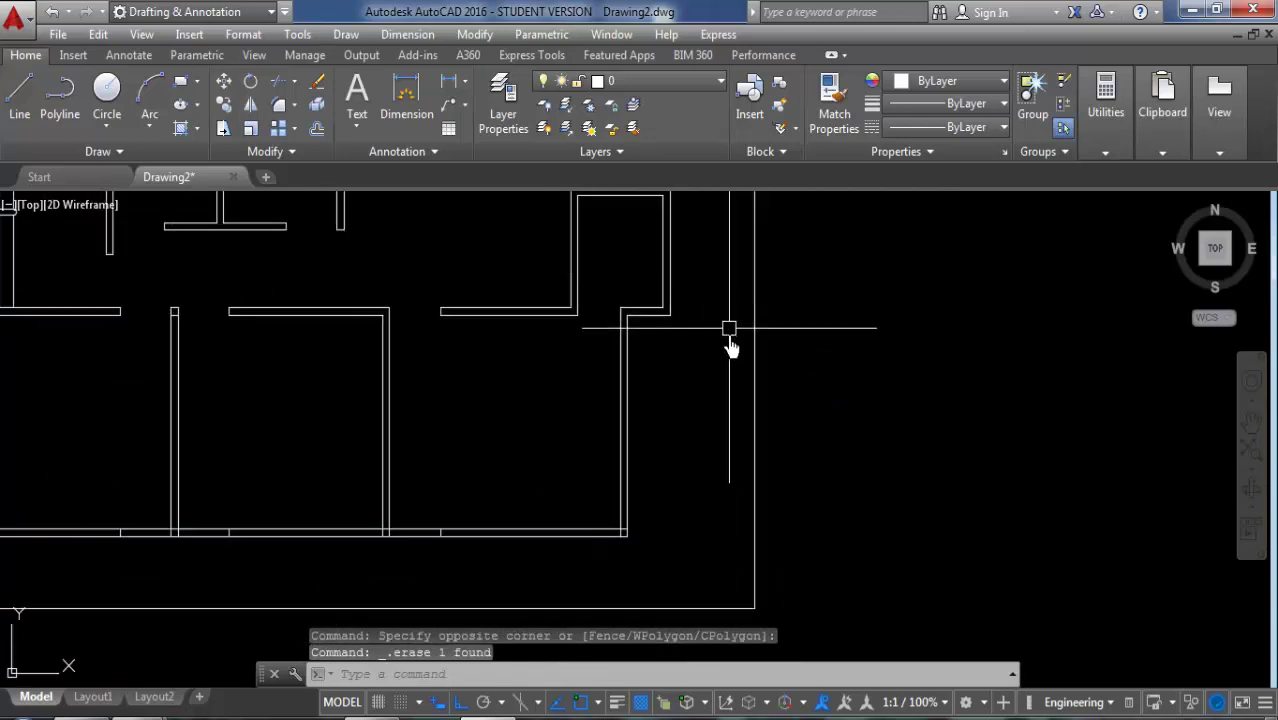
{"action": "scroll", "coordinate": [540, 515], "scroll_direction": "up", "scroll_amount": 2}
{"action": "scroll", "coordinate": [474, 548], "scroll_direction": "up", "scroll_amount": 1}
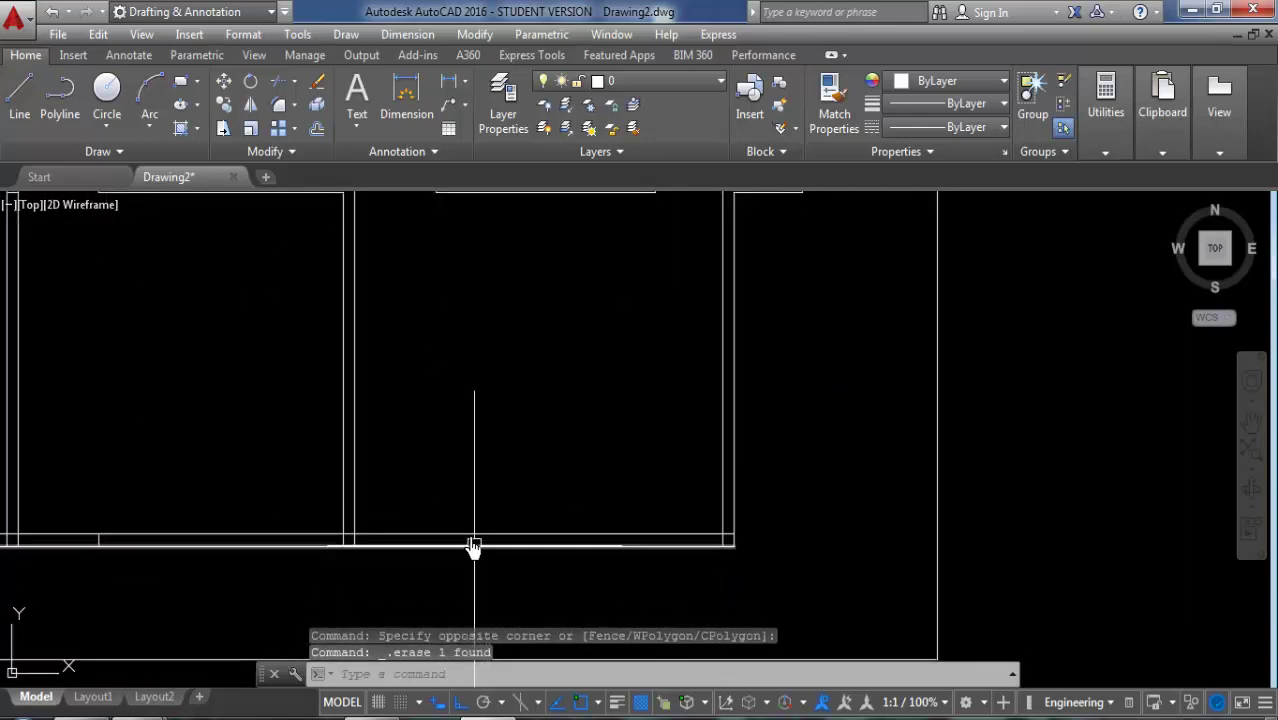
{"action": "left_click", "coordinate": [285, 107]}
{"action": "scroll", "coordinate": [334, 534], "scroll_direction": "up", "scroll_amount": 2}
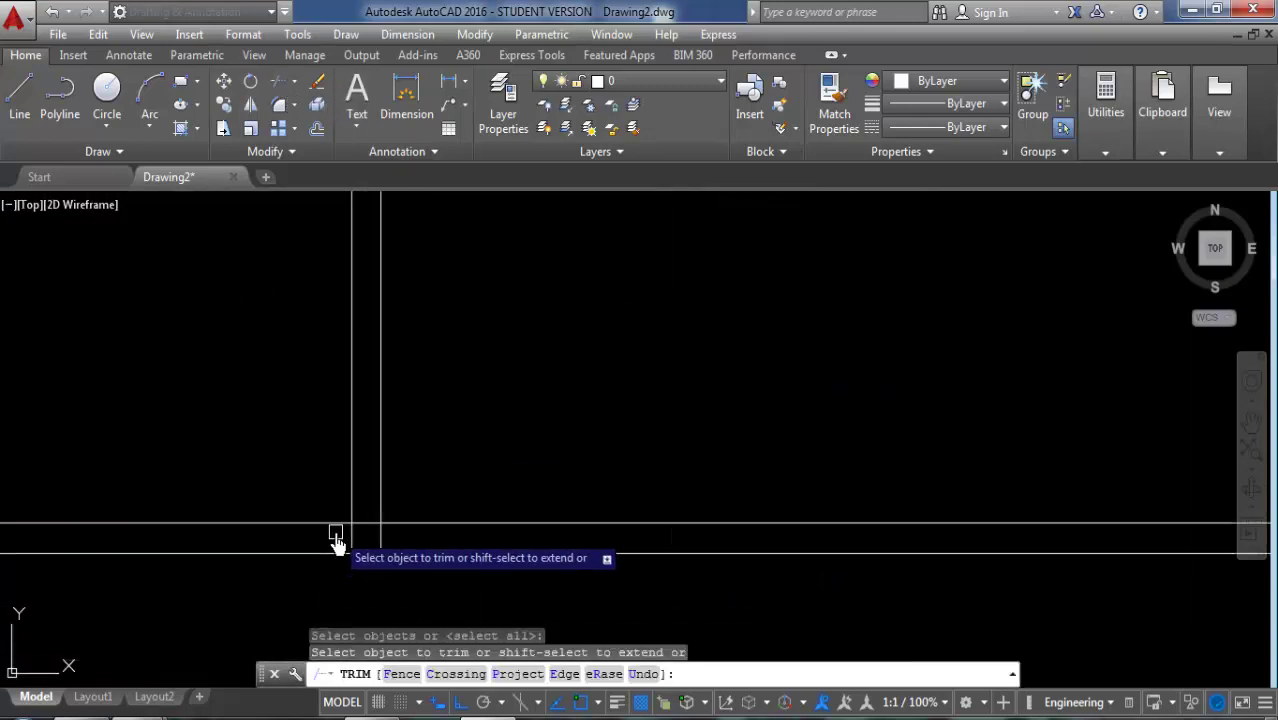
{"action": "left_click", "coordinate": [499, 548]}
{"action": "left_click", "coordinate": [231, 568]}
{"action": "scroll", "coordinate": [400, 505], "scroll_direction": "down", "scroll_amount": 2}
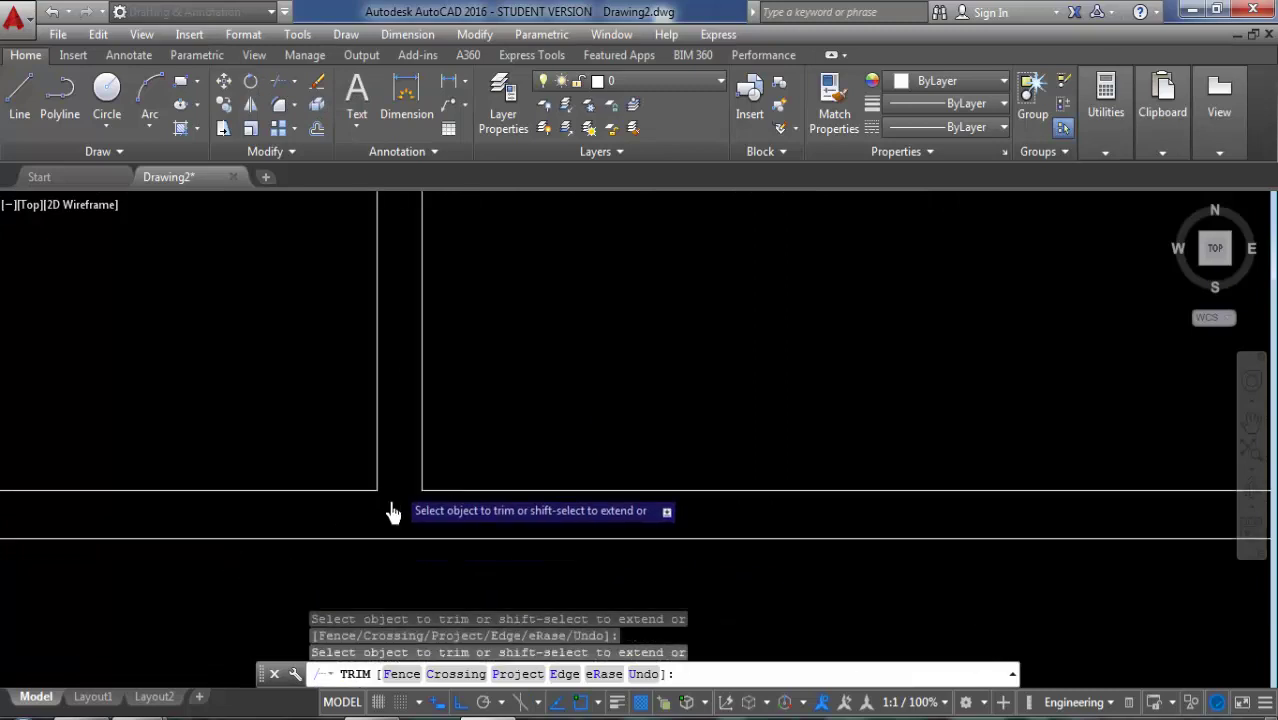
{"action": "scroll", "coordinate": [520, 530], "scroll_direction": "down", "scroll_amount": 1}
{"action": "scroll", "coordinate": [770, 560], "scroll_direction": "down", "scroll_amount": 1}
{"action": "scroll", "coordinate": [899, 577], "scroll_direction": "up", "scroll_amount": 2}
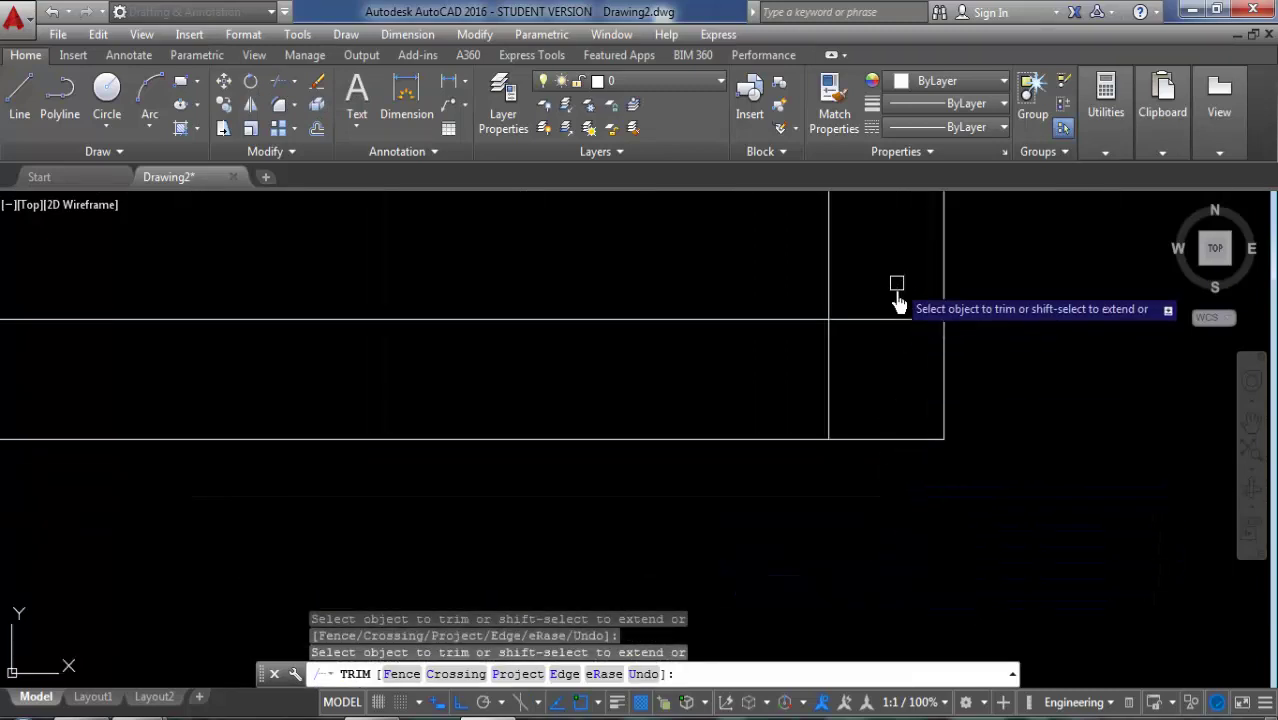
{"action": "left_click", "coordinate": [880, 374]}
{"action": "left_click", "coordinate": [735, 415]}
{"action": "scroll", "coordinate": [856, 451], "scroll_direction": "down", "scroll_amount": 2}
{"action": "scroll", "coordinate": [879, 468], "scroll_direction": "down", "scroll_amount": 1}
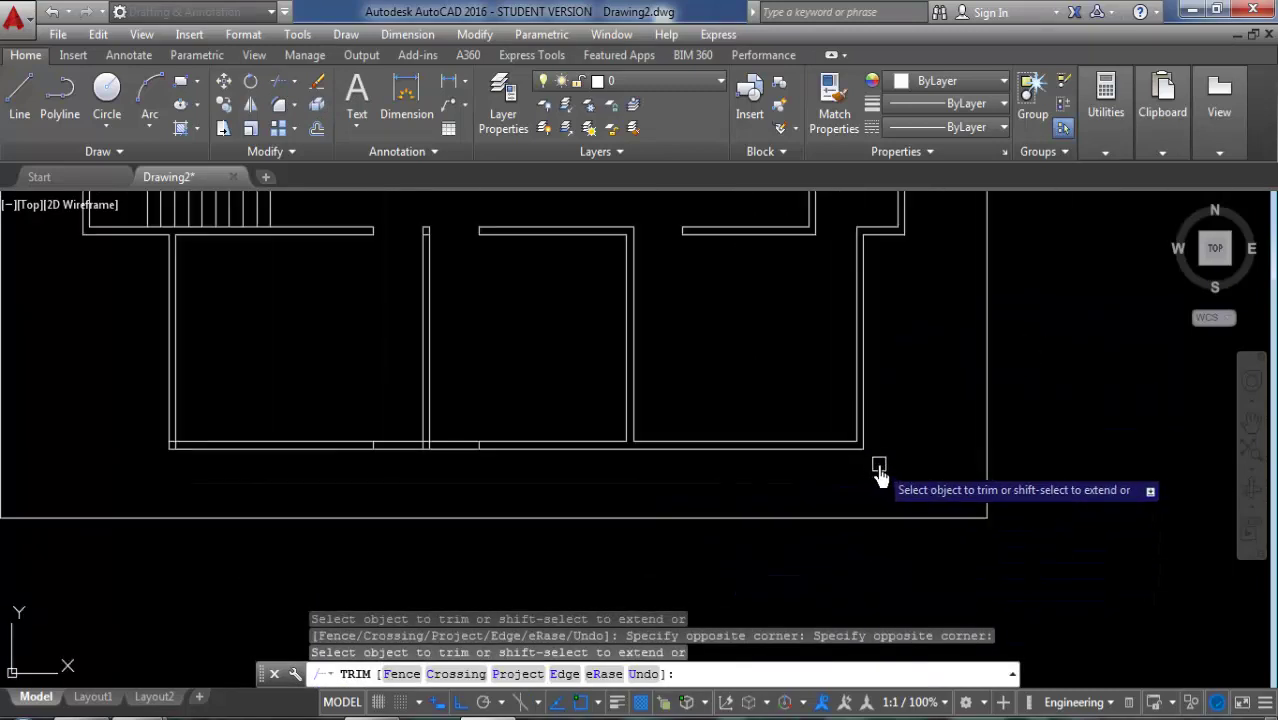
{"action": "scroll", "coordinate": [420, 460], "scroll_direction": "up", "scroll_amount": 2}
Step: Trim the wall line and bottom wall, deleting the two leftover wall fragments
{"action": "left_click", "coordinate": [380, 388]}
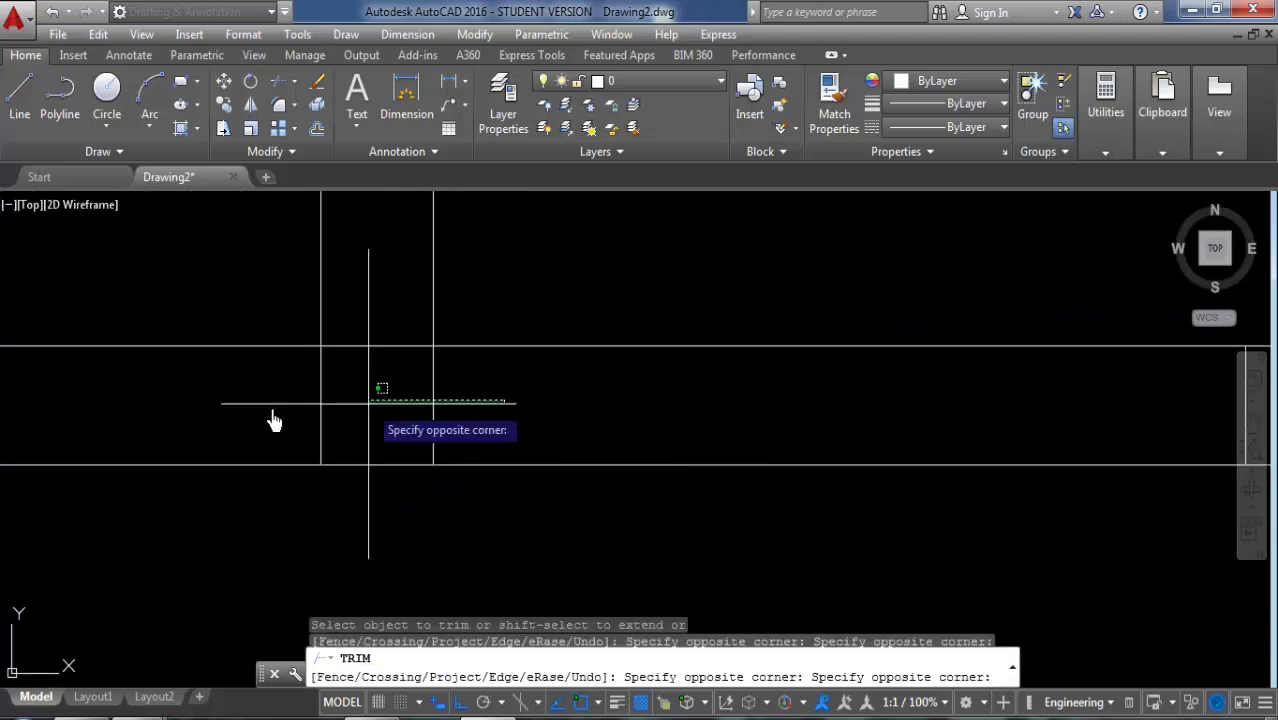
{"action": "left_click", "coordinate": [330, 390]}
{"action": "scroll", "coordinate": [371, 354], "scroll_direction": "up", "scroll_amount": 1}
{"action": "scroll", "coordinate": [568, 478], "scroll_direction": "down", "scroll_amount": 1}
{"action": "scroll", "coordinate": [568, 478], "scroll_direction": "down", "scroll_amount": 1}
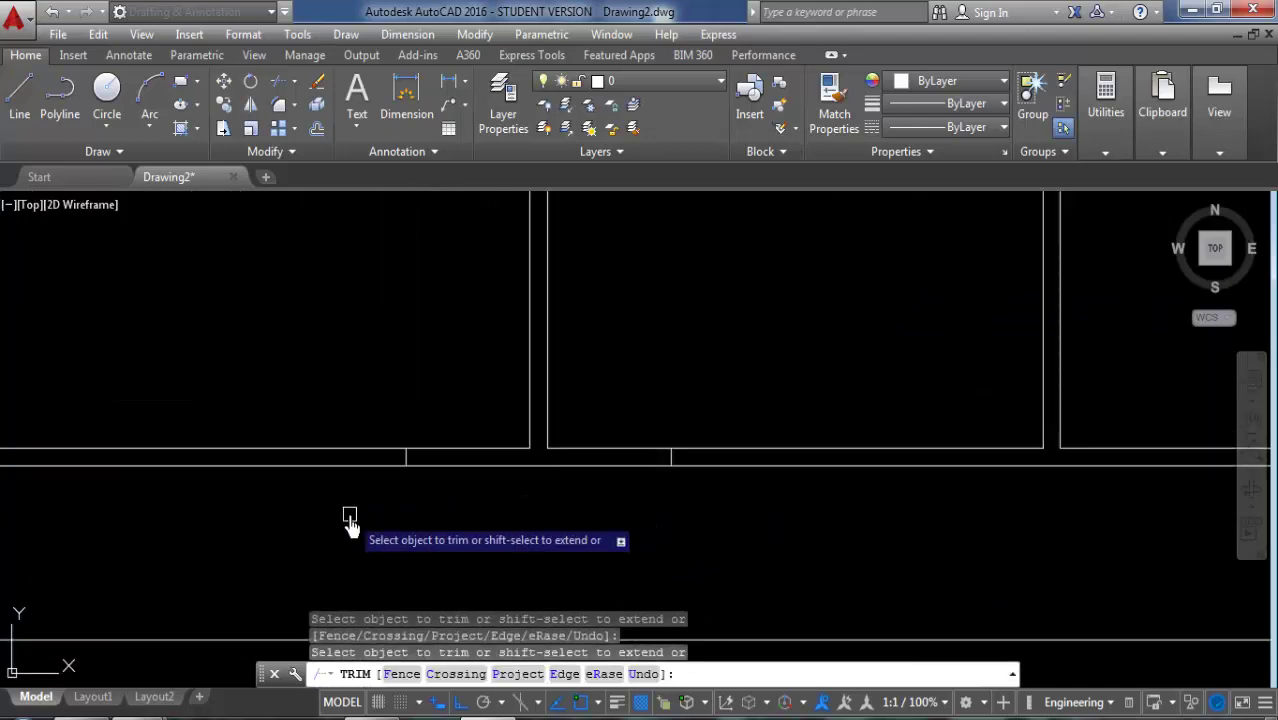
{"action": "scroll", "coordinate": [234, 448], "scroll_direction": "up", "scroll_amount": 1}
{"action": "scroll", "coordinate": [239, 440], "scroll_direction": "up", "scroll_amount": 2}
{"action": "scroll", "coordinate": [452, 452], "scroll_direction": "down", "scroll_amount": 1}
{"action": "scroll", "coordinate": [490, 490], "scroll_direction": "down", "scroll_amount": 1}
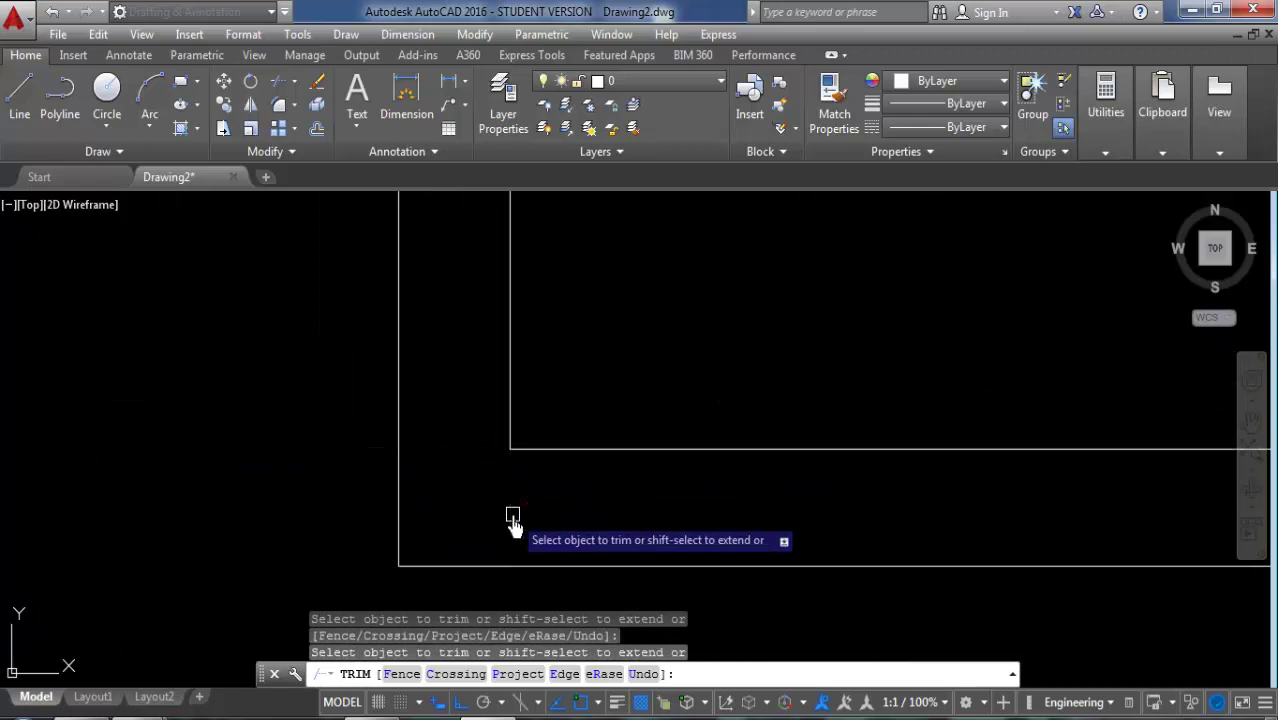
{"action": "scroll", "coordinate": [450, 550], "scroll_direction": "down", "scroll_amount": 1}
{"action": "scroll", "coordinate": [385, 590], "scroll_direction": "down", "scroll_amount": 2}
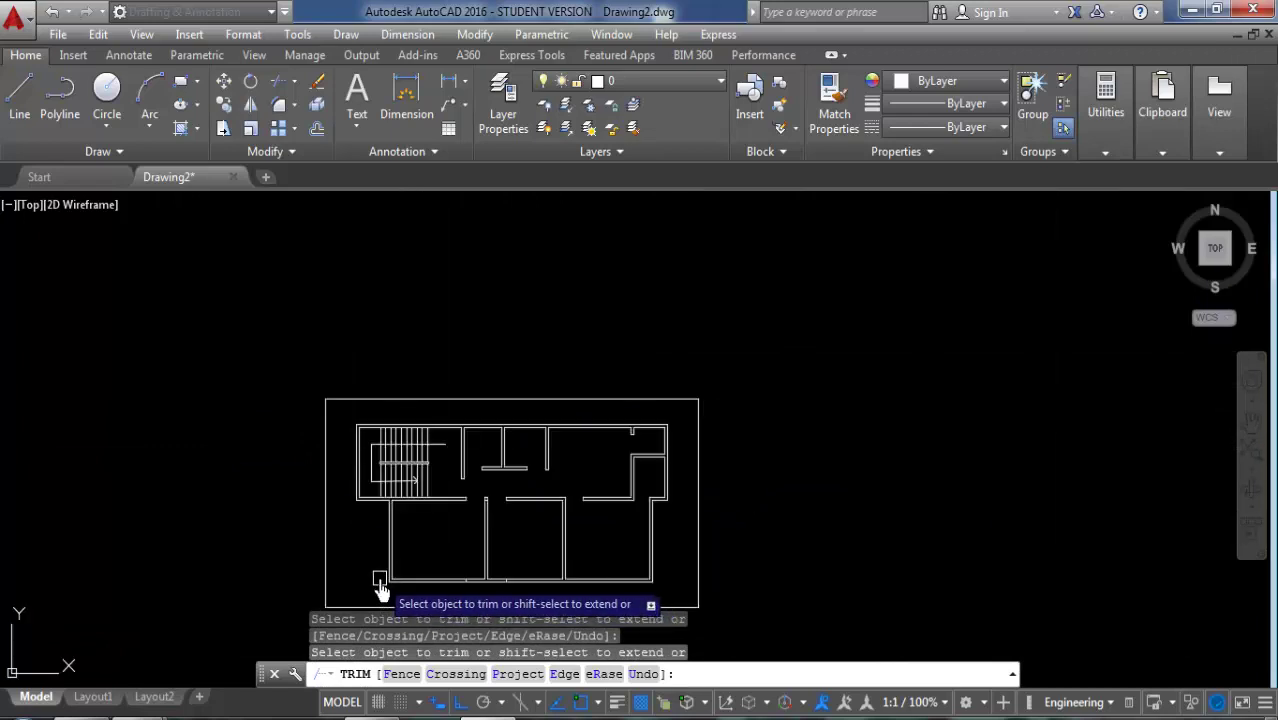
{"action": "middle_click_drag", "start_coordinate": [588, 553], "coordinate": [568, 485]}
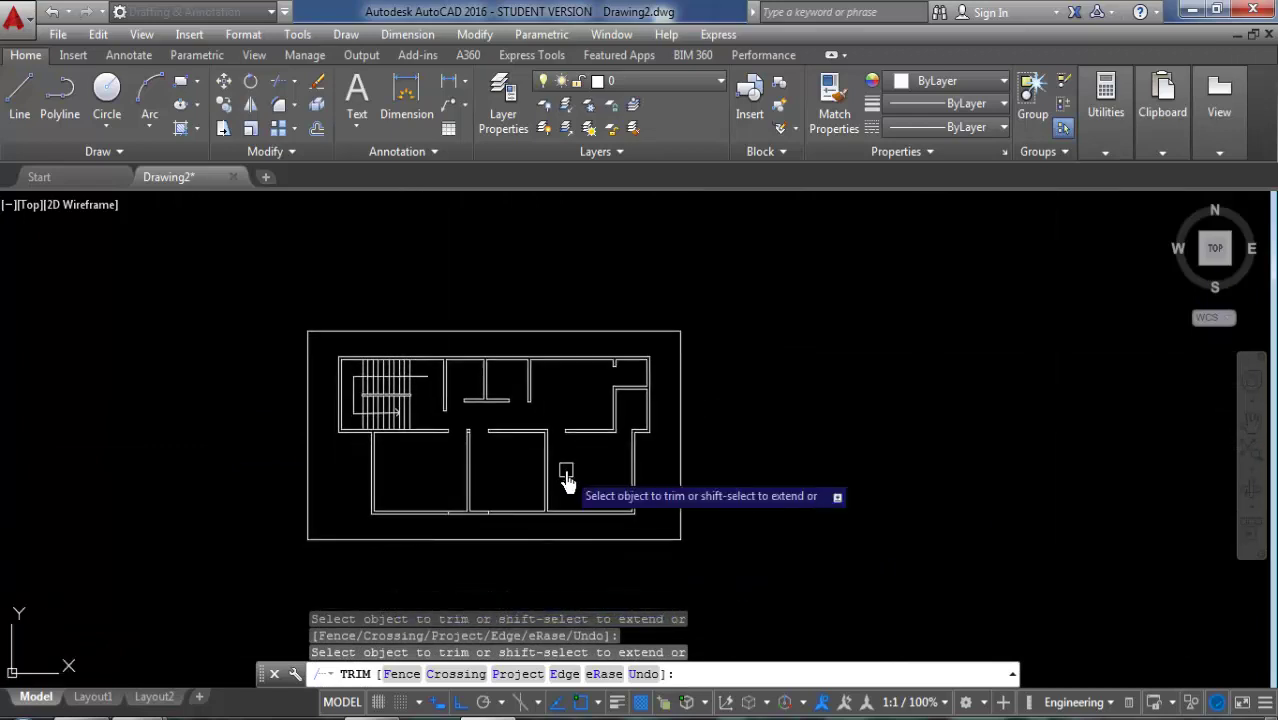
{"action": "scroll", "coordinate": [470, 520], "scroll_direction": "up", "scroll_amount": 4}
{"action": "left_click", "coordinate": [407, 468]}
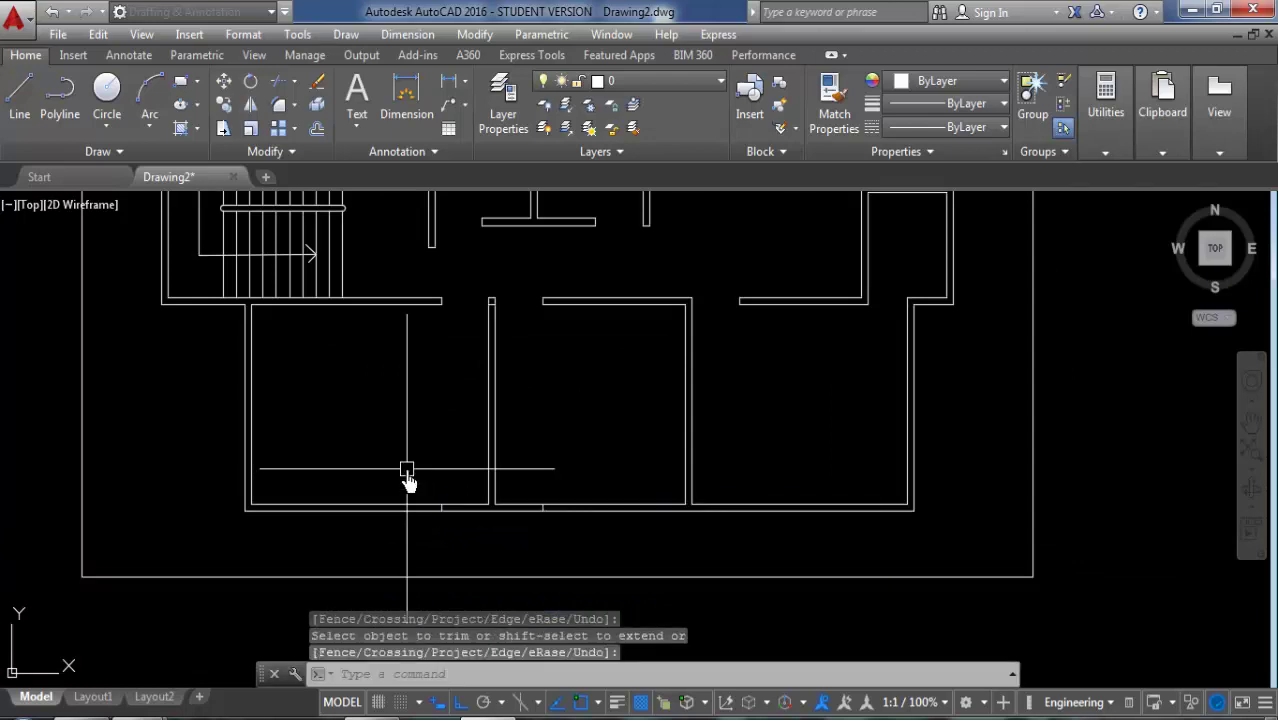
{"action": "left_click", "coordinate": [578, 546]}
{"action": "key", "text": "Delete"}
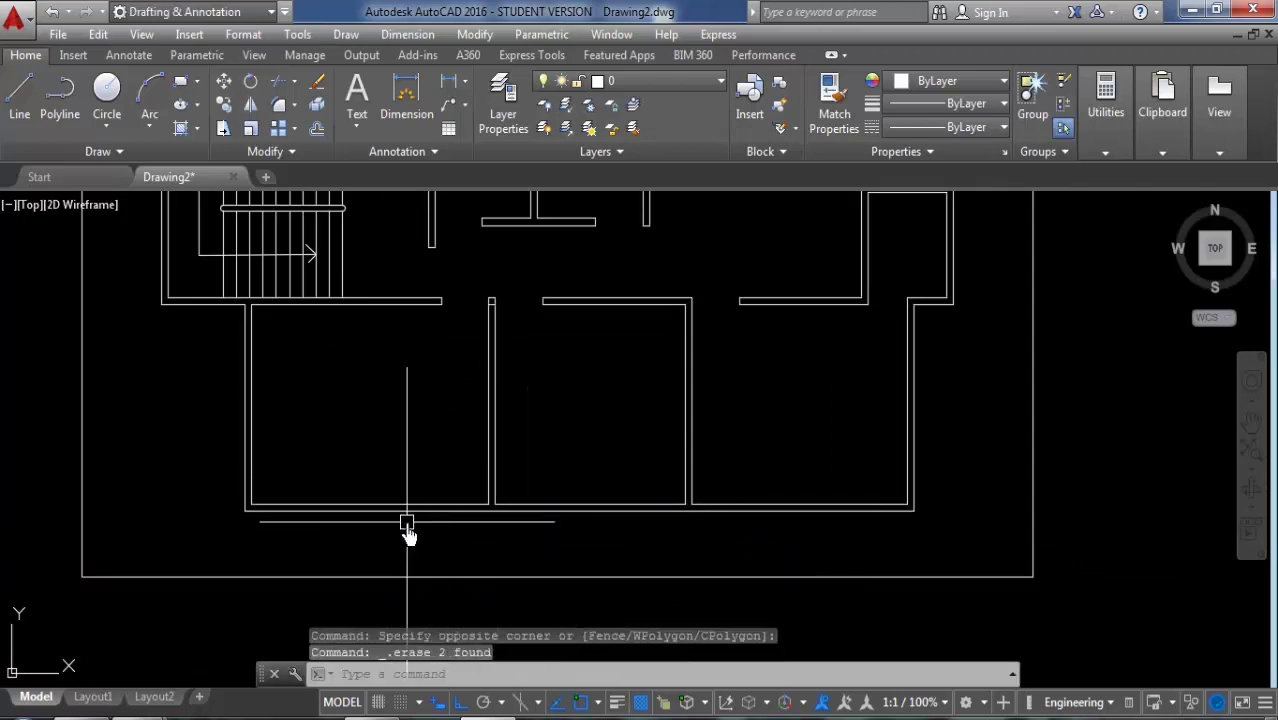
Step: Delete the short leftover lines at the wall junction
{"action": "scroll", "coordinate": [407, 530], "scroll_direction": "down", "scroll_amount": 3}
{"action": "scroll", "coordinate": [491, 320], "scroll_direction": "up", "scroll_amount": 5}
{"action": "scroll", "coordinate": [465, 337], "scroll_direction": "up", "scroll_amount": 3}
{"action": "left_click", "coordinate": [465, 337]}
{"action": "left_click", "coordinate": [619, 412]}
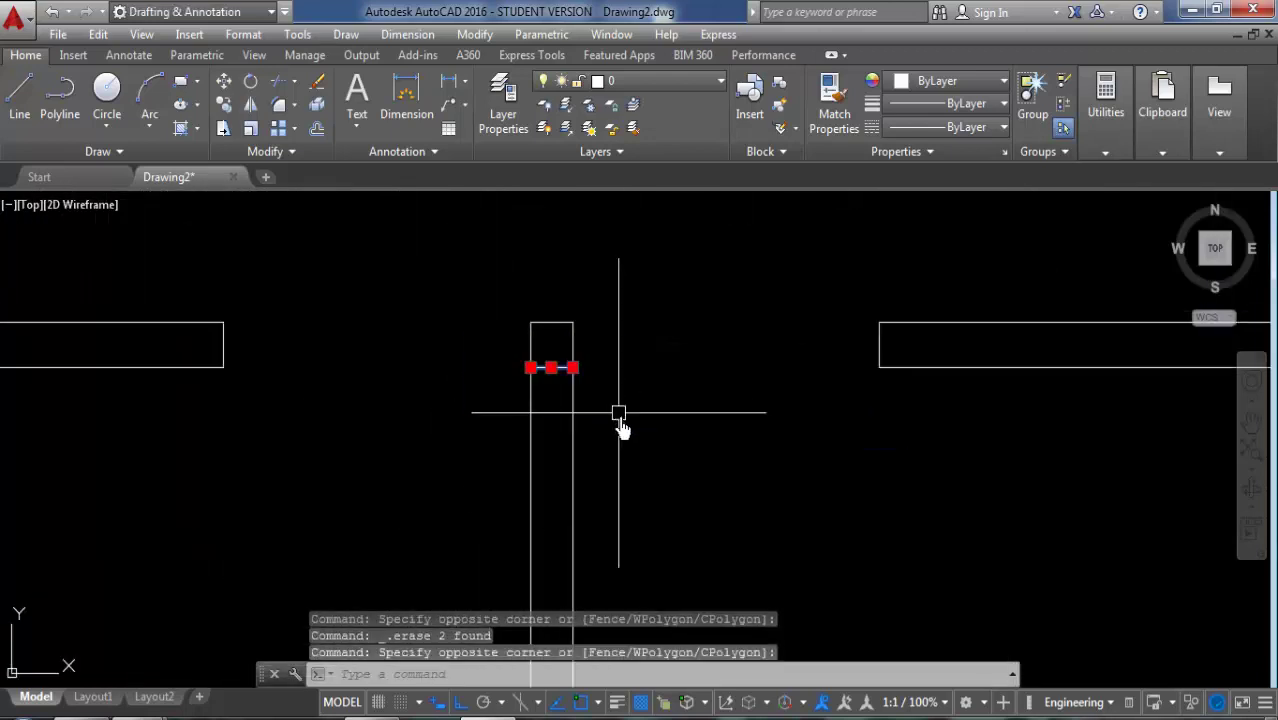
{"action": "key", "text": "Delete"}
{"action": "scroll", "coordinate": [579, 434], "scroll_direction": "down", "scroll_amount": 3}
{"action": "scroll", "coordinate": [572, 512], "scroll_direction": "down", "scroll_amount": 2}
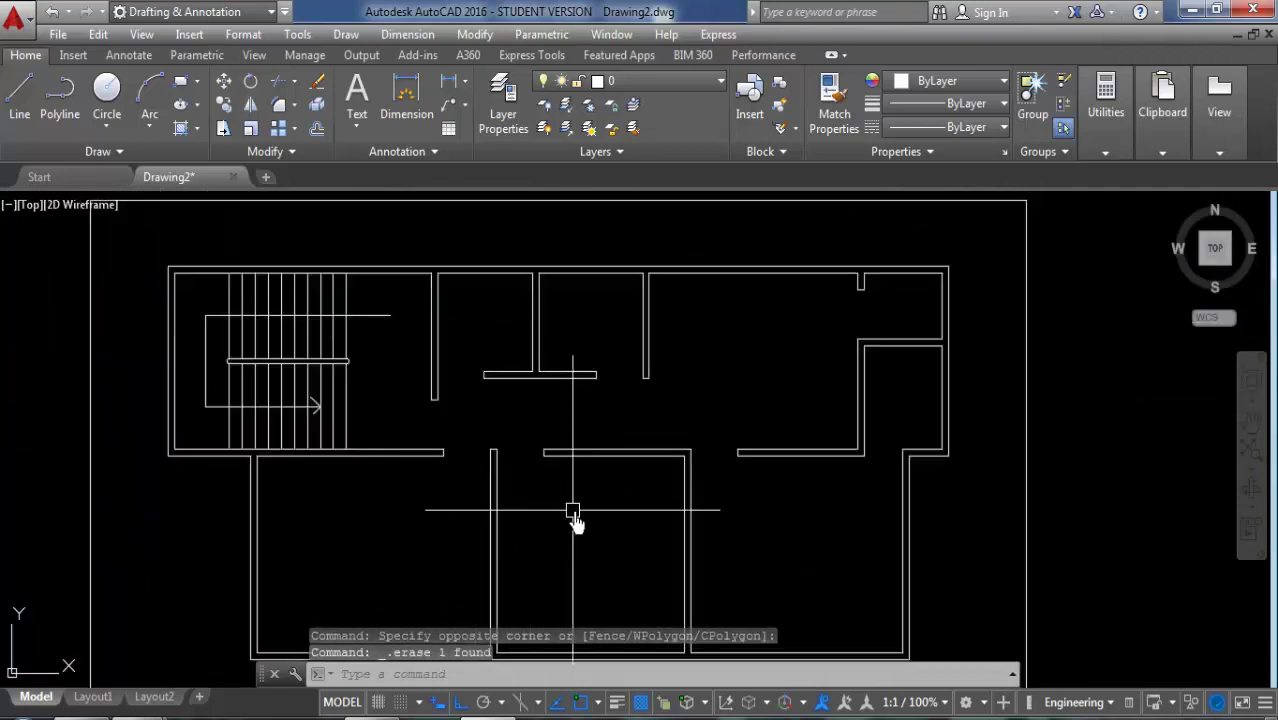
{"action": "scroll", "coordinate": [700, 478], "scroll_direction": "down", "scroll_amount": 1}
{"action": "scroll", "coordinate": [705, 460], "scroll_direction": "up", "scroll_amount": 1}
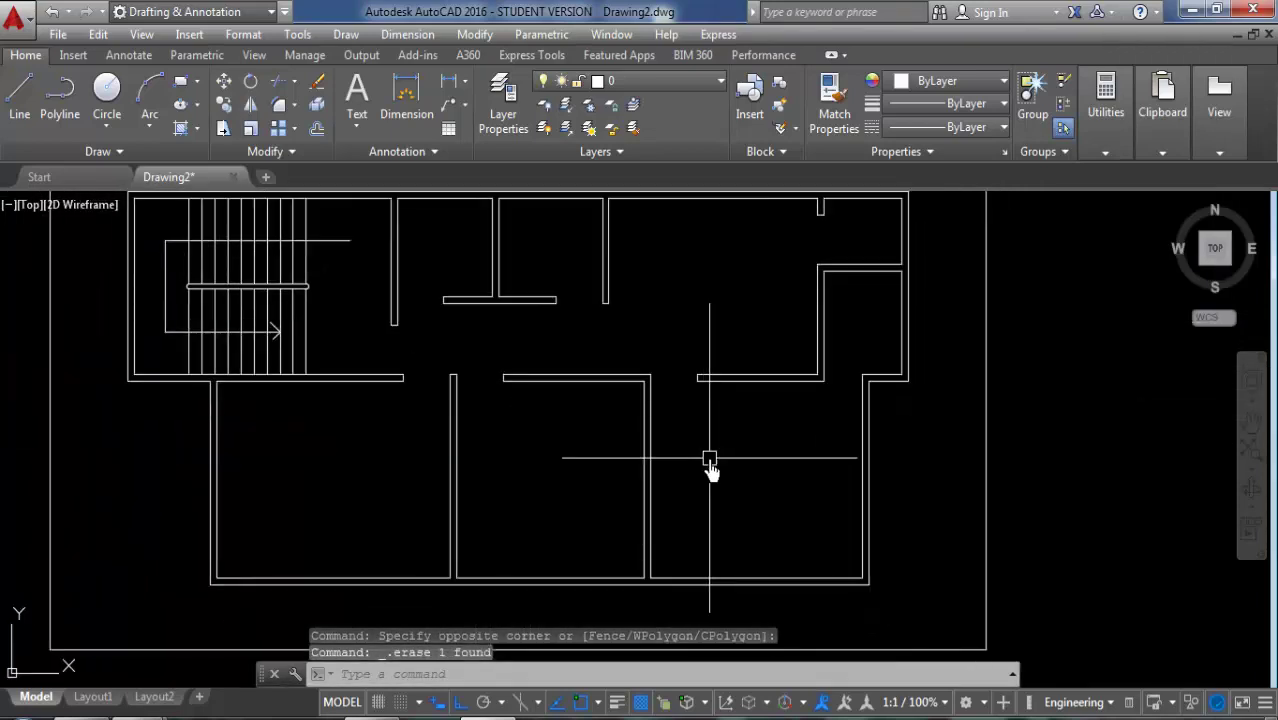
{"action": "scroll", "coordinate": [709, 465], "scroll_direction": "down", "scroll_amount": 1}
{"action": "scroll", "coordinate": [683, 420], "scroll_direction": "down", "scroll_amount": 1}
{"action": "middle_click_drag", "start_coordinate": [639, 313], "coordinate": [646, 323]}
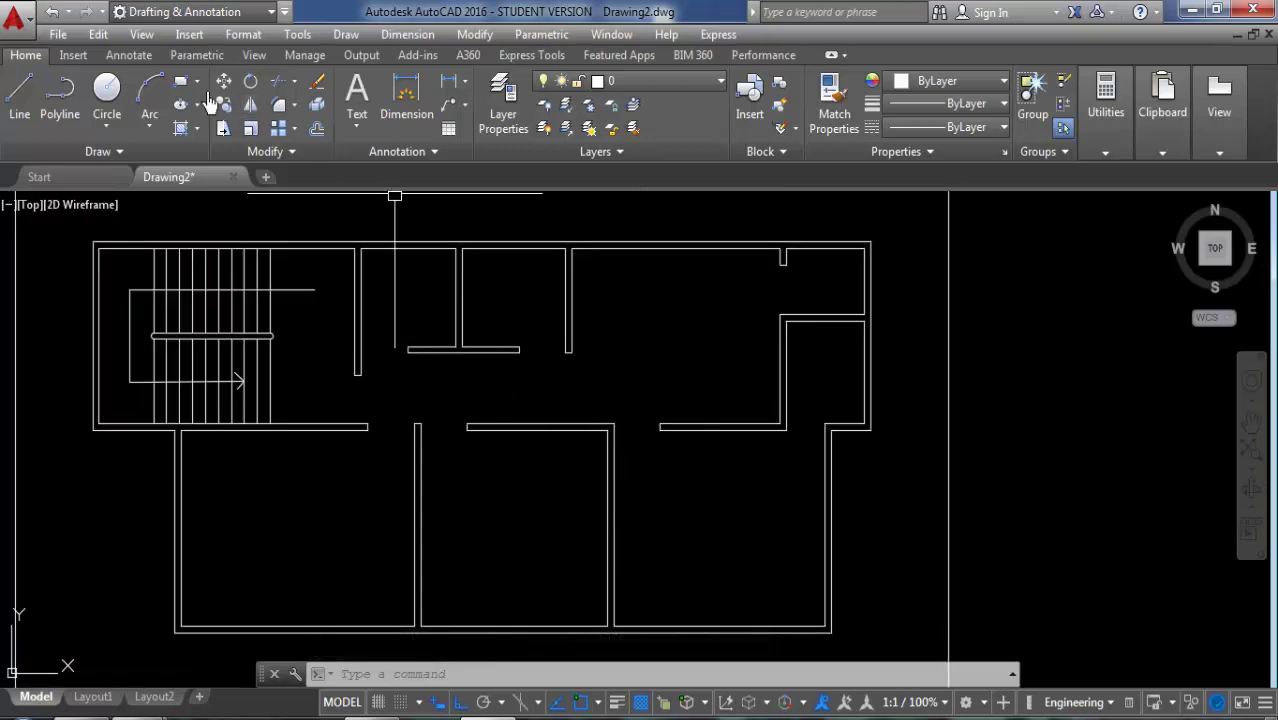
{"action": "left_click", "coordinate": [60, 90]}
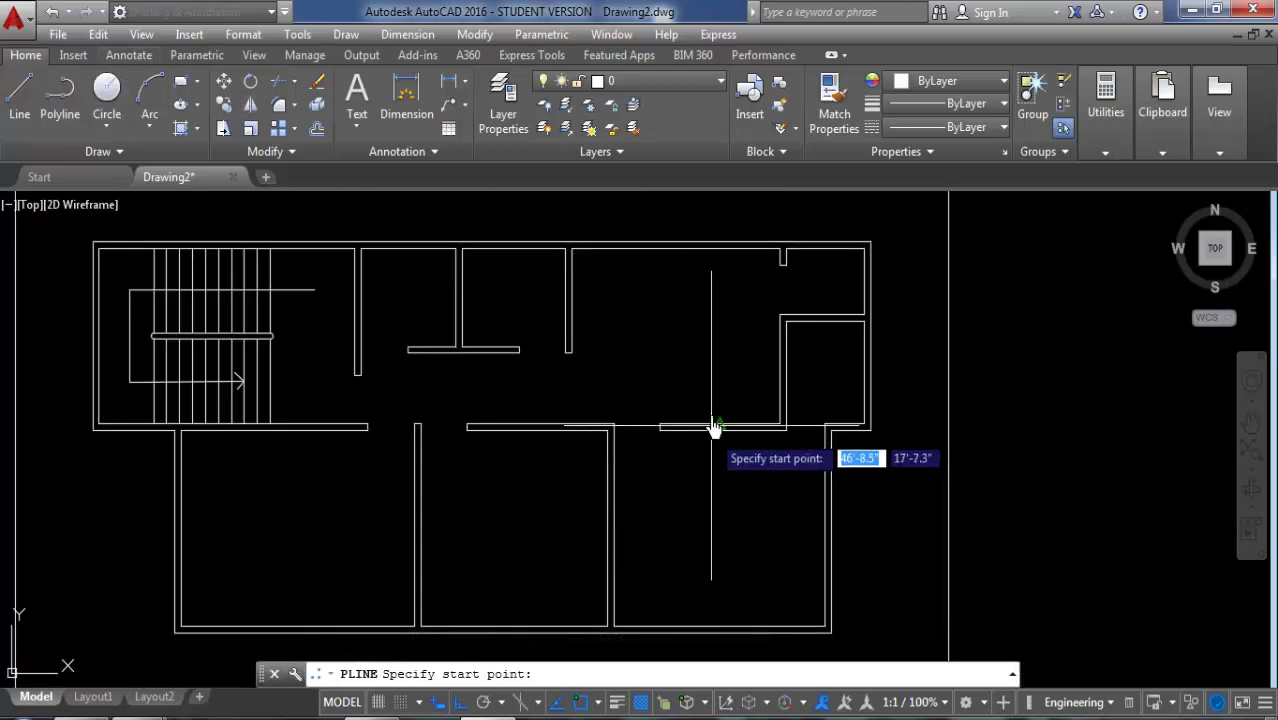
{"action": "left_click", "coordinate": [733, 284]}
{"action": "type", "text": "5"}
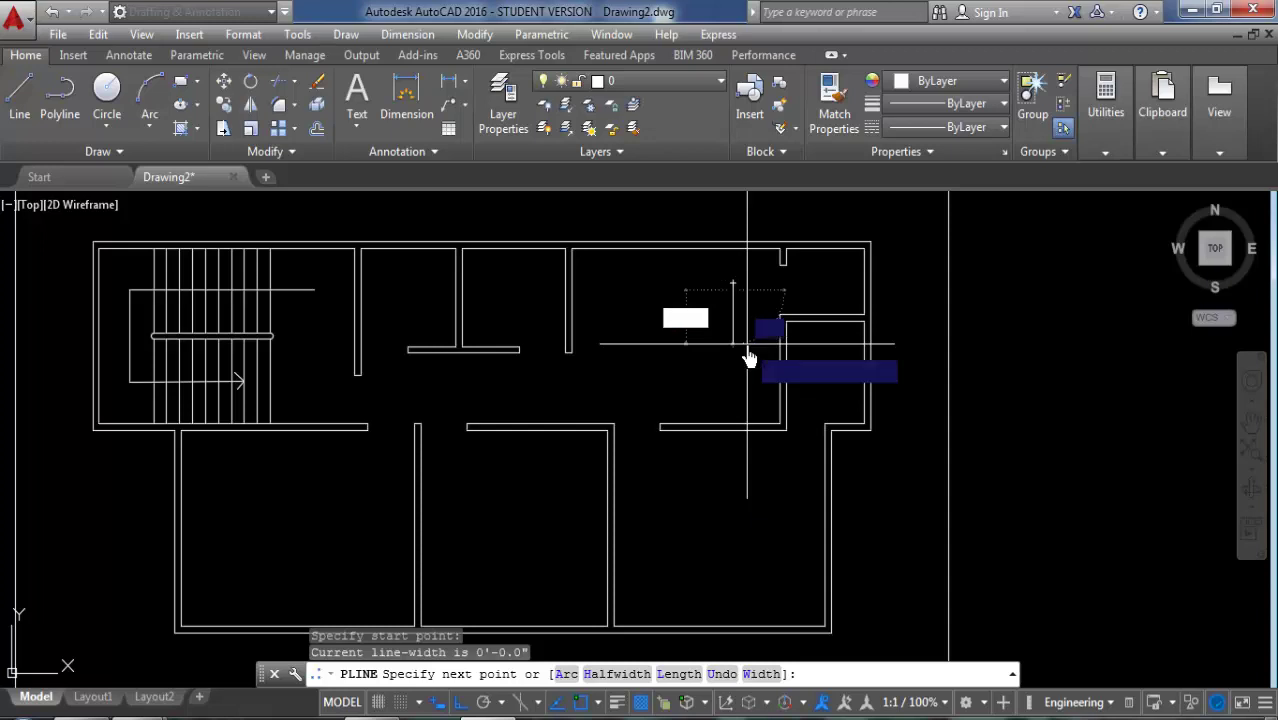
{"action": "key", "text": "Return"}
{"action": "key", "text": "Return"}
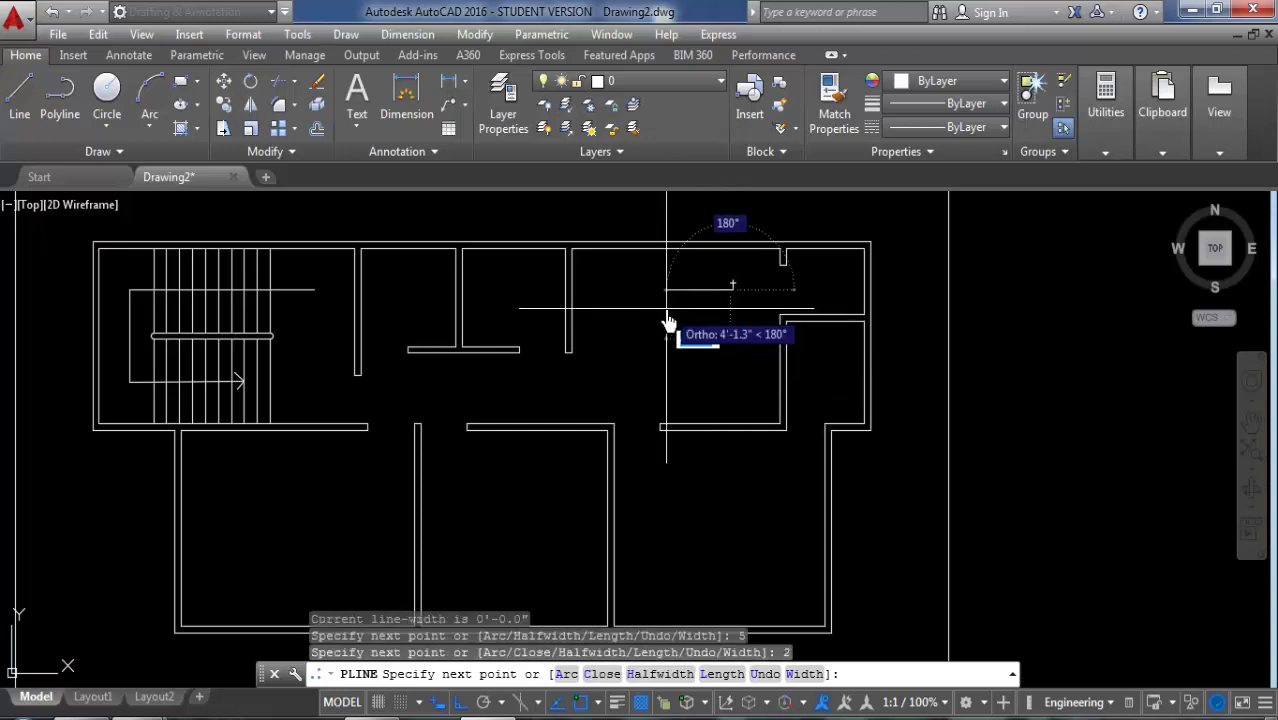
{"action": "scroll", "coordinate": [736, 253], "scroll_direction": "up", "scroll_amount": 1}
{"action": "scroll", "coordinate": [733, 272], "scroll_direction": "up", "scroll_amount": 1}
{"action": "type", "text": "3.5"}
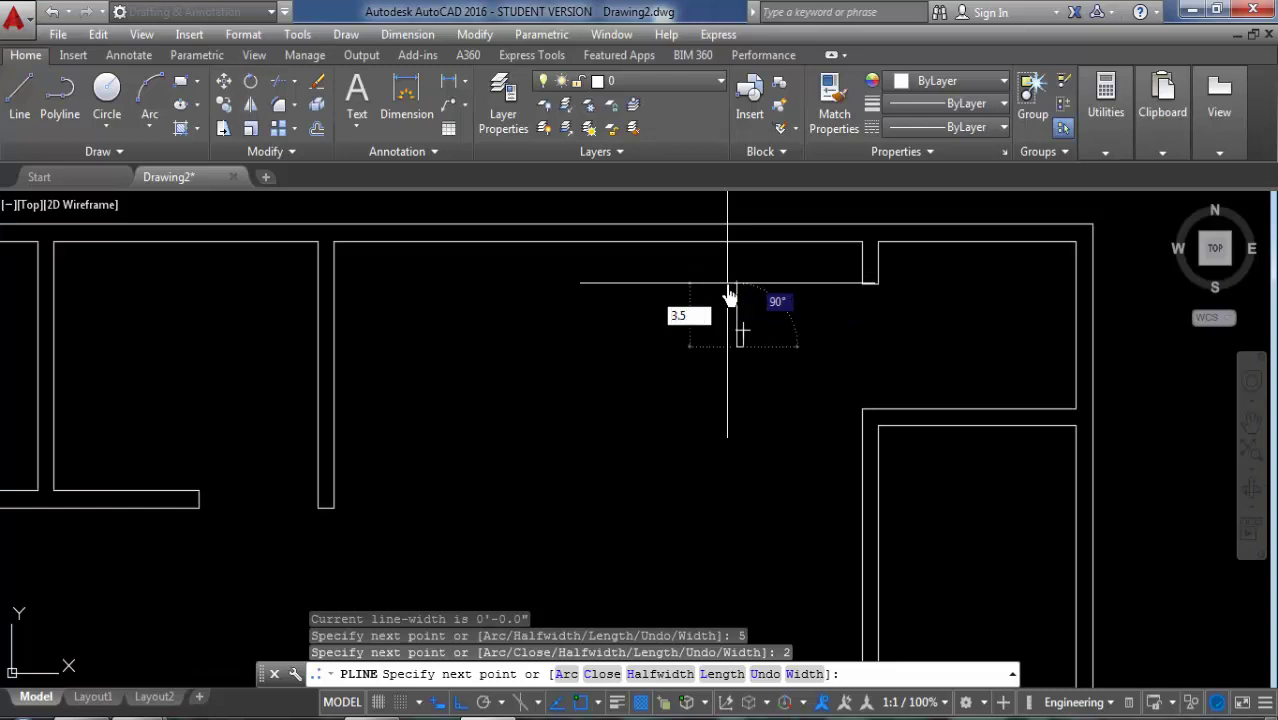
{"action": "key", "text": "Return"}
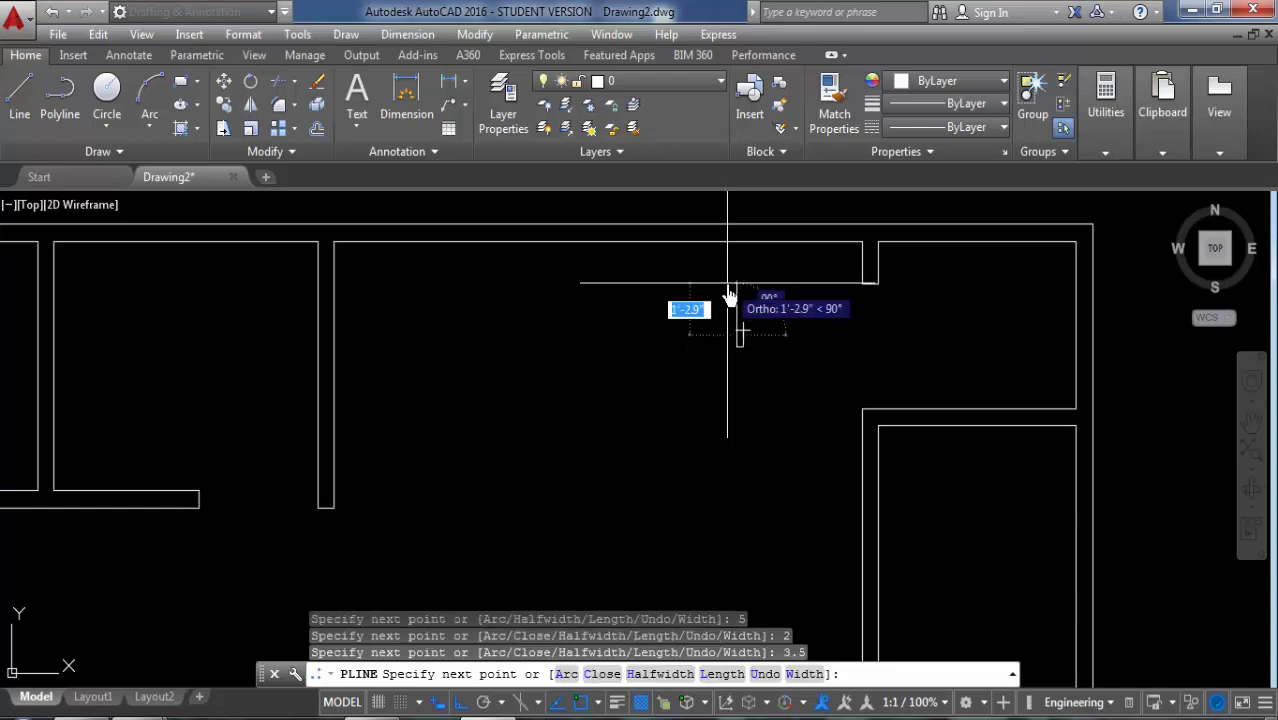
{"action": "key", "text": "Escape"}
{"action": "left_click", "coordinate": [756, 322]}
{"action": "left_click", "coordinate": [716, 370]}
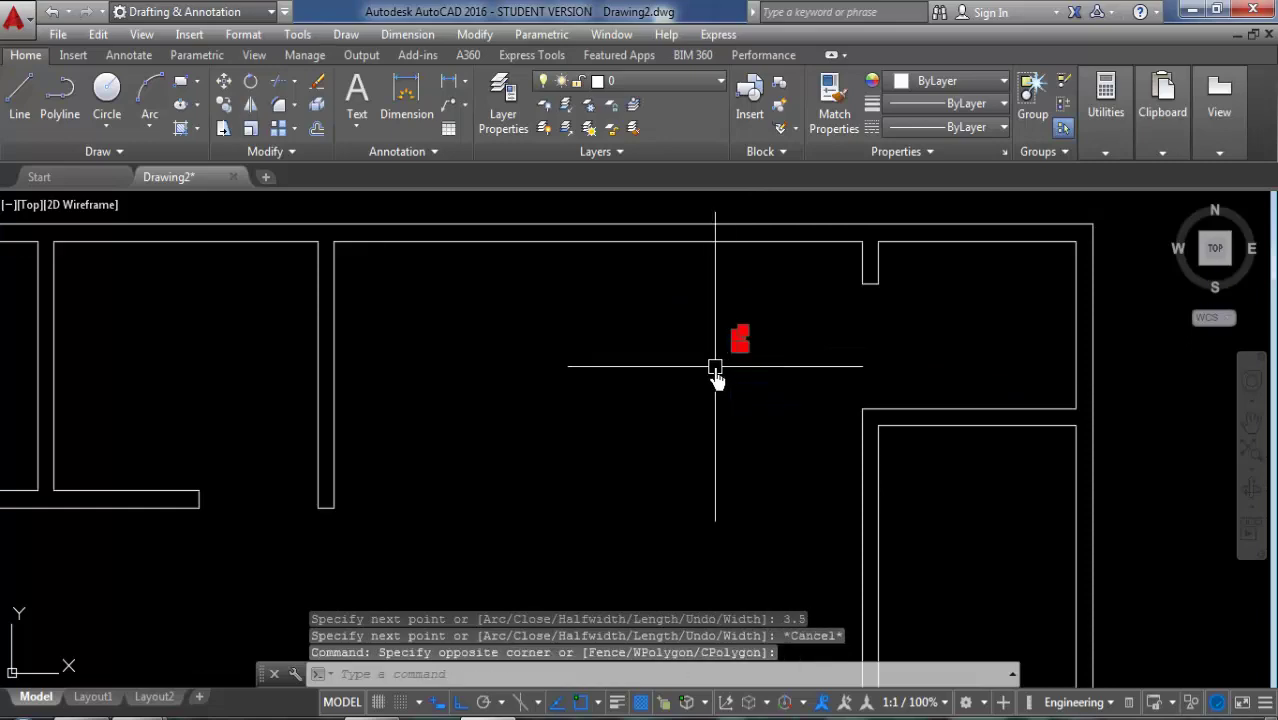
{"action": "key", "text": "Delete"}
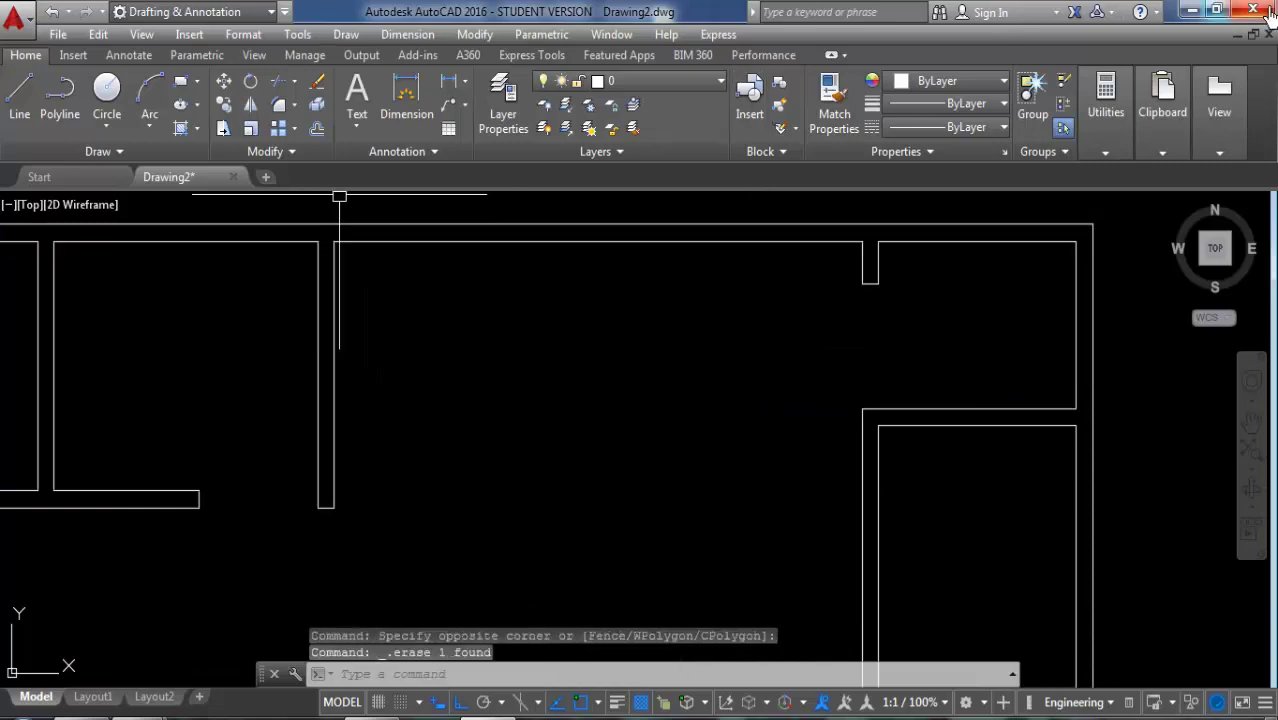
Step: Open furniture design 2D.dwg, replacing the missing SHX font for style ROMANS
{"action": "left_click", "coordinate": [1190, 11]}
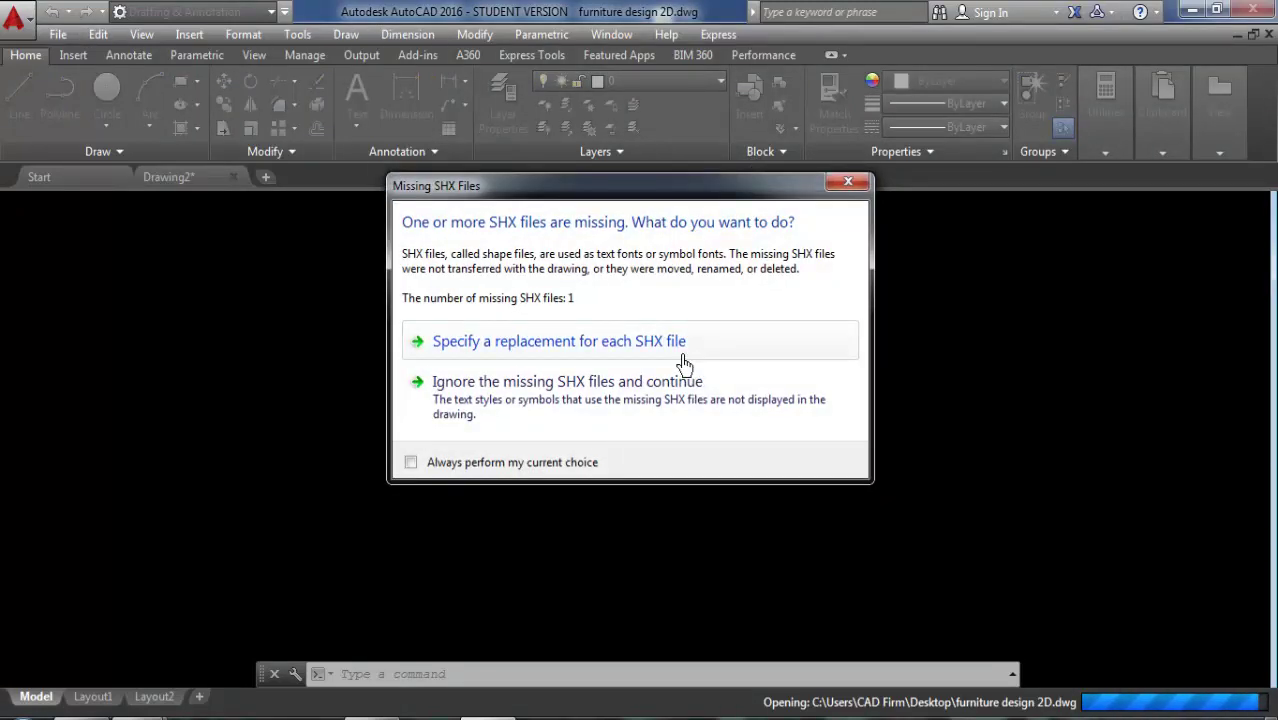
{"action": "left_click", "coordinate": [680, 366]}
{"action": "left_click", "coordinate": [769, 311]}
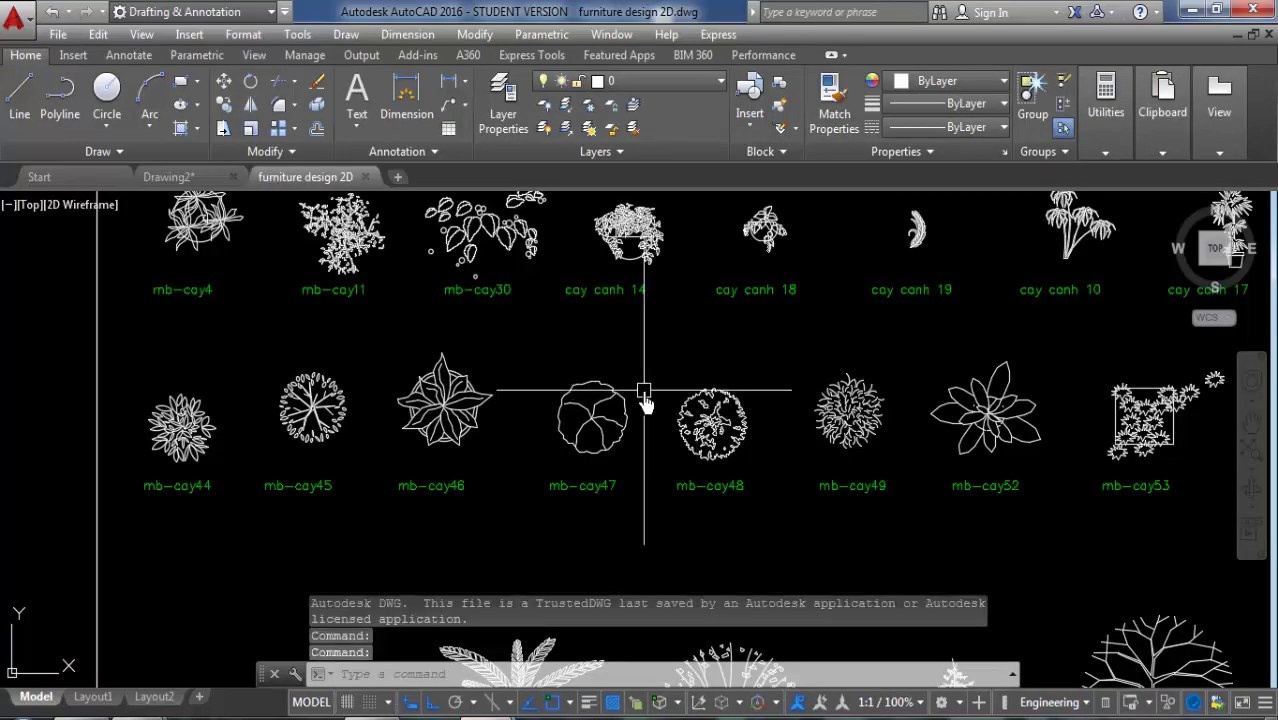
Step: Zoom and pan to the door blocks such as mb-d800 and mb-d900
{"action": "scroll", "coordinate": [662, 447], "scroll_direction": "down", "scroll_amount": 4}
{"action": "scroll", "coordinate": [678, 452], "scroll_direction": "down", "scroll_amount": 4}
{"action": "scroll", "coordinate": [830, 395], "scroll_direction": "up", "scroll_amount": 2}
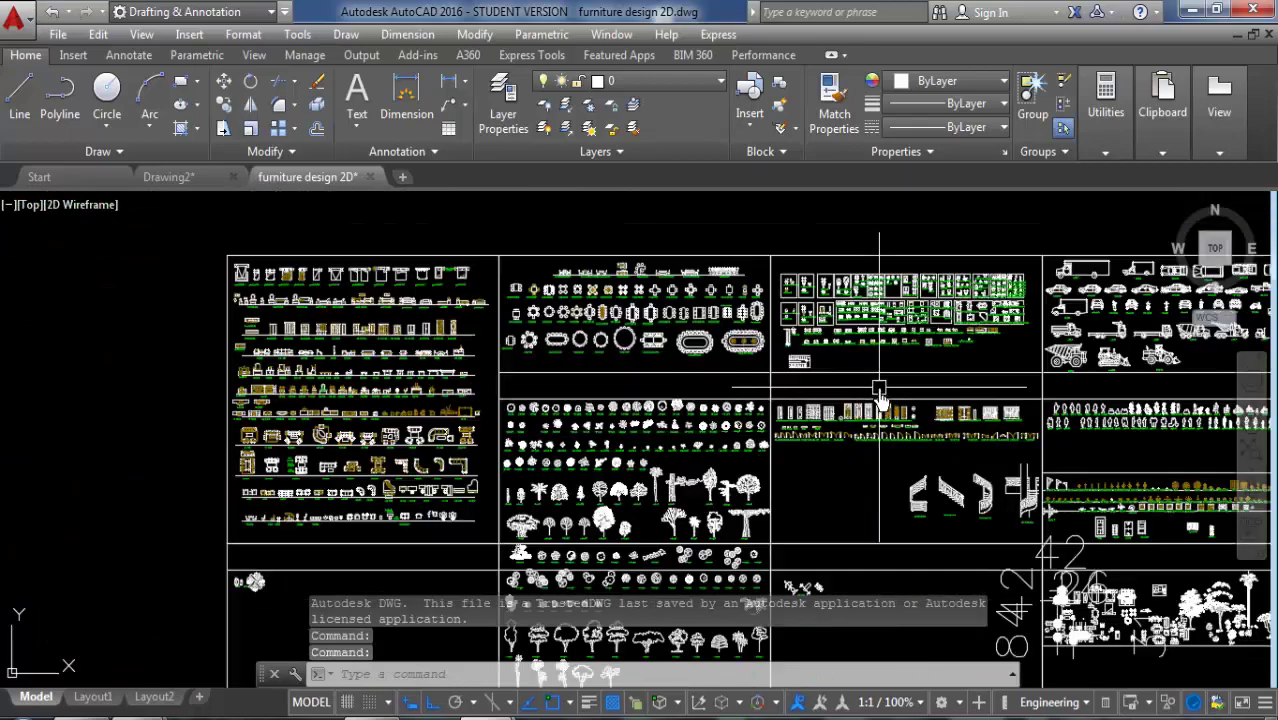
{"action": "scroll", "coordinate": [978, 414], "scroll_direction": "up", "scroll_amount": 2}
{"action": "scroll", "coordinate": [685, 397], "scroll_direction": "up", "scroll_amount": 2}
{"action": "scroll", "coordinate": [528, 405], "scroll_direction": "up", "scroll_amount": 2}
{"action": "scroll", "coordinate": [510, 405], "scroll_direction": "up", "scroll_amount": 4}
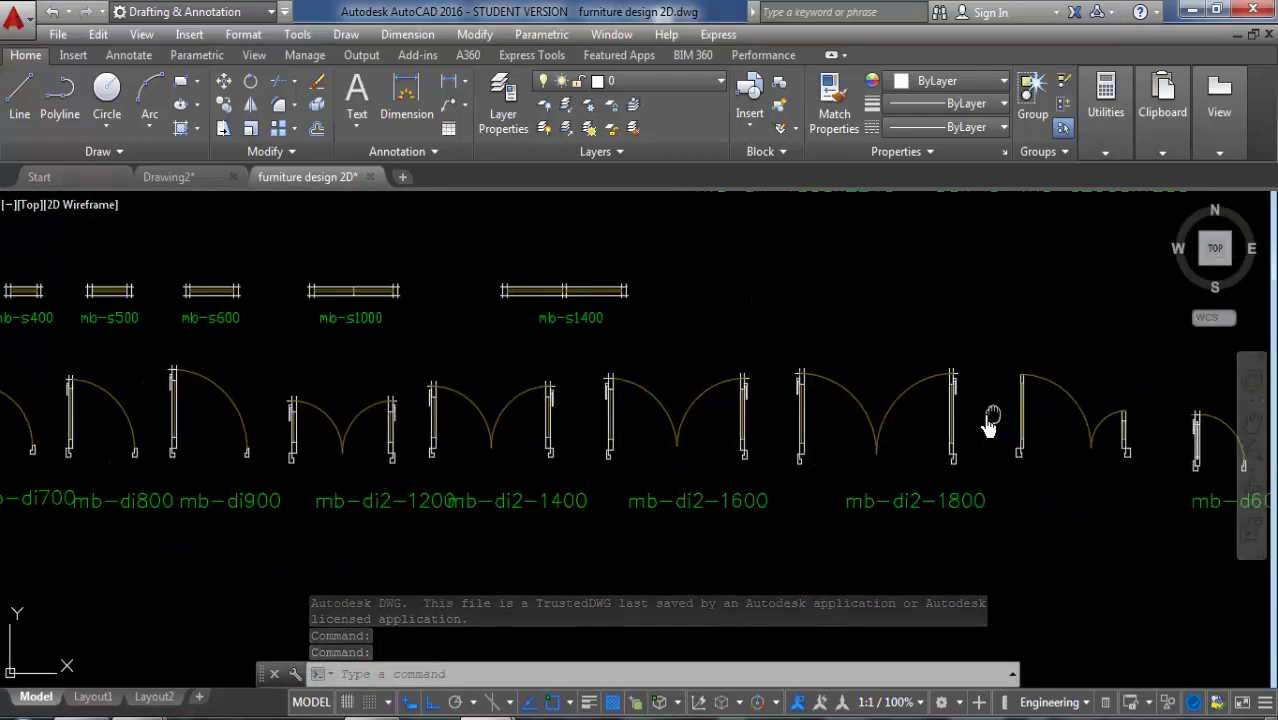
{"action": "middle_click_drag", "start_coordinate": [984, 422], "coordinate": [616, 394]}
{"action": "scroll", "coordinate": [491, 394], "scroll_direction": "down", "scroll_amount": 4}
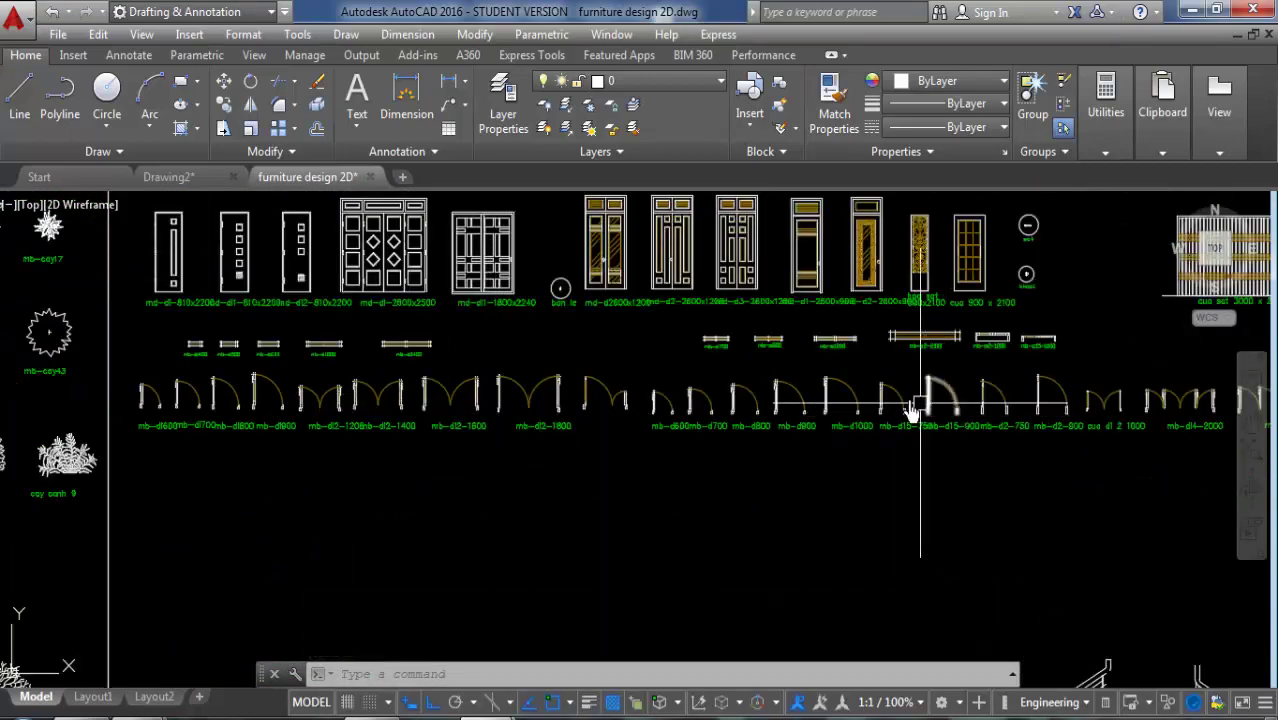
{"action": "scroll", "coordinate": [853, 391], "scroll_direction": "up", "scroll_amount": 4}
{"action": "scroll", "coordinate": [813, 449], "scroll_direction": "up", "scroll_amount": 2}
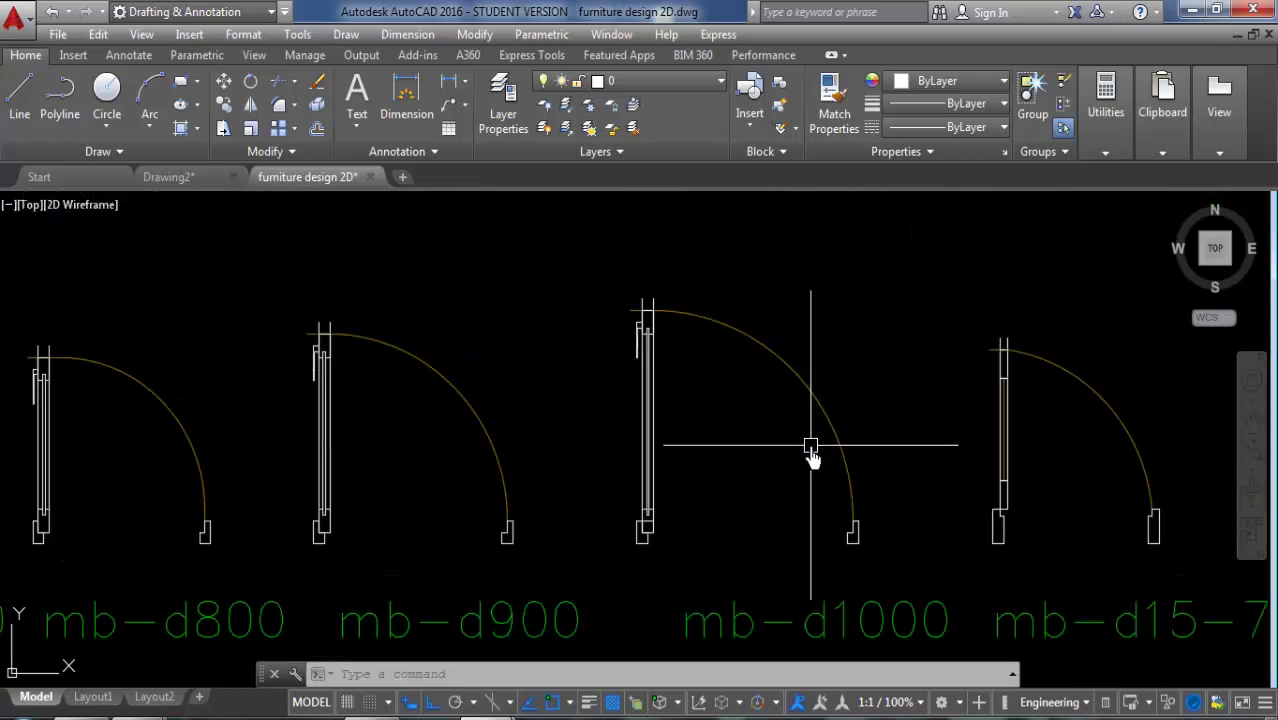
Step: Copy the mb-d900 door with base point at its lower corner, then return to Drawing2
{"action": "left_click", "coordinate": [422, 365]}
{"action": "middle_click_drag", "start_coordinate": [422, 365], "coordinate": [720, 350]}
{"action": "middle_click_drag", "start_coordinate": [670, 428], "coordinate": [710, 440]}
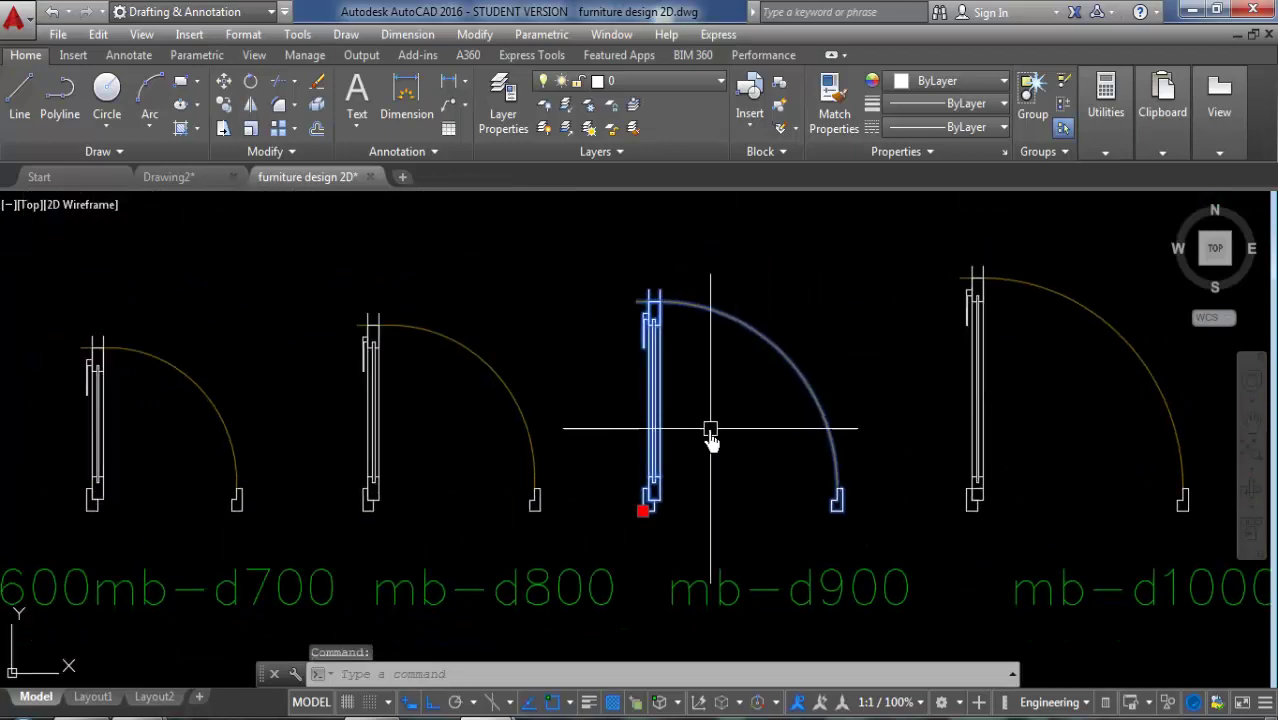
{"action": "right_click", "coordinate": [711, 356]}
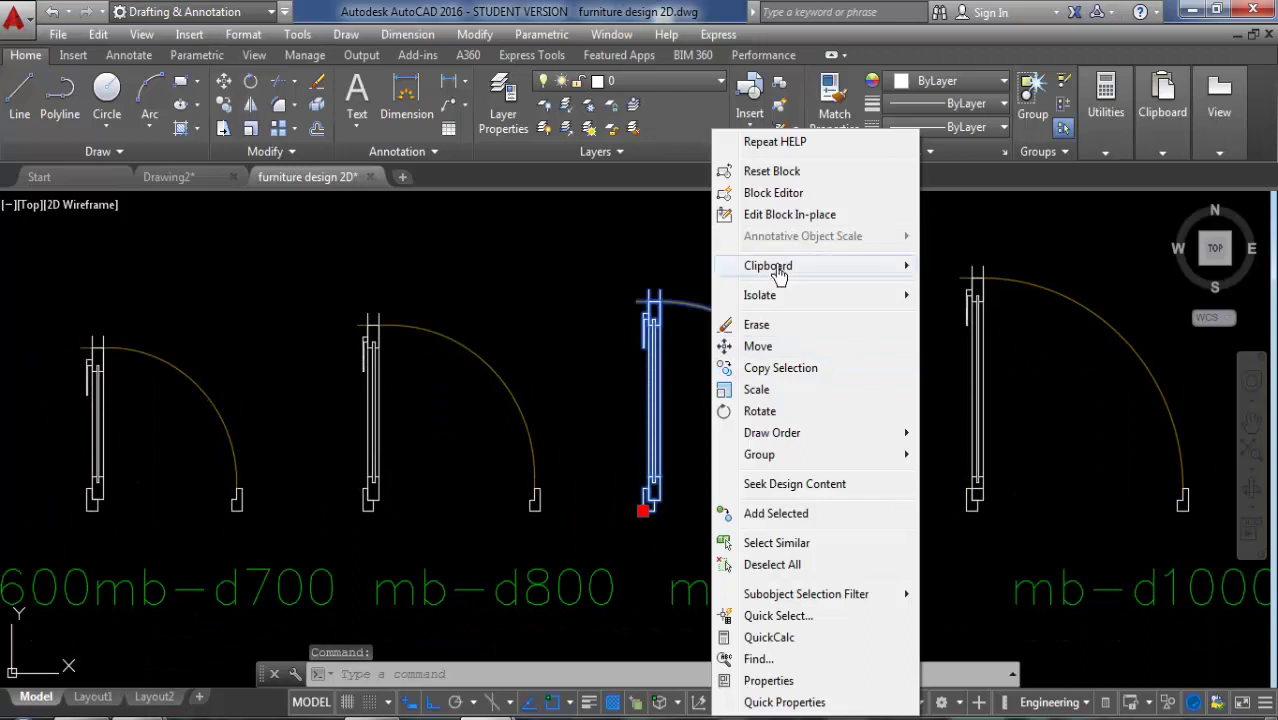
{"action": "mouse_move", "coordinate": [768, 265]}
{"action": "left_click", "coordinate": [990, 310]}
{"action": "scroll", "coordinate": [700, 500], "scroll_direction": "up", "scroll_amount": 3}
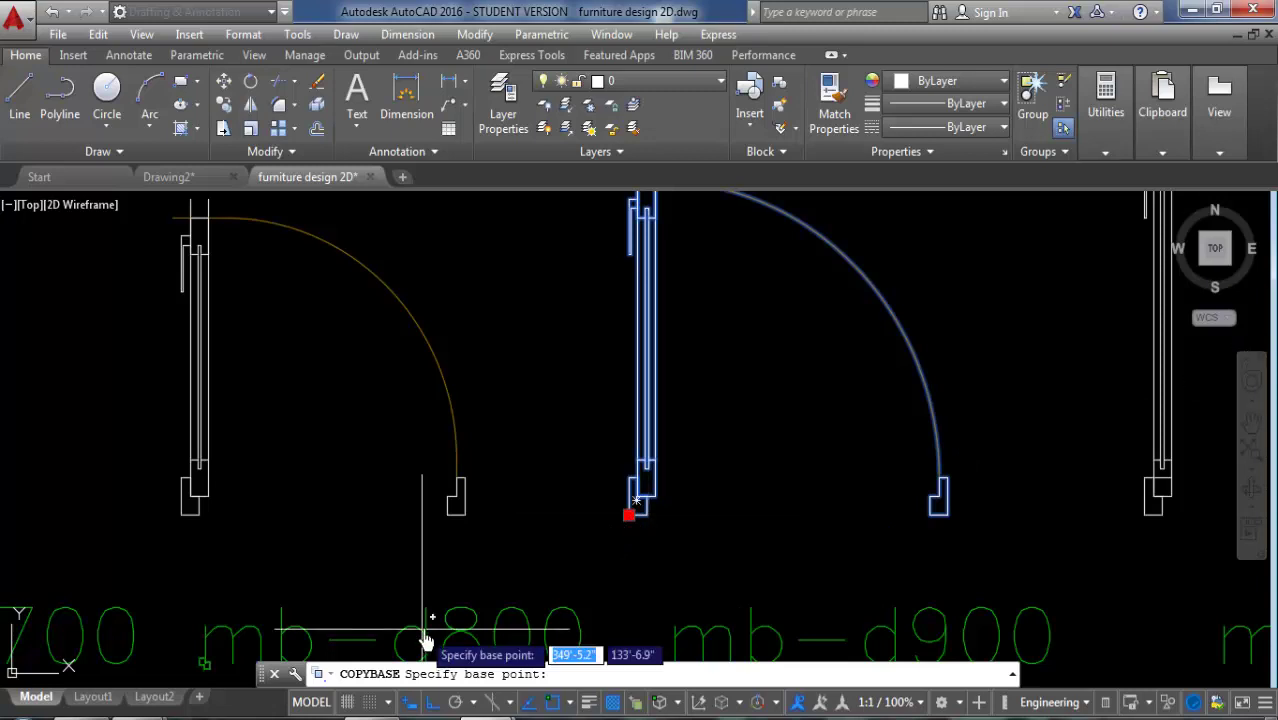
{"action": "left_click", "coordinate": [629, 516]}
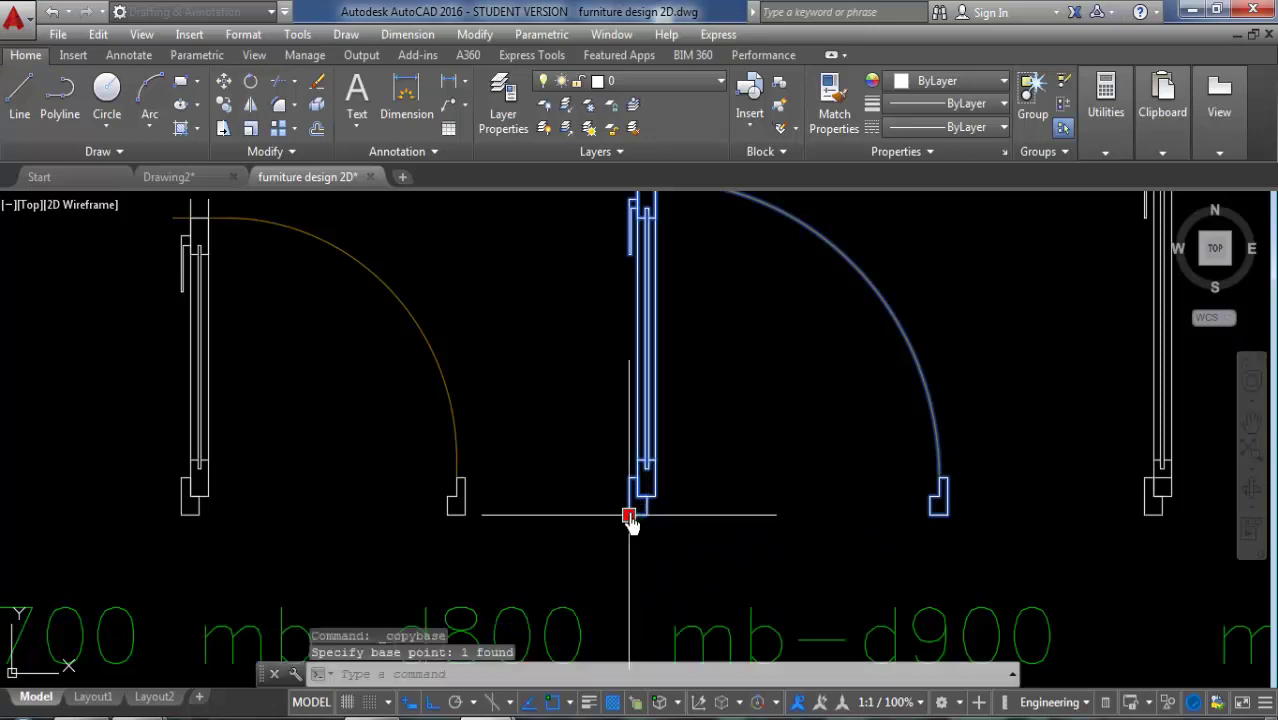
{"action": "left_click", "coordinate": [193, 177]}
{"action": "scroll", "coordinate": [421, 378], "scroll_direction": "down", "scroll_amount": 5}
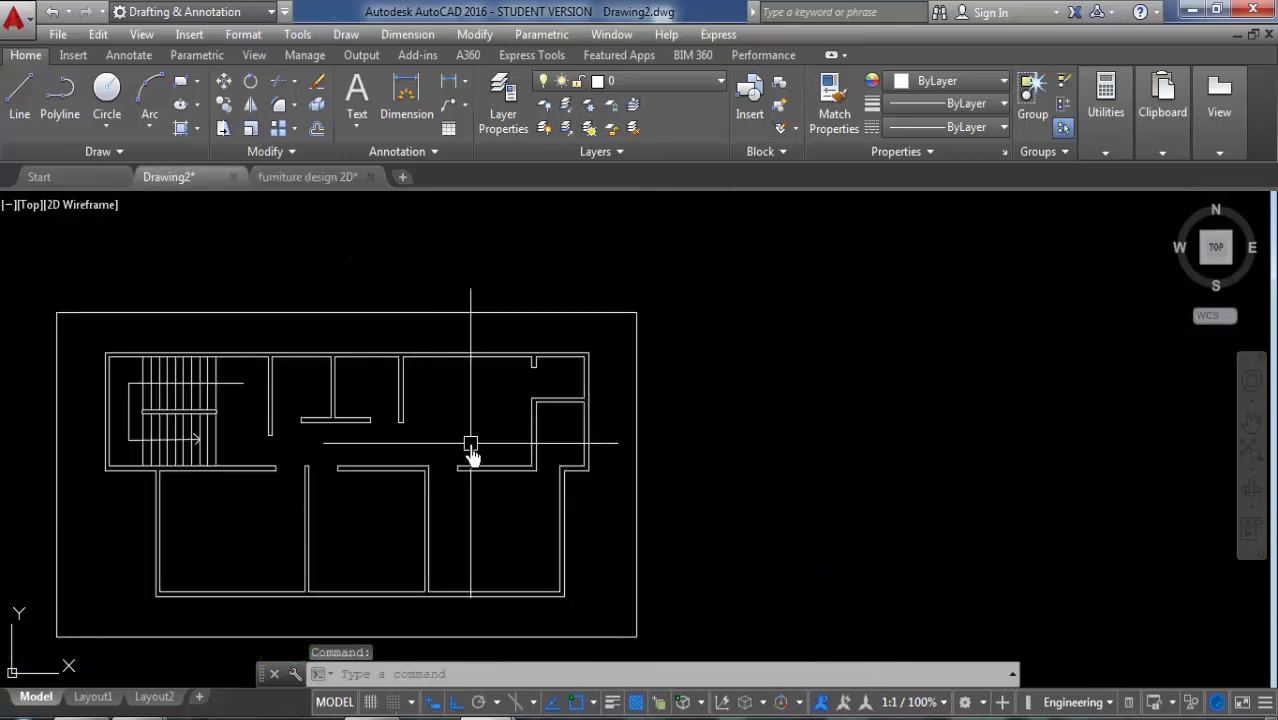
Step: Paste the copied mb-d900 door into the floor plan and cancel the extra paste
{"action": "key", "text": "ctrl+v"}
{"action": "scroll", "coordinate": [428, 480], "scroll_direction": "up", "scroll_amount": 5}
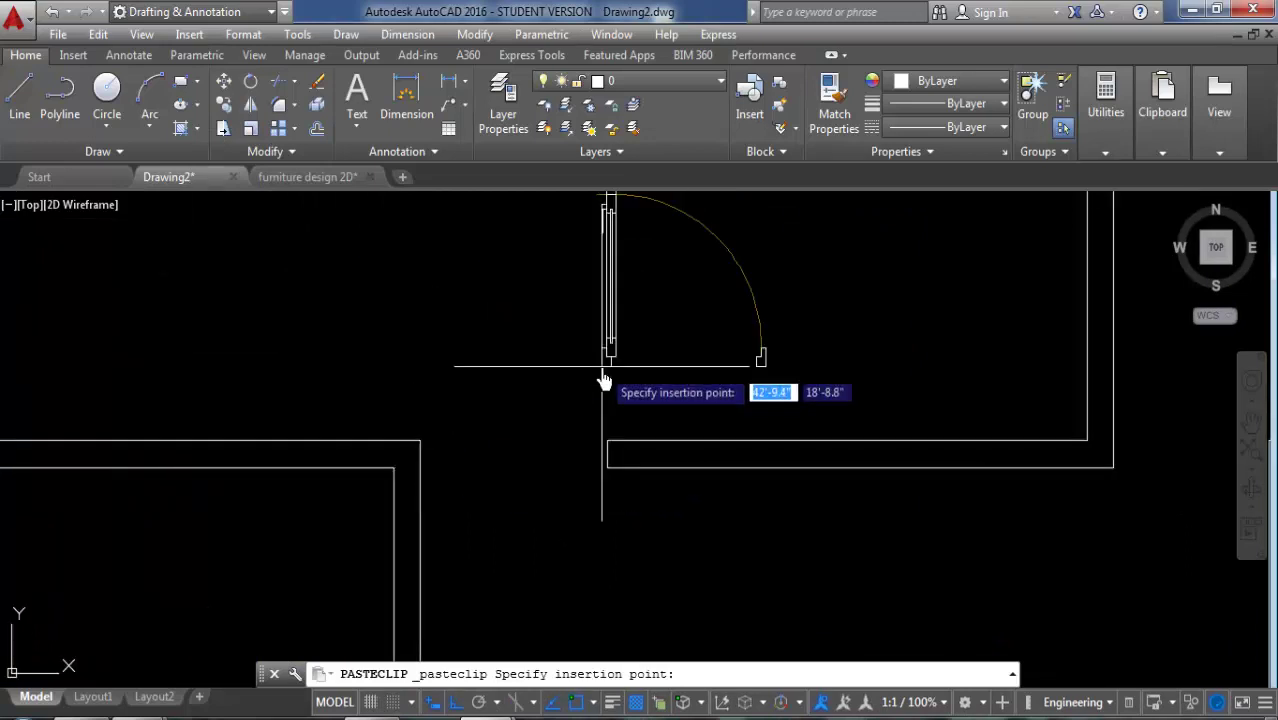
{"action": "scroll", "coordinate": [604, 381], "scroll_direction": "down", "scroll_amount": 4}
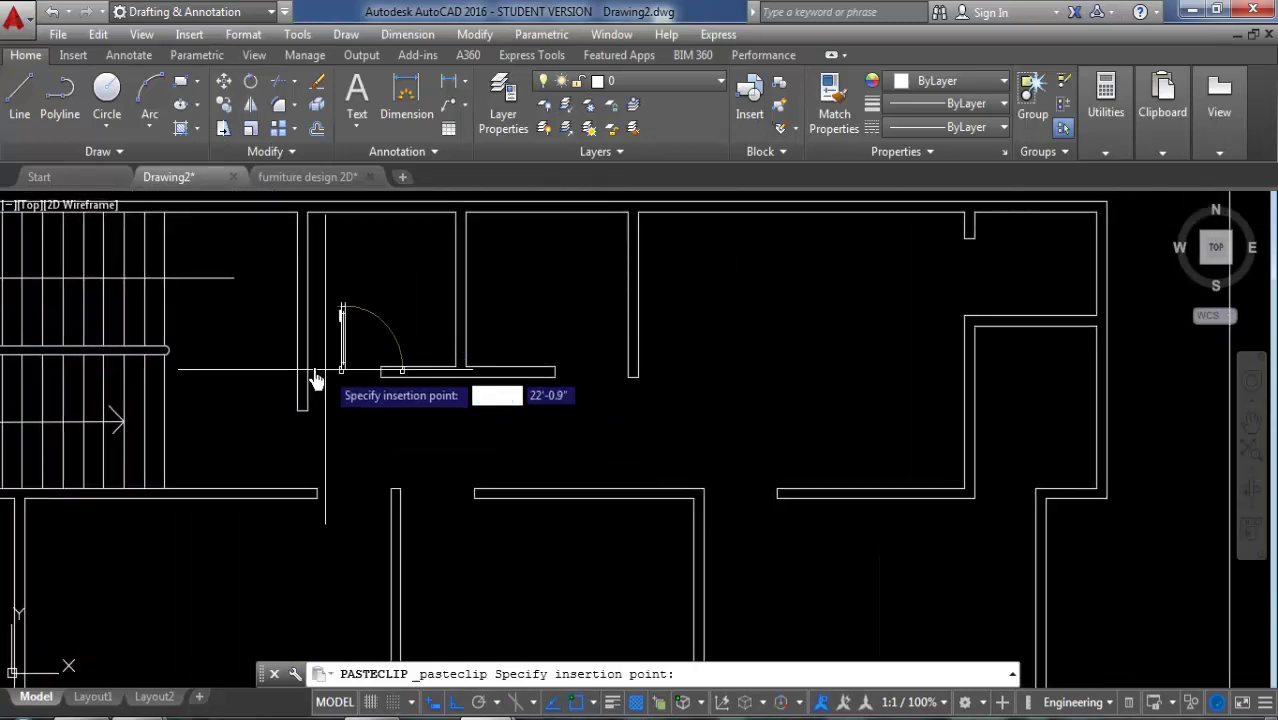
{"action": "scroll", "coordinate": [320, 378], "scroll_direction": "up", "scroll_amount": 2}
{"action": "scroll", "coordinate": [337, 371], "scroll_direction": "up", "scroll_amount": 1}
{"action": "scroll", "coordinate": [337, 420], "scroll_direction": "up", "scroll_amount": 1}
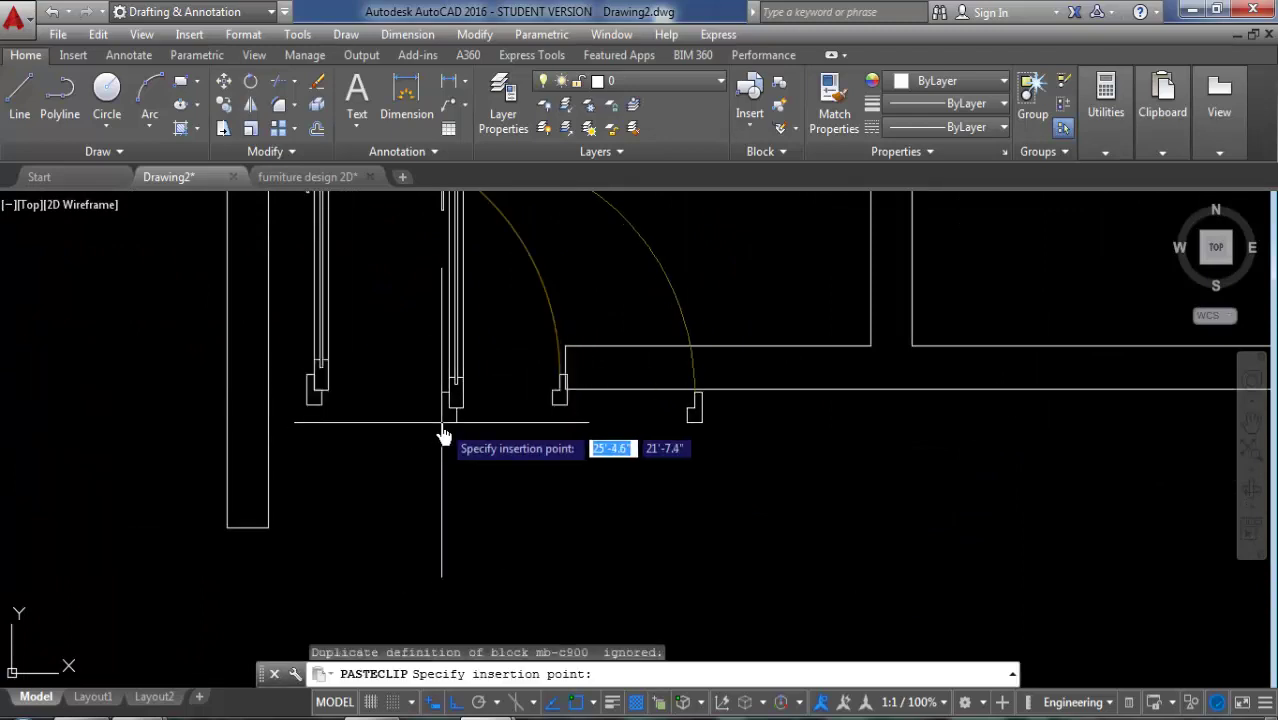
{"action": "key", "text": "Escape"}
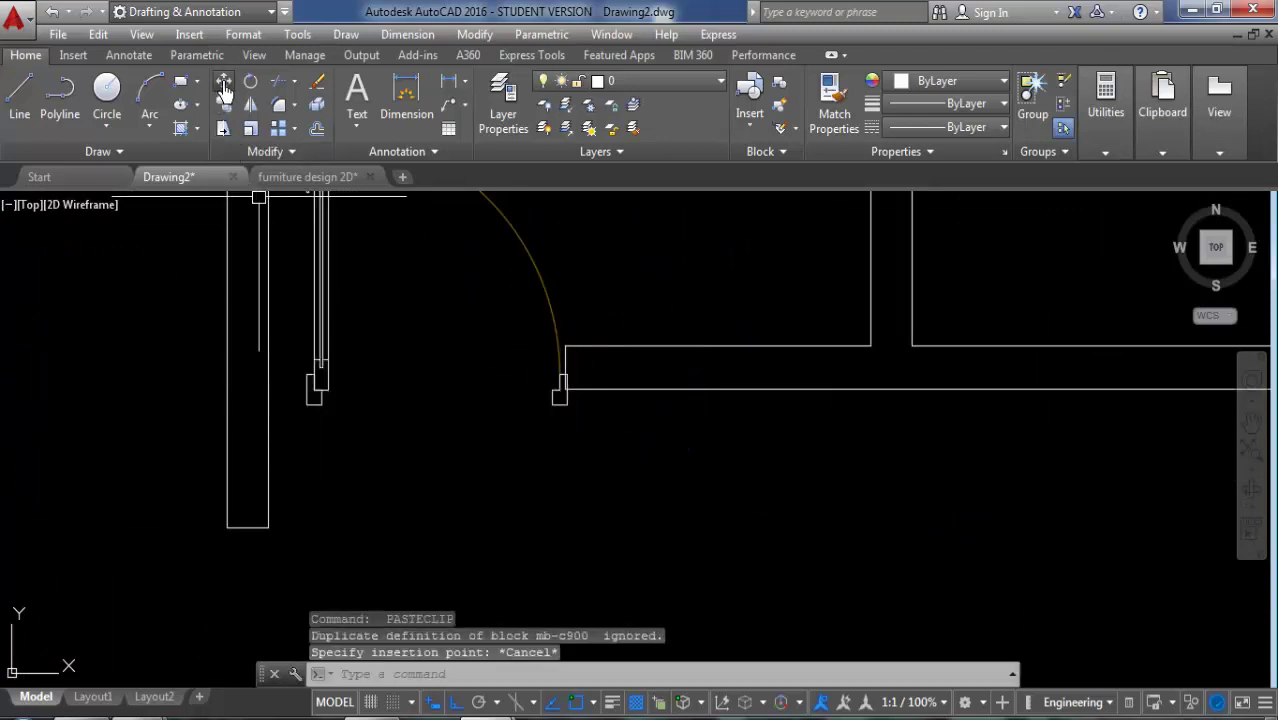
Step: Move the pasted door from its lower corner against the wall line
{"action": "left_click", "coordinate": [223, 88]}
{"action": "left_click", "coordinate": [499, 228]}
{"action": "key", "text": "Return"}
{"action": "scroll", "coordinate": [550, 382], "scroll_direction": "up", "scroll_amount": 2}
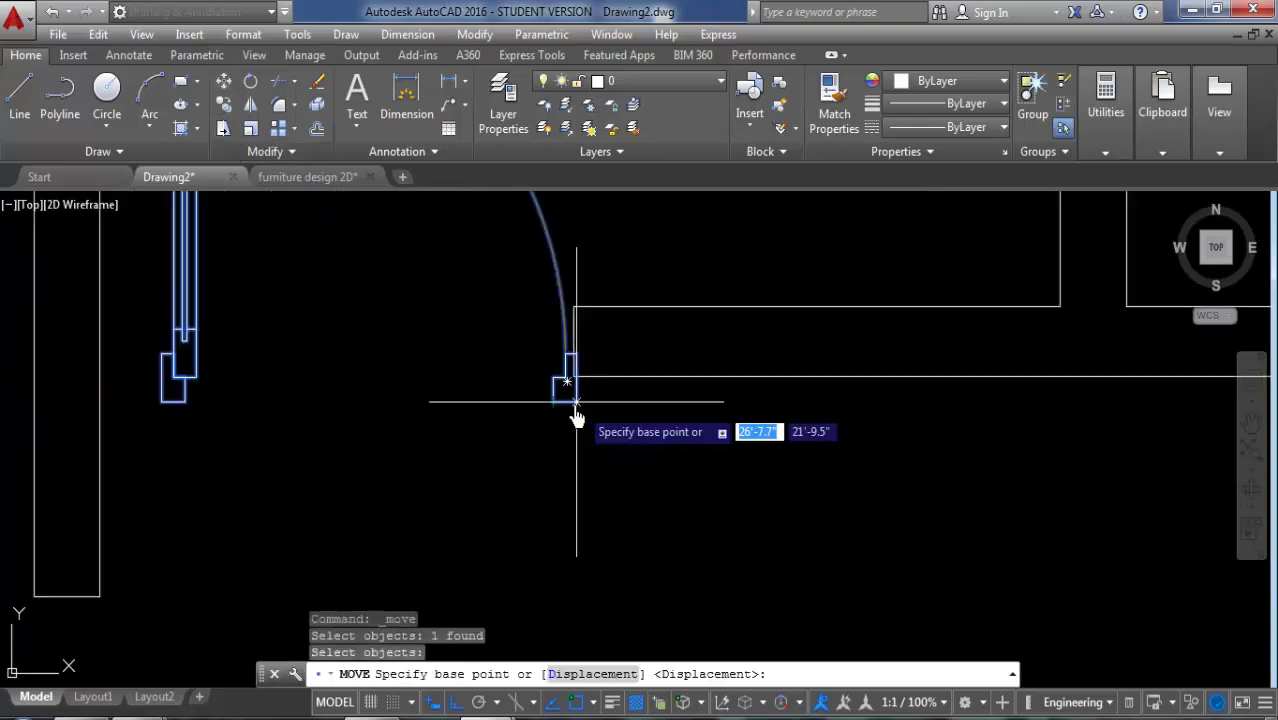
{"action": "left_click", "coordinate": [576, 401]}
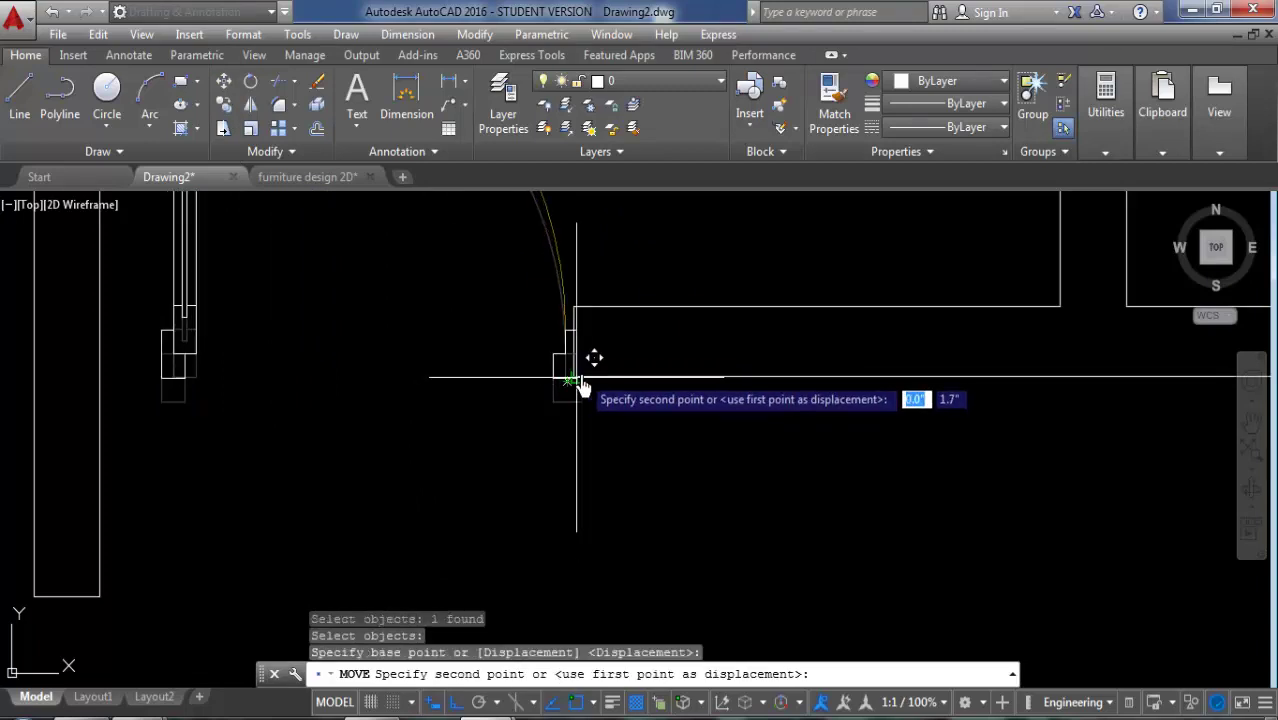
{"action": "left_click", "coordinate": [576, 370]}
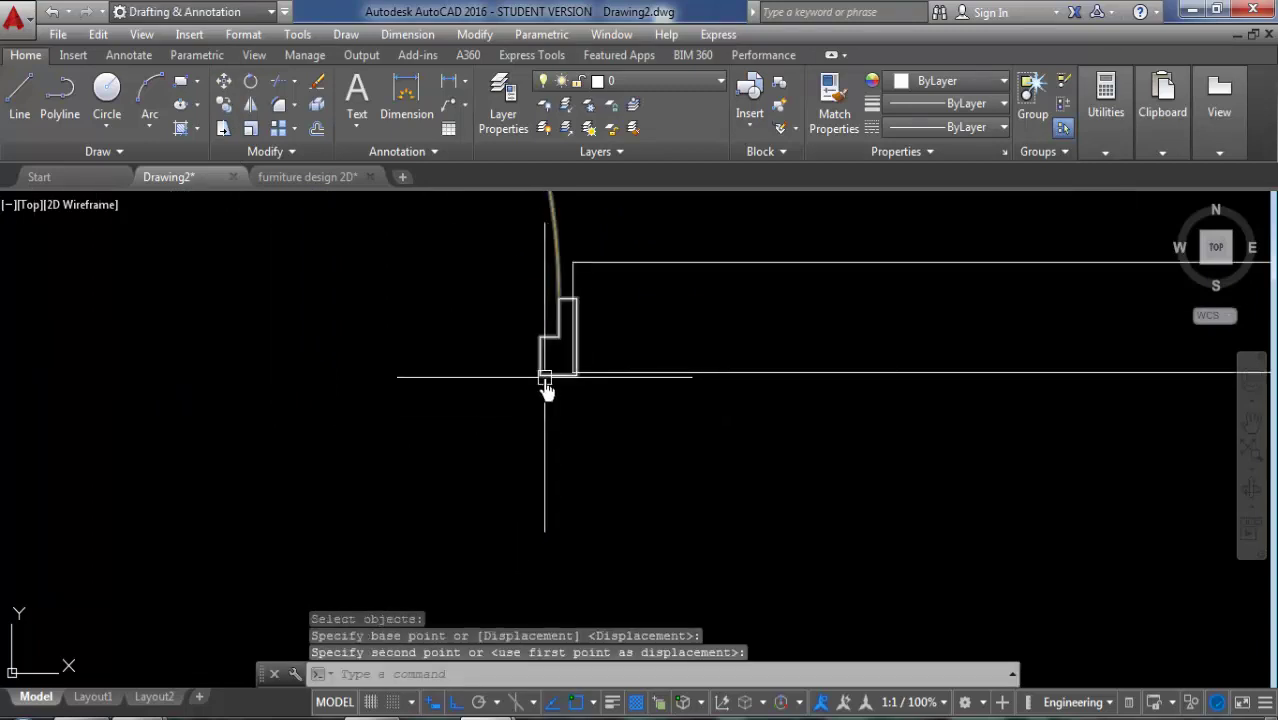
{"action": "left_click", "coordinate": [545, 378]}
Step: Move the door again so its corner snaps onto the wall end
{"action": "left_click", "coordinate": [222, 84]}
{"action": "scroll", "coordinate": [500, 348], "scroll_direction": "up", "scroll_amount": 1}
{"action": "scroll", "coordinate": [662, 422], "scroll_direction": "up", "scroll_amount": 3}
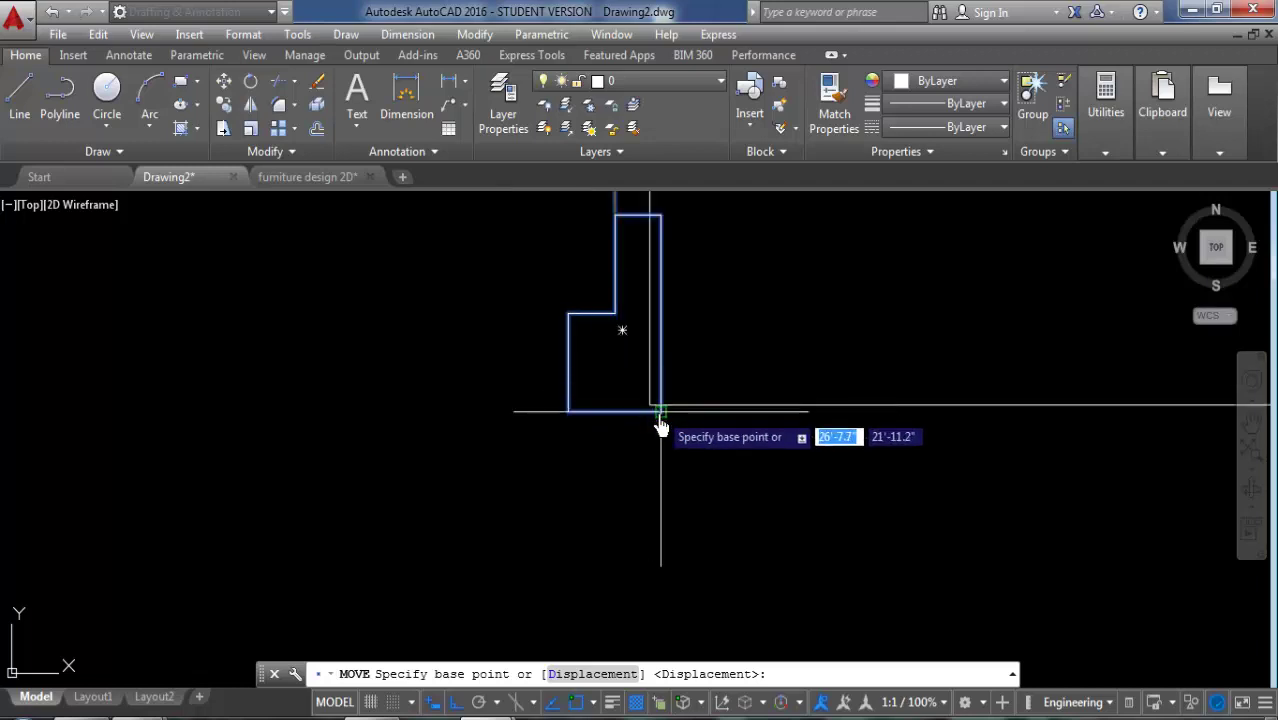
{"action": "left_click", "coordinate": [660, 406]}
{"action": "left_click", "coordinate": [665, 388]}
{"action": "scroll", "coordinate": [719, 471], "scroll_direction": "down", "scroll_amount": 3}
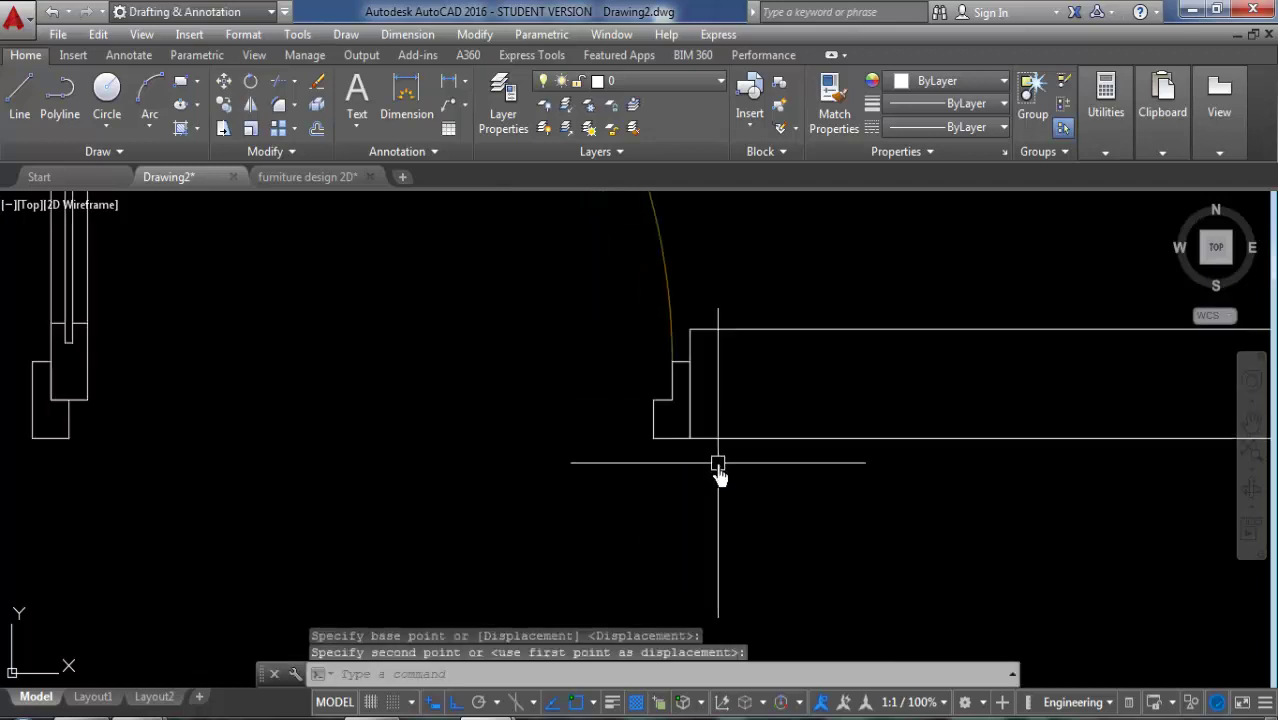
{"action": "scroll", "coordinate": [719, 471], "scroll_direction": "up", "scroll_amount": 2}
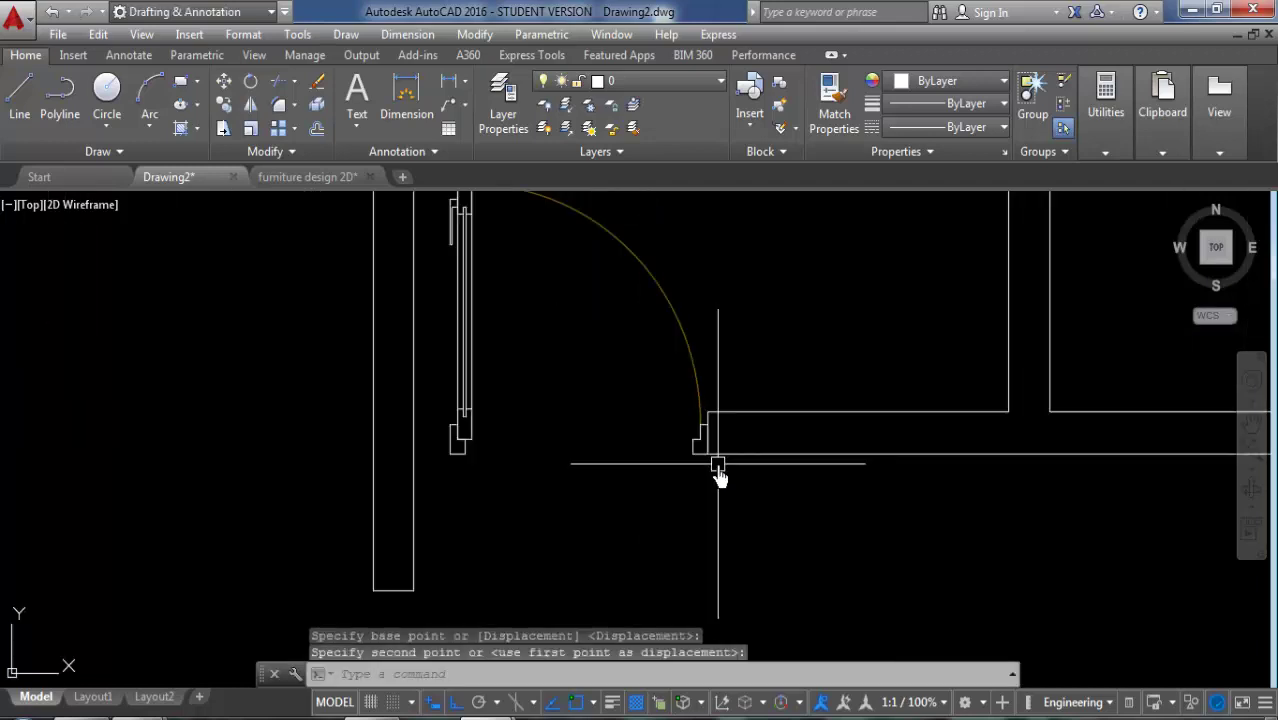
Step: Try scaling the door from its corner anchor; the size is rejected as too small
{"action": "left_click", "coordinate": [250, 134]}
{"action": "left_click", "coordinate": [576, 228]}
{"action": "key", "text": "Return"}
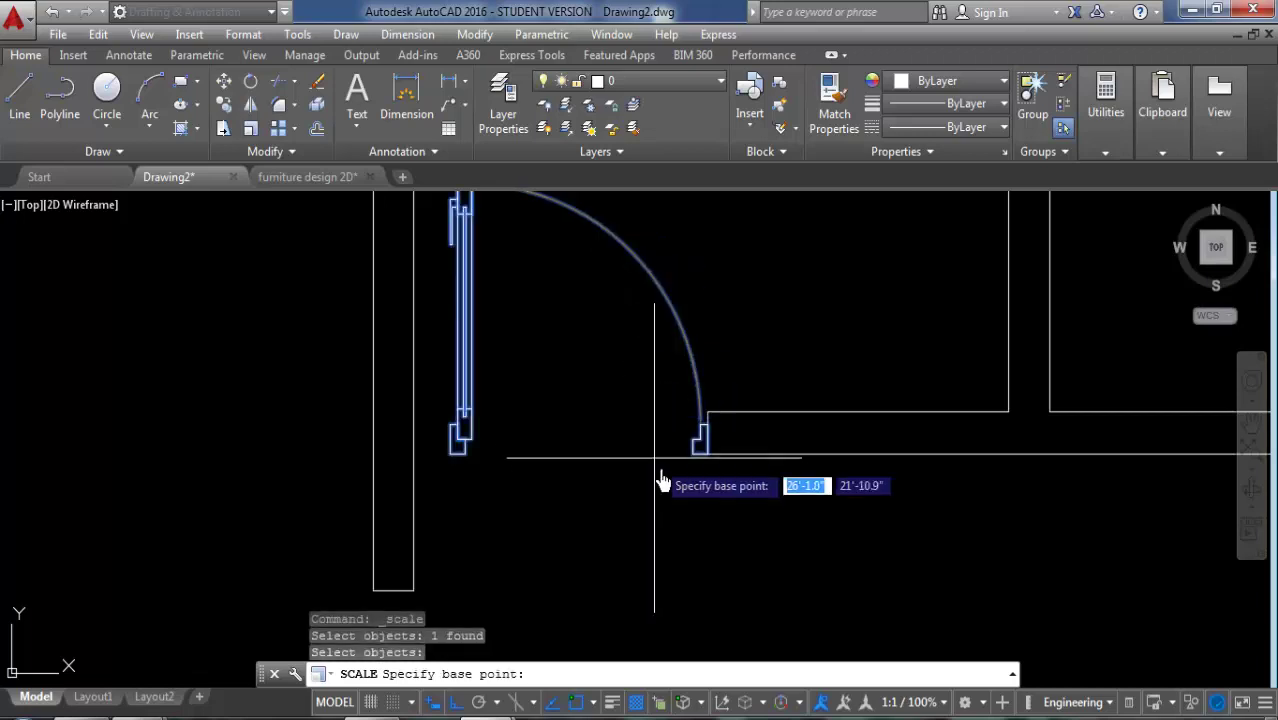
{"action": "scroll", "coordinate": [700, 452], "scroll_direction": "up", "scroll_amount": 3}
{"action": "left_click", "coordinate": [786, 446]}
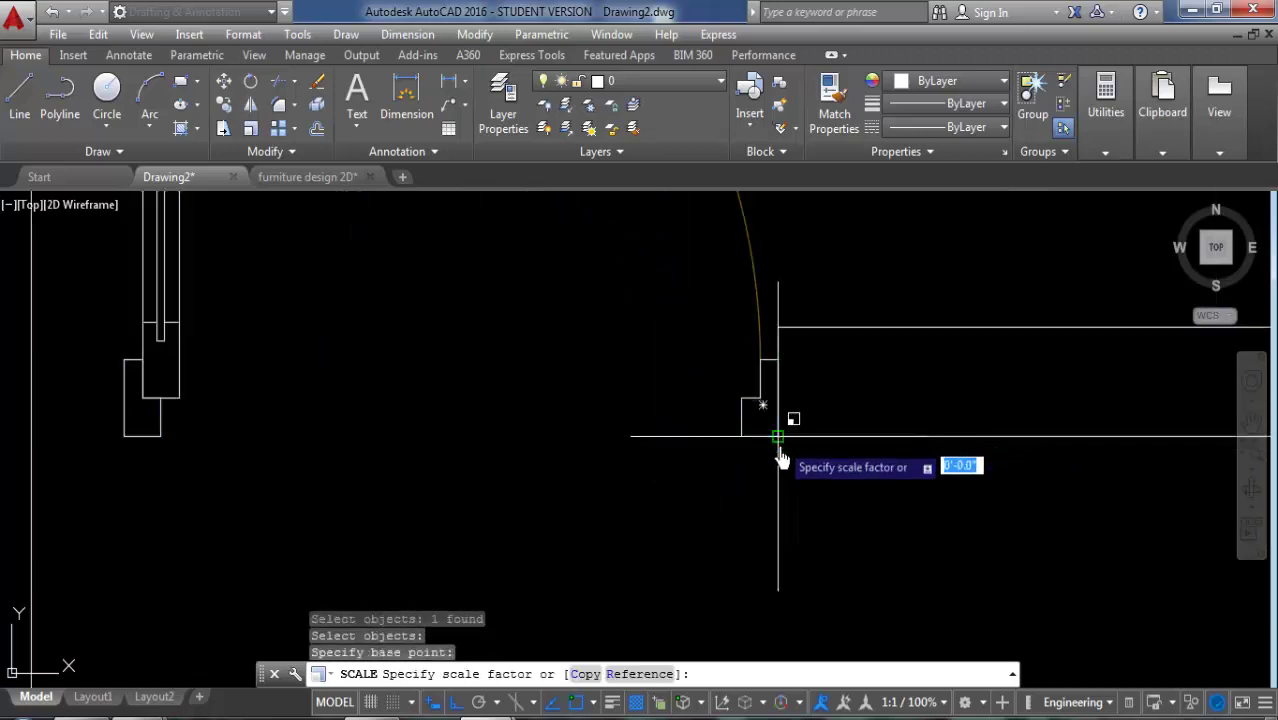
{"action": "left_click", "coordinate": [782, 451]}
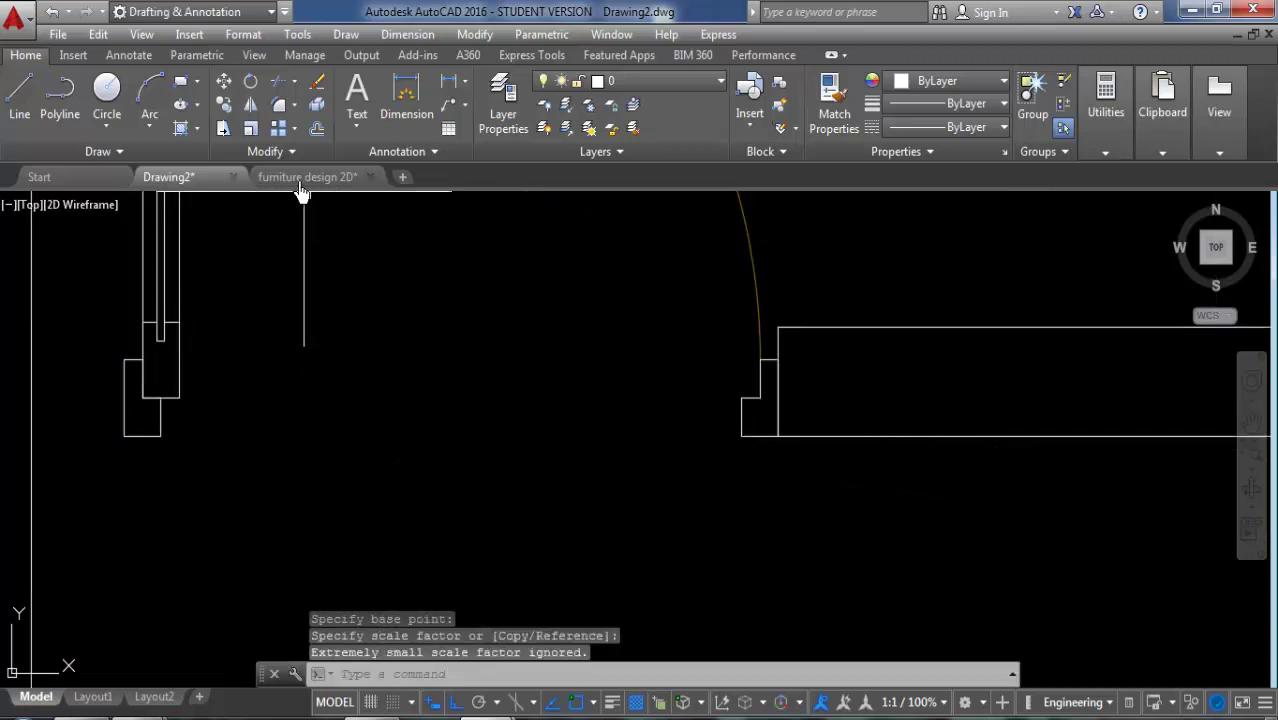
Step: Rescale the door by reference so its width matches the doorway opening
{"action": "left_click", "coordinate": [251, 131]}
{"action": "left_click", "coordinate": [759, 288]}
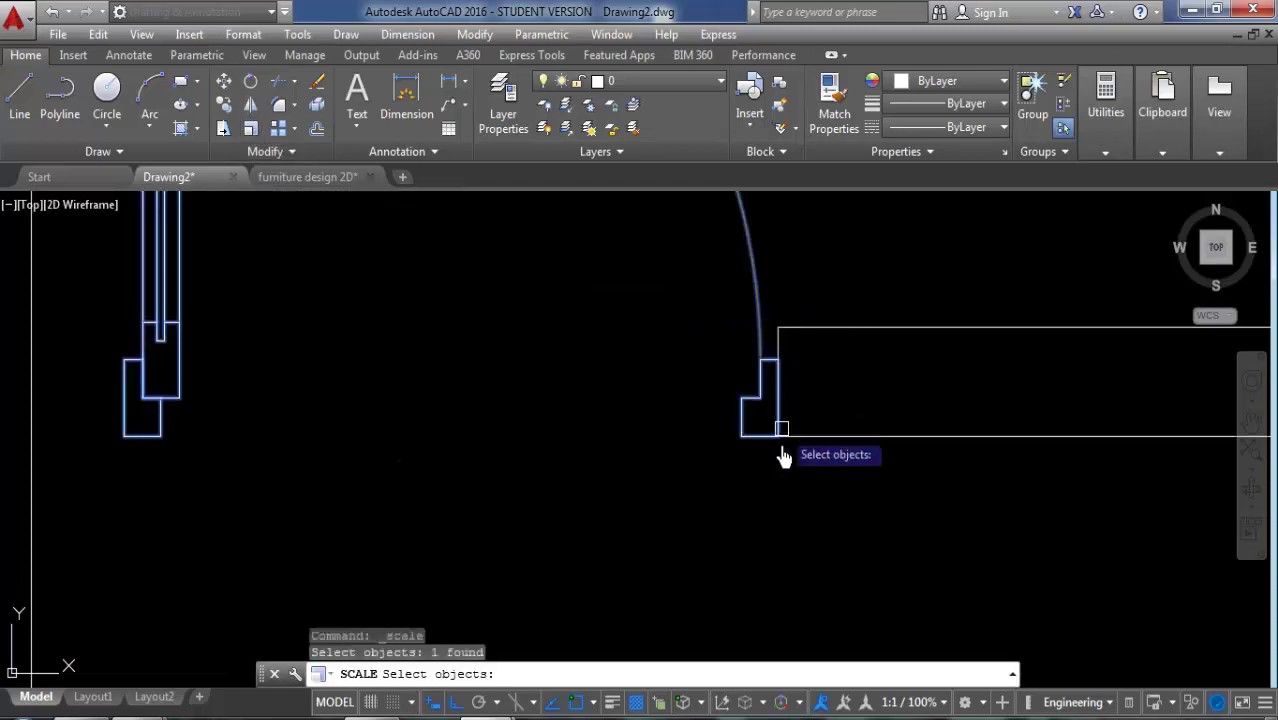
{"action": "key", "text": "Return"}
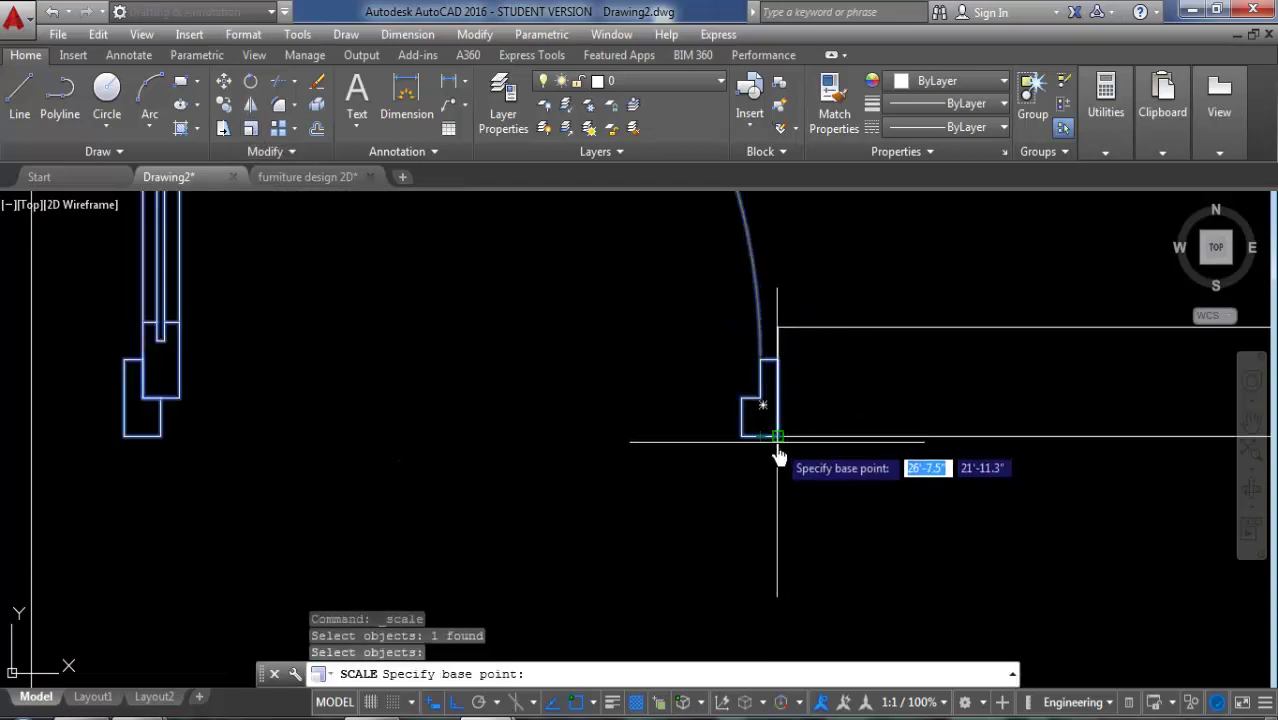
{"action": "left_click", "coordinate": [779, 455]}
{"action": "right_click", "coordinate": [818, 499]}
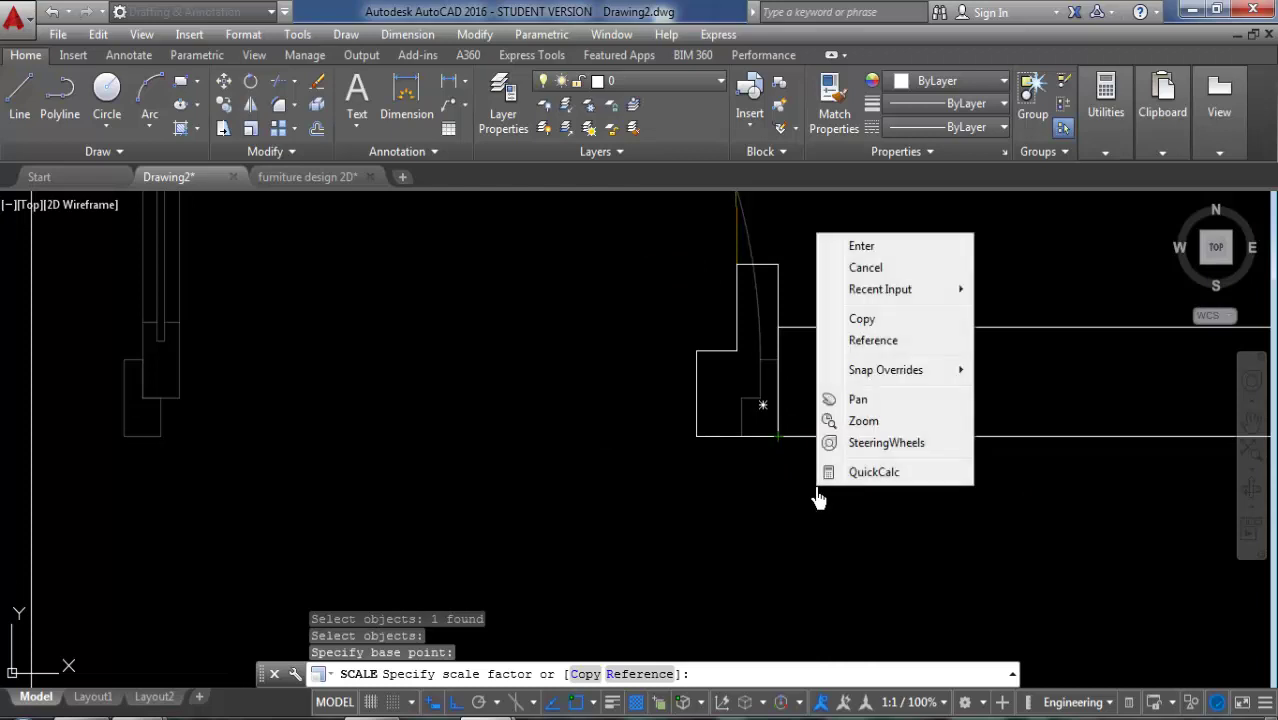
{"action": "left_click", "coordinate": [868, 342]}
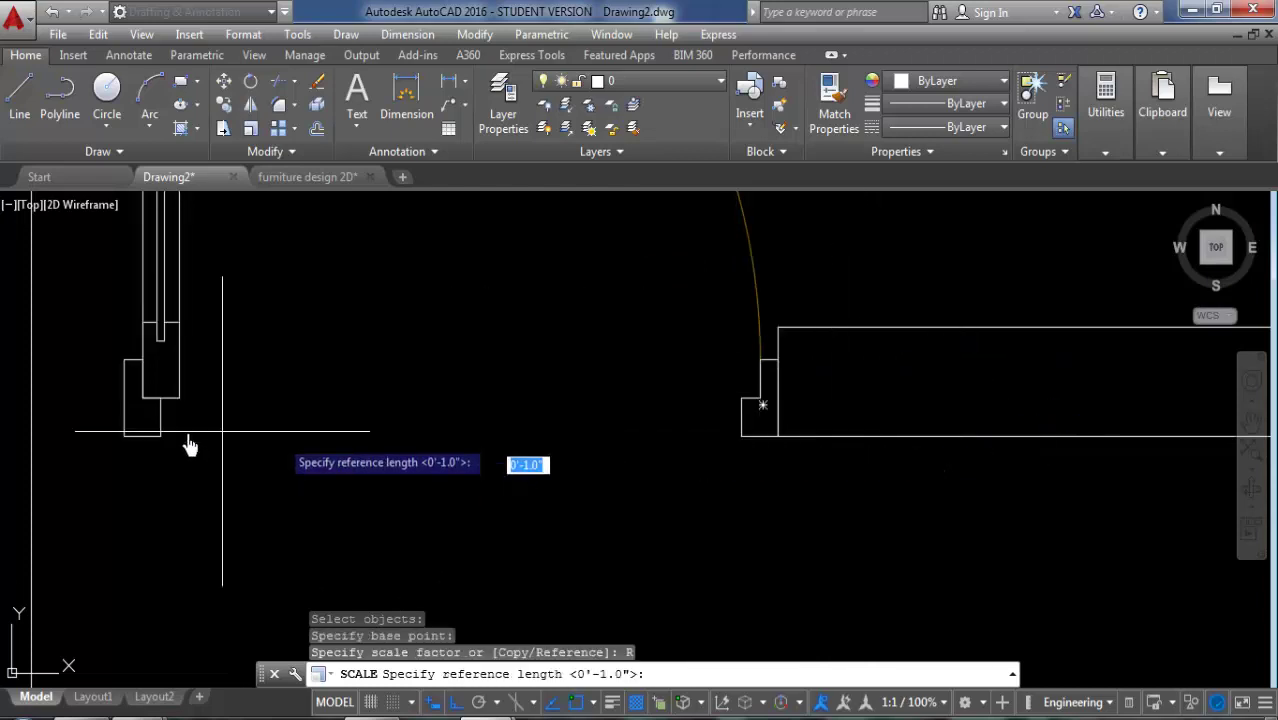
{"action": "left_click", "coordinate": [123, 440]}
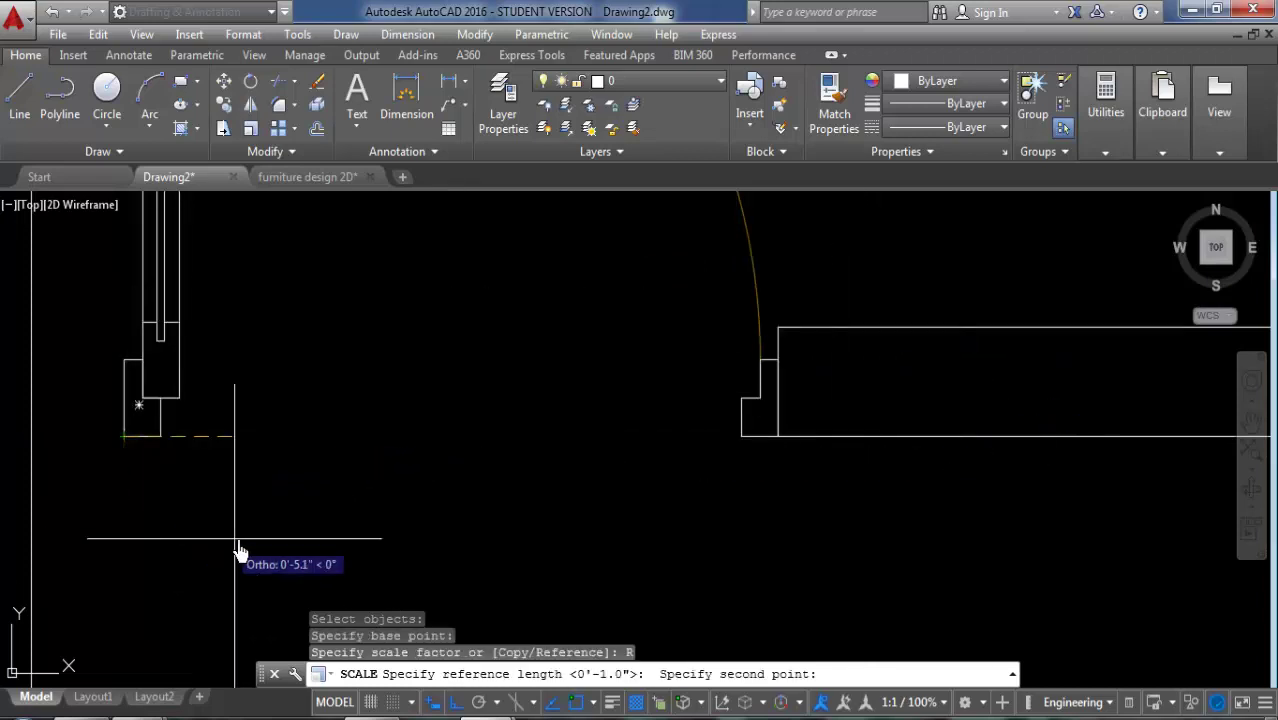
{"action": "left_click", "coordinate": [776, 437]}
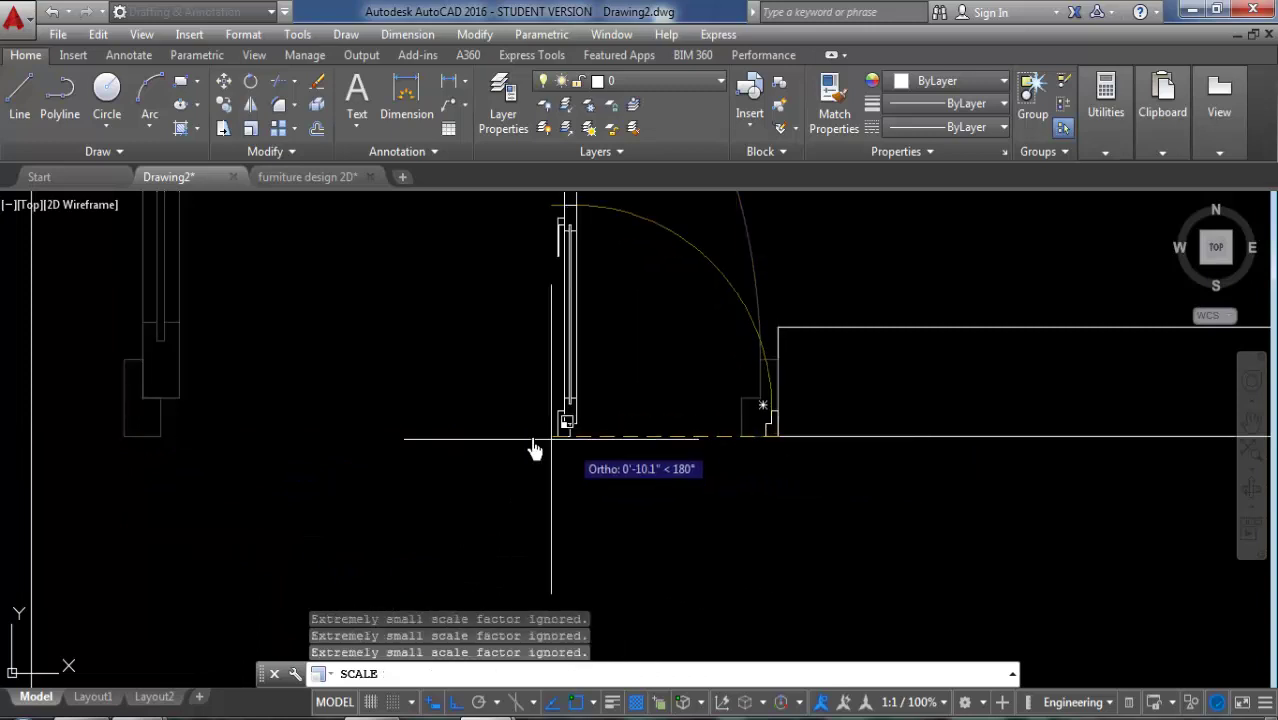
{"action": "left_click", "coordinate": [29, 437]}
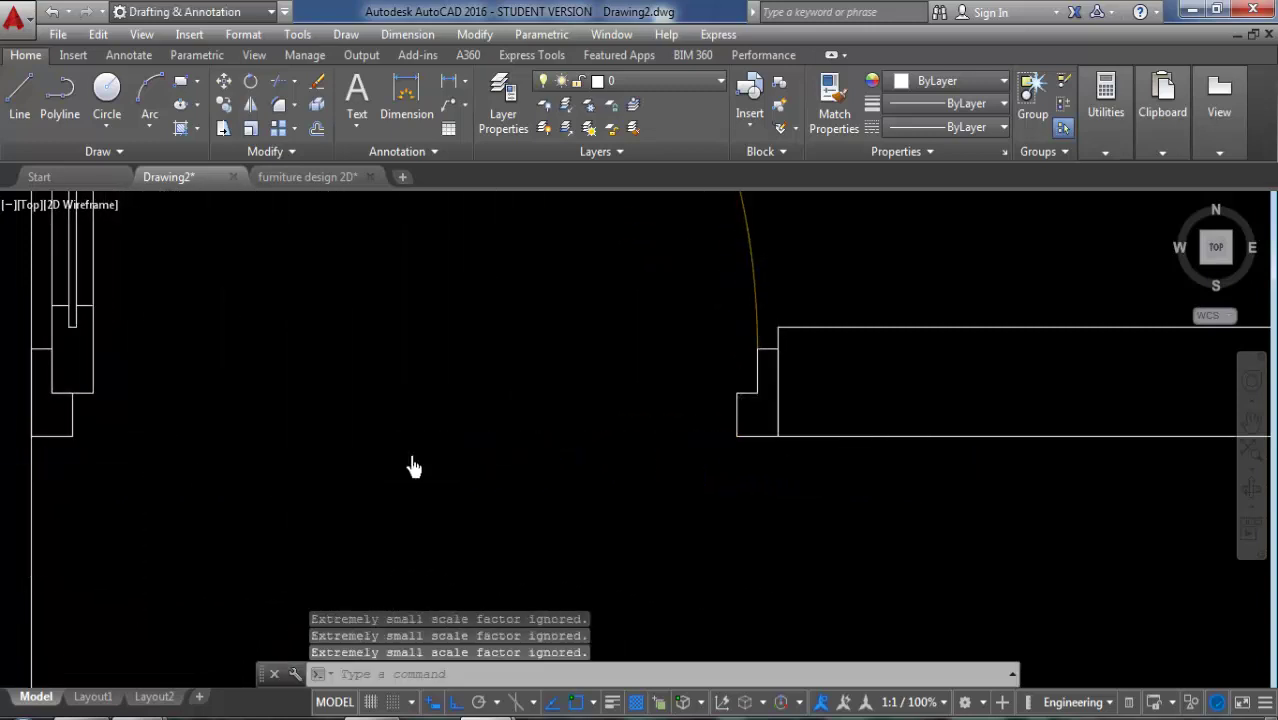
Step: Begin copying the door with CO and select it
{"action": "scroll", "coordinate": [440, 470], "scroll_direction": "down", "scroll_amount": 5}
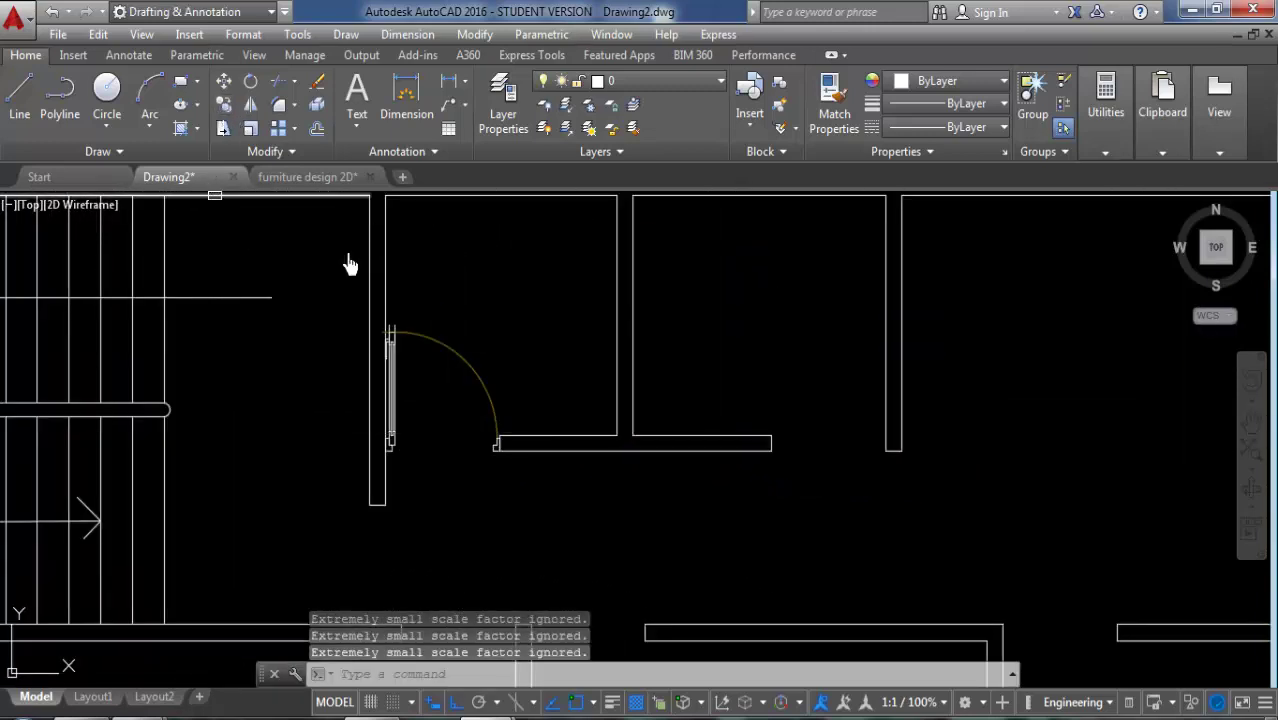
{"action": "type", "text": "co"}
{"action": "key", "text": "Return"}
{"action": "left_click", "coordinate": [455, 362]}
Step: Drop the pending copy and mirror the door about the wall end, keeping the original
{"action": "key", "text": "Return"}
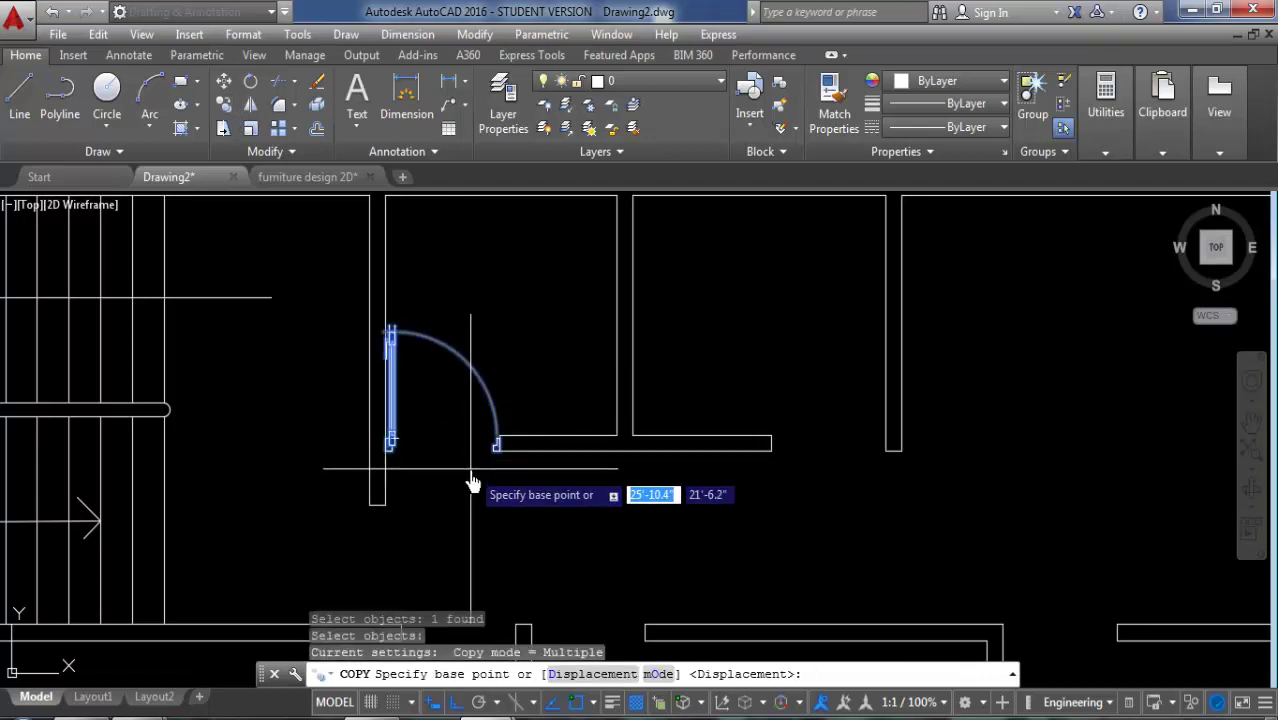
{"action": "key", "text": "Escape"}
{"action": "left_click", "coordinate": [252, 106]}
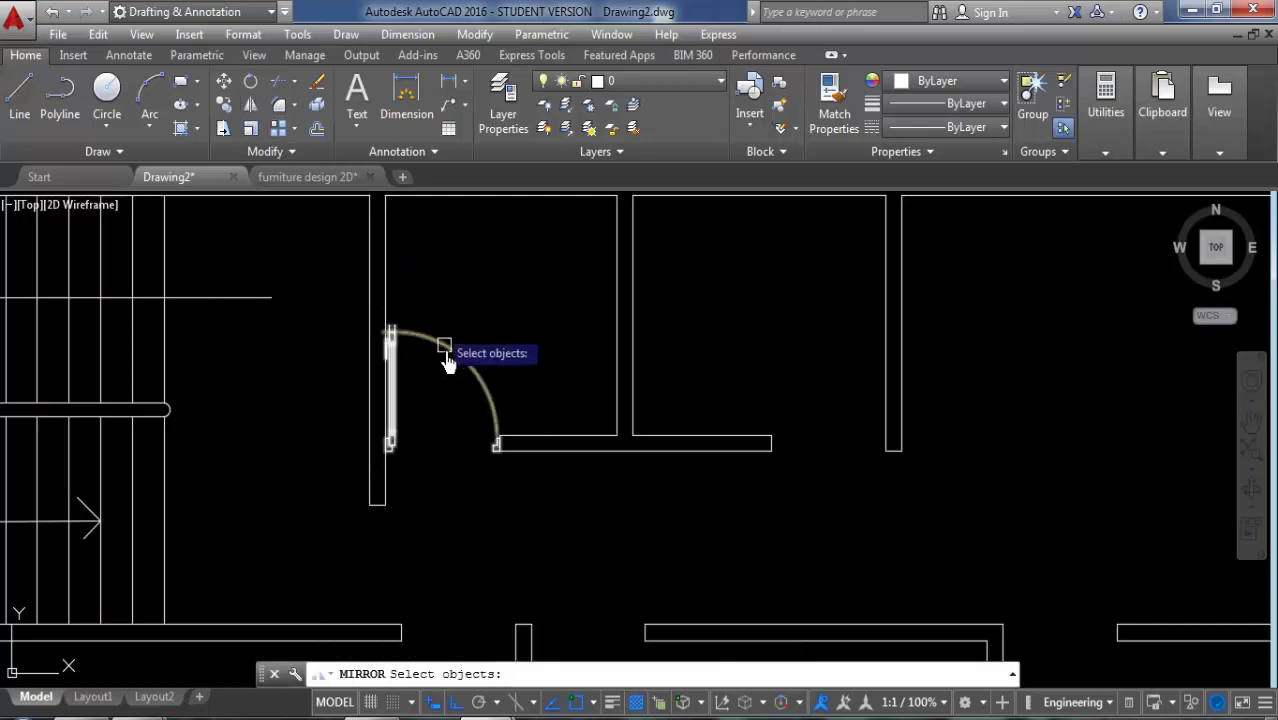
{"action": "left_click", "coordinate": [495, 388]}
{"action": "key", "text": "Return"}
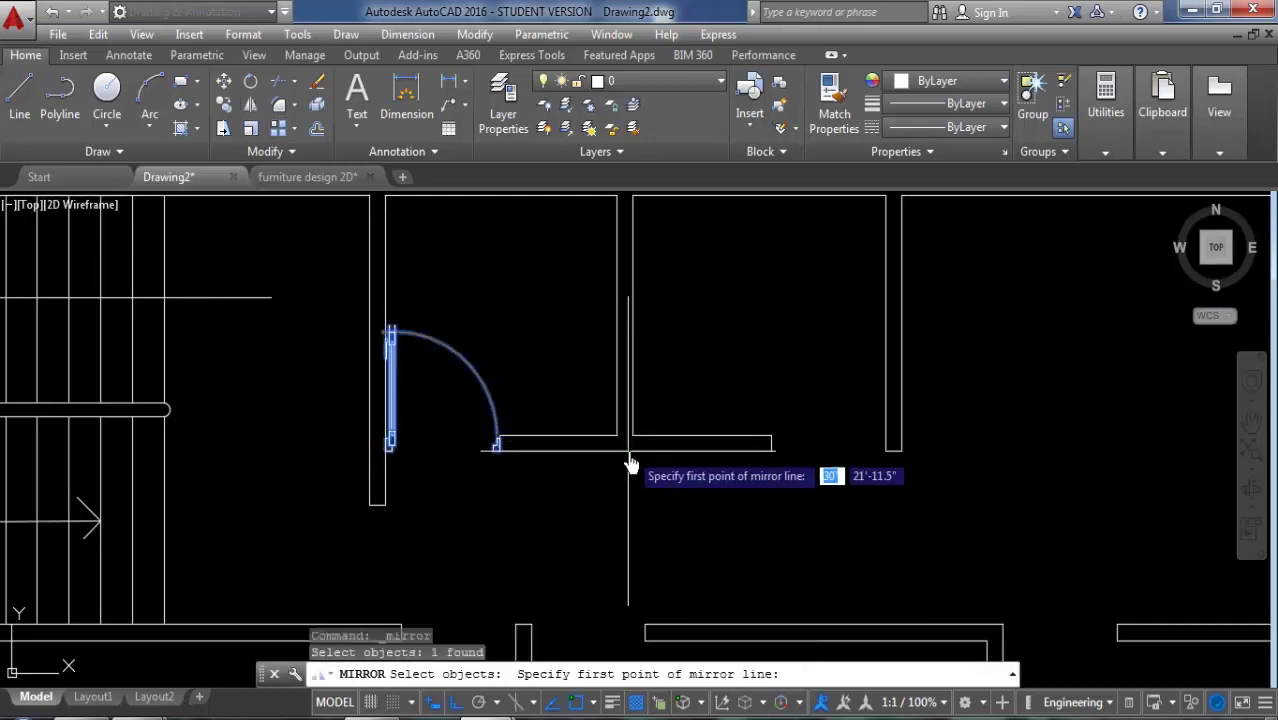
{"action": "left_click", "coordinate": [635, 450]}
{"action": "left_click", "coordinate": [651, 538]}
{"action": "key", "text": "Return"}
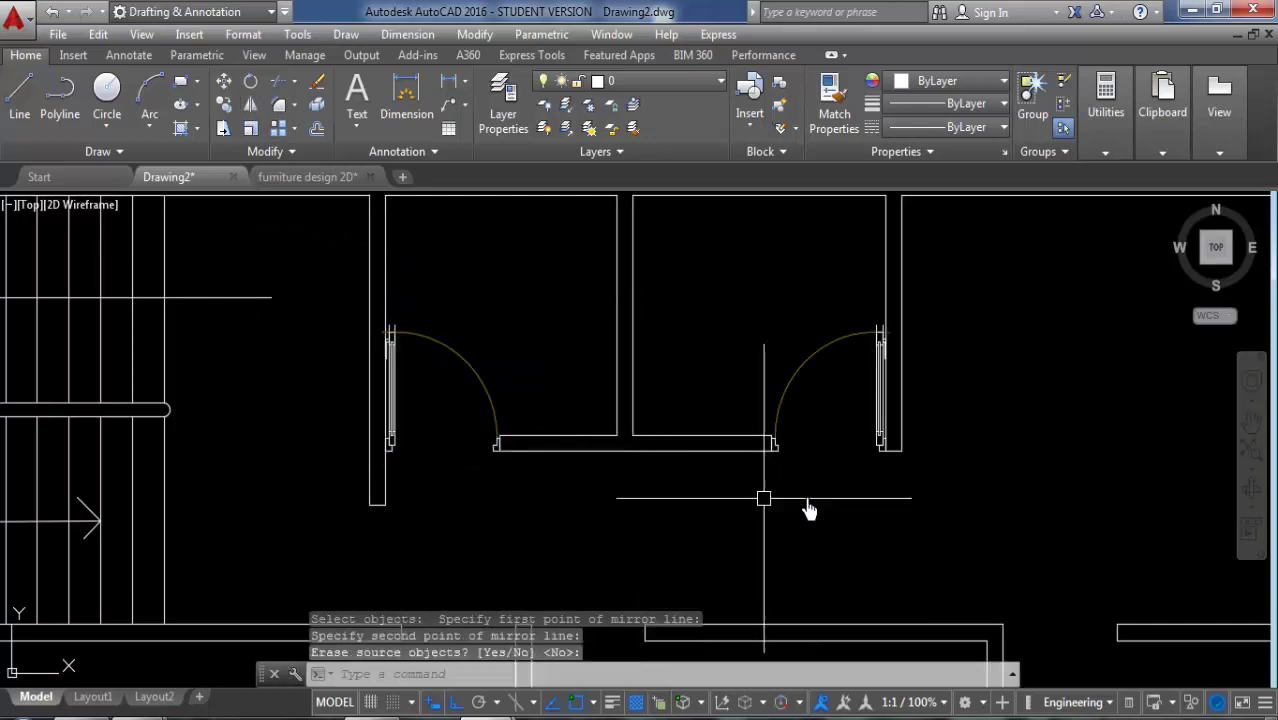
{"action": "scroll", "coordinate": [890, 483], "scroll_direction": "up", "scroll_amount": 4}
{"action": "scroll", "coordinate": [852, 476], "scroll_direction": "down", "scroll_amount": 2}
{"action": "scroll", "coordinate": [630, 451], "scroll_direction": "down", "scroll_amount": 2}
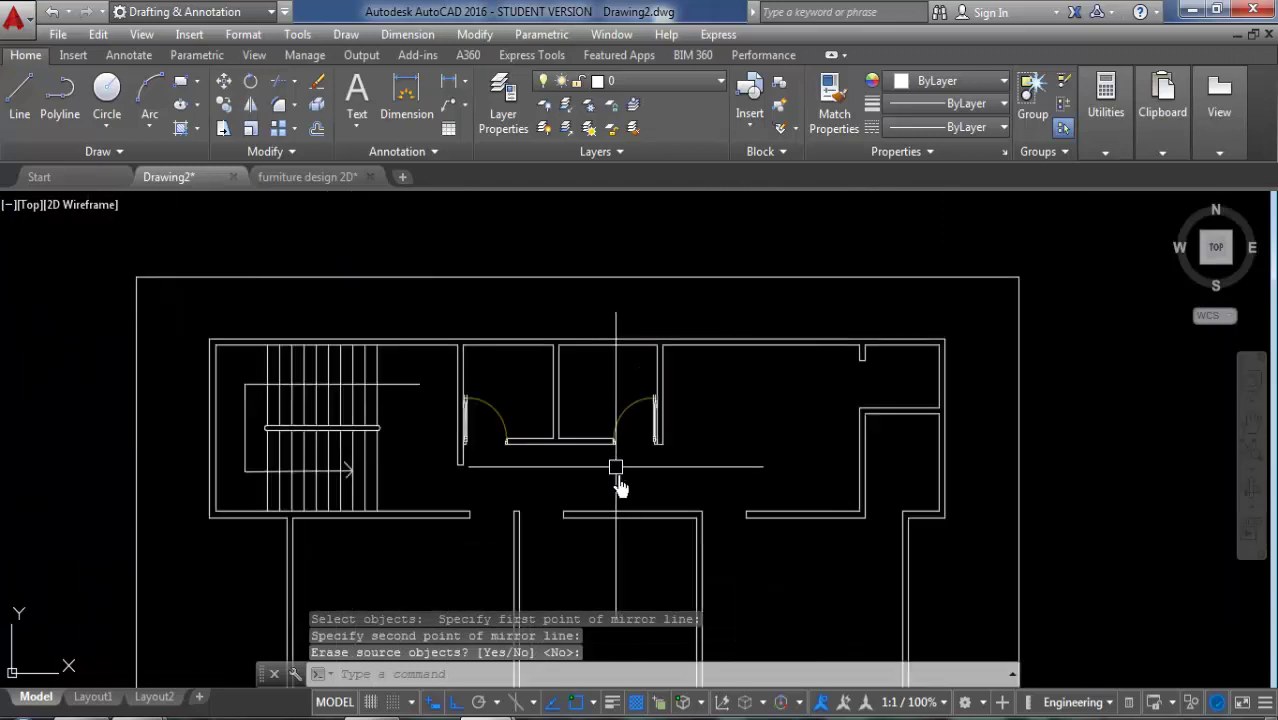
{"action": "scroll", "coordinate": [616, 465], "scroll_direction": "down", "scroll_amount": 1}
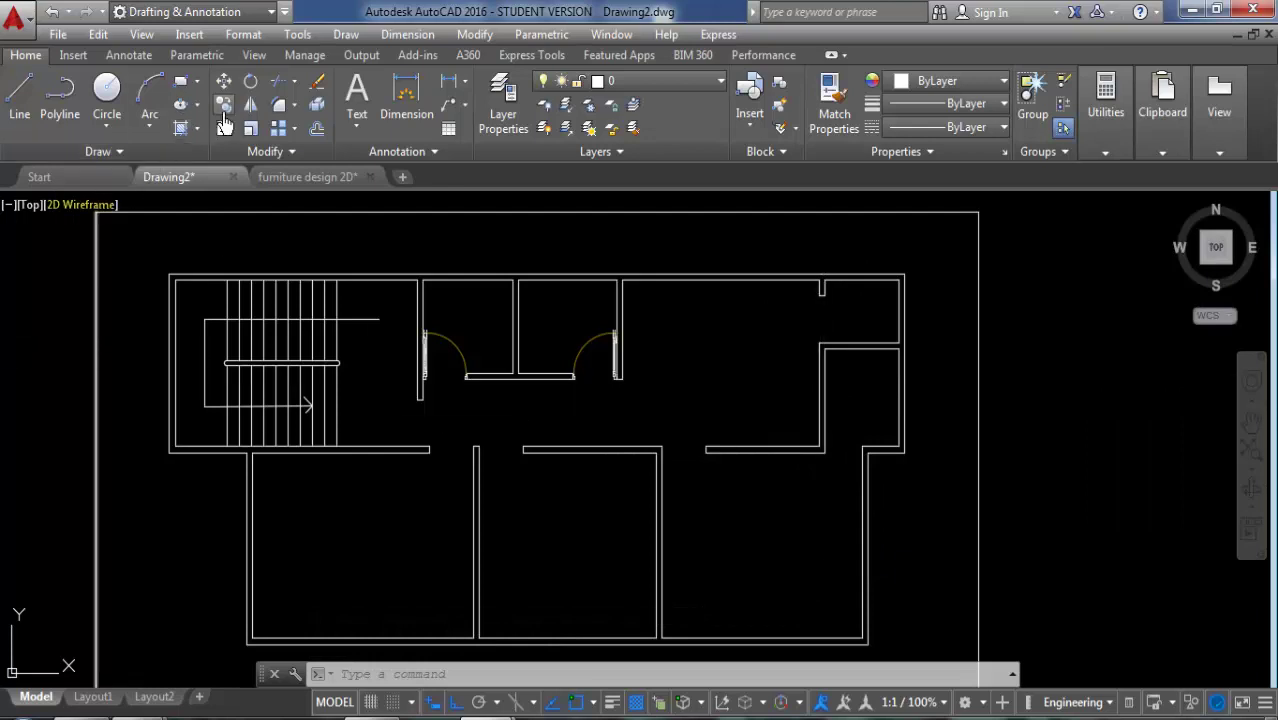
Step: Copy the left door from its jamb corner into the right-hand room's doorway
{"action": "type", "text": "co"}
{"action": "key", "text": "Return"}
{"action": "left_click", "coordinate": [445, 355]}
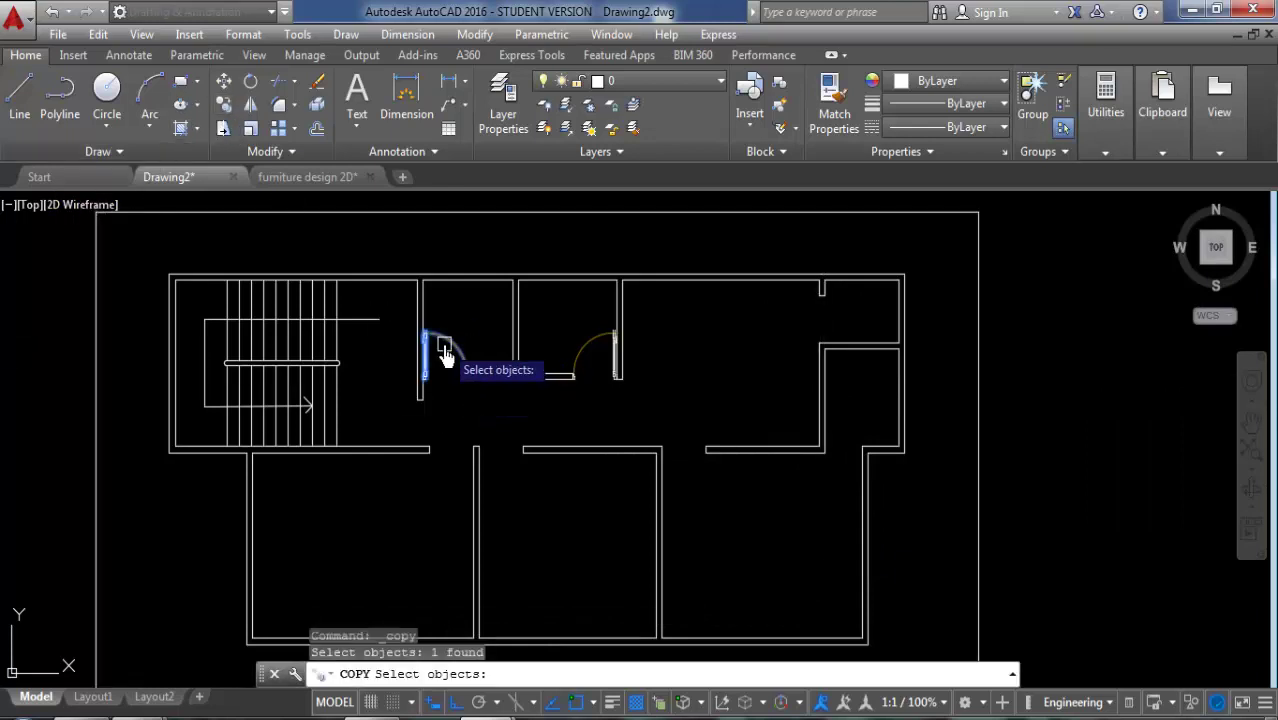
{"action": "key", "text": "Return"}
{"action": "scroll", "coordinate": [474, 404], "scroll_direction": "up", "scroll_amount": 5}
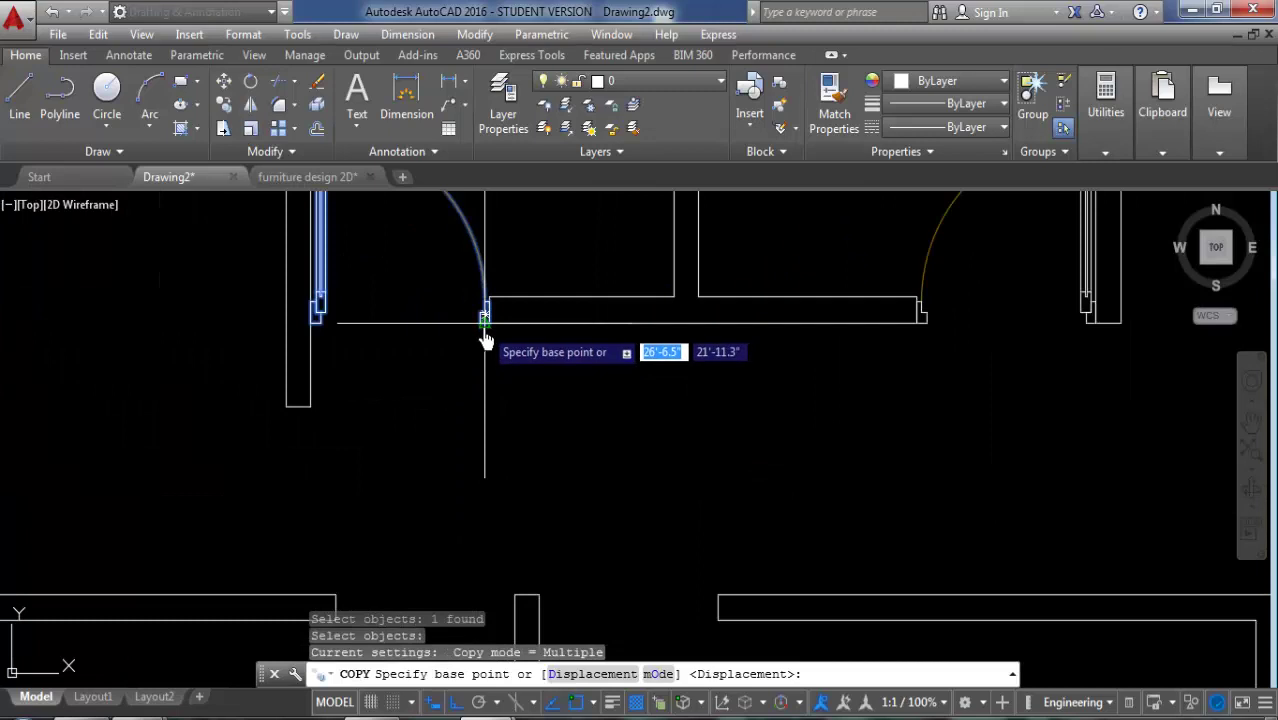
{"action": "left_click", "coordinate": [487, 320]}
{"action": "scroll", "coordinate": [450, 325], "scroll_direction": "down", "scroll_amount": 5}
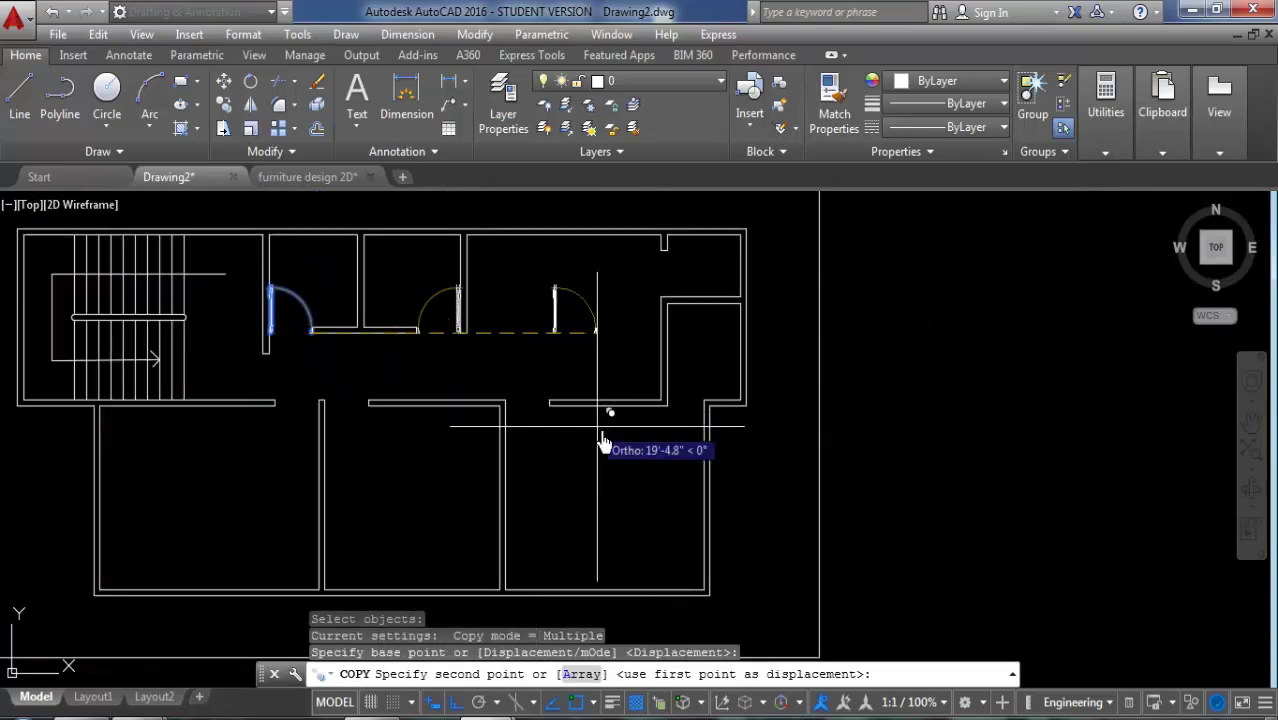
{"action": "scroll", "coordinate": [705, 408], "scroll_direction": "up", "scroll_amount": 5}
{"action": "left_click", "coordinate": [686, 396]}
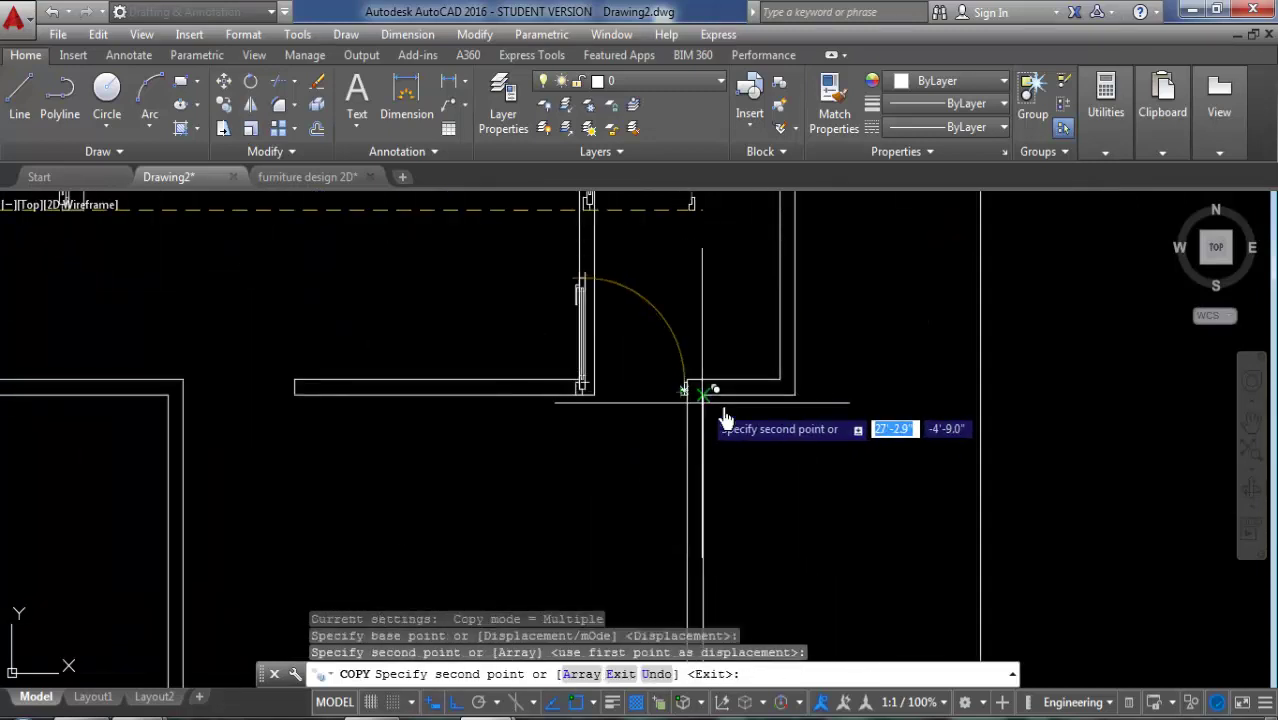
{"action": "key", "text": "Return"}
{"action": "scroll", "coordinate": [714, 455], "scroll_direction": "down", "scroll_amount": 2}
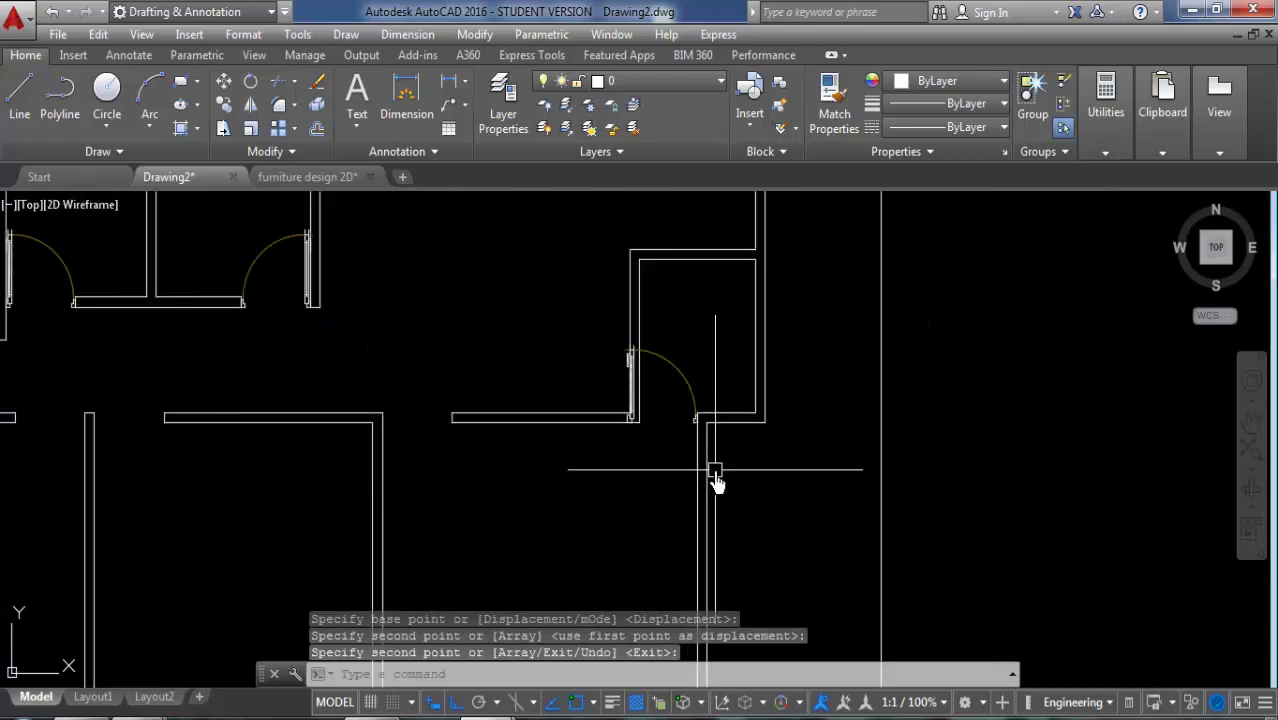
{"action": "scroll", "coordinate": [715, 480], "scroll_direction": "down", "scroll_amount": 2}
{"action": "scroll", "coordinate": [716, 481], "scroll_direction": "up", "scroll_amount": 3}
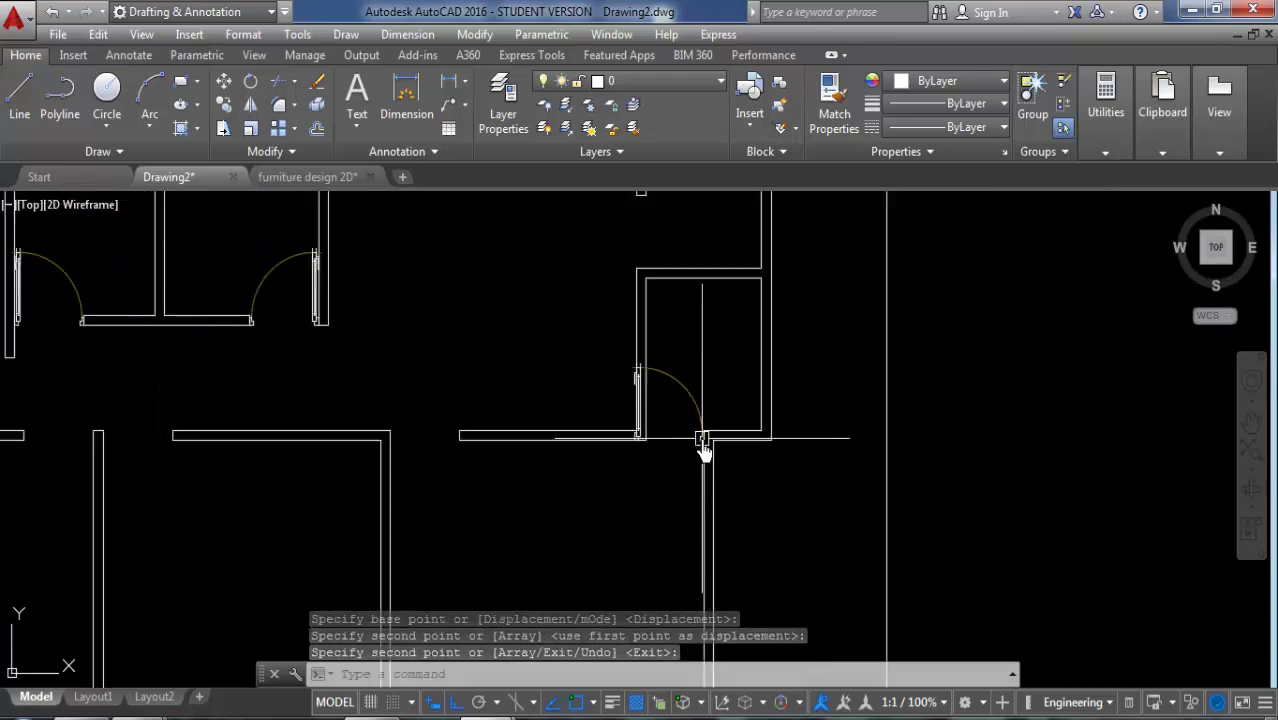
{"action": "scroll", "coordinate": [705, 442], "scroll_direction": "up", "scroll_amount": 3}
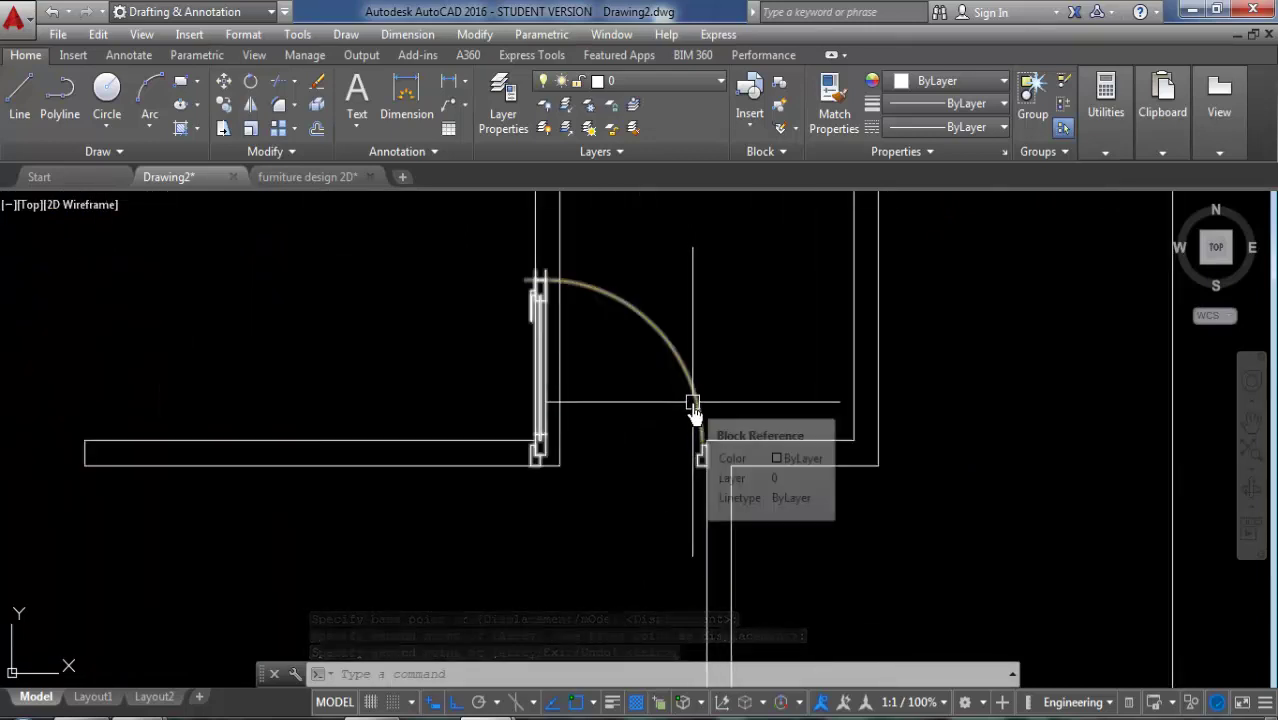
Step: Twice attempt scaling the copied door from its doorway corner, abandoning both tries
{"action": "left_click", "coordinate": [249, 129]}
{"action": "left_click", "coordinate": [656, 330]}
{"action": "key", "text": "Return"}
{"action": "scroll", "coordinate": [685, 483], "scroll_direction": "up", "scroll_amount": 2}
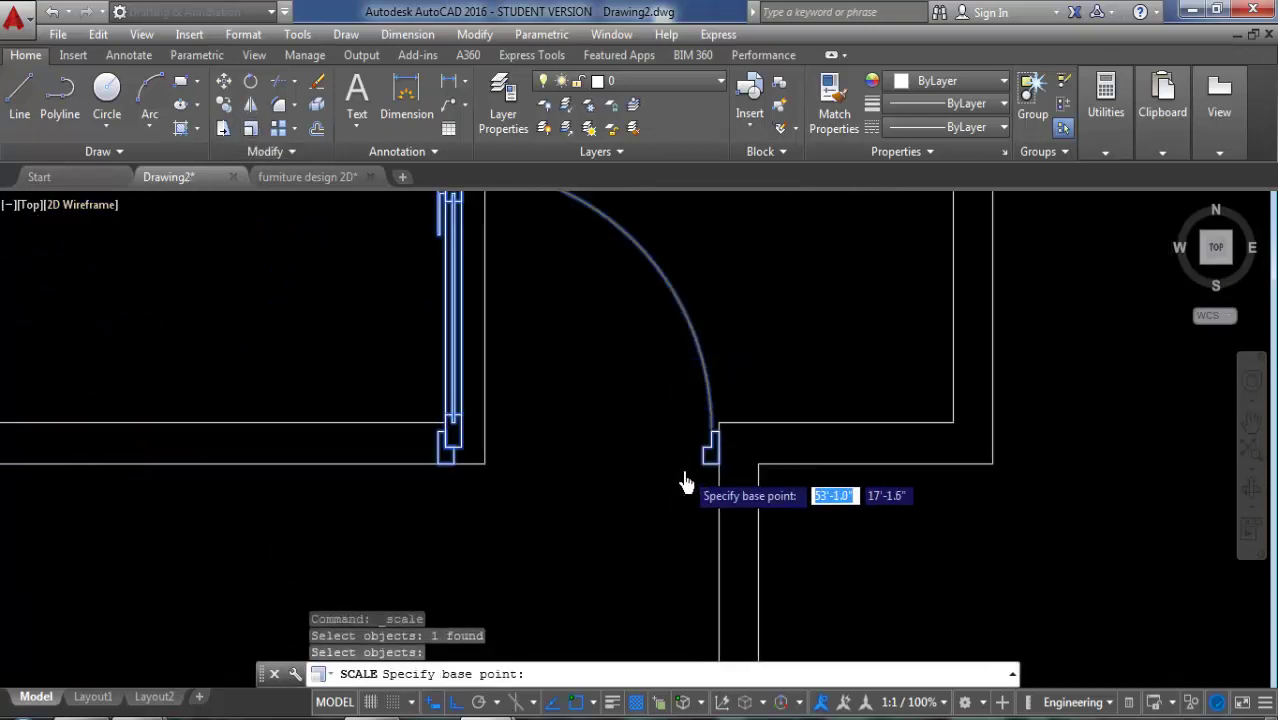
{"action": "scroll", "coordinate": [685, 483], "scroll_direction": "up", "scroll_amount": 2}
{"action": "left_click", "coordinate": [738, 462]}
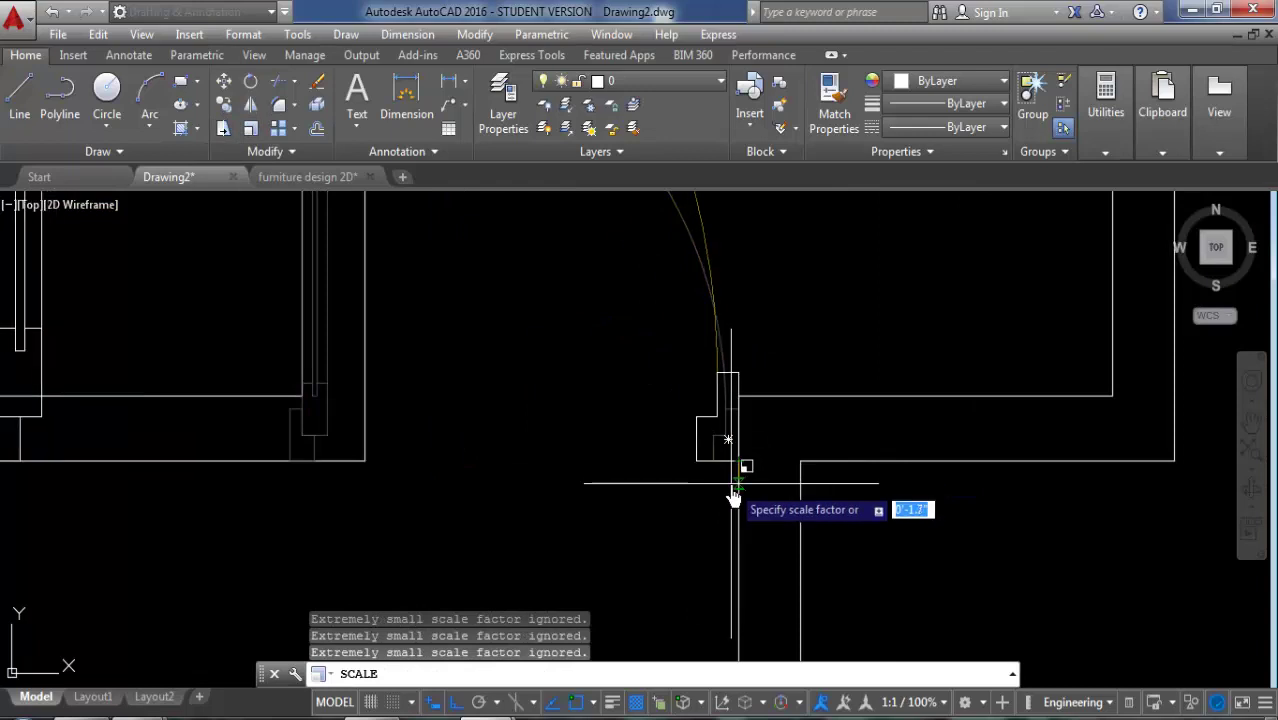
{"action": "key", "text": "Escape"}
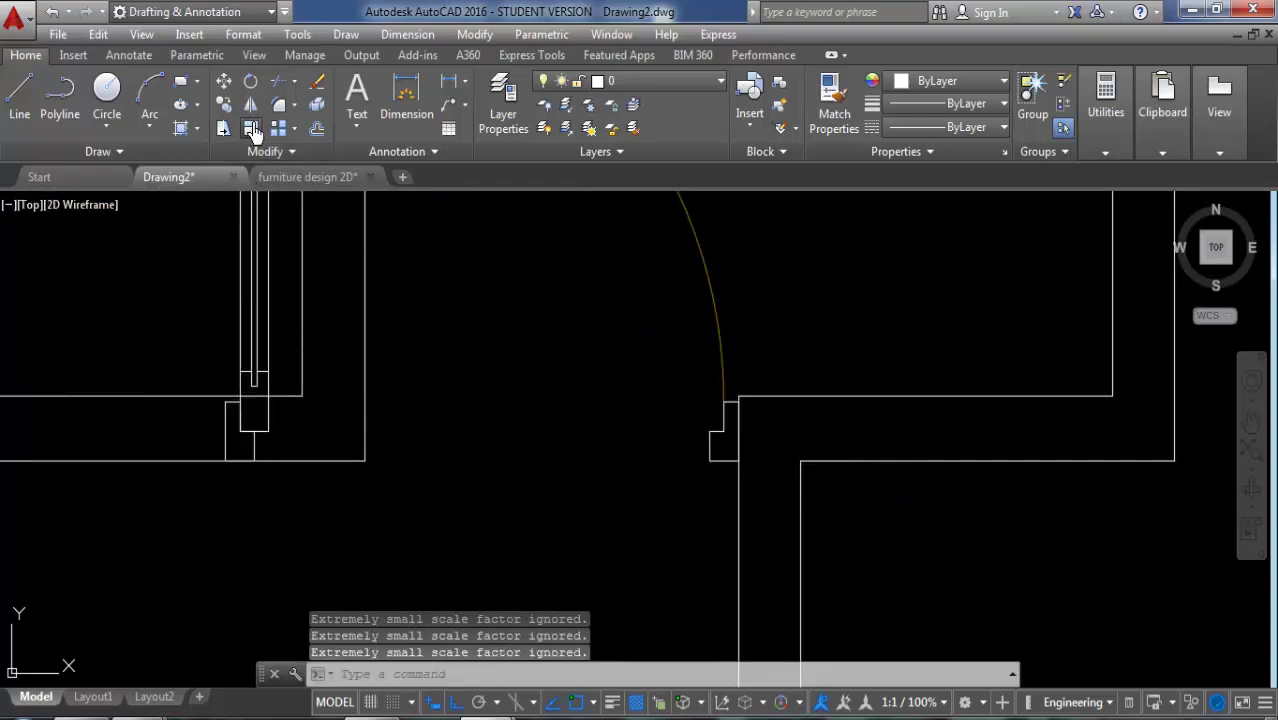
{"action": "left_click", "coordinate": [253, 133]}
{"action": "left_click", "coordinate": [713, 320]}
{"action": "key", "text": "Return"}
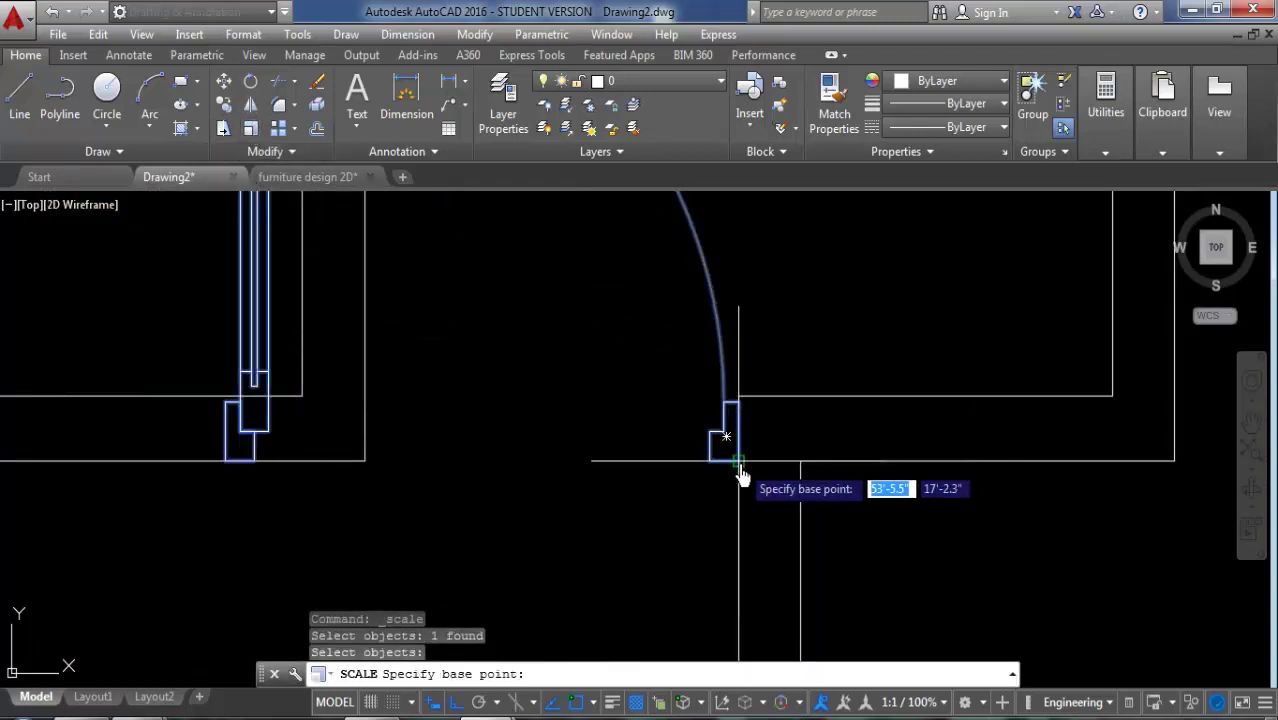
{"action": "left_click", "coordinate": [738, 463]}
{"action": "left_click", "coordinate": [742, 476]}
{"action": "key", "text": "Escape"}
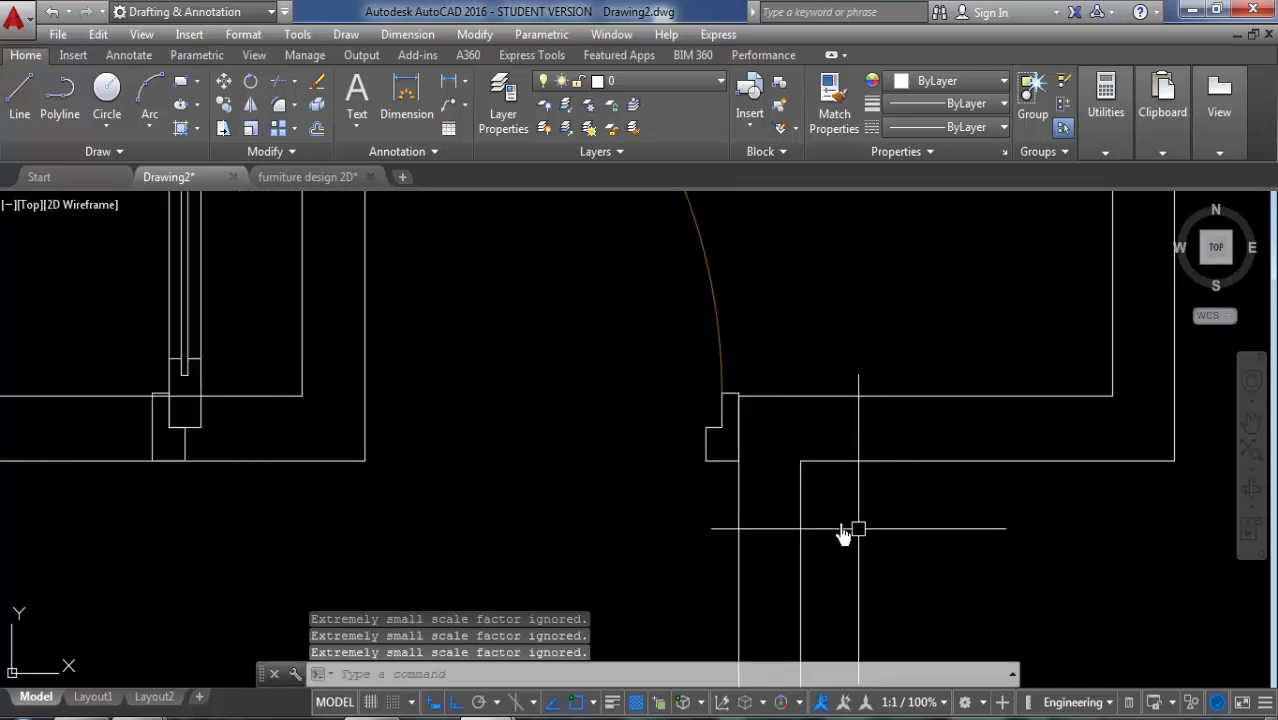
Step: Apply scale factors to the copied door from its corner base point in two more tries
{"action": "left_click", "coordinate": [252, 133]}
{"action": "left_click", "coordinate": [697, 284]}
{"action": "key", "text": "Return"}
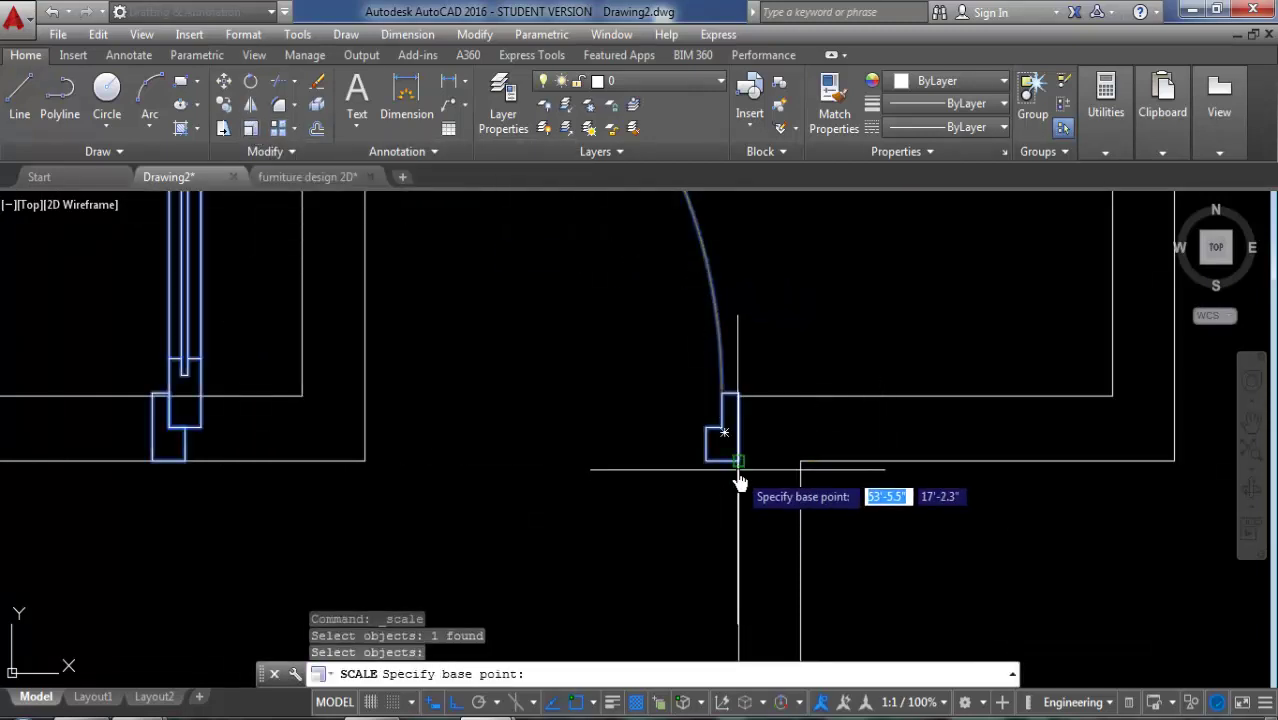
{"action": "left_click", "coordinate": [738, 463]}
{"action": "left_click", "coordinate": [740, 466]}
{"action": "left_click", "coordinate": [832, 318]}
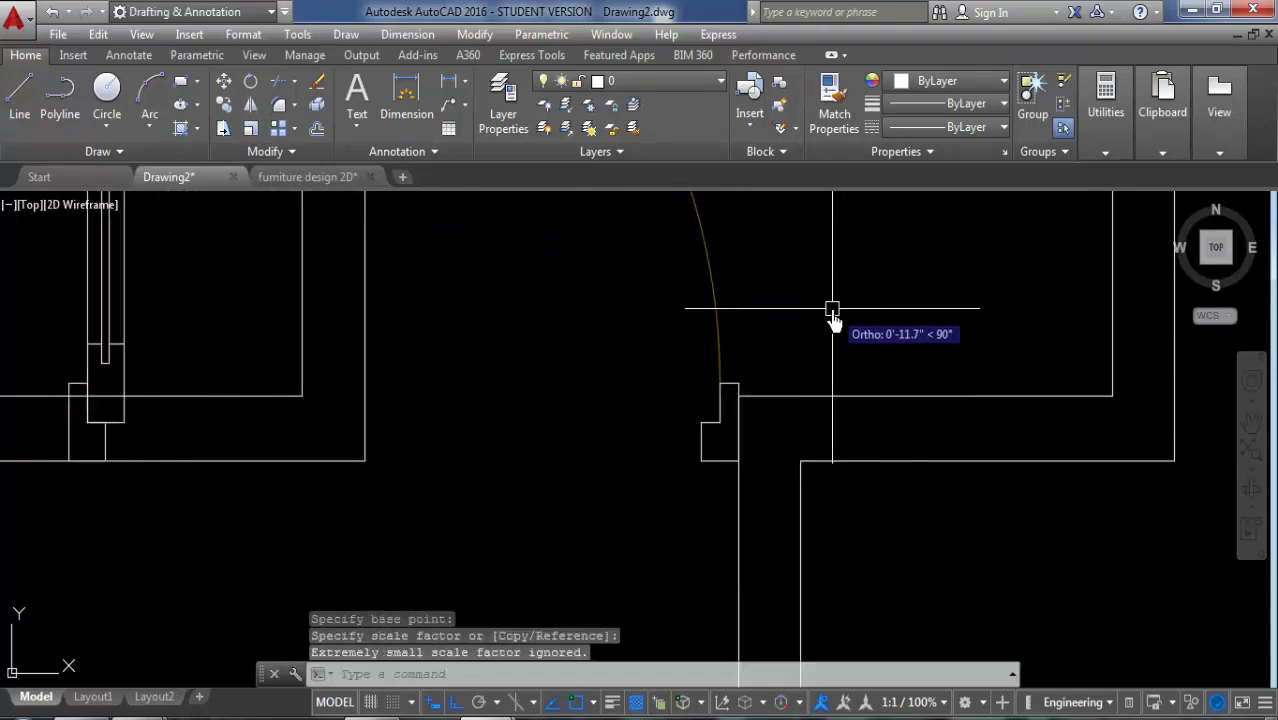
{"action": "left_click", "coordinate": [251, 129]}
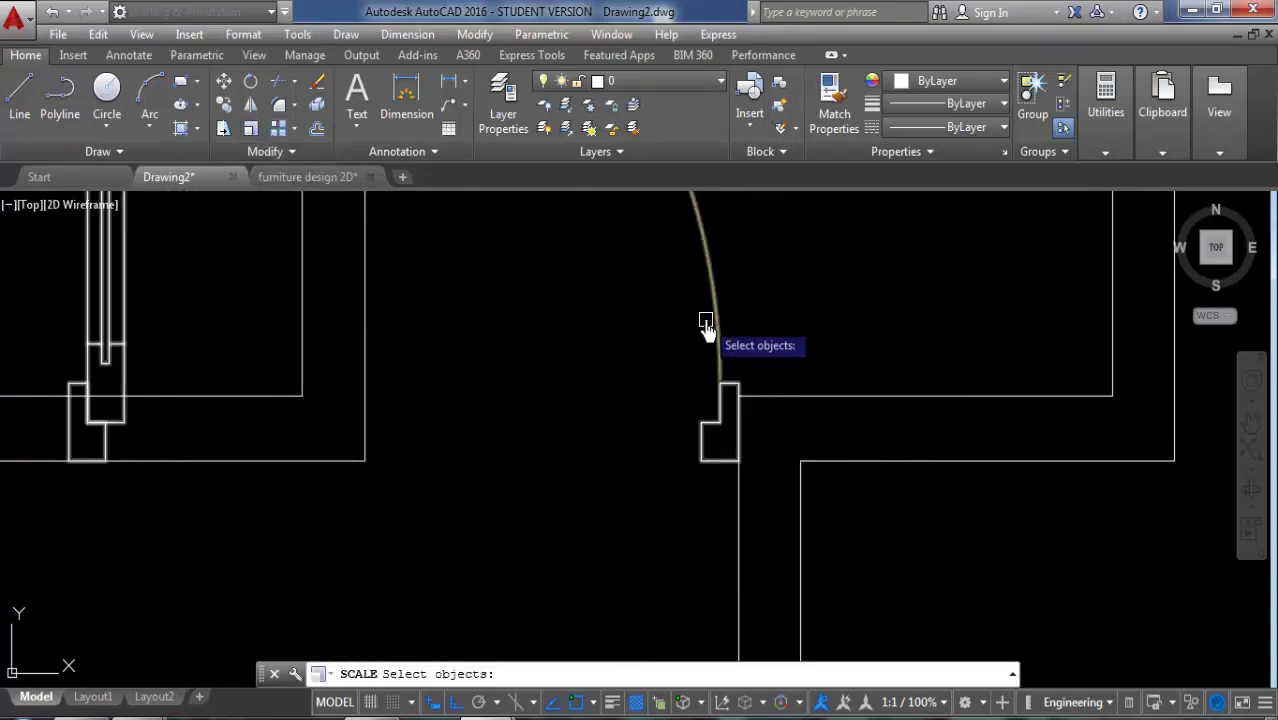
{"action": "left_click", "coordinate": [707, 320]}
{"action": "left_click", "coordinate": [716, 343]}
{"action": "left_click", "coordinate": [716, 343]}
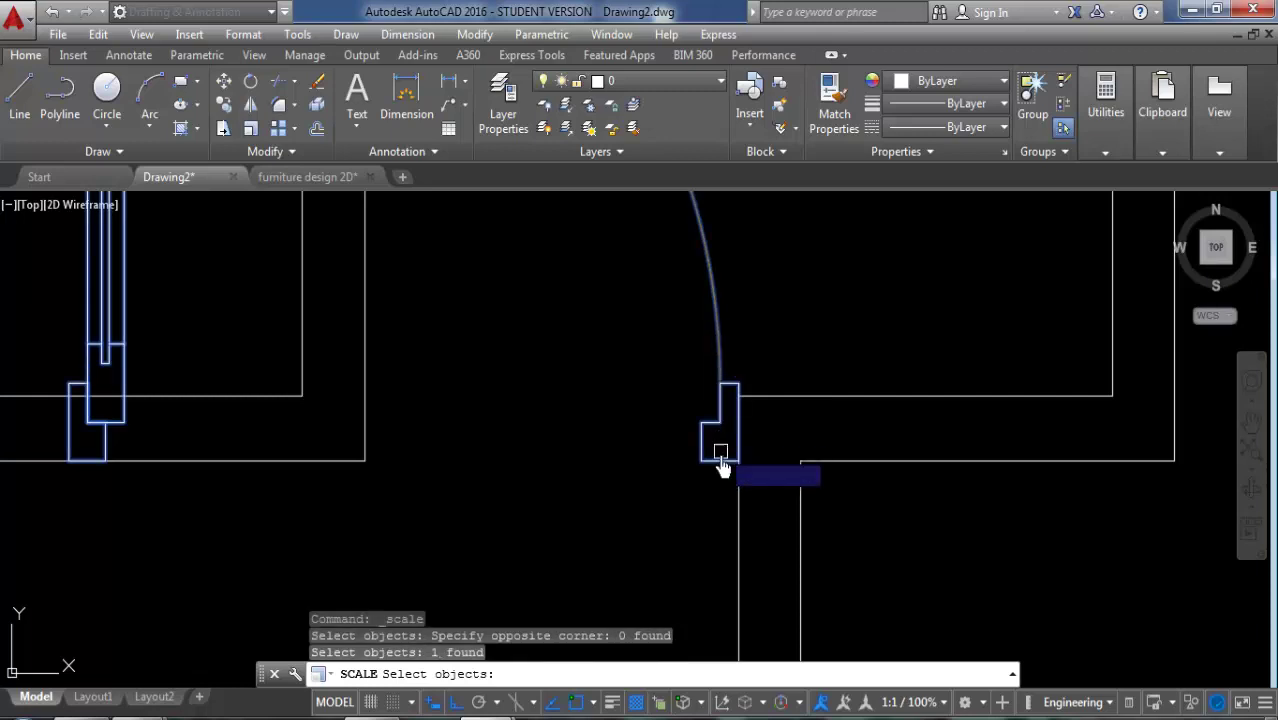
{"action": "key", "text": "Return"}
{"action": "left_click", "coordinate": [738, 462]}
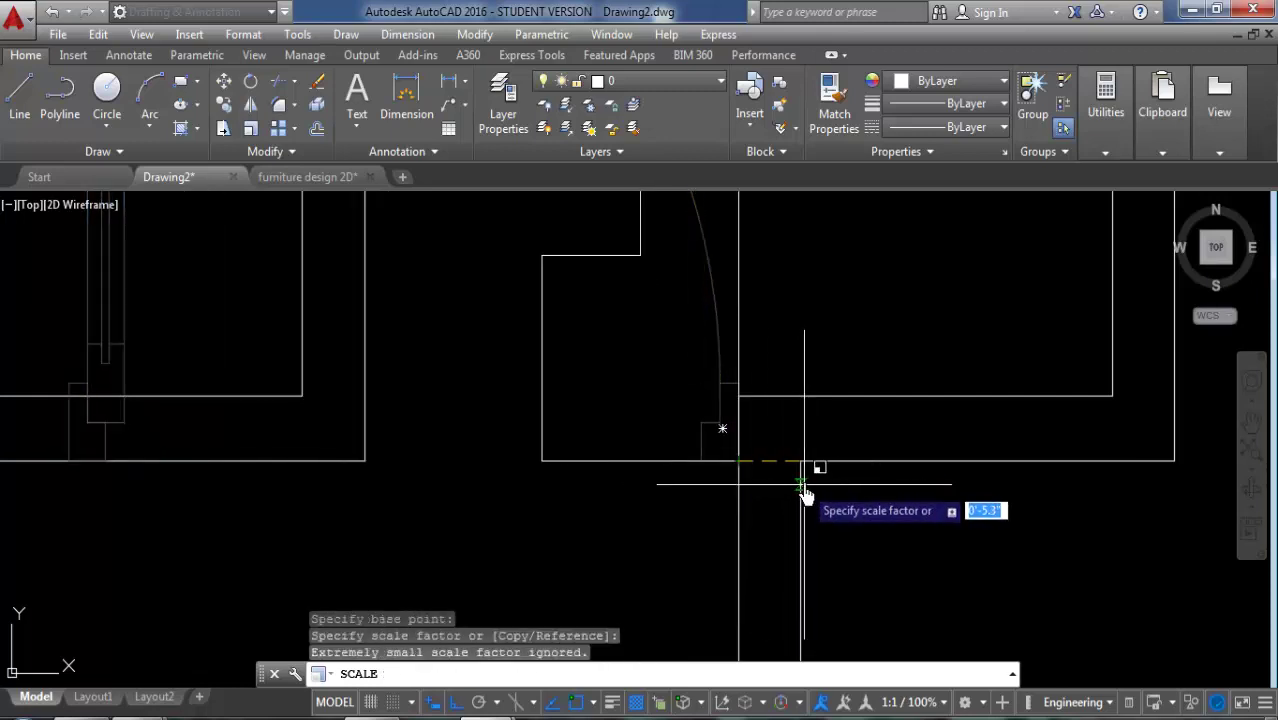
{"action": "left_click", "coordinate": [895, 532]}
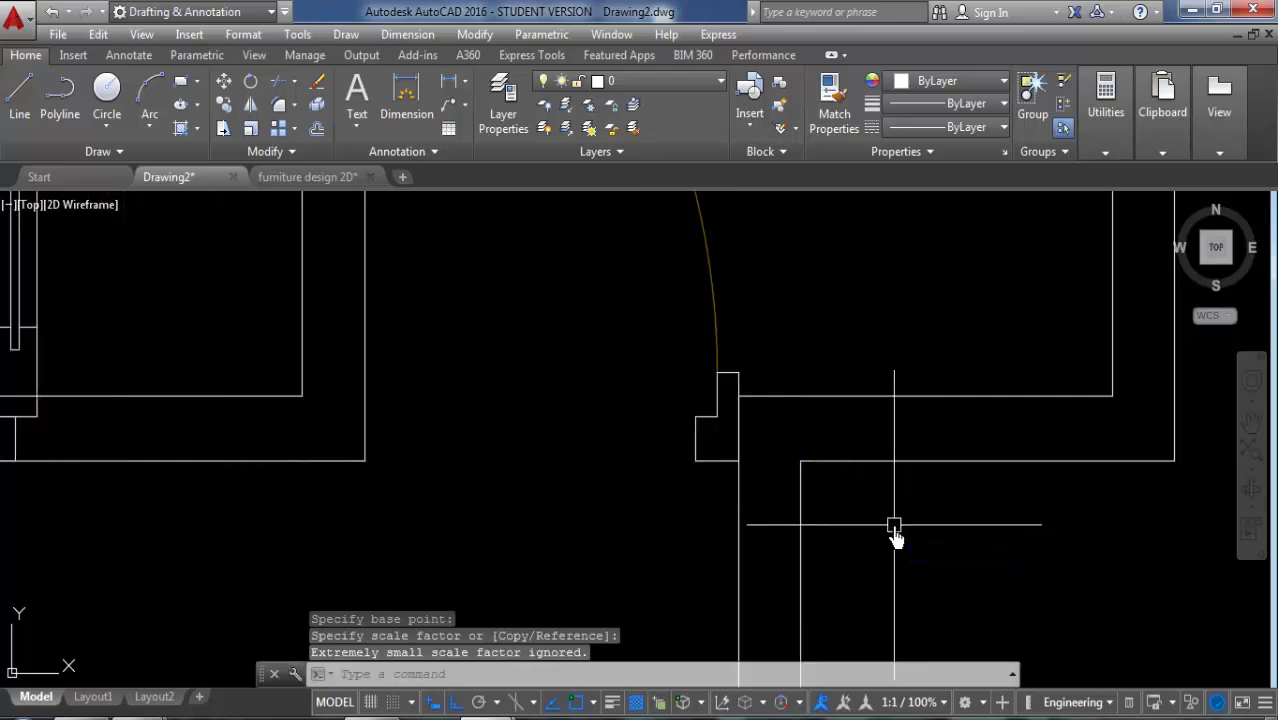
Step: Scale the copied door by reference to a 3'-0" width reaching the far jamb
{"action": "left_click", "coordinate": [250, 128]}
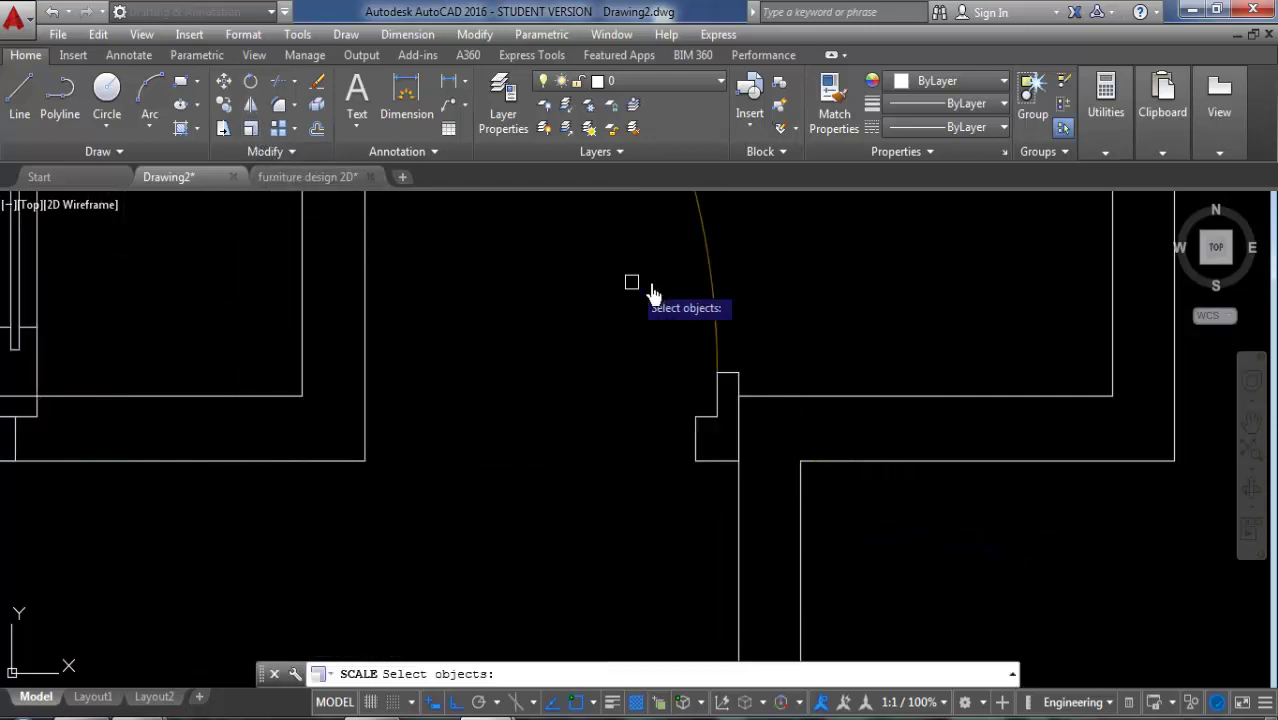
{"action": "left_click", "coordinate": [710, 295]}
{"action": "key", "text": "Return"}
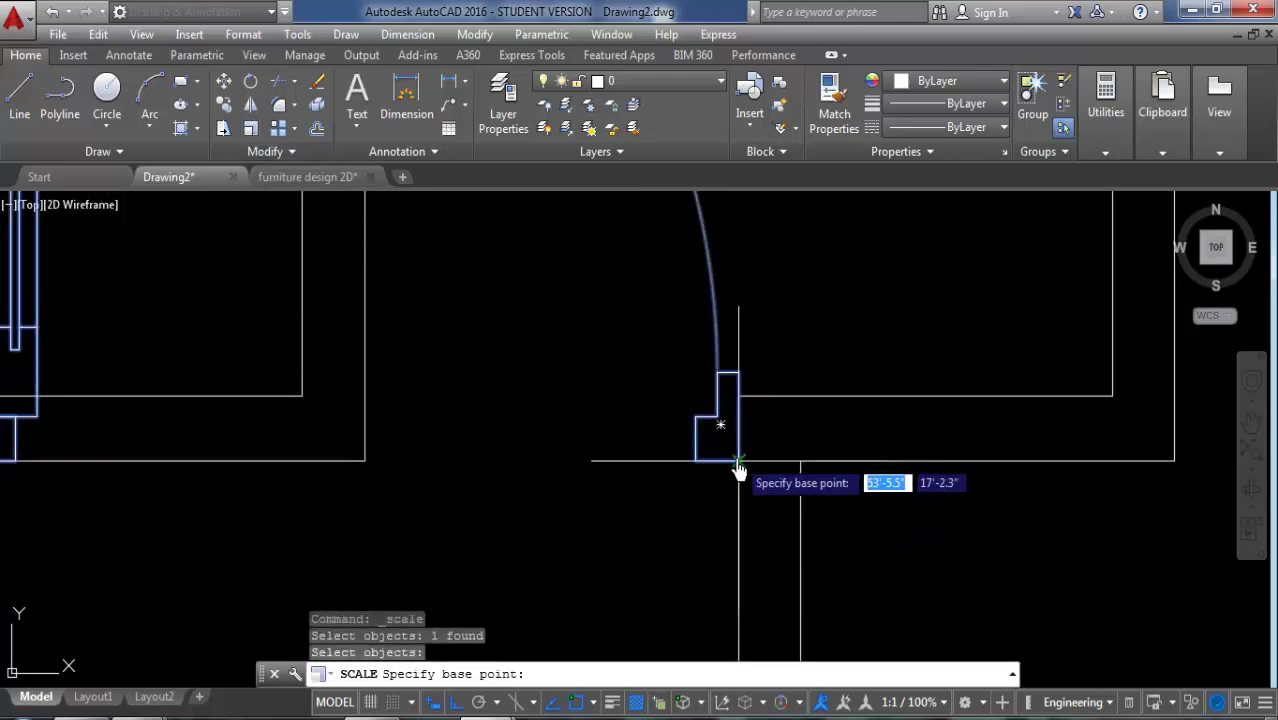
{"action": "left_click", "coordinate": [737, 462]}
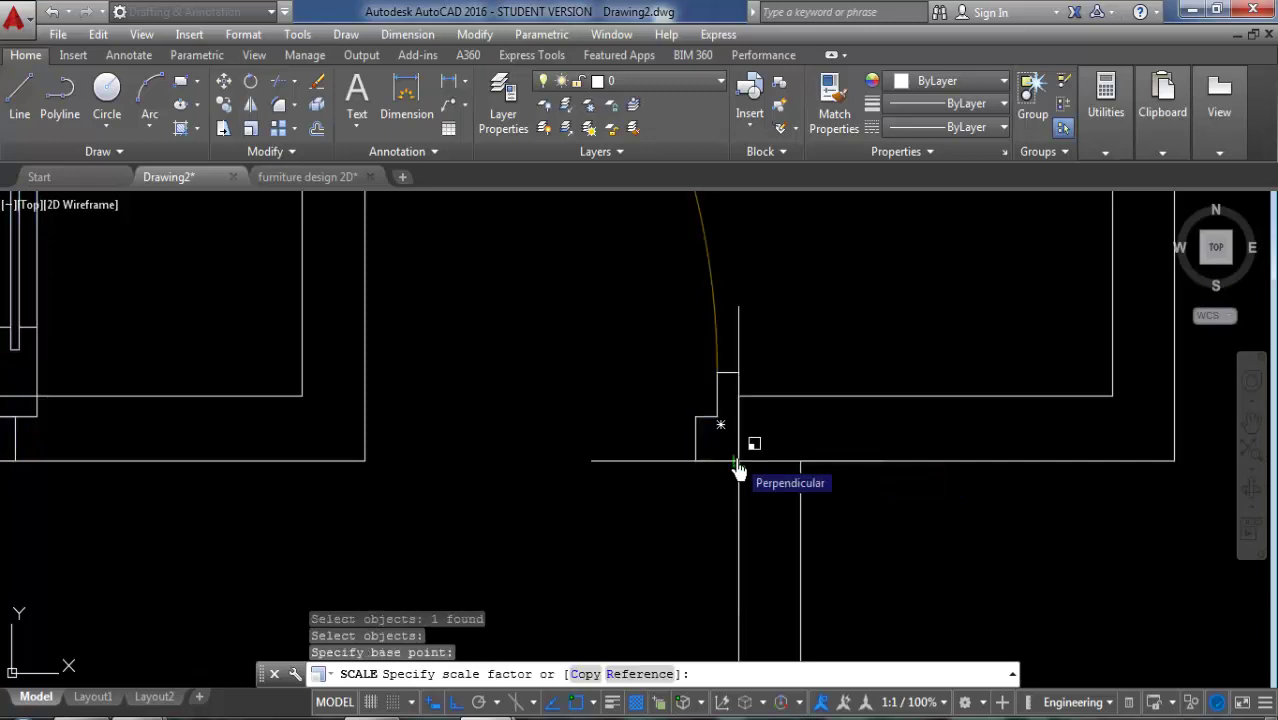
{"action": "type", "text": "r"}
{"action": "key", "text": "Return"}
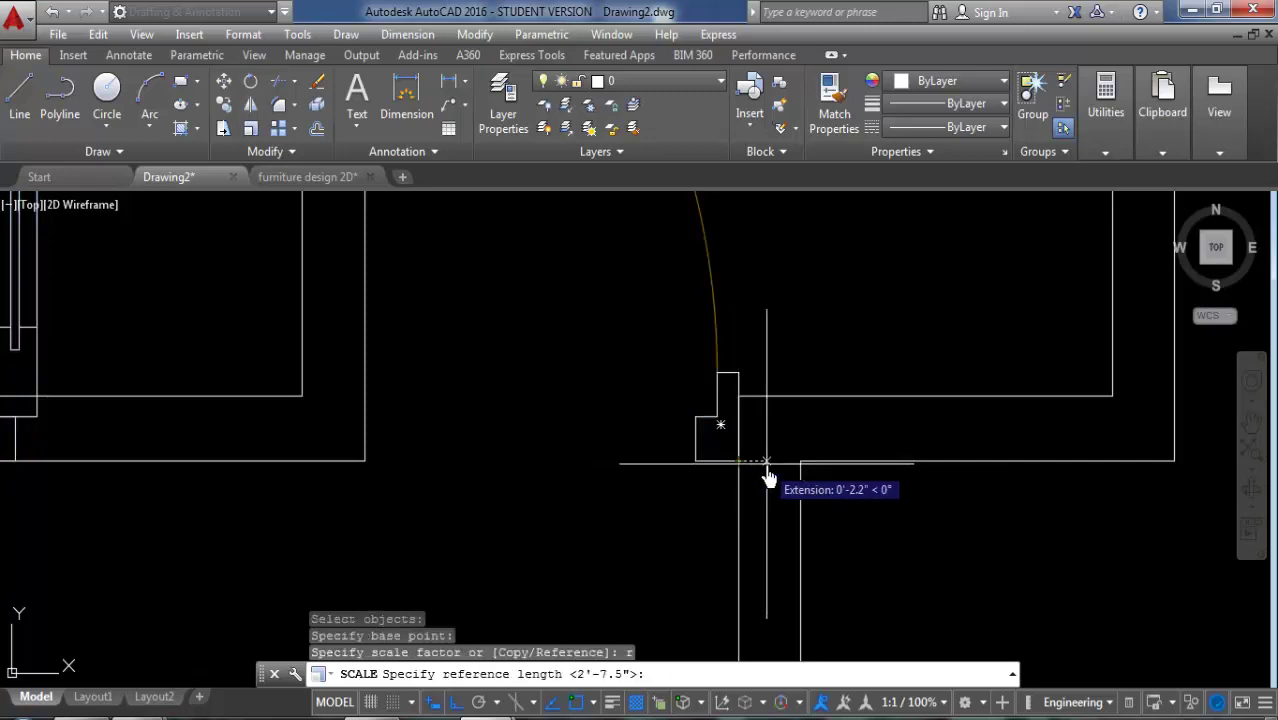
{"action": "scroll", "coordinate": [750, 482], "scroll_direction": "down", "scroll_amount": 2}
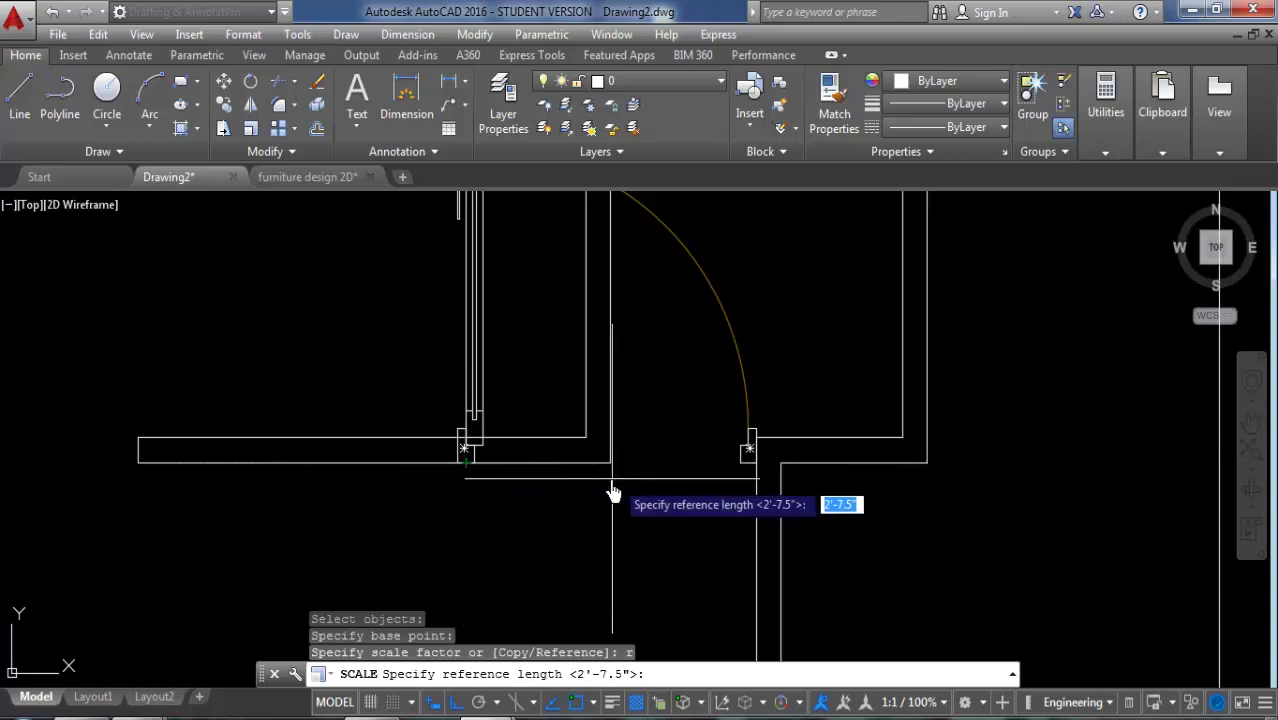
{"action": "scroll", "coordinate": [721, 488], "scroll_direction": "up", "scroll_amount": 3}
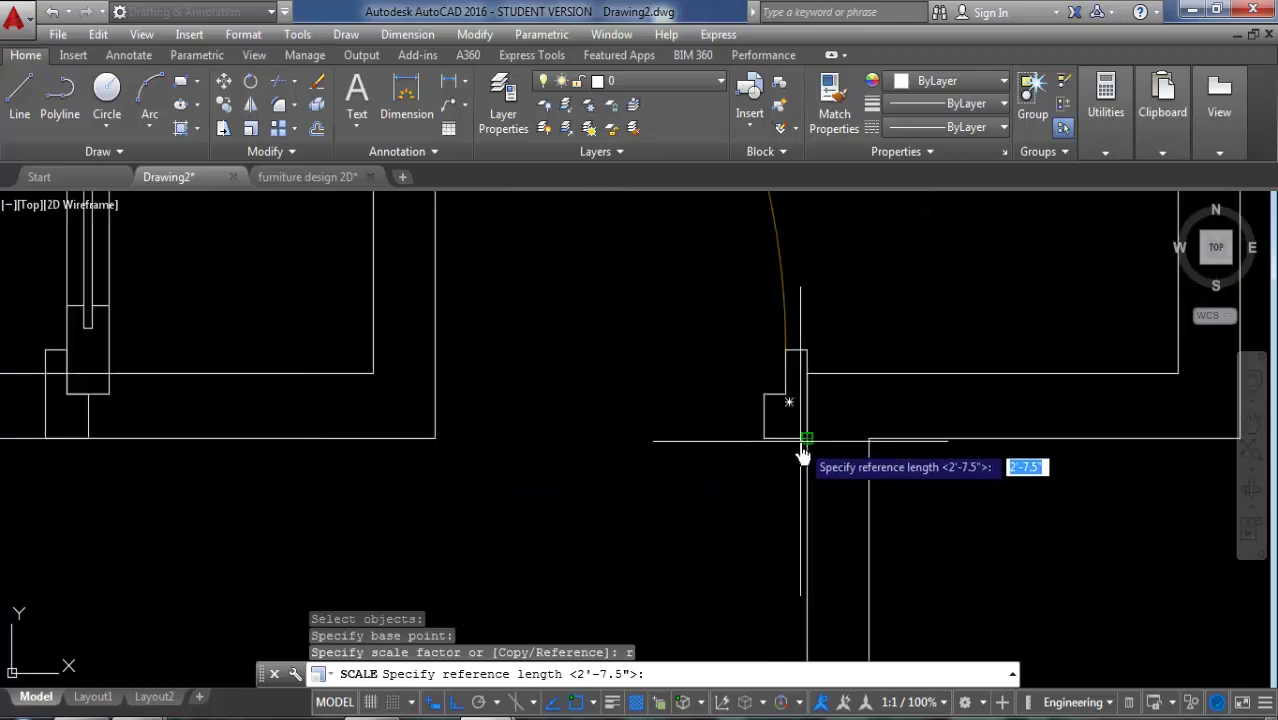
{"action": "left_click", "coordinate": [45, 441]}
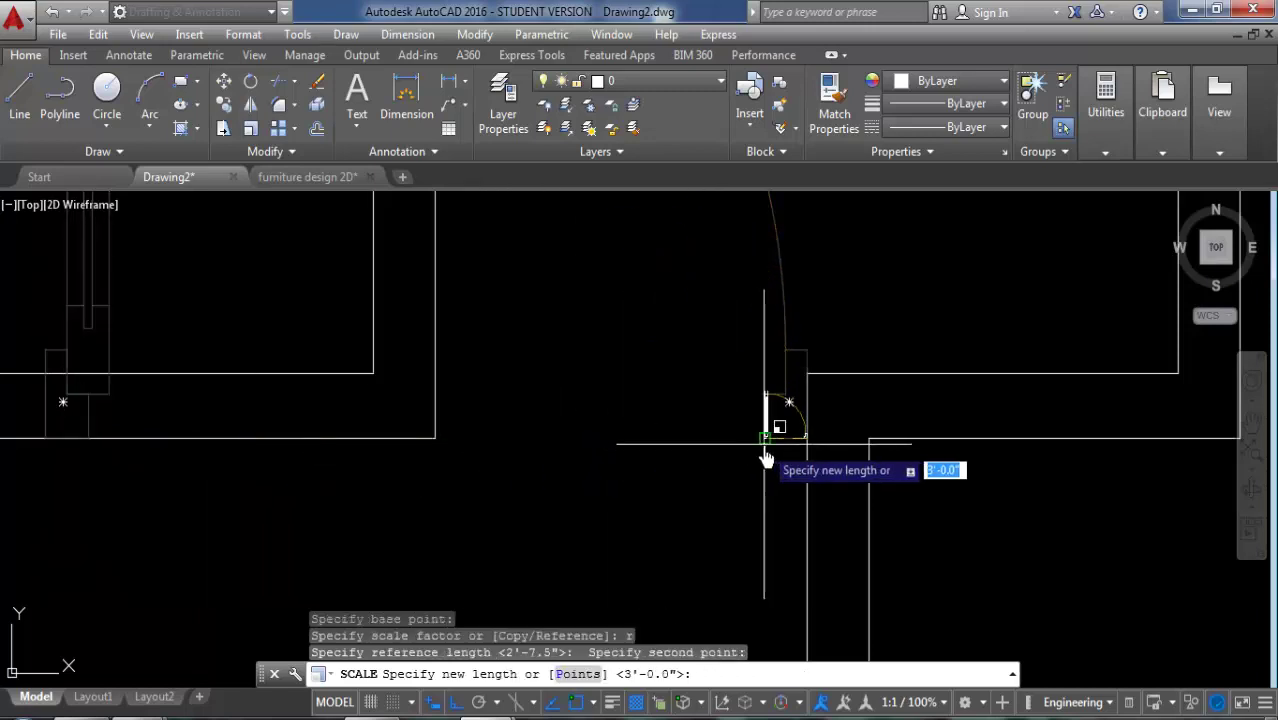
{"action": "left_click", "coordinate": [432, 453]}
{"action": "scroll", "coordinate": [513, 507], "scroll_direction": "down", "scroll_amount": 3}
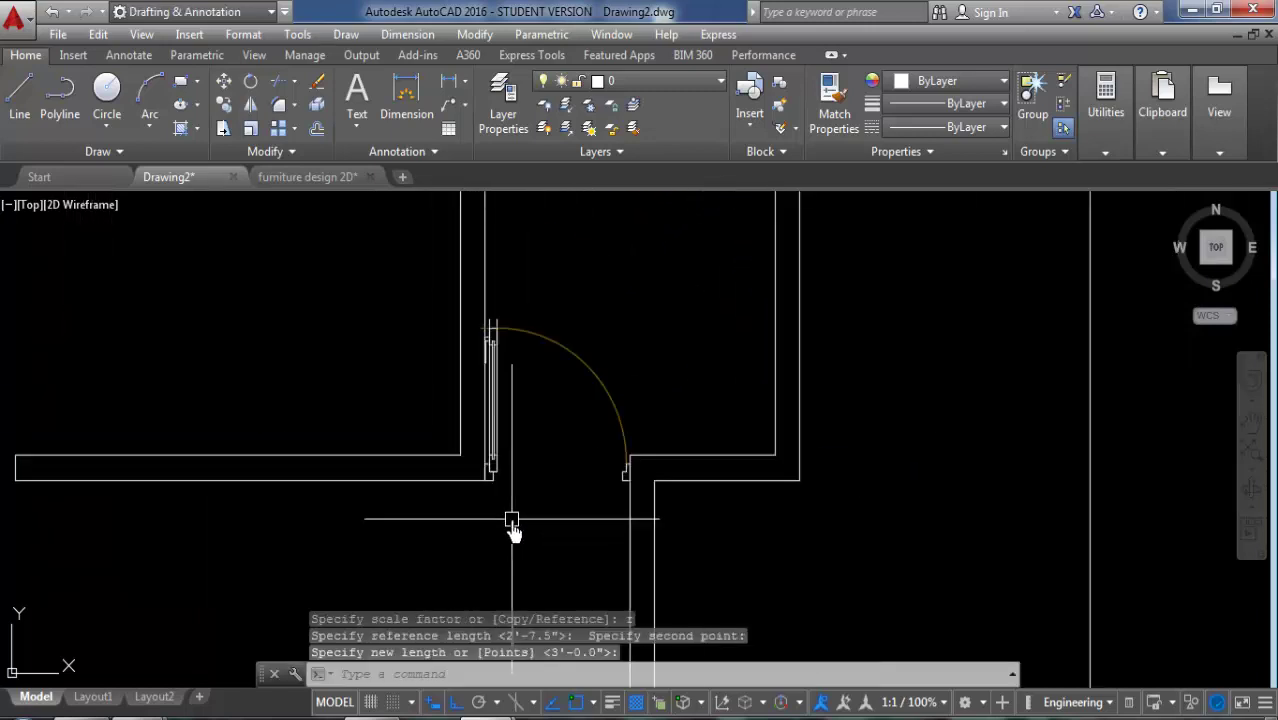
{"action": "scroll", "coordinate": [685, 508], "scroll_direction": "down", "scroll_amount": 2}
{"action": "mouse_move", "coordinate": [685, 508]}
{"action": "middle_mouse_down"}
{"action": "mouse_move", "coordinate": [770, 513]}
{"action": "mouse_move", "coordinate": [706, 500]}
{"action": "middle_mouse_up"}
{"action": "scroll", "coordinate": [727, 528], "scroll_direction": "down", "scroll_amount": 2}
{"action": "scroll", "coordinate": [451, 408], "scroll_direction": "up", "scroll_amount": 2}
{"action": "scroll", "coordinate": [585, 399], "scroll_direction": "up", "scroll_amount": 1}
Step: Begin copying the small middle room's door from its hinge, then cancel the copy
{"action": "scroll", "coordinate": [585, 399], "scroll_direction": "up", "scroll_amount": 1}
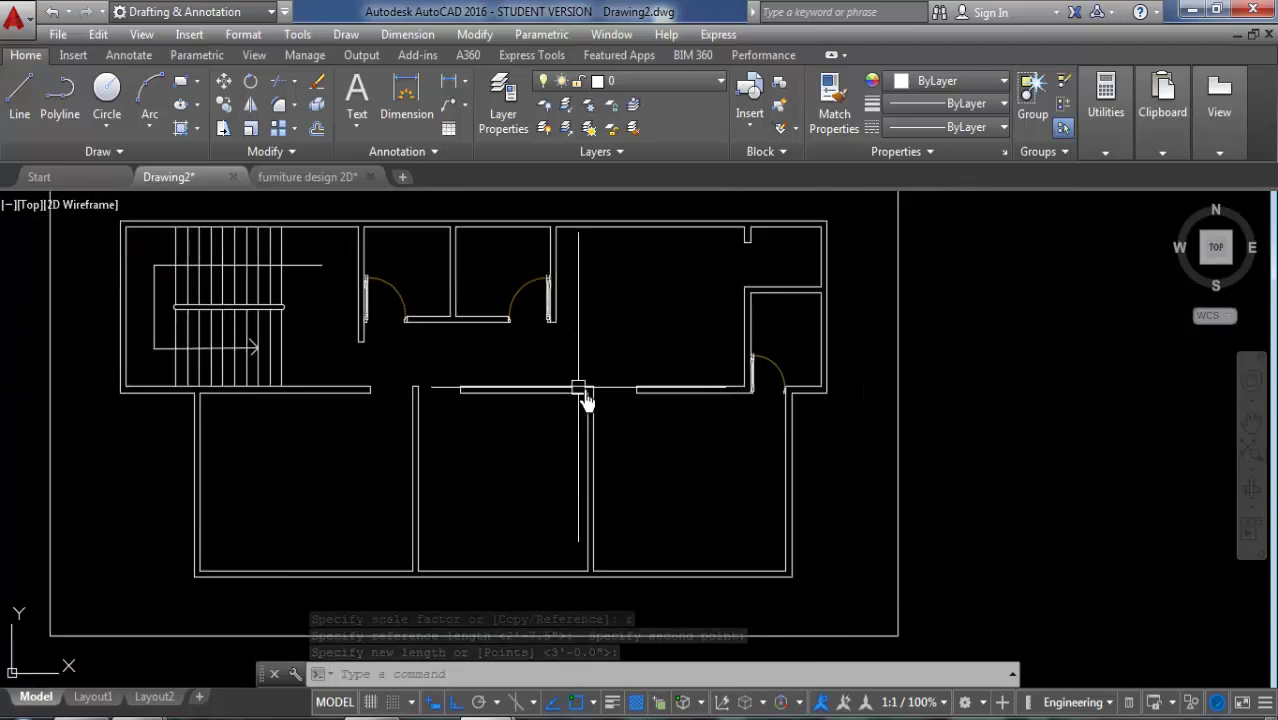
{"action": "left_click", "coordinate": [519, 300]}
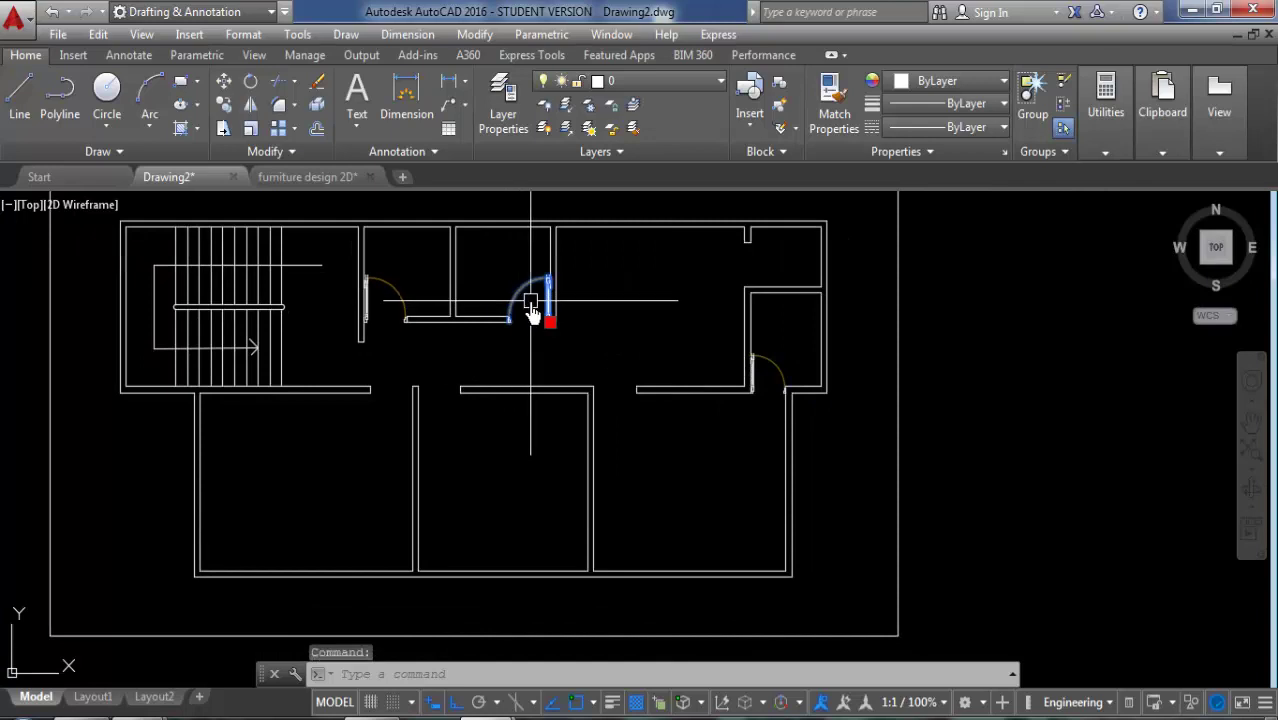
{"action": "left_click", "coordinate": [220, 106]}
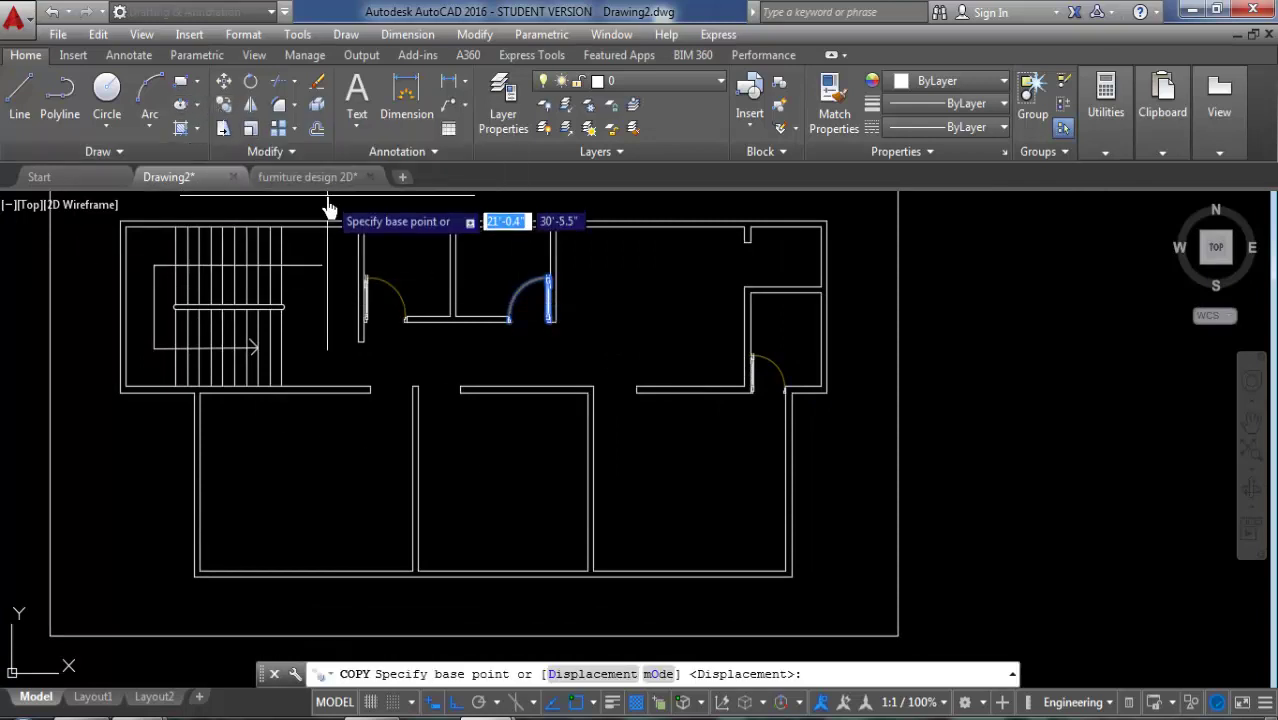
{"action": "scroll", "coordinate": [535, 335], "scroll_direction": "up", "scroll_amount": 1}
{"action": "scroll", "coordinate": [556, 333], "scroll_direction": "up", "scroll_amount": 3}
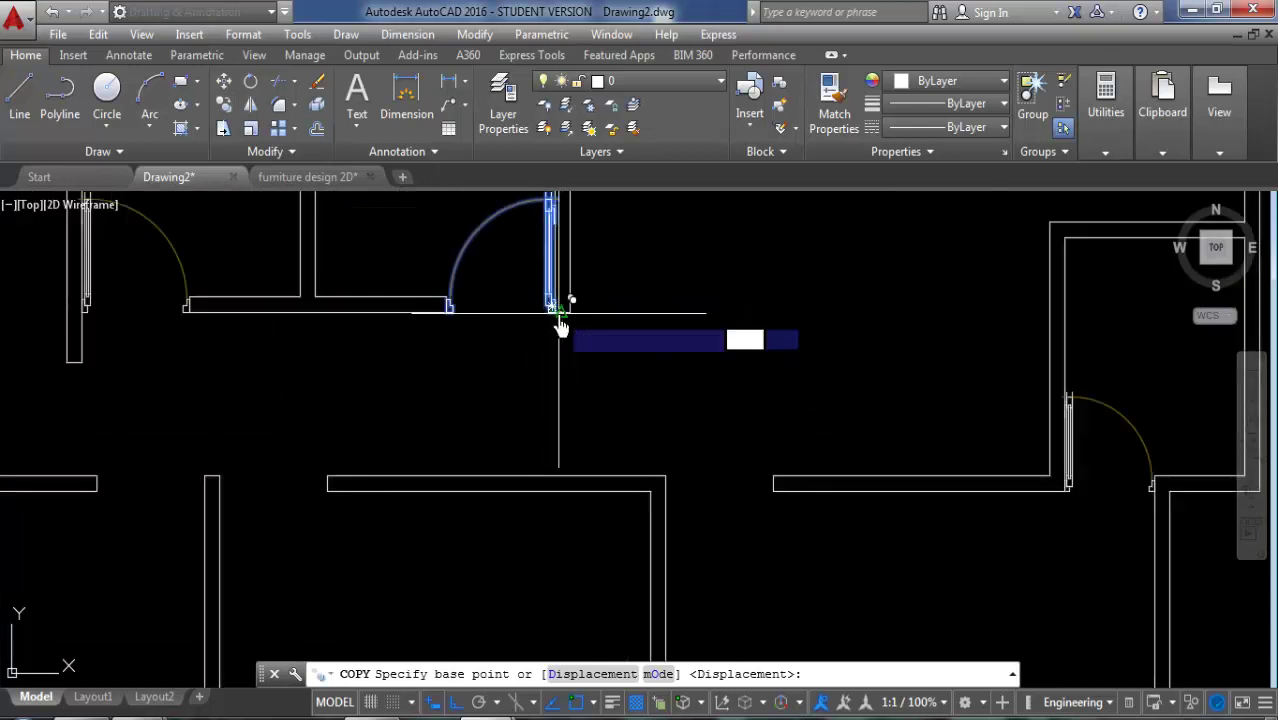
{"action": "left_click", "coordinate": [558, 322]}
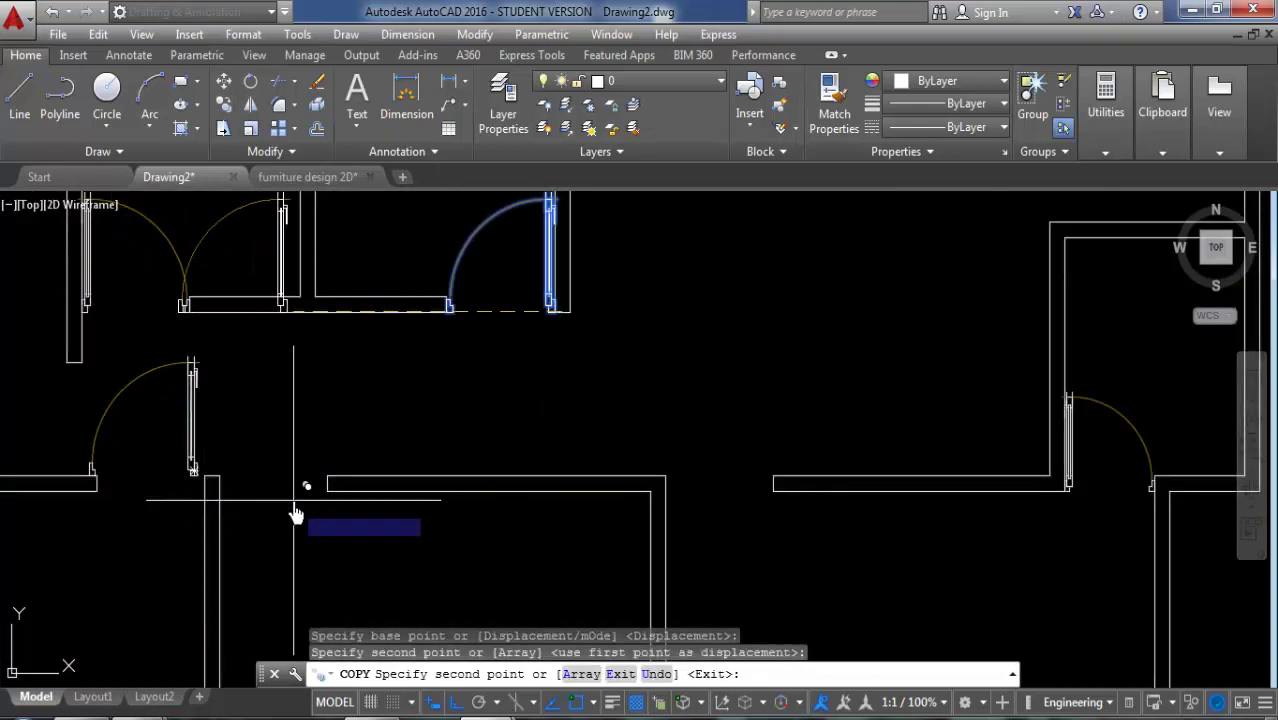
{"action": "key", "text": "Escape"}
Step: Move the door onto the corner of the lower wall opening
{"action": "middle_click_drag", "start_coordinate": [188, 505], "coordinate": [405, 470]}
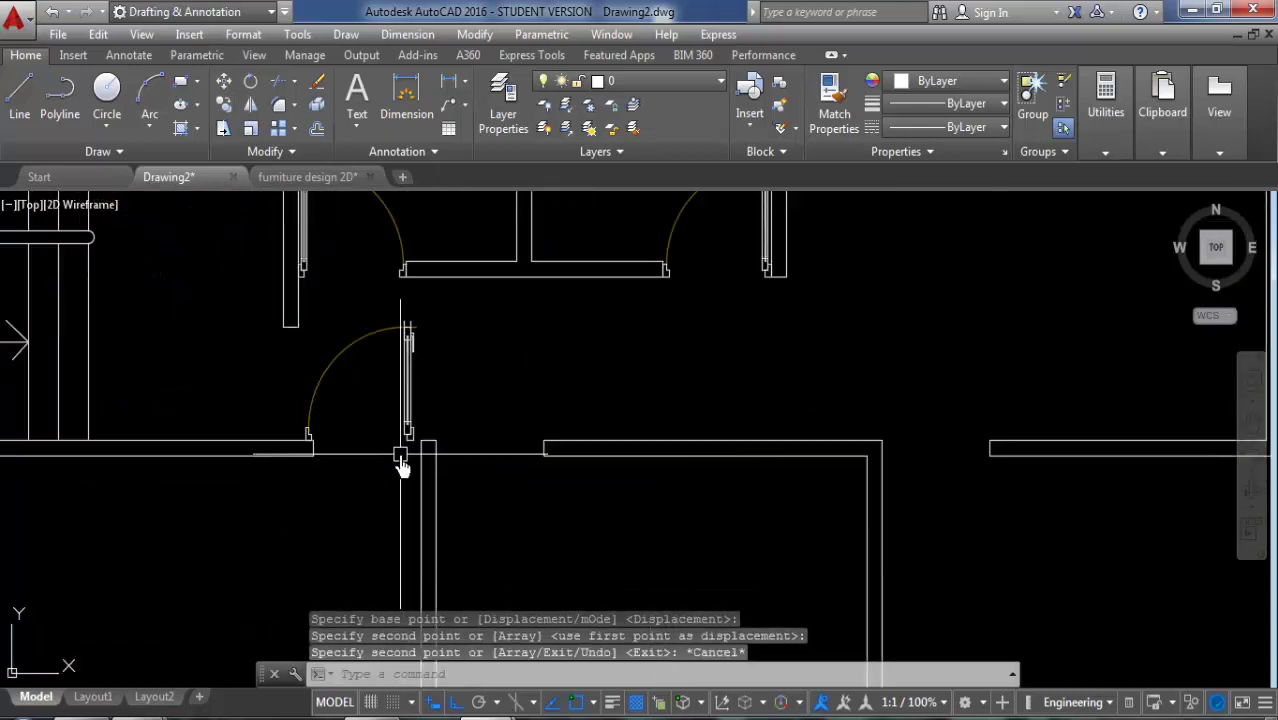
{"action": "type", "text": "m"}
{"action": "key", "text": "Return"}
{"action": "left_click", "coordinate": [403, 400]}
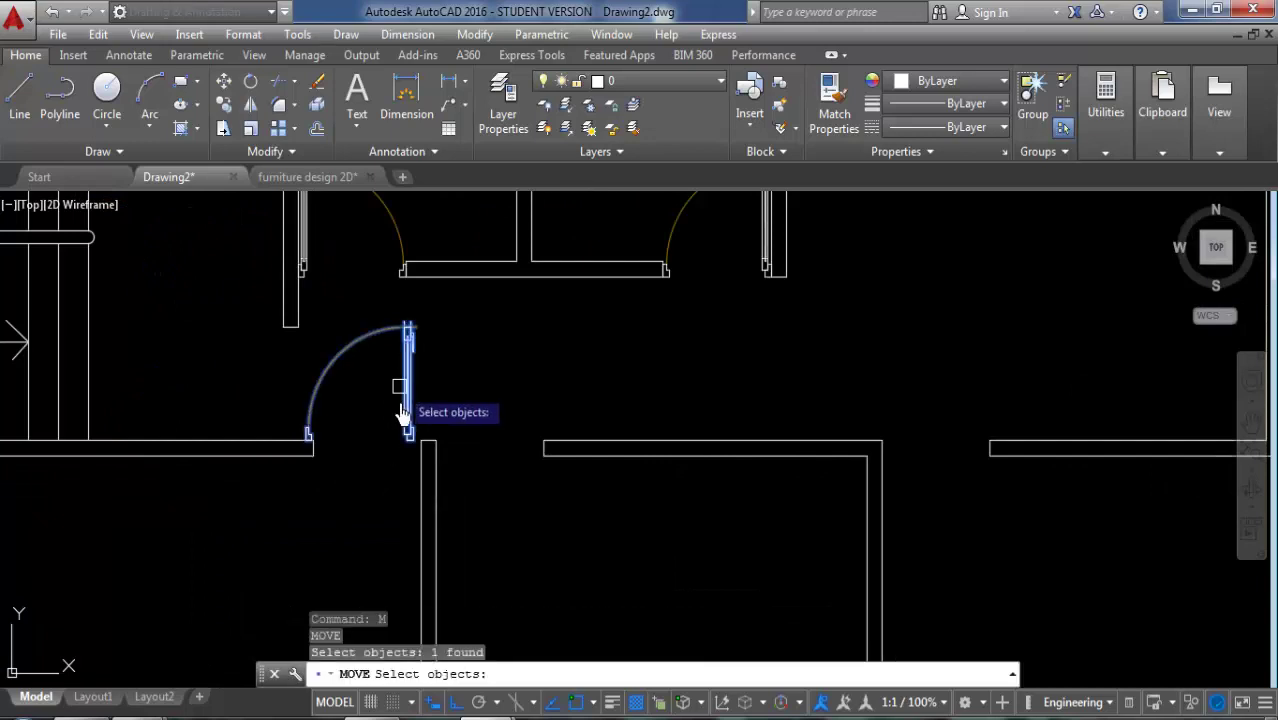
{"action": "key", "text": "Return"}
{"action": "scroll", "coordinate": [410, 460], "scroll_direction": "up", "scroll_amount": 2}
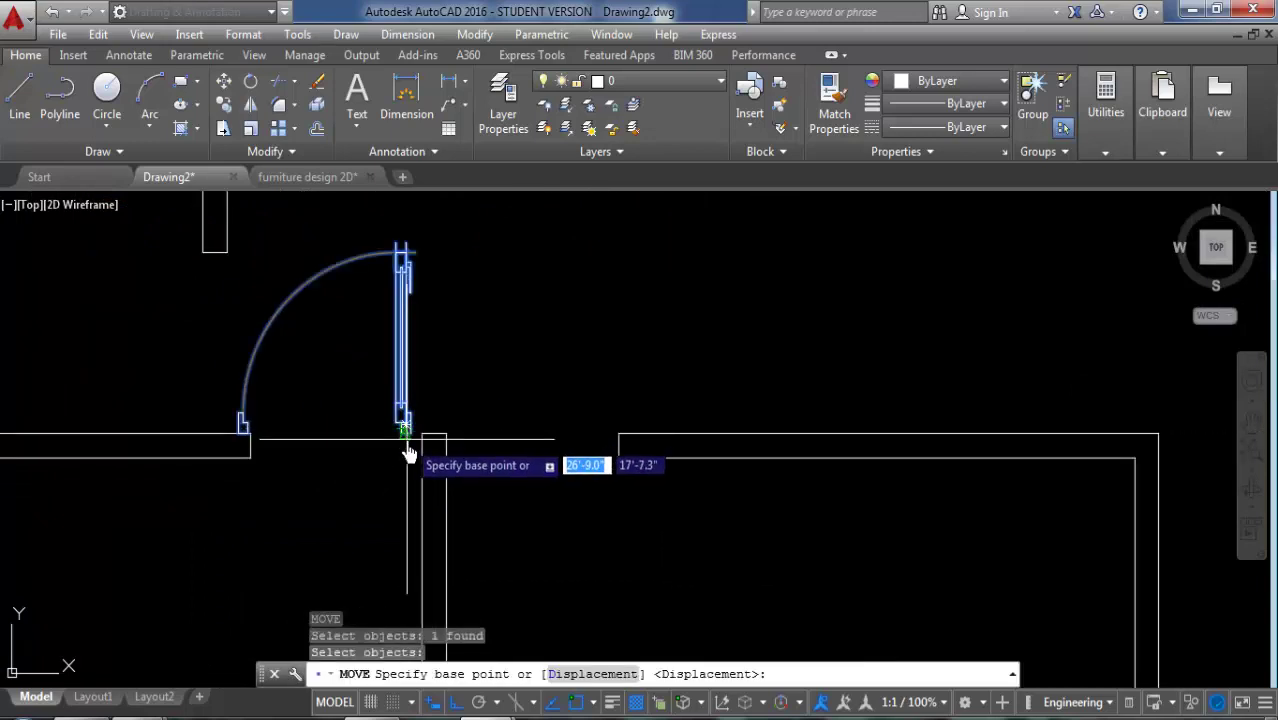
{"action": "scroll", "coordinate": [410, 435], "scroll_direction": "up", "scroll_amount": 3}
{"action": "left_click", "coordinate": [411, 414]}
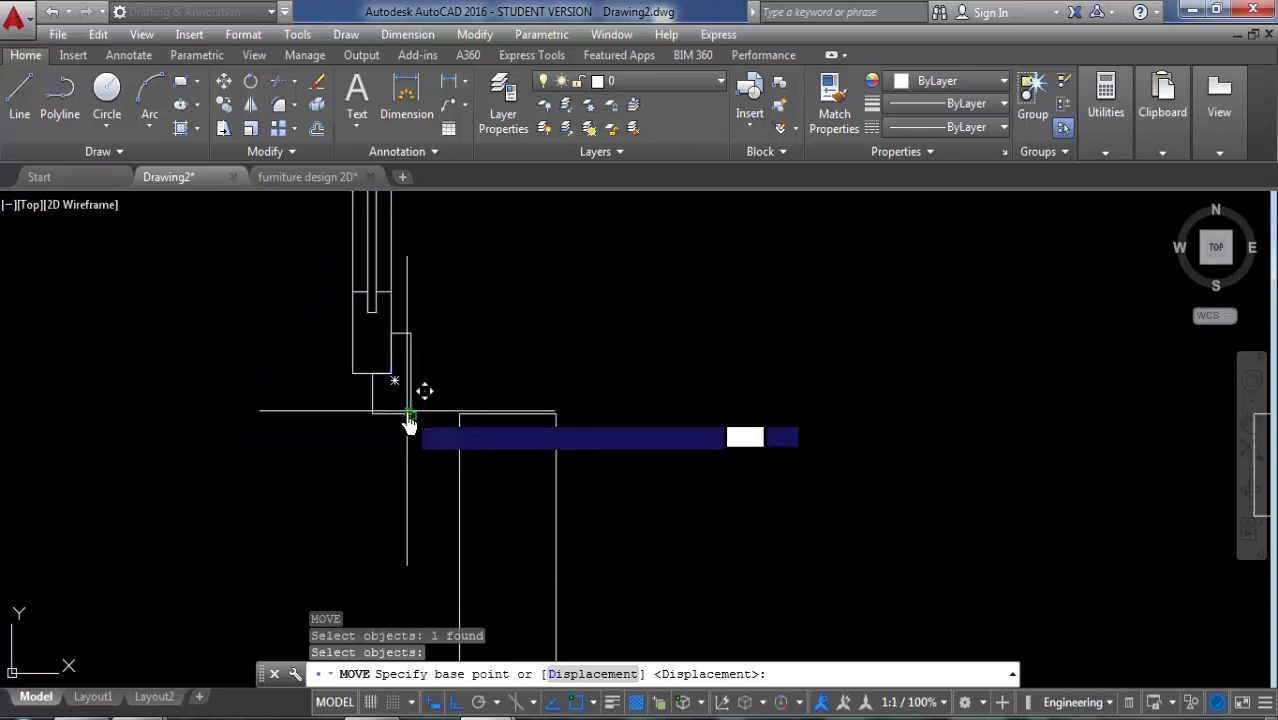
{"action": "left_click", "coordinate": [478, 430]}
{"action": "scroll", "coordinate": [570, 433], "scroll_direction": "down", "scroll_amount": 2}
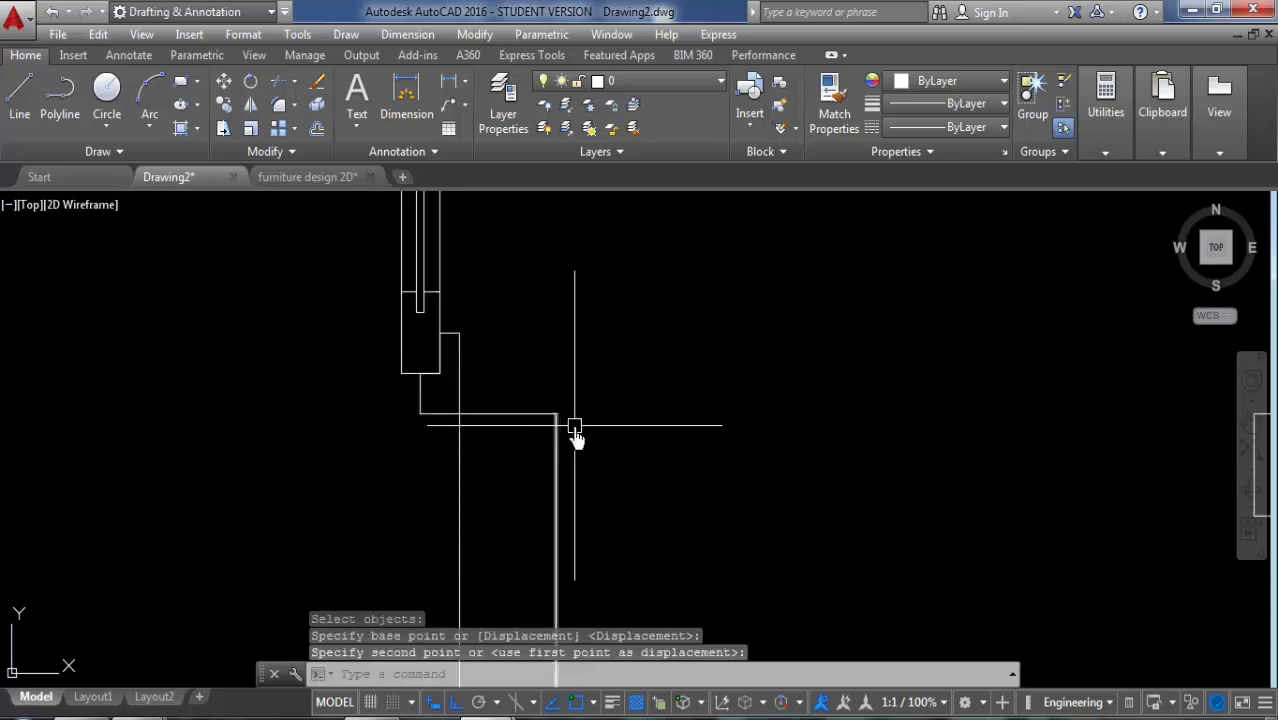
{"action": "scroll", "coordinate": [560, 450], "scroll_direction": "down", "scroll_amount": 1}
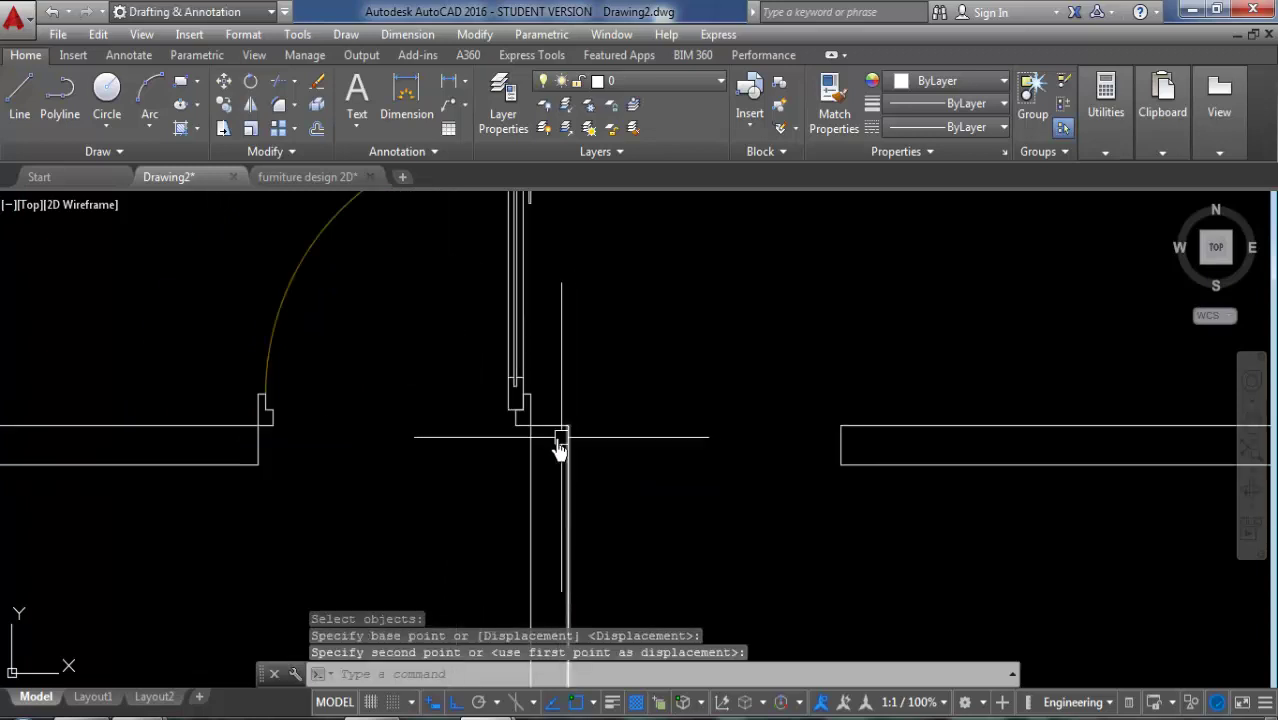
Step: Mirror the door across a horizontal line, erasing the original (Yes)
{"action": "left_click", "coordinate": [249, 106]}
{"action": "left_click", "coordinate": [512, 318]}
{"action": "key", "text": "Return"}
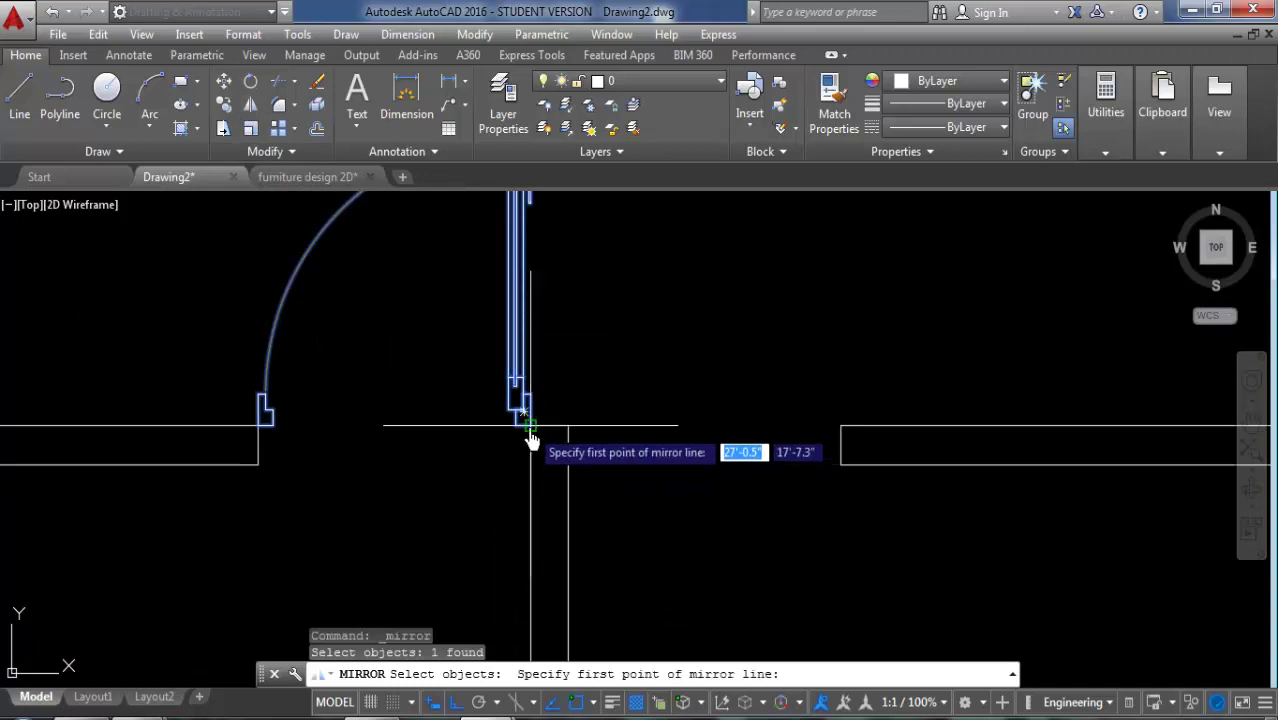
{"action": "left_click", "coordinate": [531, 440]}
{"action": "left_click", "coordinate": [659, 437]}
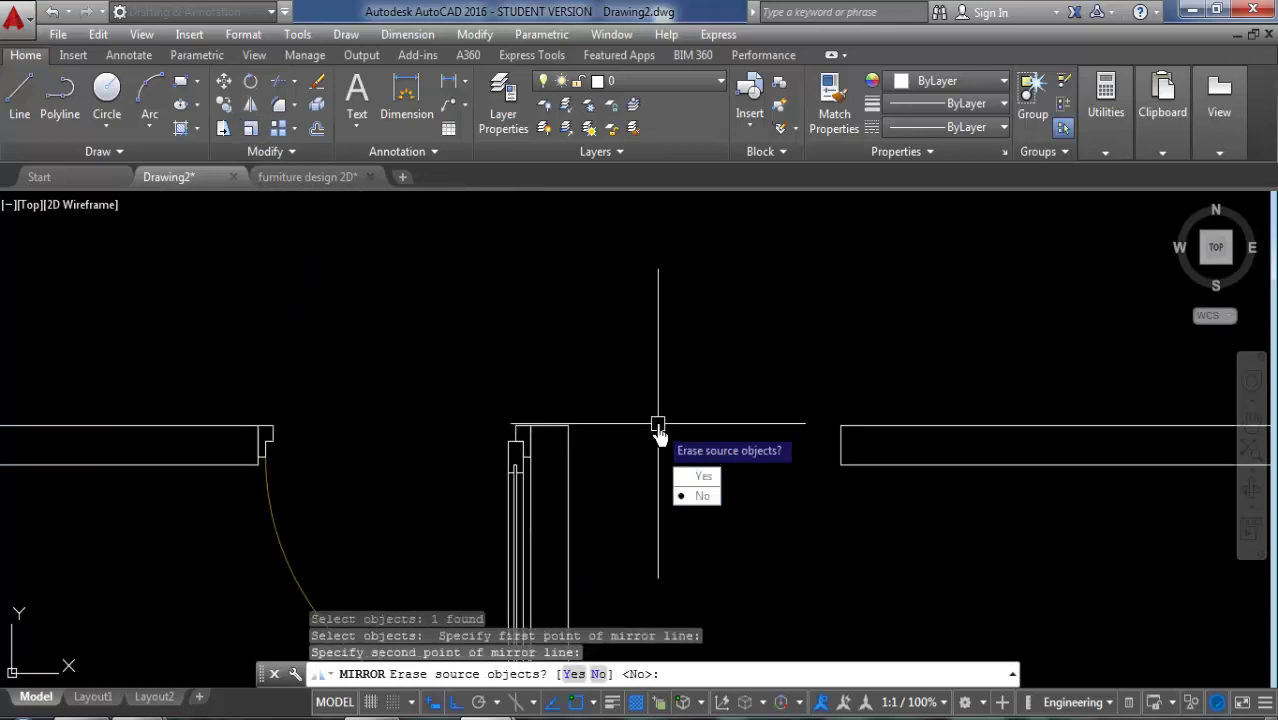
{"action": "type", "text": "y"}
{"action": "key", "text": "Return"}
Step: Mirror the flipped door across a vertical line, keeping the original, to form a double door
{"action": "left_click", "coordinate": [250, 108]}
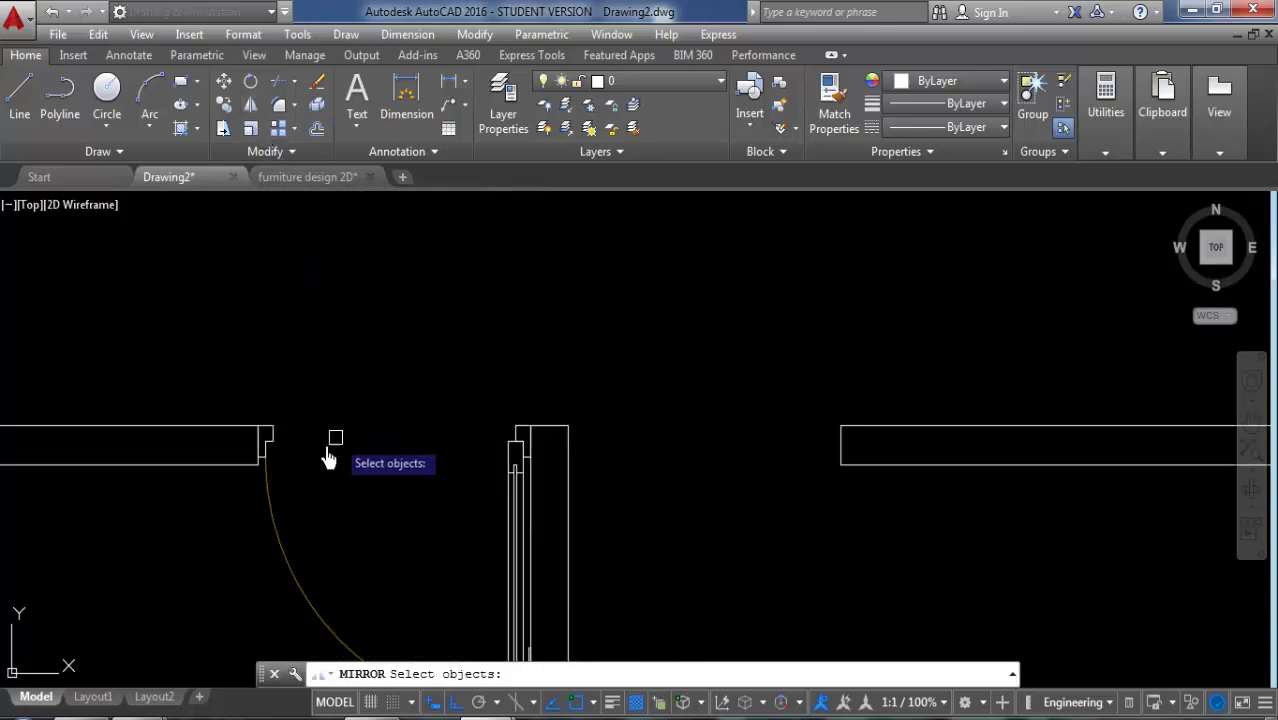
{"action": "left_click", "coordinate": [282, 545]}
{"action": "key", "text": "Return"}
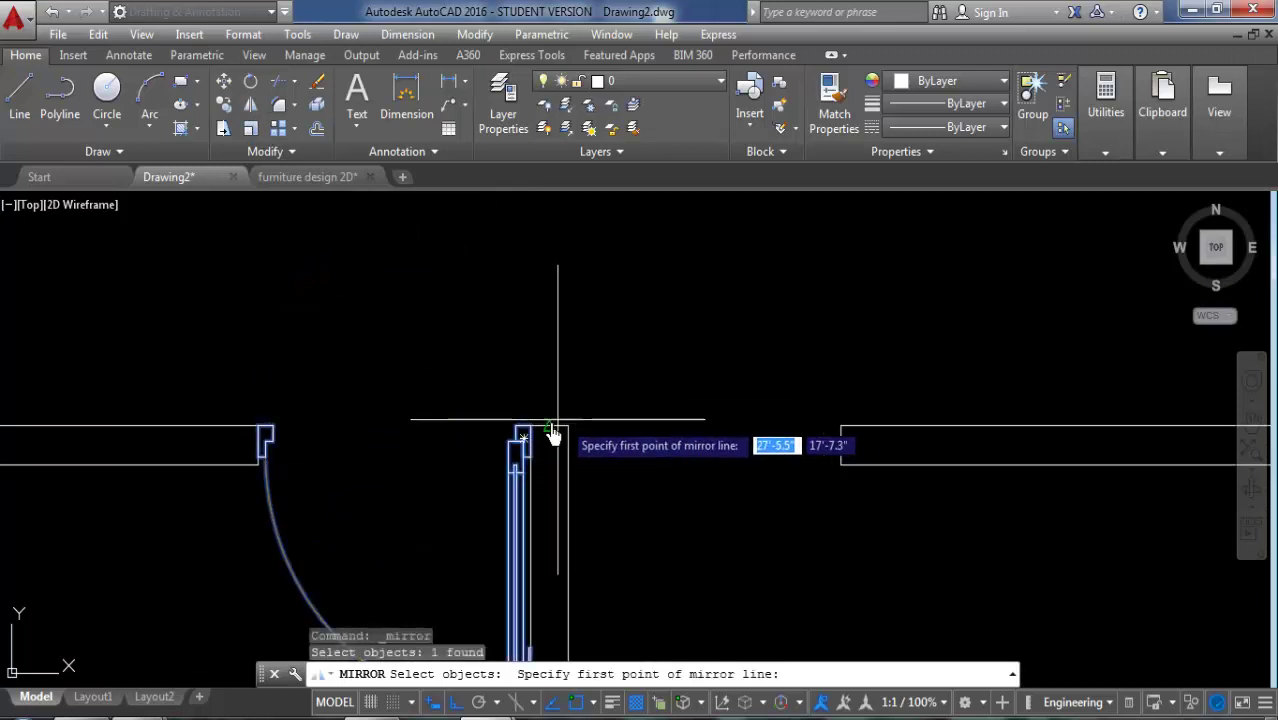
{"action": "left_click", "coordinate": [545, 437]}
{"action": "left_click", "coordinate": [549, 334]}
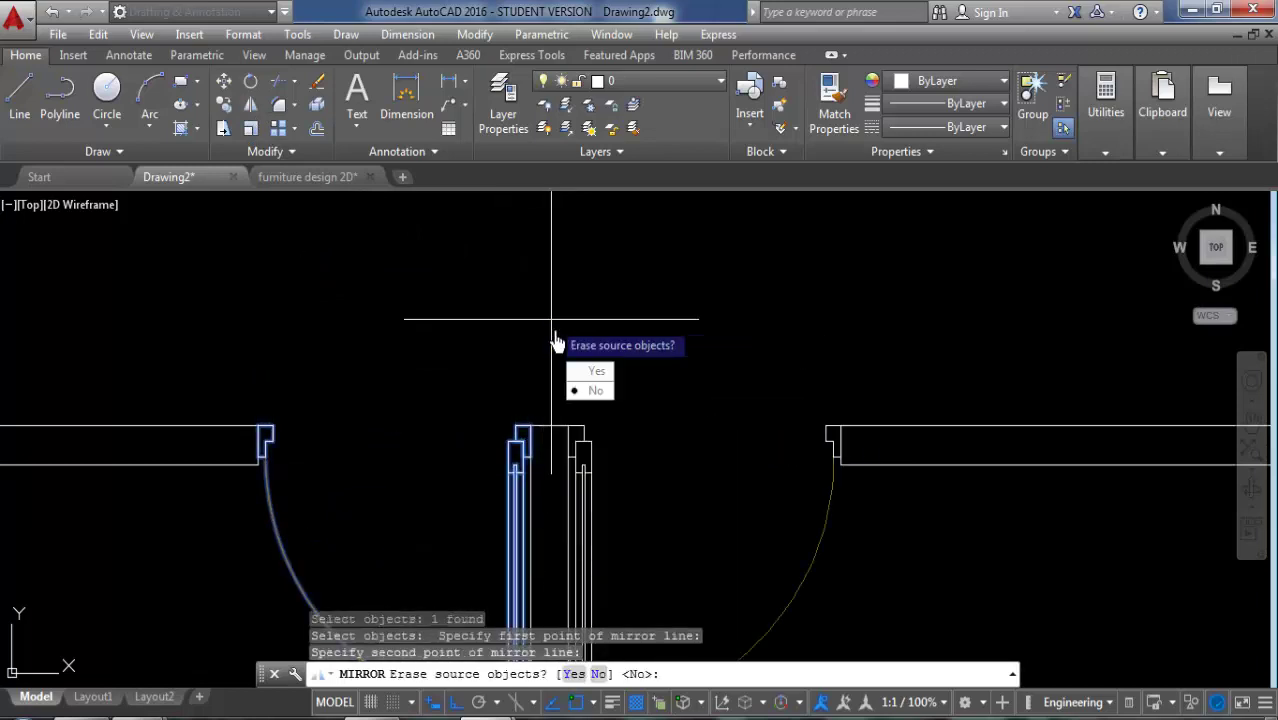
{"action": "key", "text": "Return"}
{"action": "scroll", "coordinate": [510, 360], "scroll_direction": "down", "scroll_amount": 3}
{"action": "scroll", "coordinate": [599, 479], "scroll_direction": "down", "scroll_amount": 2}
{"action": "scroll", "coordinate": [456, 456], "scroll_direction": "up", "scroll_amount": 2}
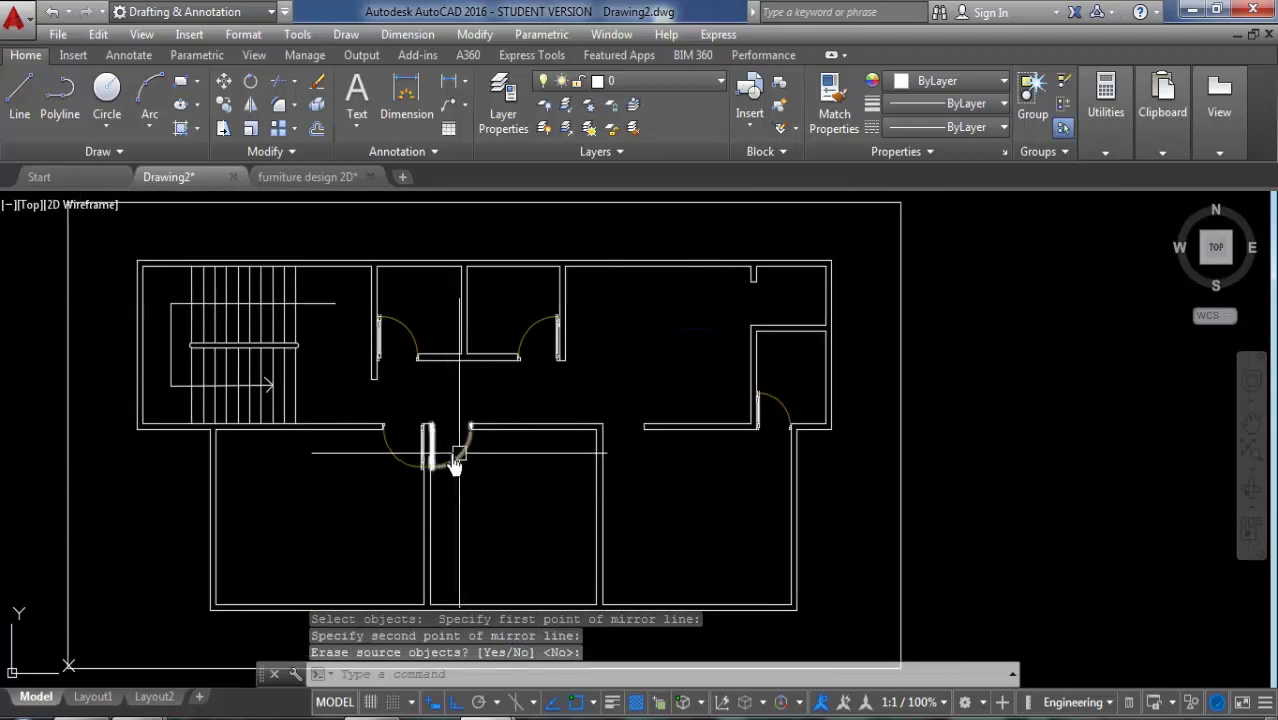
{"action": "scroll", "coordinate": [425, 462], "scroll_direction": "up", "scroll_amount": 3}
{"action": "key", "text": "Return"}
{"action": "left_click", "coordinate": [456, 462]}
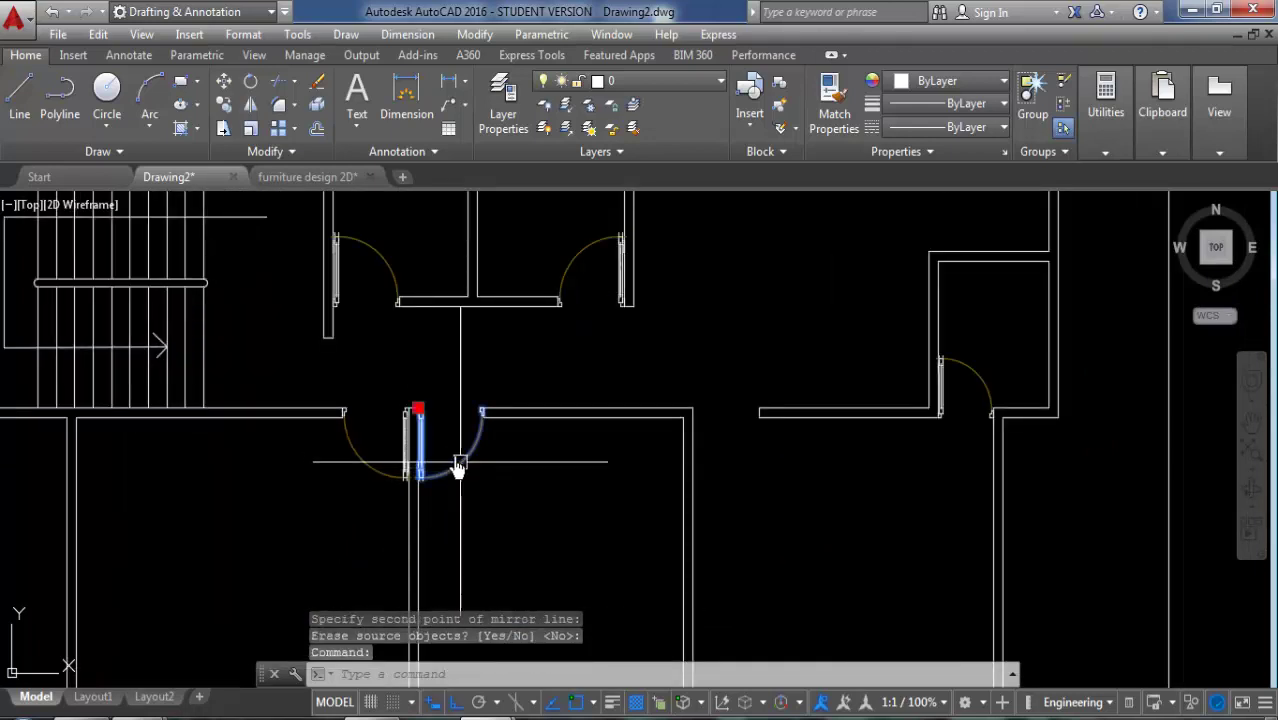
Step: Copy the selected door from its hinge into the lower-right room's doorway
{"action": "left_click", "coordinate": [223, 108]}
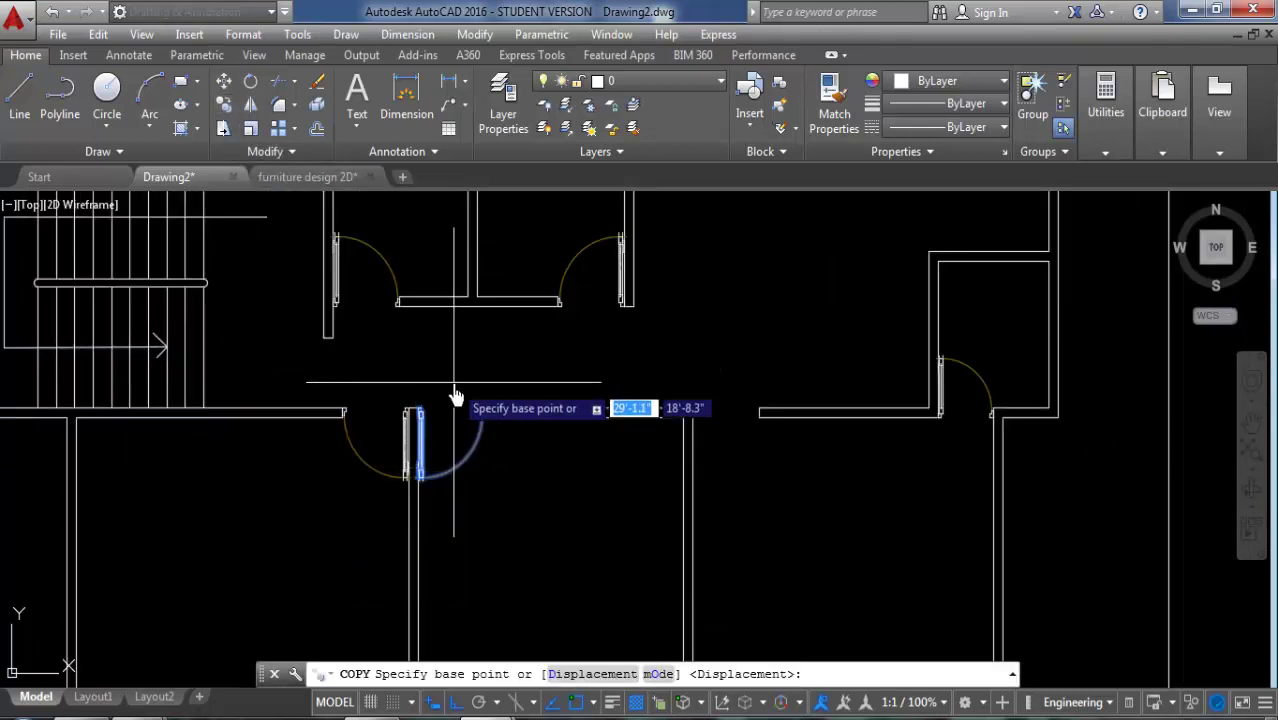
{"action": "scroll", "coordinate": [465, 400], "scroll_direction": "up", "scroll_amount": 3}
{"action": "left_click", "coordinate": [559, 484]}
{"action": "scroll", "coordinate": [562, 478], "scroll_direction": "down", "scroll_amount": 3}
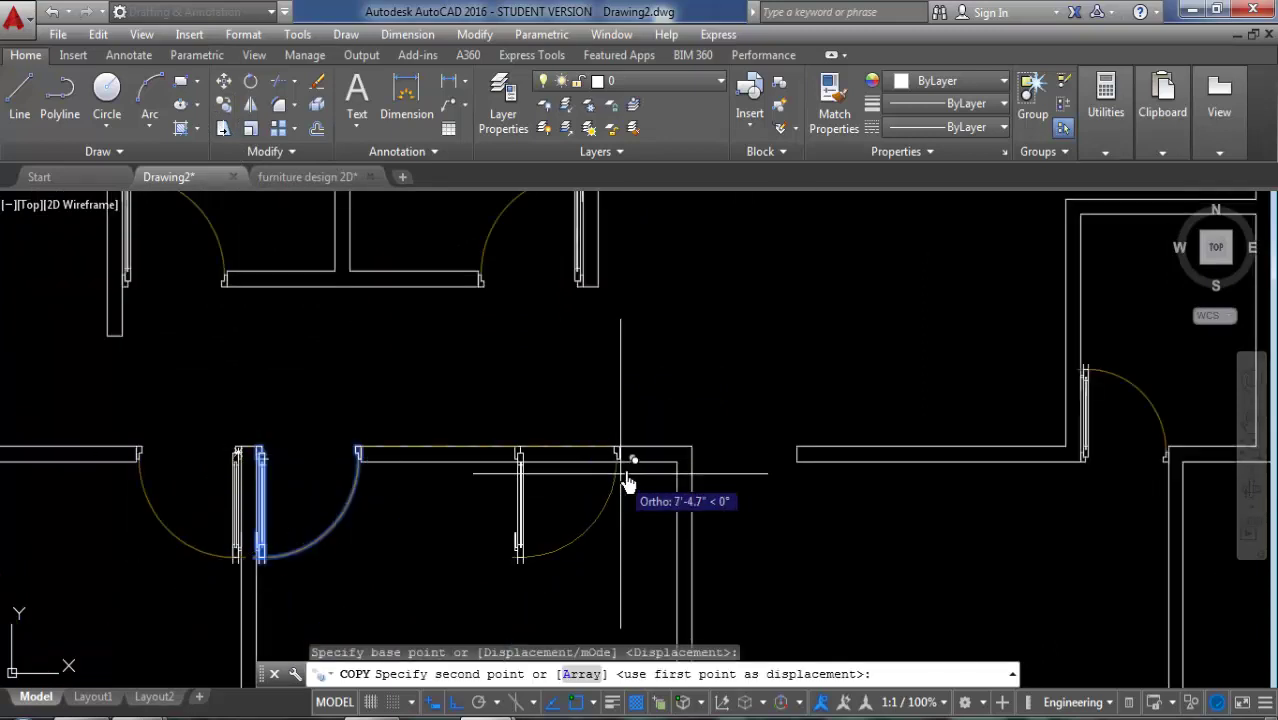
{"action": "left_click", "coordinate": [796, 455]}
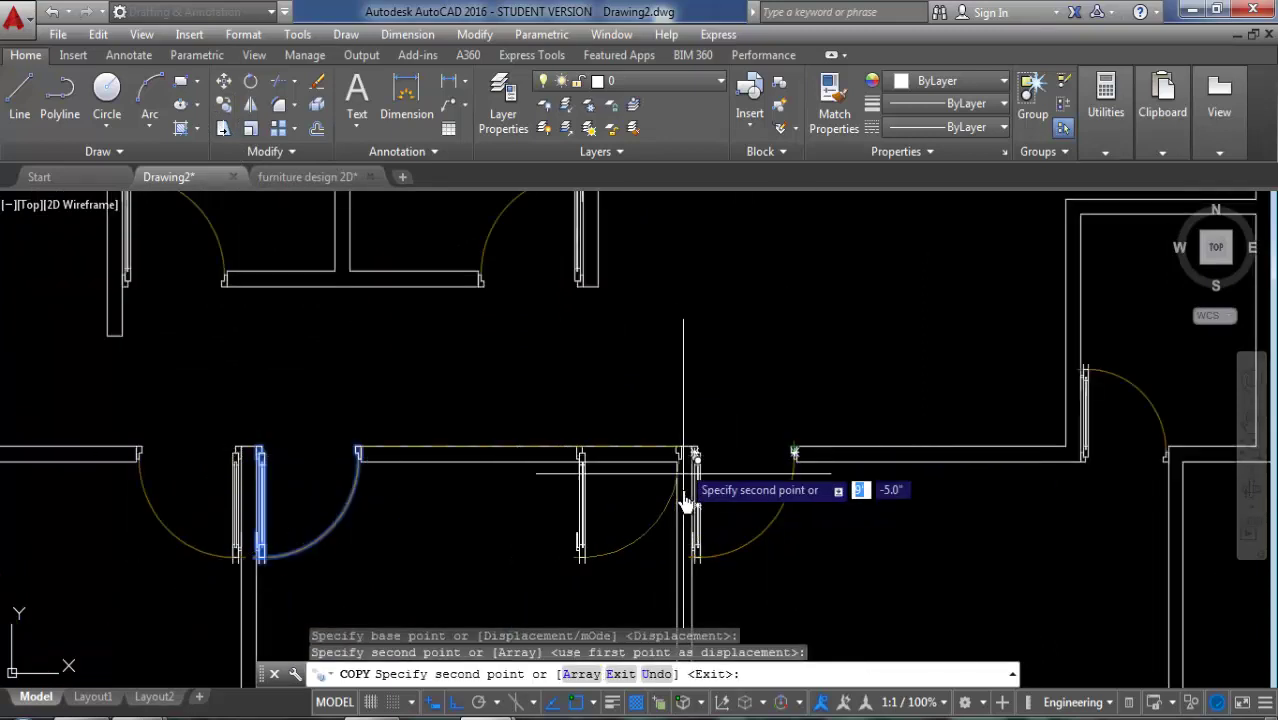
{"action": "scroll", "coordinate": [682, 497], "scroll_direction": "down", "scroll_amount": 3}
{"action": "key", "text": "Return"}
{"action": "mouse_move", "coordinate": [833, 485]}
{"action": "middle_mouse_down"}
{"action": "mouse_move", "coordinate": [807, 390]}
{"action": "mouse_move", "coordinate": [813, 435]}
{"action": "middle_mouse_up"}
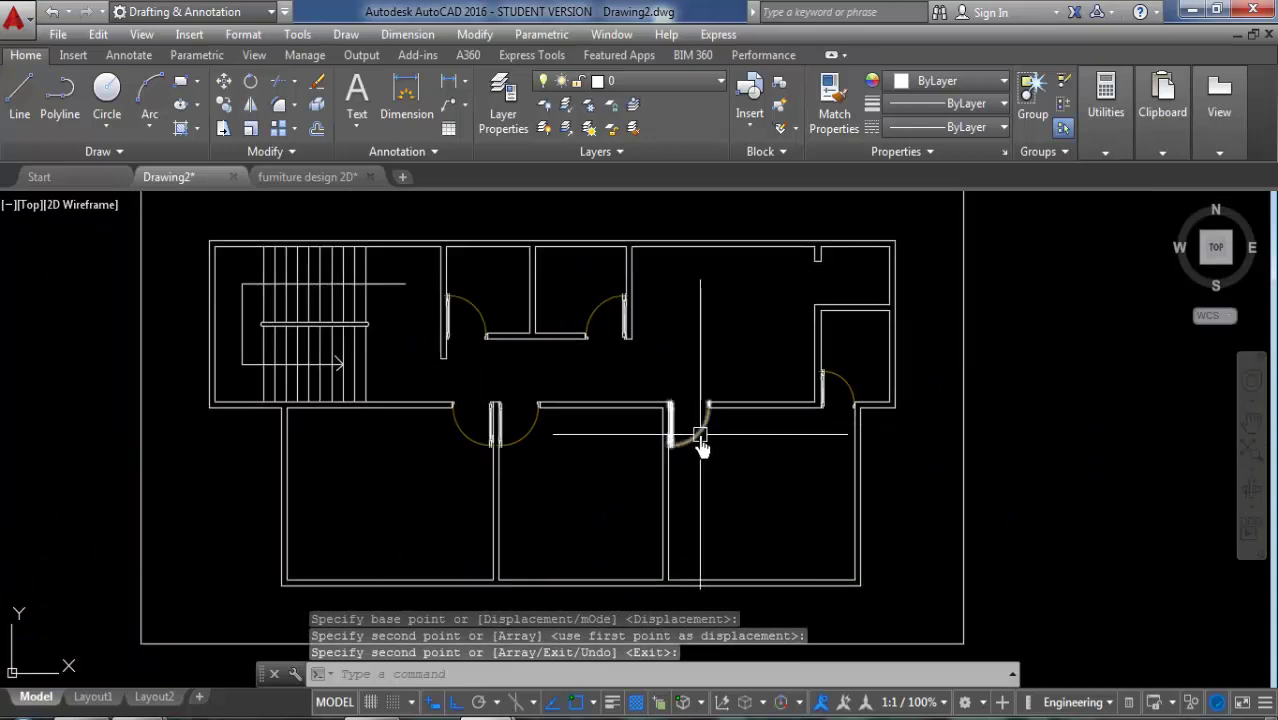
Step: Start another copy of the newly placed door, then cancel it
{"action": "type", "text": "co"}
{"action": "key", "text": "Return"}
{"action": "scroll", "coordinate": [690, 434], "scroll_direction": "up", "scroll_amount": 2}
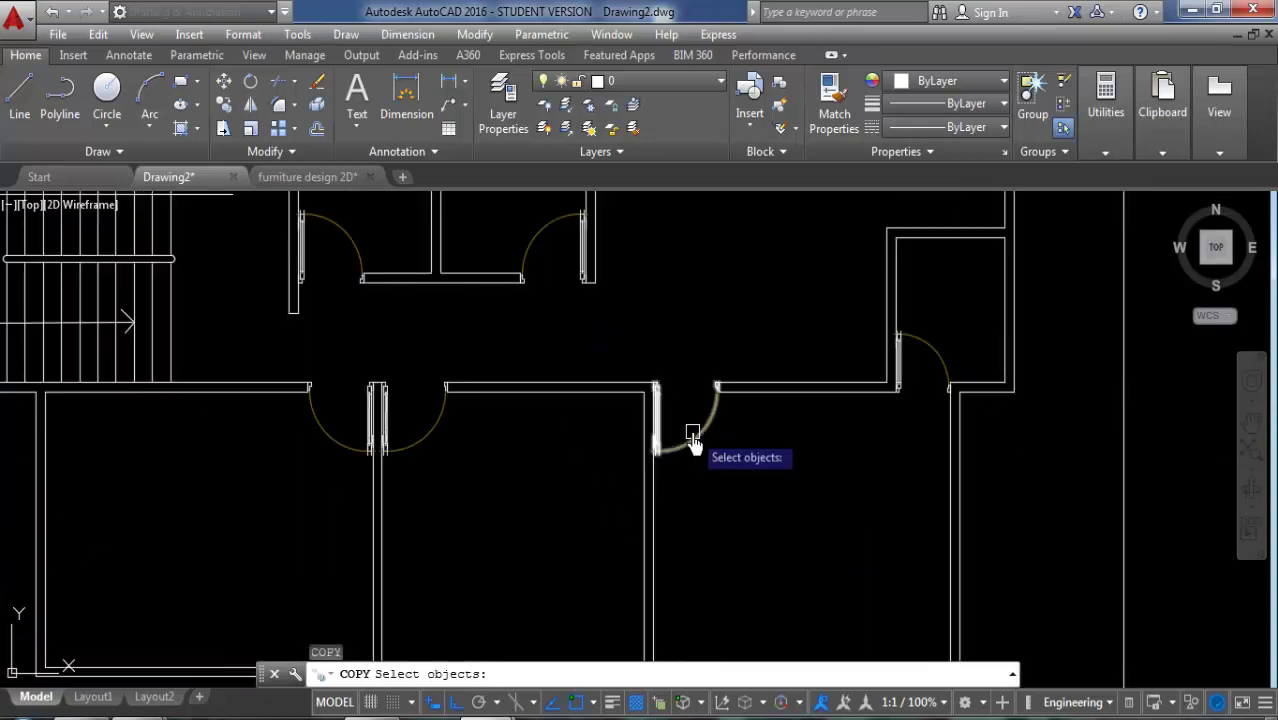
{"action": "left_click", "coordinate": [698, 441]}
{"action": "key", "text": "Return"}
{"action": "scroll", "coordinate": [730, 460], "scroll_direction": "down", "scroll_amount": 2}
{"action": "scroll", "coordinate": [710, 422], "scroll_direction": "up", "scroll_amount": 2}
{"action": "scroll", "coordinate": [656, 451], "scroll_direction": "up", "scroll_amount": 2}
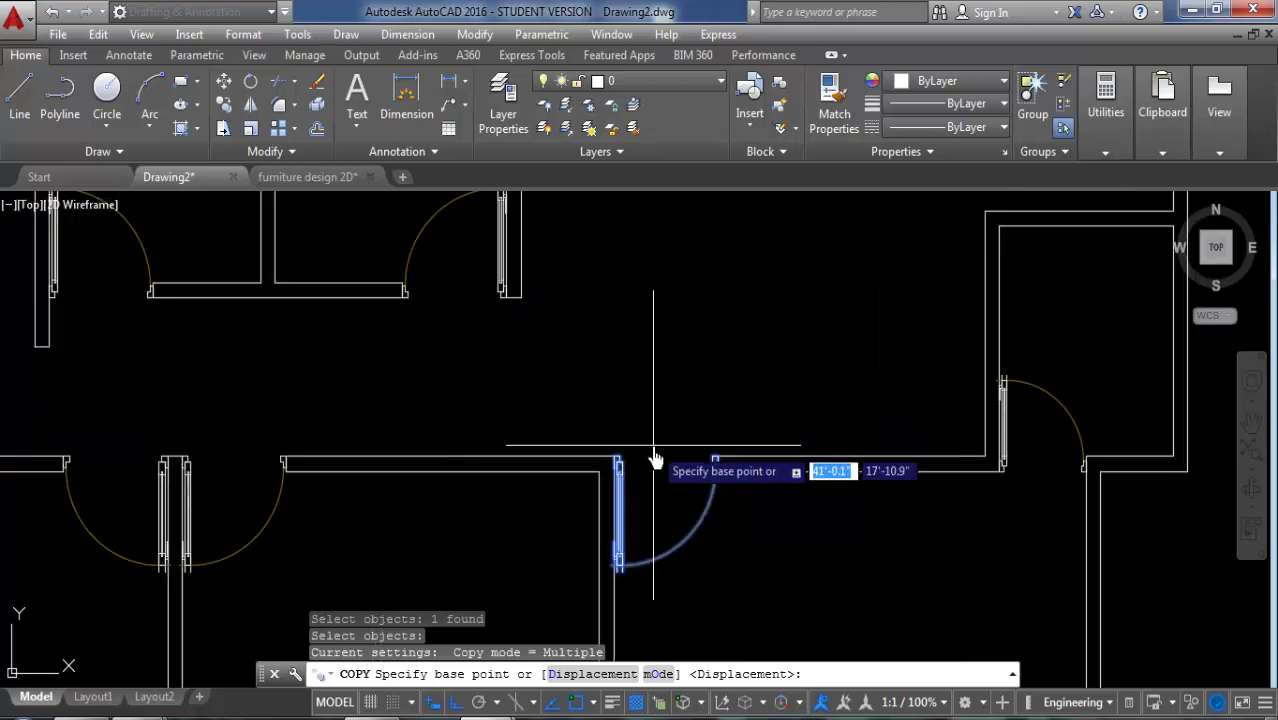
{"action": "scroll", "coordinate": [668, 475], "scroll_direction": "down", "scroll_amount": 2}
{"action": "key", "text": "Escape"}
{"action": "key", "text": "Escape"}
{"action": "key", "text": "Escape"}
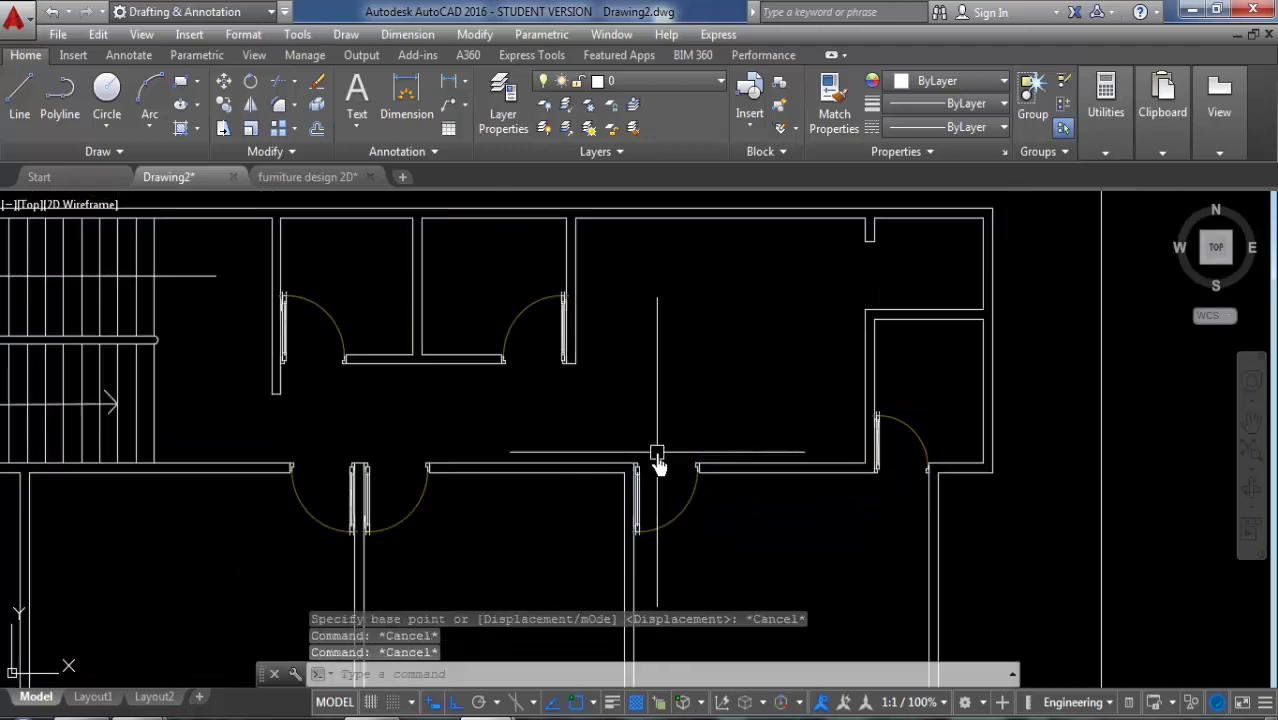
Step: Copy the right-hand room's door up into the small upper-right room's doorway
{"action": "type", "text": "co"}
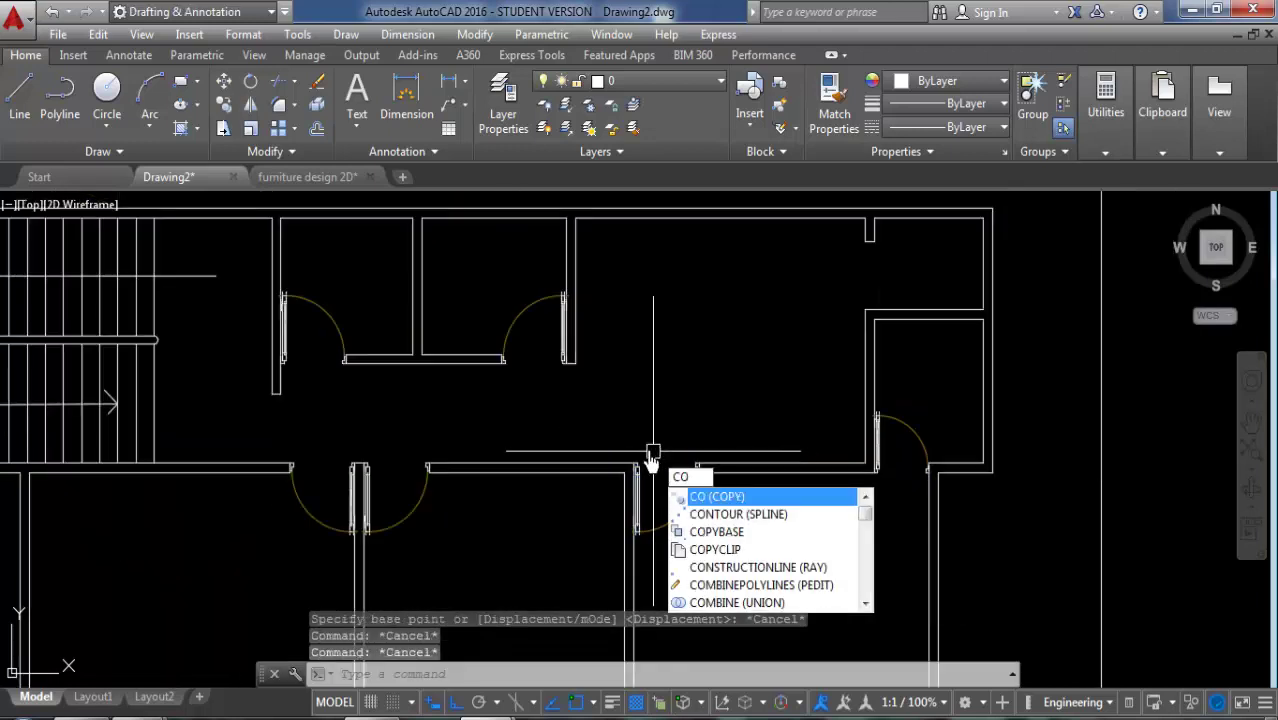
{"action": "key", "text": "Return"}
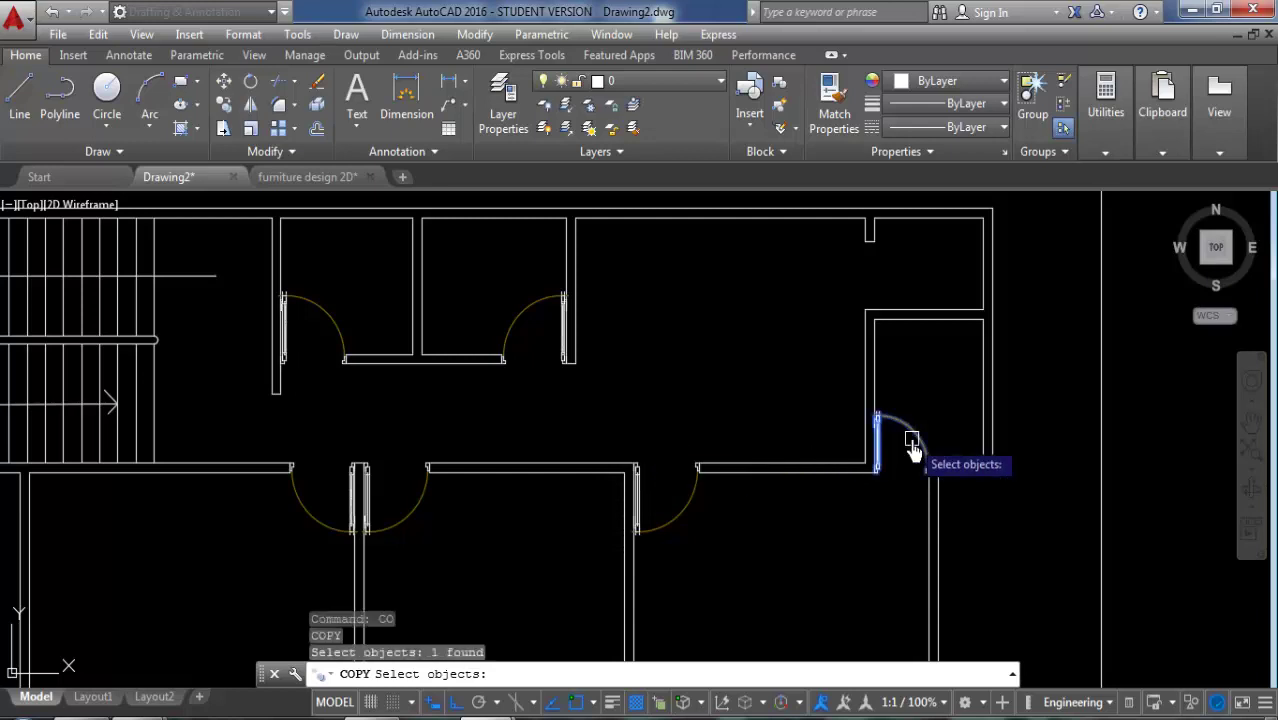
{"action": "left_click", "coordinate": [907, 443]}
{"action": "key", "text": "Return"}
{"action": "scroll", "coordinate": [870, 451], "scroll_direction": "up", "scroll_amount": 5}
{"action": "left_click", "coordinate": [877, 458]}
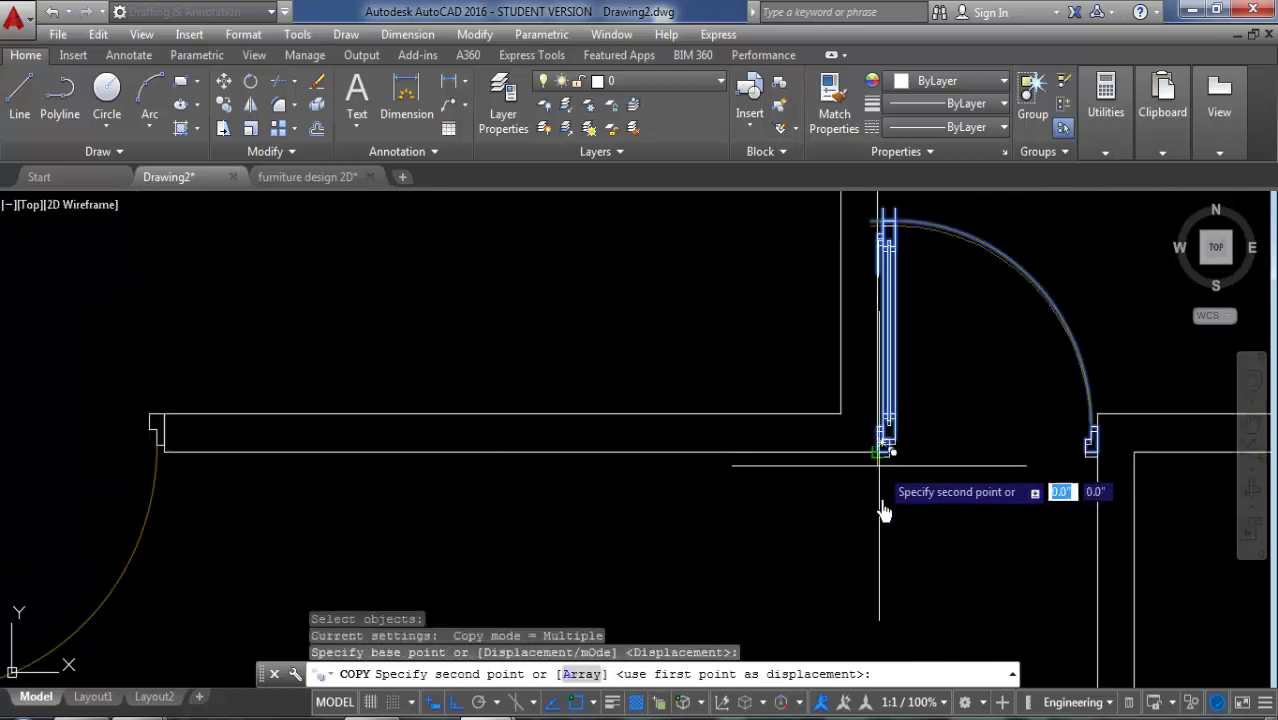
{"action": "scroll", "coordinate": [860, 440], "scroll_direction": "down", "scroll_amount": 5}
{"action": "left_click", "coordinate": [841, 257]}
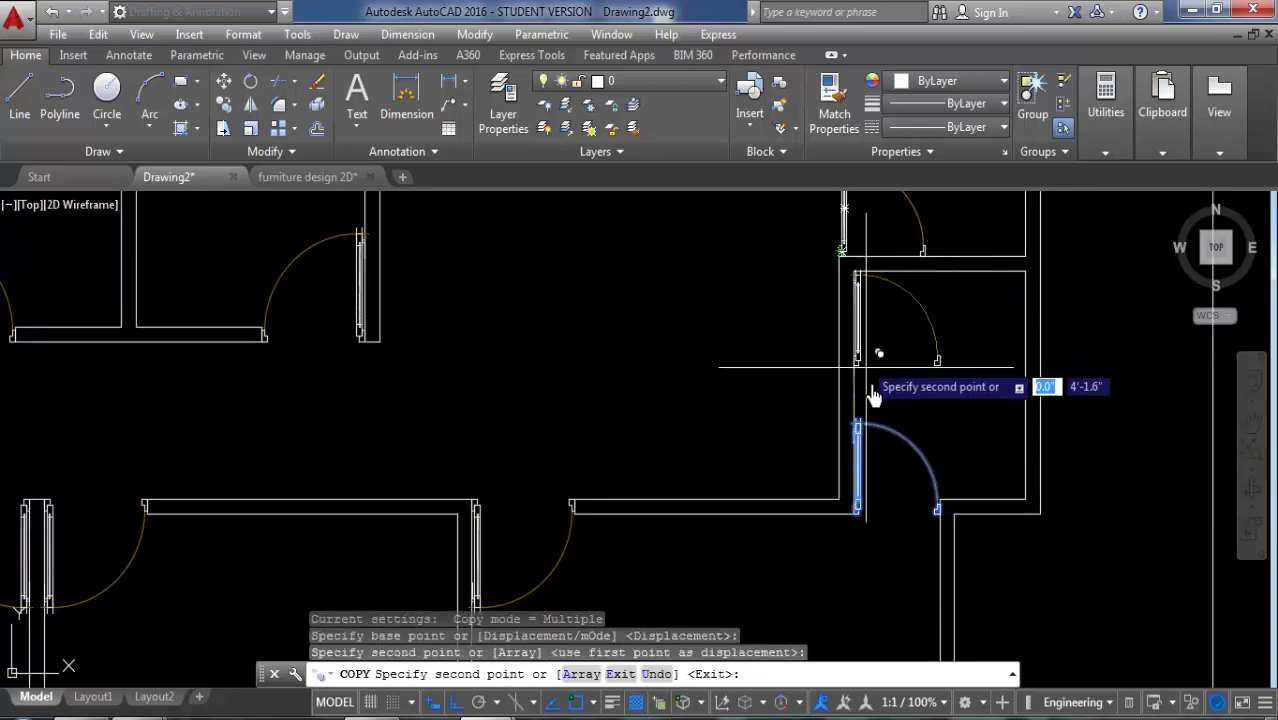
{"action": "key", "text": "Return"}
{"action": "scroll", "coordinate": [879, 465], "scroll_direction": "down", "scroll_amount": 3}
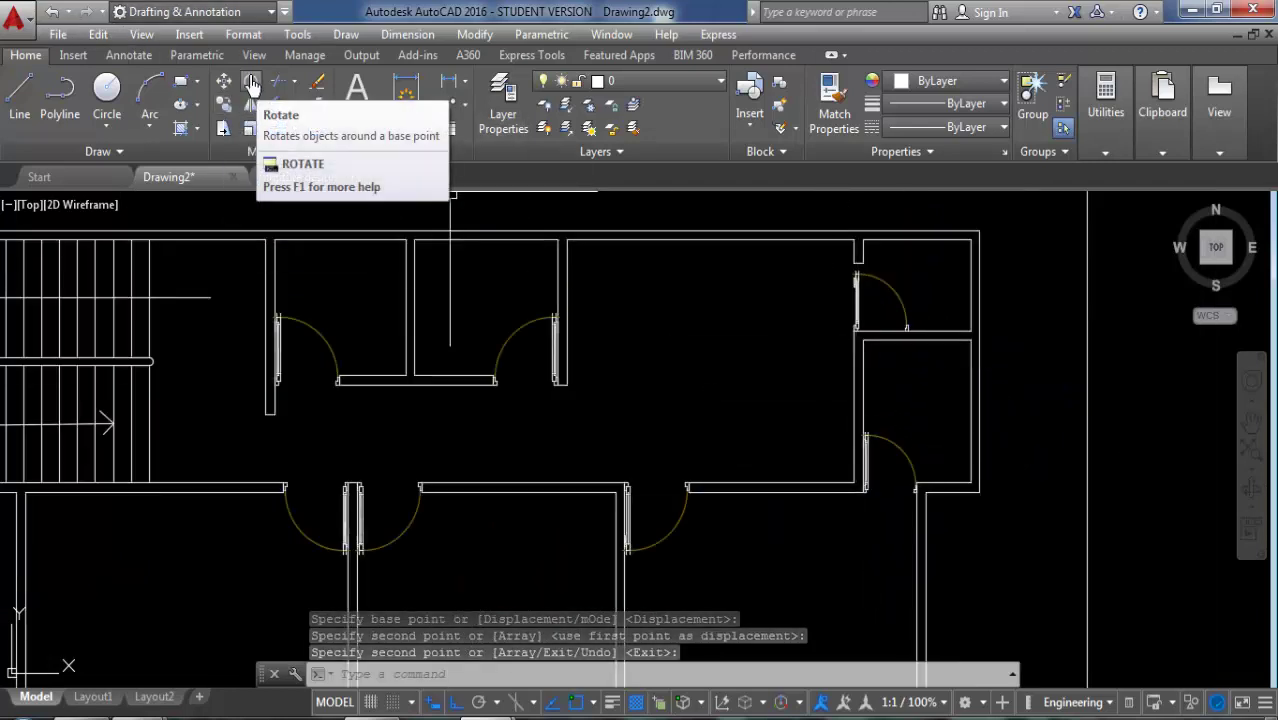
Step: Rotate the copied door about its hinge to sit in the small room's opening
{"action": "left_click", "coordinate": [252, 85]}
{"action": "left_click", "coordinate": [874, 296]}
{"action": "scroll", "coordinate": [860, 320], "scroll_direction": "up", "scroll_amount": 2}
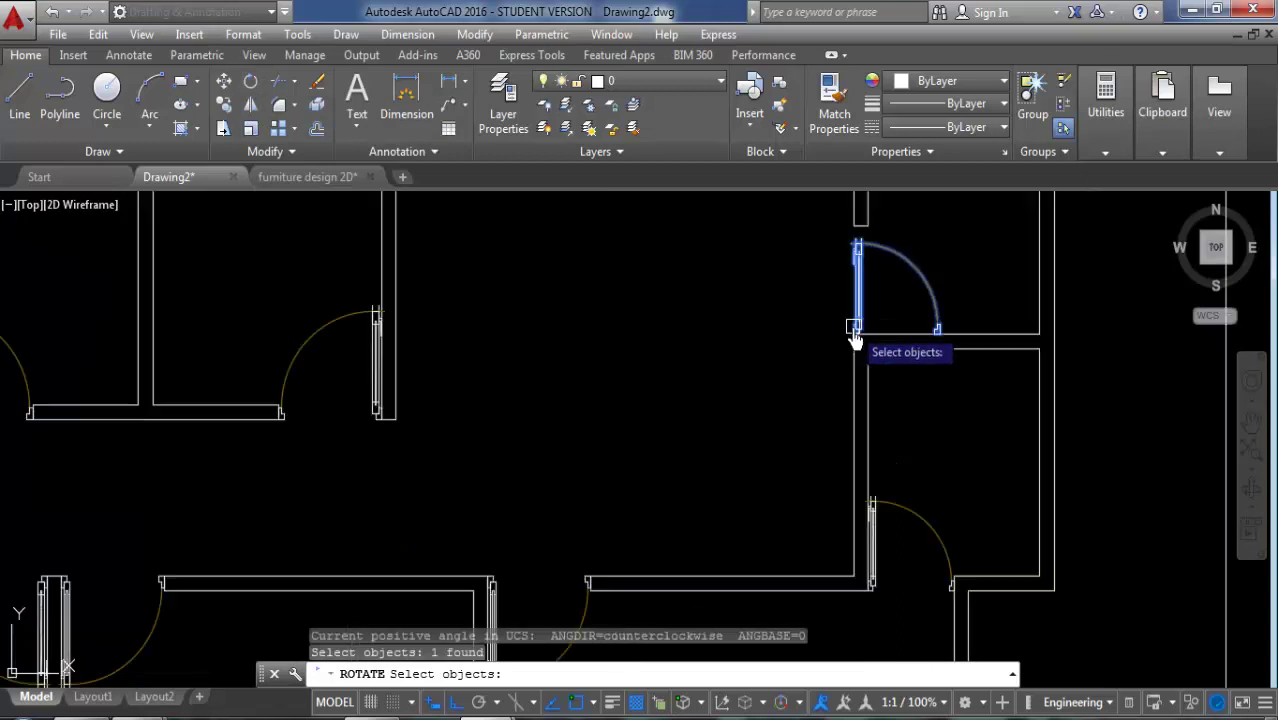
{"action": "scroll", "coordinate": [850, 335], "scroll_direction": "up", "scroll_amount": 2}
{"action": "key", "text": "Return"}
{"action": "left_click", "coordinate": [851, 334]}
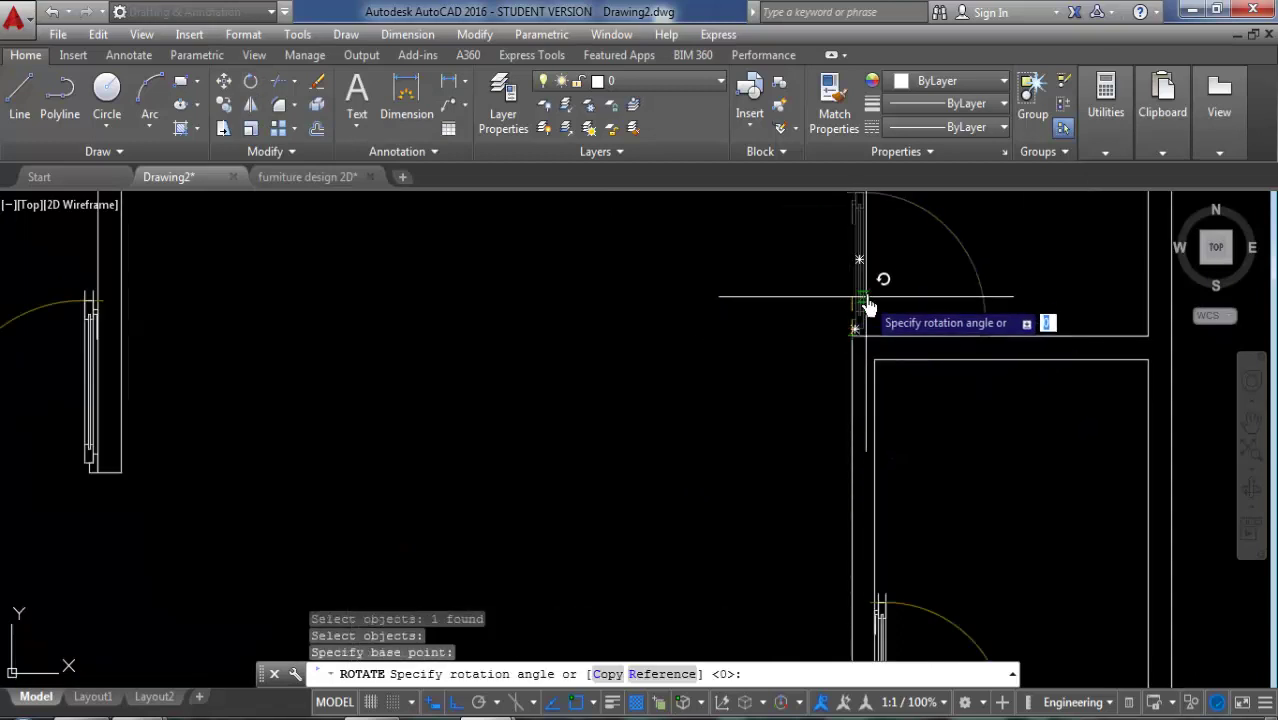
{"action": "left_click", "coordinate": [856, 265]}
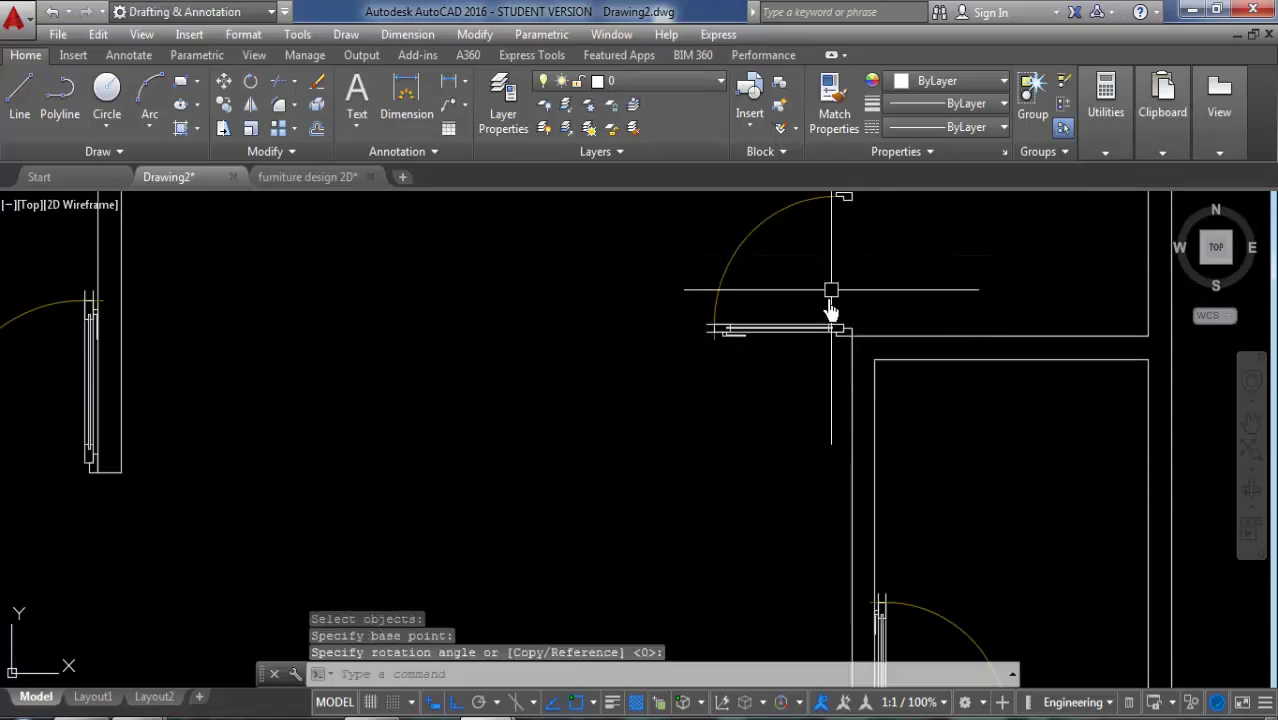
{"action": "scroll", "coordinate": [860, 300], "scroll_direction": "down", "scroll_amount": 2}
{"action": "scroll", "coordinate": [770, 318], "scroll_direction": "down", "scroll_amount": 1}
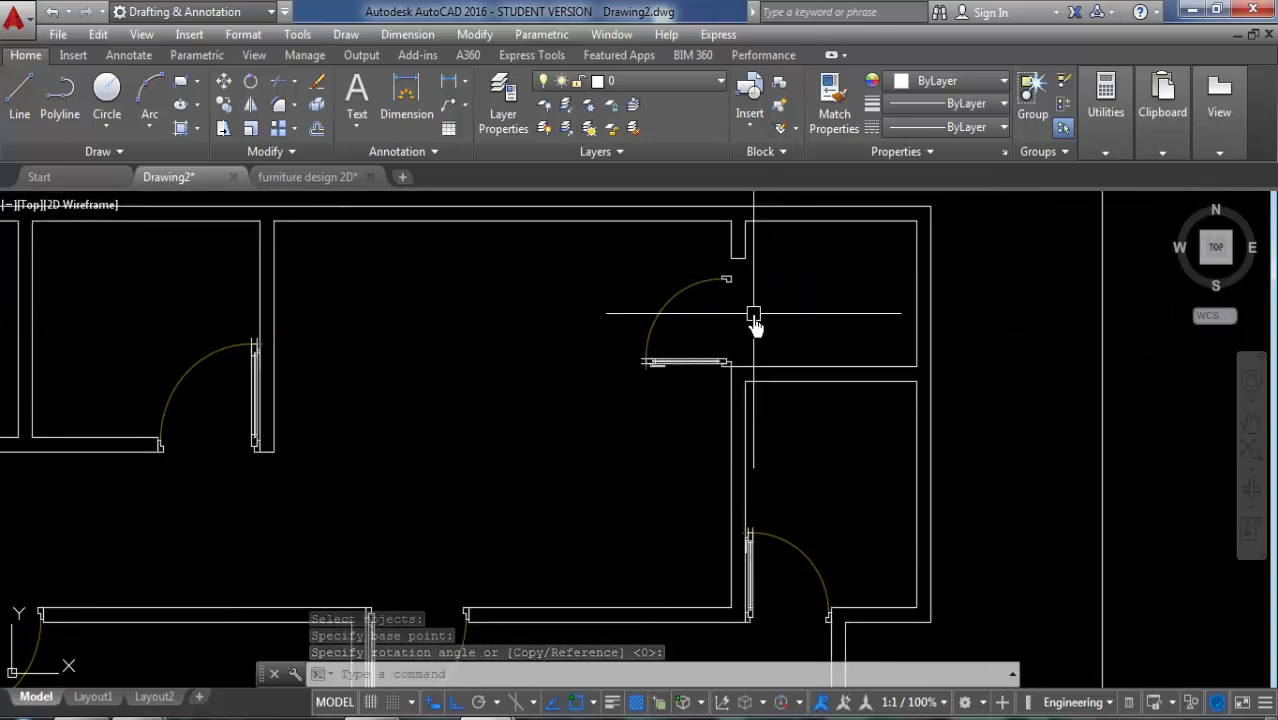
Step: Mirror the door across a vertical line through the opening, erasing the original
{"action": "left_click", "coordinate": [251, 106]}
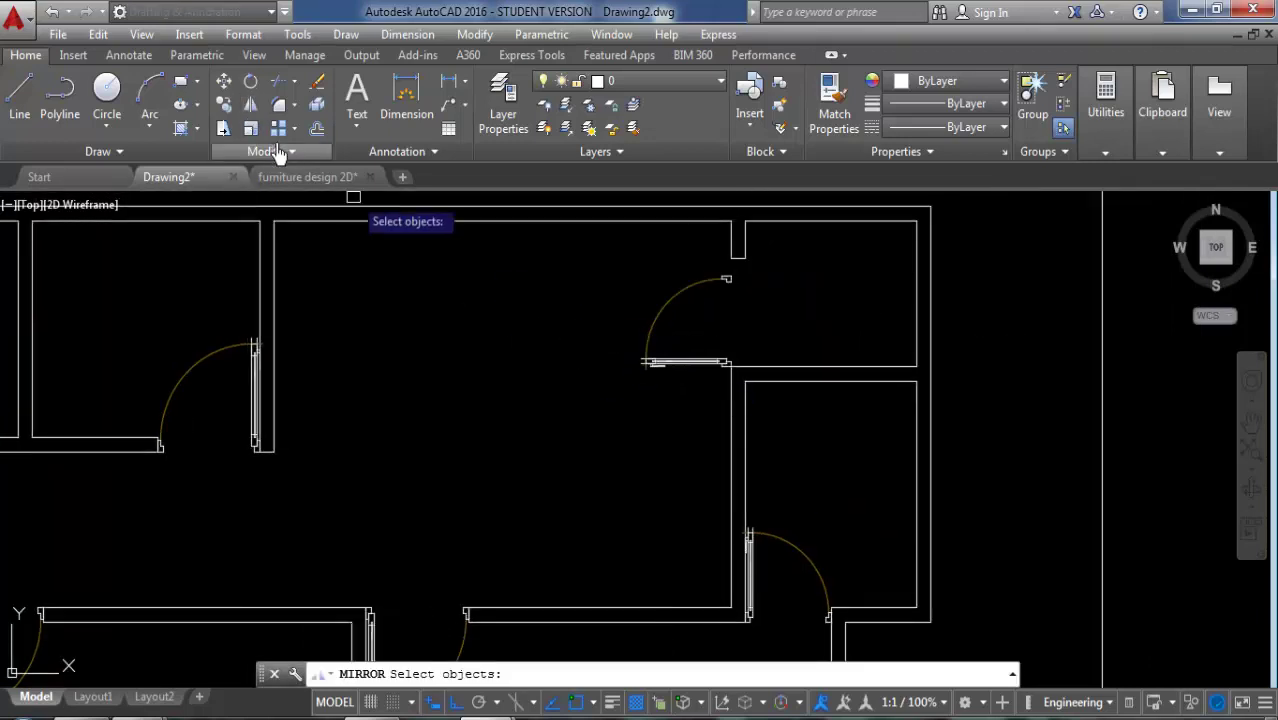
{"action": "left_click", "coordinate": [660, 363]}
{"action": "scroll", "coordinate": [756, 394], "scroll_direction": "up", "scroll_amount": 3}
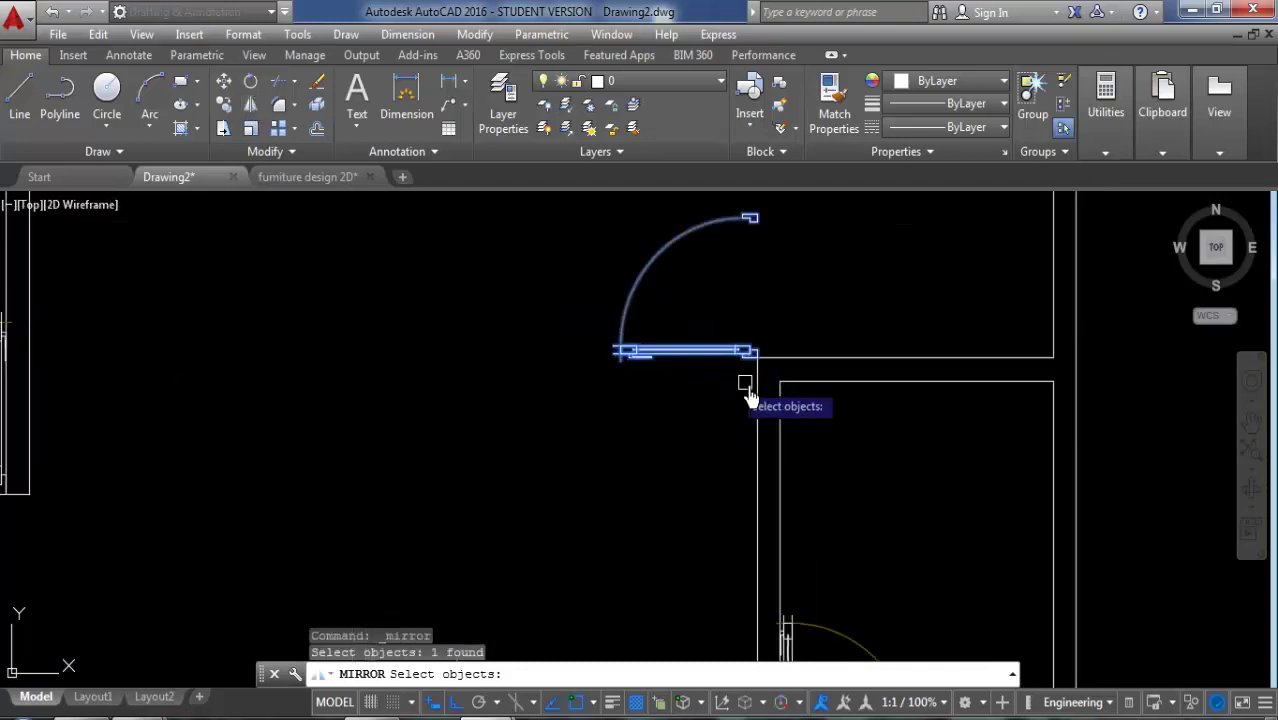
{"action": "key", "text": "Return"}
{"action": "left_click", "coordinate": [762, 350]}
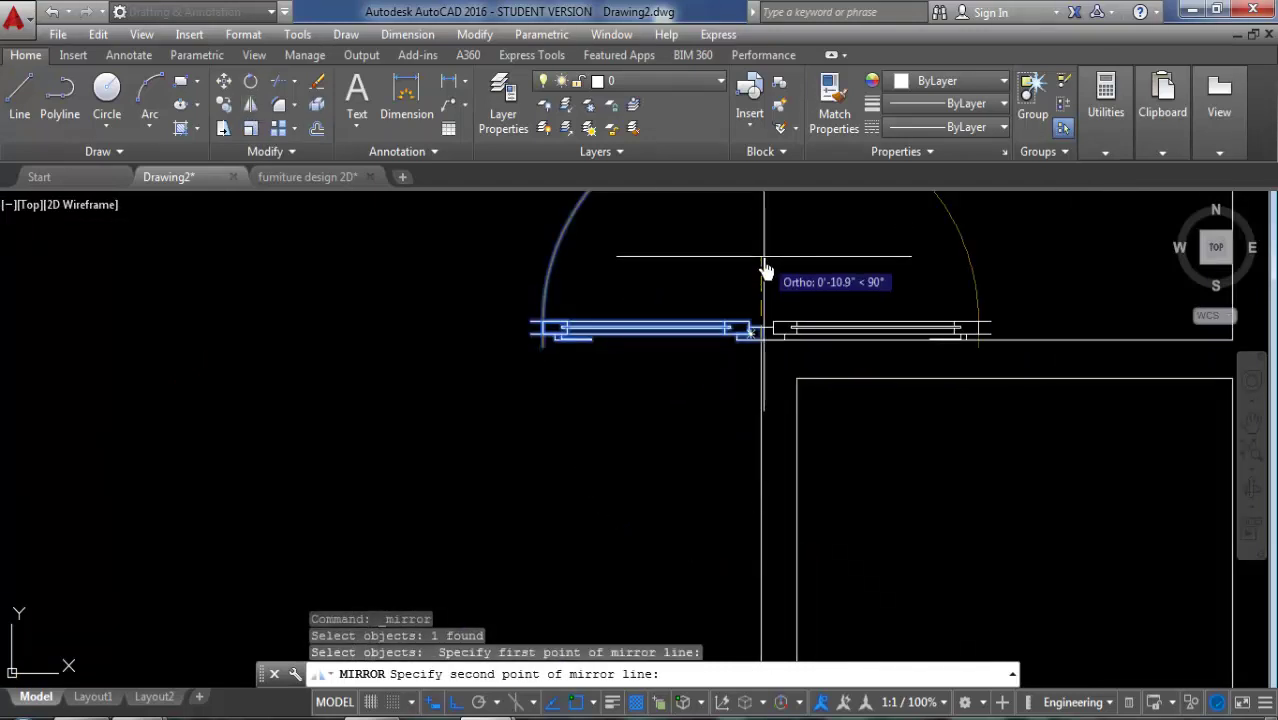
{"action": "left_click", "coordinate": [764, 274]}
{"action": "left_click", "coordinate": [814, 310]}
{"action": "scroll", "coordinate": [708, 395], "scroll_direction": "down", "scroll_amount": 2}
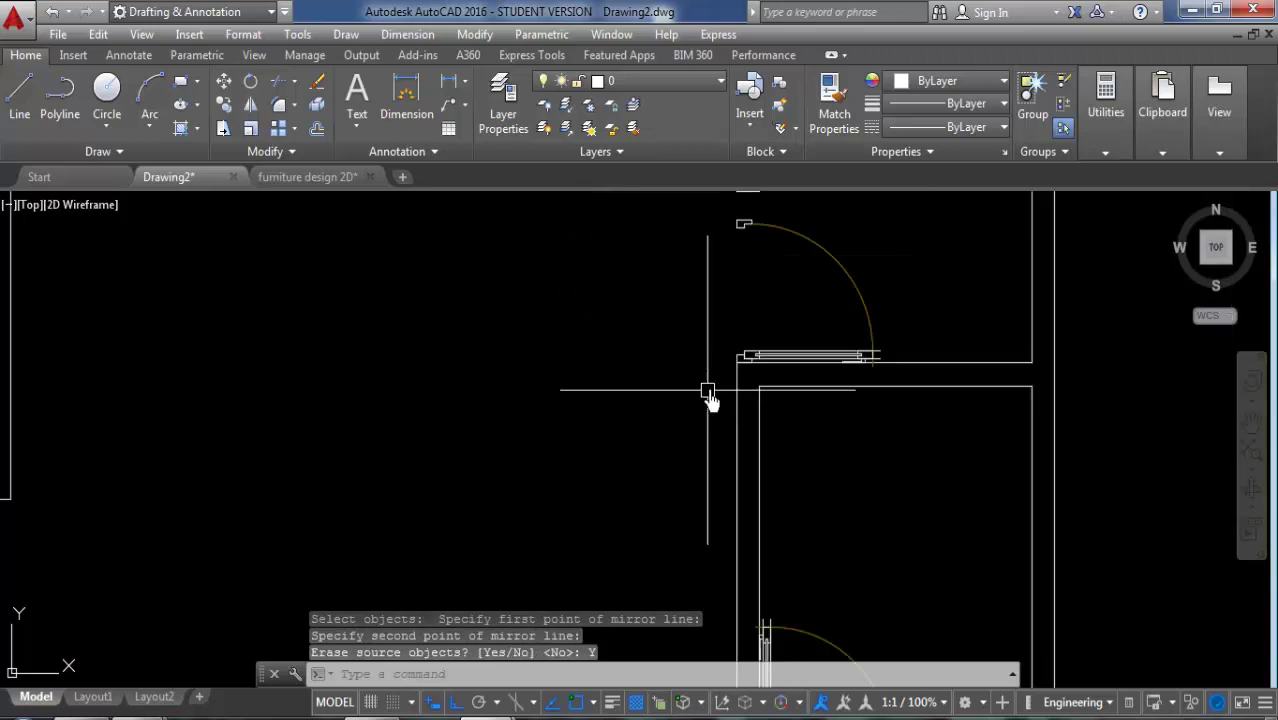
Step: Scale the door down about its hinge end
{"action": "left_click", "coordinate": [250, 128]}
{"action": "left_click", "coordinate": [855, 287]}
{"action": "key", "text": "Return"}
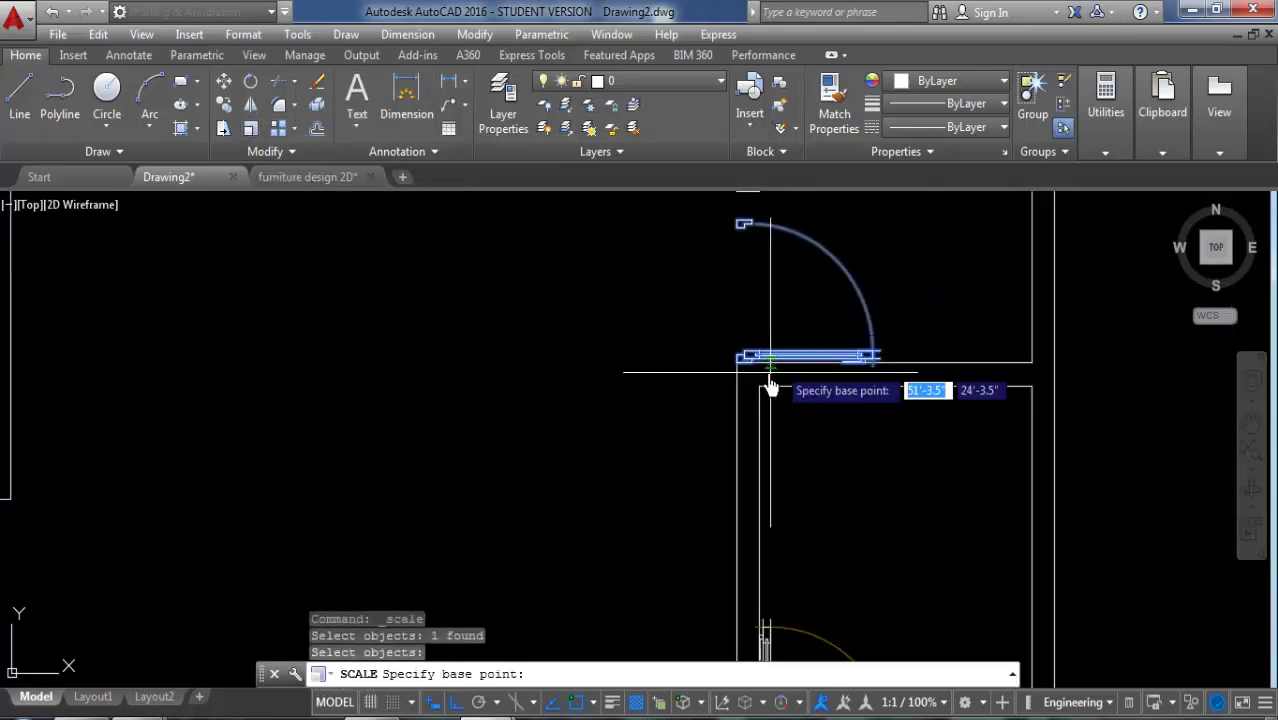
{"action": "left_click", "coordinate": [742, 360]}
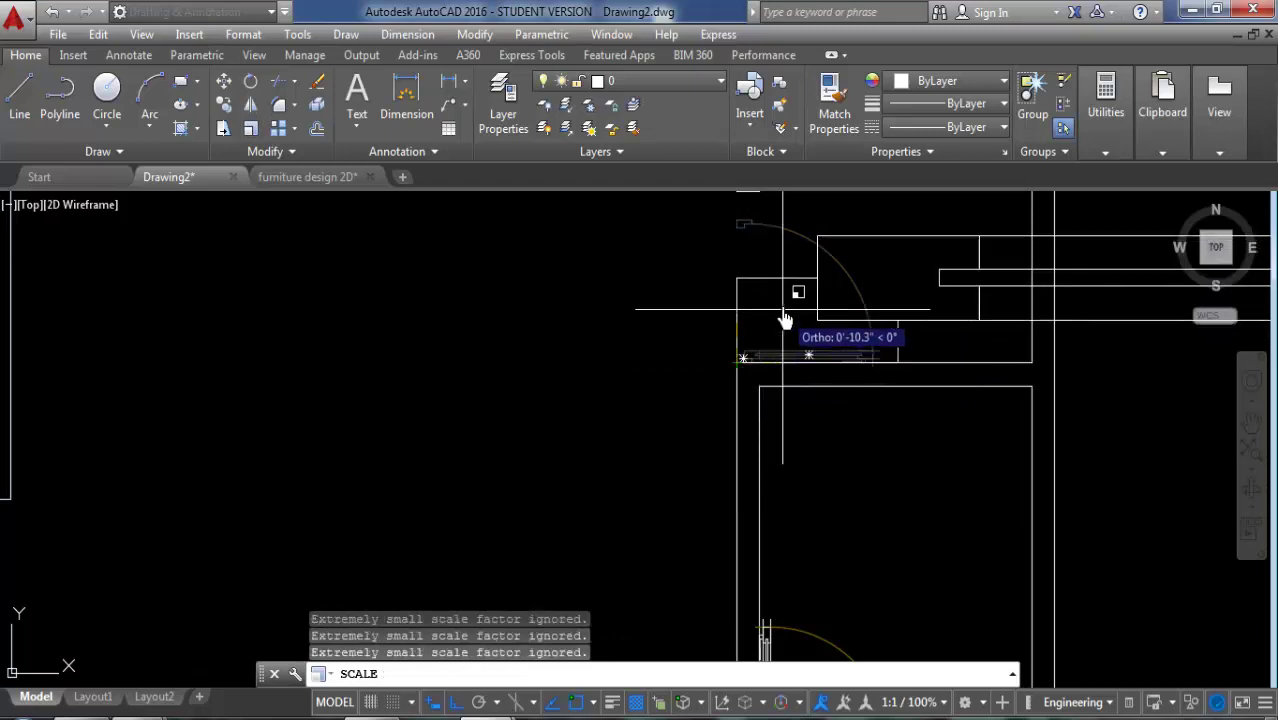
{"action": "left_click", "coordinate": [762, 333]}
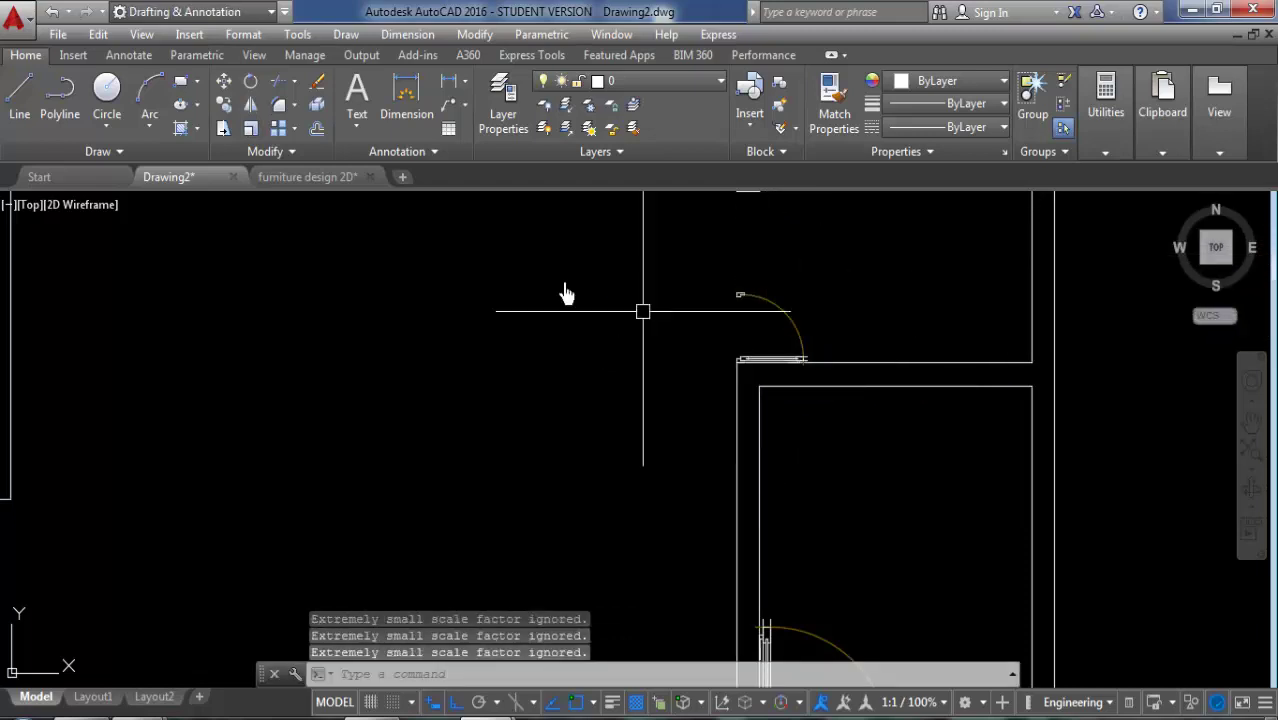
Step: Rescale the door by reference so its leaf matches the narrower doorway length
{"action": "left_click", "coordinate": [248, 130]}
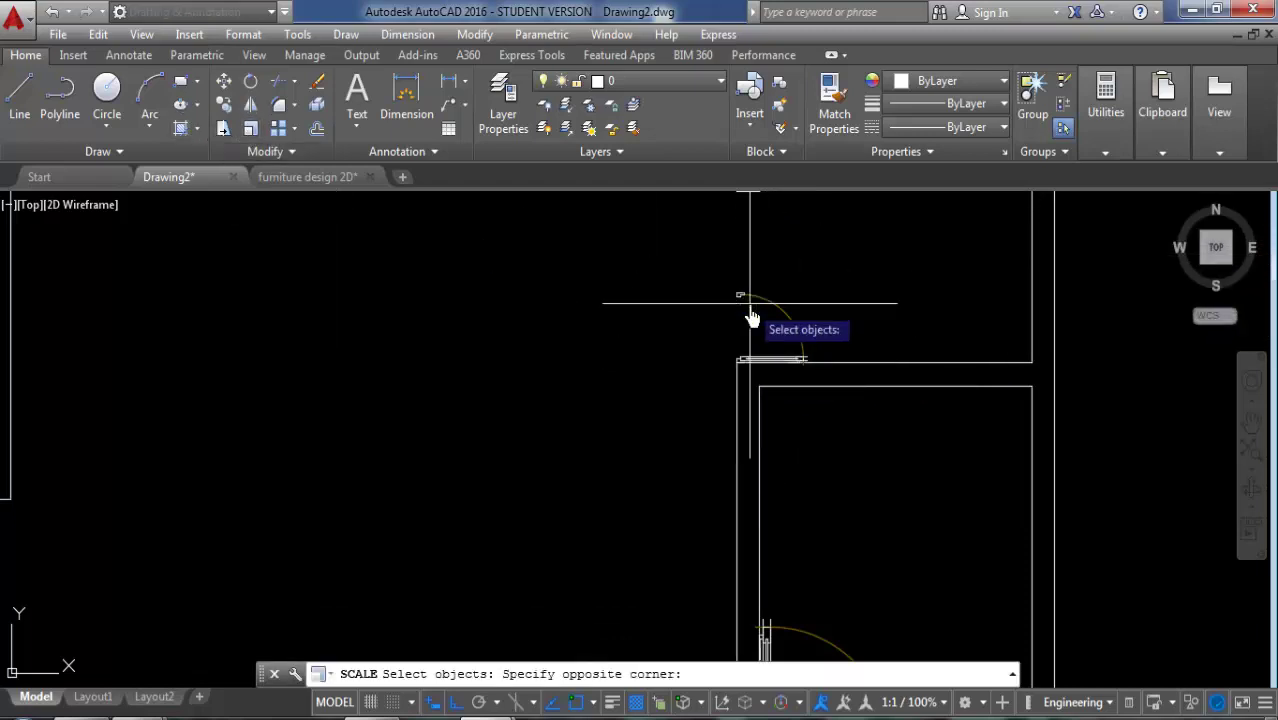
{"action": "left_click", "coordinate": [736, 285]}
{"action": "key", "text": "Return"}
{"action": "scroll", "coordinate": [736, 365], "scroll_direction": "up", "scroll_amount": 2}
{"action": "scroll", "coordinate": [738, 370], "scroll_direction": "up", "scroll_amount": 1}
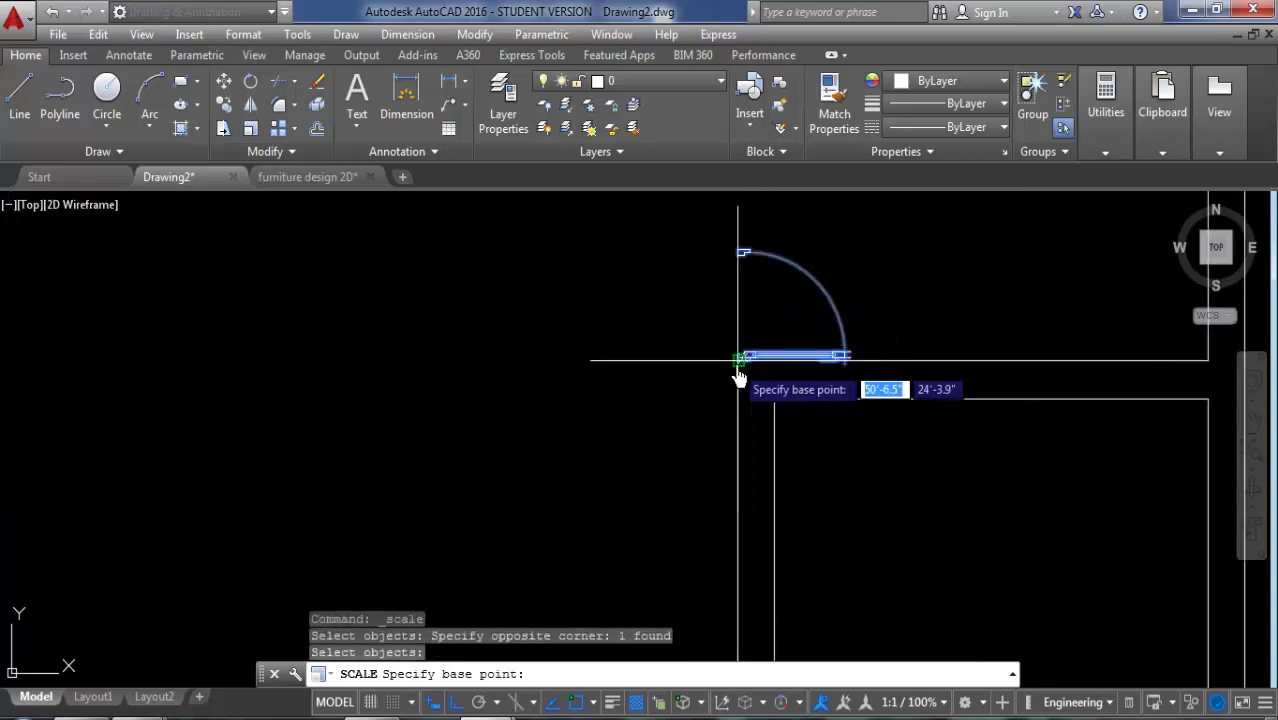
{"action": "scroll", "coordinate": [738, 365], "scroll_direction": "up", "scroll_amount": 2}
{"action": "left_click", "coordinate": [734, 348]}
{"action": "type", "text": "r"}
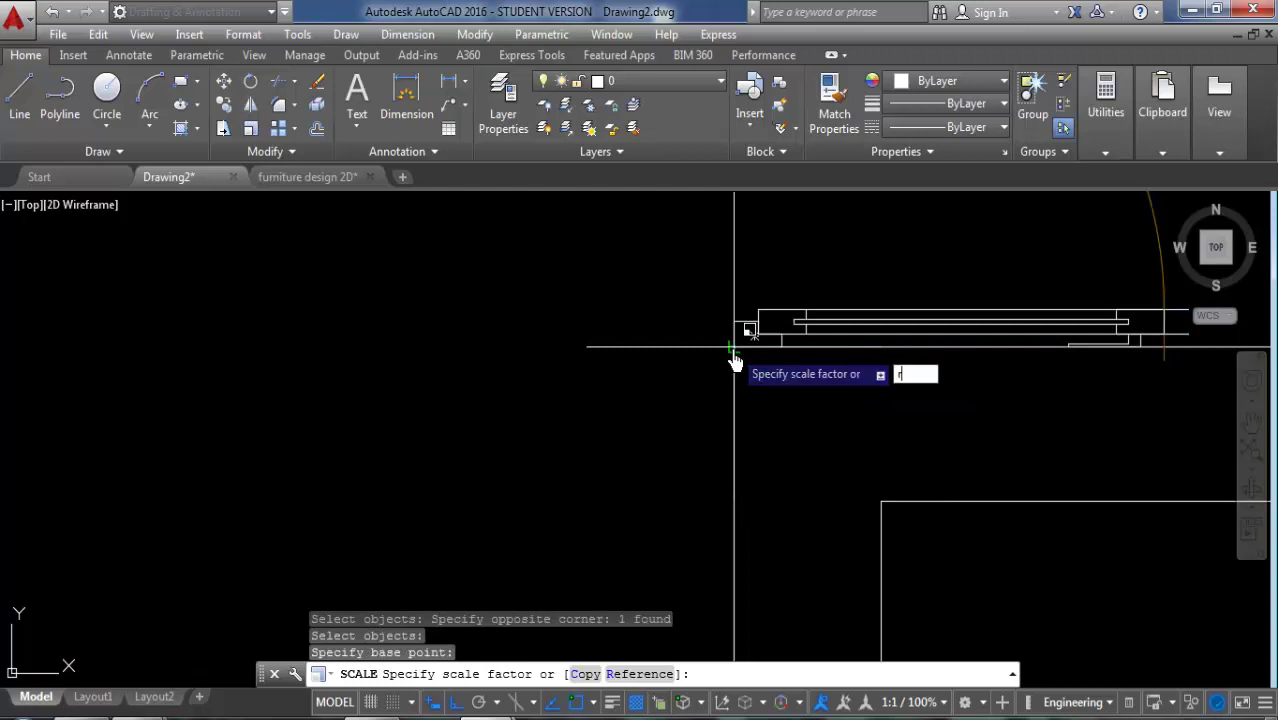
{"action": "key", "text": "Return"}
{"action": "scroll", "coordinate": [735, 462], "scroll_direction": "down", "scroll_amount": 2}
{"action": "scroll", "coordinate": [730, 256], "scroll_direction": "up", "scroll_amount": 1}
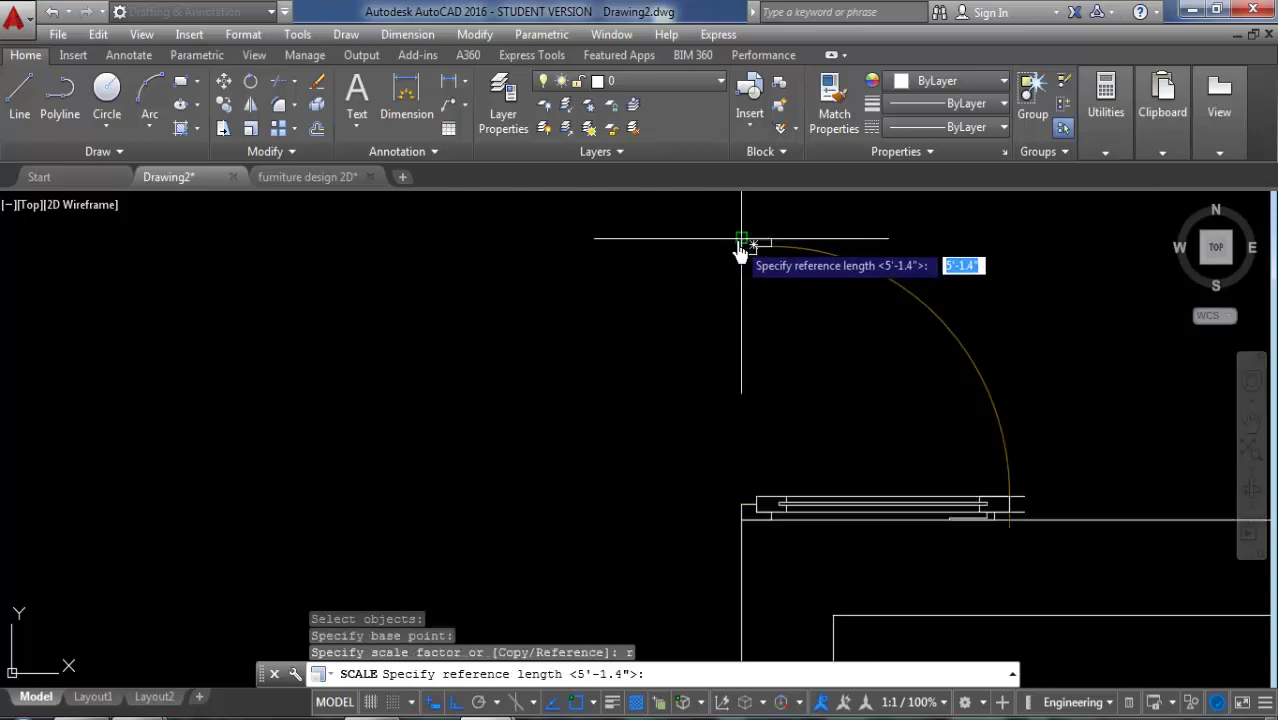
{"action": "left_click", "coordinate": [742, 245]}
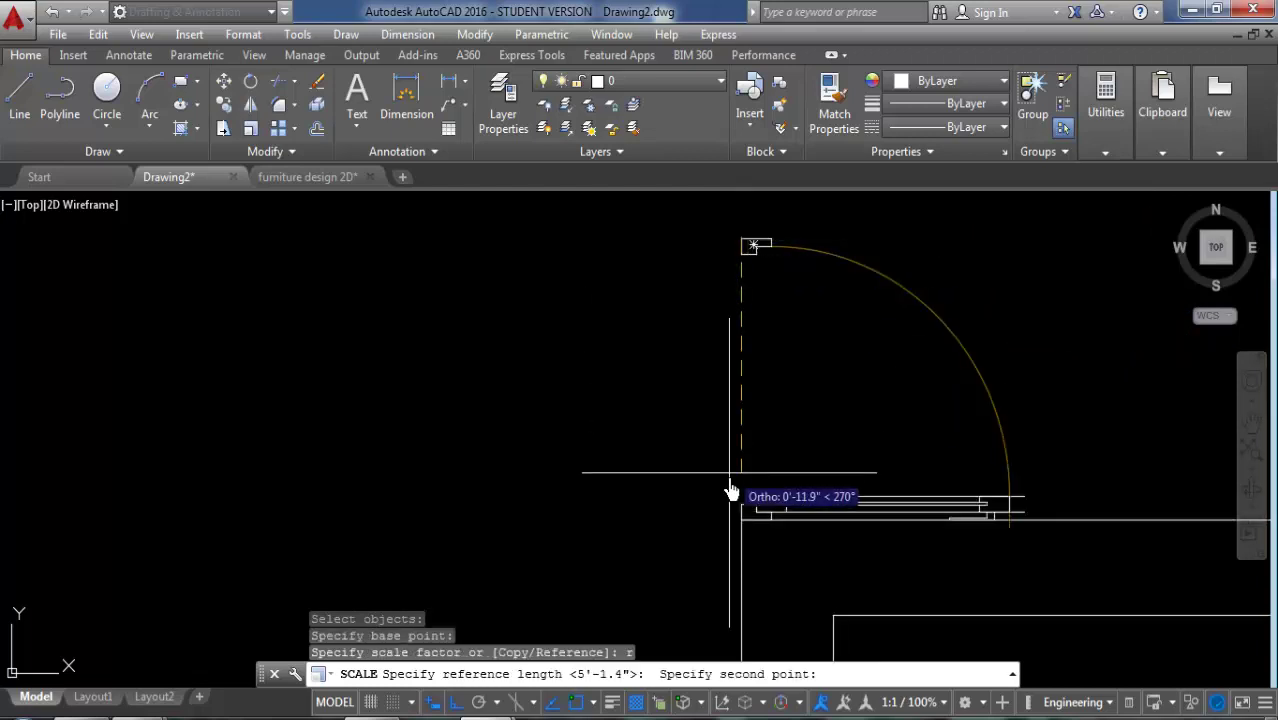
{"action": "left_click", "coordinate": [749, 551]}
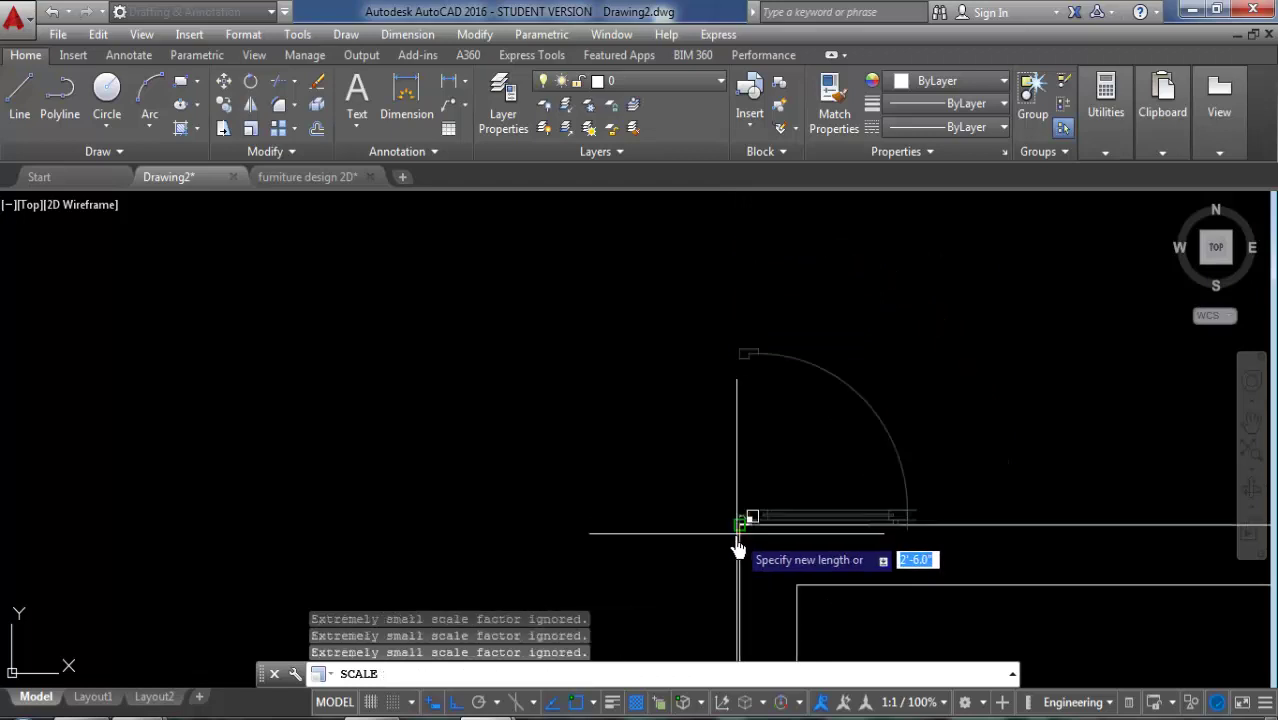
{"action": "middle_click_drag", "start_coordinate": [745, 290], "coordinate": [743, 425]}
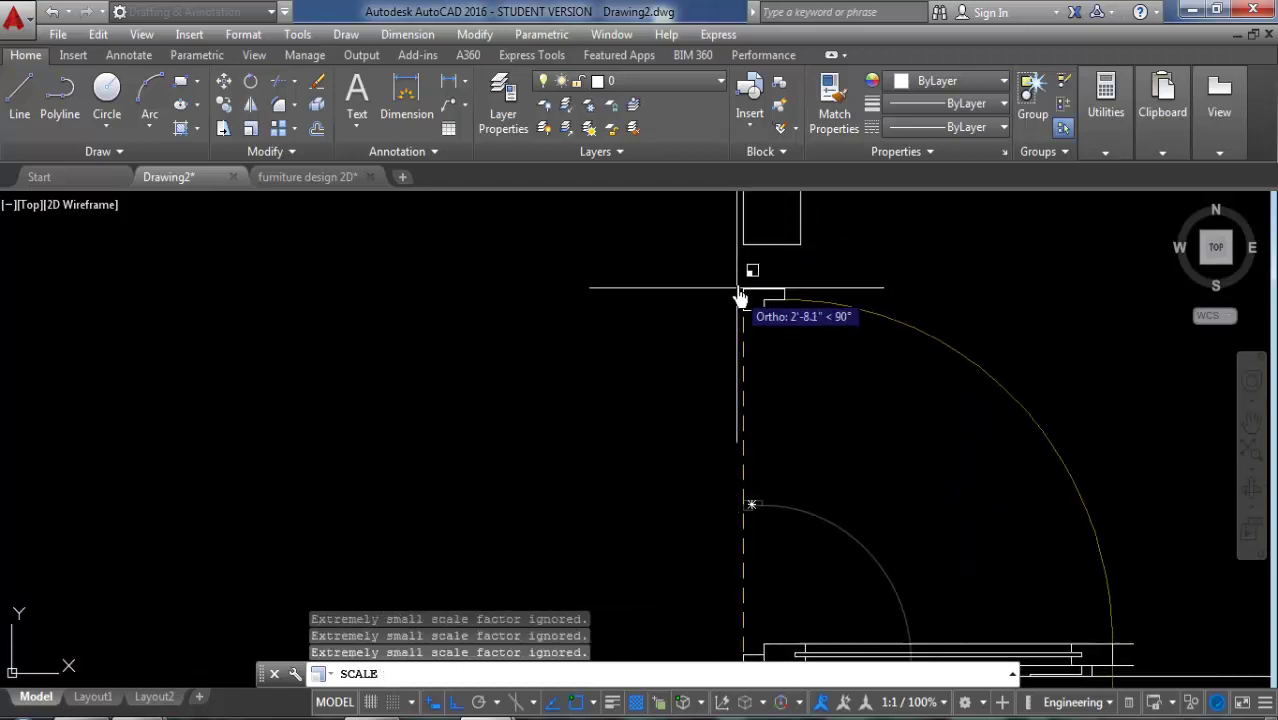
{"action": "left_click", "coordinate": [745, 258]}
{"action": "scroll", "coordinate": [744, 251], "scroll_direction": "down", "scroll_amount": 2}
{"action": "scroll", "coordinate": [628, 285], "scroll_direction": "down", "scroll_amount": 2}
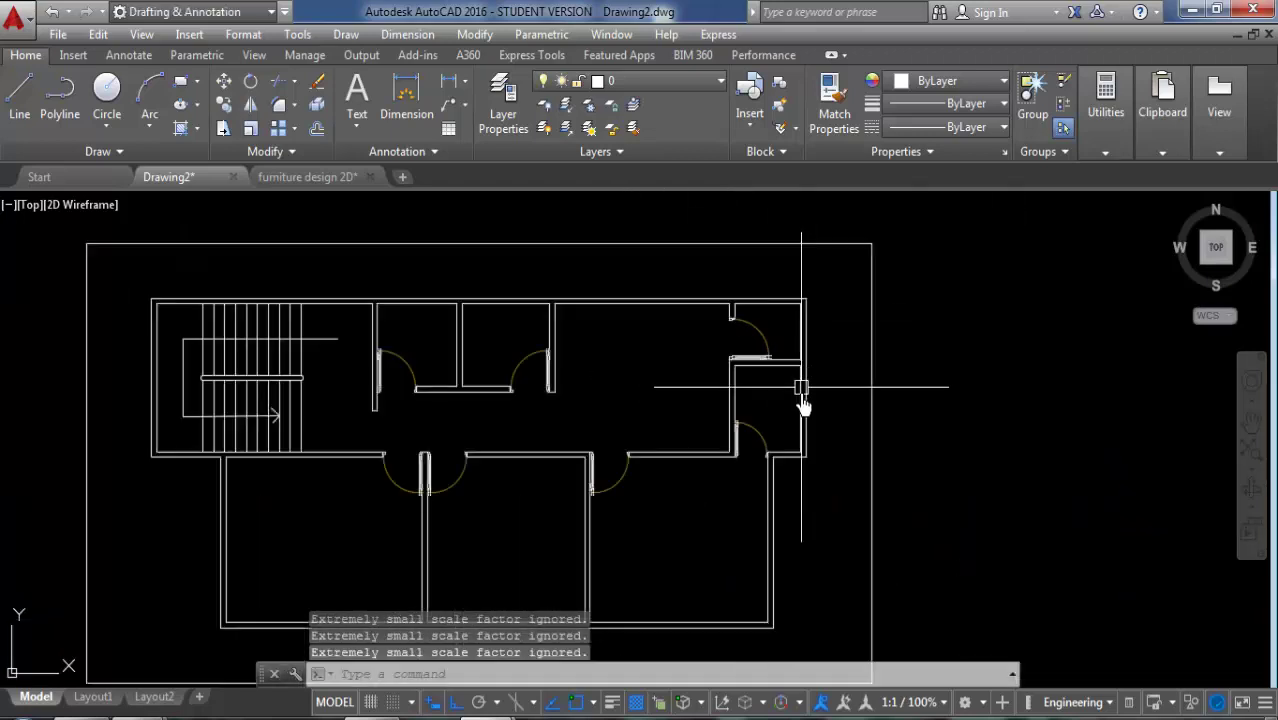
{"action": "scroll", "coordinate": [805, 405], "scroll_direction": "down", "scroll_amount": 2}
{"action": "scroll", "coordinate": [594, 470], "scroll_direction": "down", "scroll_amount": 2}
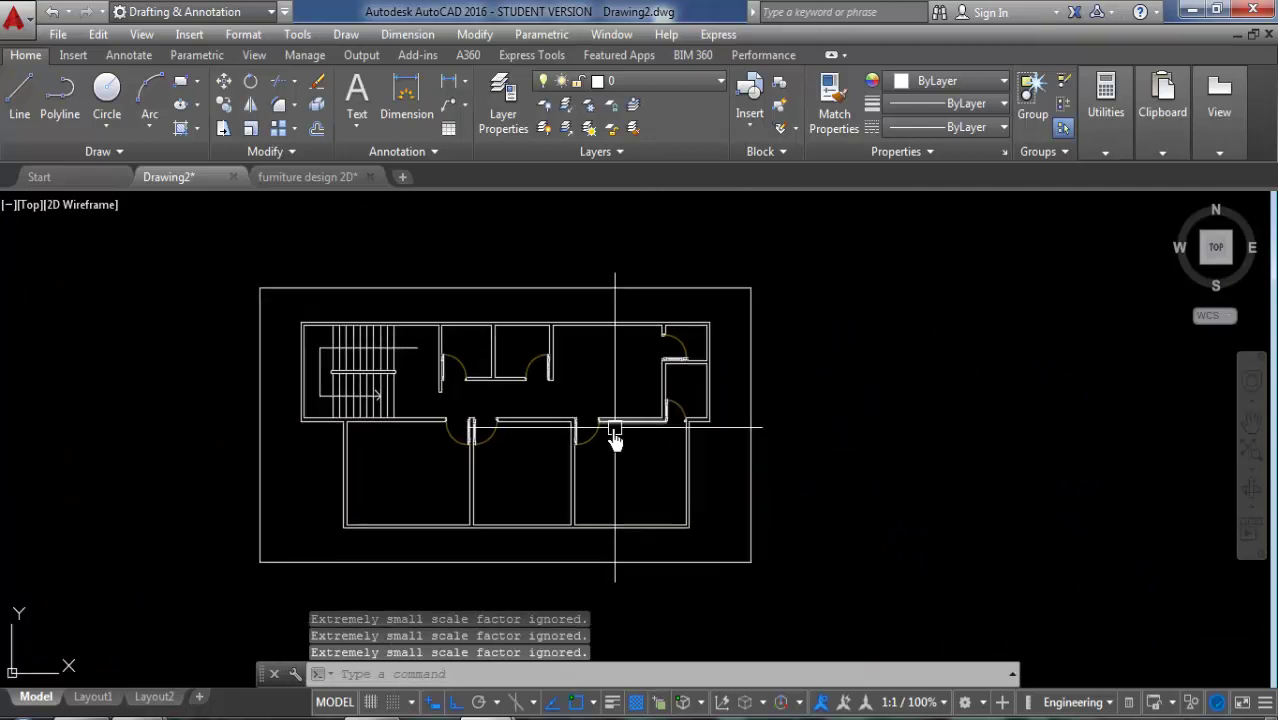
{"action": "scroll", "coordinate": [616, 437], "scroll_direction": "up", "scroll_amount": 2}
{"action": "scroll", "coordinate": [630, 343], "scroll_direction": "down", "scroll_amount": 1}
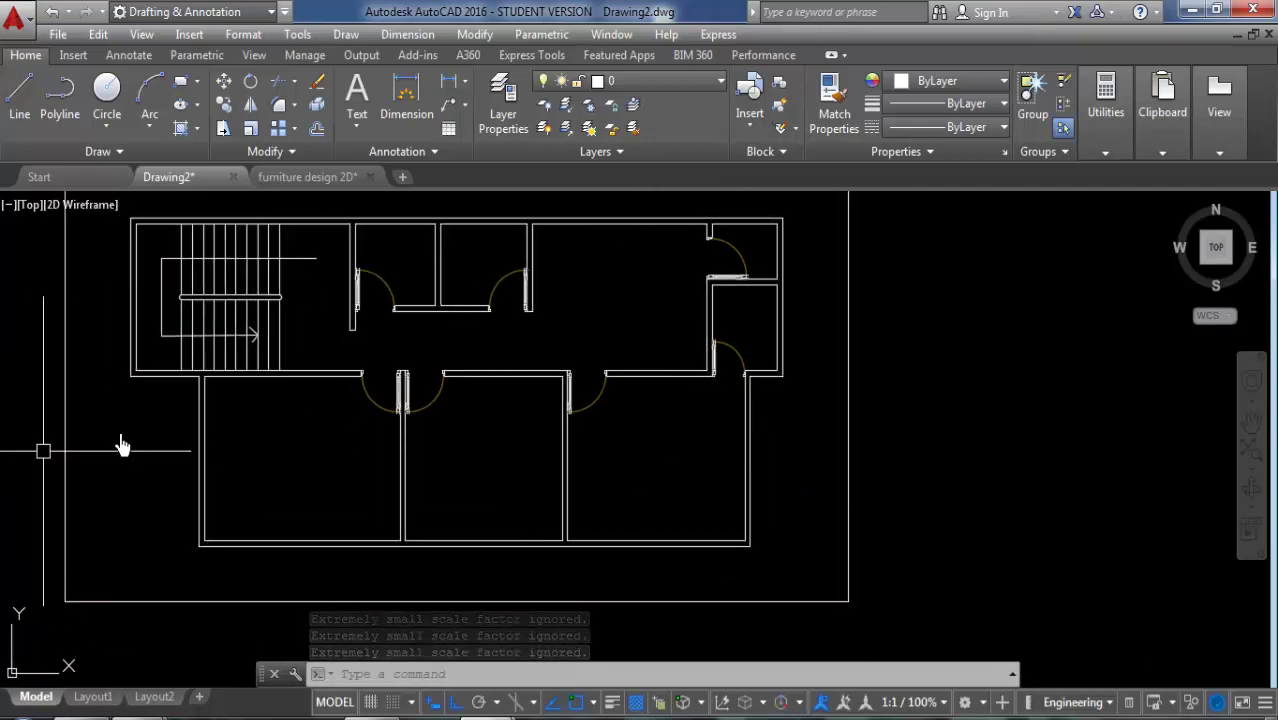
{"action": "scroll", "coordinate": [499, 394], "scroll_direction": "up", "scroll_amount": 1}
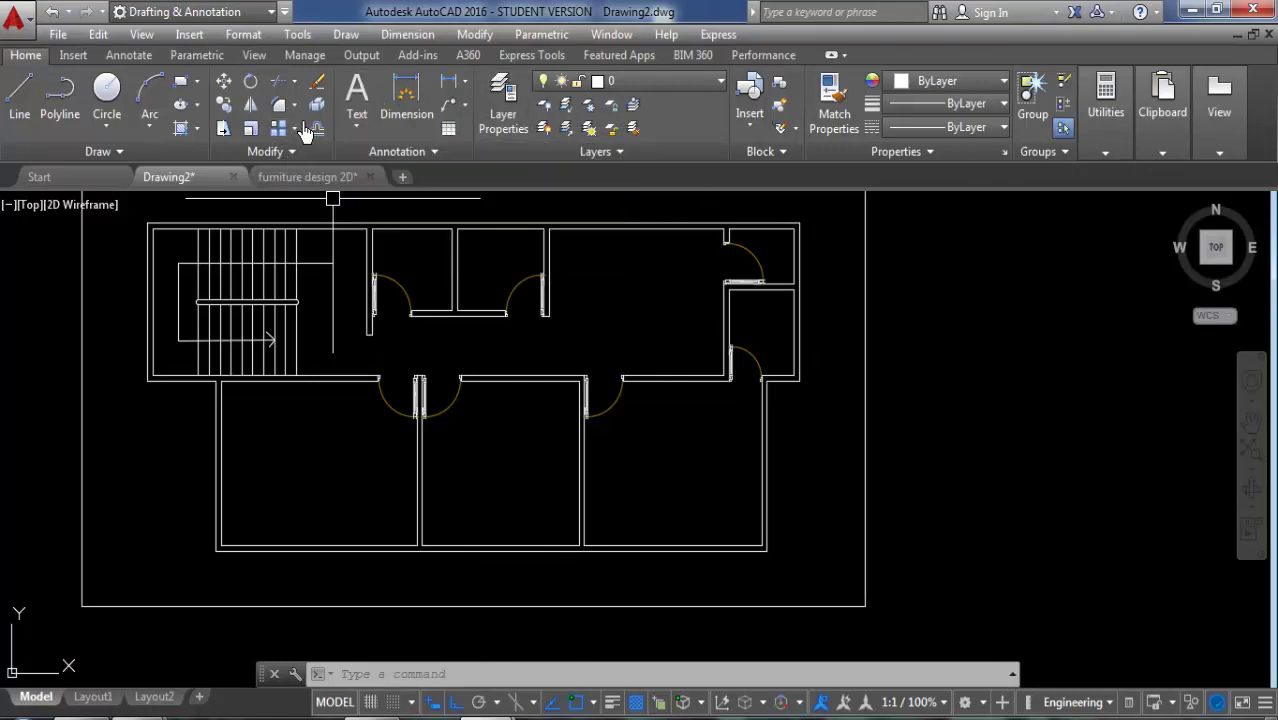
Step: Draw a multiline text box in the large upper room with text height 10
{"action": "left_click", "coordinate": [357, 124]}
{"action": "left_click", "coordinate": [379, 165]}
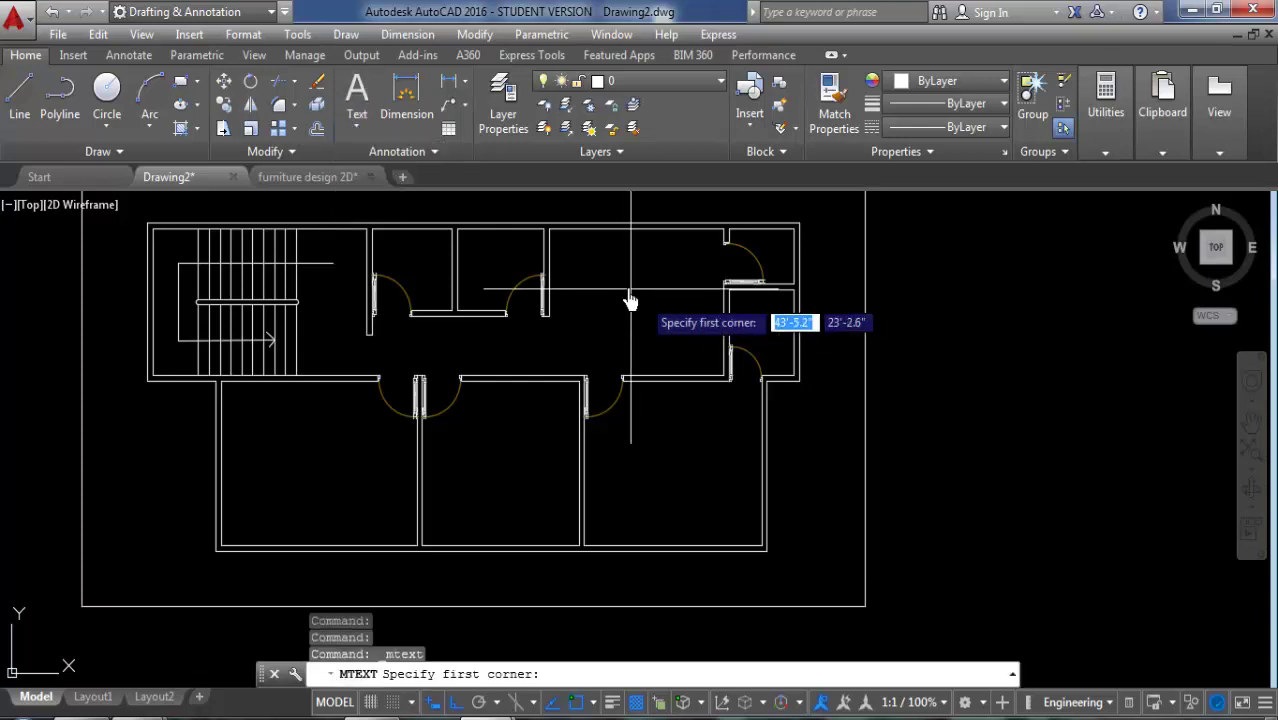
{"action": "left_click", "coordinate": [613, 273]}
{"action": "left_click", "coordinate": [672, 332]}
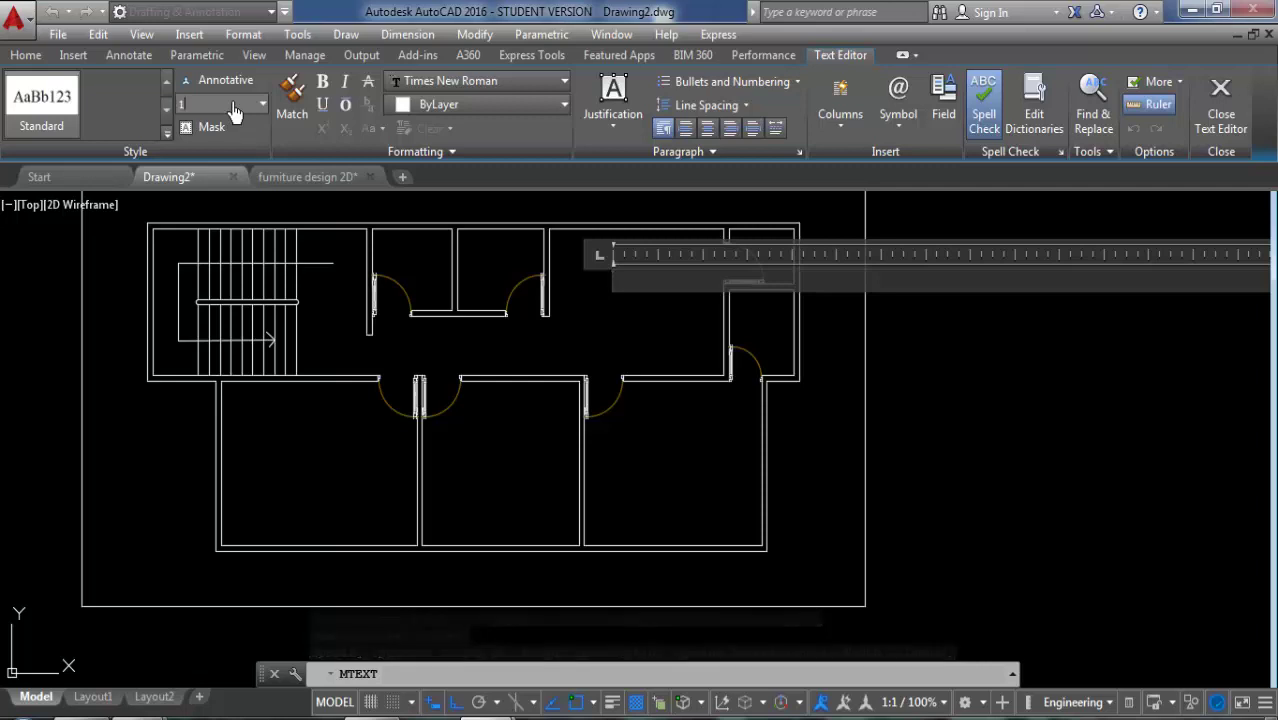
{"action": "type", "text": "10"}
{"action": "key", "text": "Return"}
{"action": "left_click", "coordinate": [541, 443]}
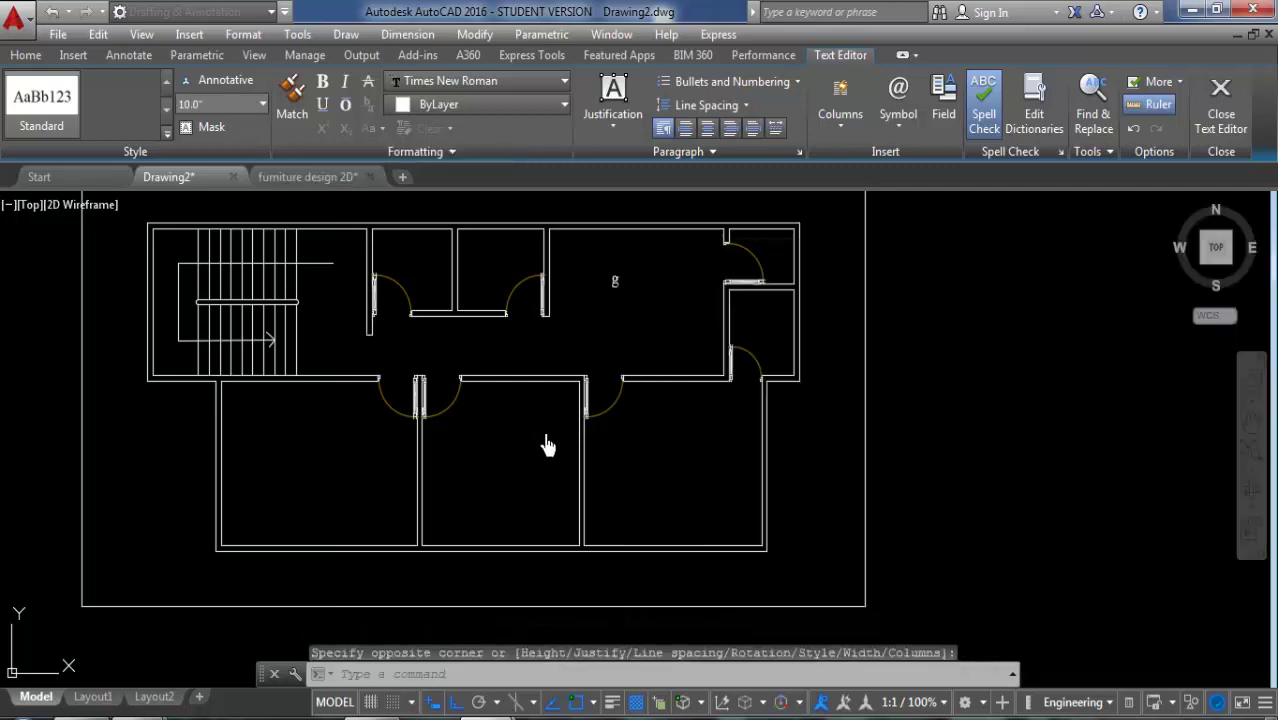
Step: Edit the stray text into the 'Dining' label and confirm it
{"action": "scroll", "coordinate": [605, 280], "scroll_direction": "up", "scroll_amount": 3}
{"action": "key", "text": "Escape"}
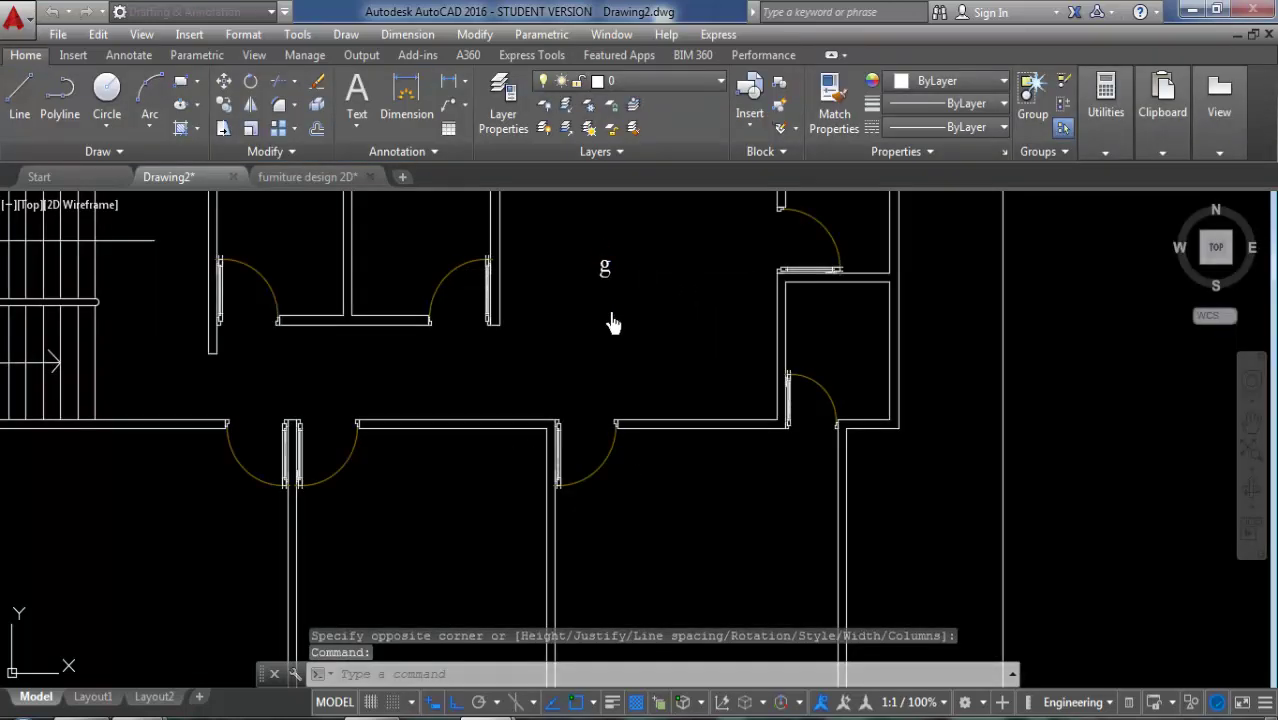
{"action": "double_click", "coordinate": [605, 268]}
{"action": "type", "text": "Dinin"}
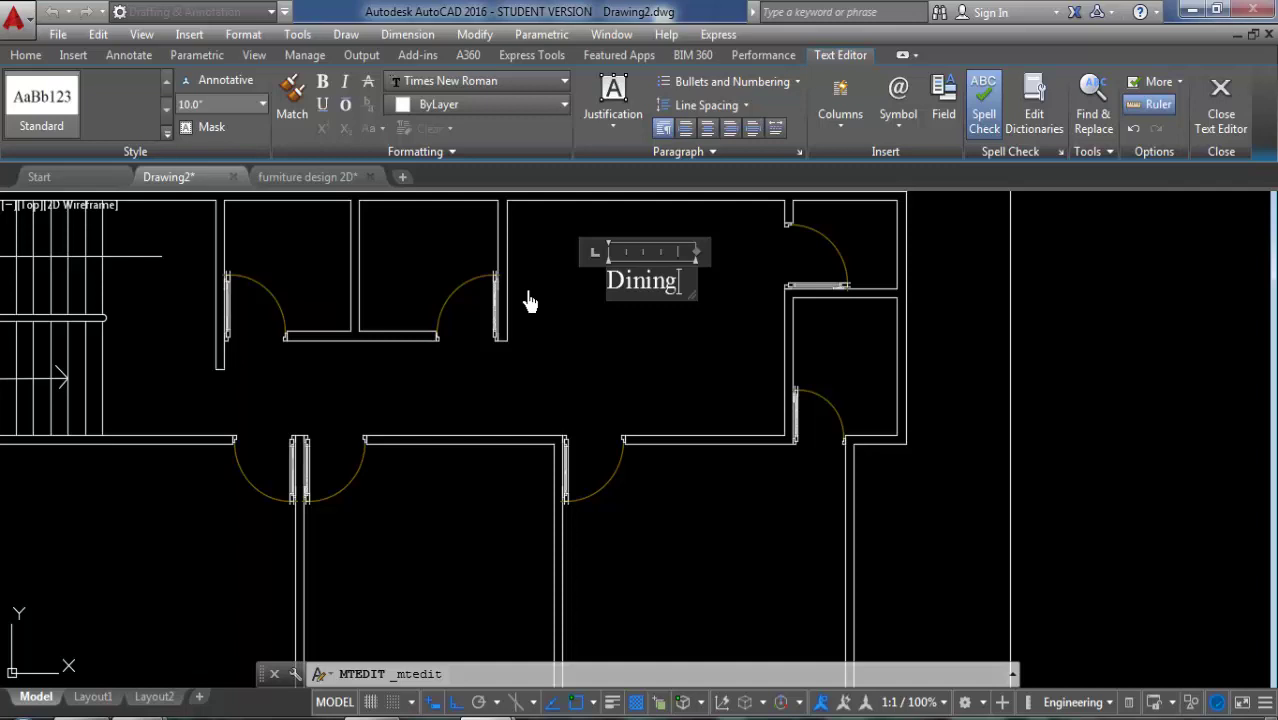
{"action": "left_click", "coordinate": [587, 355]}
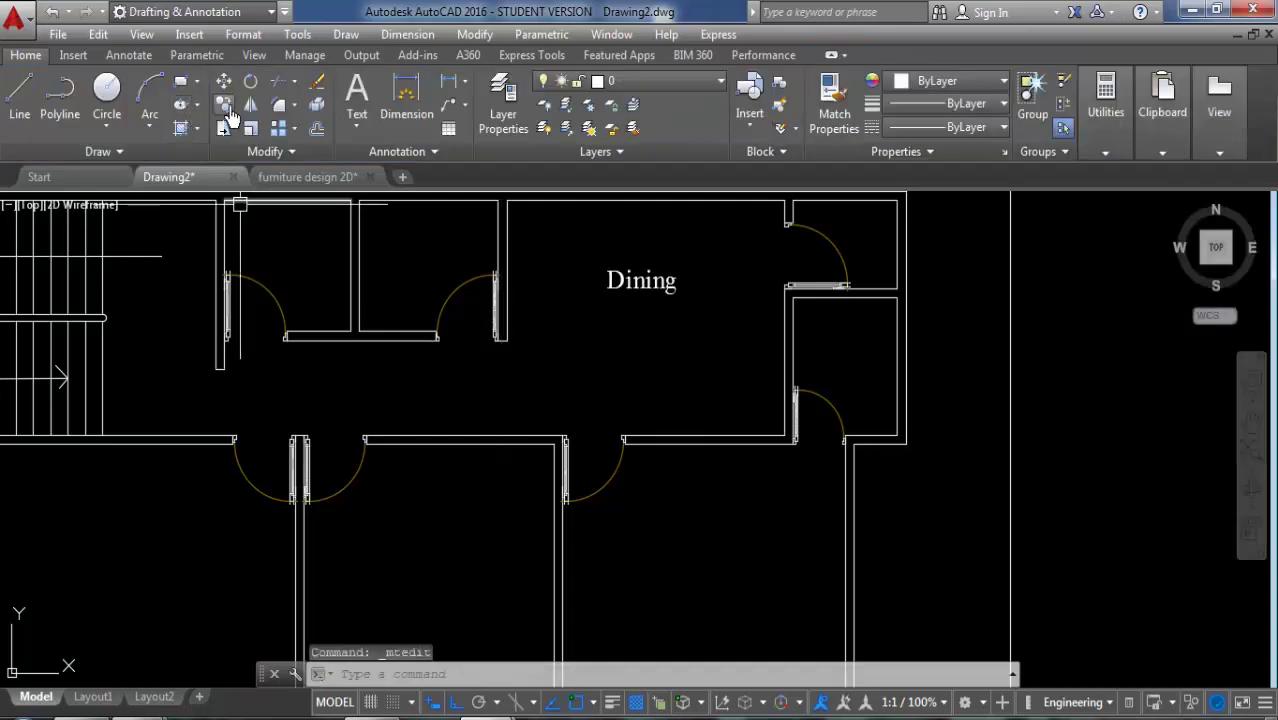
{"action": "left_click", "coordinate": [230, 118]}
Step: Copy the Dining label into the lower-right and lower-middle rooms with ortho off
{"action": "left_click", "coordinate": [628, 298]}
{"action": "key", "text": "Return"}
{"action": "left_click", "coordinate": [630, 297]}
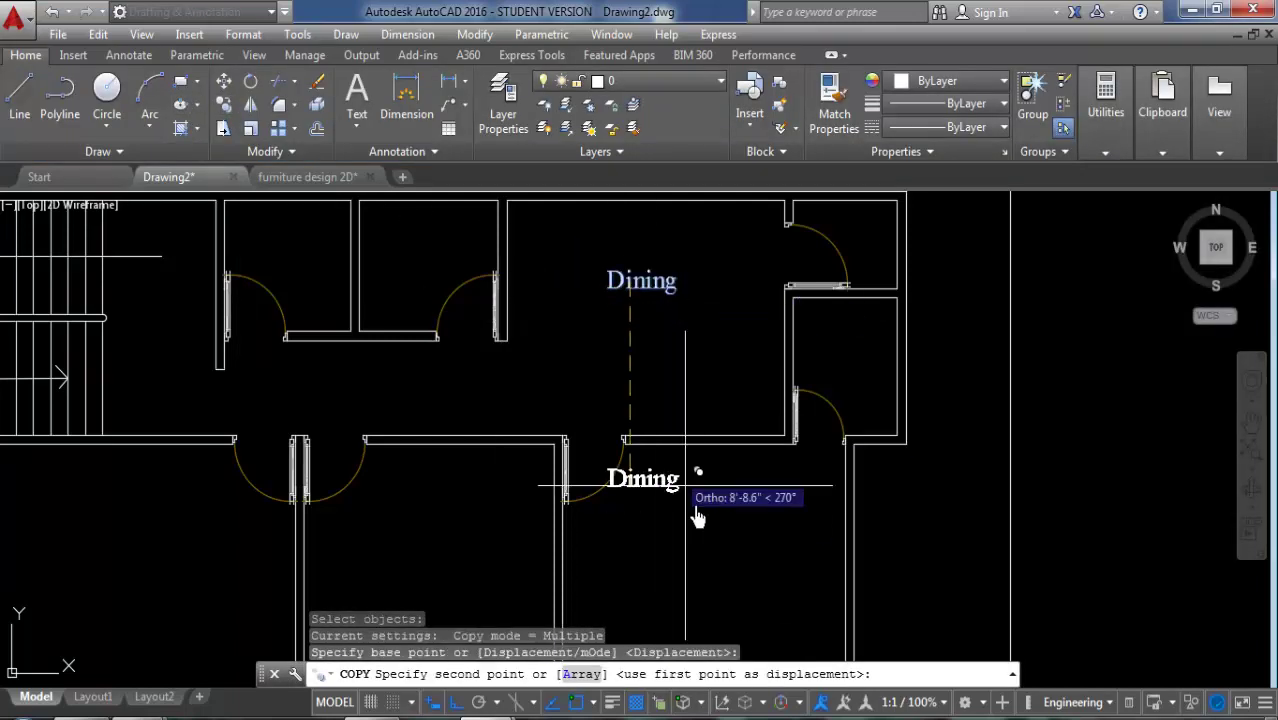
{"action": "key", "text": "F8"}
{"action": "middle_click_drag", "start_coordinate": [705, 568], "coordinate": [687, 452]}
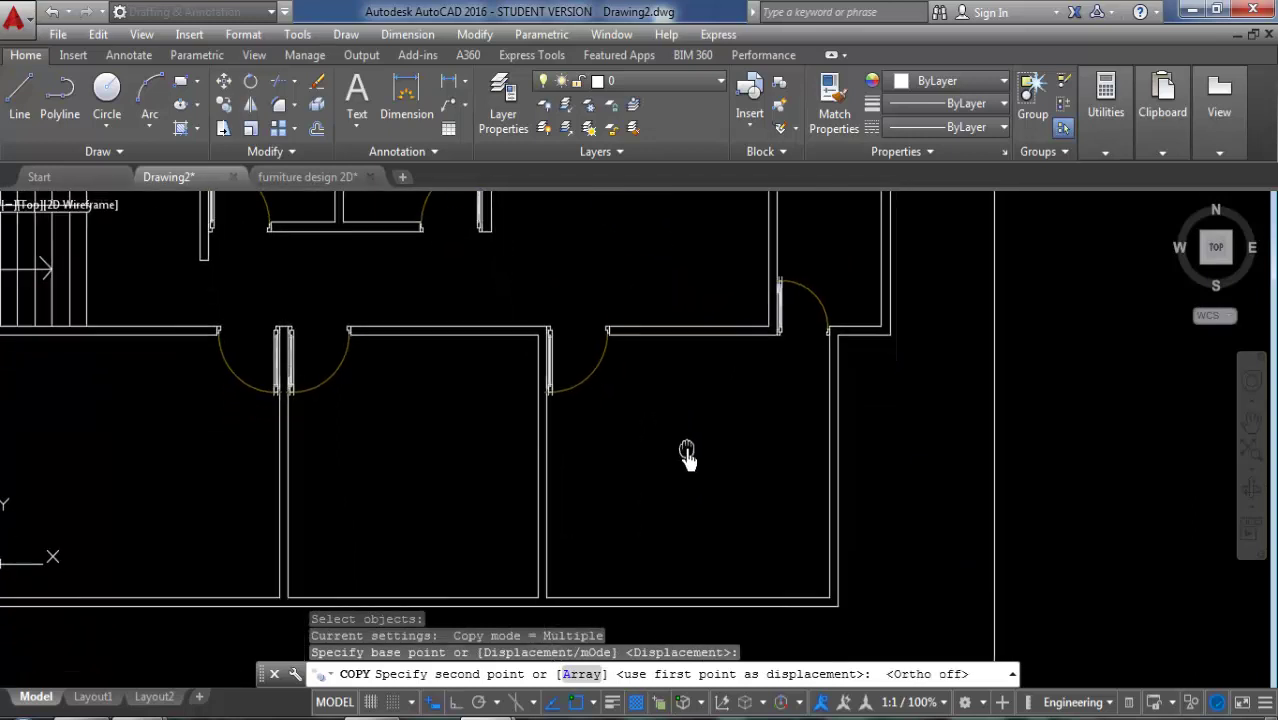
{"action": "left_click", "coordinate": [684, 480]}
{"action": "left_click", "coordinate": [386, 492]}
Step: Place three more Dining label copies in the remaining rooms and finish copying
{"action": "middle_click_drag", "start_coordinate": [386, 492], "coordinate": [538, 572]}
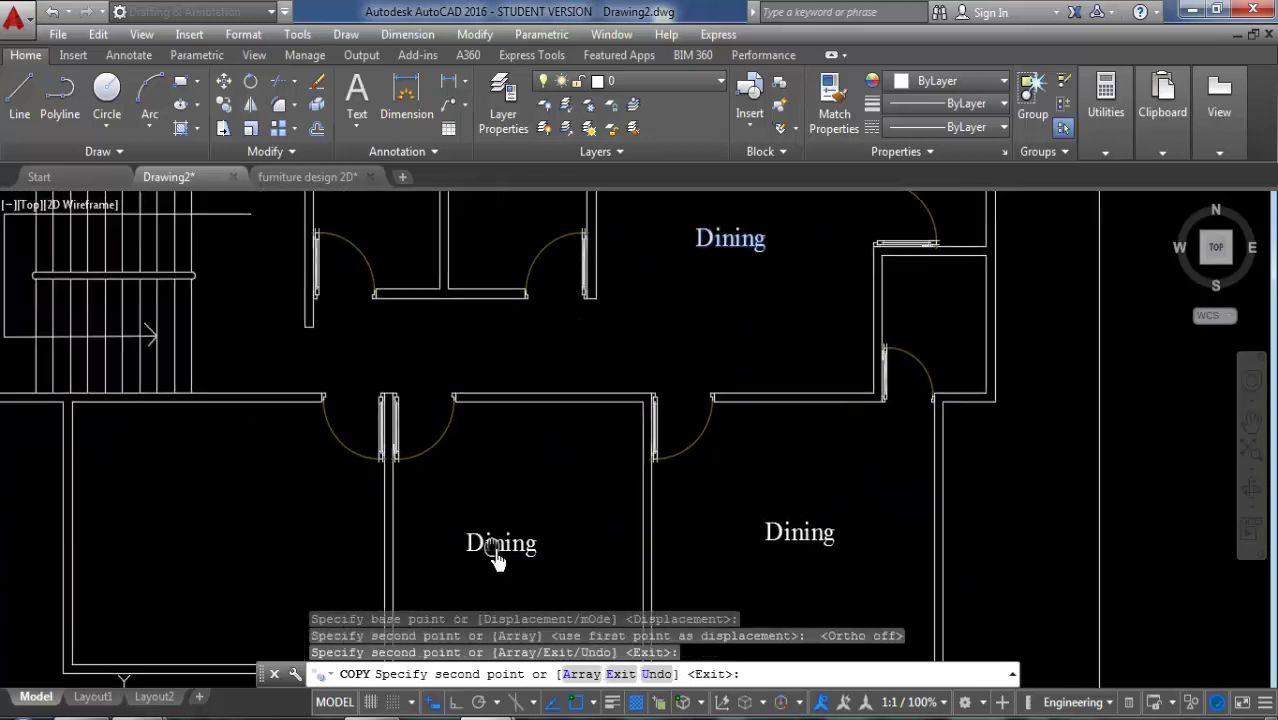
{"action": "scroll", "coordinate": [285, 530], "scroll_direction": "down", "scroll_amount": 3}
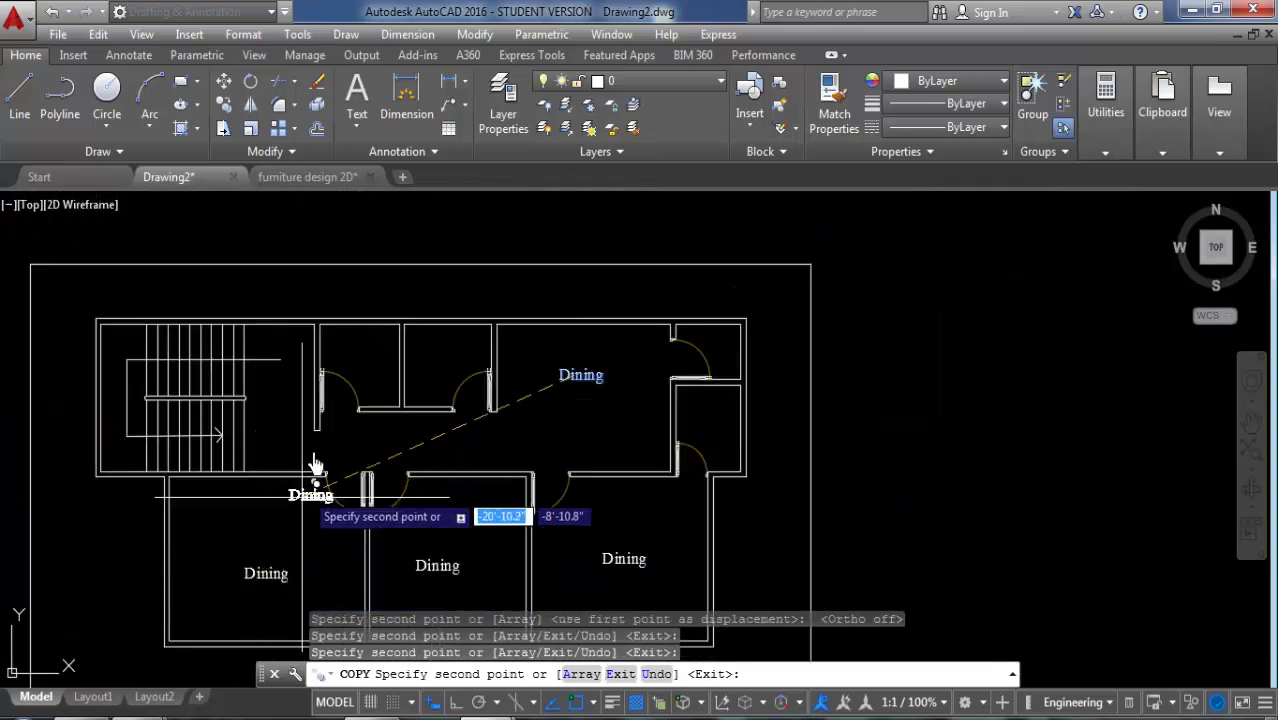
{"action": "scroll", "coordinate": [340, 400], "scroll_direction": "up", "scroll_amount": 3}
{"action": "left_click", "coordinate": [352, 364]}
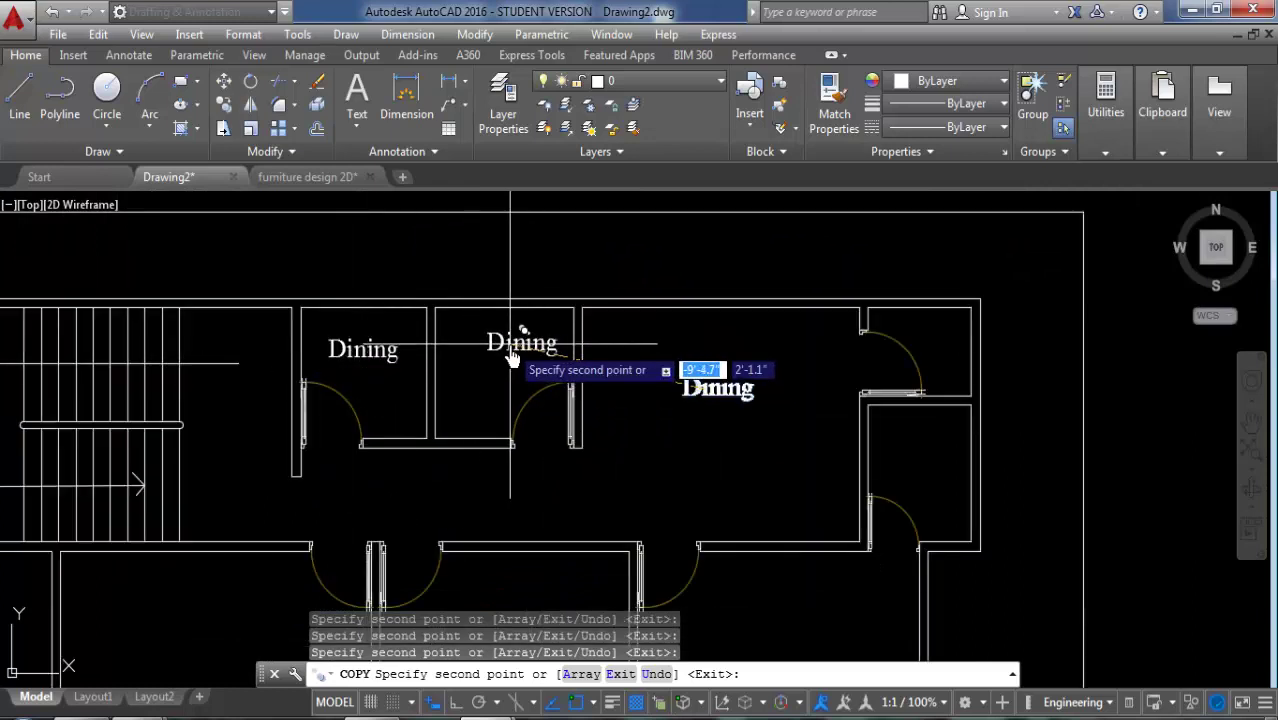
{"action": "left_click", "coordinate": [517, 360]}
{"action": "left_click", "coordinate": [919, 474]}
{"action": "key", "text": "Return"}
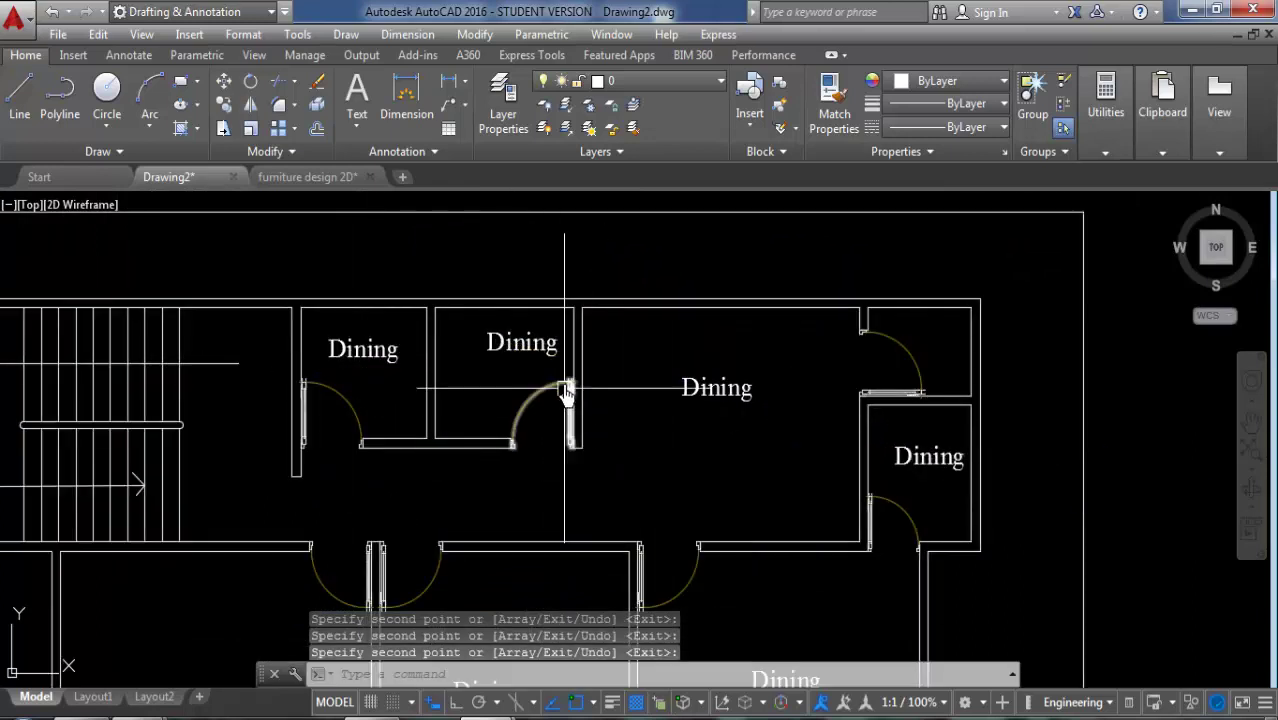
{"action": "scroll", "coordinate": [540, 340], "scroll_direction": "up", "scroll_amount": 2}
{"action": "left_click", "coordinate": [522, 350]}
Step: Rename the middle Dining label to Kitchen and move it to the centre of its room
{"action": "double_click", "coordinate": [569, 367]}
{"action": "type", "text": "Kitchen"}
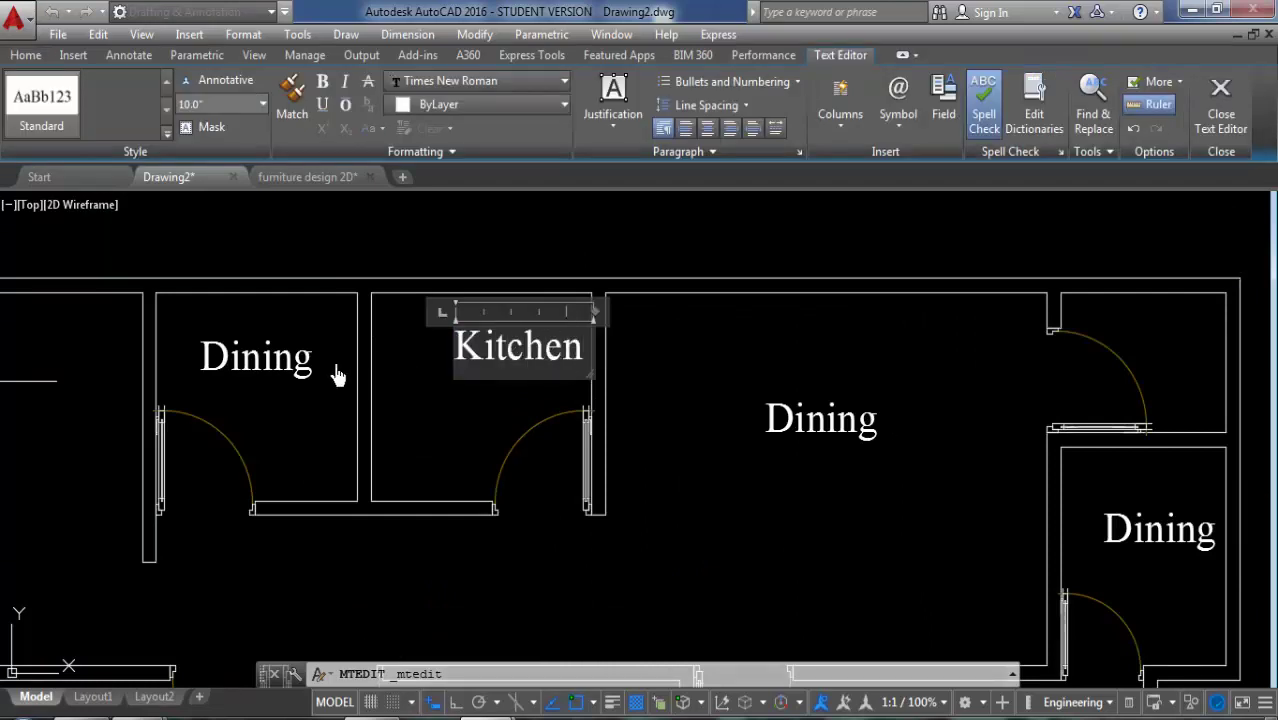
{"action": "left_click", "coordinate": [419, 449]}
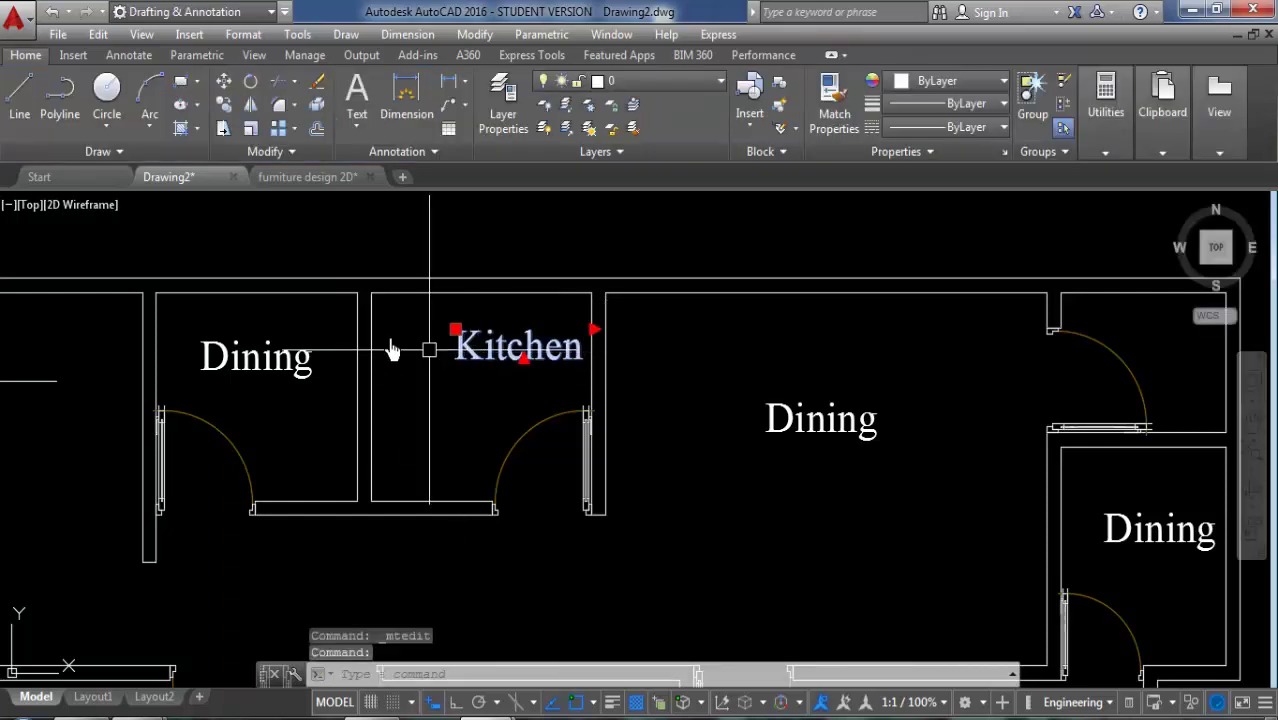
{"action": "left_click", "coordinate": [224, 86]}
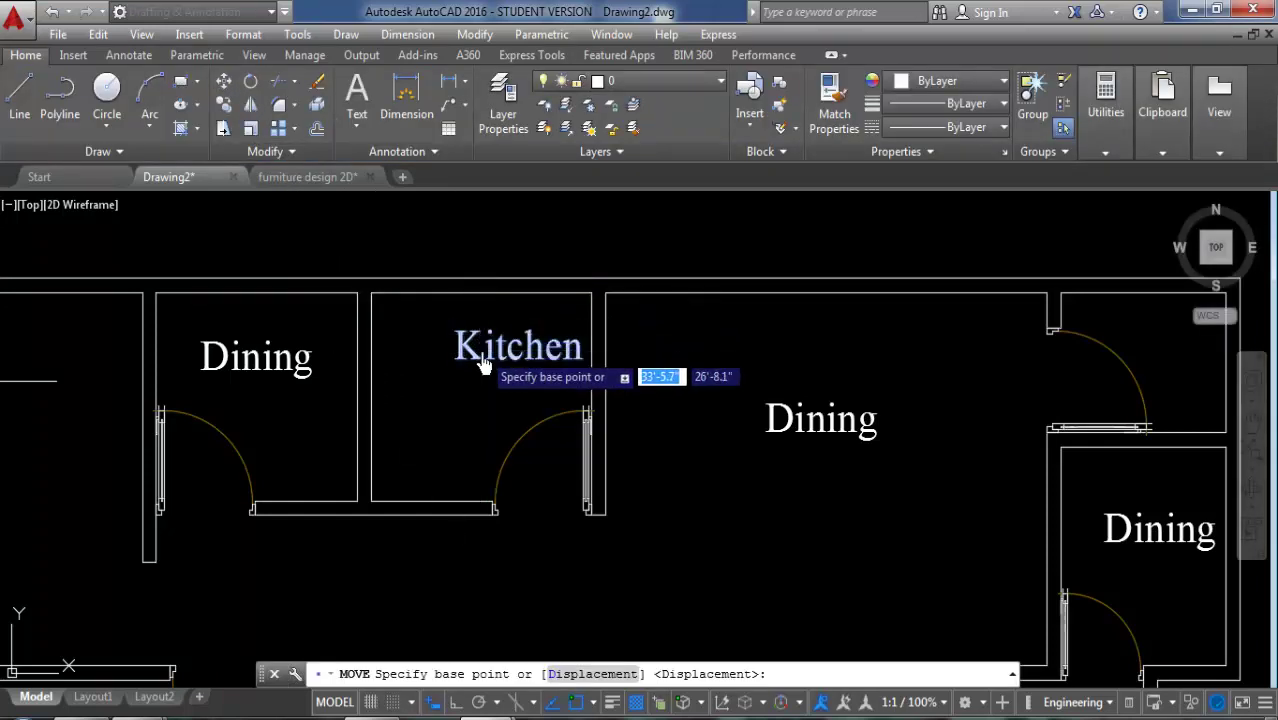
{"action": "left_click", "coordinate": [485, 356]}
{"action": "left_click", "coordinate": [445, 391]}
Step: Rename the upper-left Dining label to Toilet
{"action": "middle_click_drag", "start_coordinate": [365, 449], "coordinate": [456, 404]}
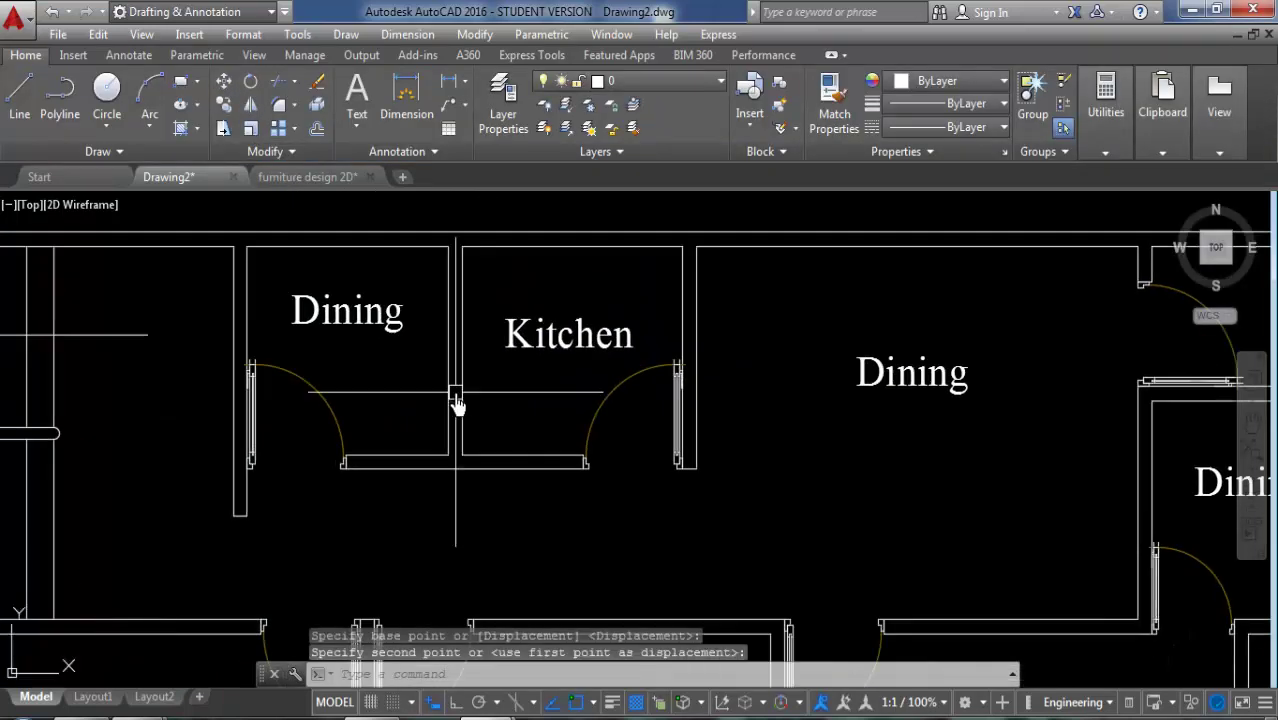
{"action": "double_click", "coordinate": [359, 334]}
{"action": "type", "text": "Toilet"}
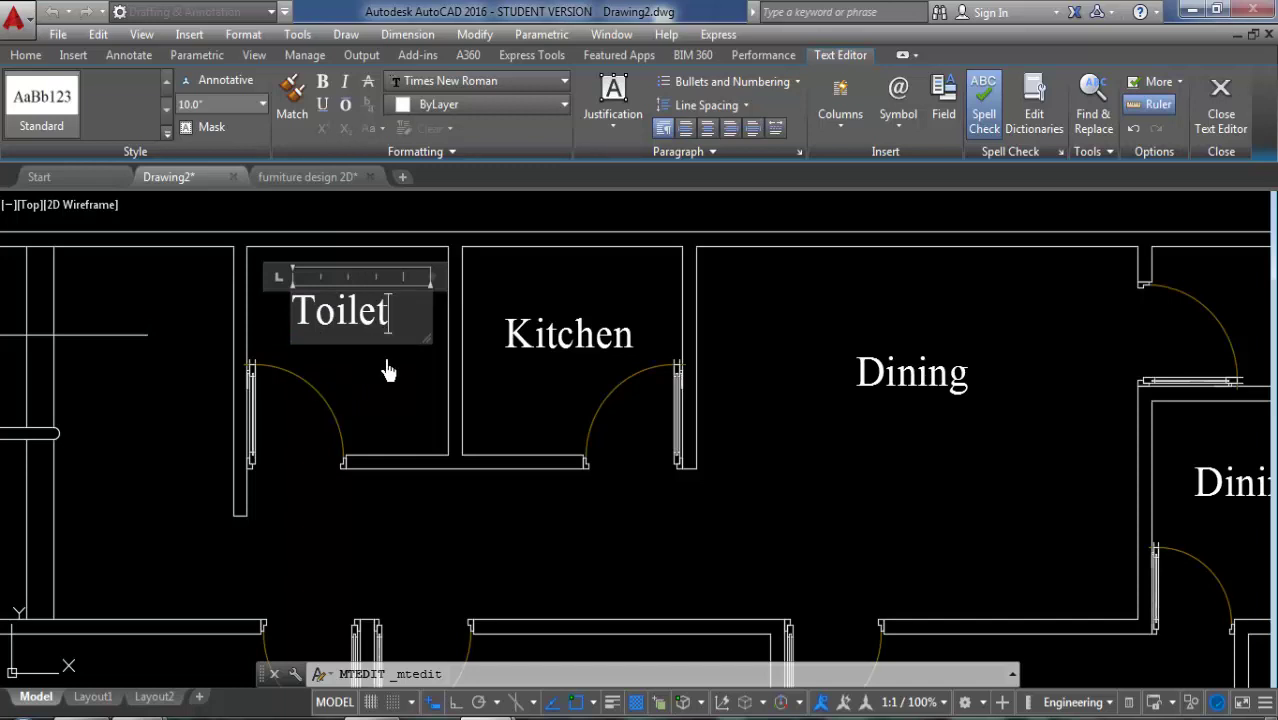
{"action": "left_click", "coordinate": [388, 371]}
{"action": "scroll", "coordinate": [395, 371], "scroll_direction": "down", "scroll_amount": 3}
{"action": "scroll", "coordinate": [360, 495], "scroll_direction": "up", "scroll_amount": 1}
{"action": "scroll", "coordinate": [360, 470], "scroll_direction": "up", "scroll_amount": 3}
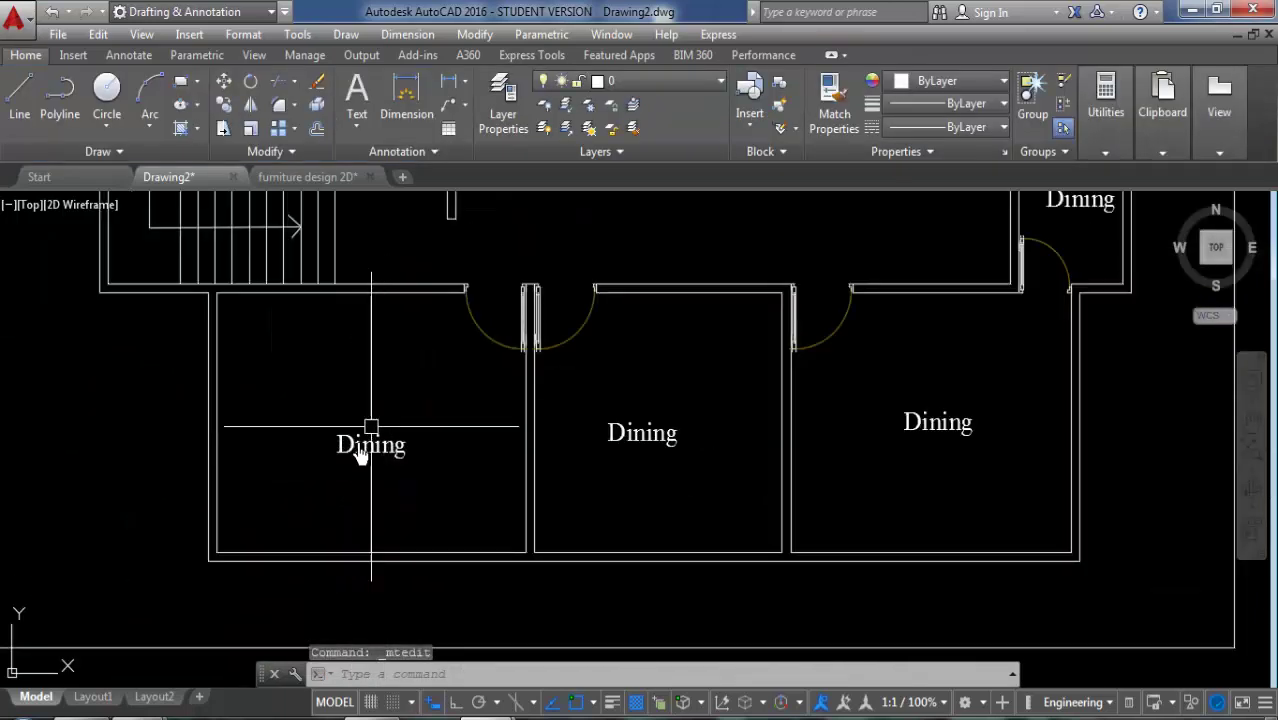
Step: Rename the three lower Dining labels to Drawing, Room and Room
{"action": "left_click", "coordinate": [360, 448]}
{"action": "double_click", "coordinate": [404, 457]}
{"action": "type", "text": "raw"}
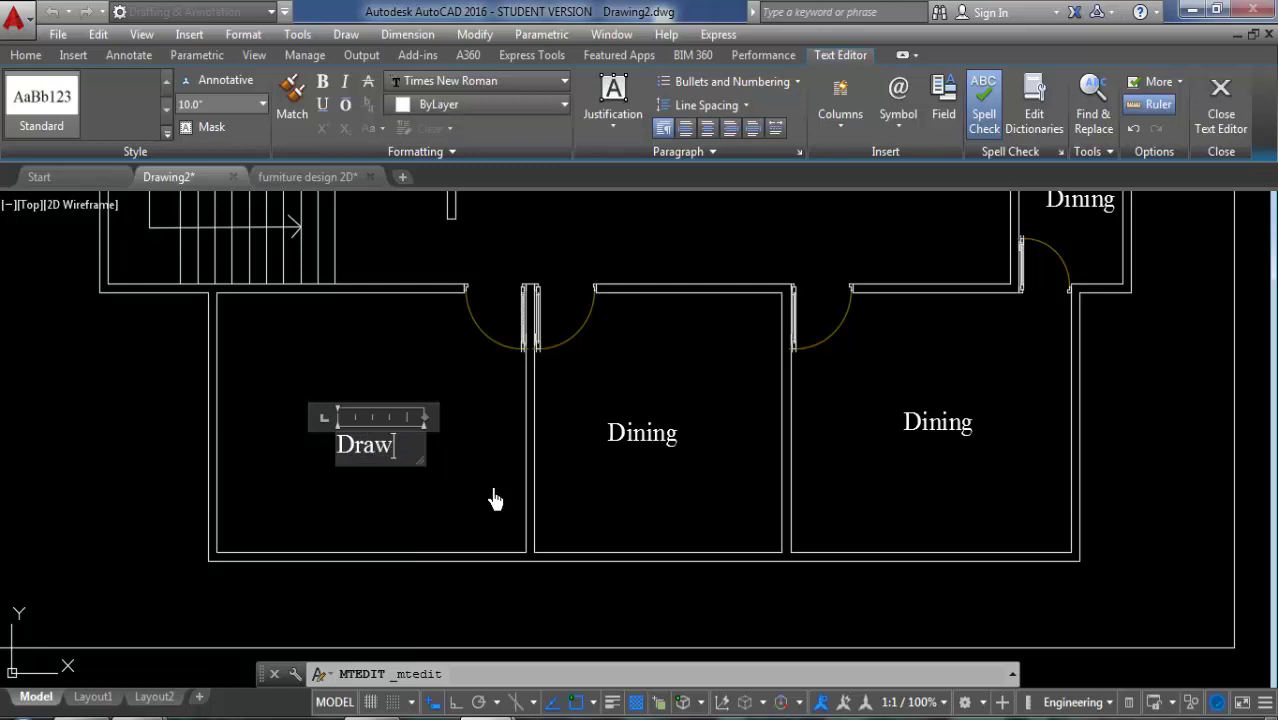
{"action": "left_click", "coordinate": [438, 490]}
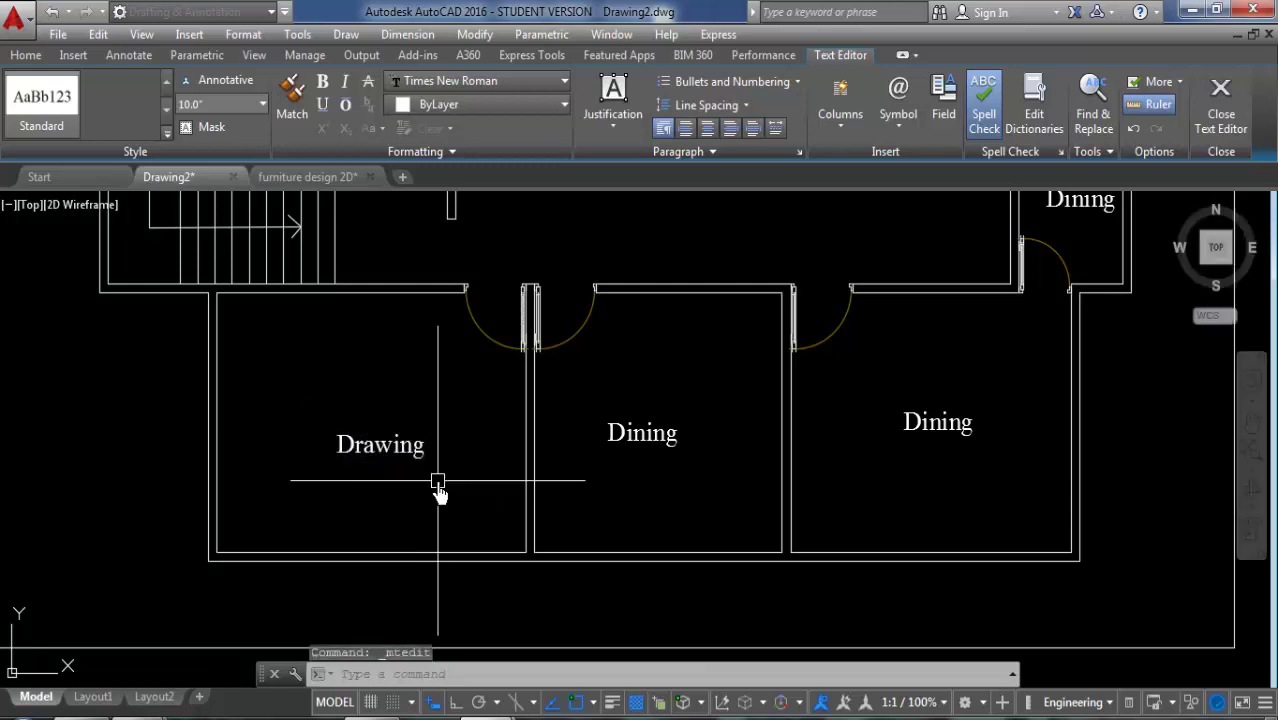
{"action": "double_click", "coordinate": [672, 450]}
{"action": "type", "text": "Room"}
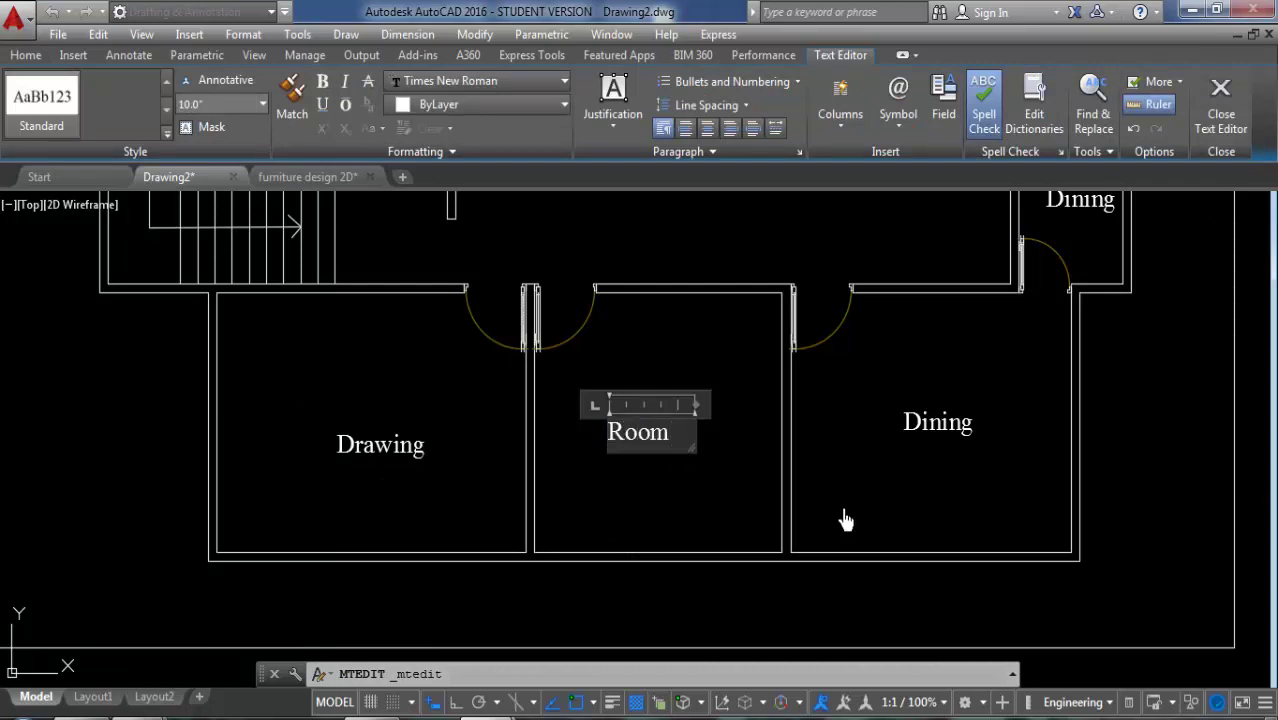
{"action": "left_click", "coordinate": [962, 532]}
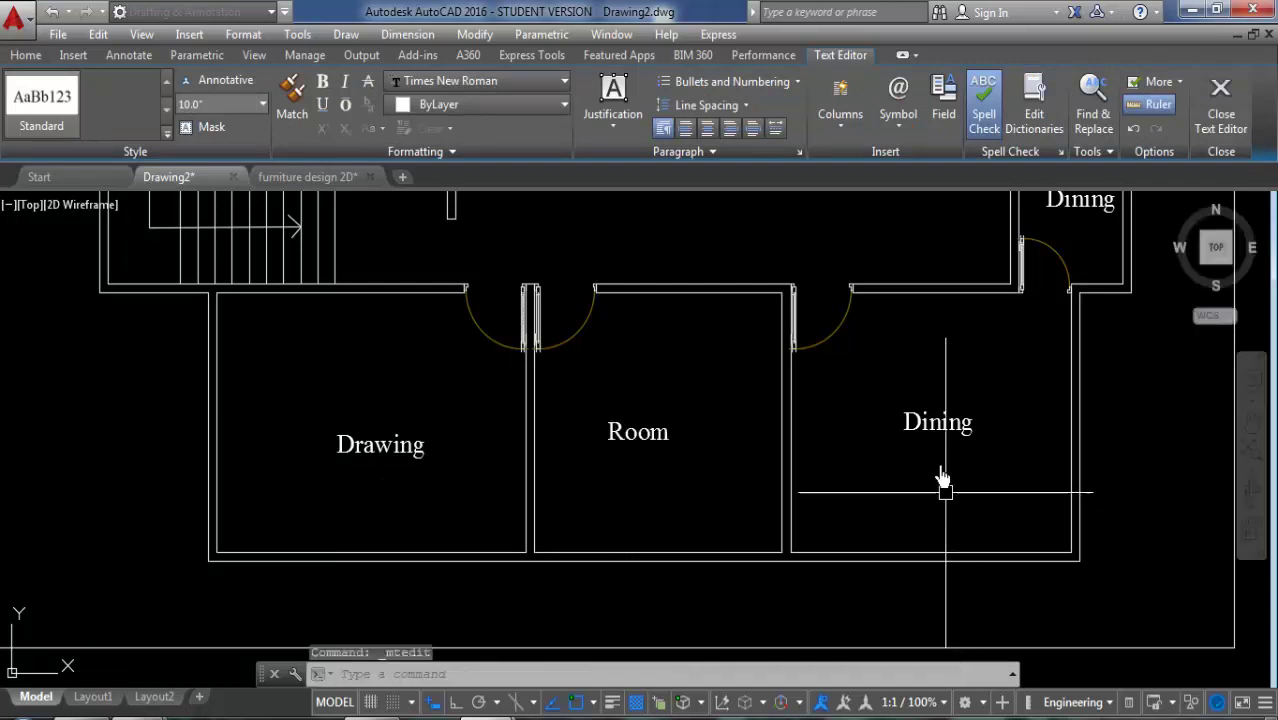
{"action": "double_click", "coordinate": [968, 434]}
{"action": "type", "text": "Room"}
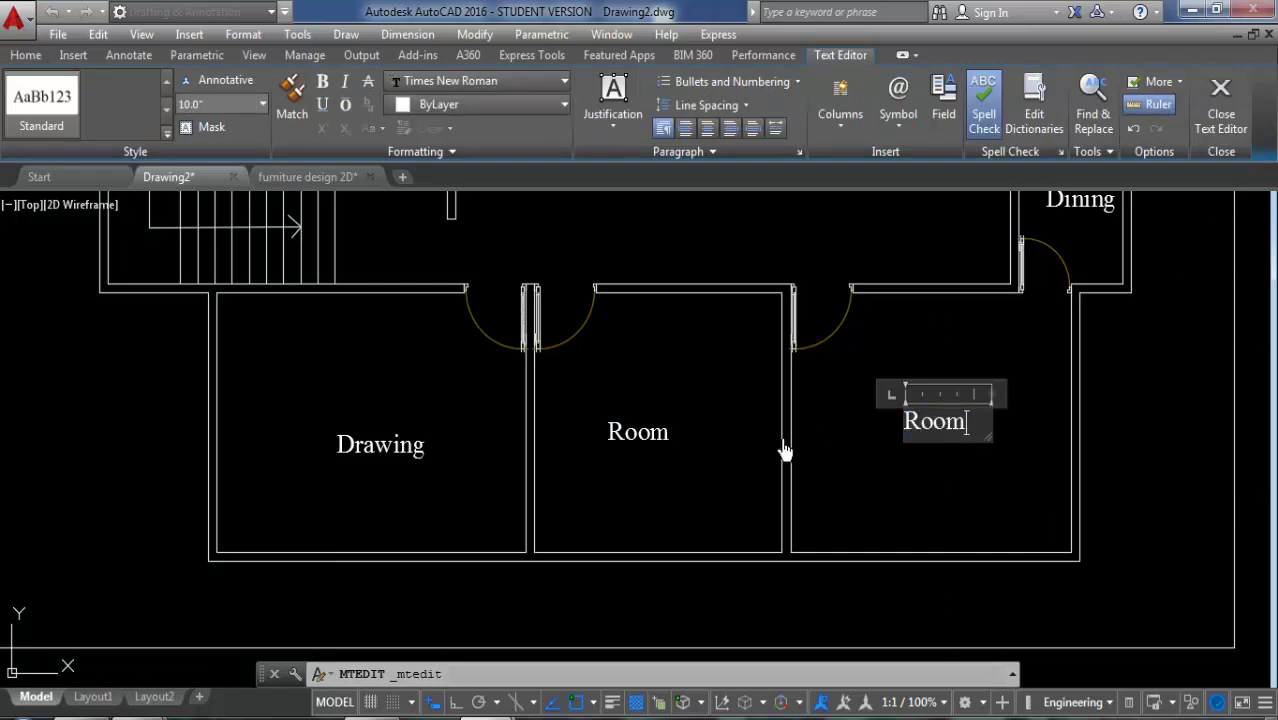
{"action": "left_click", "coordinate": [710, 491]}
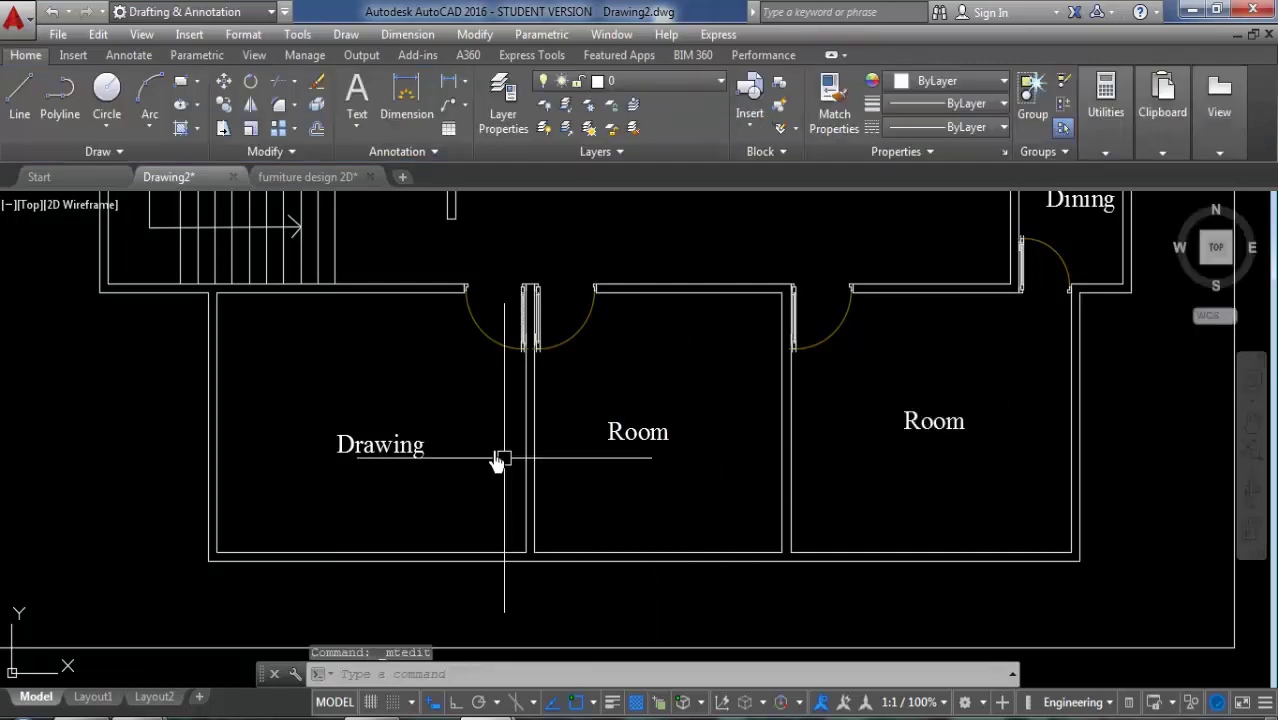
{"action": "middle_click_drag", "start_coordinate": [385, 436], "coordinate": [477, 485]}
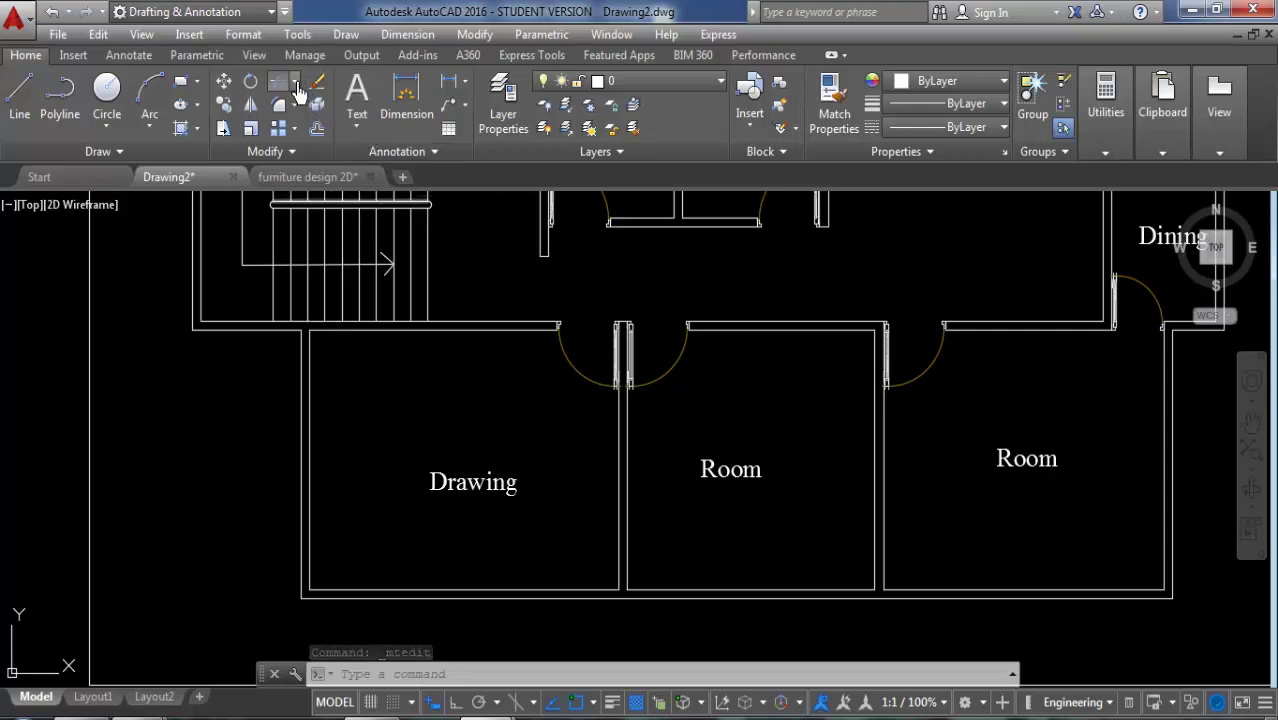
Step: Offset the wall line 3' downward, abandoning an extend attempt first
{"action": "left_click", "coordinate": [316, 165]}
{"action": "key", "text": "Return"}
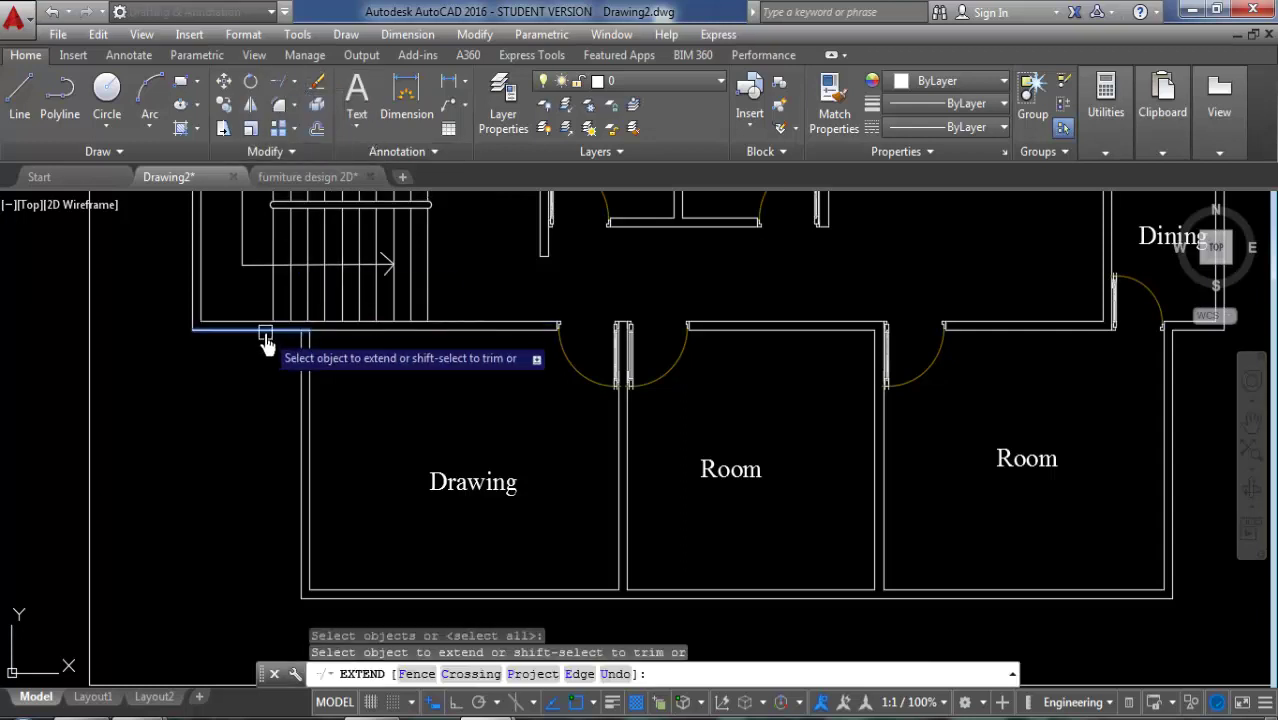
{"action": "key", "text": "Escape"}
{"action": "key", "text": "Escape"}
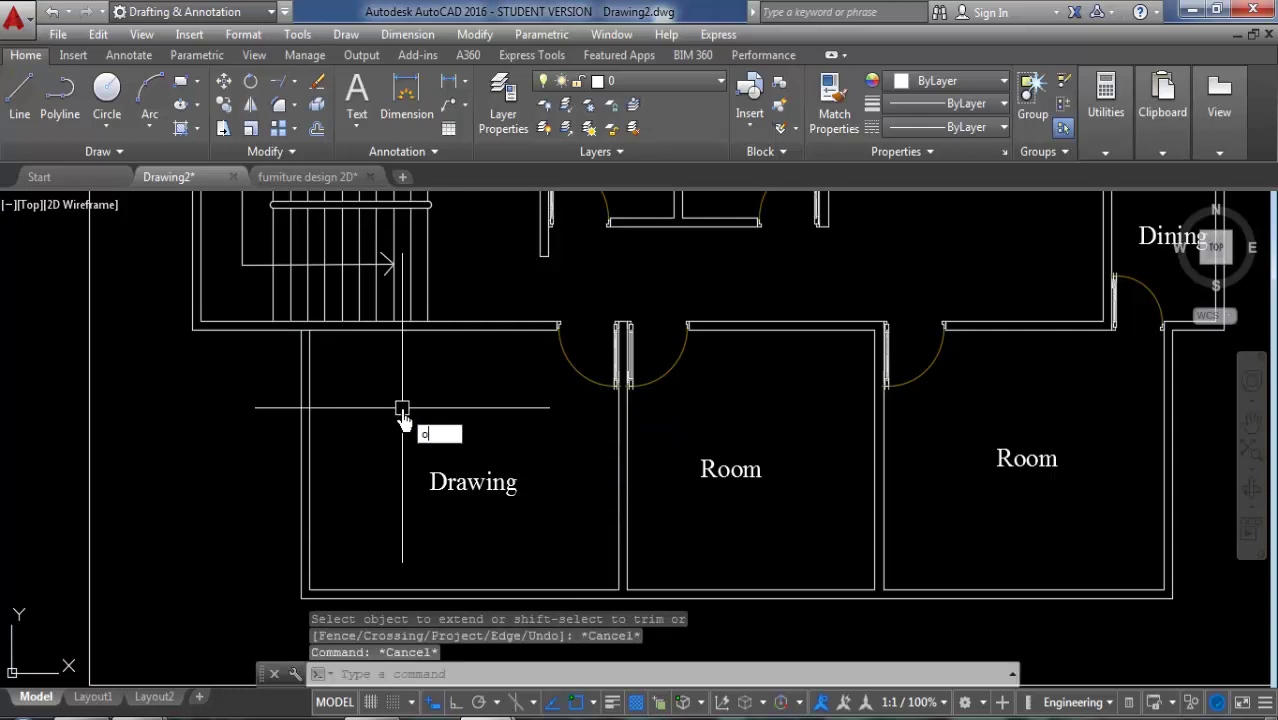
{"action": "key", "text": "Return"}
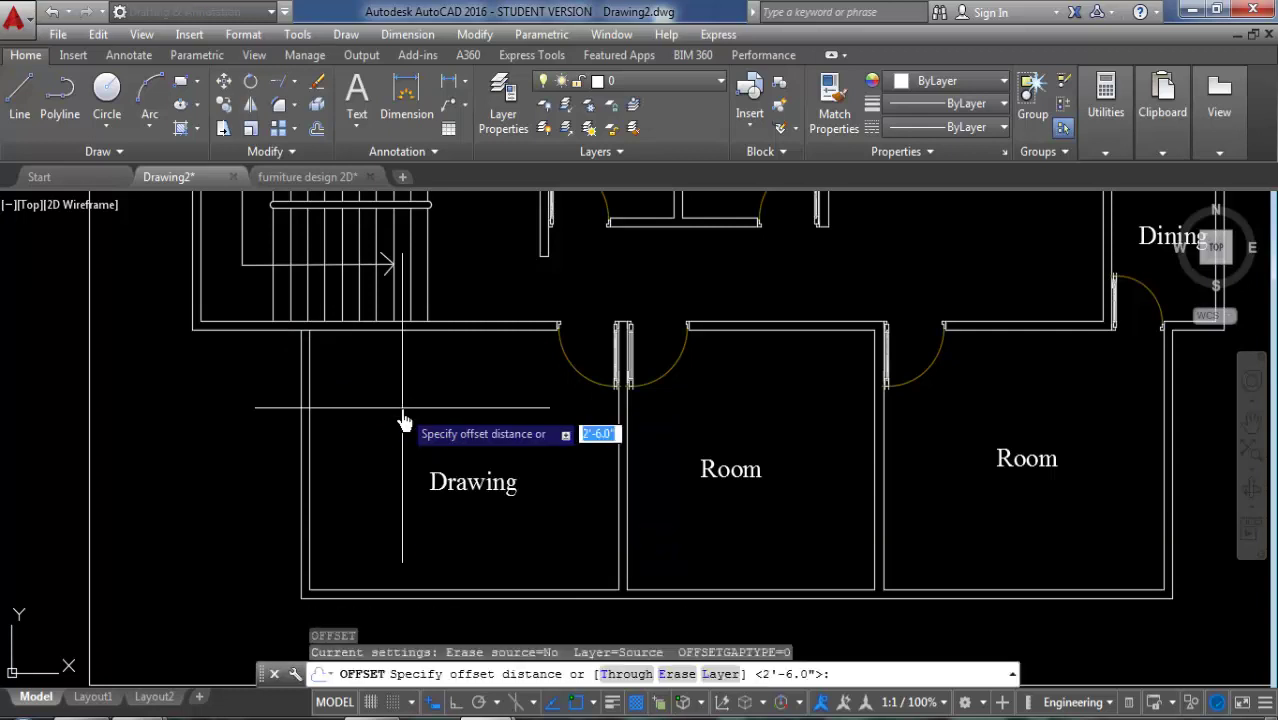
{"action": "type", "text": "3'"}
{"action": "key", "text": "Return"}
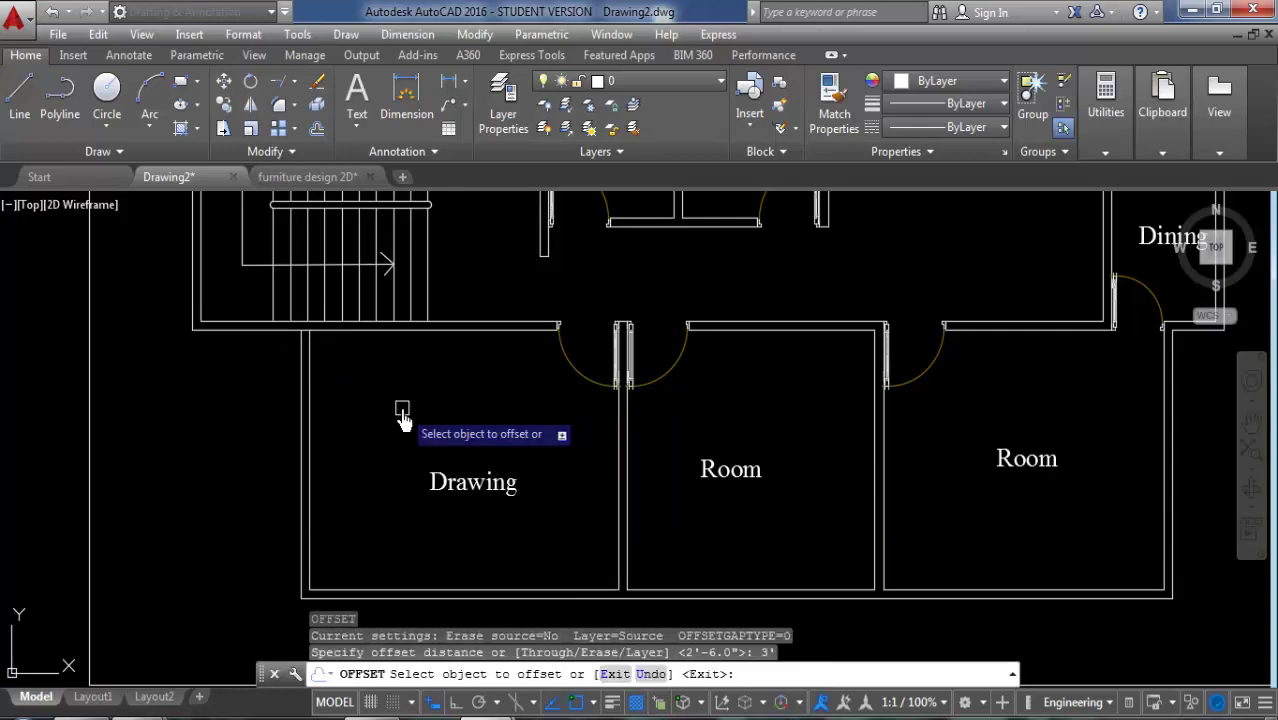
{"action": "left_click", "coordinate": [266, 336]}
{"action": "left_click", "coordinate": [263, 408]}
{"action": "key", "text": "Escape"}
{"action": "key", "text": "Escape"}
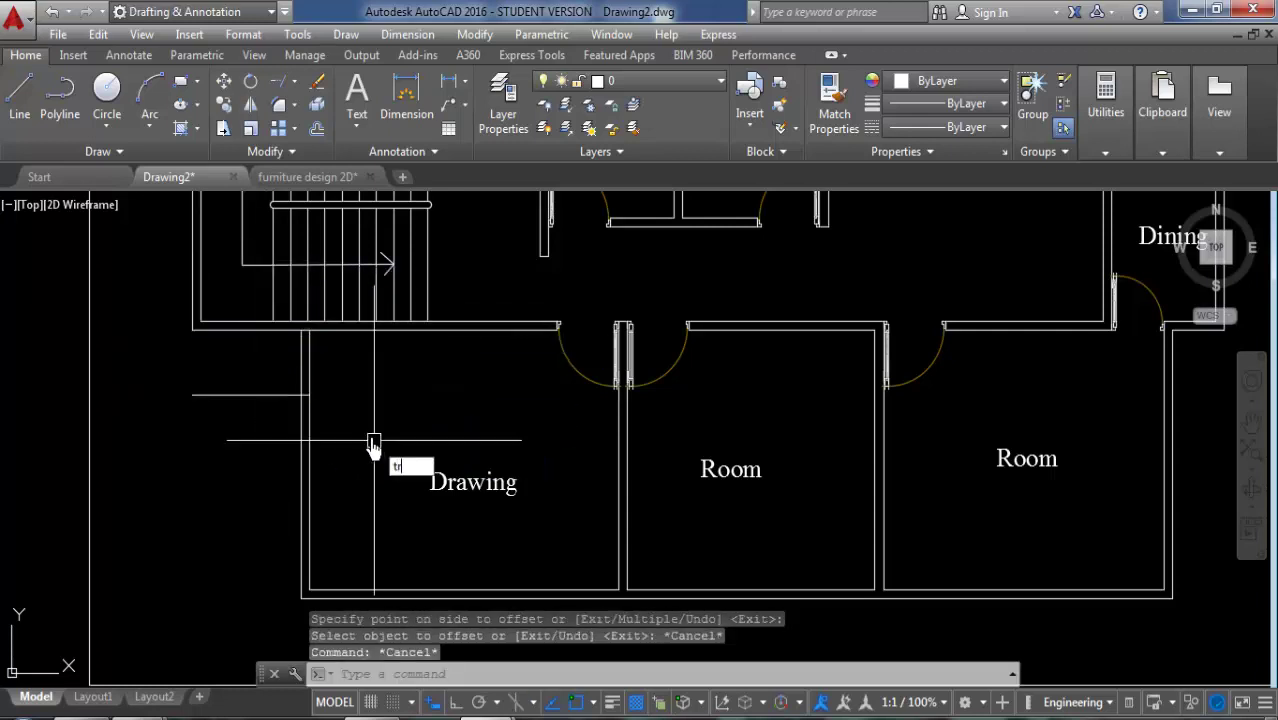
Step: Trim the new line's leftover piece beside the Drawing room to leave a doorway gap
{"action": "key", "text": "Return"}
{"action": "key", "text": "Return"}
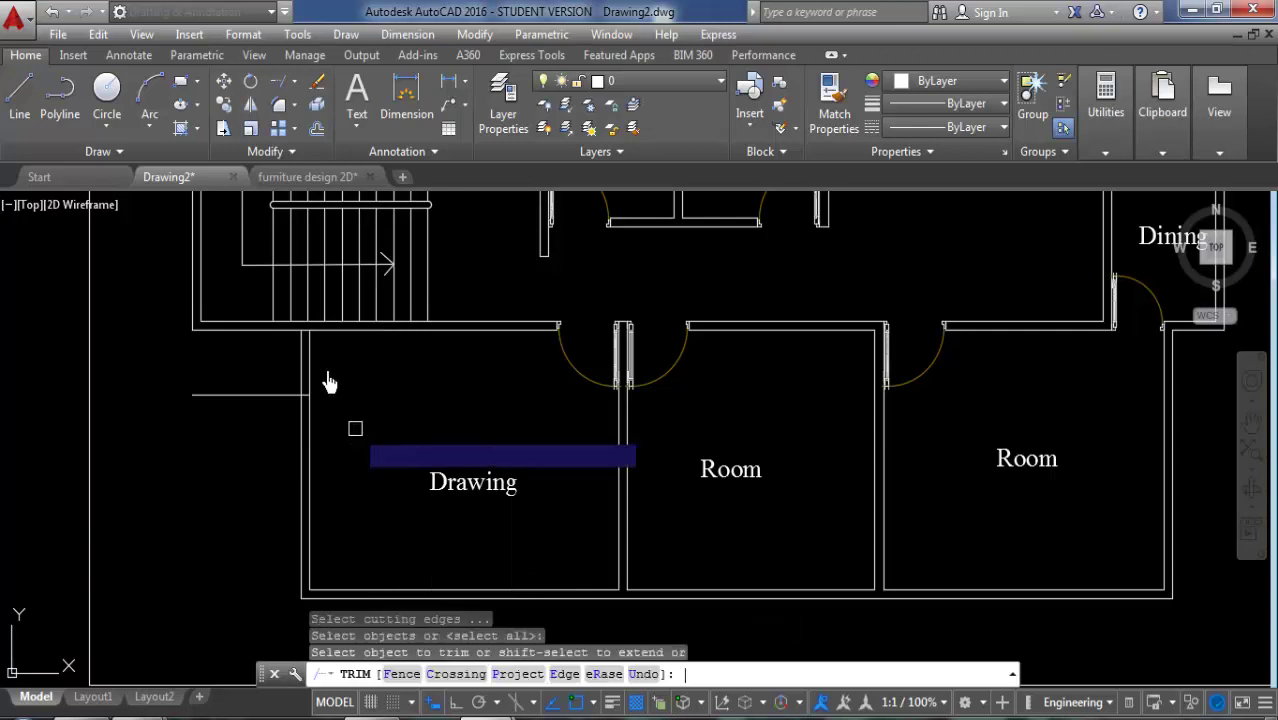
{"action": "left_click", "coordinate": [271, 400]}
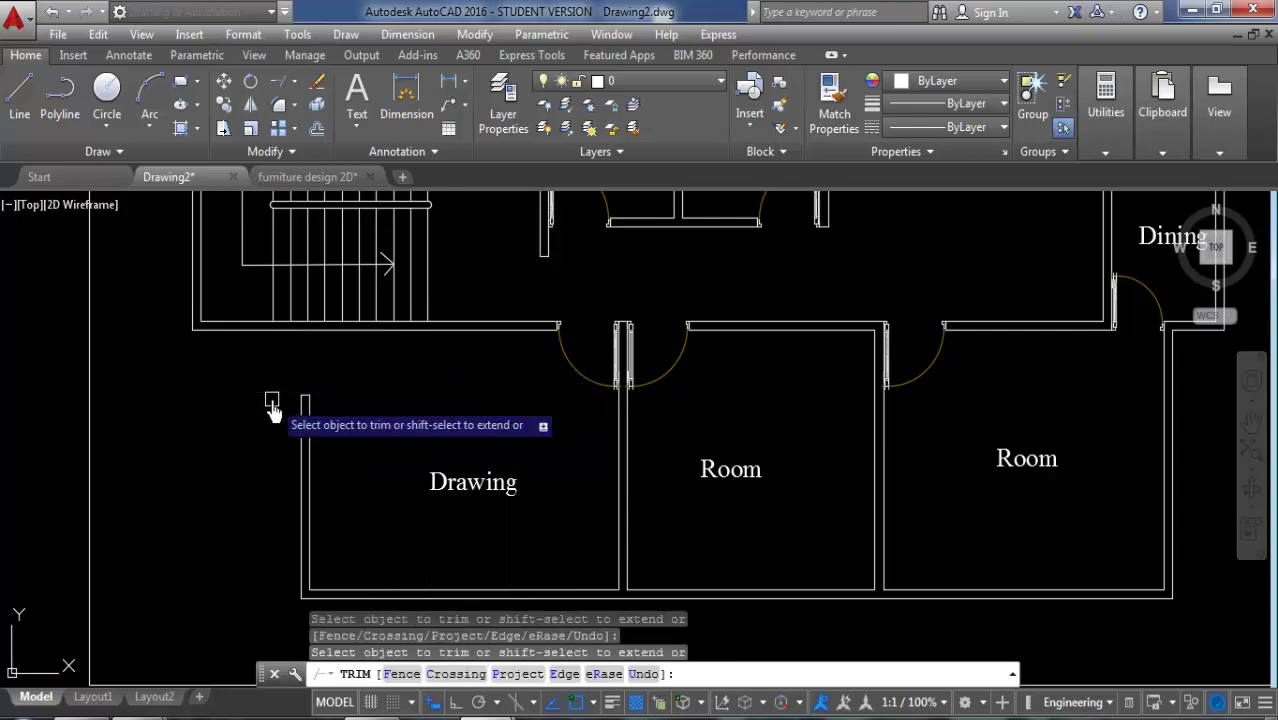
{"action": "key", "text": "Escape"}
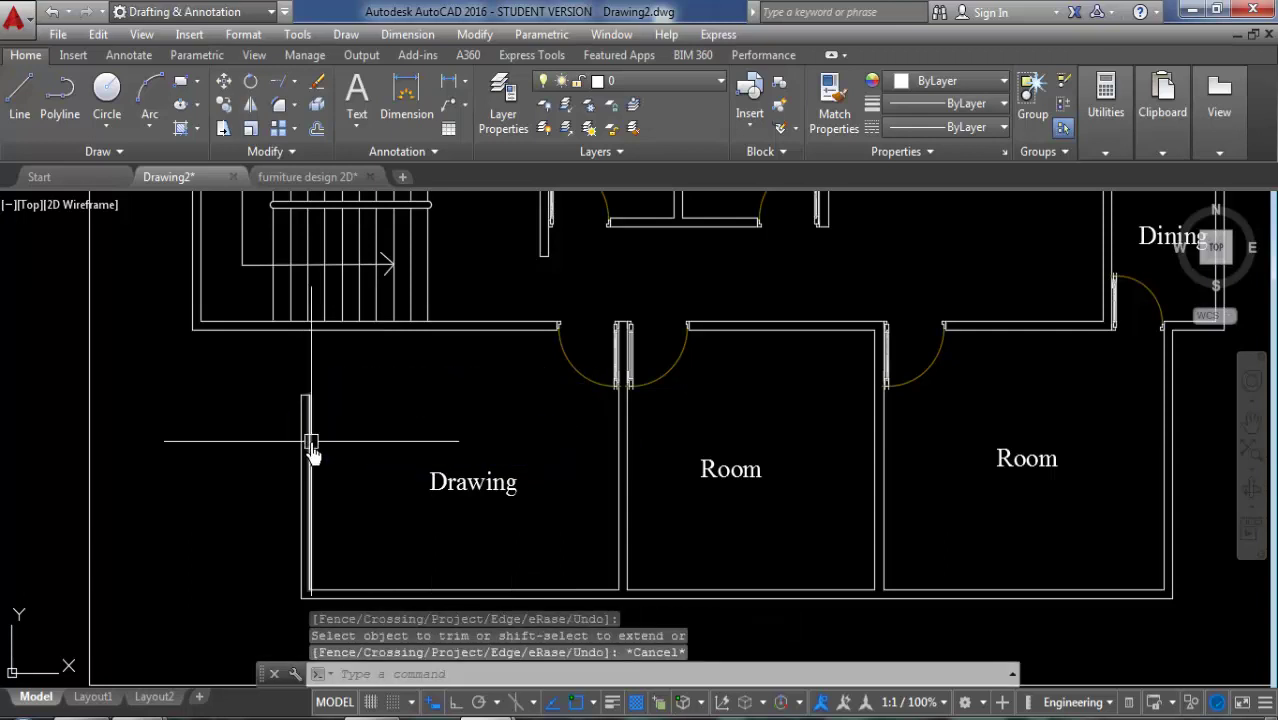
{"action": "scroll", "coordinate": [313, 455], "scroll_direction": "down", "scroll_amount": 2}
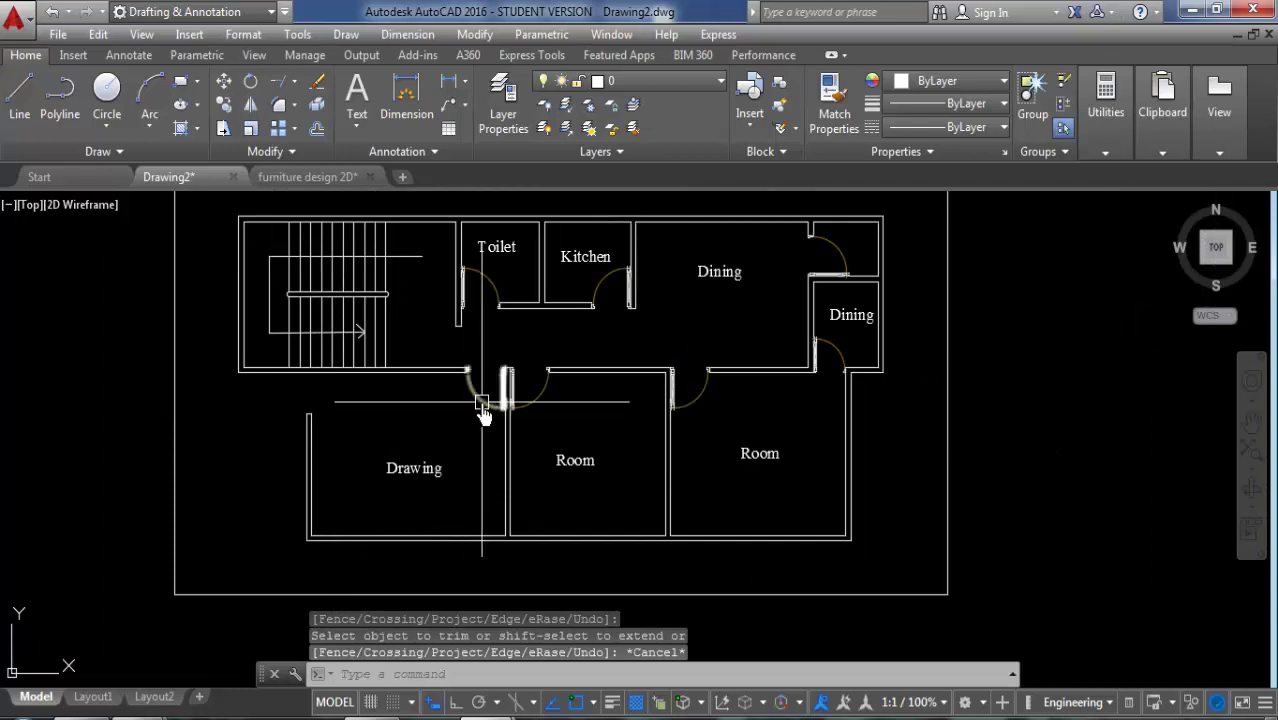
Step: Copy the existing door to the Drawing room's wall opening
{"action": "left_click", "coordinate": [482, 404]}
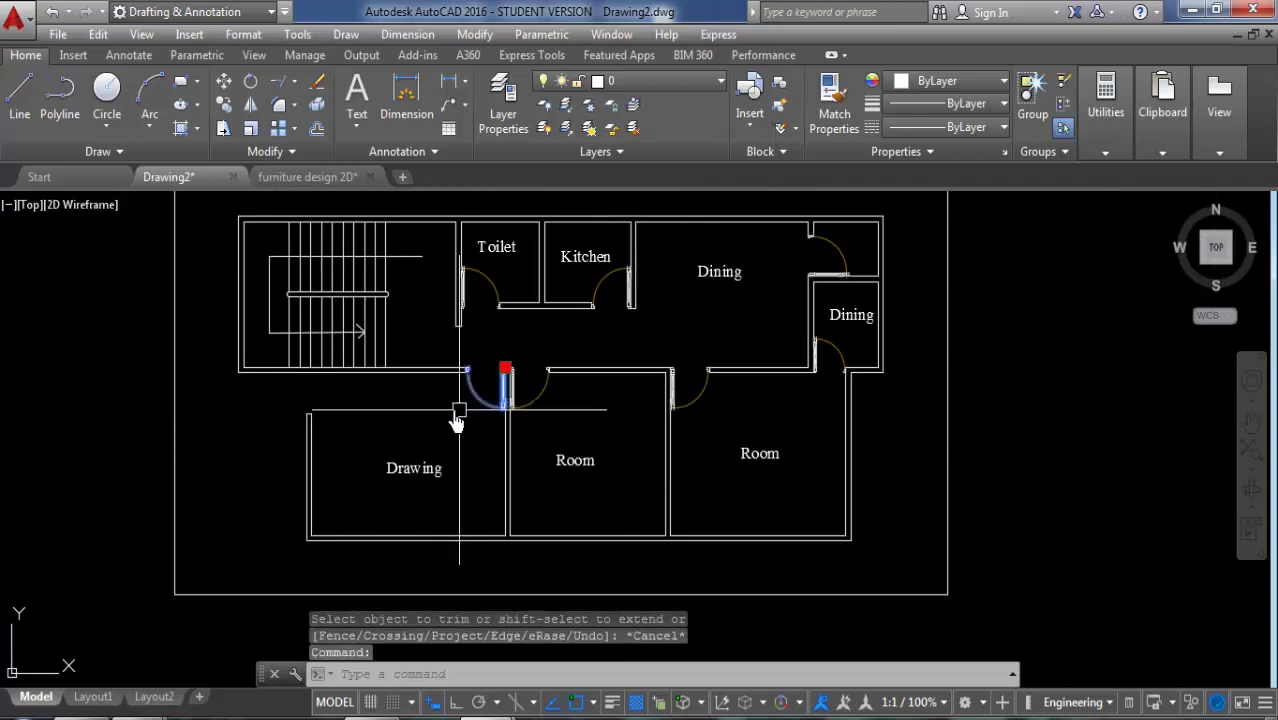
{"action": "left_click", "coordinate": [224, 108]}
{"action": "scroll", "coordinate": [465, 385], "scroll_direction": "up", "scroll_amount": 5}
{"action": "scroll", "coordinate": [462, 360], "scroll_direction": "up", "scroll_amount": 4}
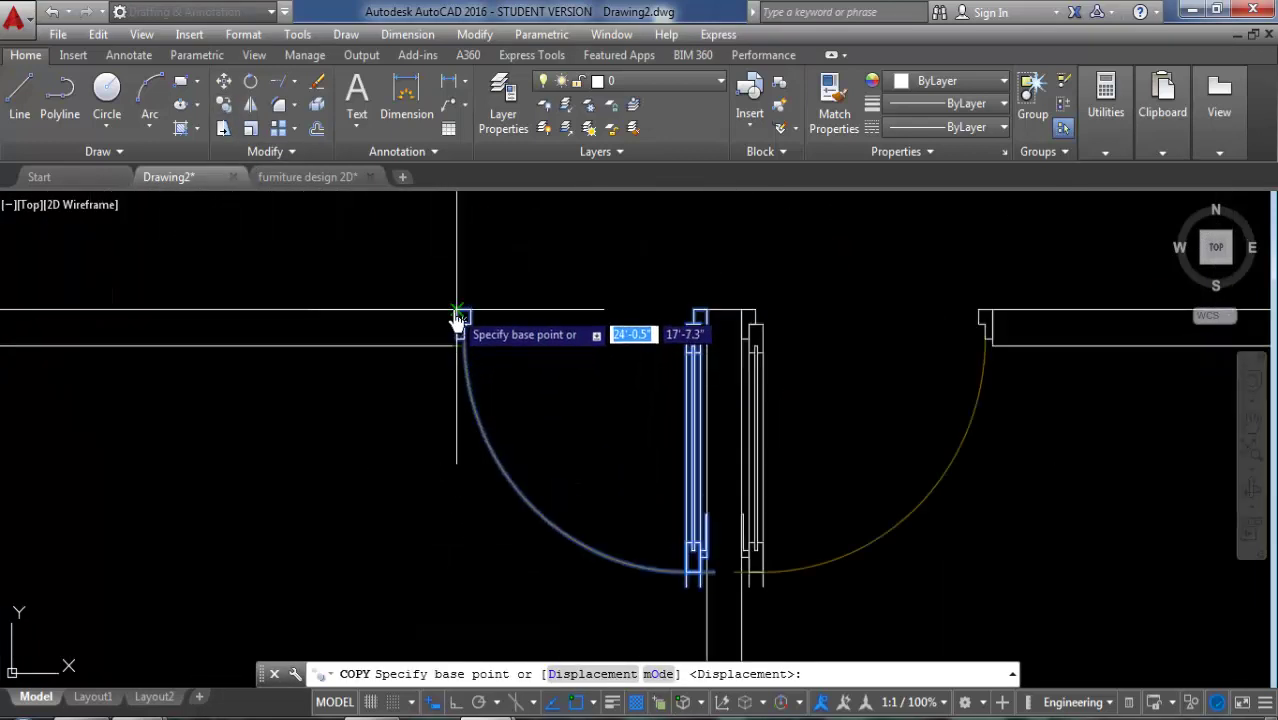
{"action": "left_click", "coordinate": [457, 316]}
{"action": "scroll", "coordinate": [413, 413], "scroll_direction": "up", "scroll_amount": 1}
{"action": "scroll", "coordinate": [294, 456], "scroll_direction": "down", "scroll_amount": 3}
{"action": "scroll", "coordinate": [172, 452], "scroll_direction": "up", "scroll_amount": 2}
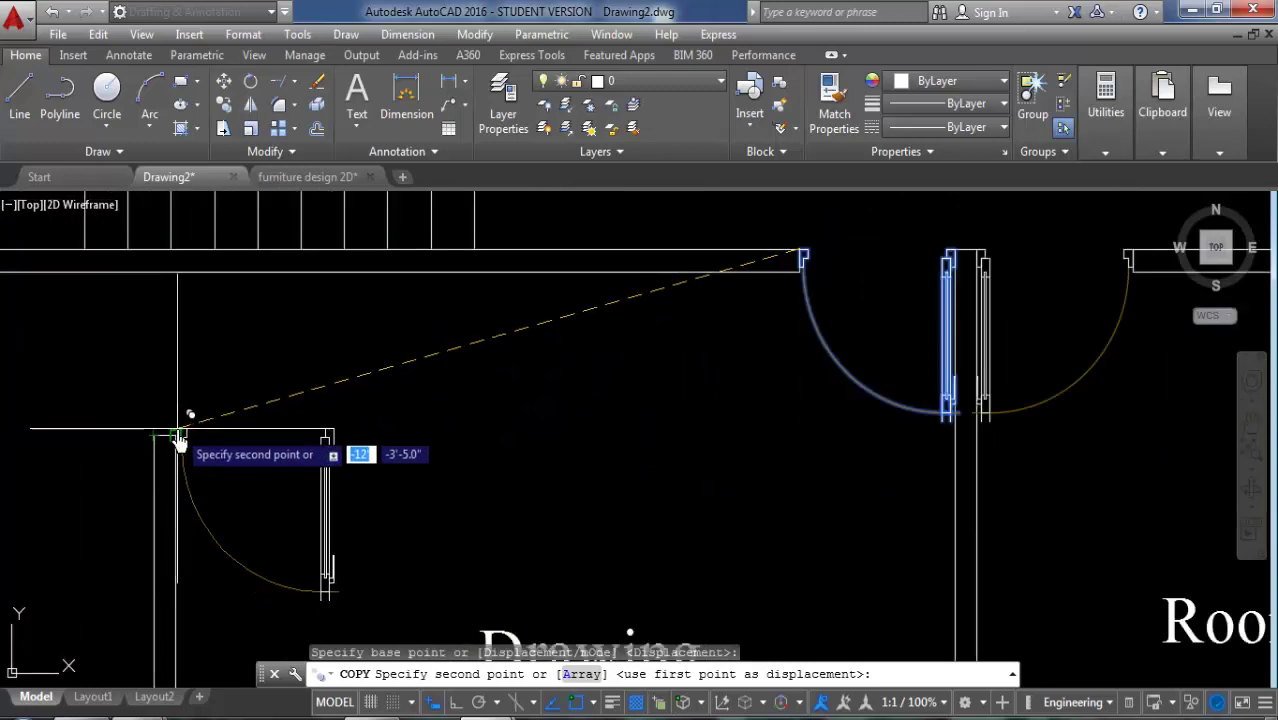
{"action": "left_click", "coordinate": [179, 437]}
{"action": "key", "text": "Escape"}
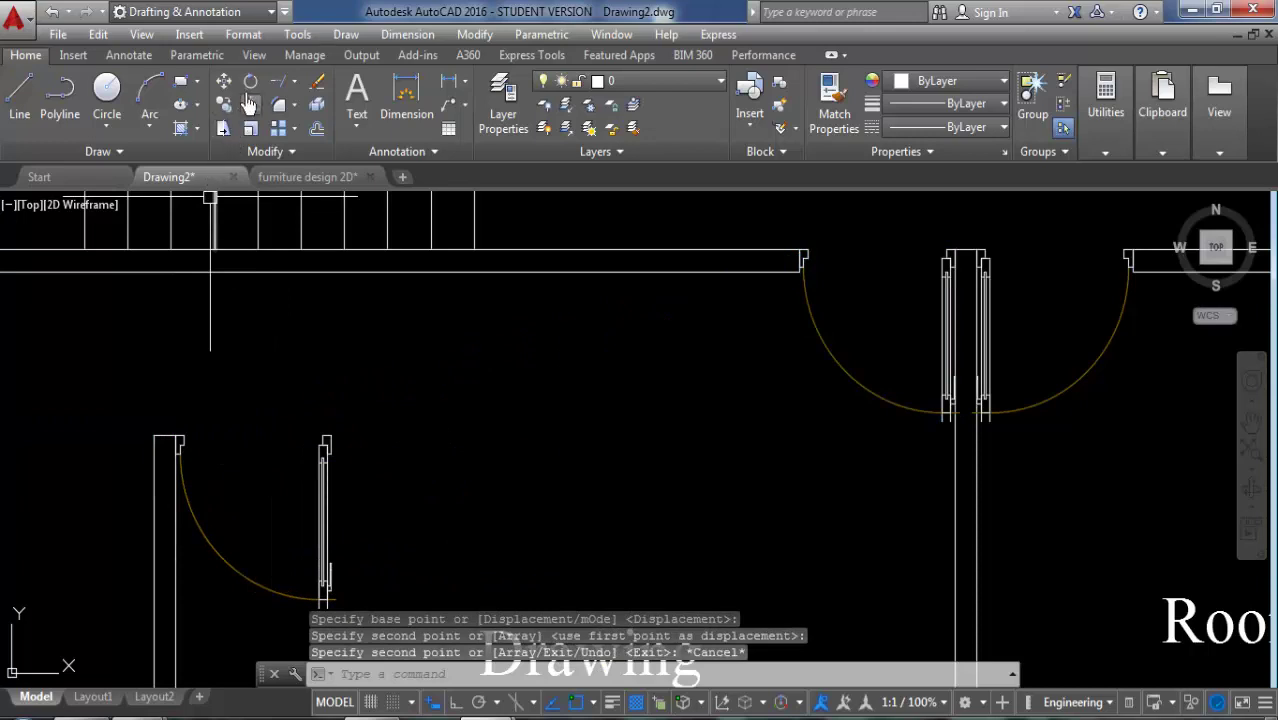
Step: Rotate the copied door 90° about its hinge corner with Ortho on
{"action": "left_click", "coordinate": [250, 104]}
{"action": "left_click", "coordinate": [210, 551]}
{"action": "key", "text": "Return"}
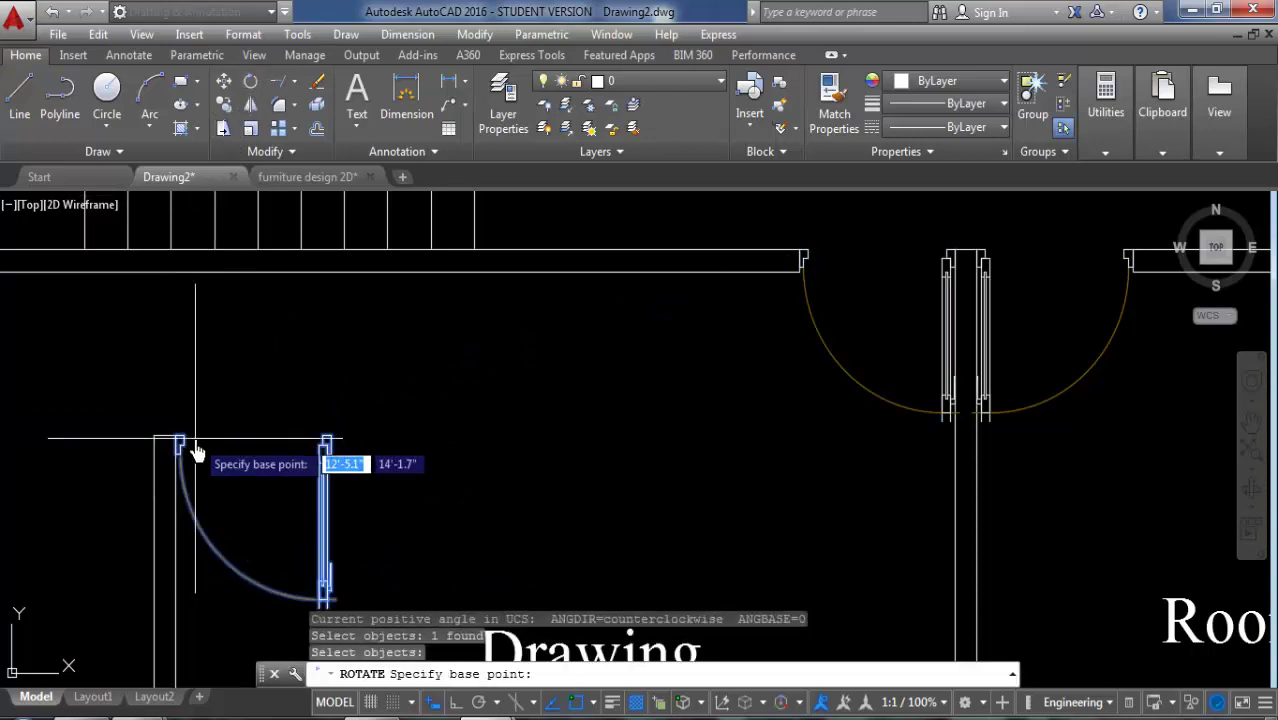
{"action": "scroll", "coordinate": [157, 447], "scroll_direction": "up", "scroll_amount": 2}
{"action": "left_click", "coordinate": [158, 440]}
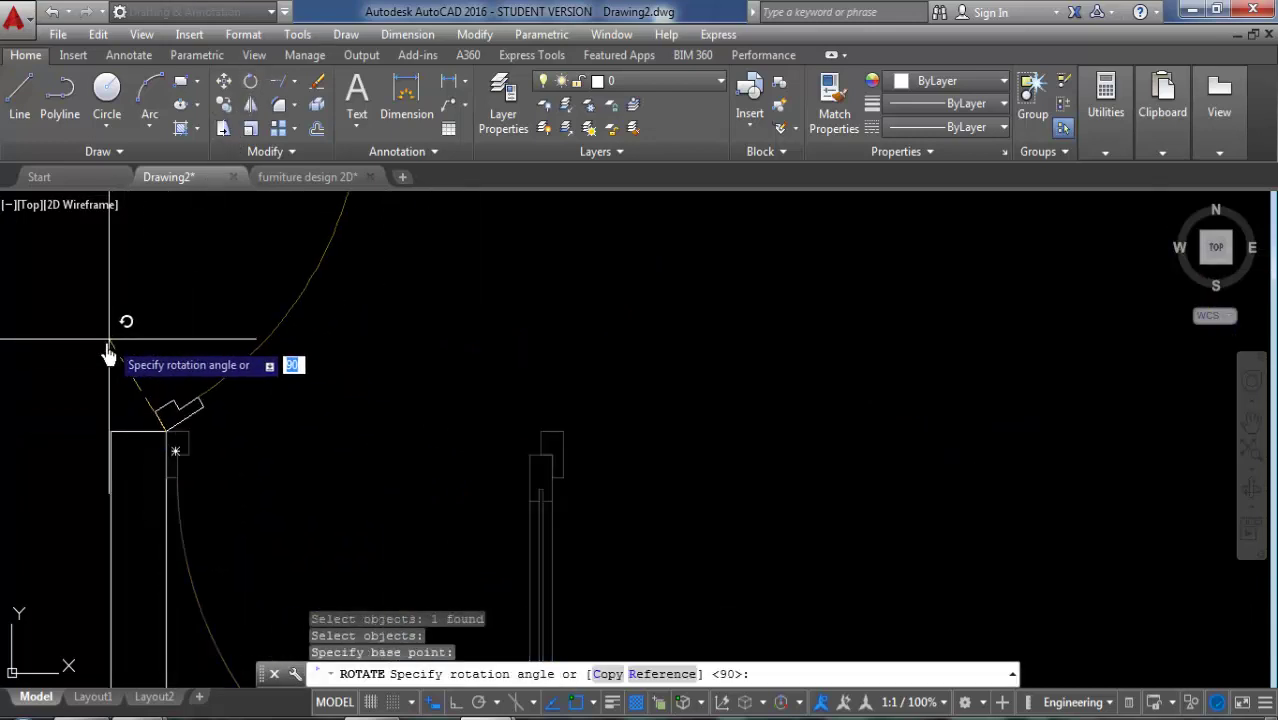
{"action": "scroll", "coordinate": [178, 440], "scroll_direction": "down", "scroll_amount": 3}
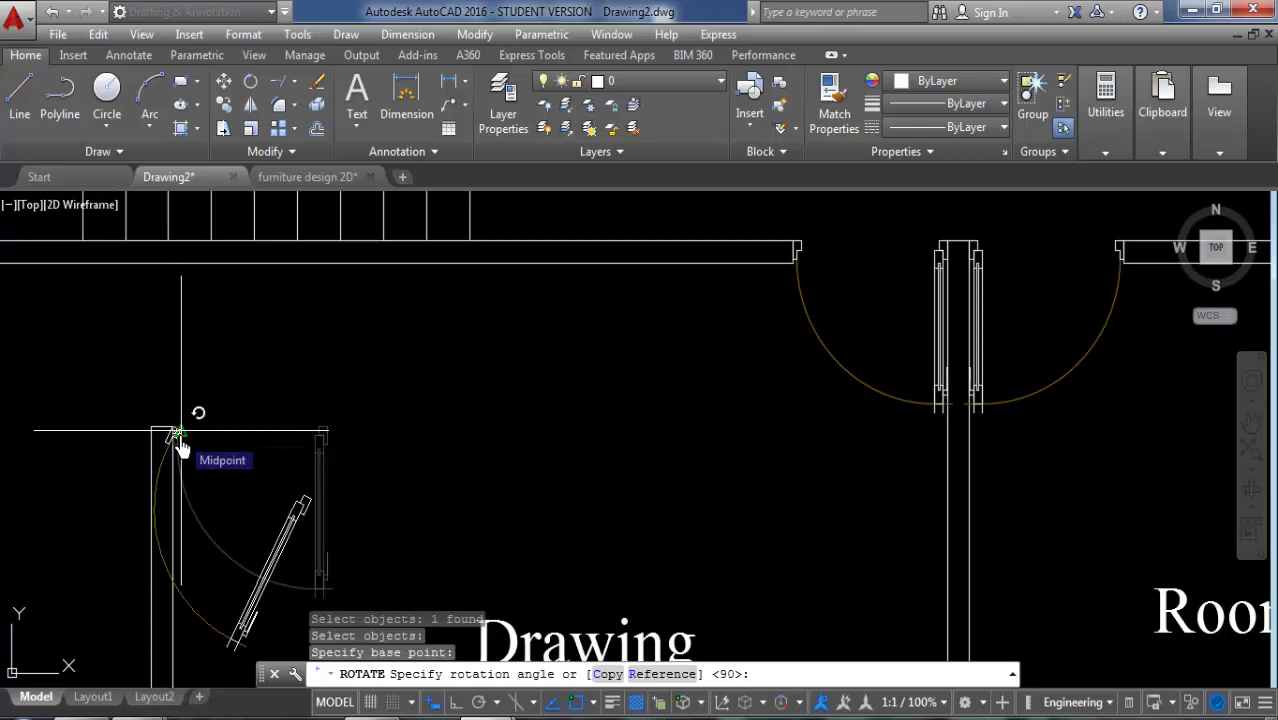
{"action": "key", "text": "F8"}
{"action": "left_click", "coordinate": [172, 372]}
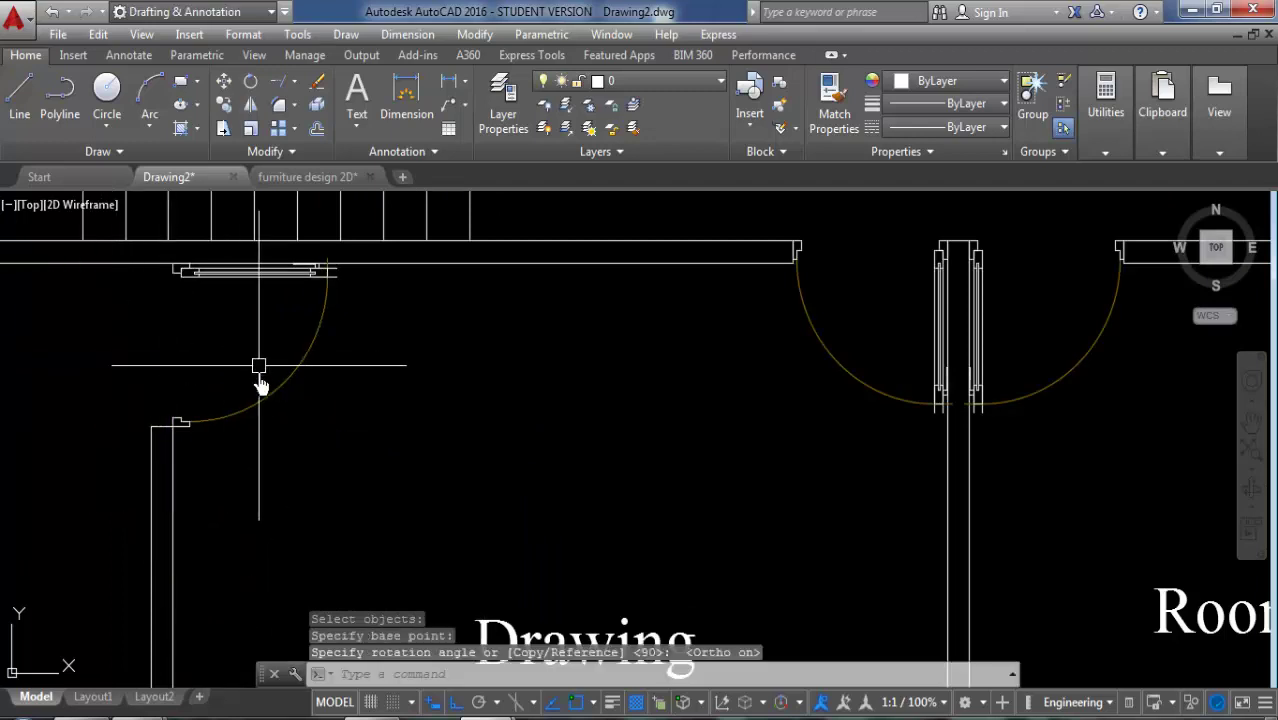
{"action": "left_click", "coordinate": [215, 428]}
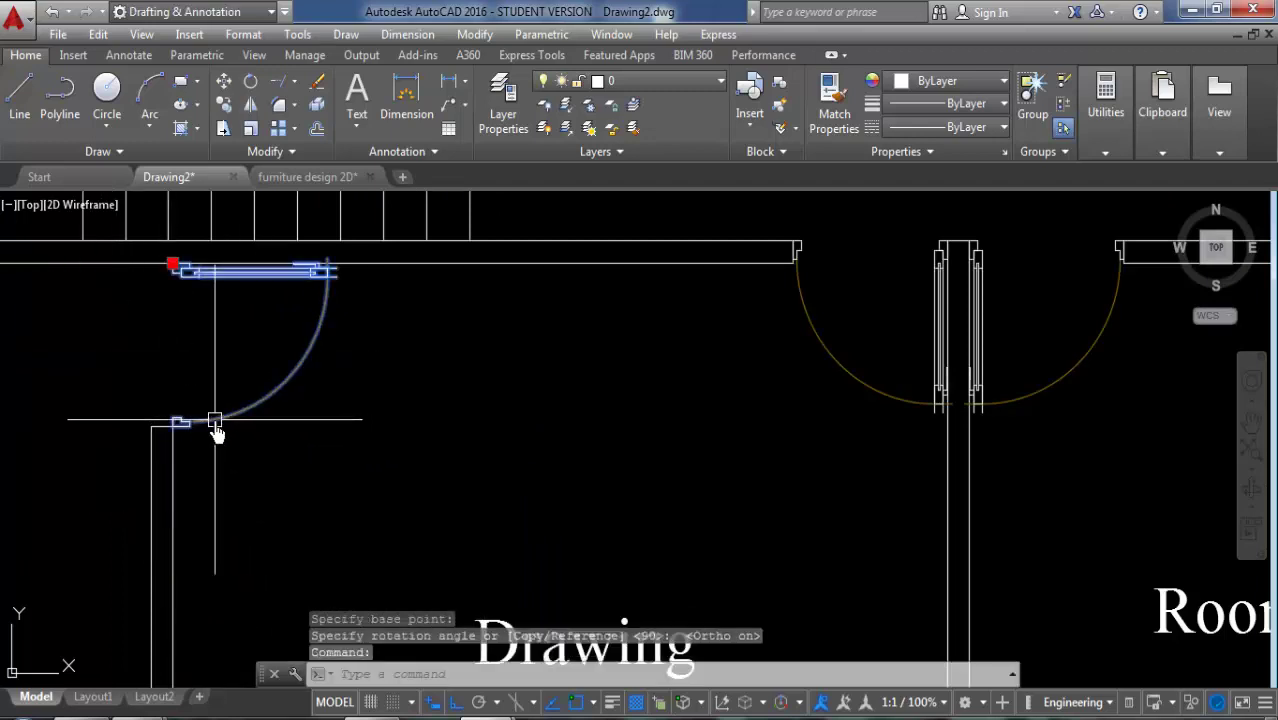
Step: Move the rotated door into the Drawing room wall opening
{"action": "left_click", "coordinate": [221, 88]}
{"action": "scroll", "coordinate": [157, 440], "scroll_direction": "up", "scroll_amount": 3}
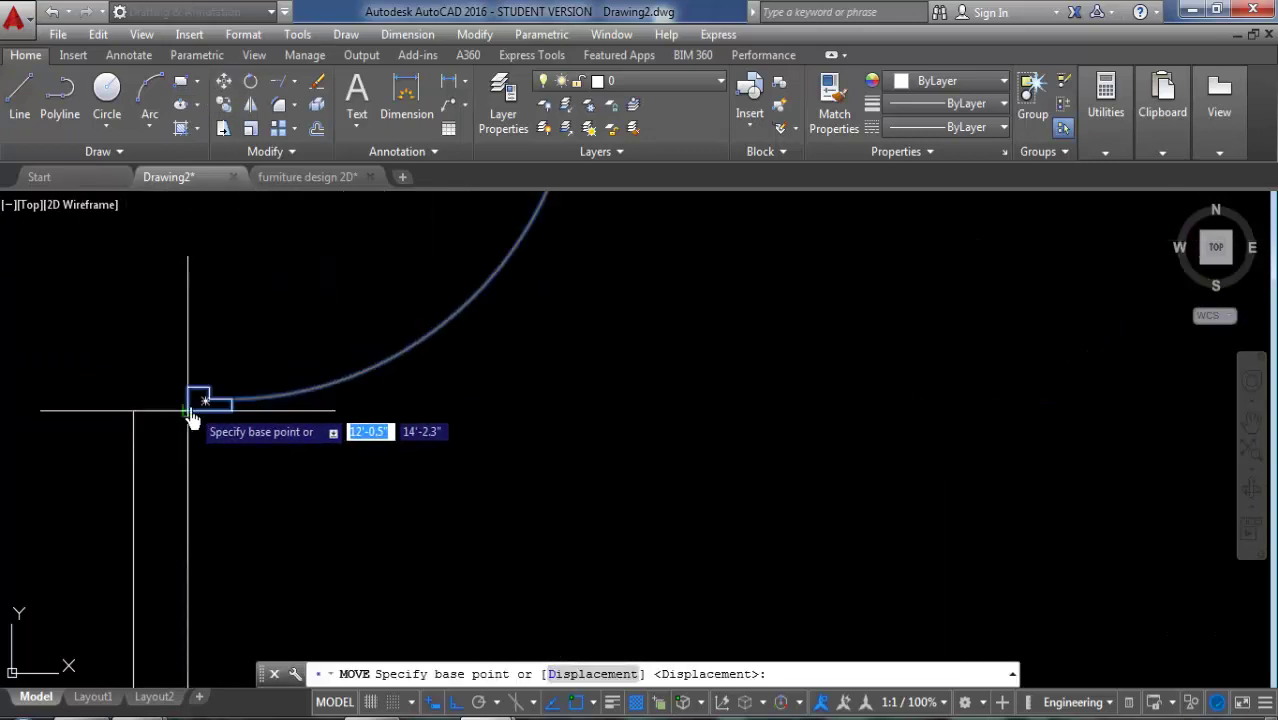
{"action": "left_click", "coordinate": [165, 410]}
{"action": "left_click", "coordinate": [133, 412]}
{"action": "scroll", "coordinate": [183, 442], "scroll_direction": "down", "scroll_amount": 5}
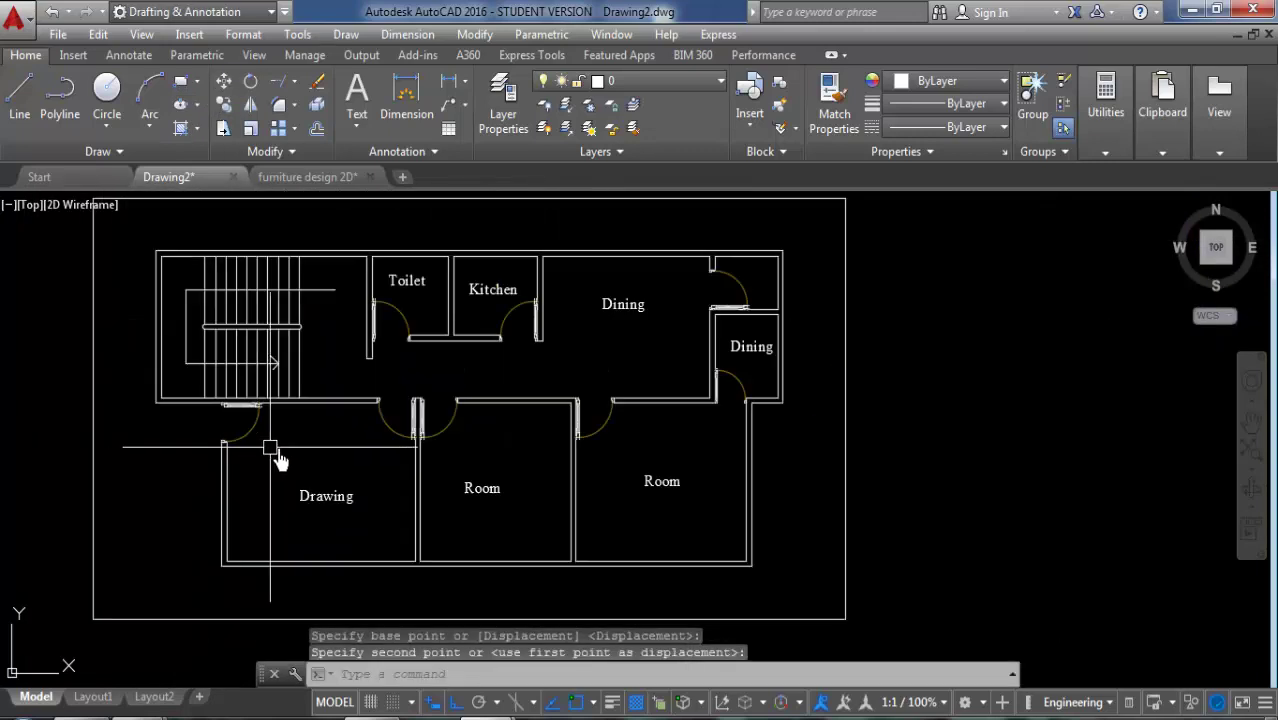
Step: Recentre the floor plan and shift the large Dining label upward
{"action": "middle_click_drag", "start_coordinate": [588, 485], "coordinate": [634, 483]}
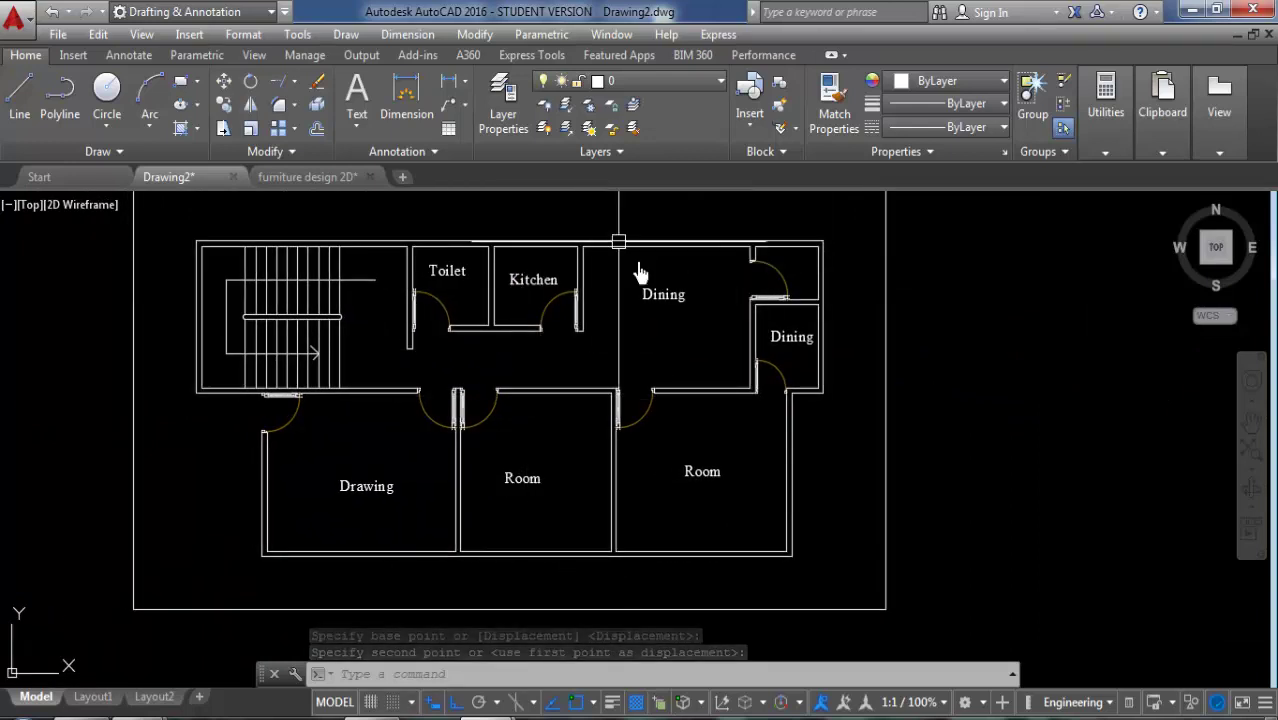
{"action": "scroll", "coordinate": [508, 286], "scroll_direction": "up", "scroll_amount": 2}
{"action": "scroll", "coordinate": [494, 334], "scroll_direction": "down", "scroll_amount": 2}
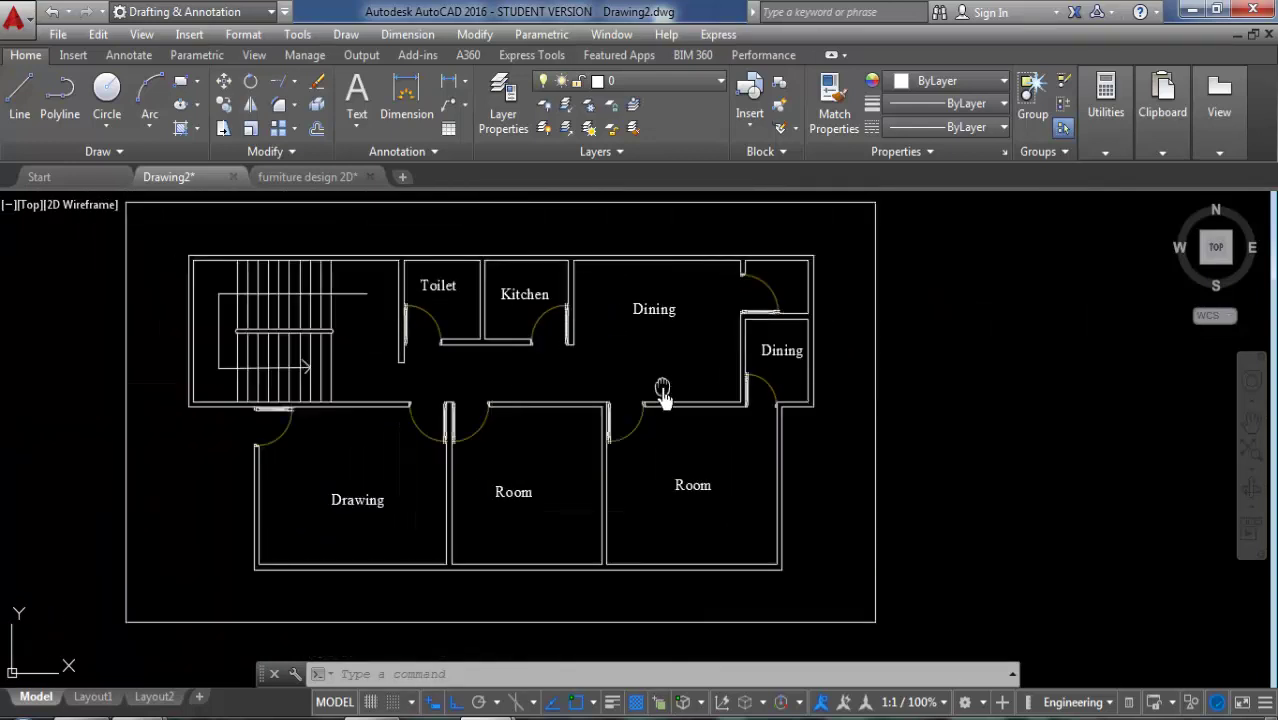
{"action": "middle_click_drag", "start_coordinate": [661, 393], "coordinate": [634, 398]}
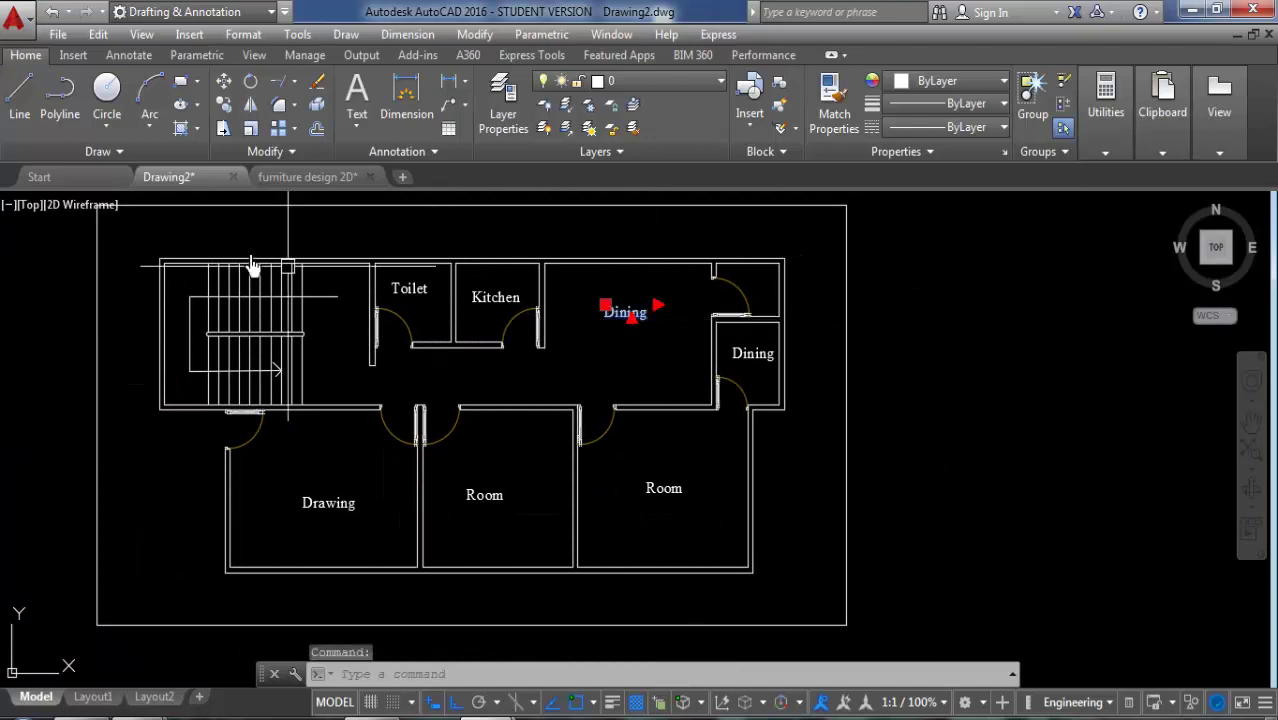
{"action": "left_click", "coordinate": [224, 82]}
{"action": "left_click", "coordinate": [980, 424]}
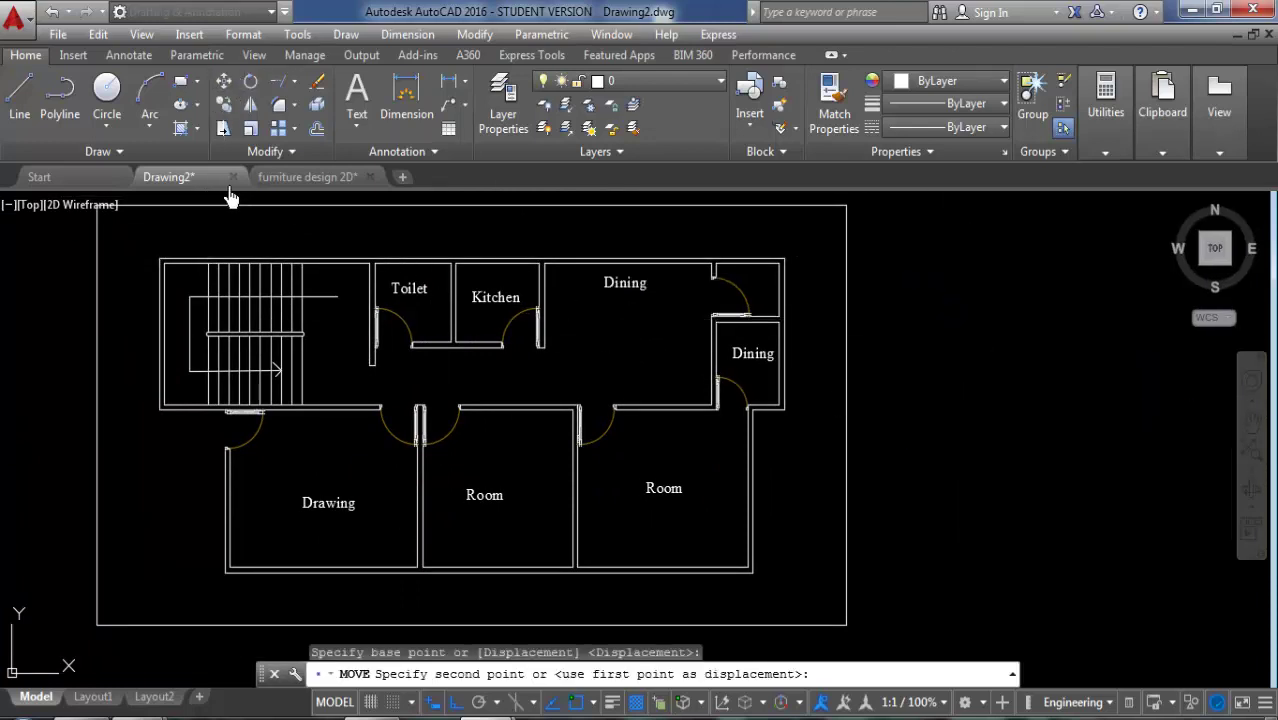
{"action": "key", "text": "Escape"}
Step: Switch to the furniture design 2D drawing and bring the dining tables row into view
{"action": "left_click", "coordinate": [312, 180]}
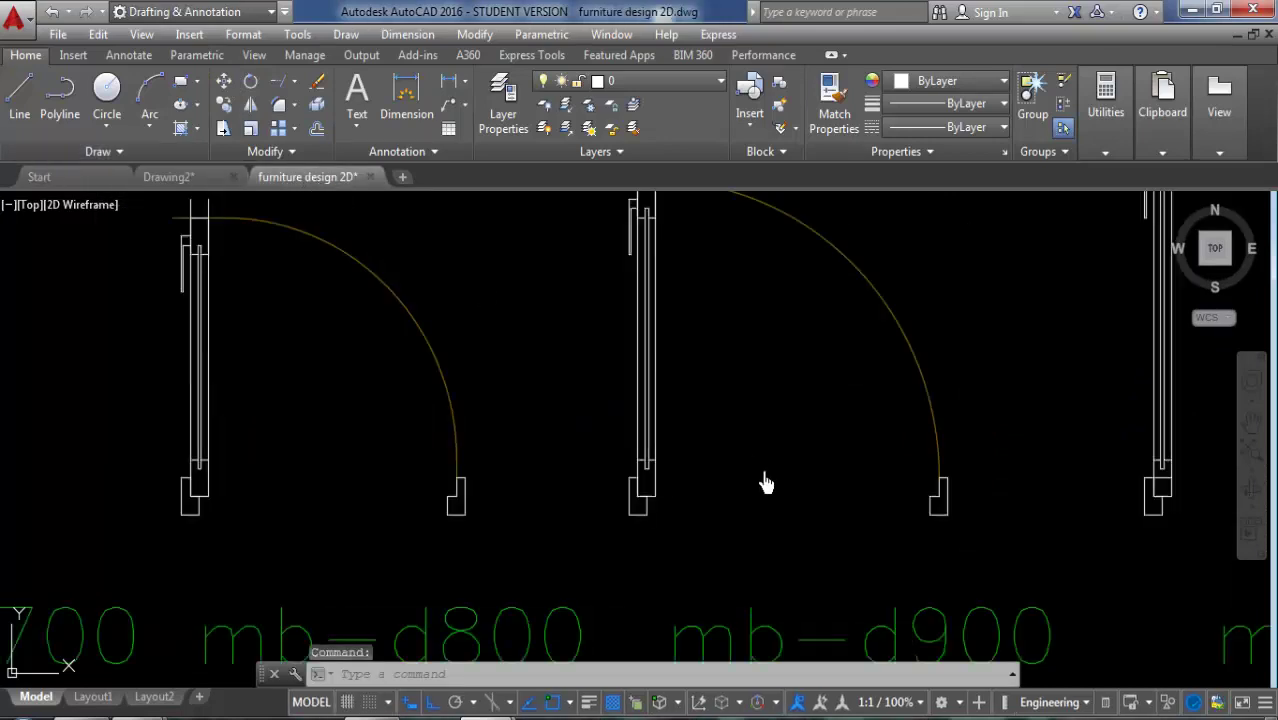
{"action": "scroll", "coordinate": [573, 528], "scroll_direction": "down", "scroll_amount": 3}
{"action": "left_click", "coordinate": [585, 508]}
{"action": "scroll", "coordinate": [550, 505], "scroll_direction": "down", "scroll_amount": 5}
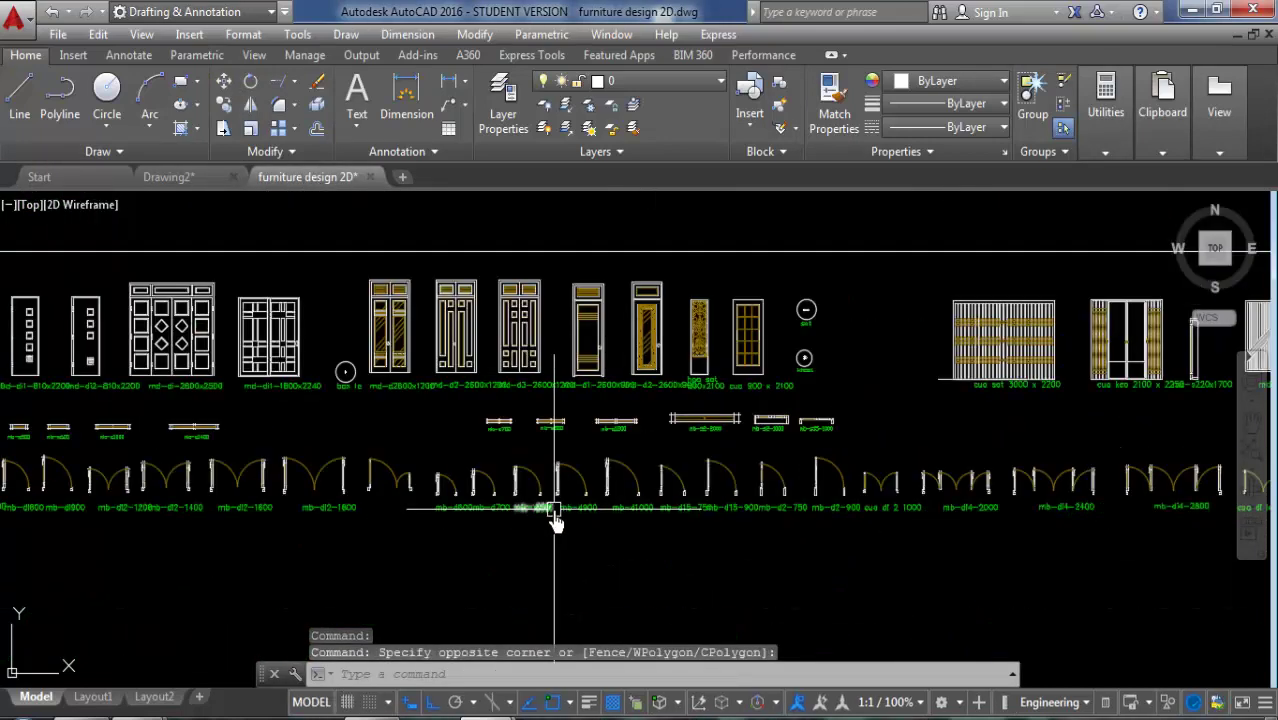
{"action": "scroll", "coordinate": [836, 391], "scroll_direction": "down", "scroll_amount": 2}
{"action": "scroll", "coordinate": [872, 420], "scroll_direction": "down", "scroll_amount": 2}
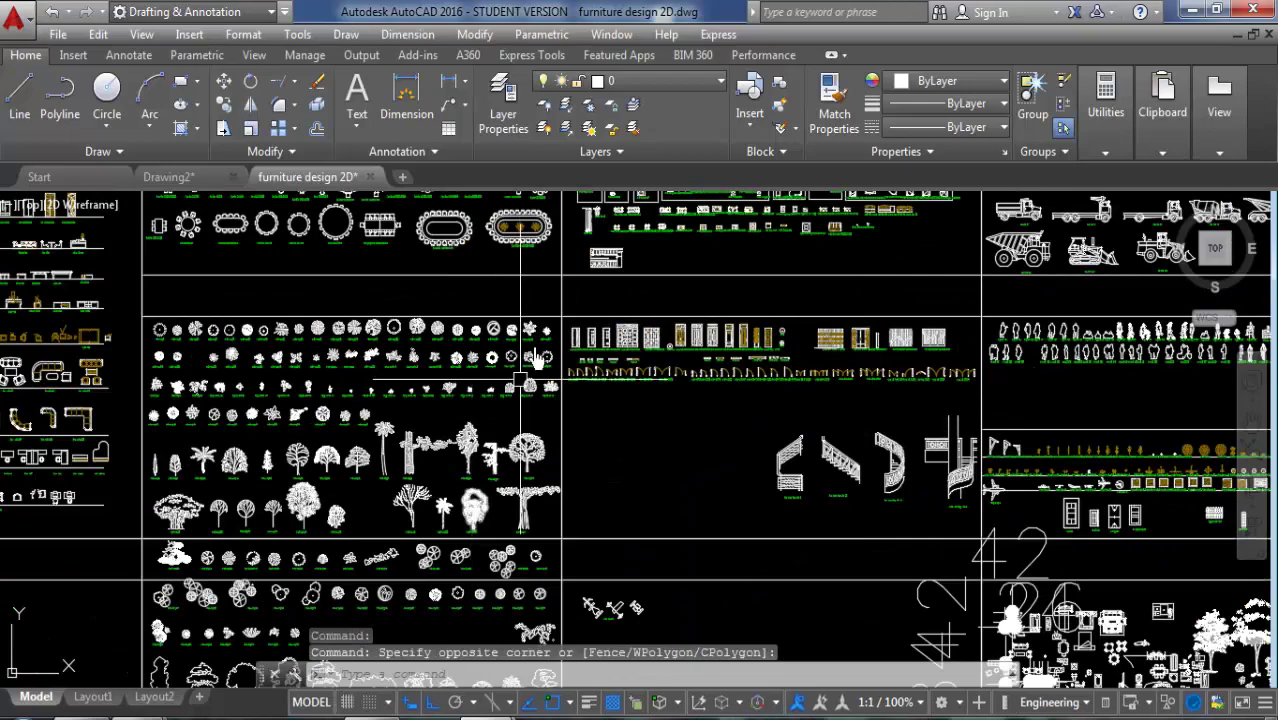
{"action": "scroll", "coordinate": [537, 360], "scroll_direction": "up", "scroll_amount": 2}
{"action": "scroll", "coordinate": [400, 350], "scroll_direction": "up", "scroll_amount": 2}
{"action": "scroll", "coordinate": [451, 443], "scroll_direction": "up", "scroll_amount": 3}
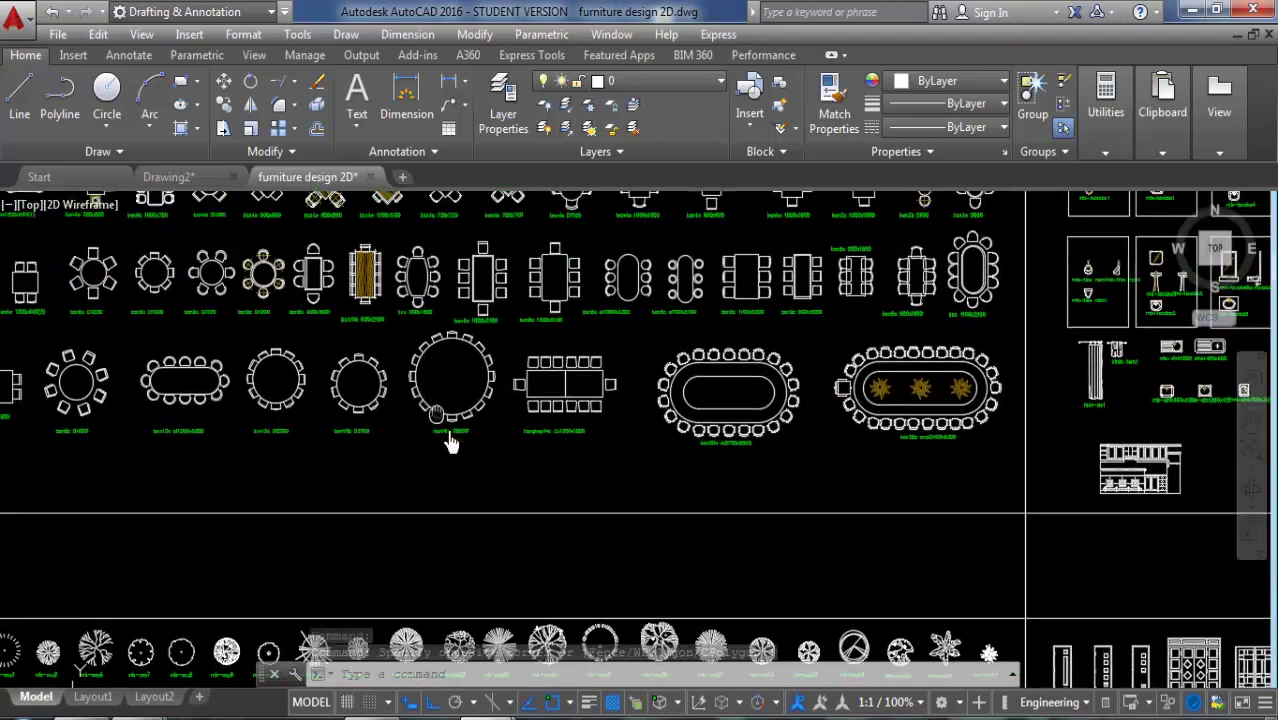
{"action": "middle_click_drag", "start_coordinate": [451, 443], "coordinate": [469, 470]}
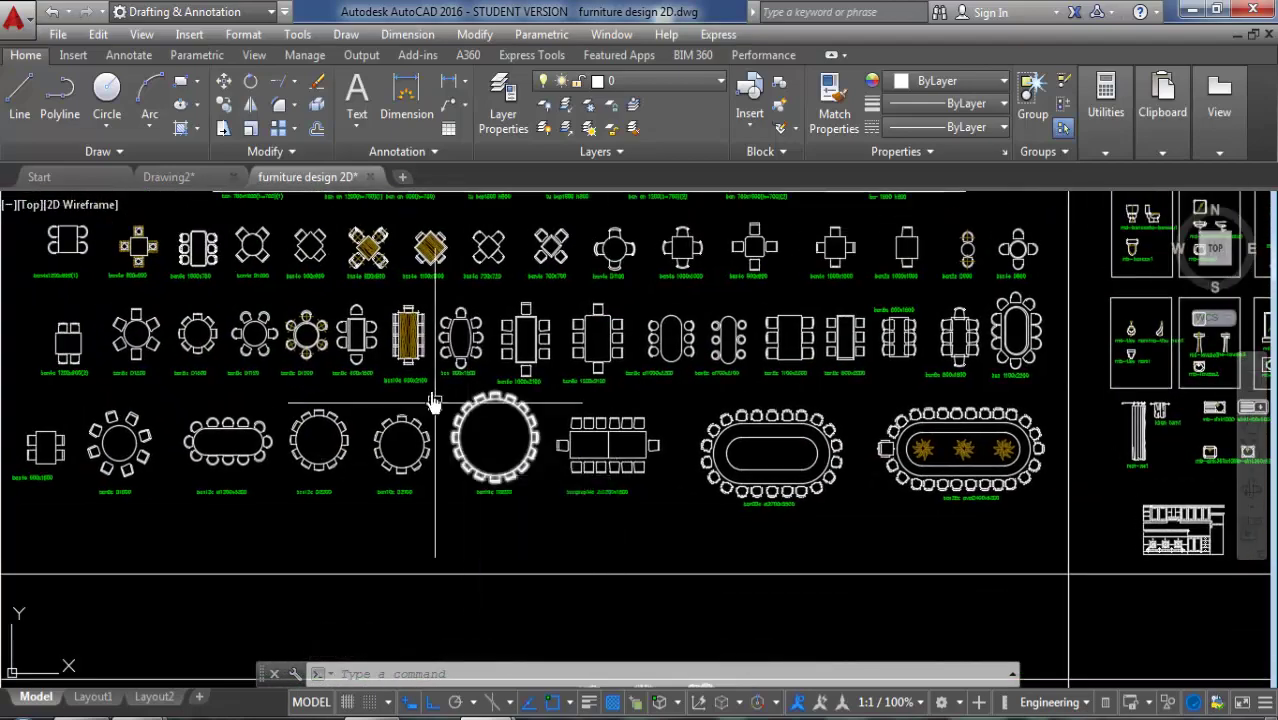
Step: Copy the ban 900x1500 dining table with a base point
{"action": "scroll", "coordinate": [462, 330], "scroll_direction": "up", "scroll_amount": 2}
{"action": "scroll", "coordinate": [469, 311], "scroll_direction": "up", "scroll_amount": 2}
{"action": "left_click", "coordinate": [469, 311]}
{"action": "right_click", "coordinate": [486, 296]}
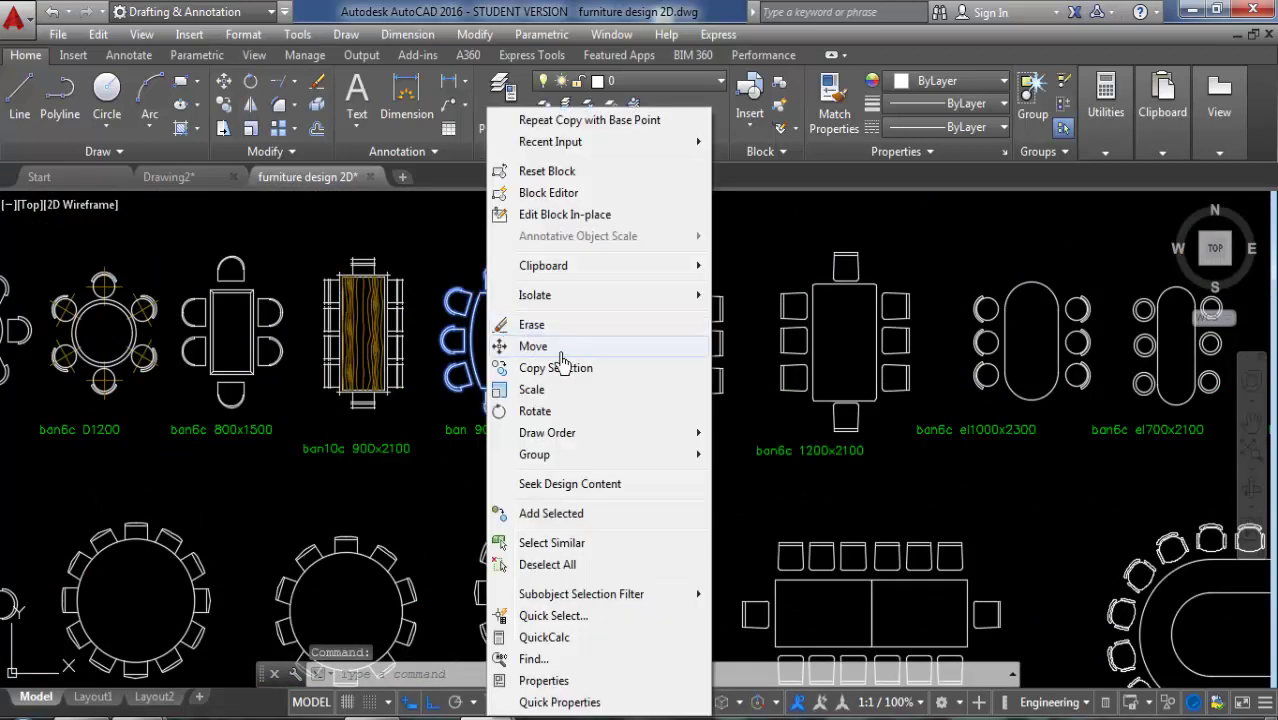
{"action": "mouse_move", "coordinate": [543, 265]}
{"action": "left_click", "coordinate": [783, 310]}
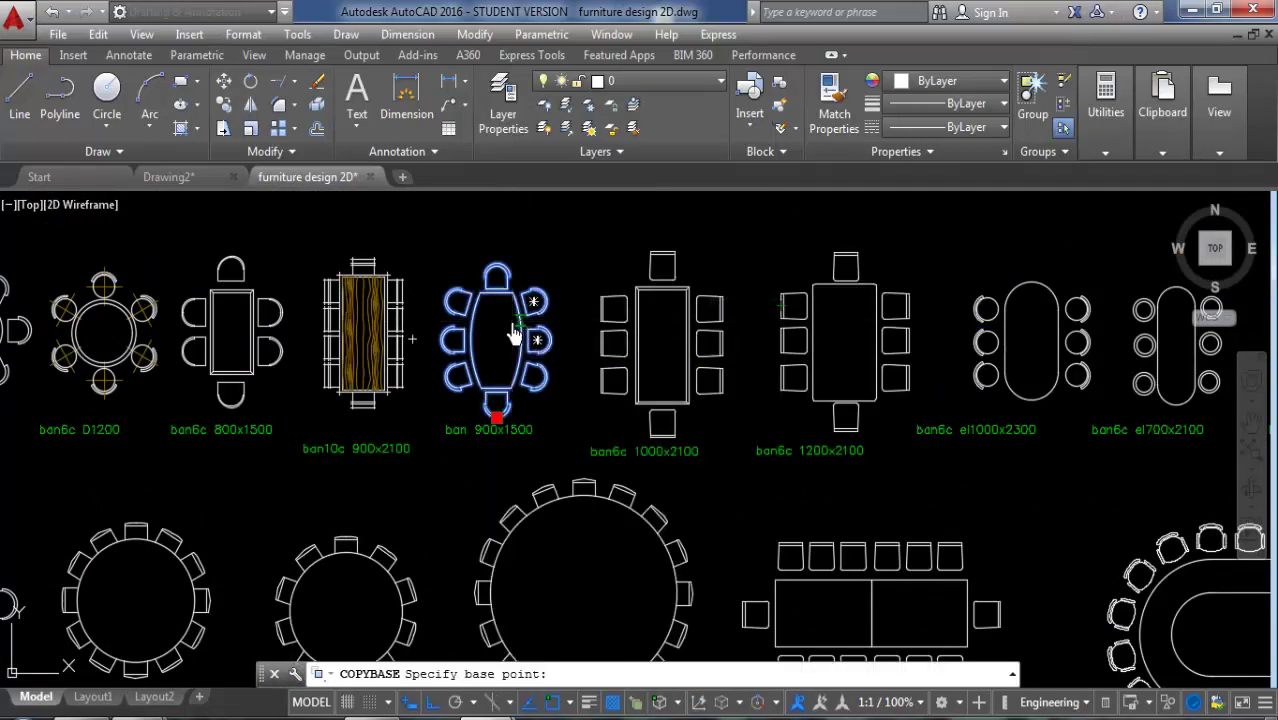
Step: Paste the ban 900x1500 dining table into Drawing2's large Dining room
{"action": "left_click", "coordinate": [168, 180]}
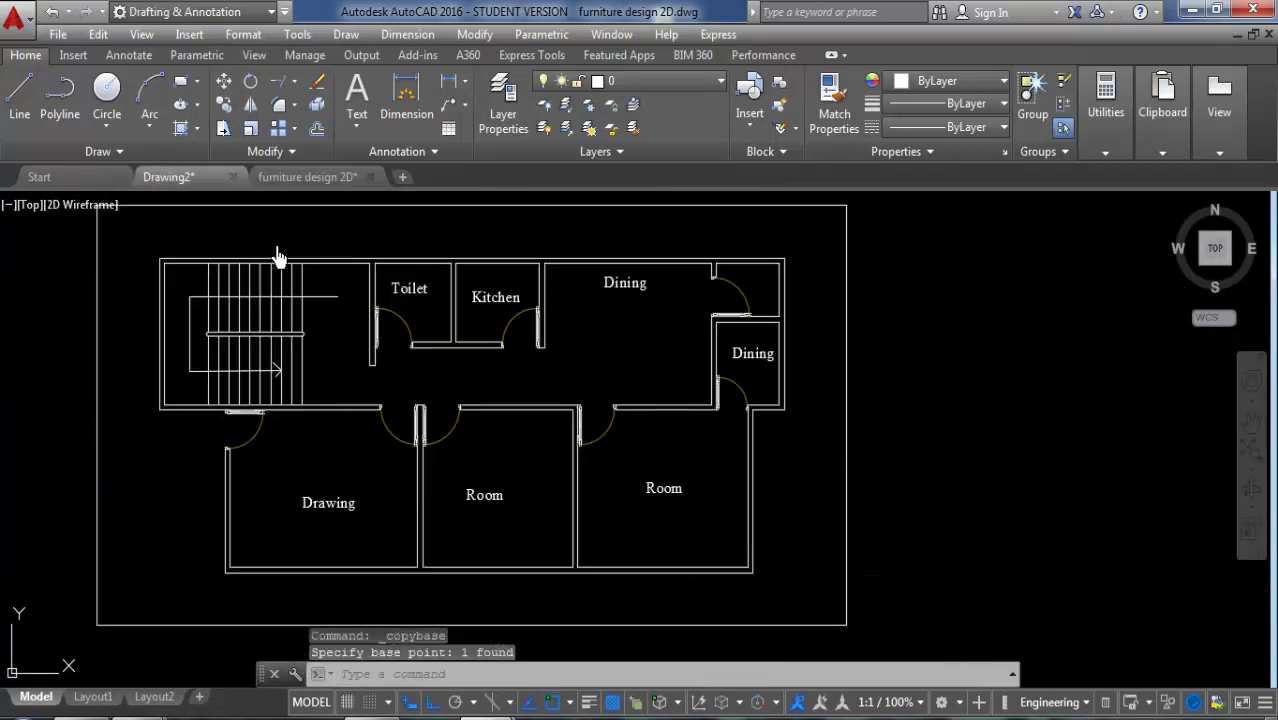
{"action": "key", "text": "ctrl+v"}
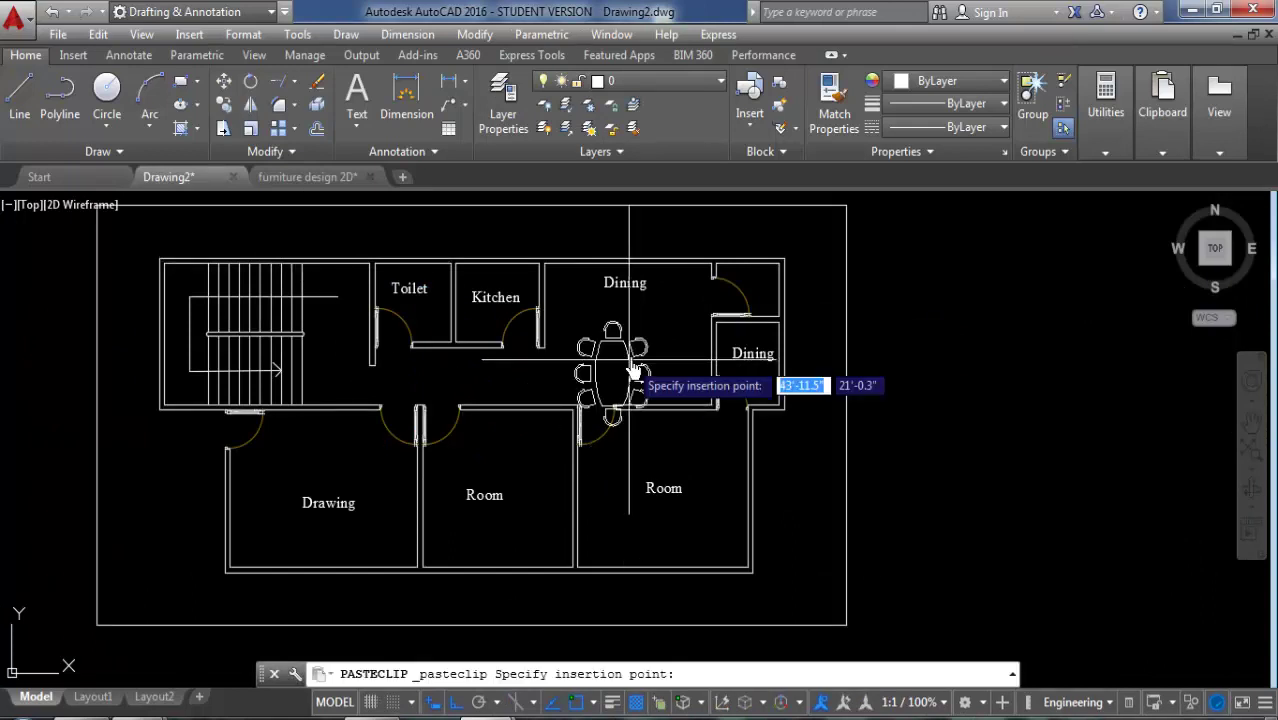
{"action": "scroll", "coordinate": [647, 338], "scroll_direction": "up", "scroll_amount": 2}
{"action": "left_click", "coordinate": [647, 338]}
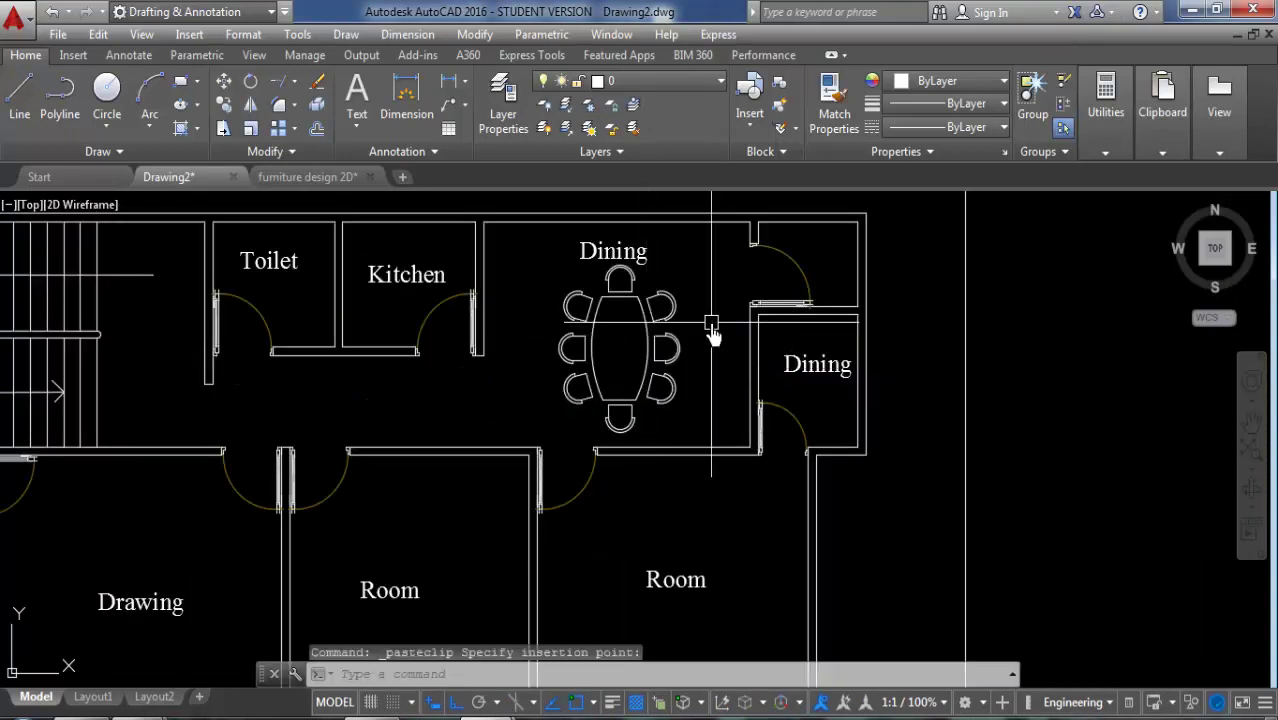
Step: Rotate the dining table 90° about its centre so it lies horizontally
{"action": "left_click", "coordinate": [250, 85]}
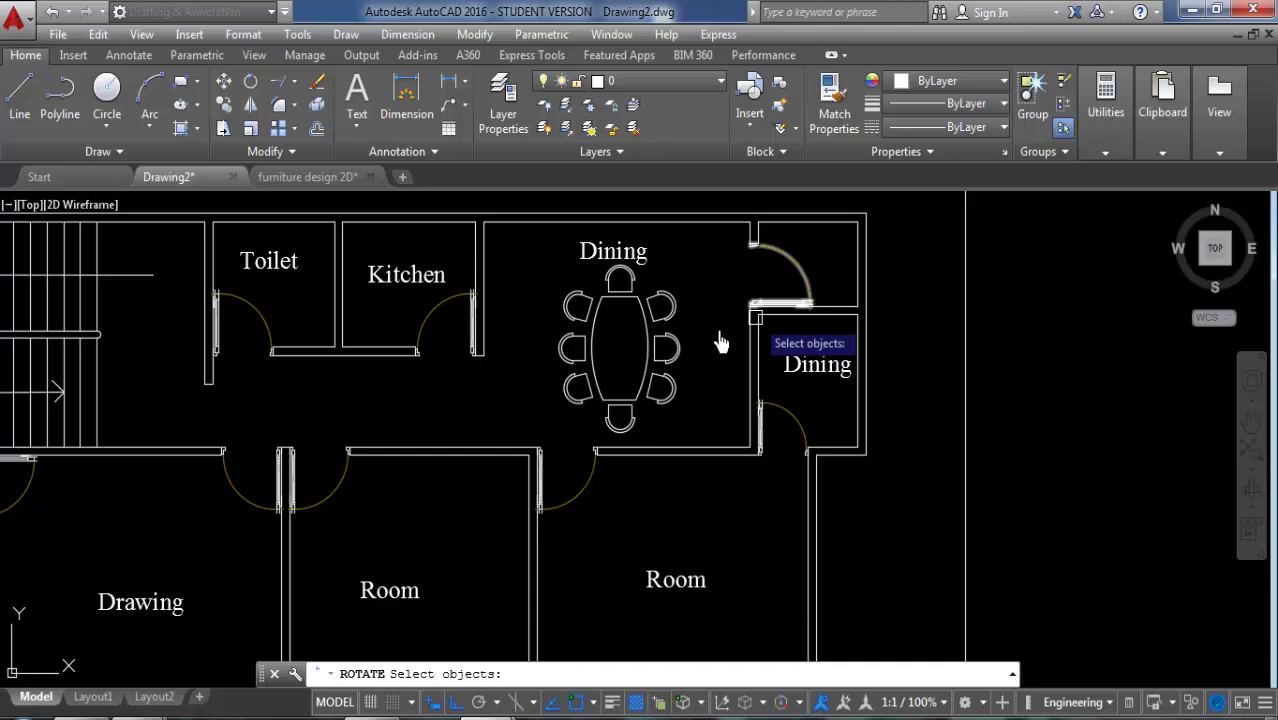
{"action": "left_click", "coordinate": [648, 320]}
{"action": "key", "text": "Return"}
{"action": "left_click", "coordinate": [622, 355]}
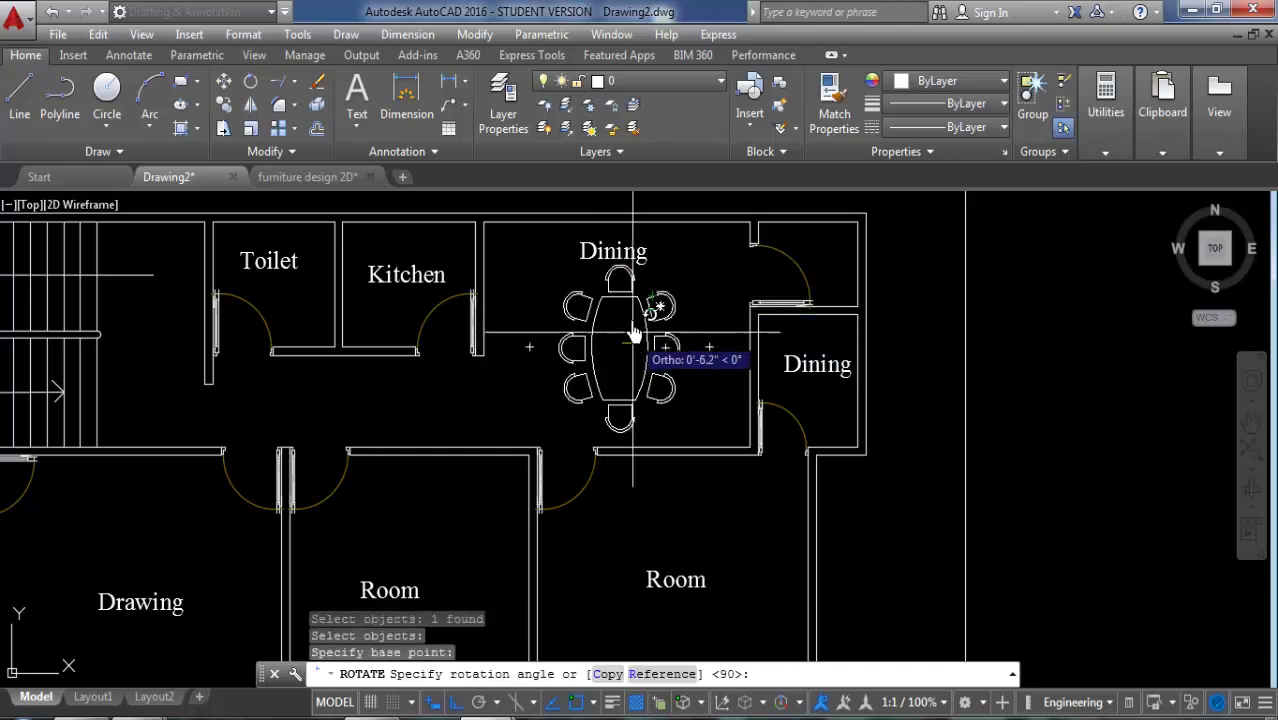
{"action": "key", "text": "F8"}
{"action": "scroll", "coordinate": [684, 336], "scroll_direction": "down", "scroll_amount": 2}
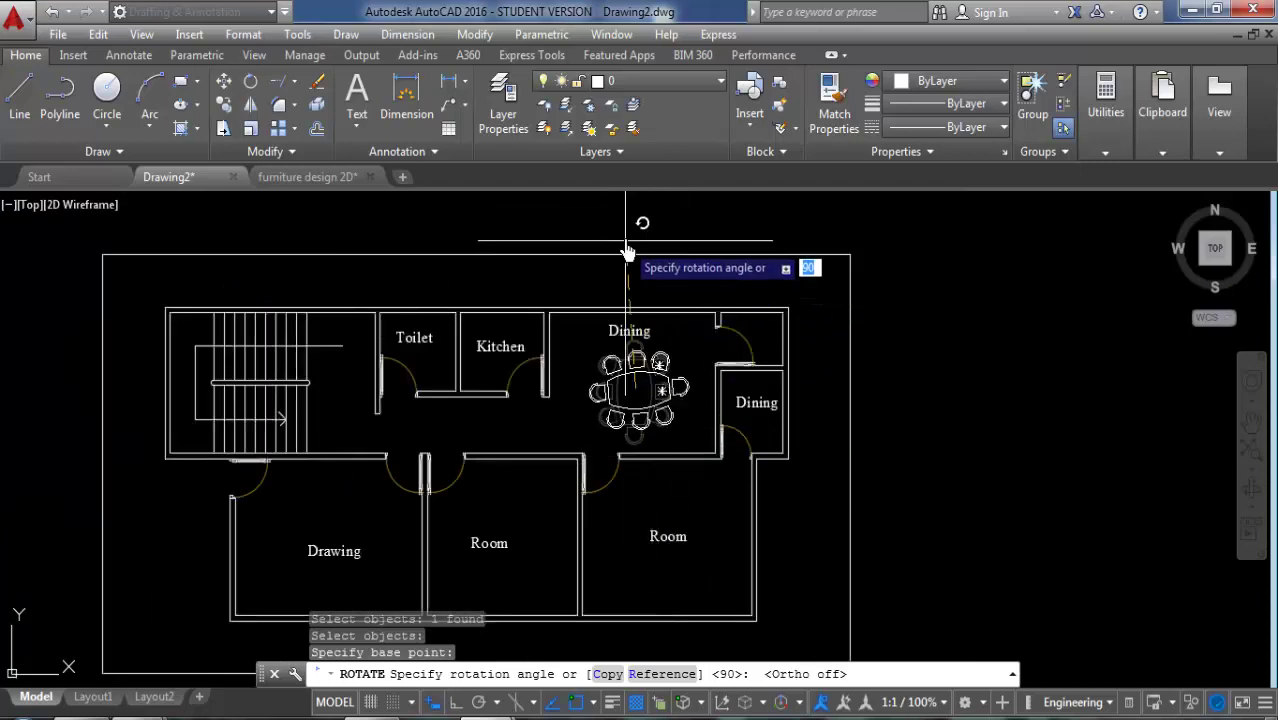
{"action": "key", "text": "F8"}
{"action": "left_click", "coordinate": [645, 208]}
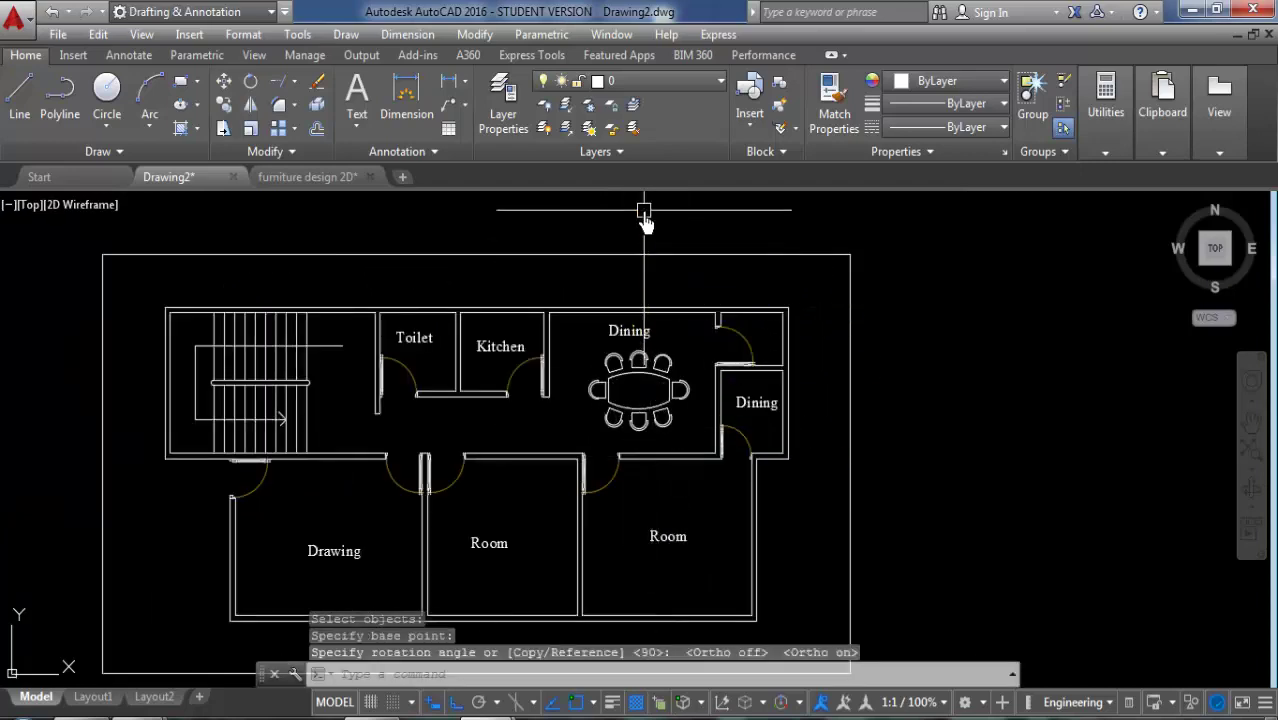
{"action": "scroll", "coordinate": [638, 380], "scroll_direction": "up", "scroll_amount": 3}
{"action": "left_click", "coordinate": [643, 360]}
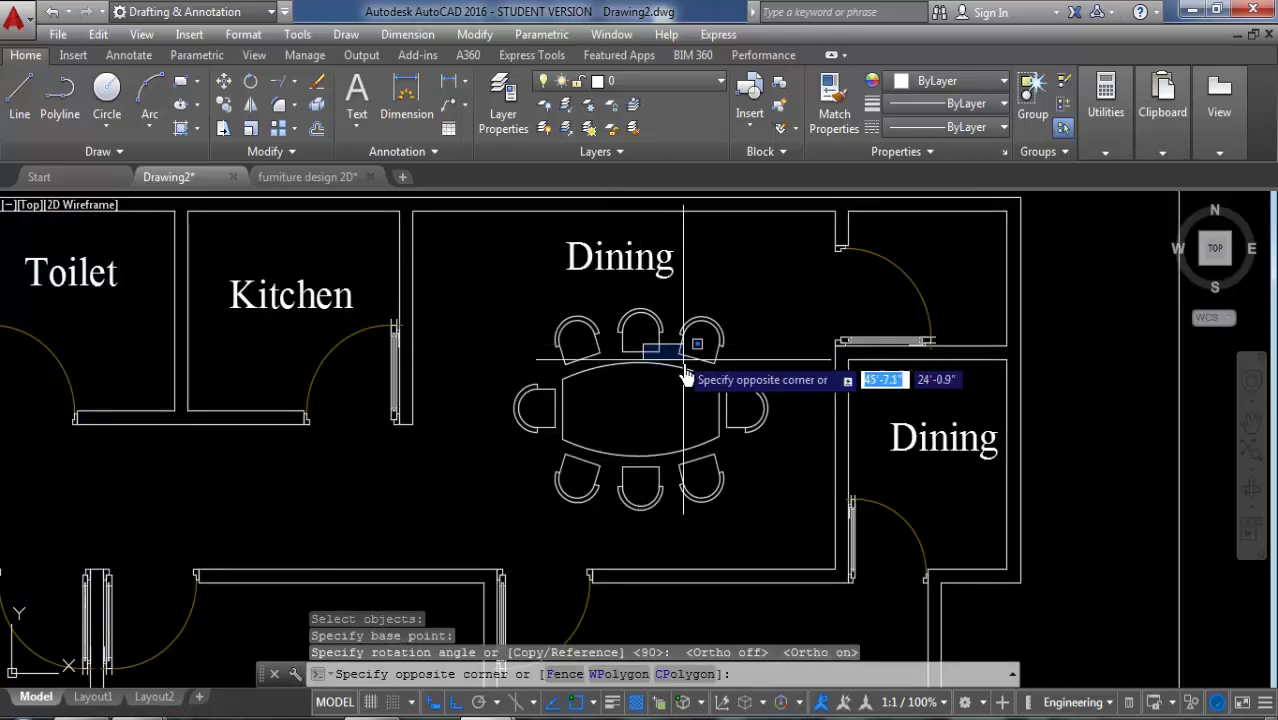
Step: Move the Dining label to the left of the table with Ortho off
{"action": "left_click", "coordinate": [643, 262]}
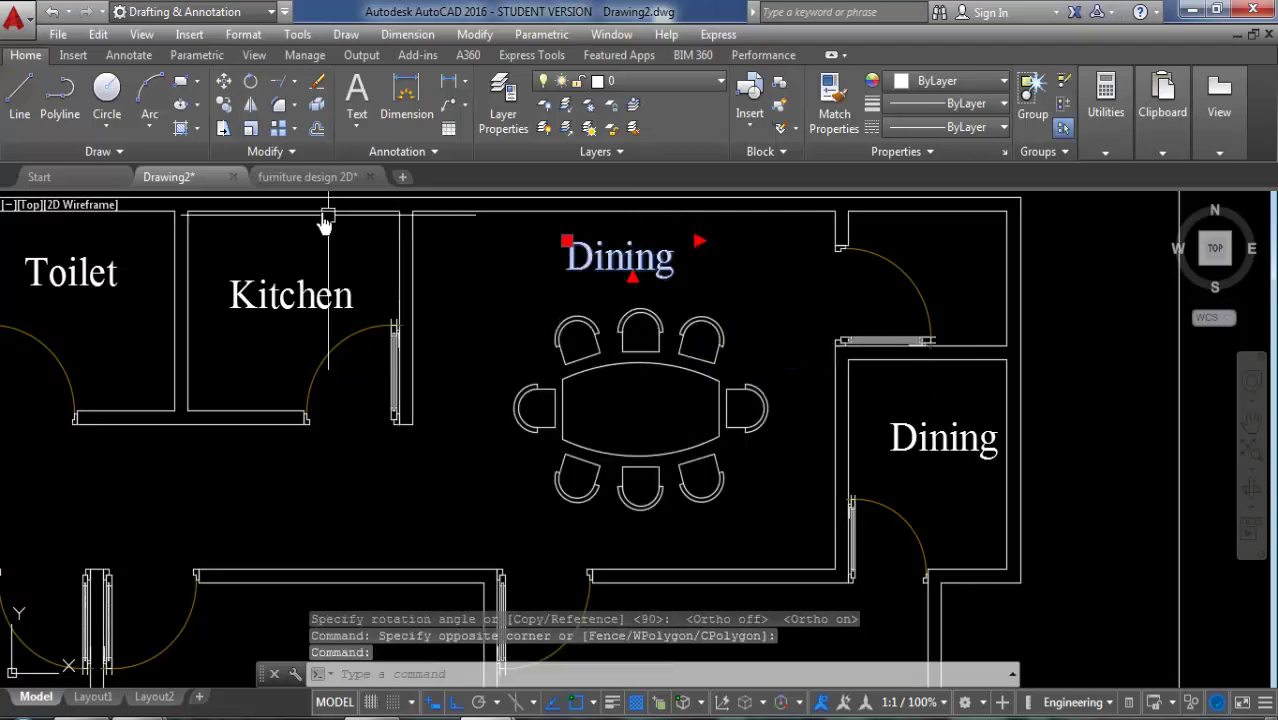
{"action": "left_click", "coordinate": [224, 90]}
{"action": "left_click", "coordinate": [636, 258]}
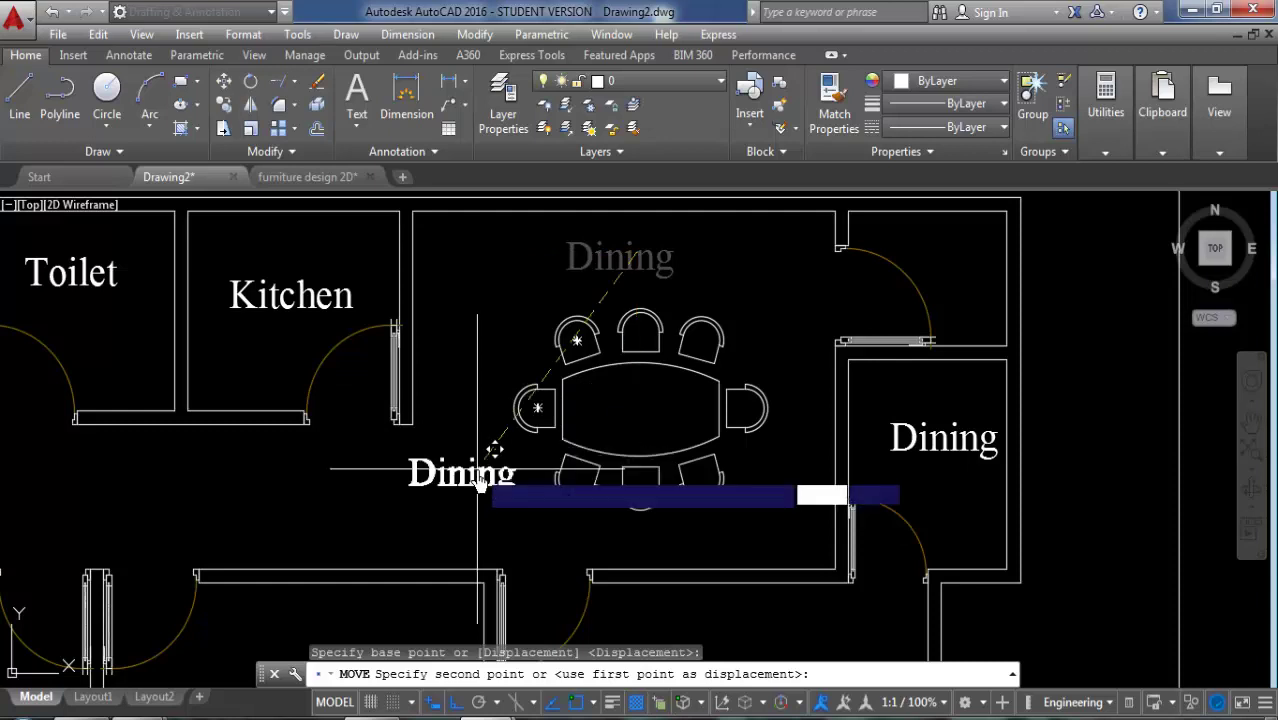
{"action": "key", "text": "F8"}
{"action": "left_click", "coordinate": [489, 457]}
Step: Move the dining table up toward the room's top wall
{"action": "left_click", "coordinate": [593, 371]}
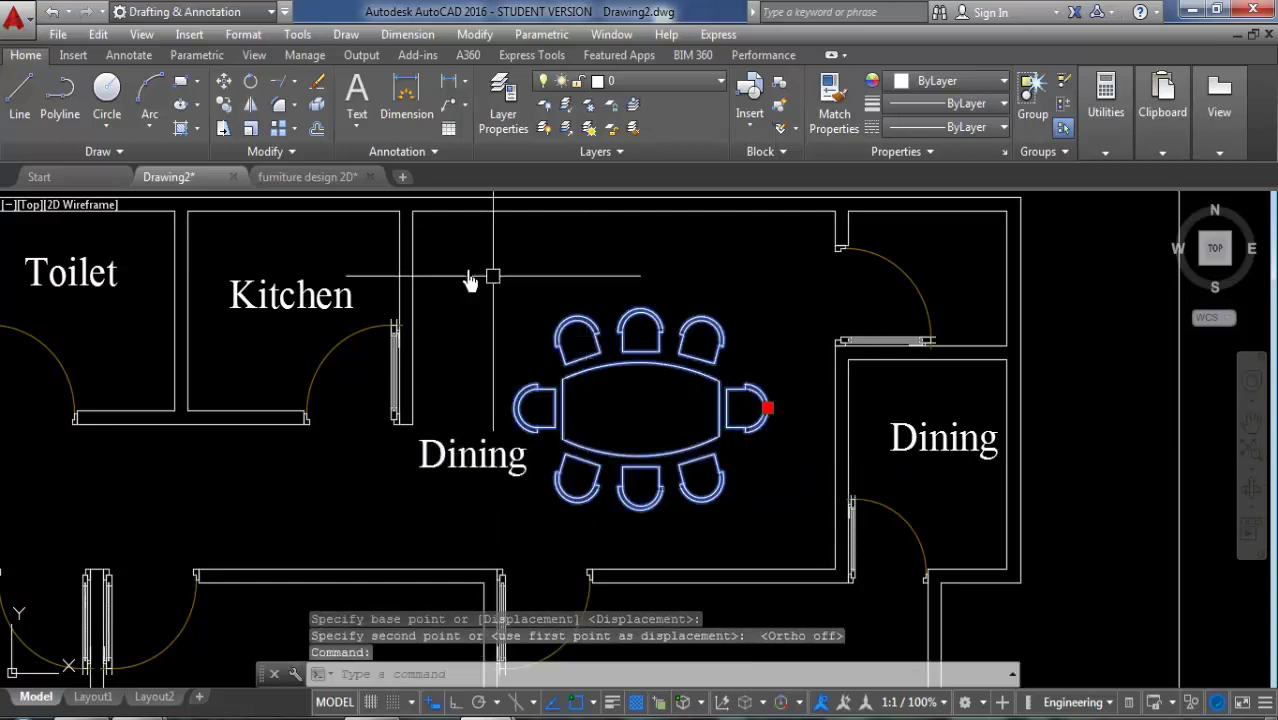
{"action": "left_click", "coordinate": [229, 88]}
{"action": "scroll", "coordinate": [503, 410], "scroll_direction": "down", "scroll_amount": 2}
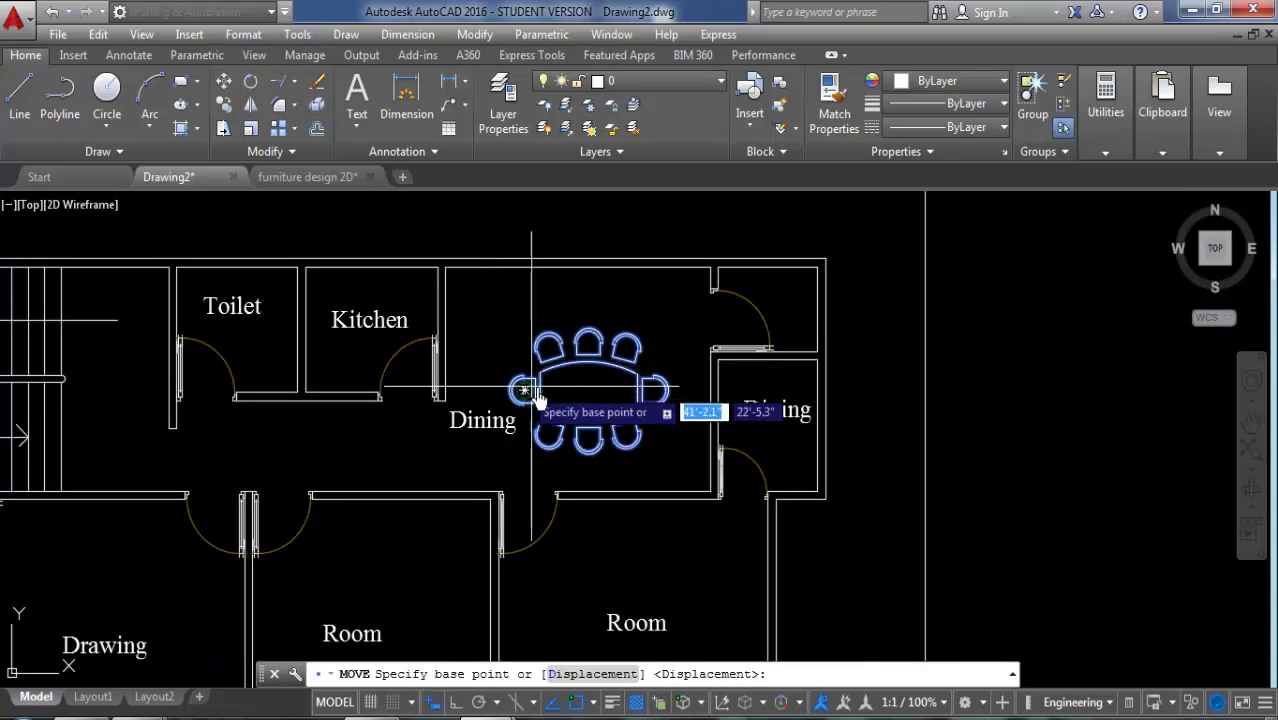
{"action": "left_click", "coordinate": [1036, 518]}
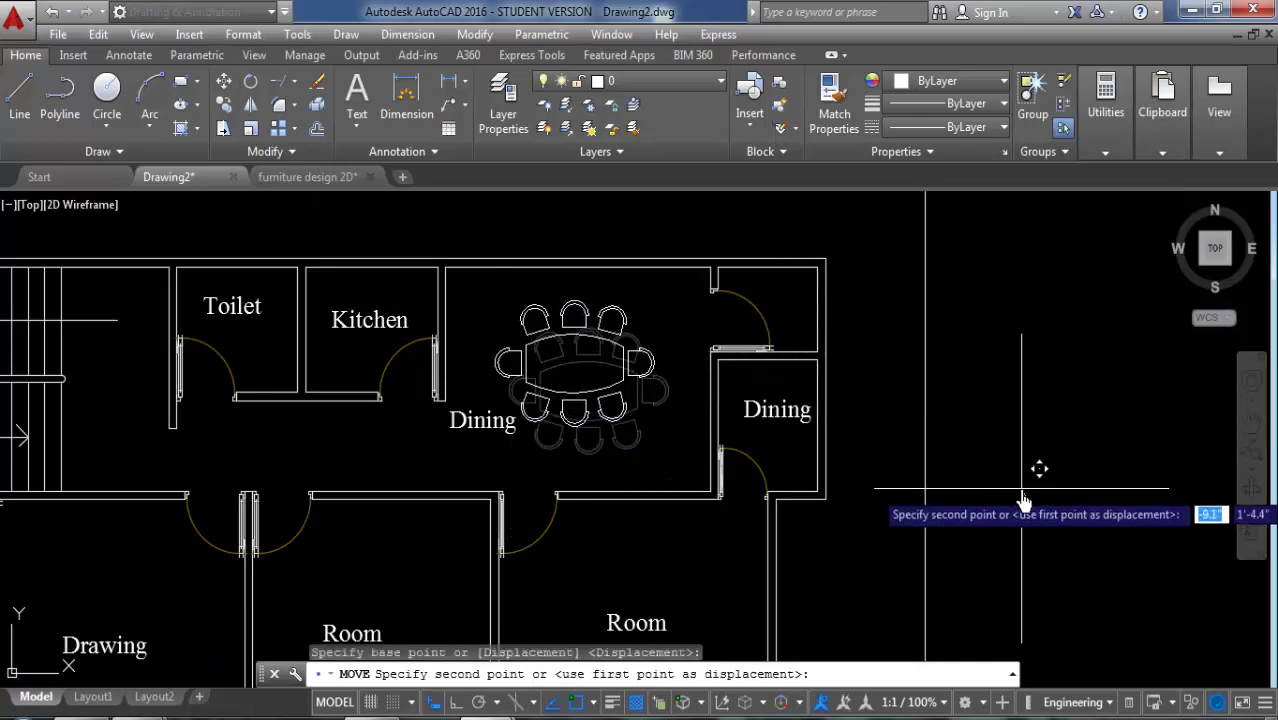
{"action": "left_click", "coordinate": [1019, 460]}
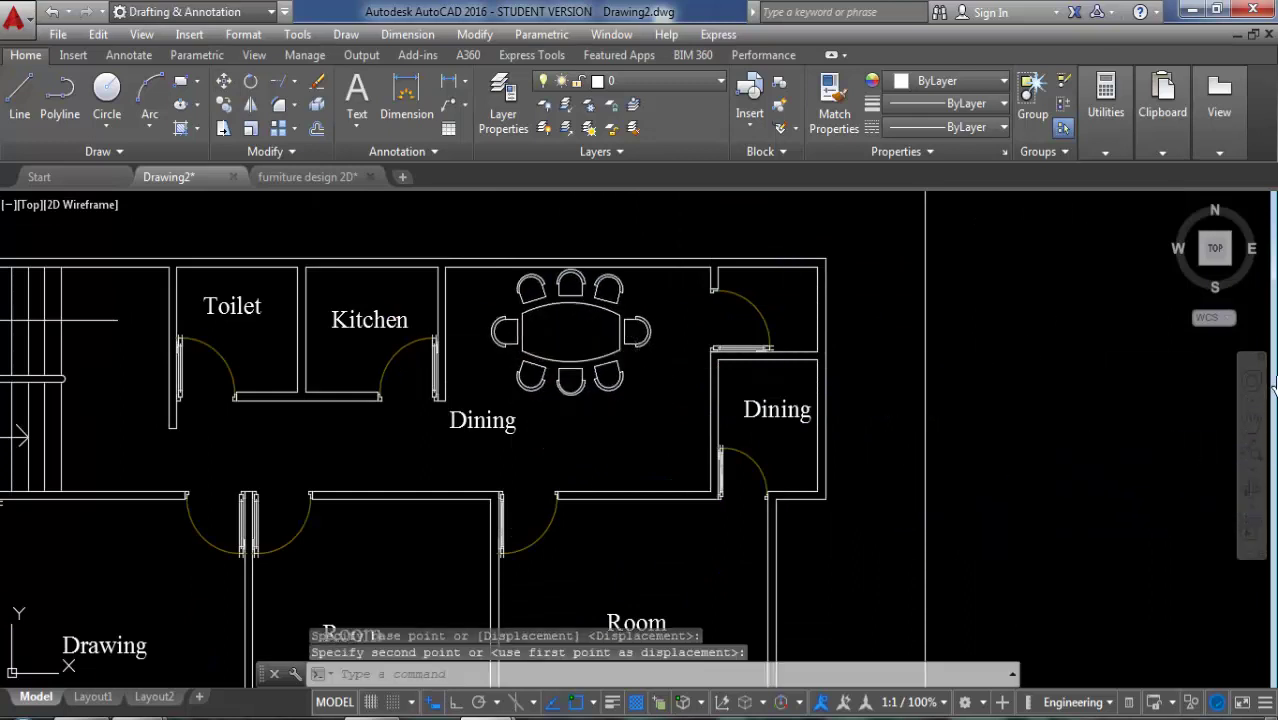
Step: Reposition the Dining label just below the dining table
{"action": "left_click", "coordinate": [466, 423]}
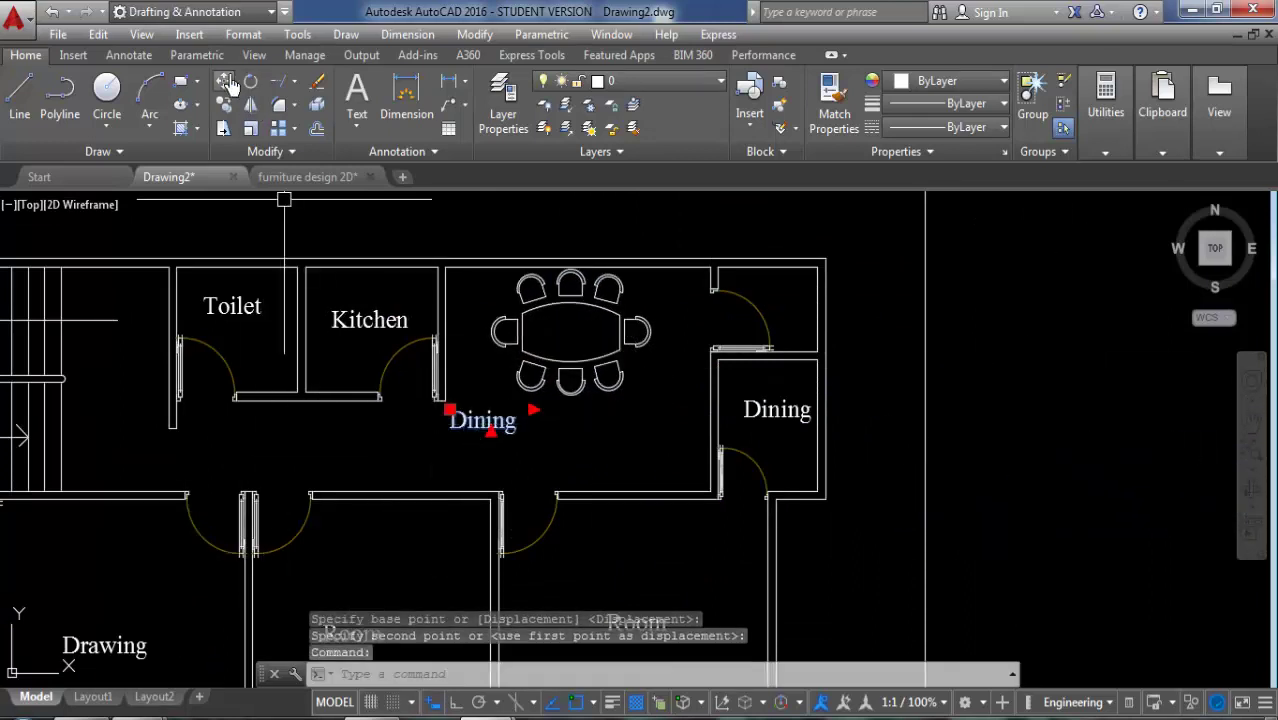
{"action": "left_click", "coordinate": [226, 83]}
{"action": "left_click", "coordinate": [455, 447]}
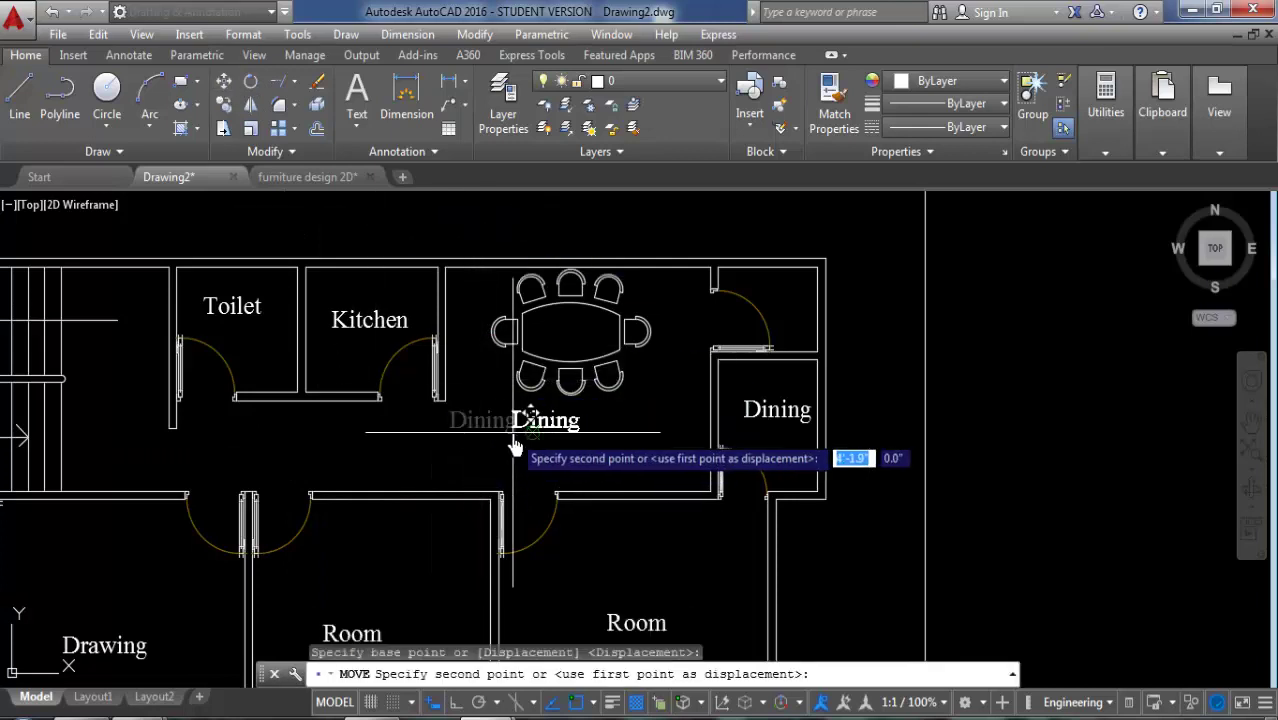
{"action": "left_click", "coordinate": [535, 443]}
{"action": "scroll", "coordinate": [716, 402], "scroll_direction": "down", "scroll_amount": 2}
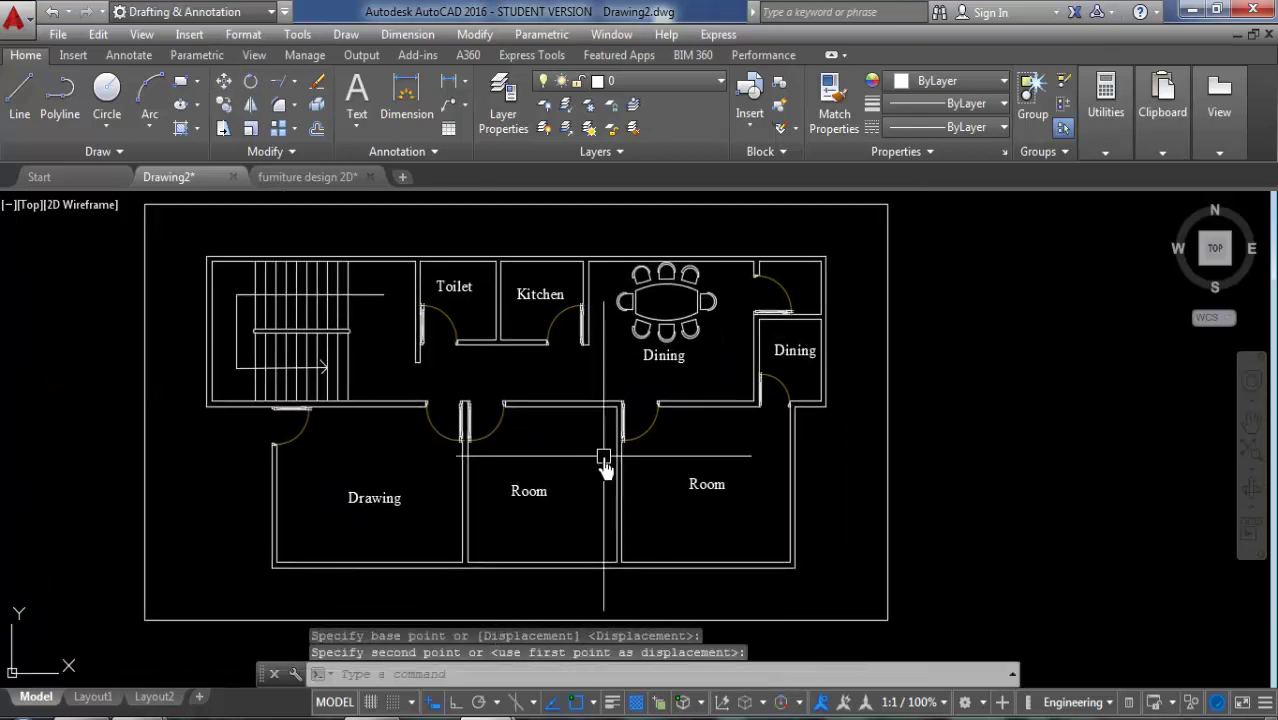
{"action": "scroll", "coordinate": [379, 505], "scroll_direction": "up", "scroll_amount": 2}
Step: Move the Drawing label higher within the Drawing room
{"action": "left_click", "coordinate": [371, 512]}
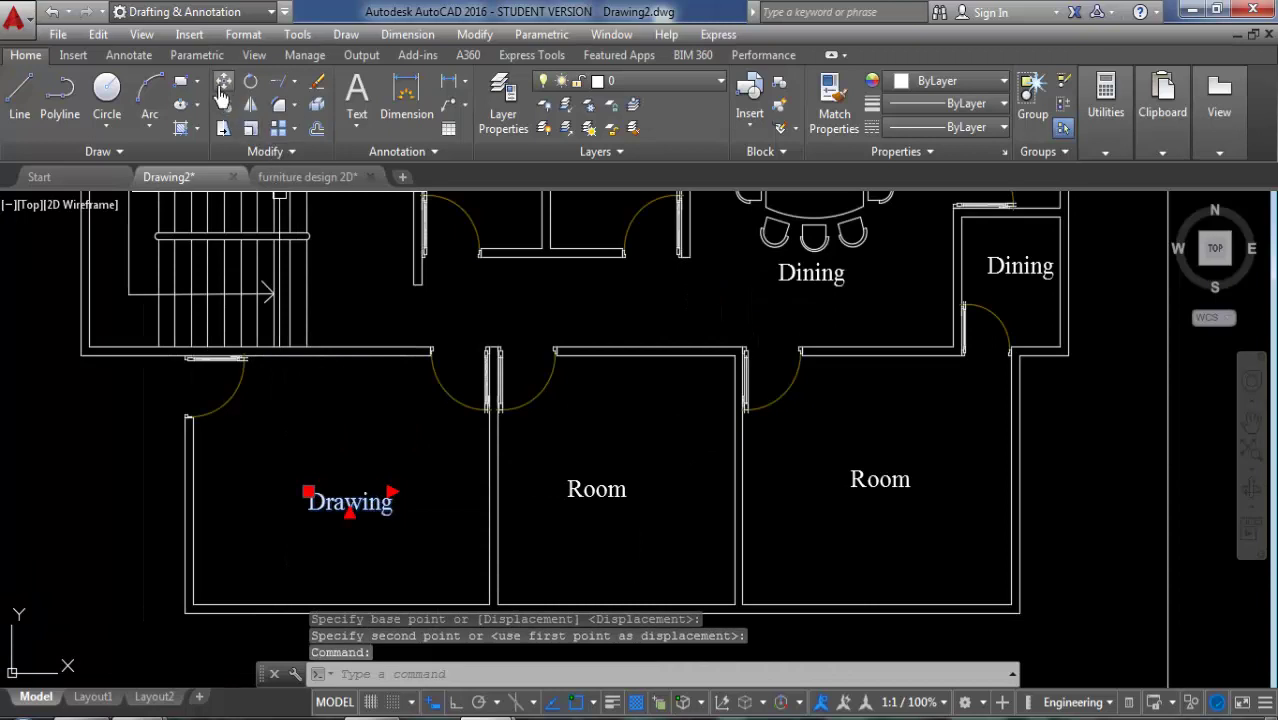
{"action": "left_click", "coordinate": [222, 90]}
{"action": "left_click", "coordinate": [619, 430]}
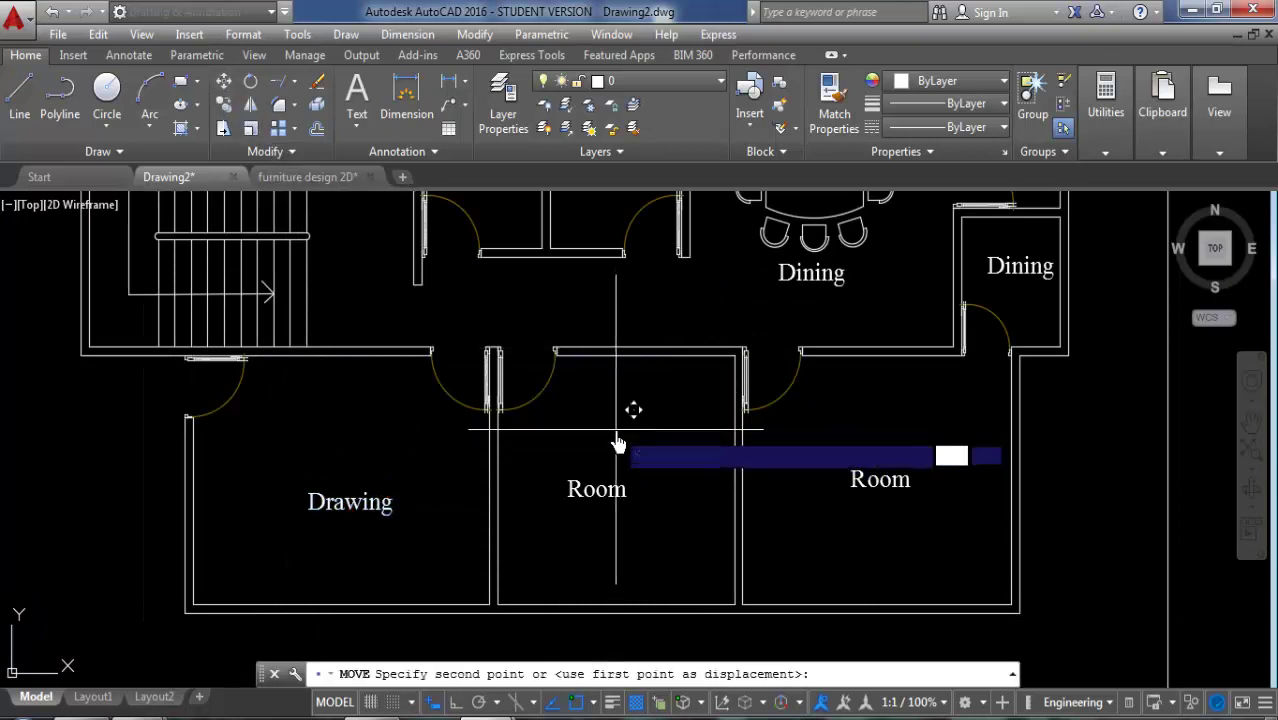
{"action": "left_click", "coordinate": [634, 380]}
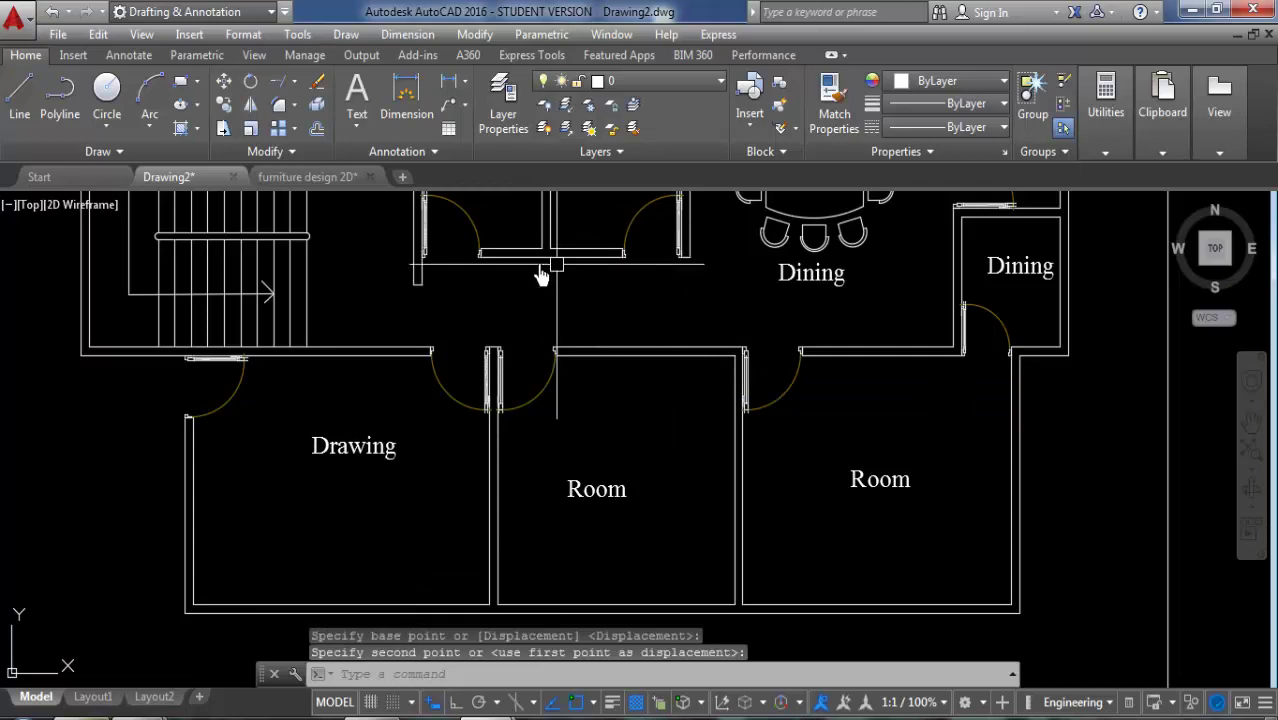
{"action": "left_click", "coordinate": [296, 180]}
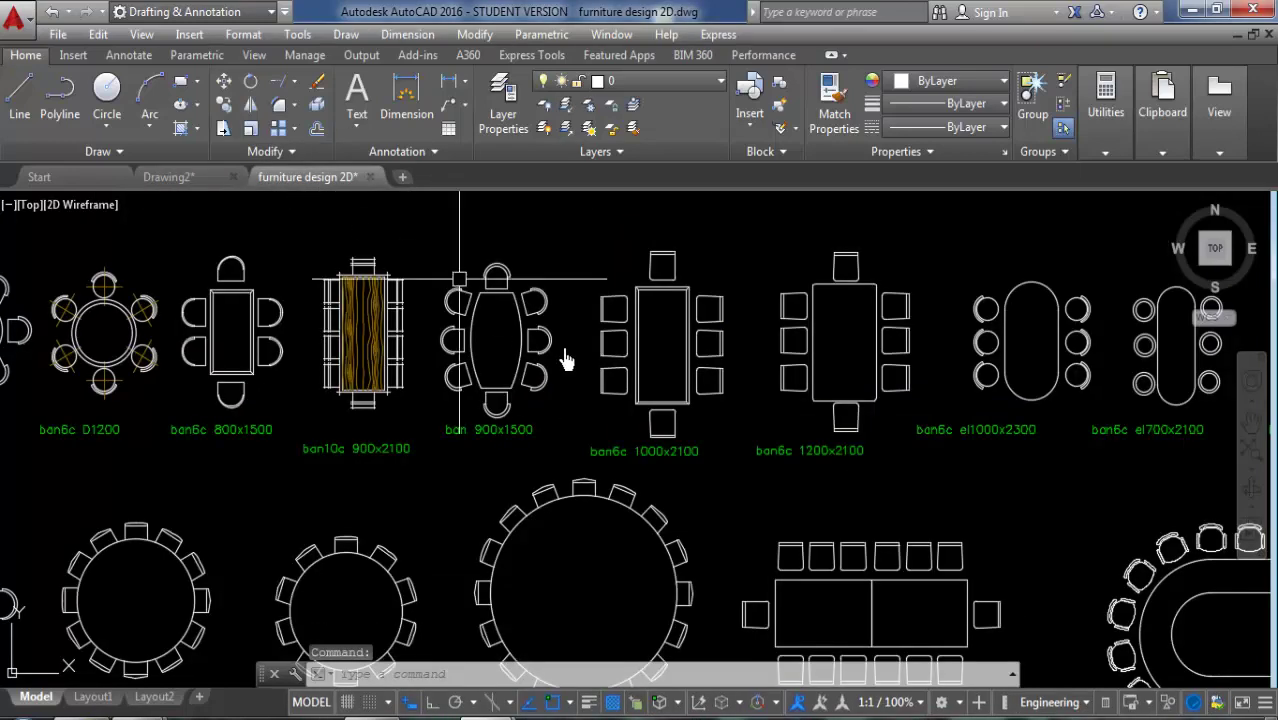
Step: Pan and zoom the furniture design 2D sheet to bring the sofa sets into view
{"action": "scroll", "coordinate": [565, 360], "scroll_direction": "down", "scroll_amount": 3}
{"action": "scroll", "coordinate": [607, 423], "scroll_direction": "down", "scroll_amount": 3}
{"action": "scroll", "coordinate": [607, 442], "scroll_direction": "down", "scroll_amount": 3}
{"action": "middle_click_drag", "start_coordinate": [510, 416], "coordinate": [390, 478]}
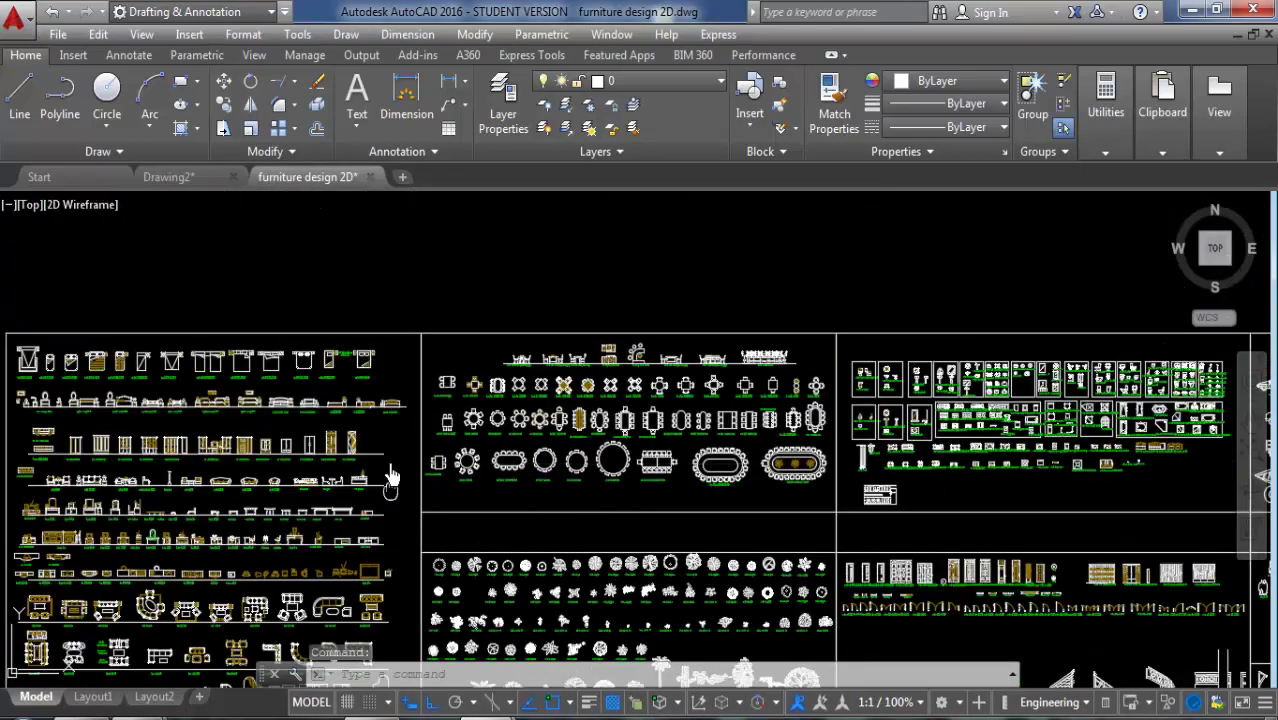
{"action": "scroll", "coordinate": [540, 400], "scroll_direction": "up", "scroll_amount": 2}
{"action": "scroll", "coordinate": [419, 471], "scroll_direction": "up", "scroll_amount": 2}
{"action": "scroll", "coordinate": [419, 471], "scroll_direction": "up", "scroll_amount": 2}
{"action": "middle_click_drag", "start_coordinate": [597, 488], "coordinate": [537, 462]}
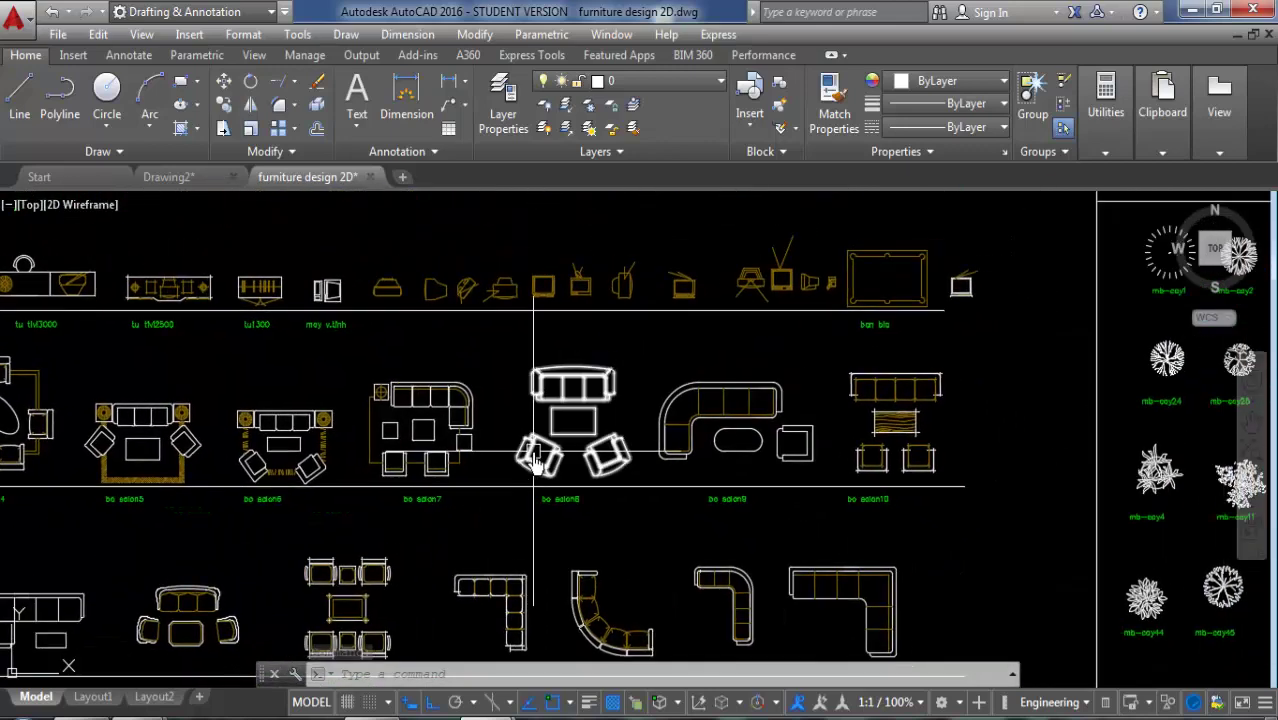
{"action": "scroll", "coordinate": [400, 470], "scroll_direction": "down", "scroll_amount": 3}
{"action": "scroll", "coordinate": [285, 450], "scroll_direction": "up", "scroll_amount": 3}
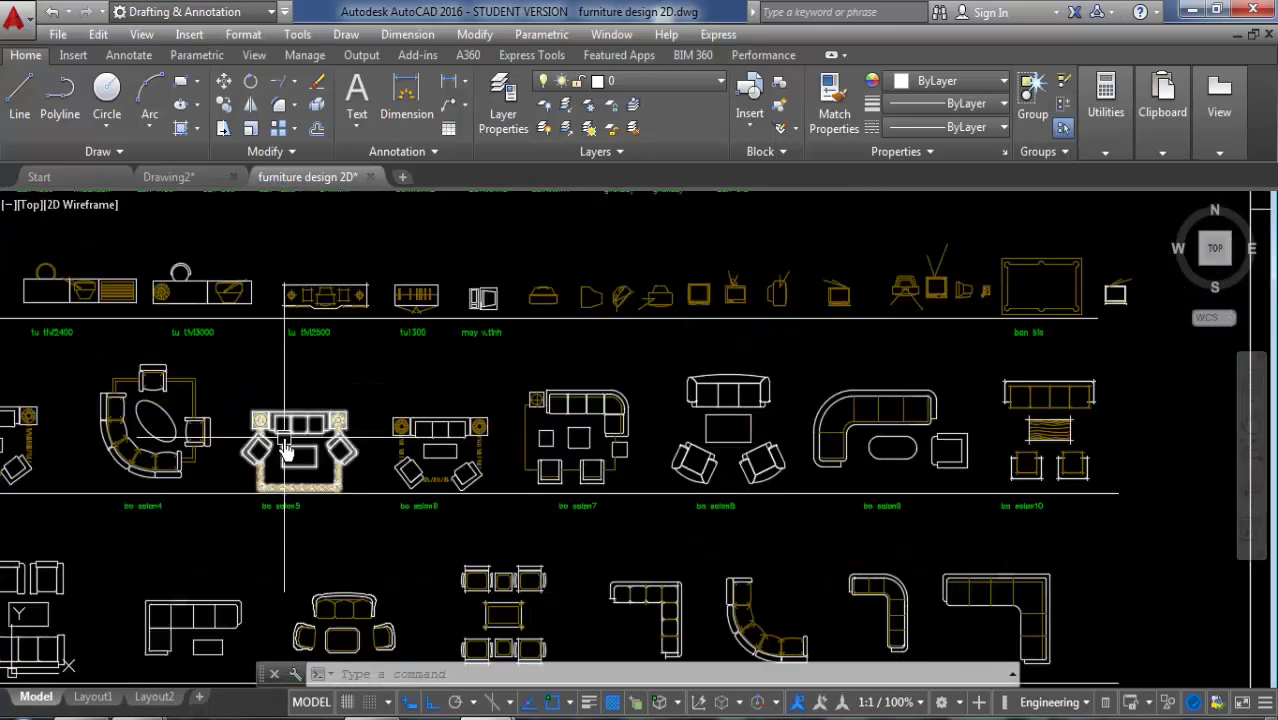
{"action": "scroll", "coordinate": [285, 450], "scroll_direction": "down", "scroll_amount": 2}
{"action": "scroll", "coordinate": [180, 452], "scroll_direction": "up", "scroll_amount": 2}
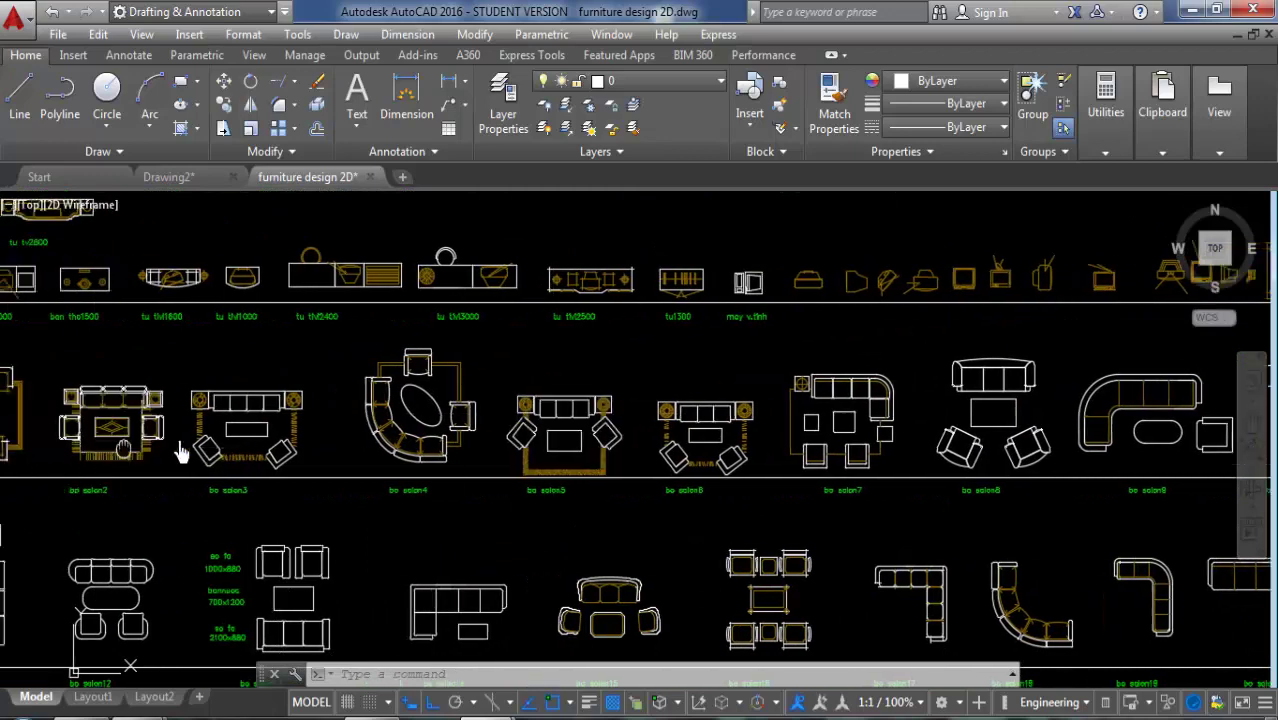
{"action": "middle_click_drag", "start_coordinate": [180, 452], "coordinate": [340, 432]}
Step: Copy the bo salon2 sofa set with a base point on the sofa
{"action": "left_click", "coordinate": [258, 420]}
{"action": "right_click", "coordinate": [262, 425]}
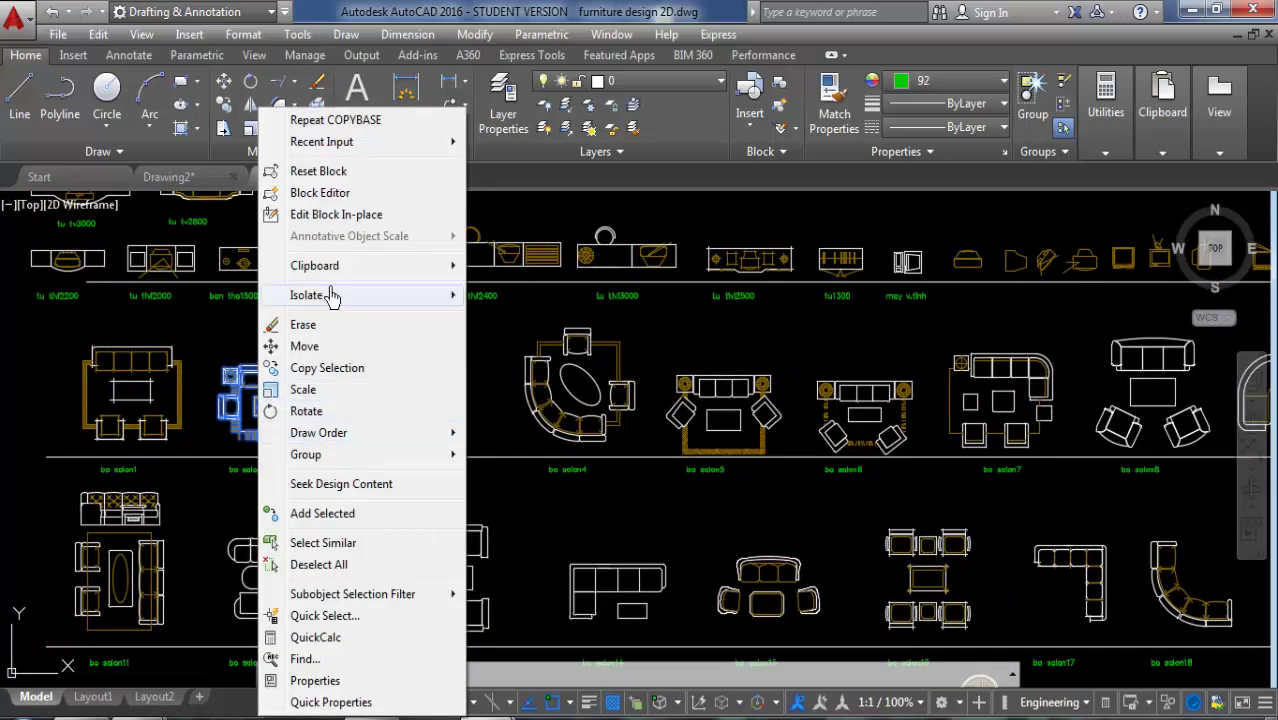
{"action": "mouse_move", "coordinate": [315, 265]}
{"action": "left_click", "coordinate": [560, 315]}
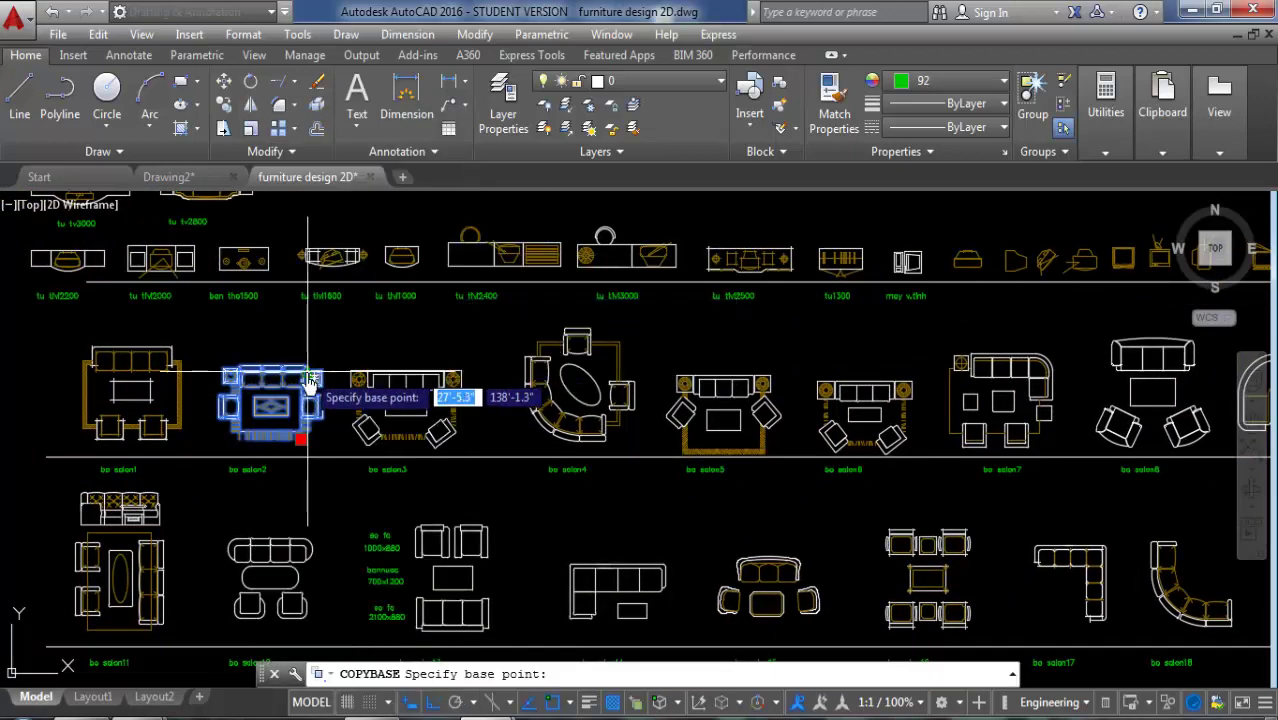
{"action": "left_click", "coordinate": [310, 378]}
Step: Paste the copied sofa set into Drawing2 just below the floor plan
{"action": "left_click", "coordinate": [198, 184]}
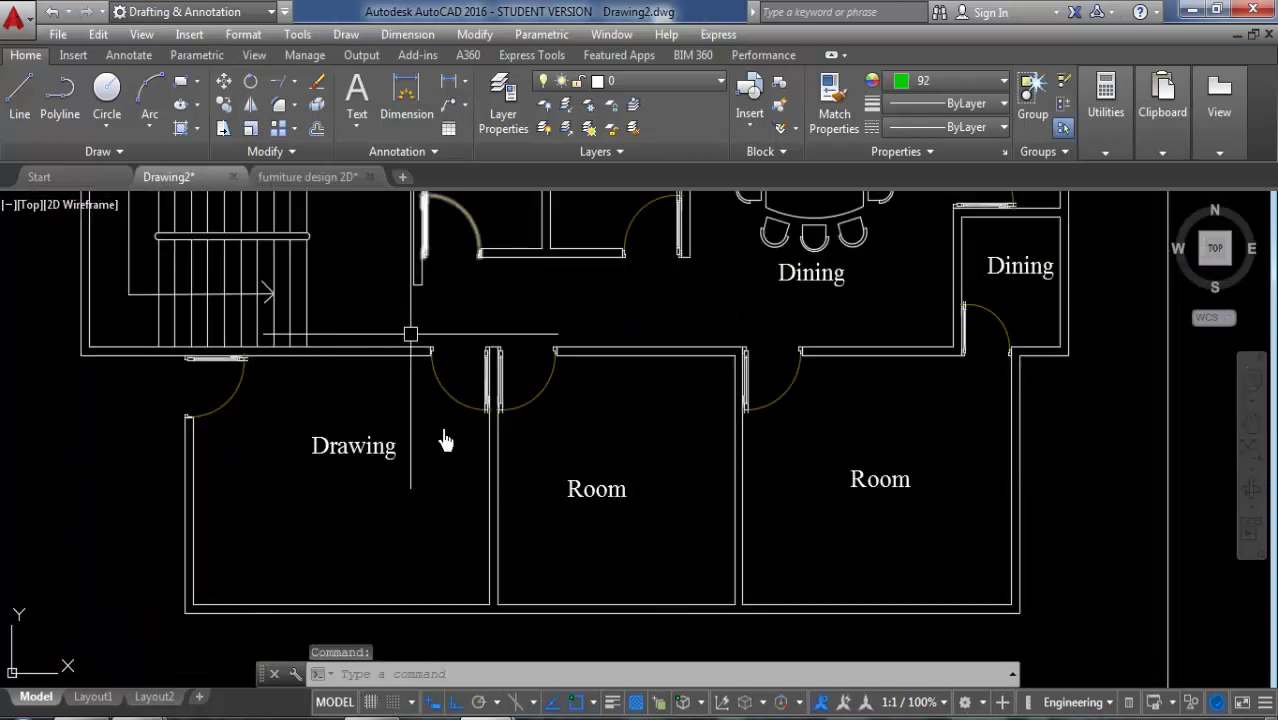
{"action": "key", "text": "ctrl+v"}
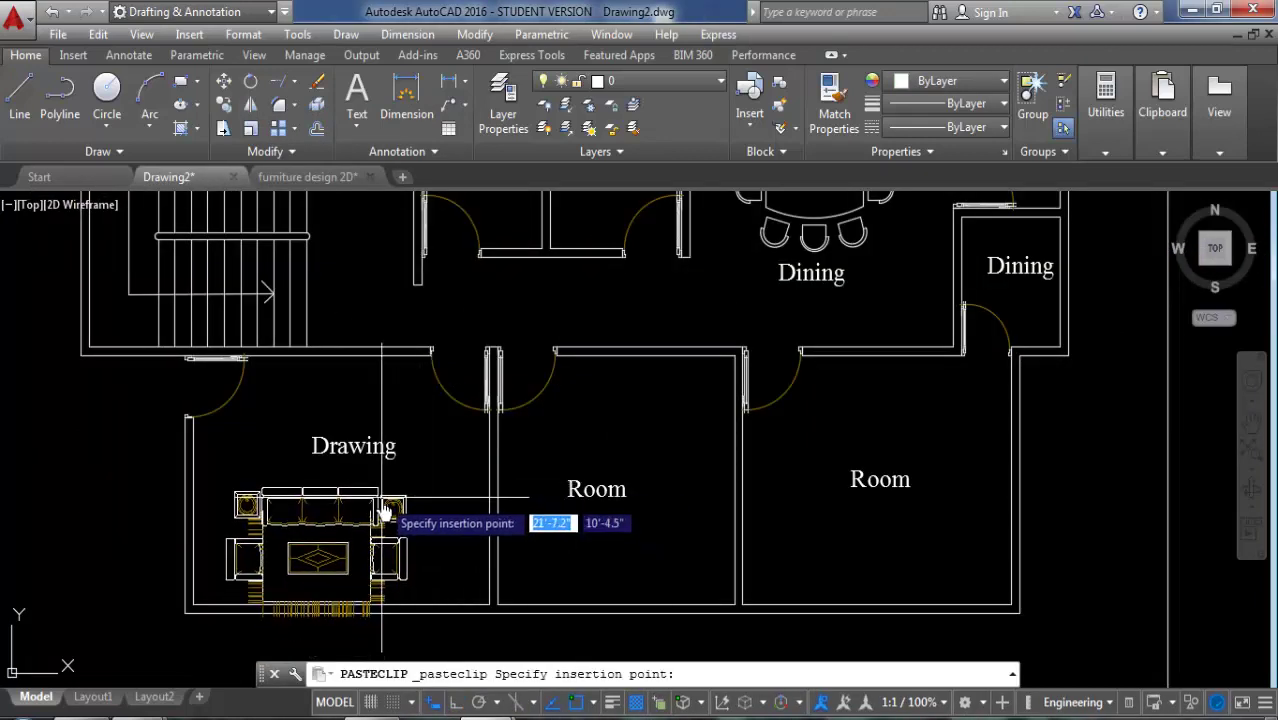
{"action": "scroll", "coordinate": [385, 513], "scroll_direction": "down", "scroll_amount": 3}
{"action": "scroll", "coordinate": [342, 521], "scroll_direction": "up", "scroll_amount": 3}
{"action": "scroll", "coordinate": [300, 400], "scroll_direction": "down", "scroll_amount": 2}
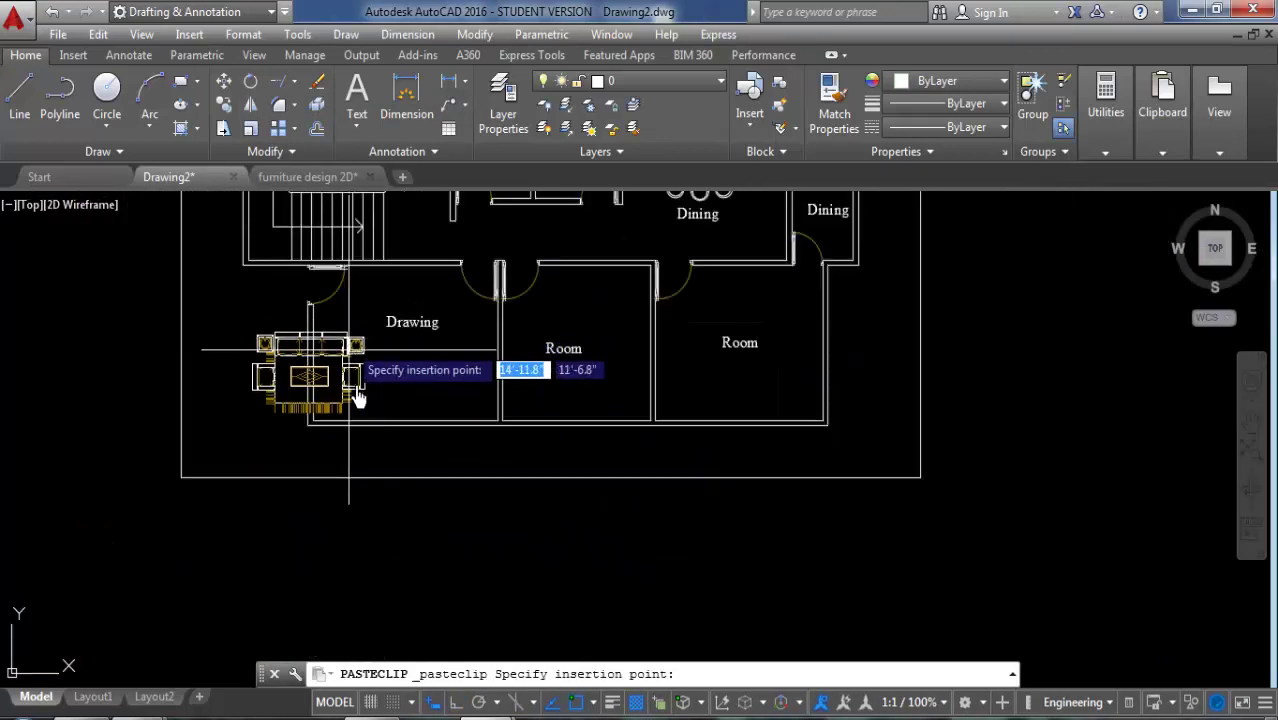
{"action": "left_click", "coordinate": [365, 528]}
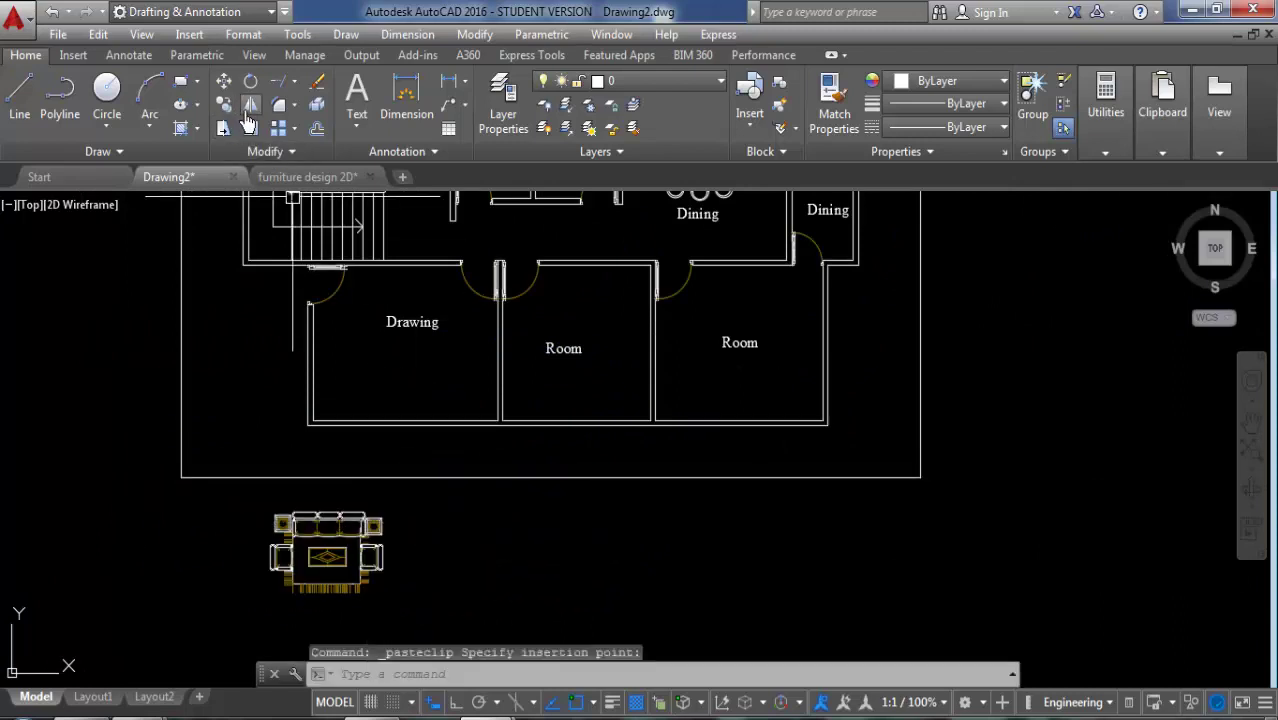
Step: Mirror the sofa set top-to-bottom about a horizontal line, keeping the source
{"action": "left_click", "coordinate": [249, 110]}
{"action": "left_click", "coordinate": [375, 545]}
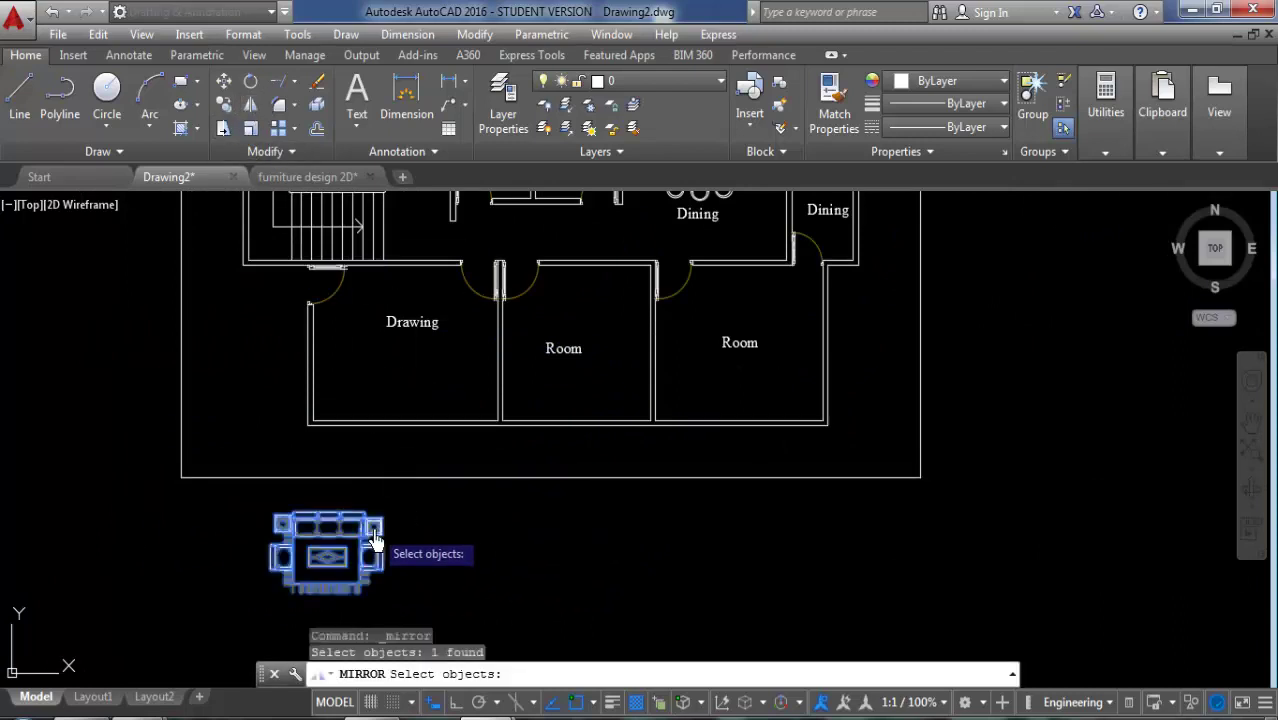
{"action": "key", "text": "Return"}
{"action": "left_click", "coordinate": [398, 506]}
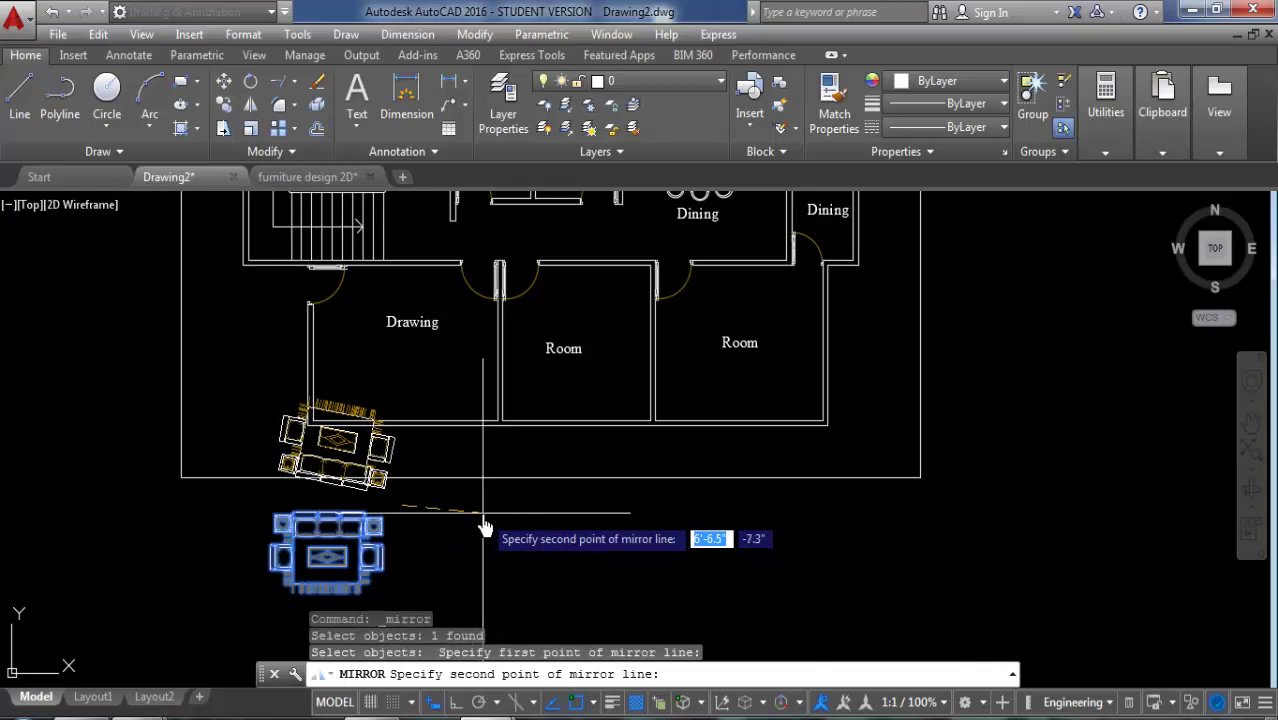
{"action": "key", "text": "F8"}
{"action": "left_click", "coordinate": [574, 527]}
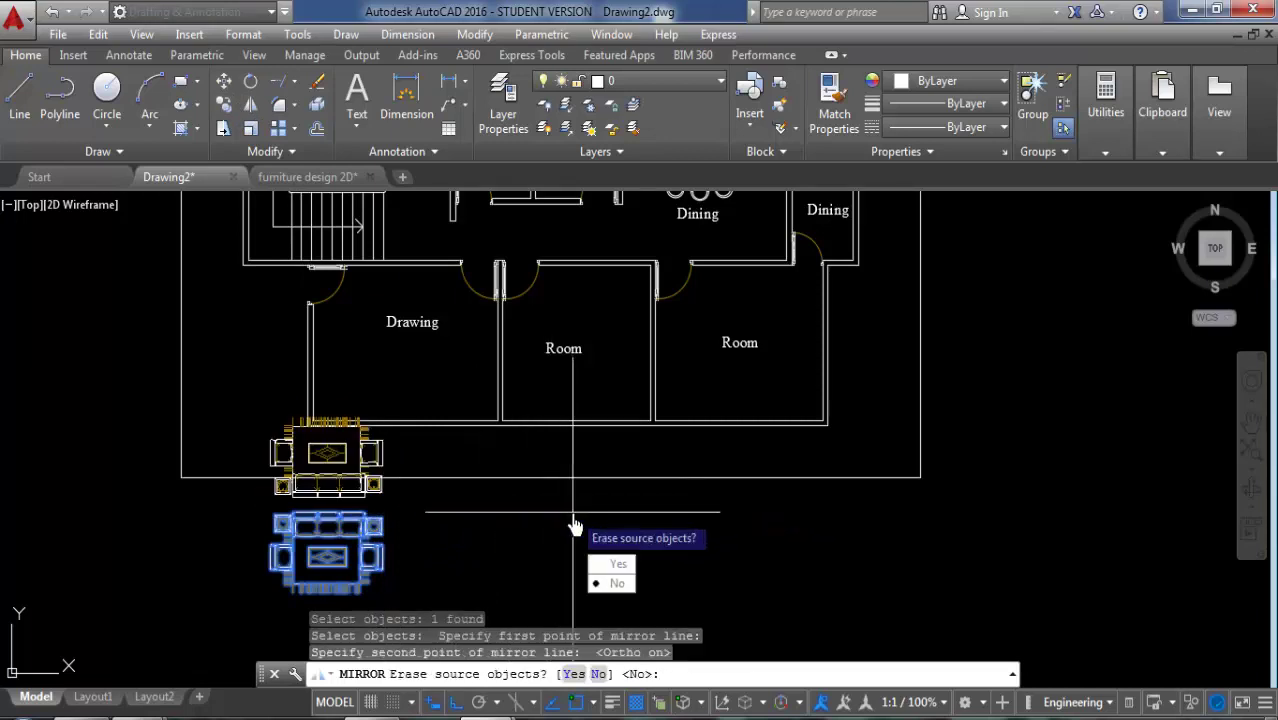
{"action": "left_click", "coordinate": [608, 583]}
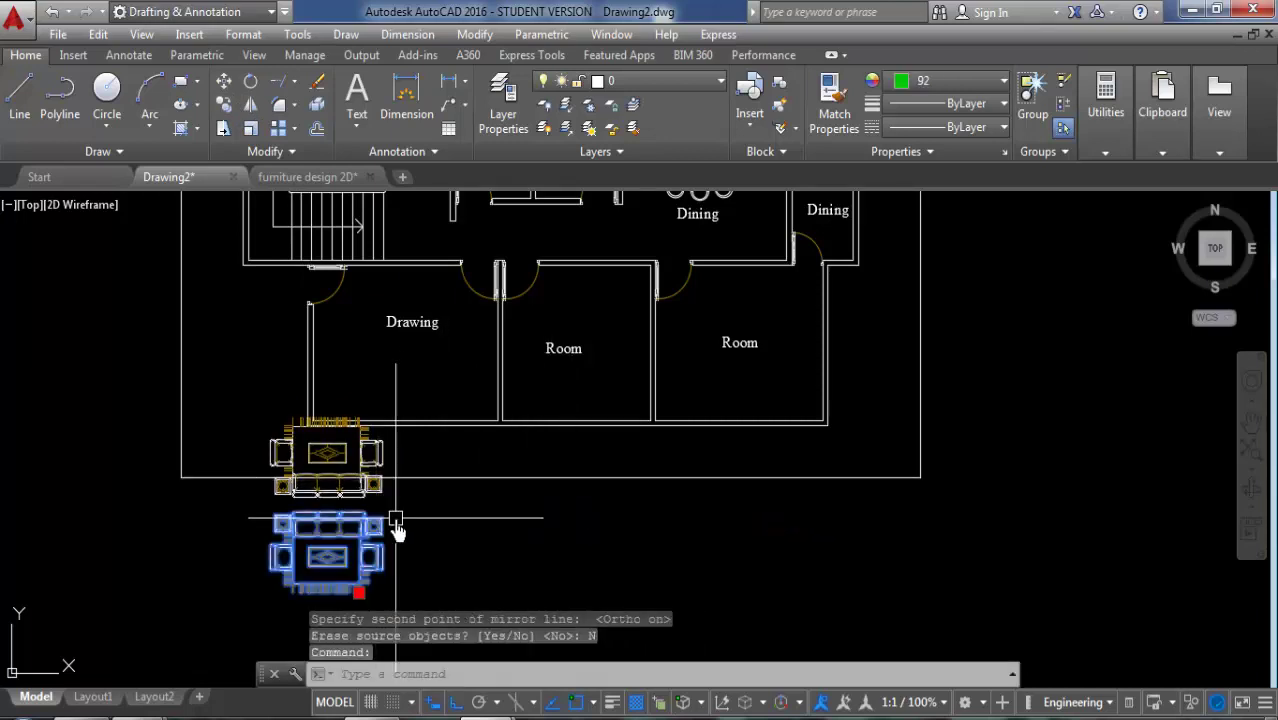
Step: Erase the original sofa set and move the mirrored copy into the Drawing room
{"action": "key", "text": "Delete"}
{"action": "left_click", "coordinate": [320, 453]}
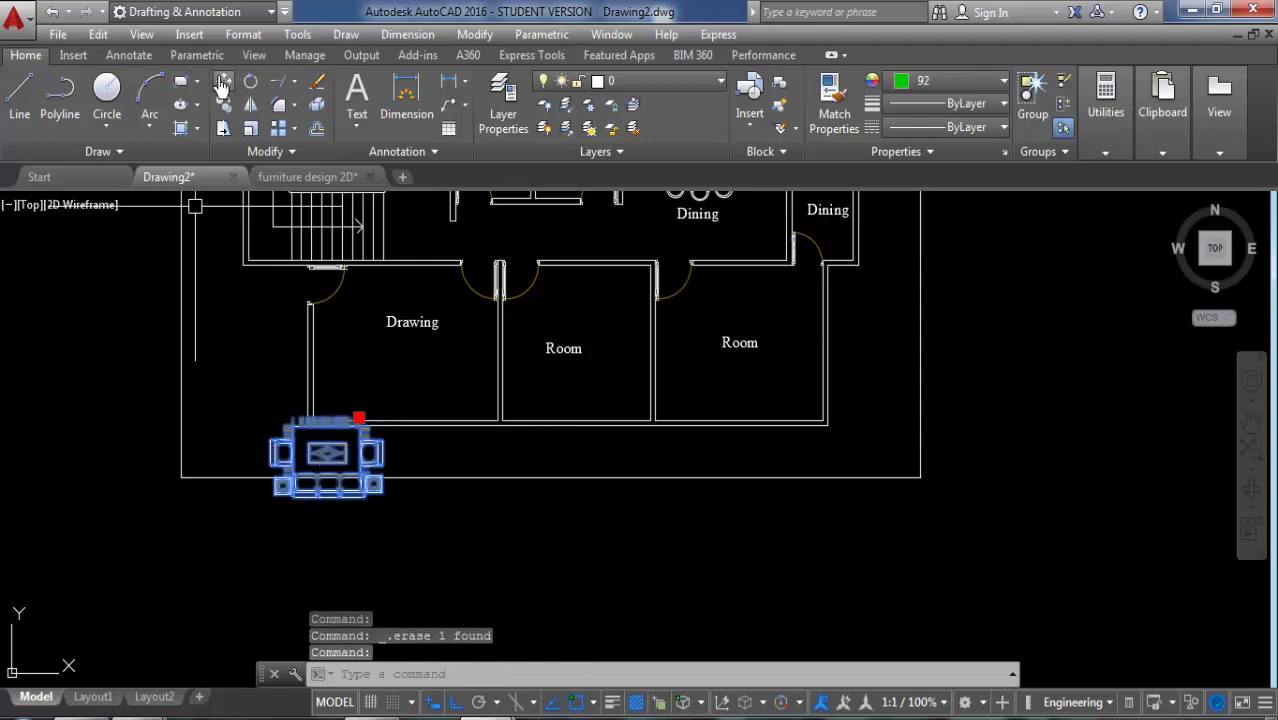
{"action": "left_click", "coordinate": [222, 84]}
{"action": "left_click", "coordinate": [300, 480]}
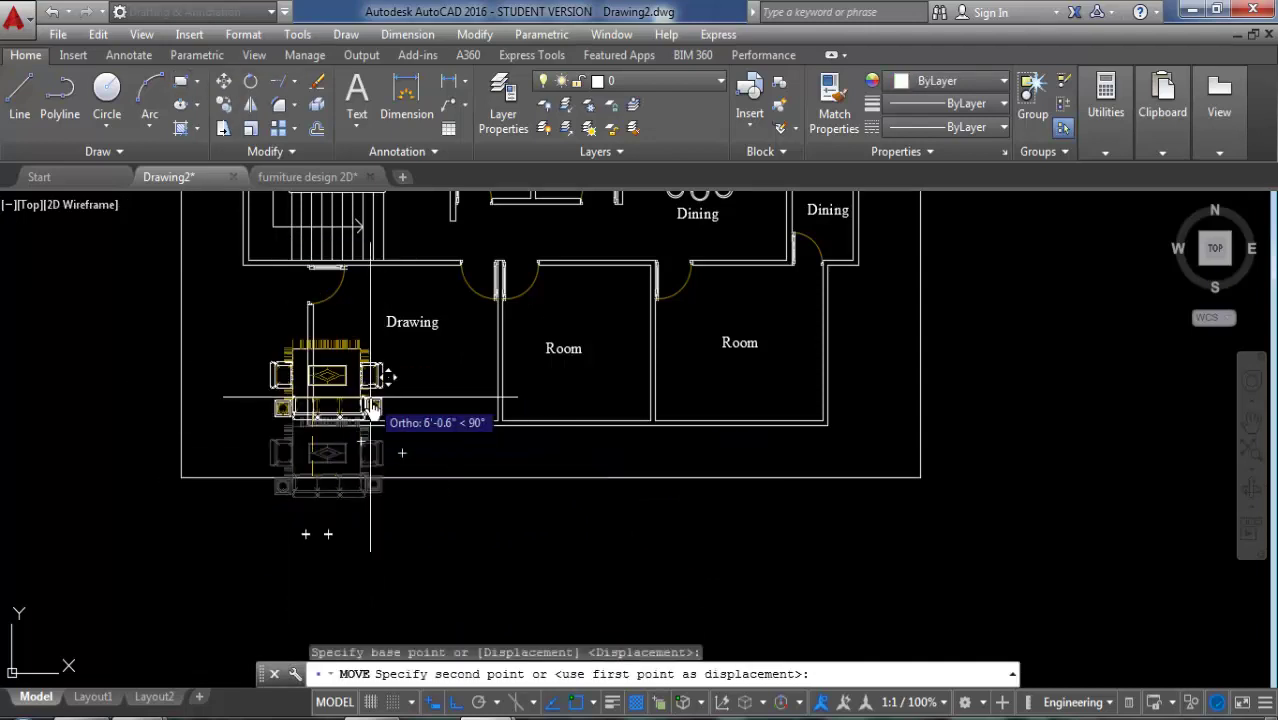
{"action": "key", "text": "F8"}
{"action": "scroll", "coordinate": [372, 410], "scroll_direction": "up", "scroll_amount": 2}
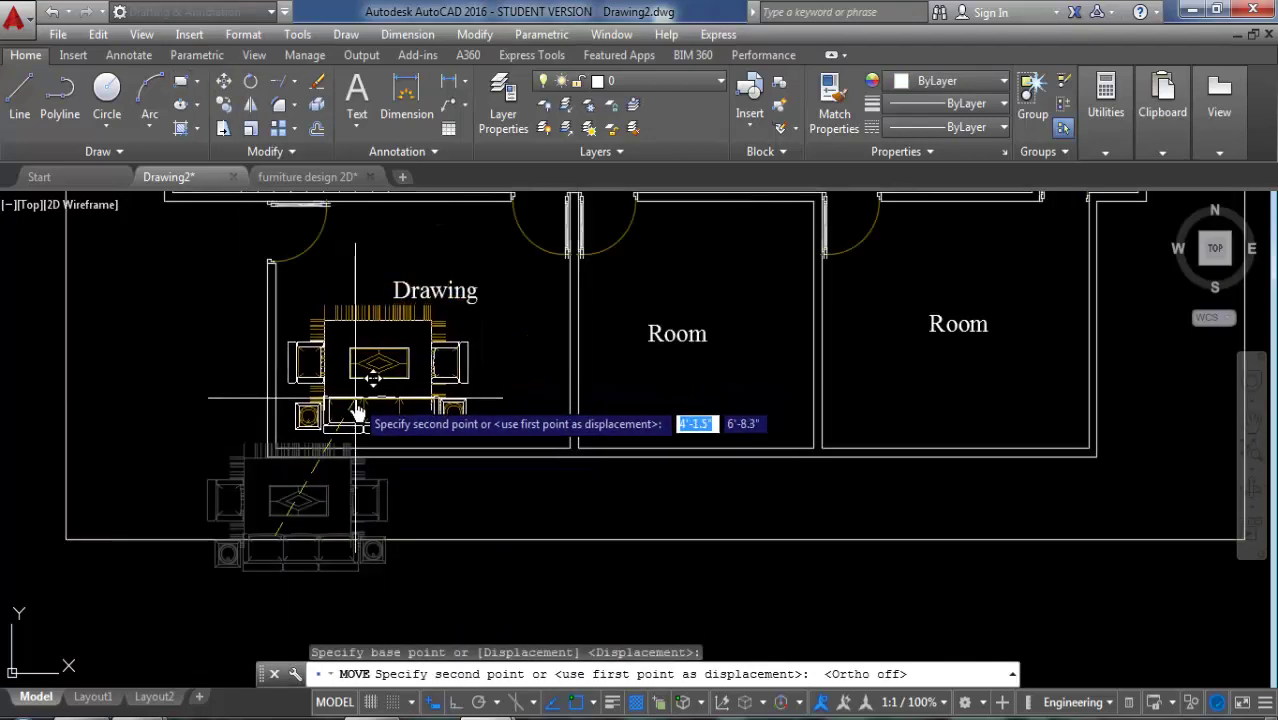
{"action": "left_click", "coordinate": [390, 420]}
{"action": "scroll", "coordinate": [470, 566], "scroll_direction": "down", "scroll_amount": 3}
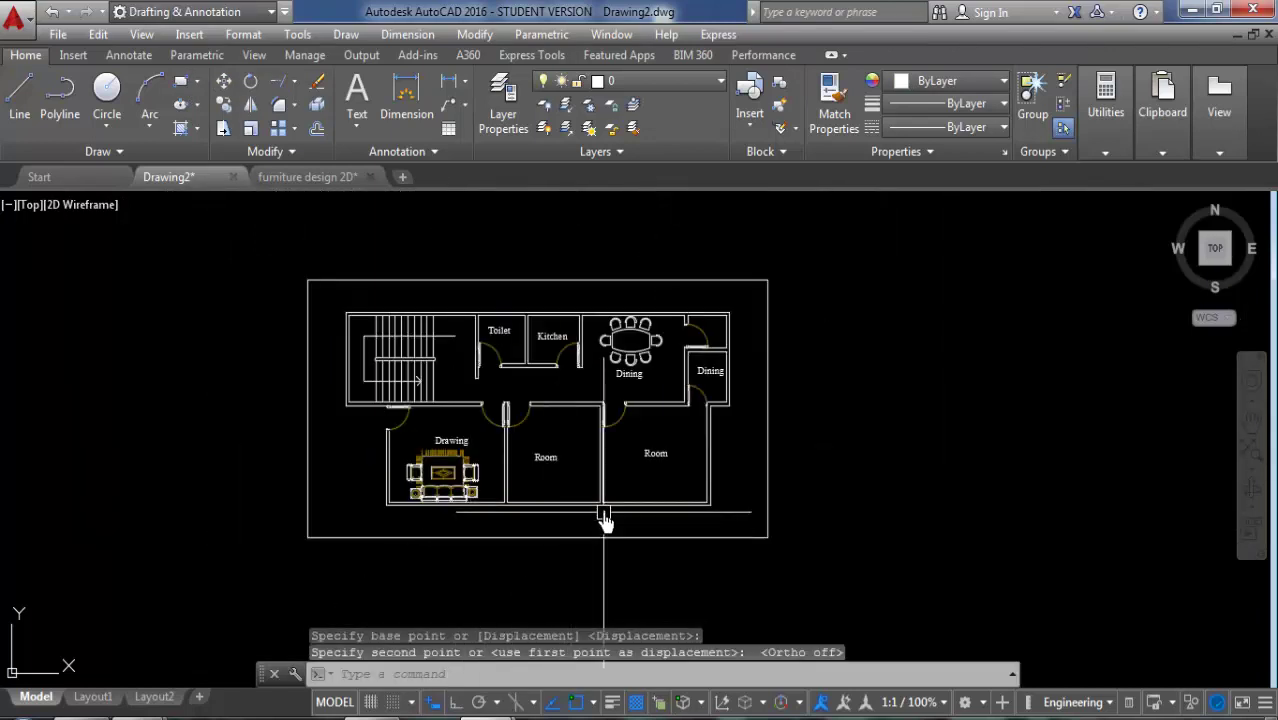
Step: Copy the g.doi1750x2100 double bed with a base point from furniture design 2D, then return to Drawing2
{"action": "left_click", "coordinate": [307, 176]}
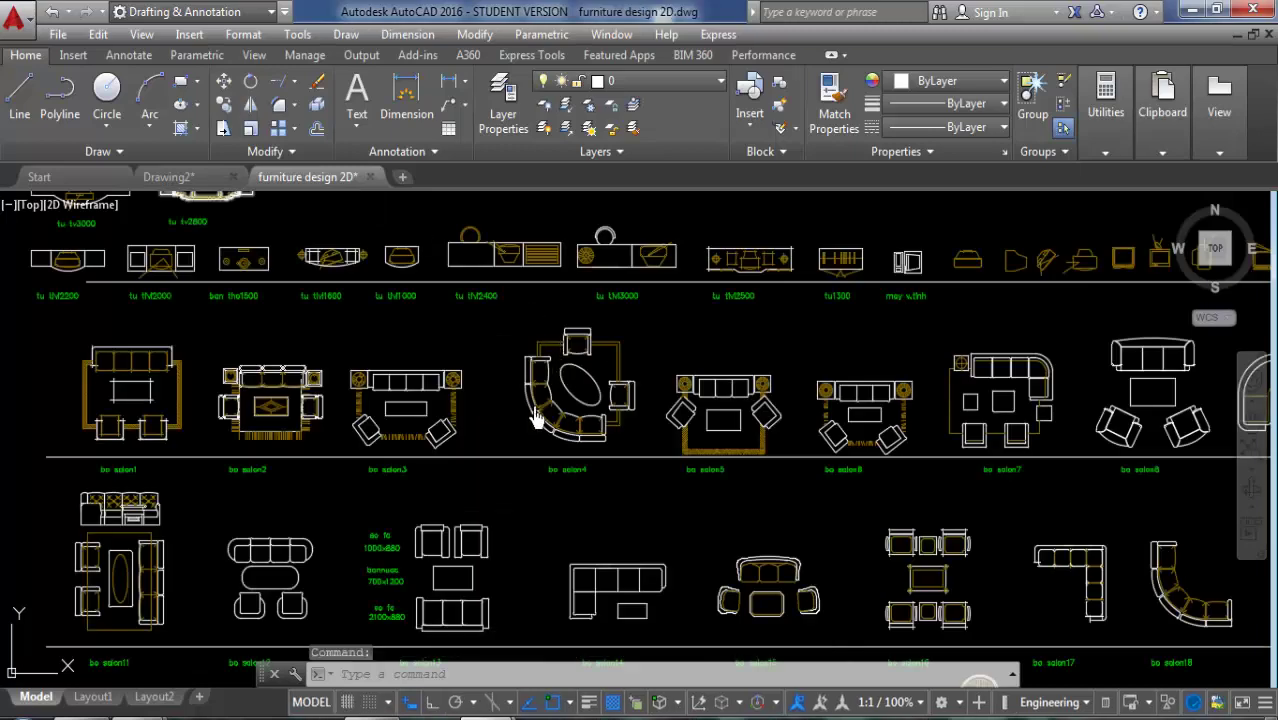
{"action": "scroll", "coordinate": [535, 418], "scroll_direction": "down", "scroll_amount": 3}
{"action": "scroll", "coordinate": [560, 400], "scroll_direction": "down", "scroll_amount": 2}
{"action": "middle_click_drag", "start_coordinate": [613, 274], "coordinate": [628, 442]}
{"action": "scroll", "coordinate": [462, 307], "scroll_direction": "up", "scroll_amount": 5}
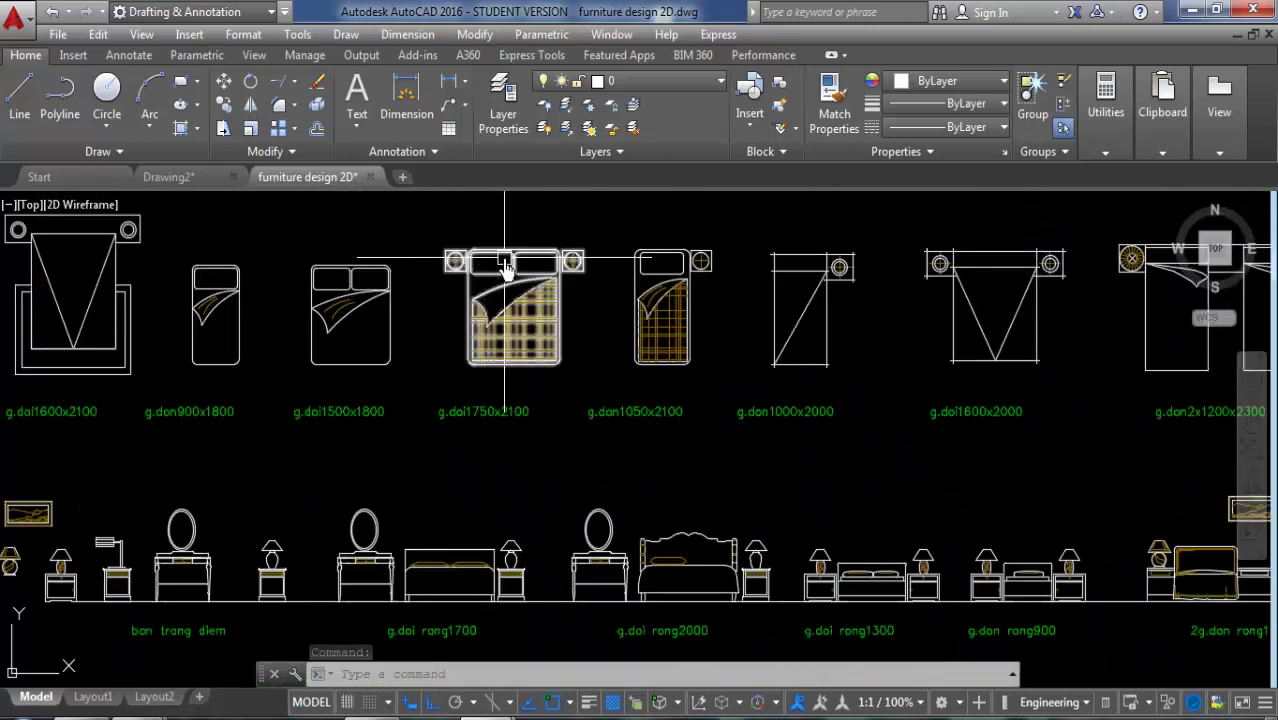
{"action": "left_click", "coordinate": [507, 266]}
{"action": "right_click", "coordinate": [508, 251]}
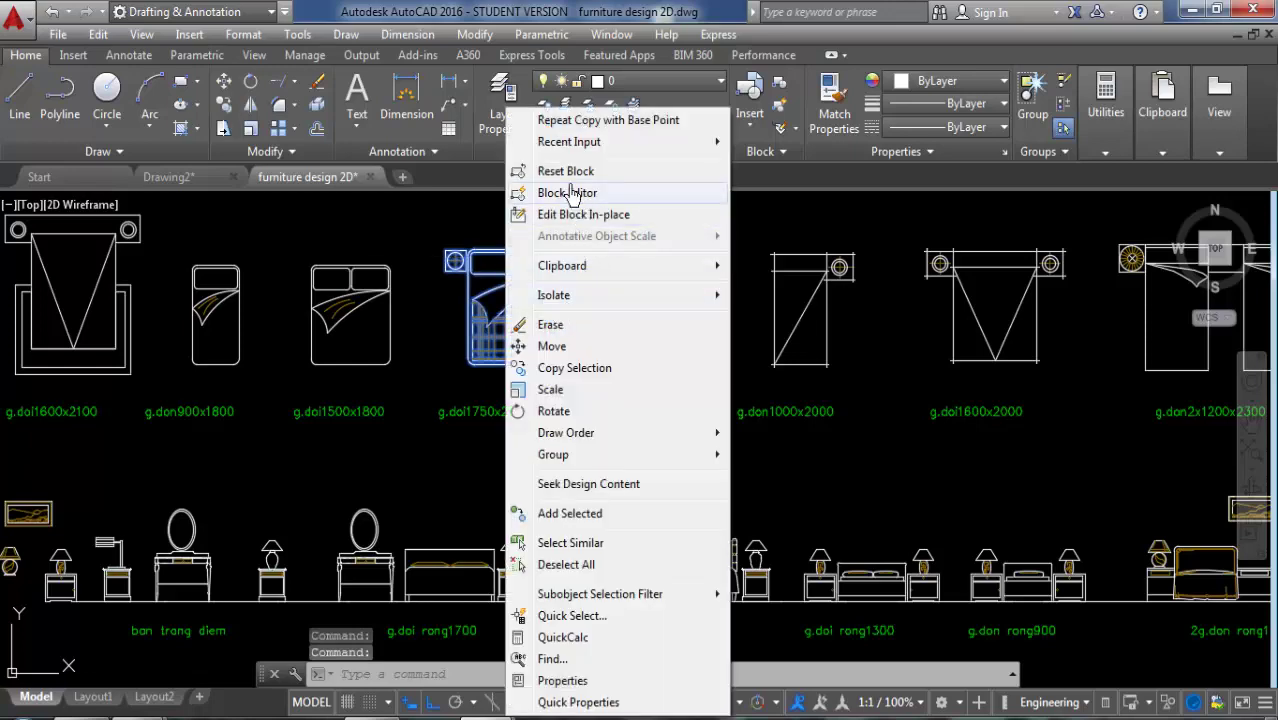
{"action": "left_click", "coordinate": [760, 317]}
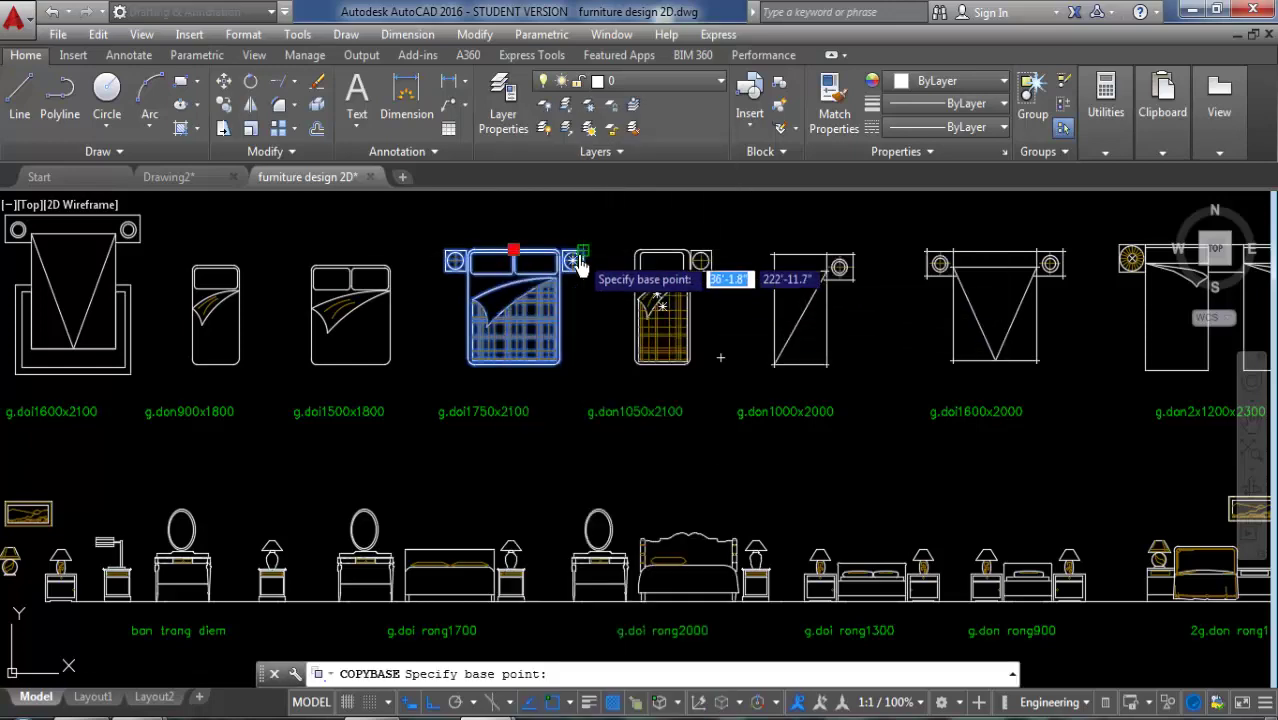
{"action": "left_click", "coordinate": [196, 180]}
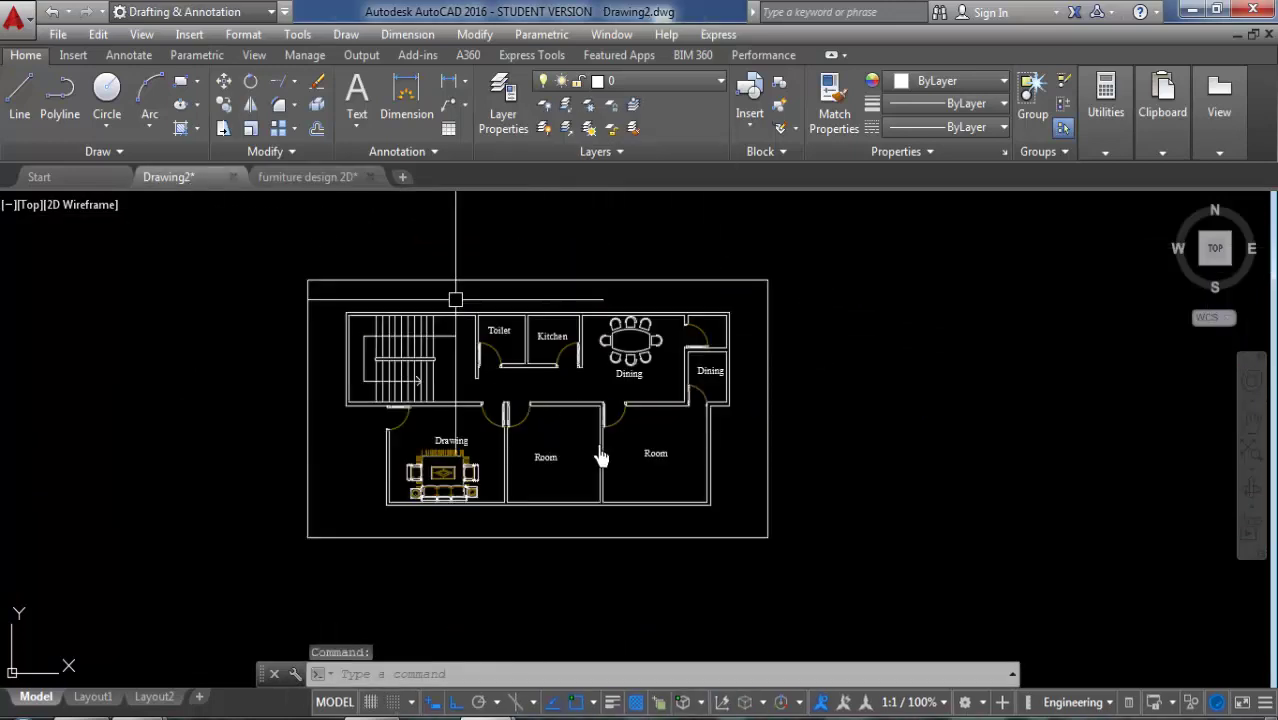
Step: Paste the double bed beside the floor plan
{"action": "key", "text": "ctrl+v"}
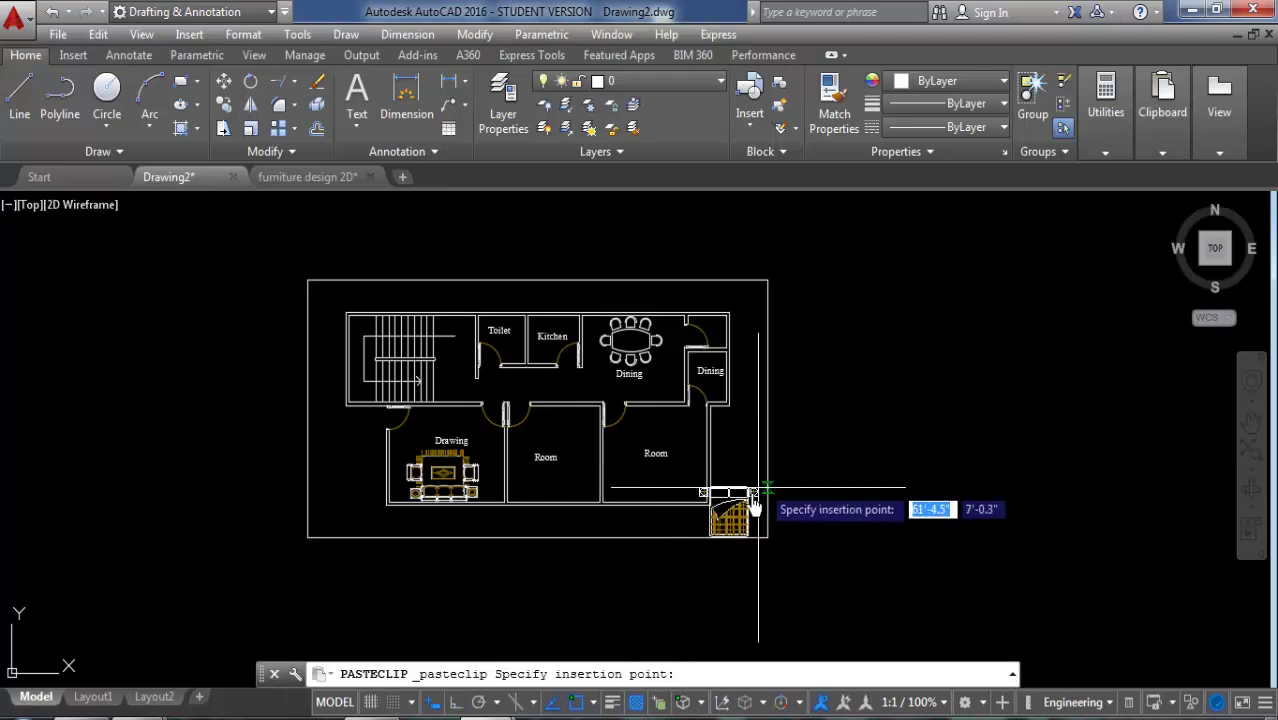
{"action": "scroll", "coordinate": [730, 514], "scroll_direction": "up", "scroll_amount": 3}
{"action": "scroll", "coordinate": [597, 452], "scroll_direction": "down", "scroll_amount": 2}
{"action": "left_click", "coordinate": [862, 418]}
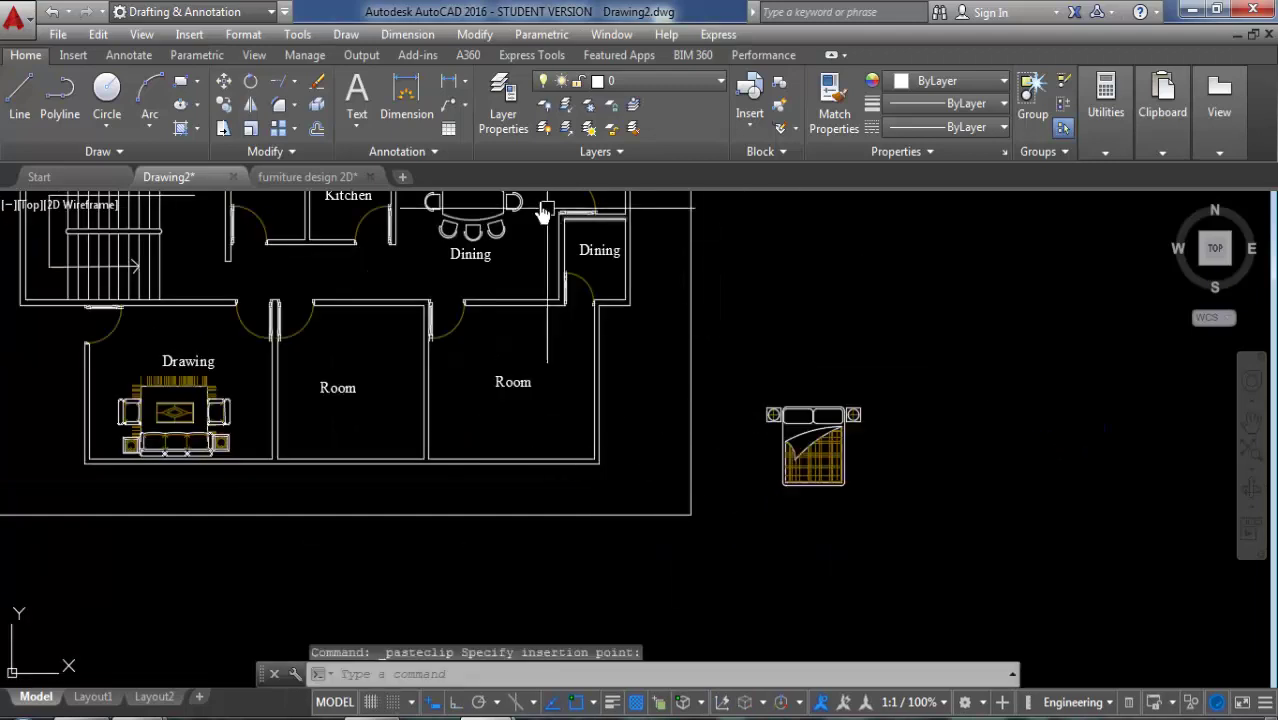
Step: Mirror the bed about a horizontal line so its pillows face down, erasing the original
{"action": "left_click", "coordinate": [251, 113]}
{"action": "left_click", "coordinate": [805, 440]}
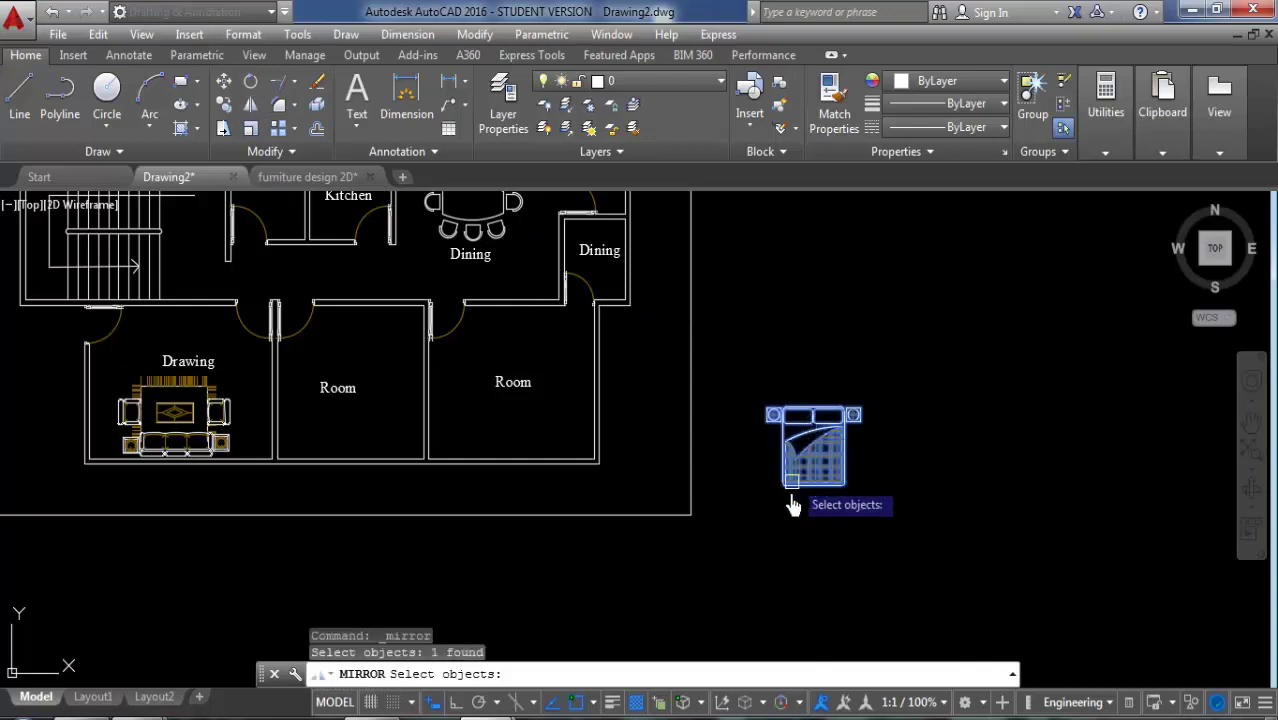
{"action": "key", "text": "Return"}
{"action": "left_click", "coordinate": [790, 519]}
{"action": "key", "text": "F8"}
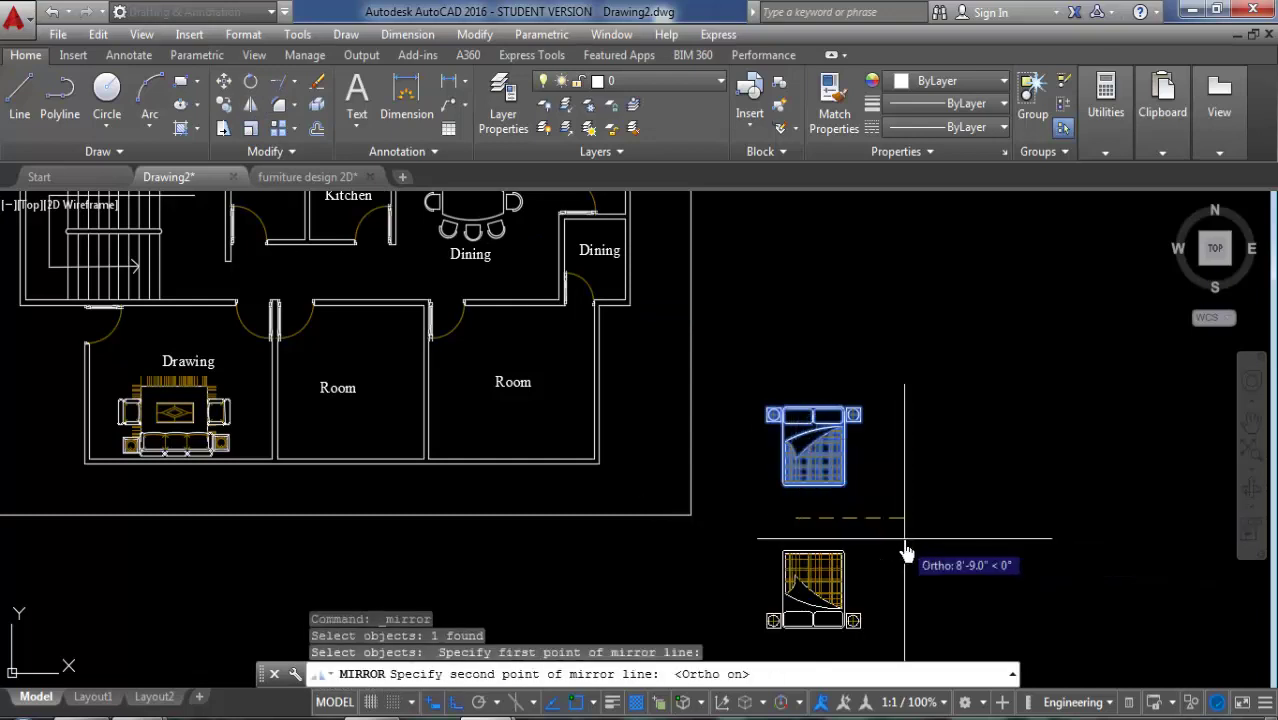
{"action": "left_click", "coordinate": [926, 540]}
{"action": "left_click", "coordinate": [970, 587]}
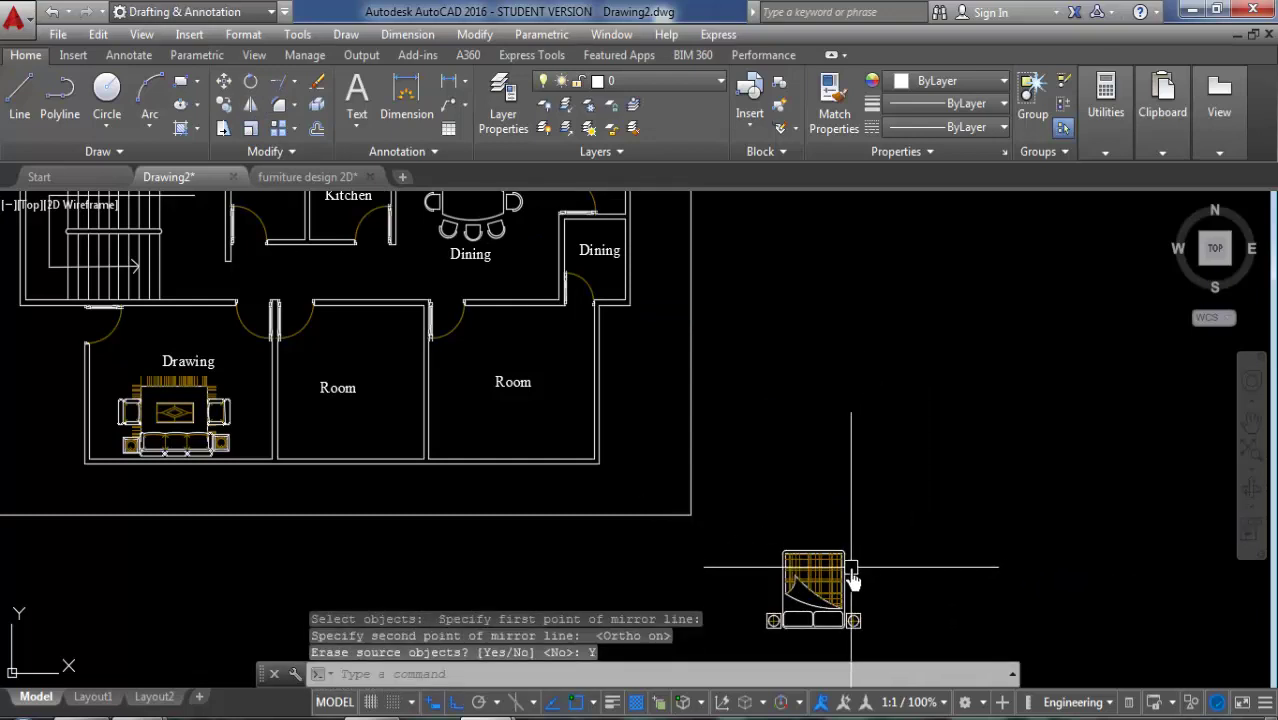
Step: Move the flipped bed into the right-hand Room
{"action": "left_click", "coordinate": [851, 570]}
{"action": "left_click", "coordinate": [226, 82]}
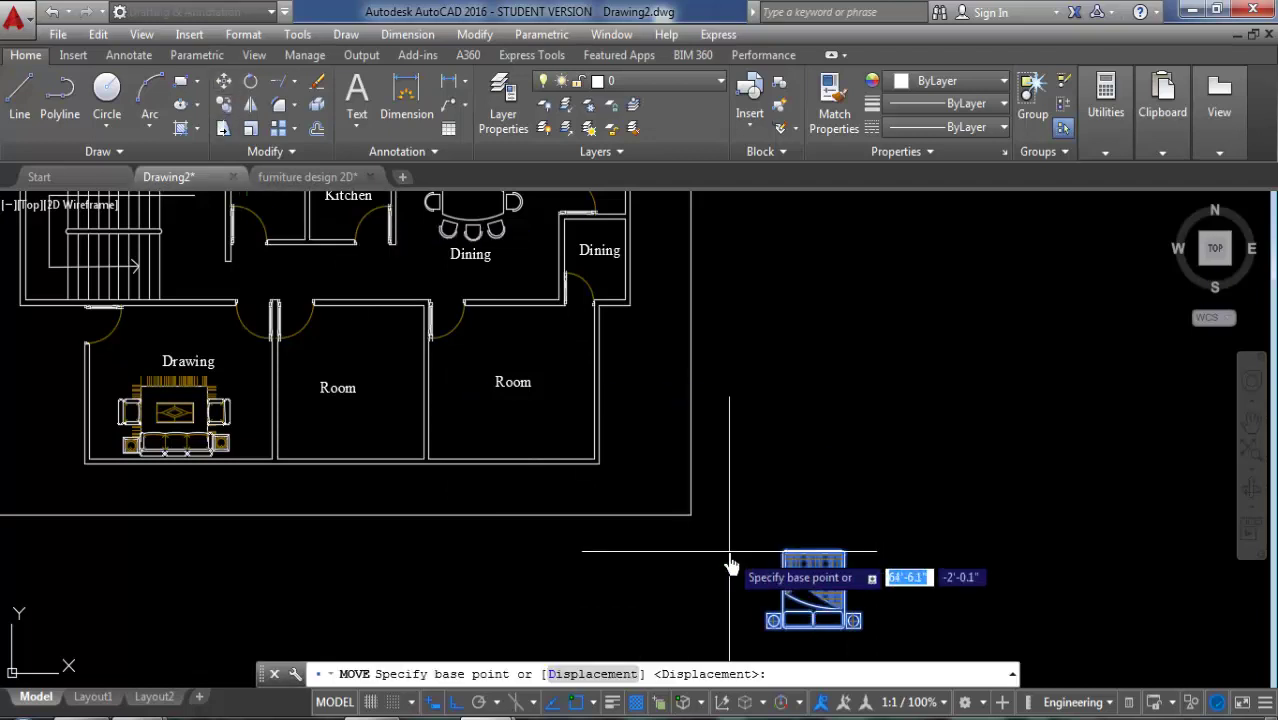
{"action": "left_click", "coordinate": [784, 552]}
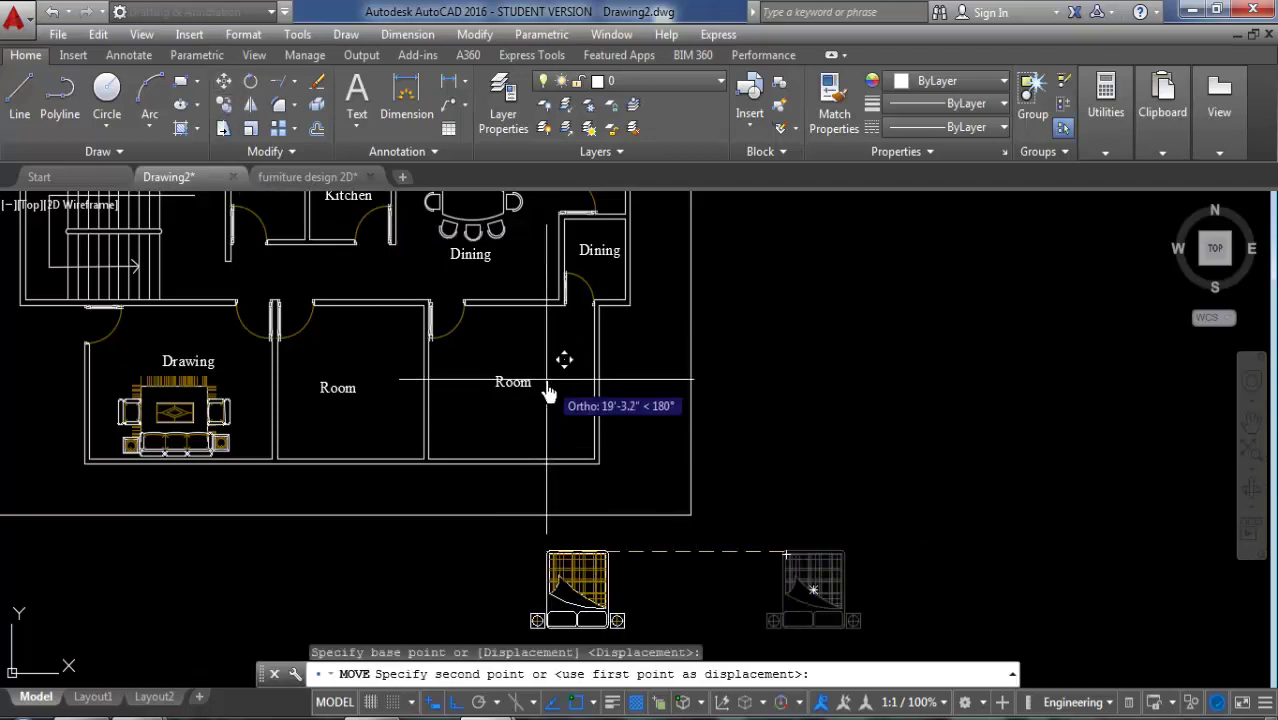
{"action": "key", "text": "F8"}
{"action": "scroll", "coordinate": [540, 370], "scroll_direction": "up", "scroll_amount": 2}
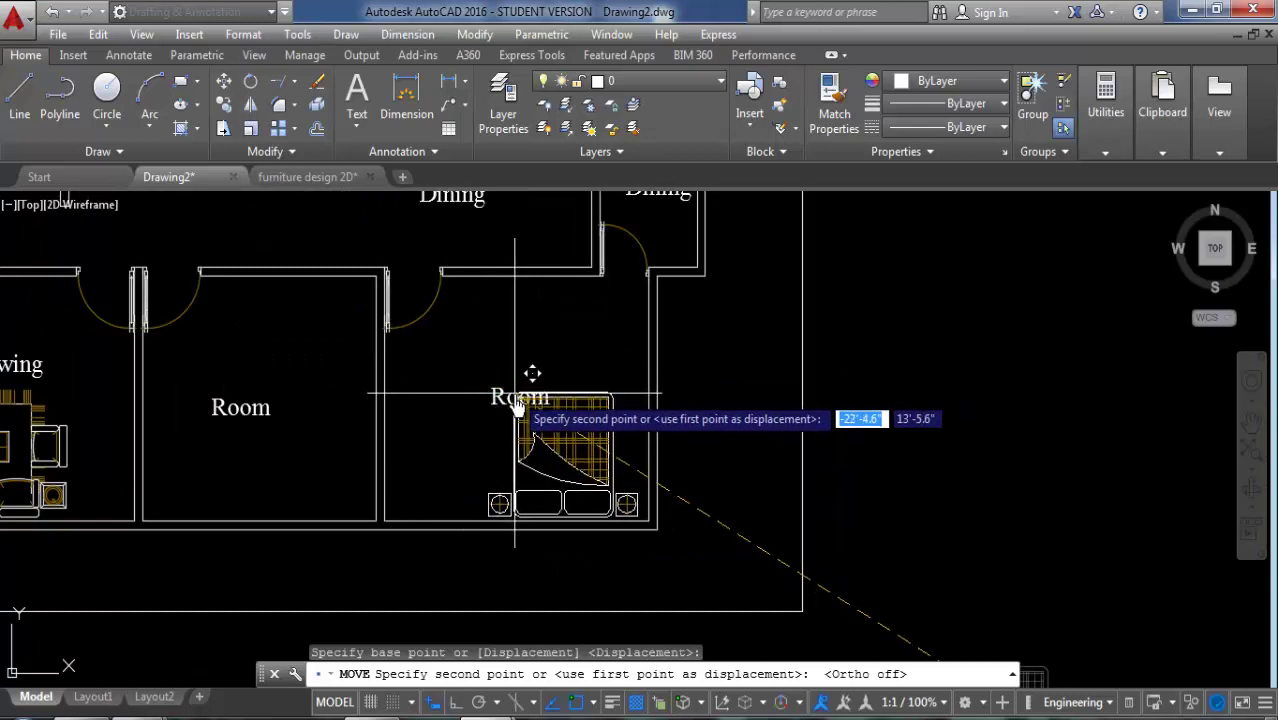
{"action": "left_click", "coordinate": [514, 391]}
{"action": "middle_click_drag", "start_coordinate": [599, 422], "coordinate": [731, 401]}
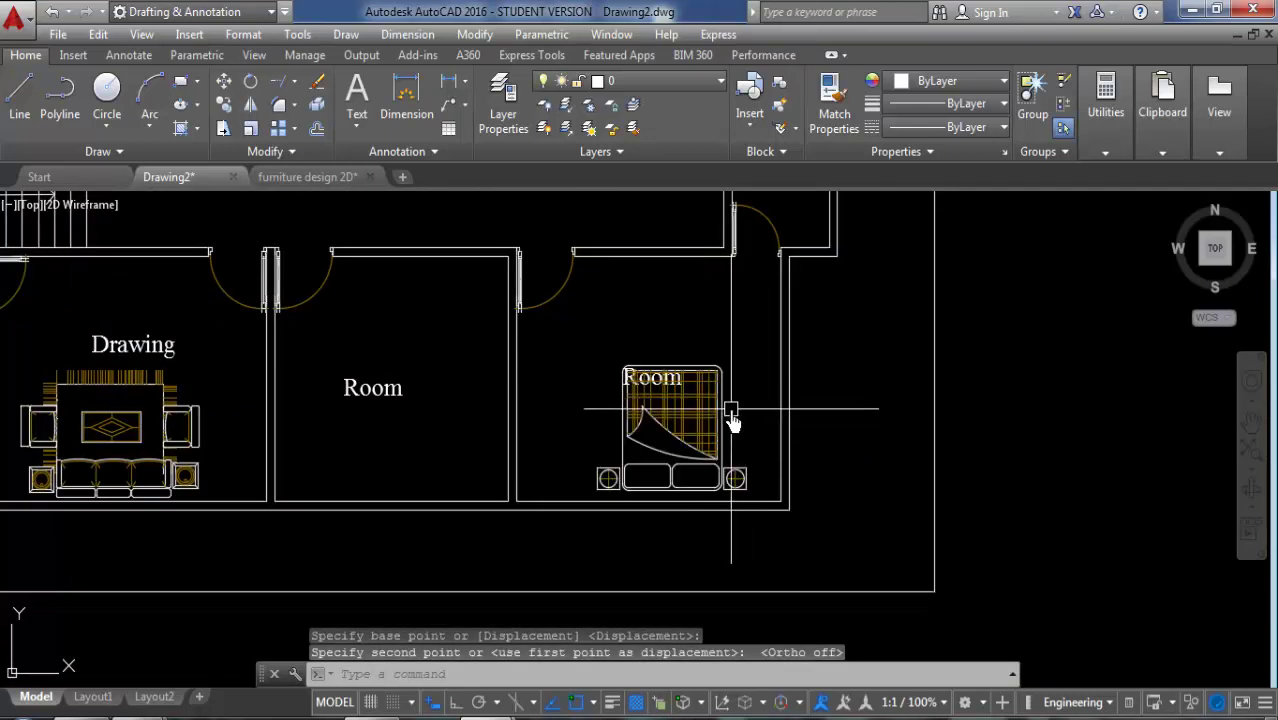
{"action": "left_click", "coordinate": [657, 440]}
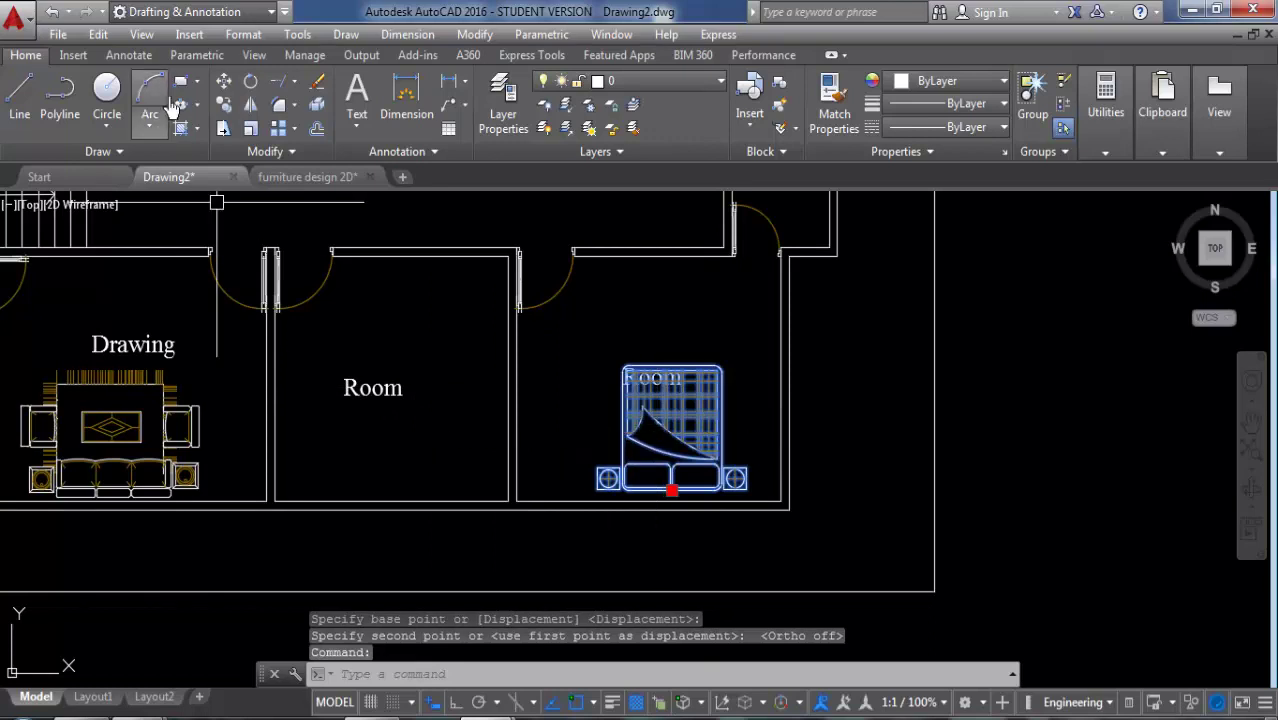
Step: Copy the bed horizontally into the left Room
{"action": "left_click", "coordinate": [224, 107]}
{"action": "left_click", "coordinate": [699, 466]}
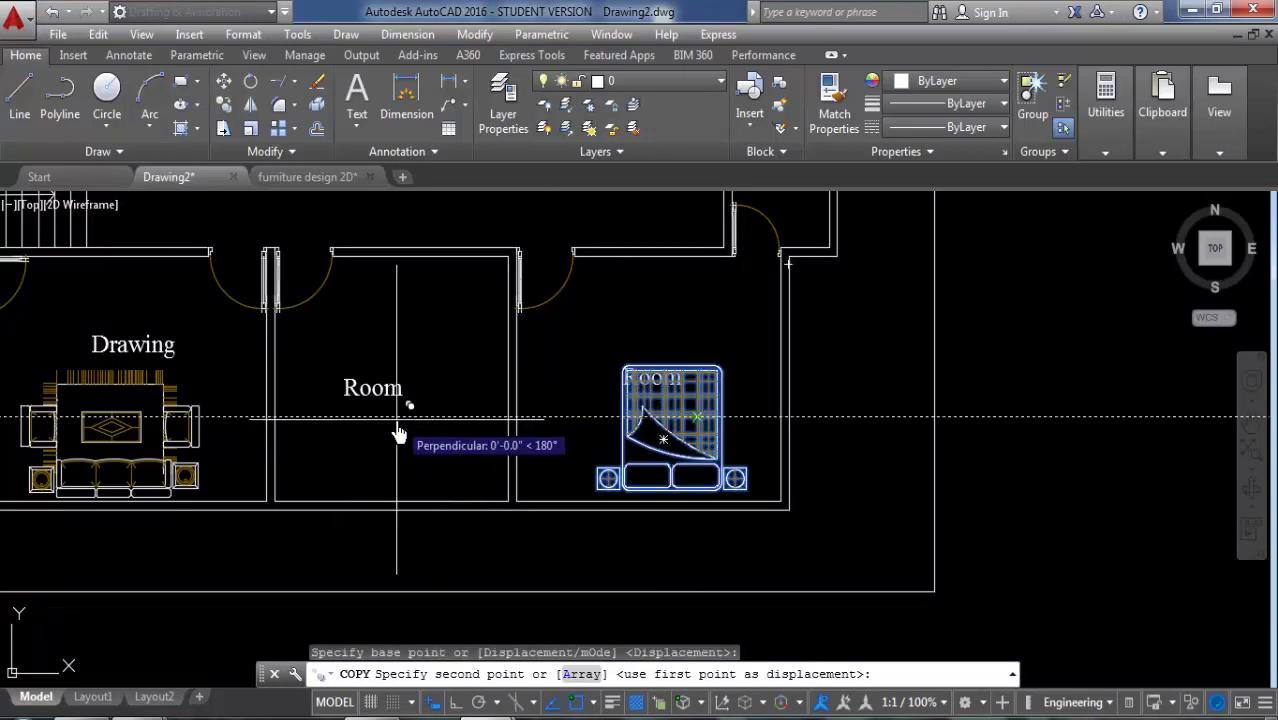
{"action": "key", "text": "F8"}
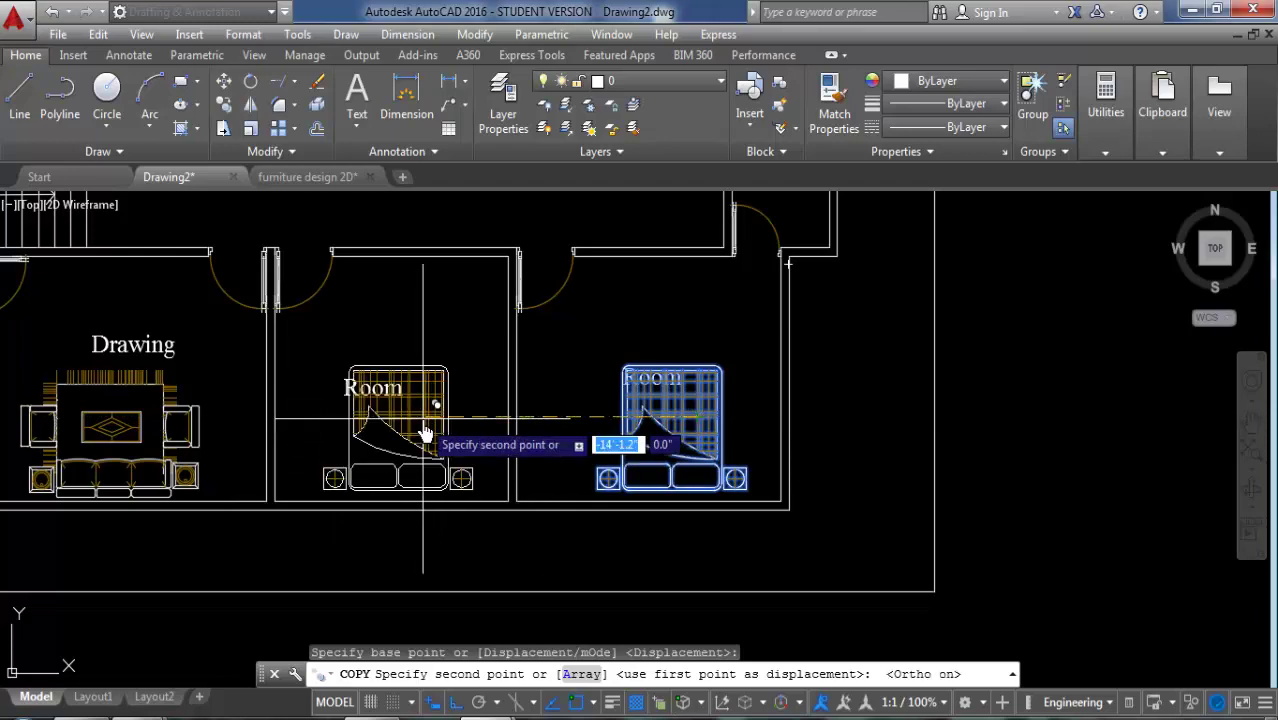
{"action": "left_click", "coordinate": [425, 433]}
{"action": "scroll", "coordinate": [348, 395], "scroll_direction": "up", "scroll_amount": 2}
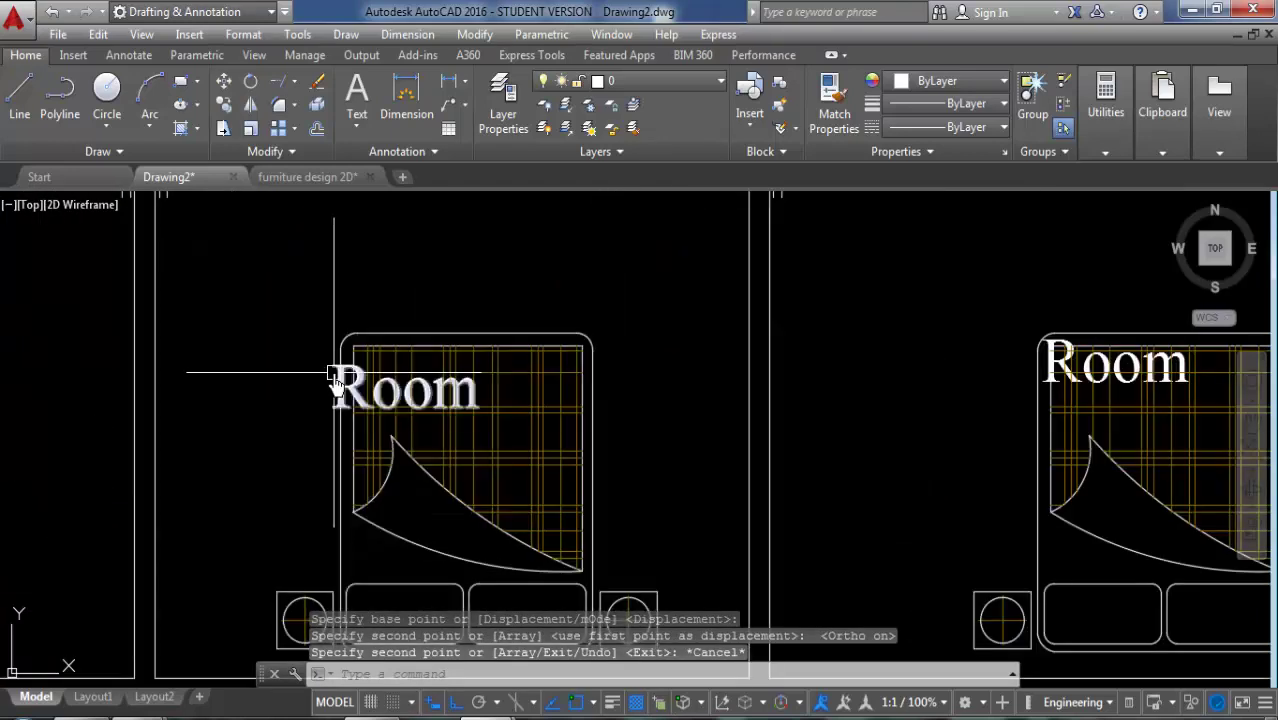
{"action": "key", "text": "Escape"}
Step: Start moving the Room label over the left bed, then cancel the move
{"action": "left_click", "coordinate": [328, 366]}
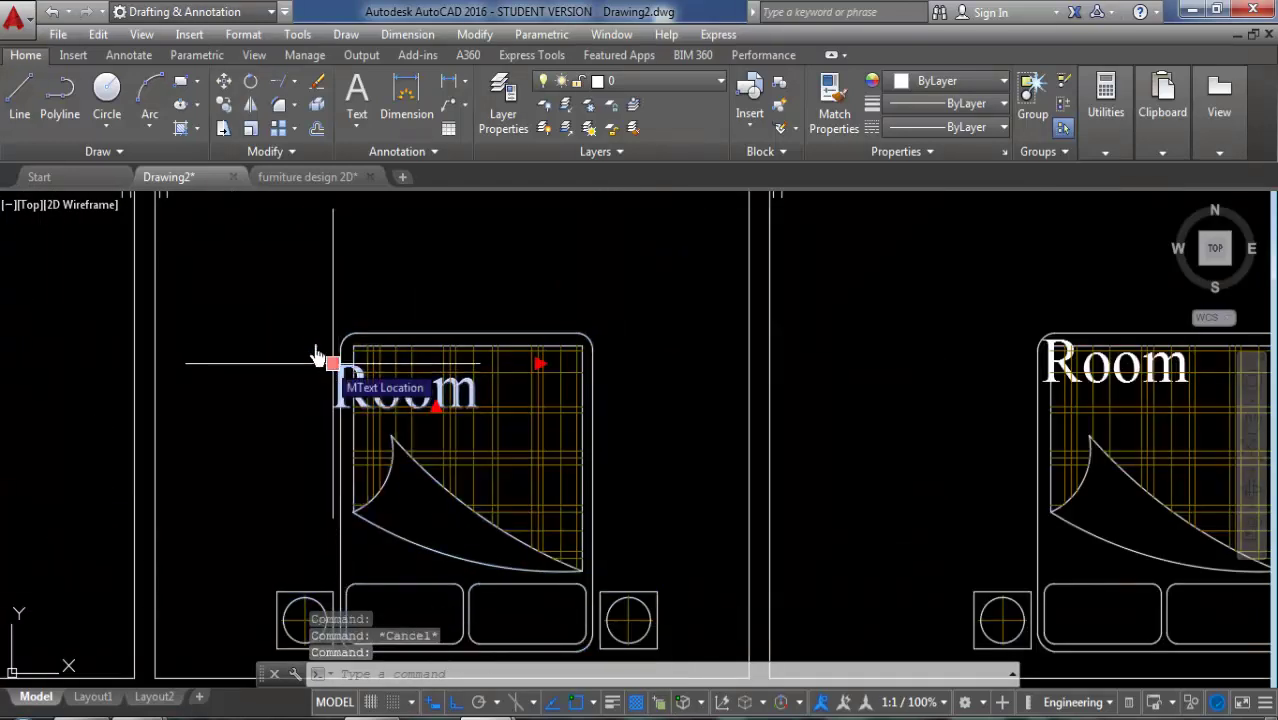
{"action": "left_click", "coordinate": [224, 88]}
{"action": "scroll", "coordinate": [599, 425], "scroll_direction": "down", "scroll_amount": 4}
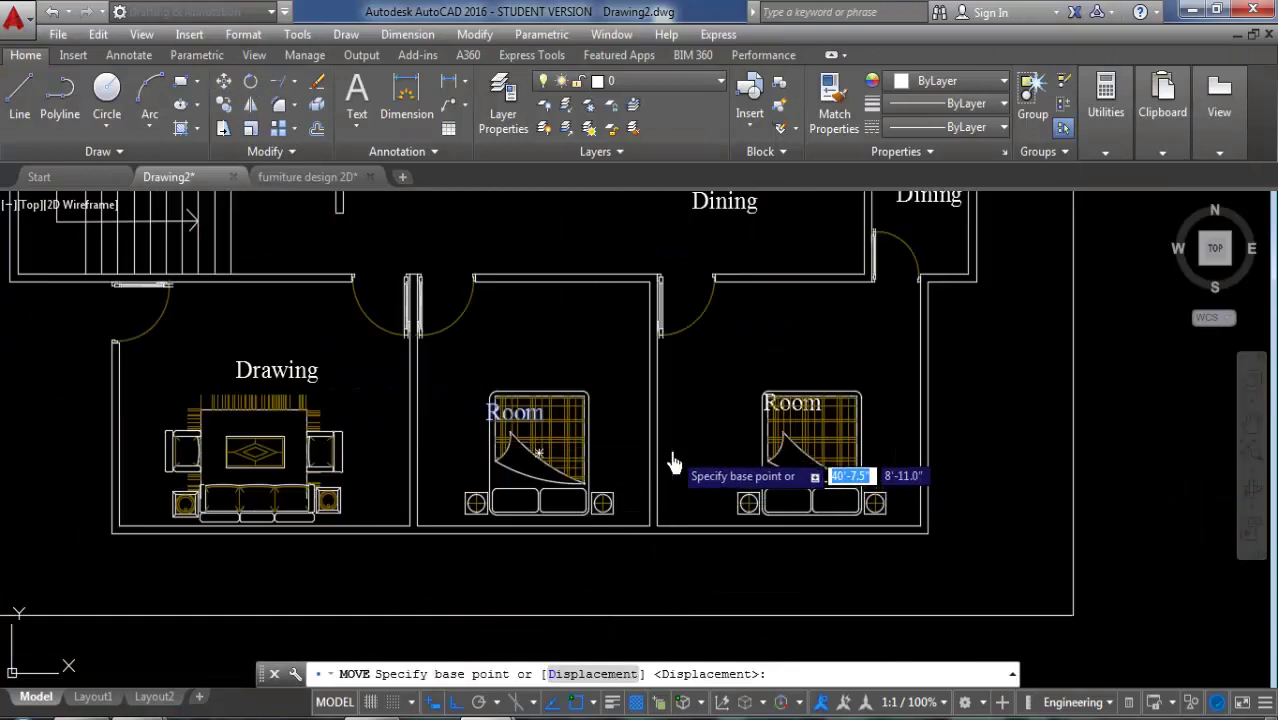
{"action": "left_click", "coordinate": [675, 460]}
{"action": "scroll", "coordinate": [772, 400], "scroll_direction": "up", "scroll_amount": 2}
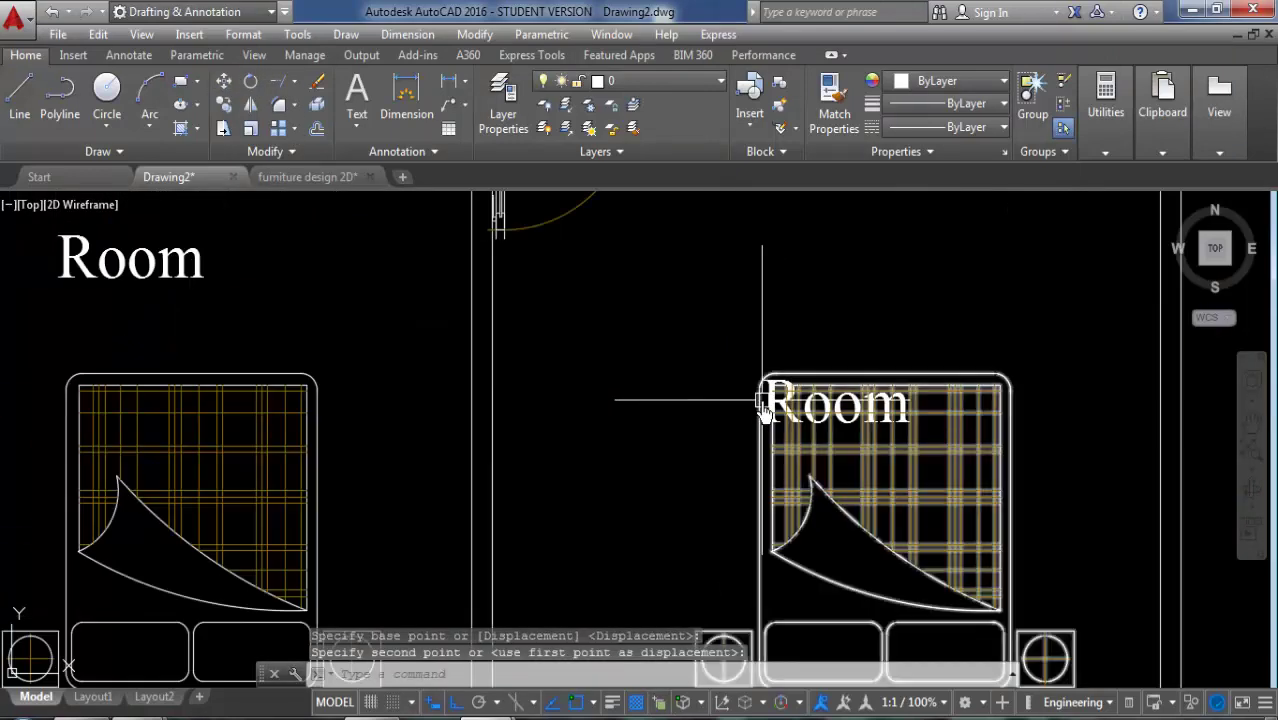
{"action": "scroll", "coordinate": [767, 375], "scroll_direction": "up", "scroll_amount": 2}
{"action": "key", "text": "Escape"}
{"action": "key", "text": "Escape"}
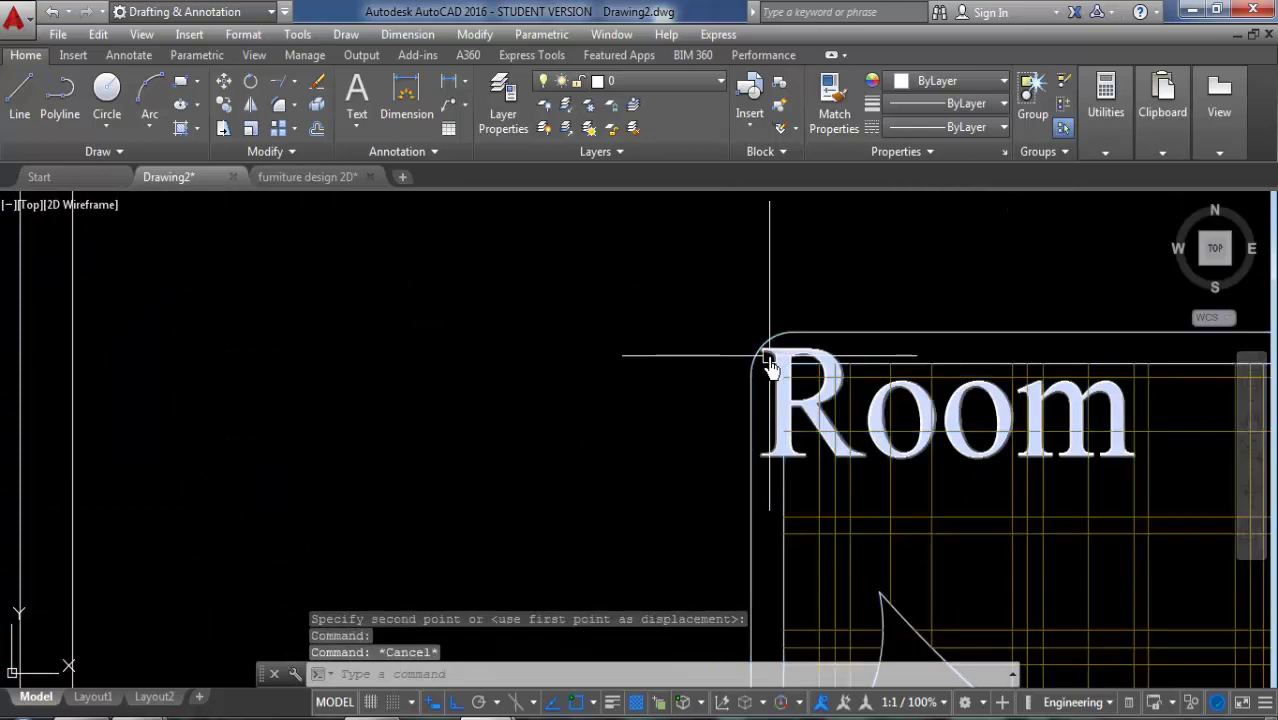
Step: Move the right Room's label up above its bed
{"action": "left_click", "coordinate": [777, 352]}
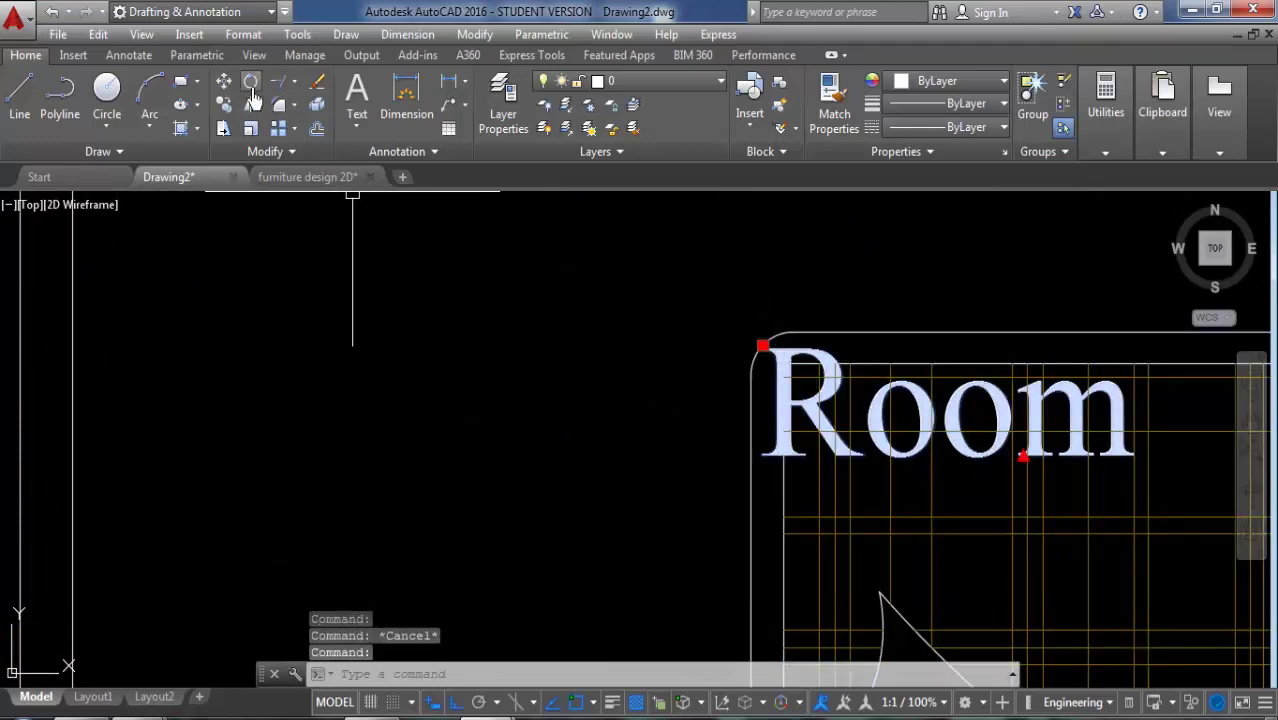
{"action": "left_click", "coordinate": [223, 81]}
{"action": "scroll", "coordinate": [284, 330], "scroll_direction": "down", "scroll_amount": 3}
{"action": "scroll", "coordinate": [377, 456], "scroll_direction": "down", "scroll_amount": 2}
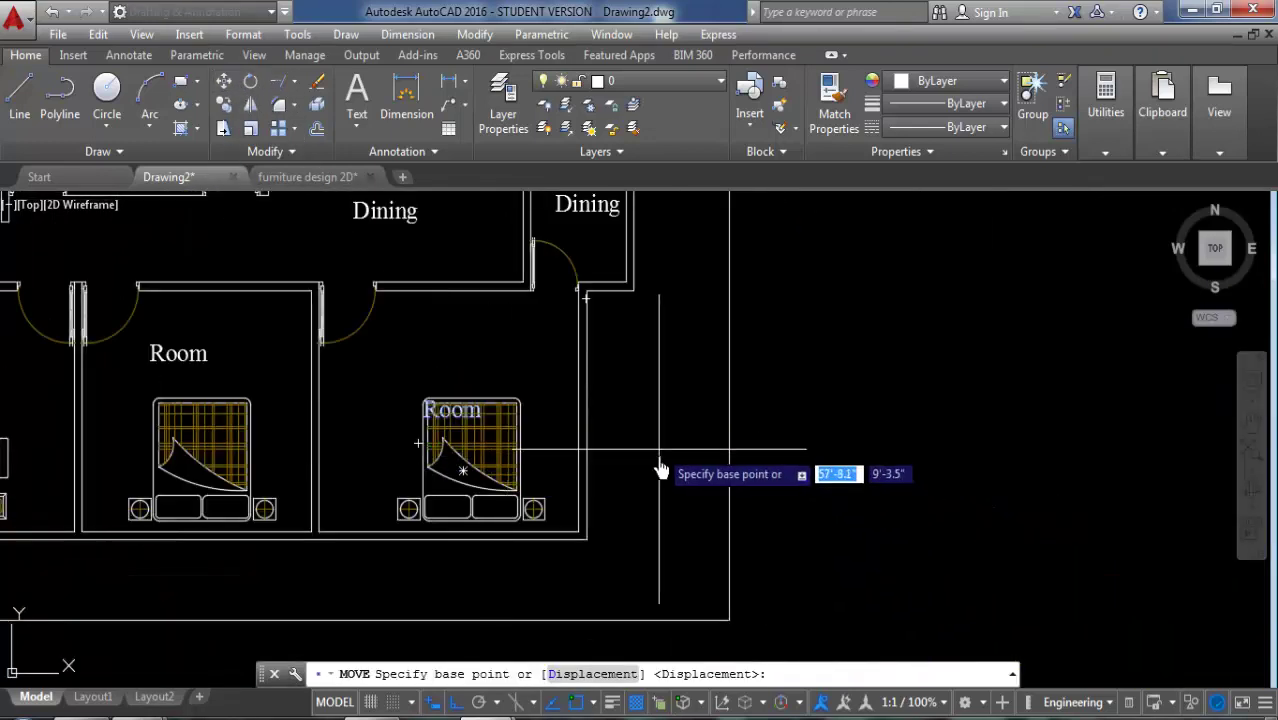
{"action": "left_click", "coordinate": [662, 418]}
{"action": "scroll", "coordinate": [262, 371], "scroll_direction": "up", "scroll_amount": 2}
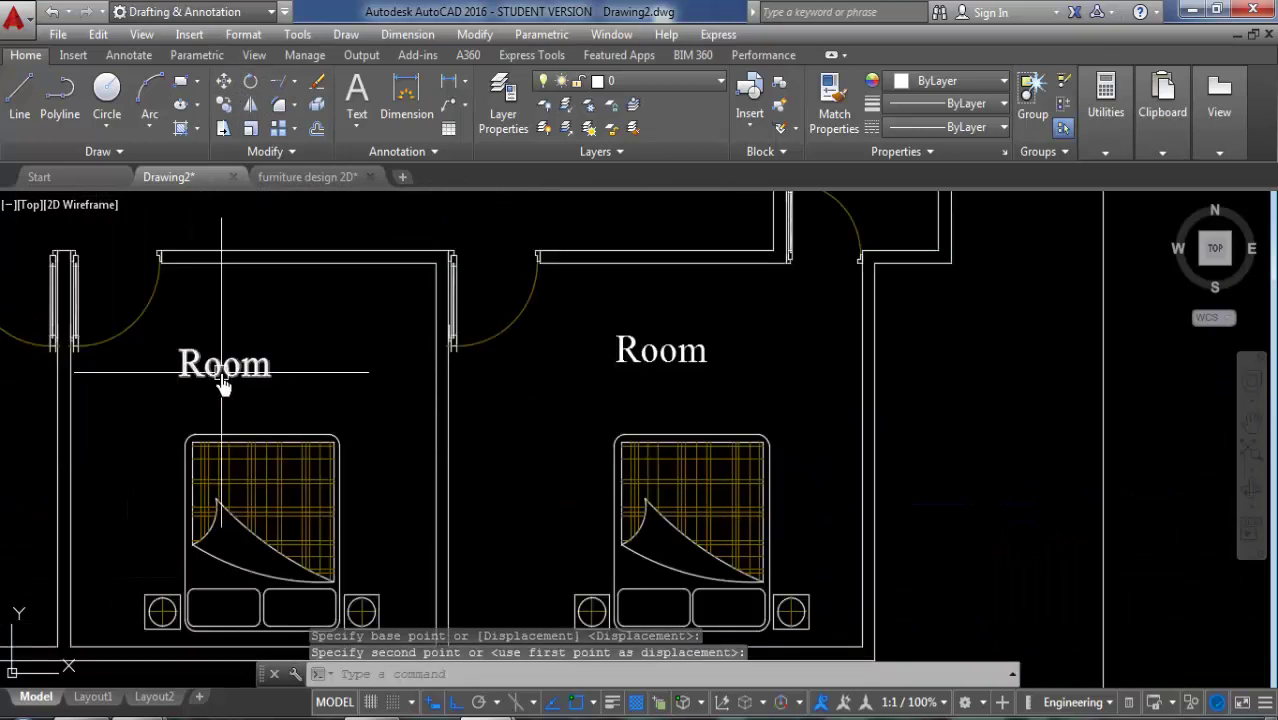
Step: Lift the left Room's label diagonally to sit above its bed
{"action": "left_click", "coordinate": [262, 372]}
{"action": "left_click", "coordinate": [223, 83]}
{"action": "left_click", "coordinate": [371, 363]}
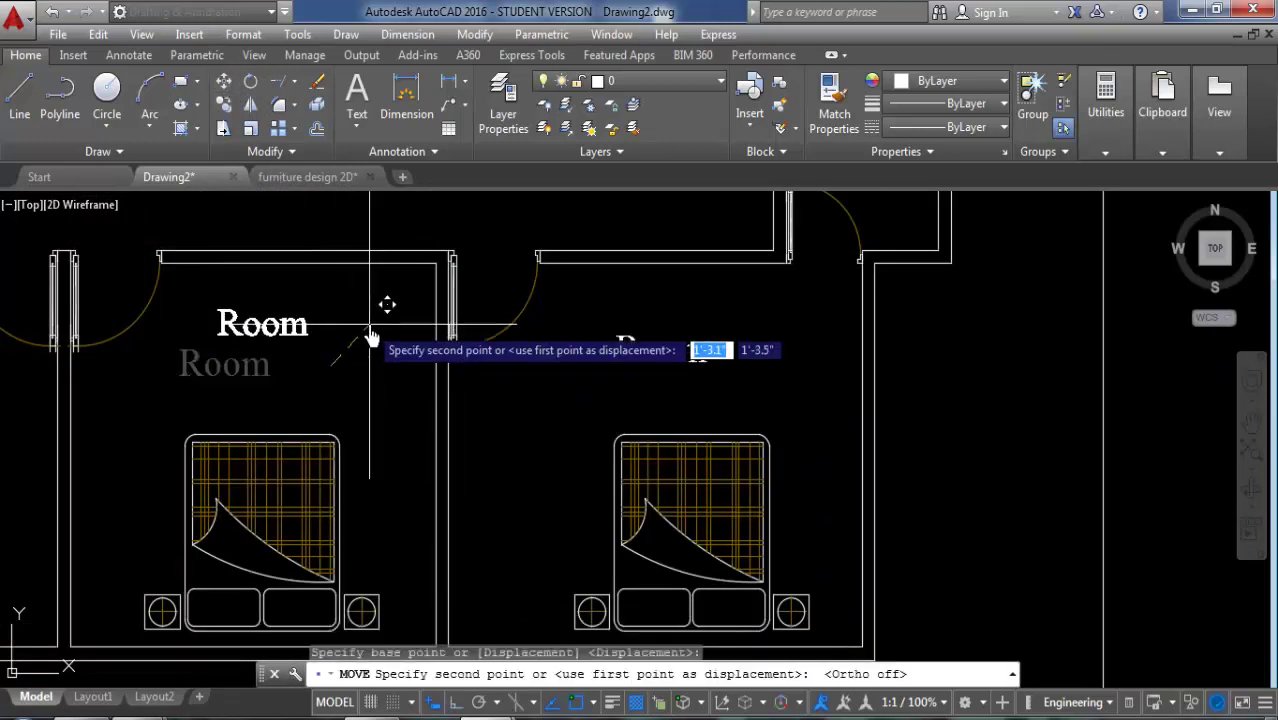
{"action": "key", "text": "F8"}
{"action": "left_click", "coordinate": [408, 310]}
{"action": "scroll", "coordinate": [542, 362], "scroll_direction": "down", "scroll_amount": 3}
{"action": "scroll", "coordinate": [575, 400], "scroll_direction": "down", "scroll_amount": 2}
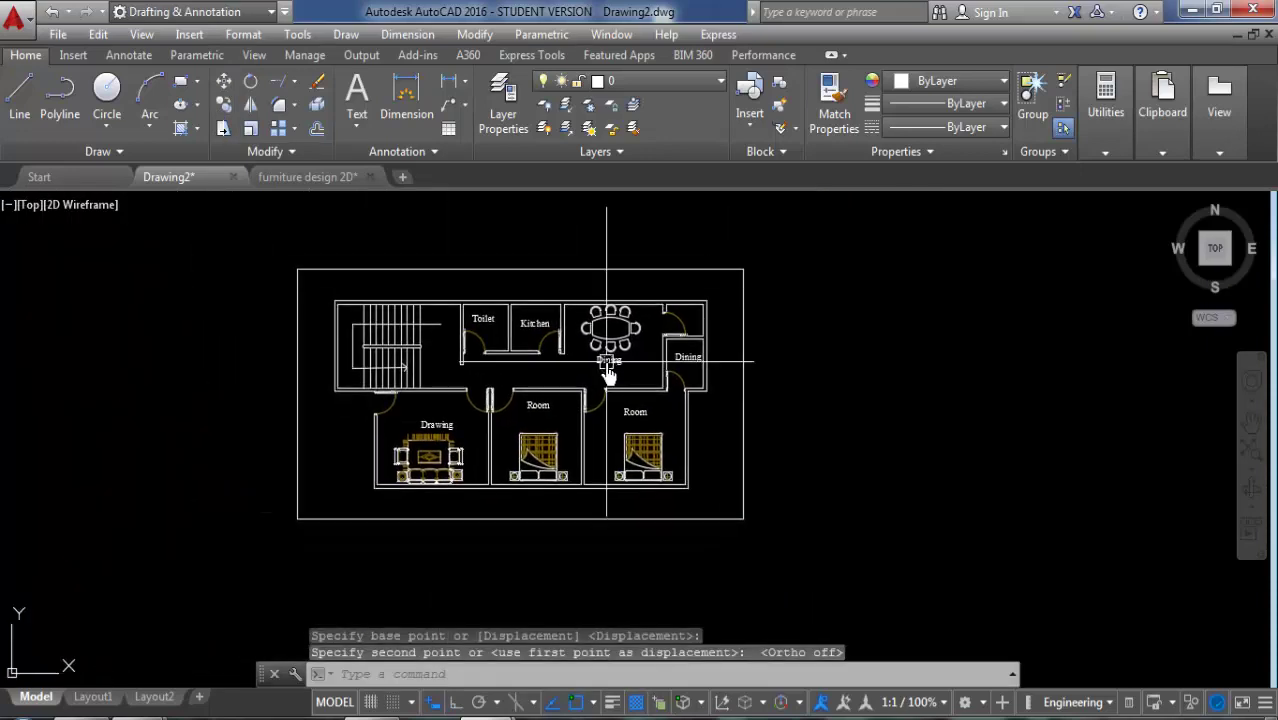
{"action": "scroll", "coordinate": [530, 383], "scroll_direction": "up", "scroll_amount": 2}
{"action": "mouse_move", "coordinate": [638, 498]}
{"action": "middle_mouse_down"}
{"action": "mouse_move", "coordinate": [672, 470]}
{"action": "mouse_move", "coordinate": [736, 471]}
{"action": "mouse_move", "coordinate": [775, 493]}
{"action": "middle_mouse_up"}
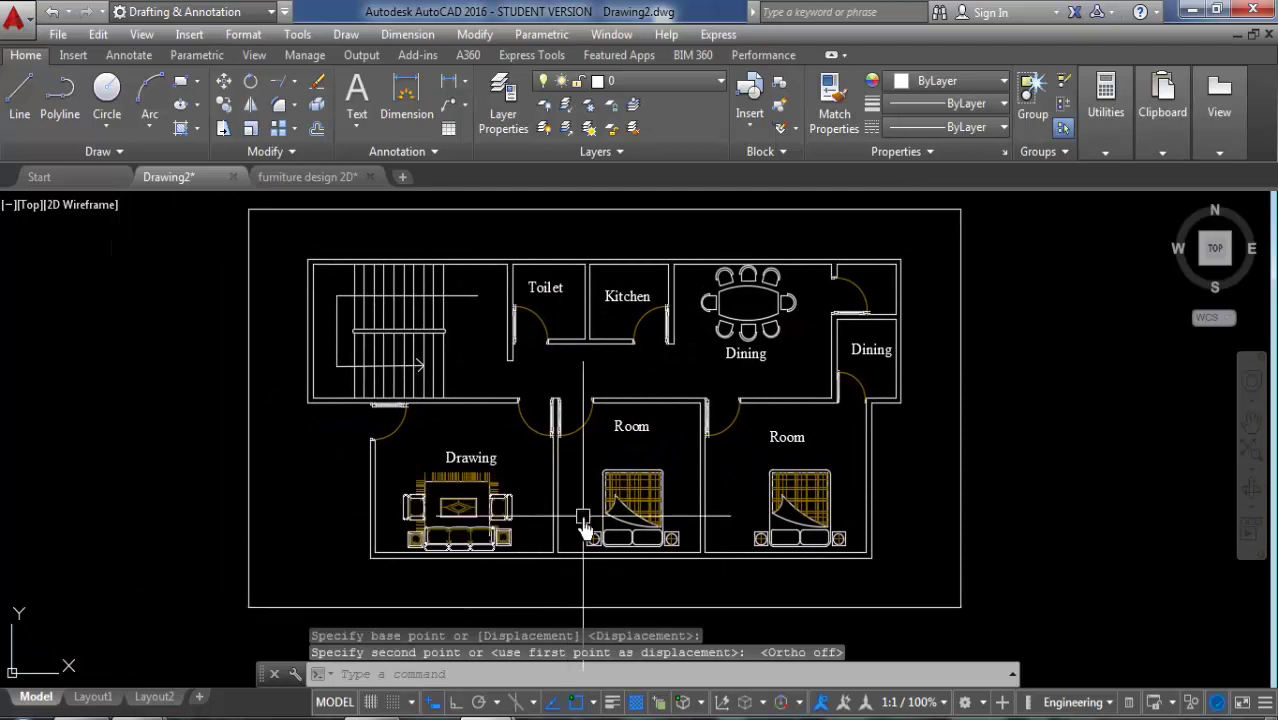
{"action": "key", "text": "F9"}
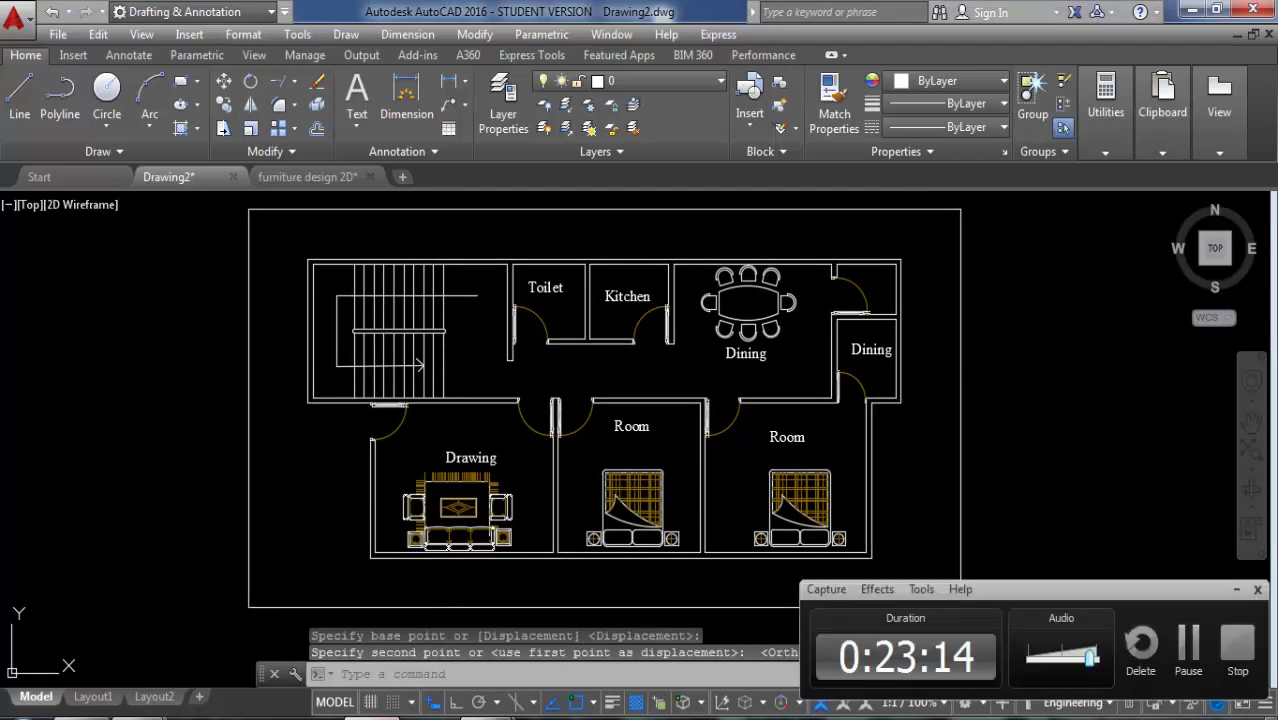
{"action": "left_click_drag", "start_coordinate": [1176, 598], "coordinate": [919, 416]}
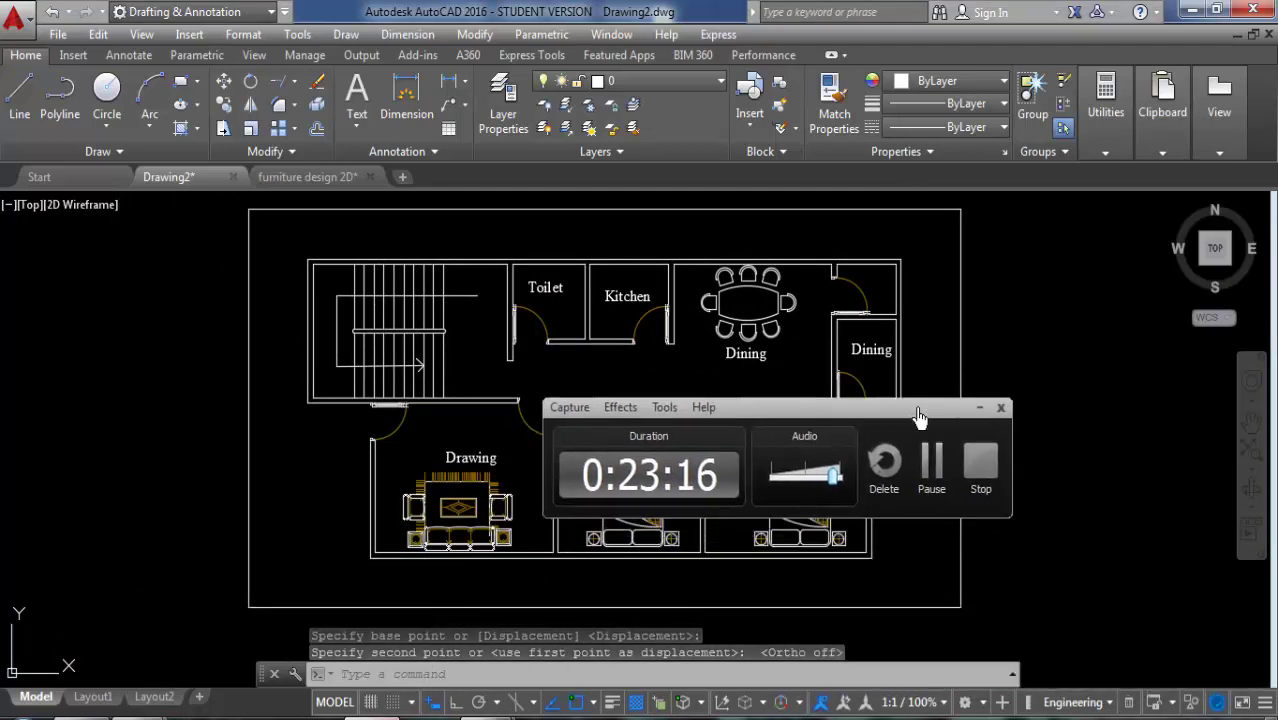